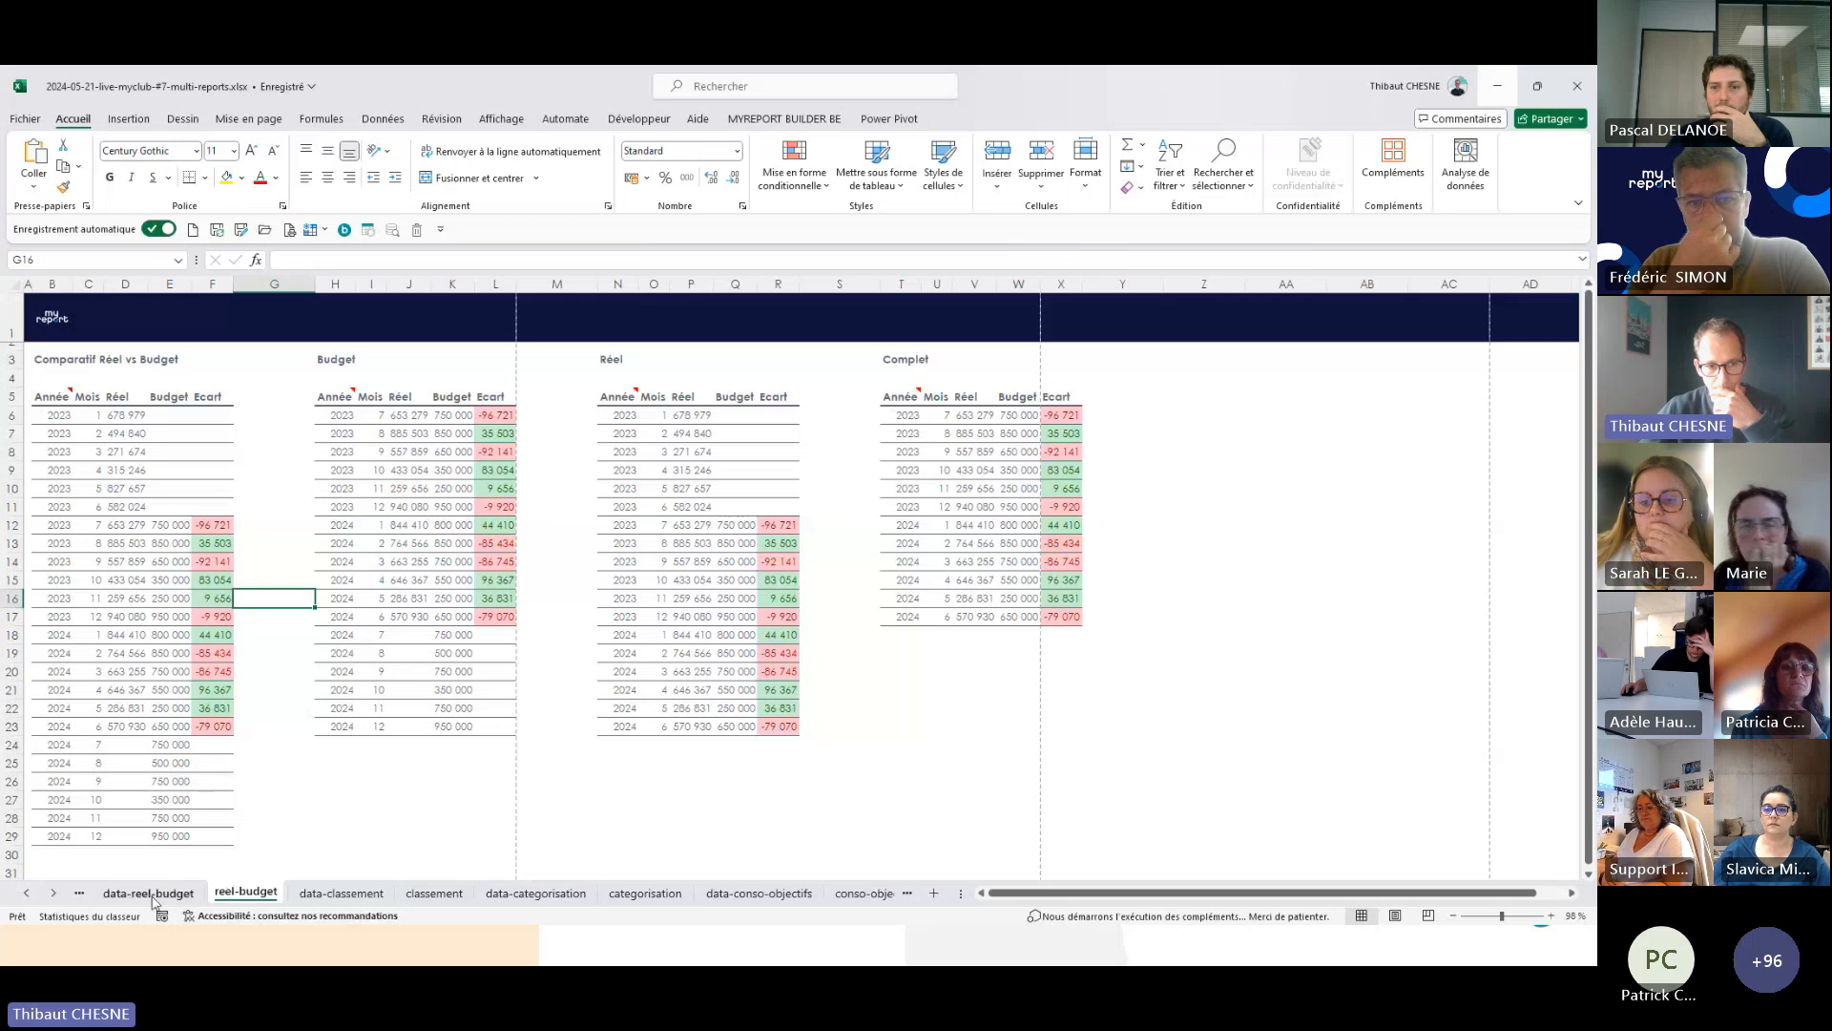
- Examine the actual and budget source tables on the data-reel-budget sheet, checking the first and last budget months
{"action": "key", "text": "ctrl+Page_Up"}
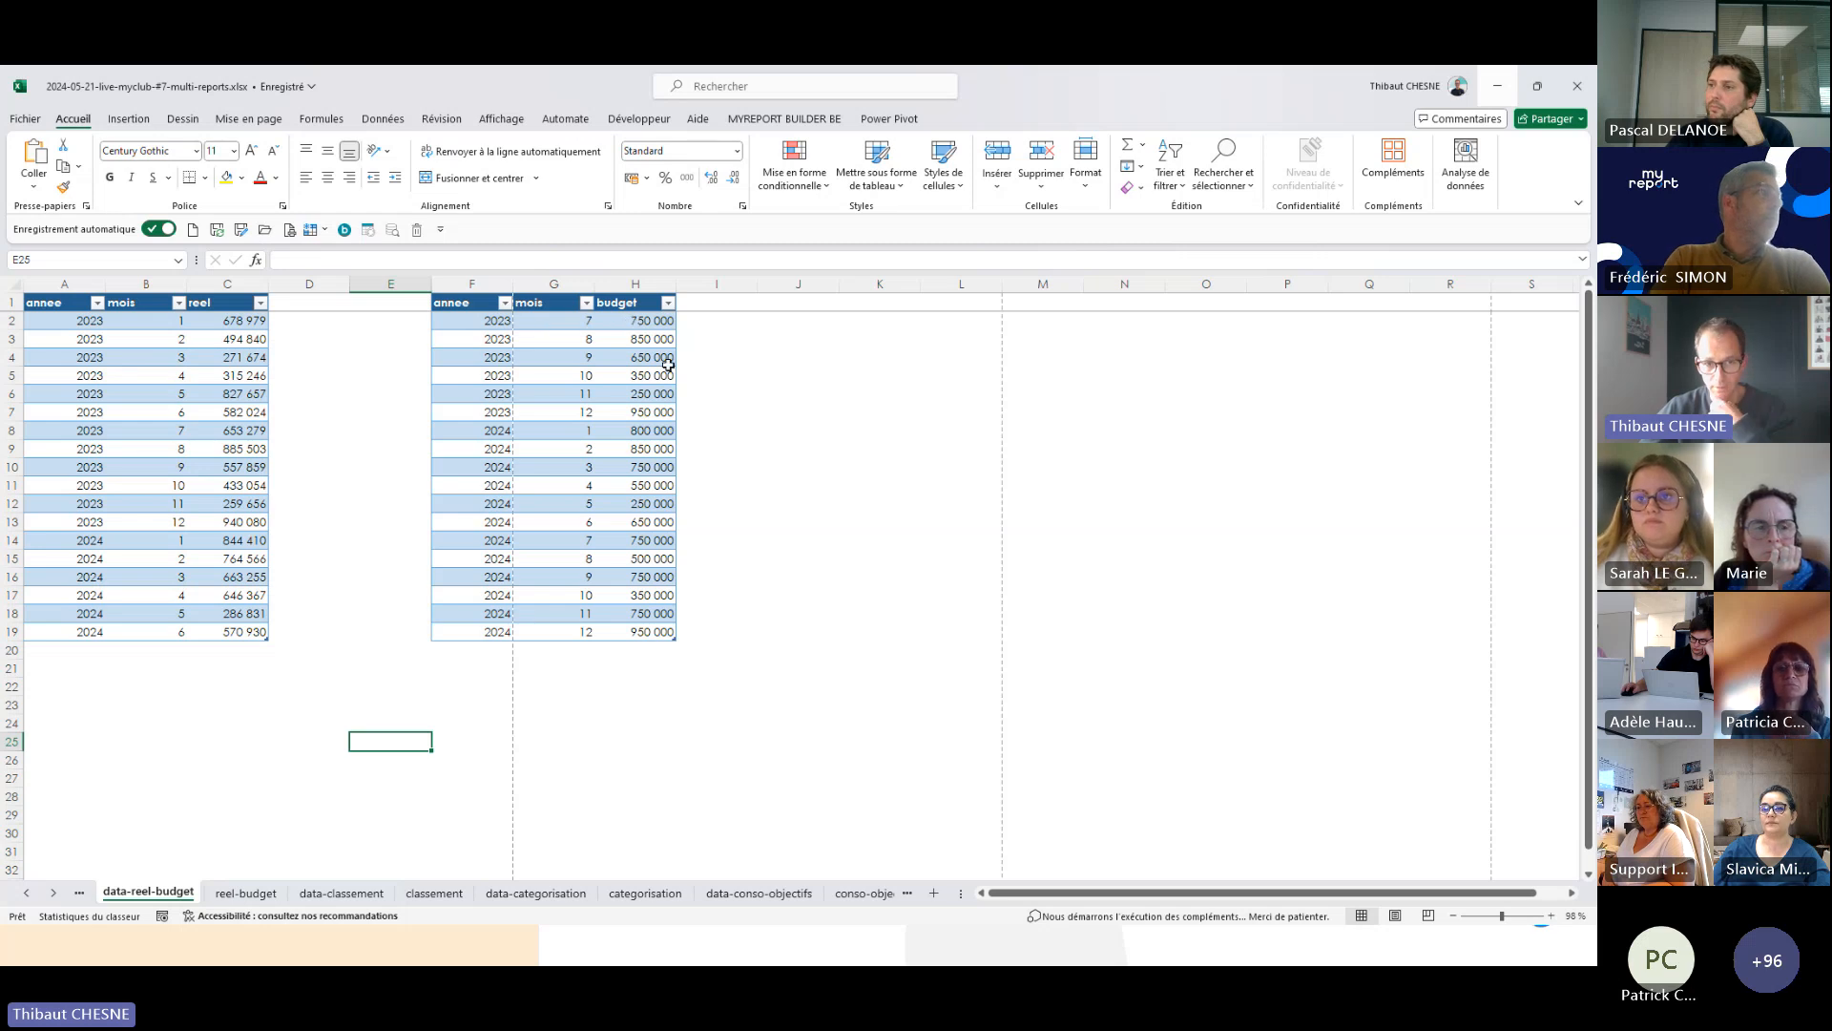
{"action": "left_click", "coordinate": [548, 323]}
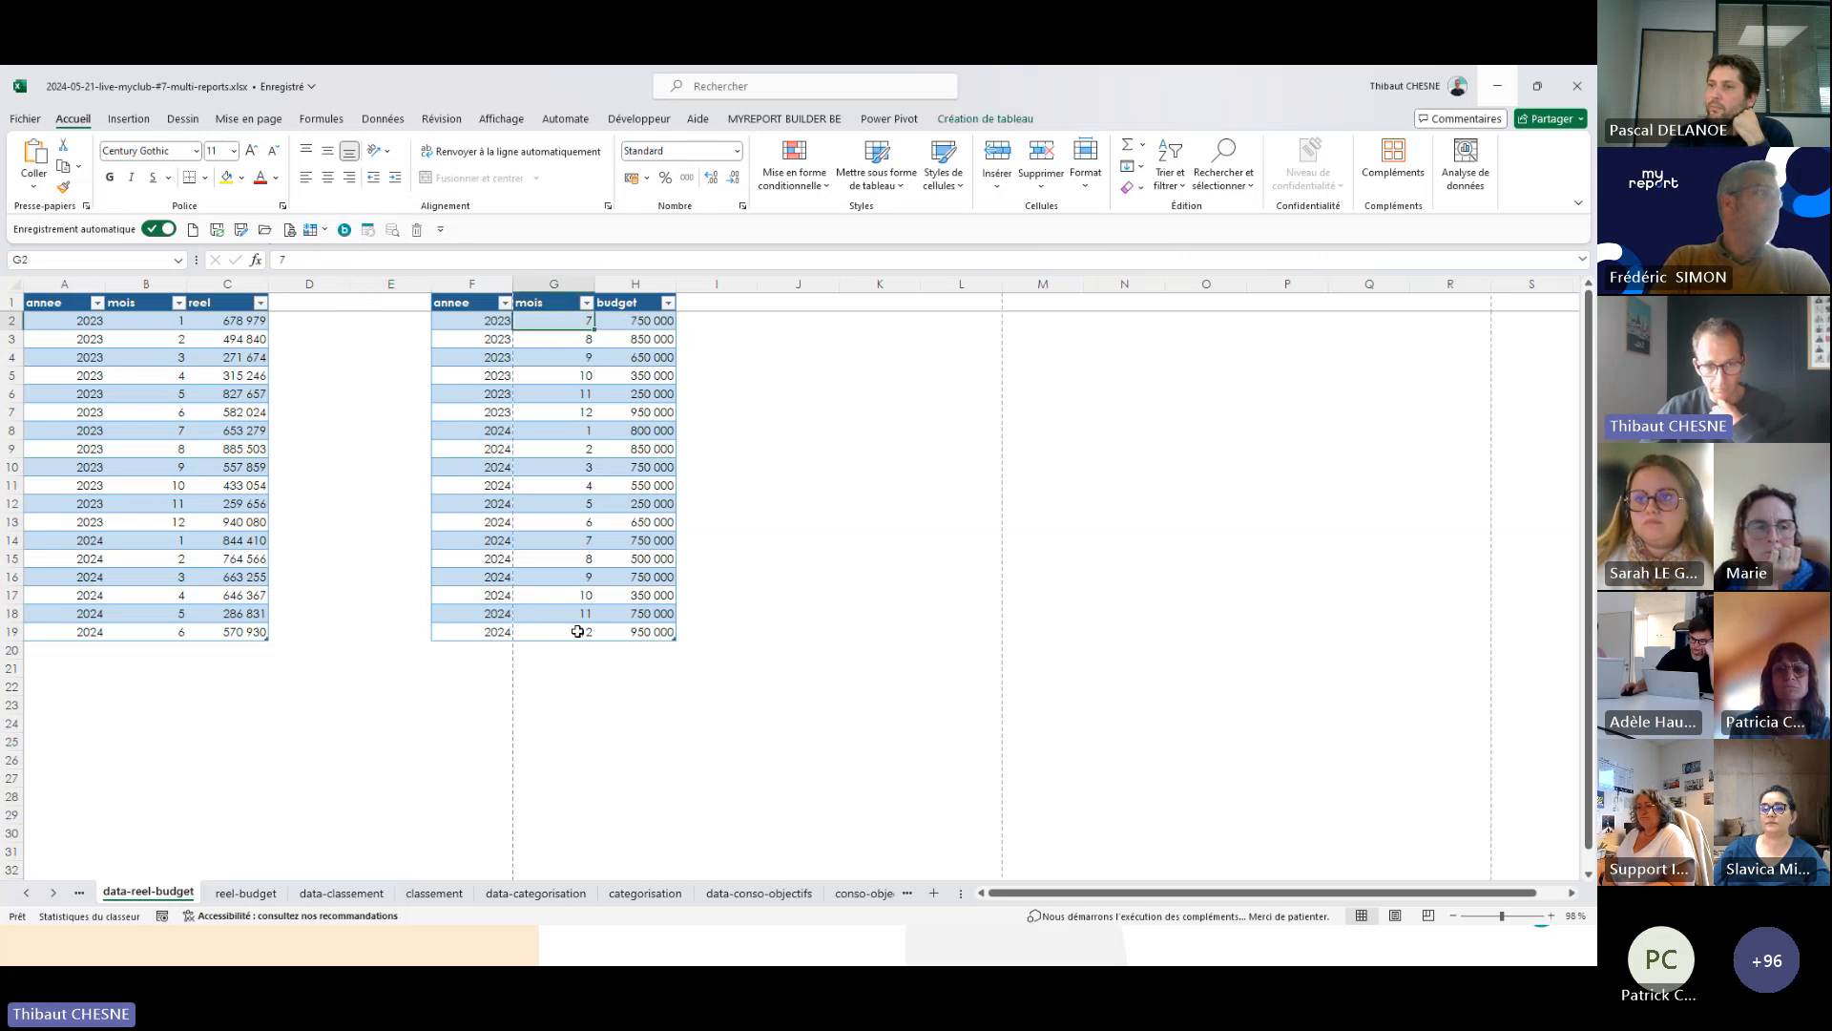
{"action": "left_click", "coordinate": [557, 633]}
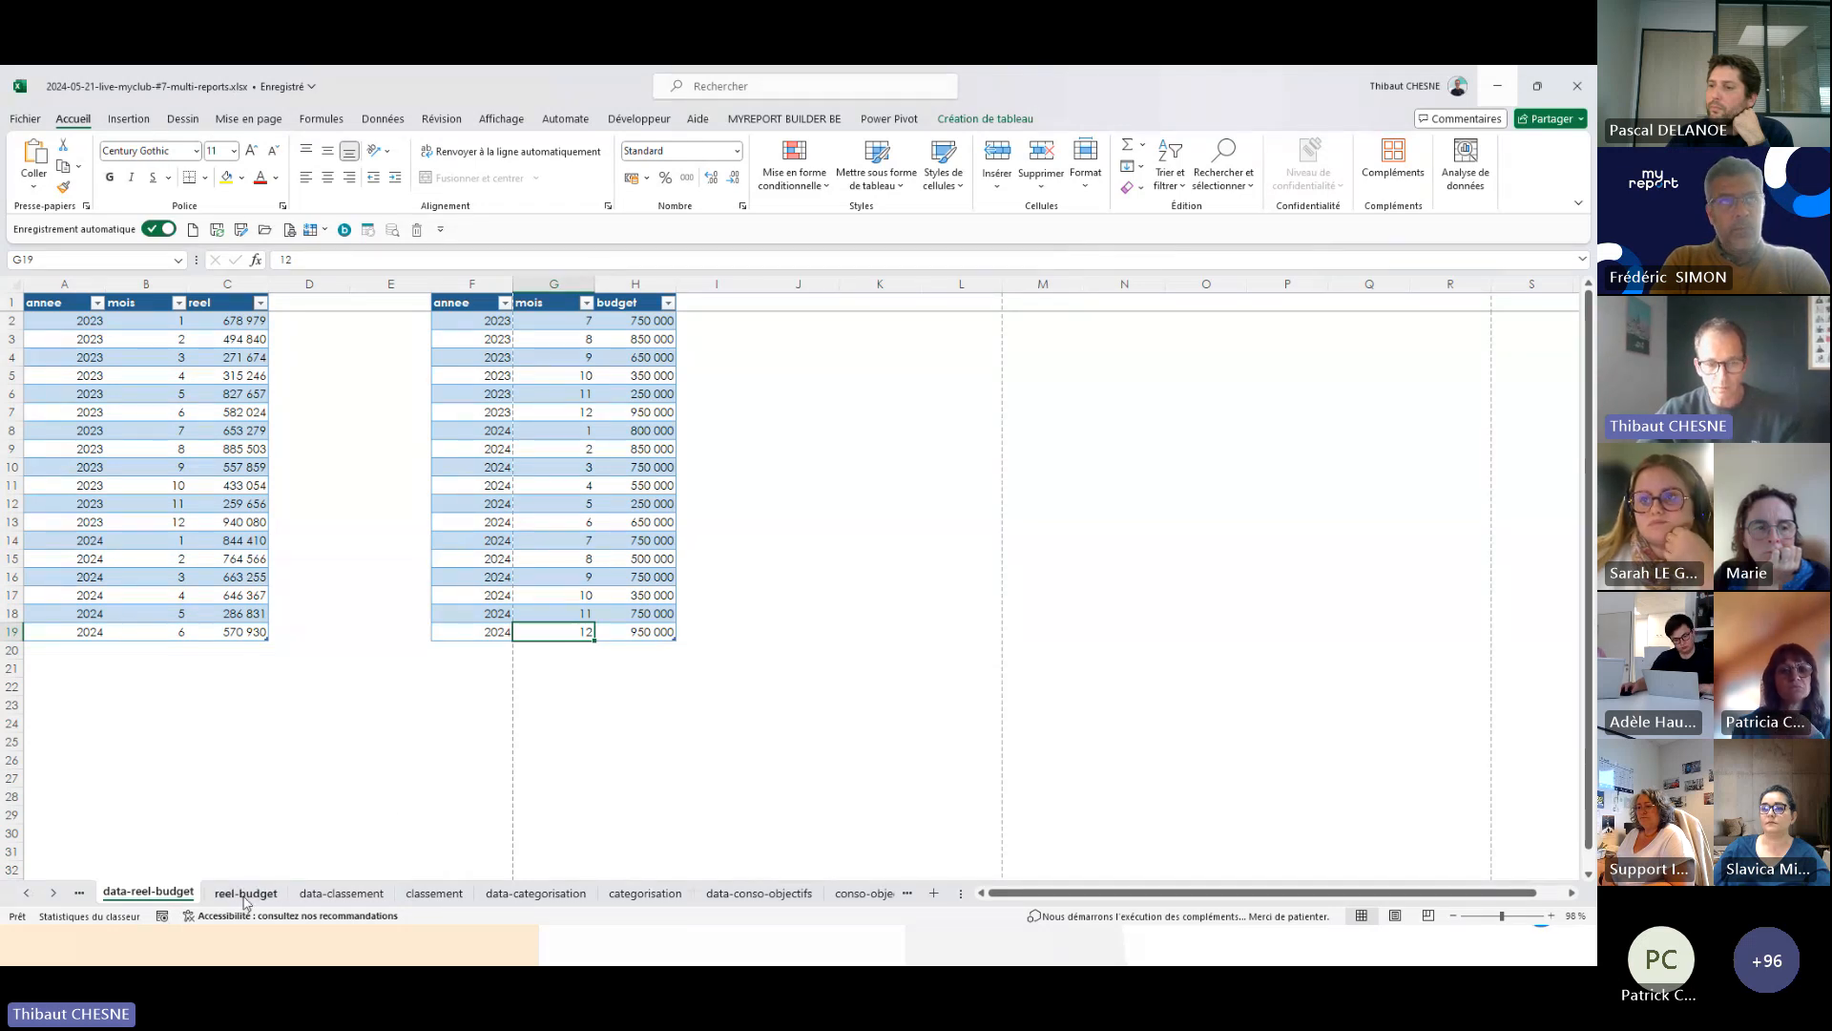
- Return to the reel-budget sheet and inspect the Réel values in the Comparatif Réel vs Budget table
{"action": "left_click", "coordinate": [247, 894]}
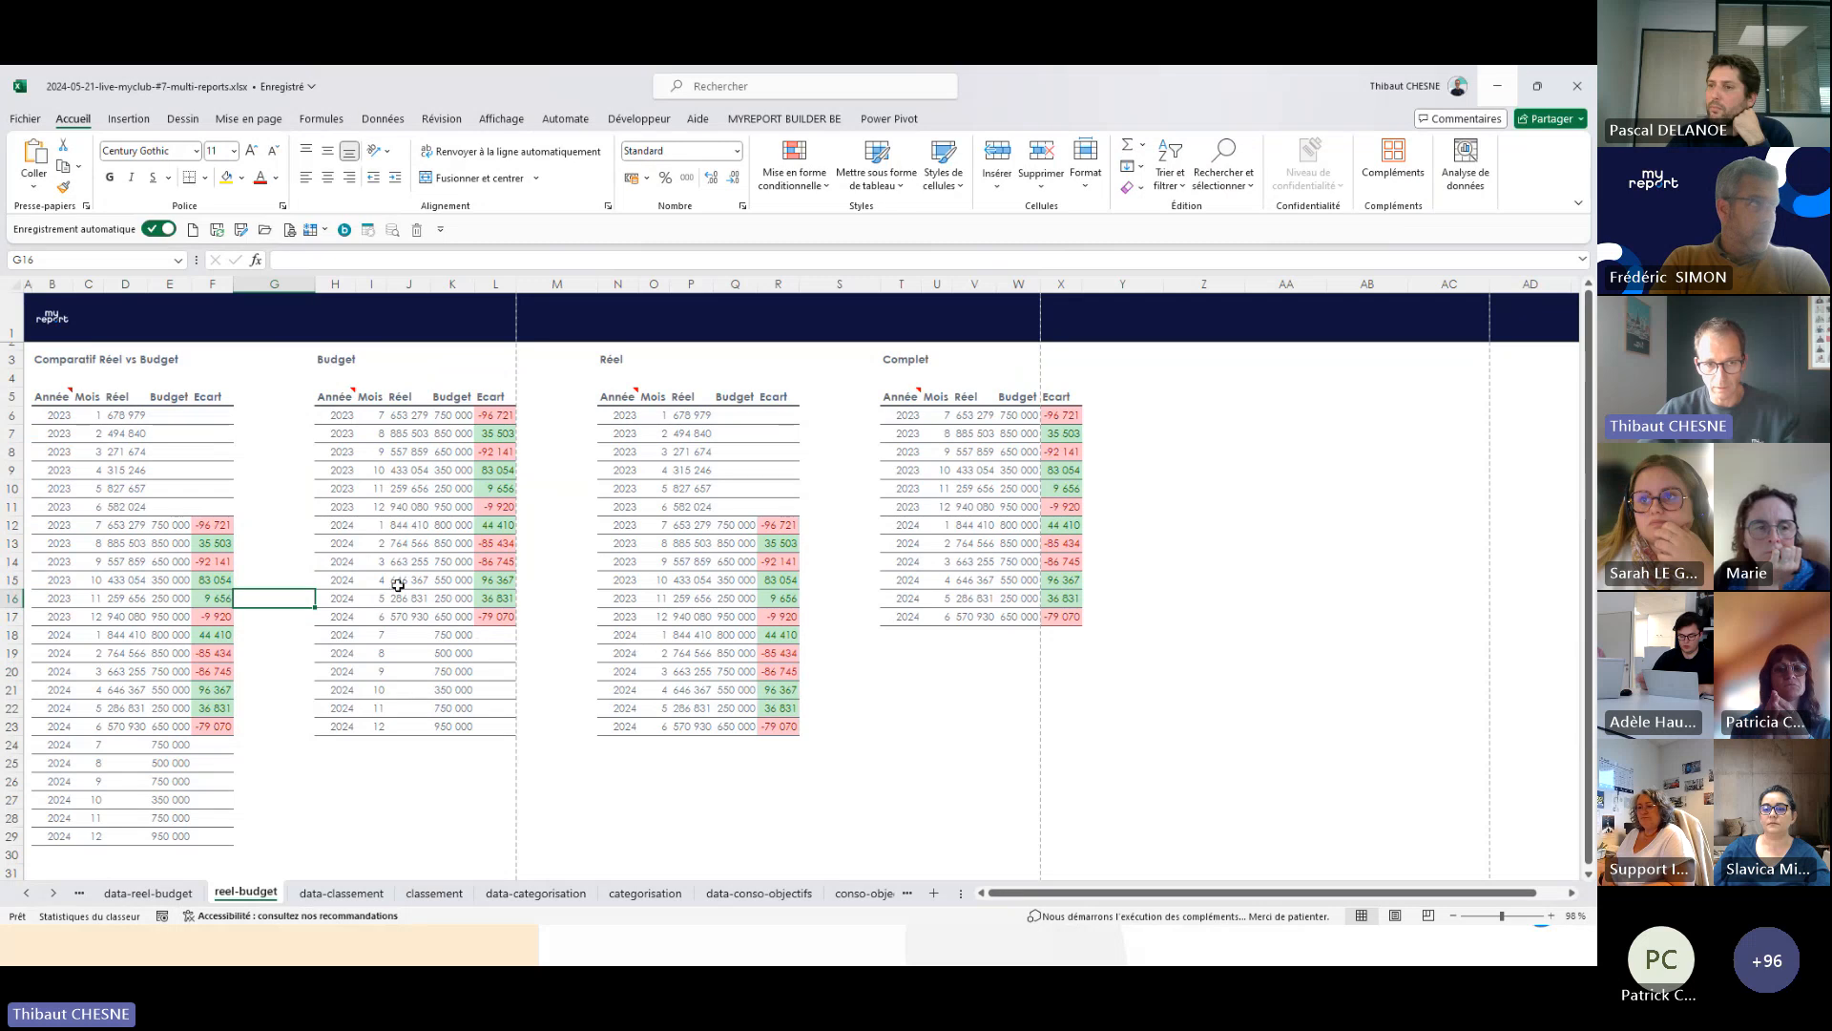
{"action": "left_click", "coordinate": [130, 540]}
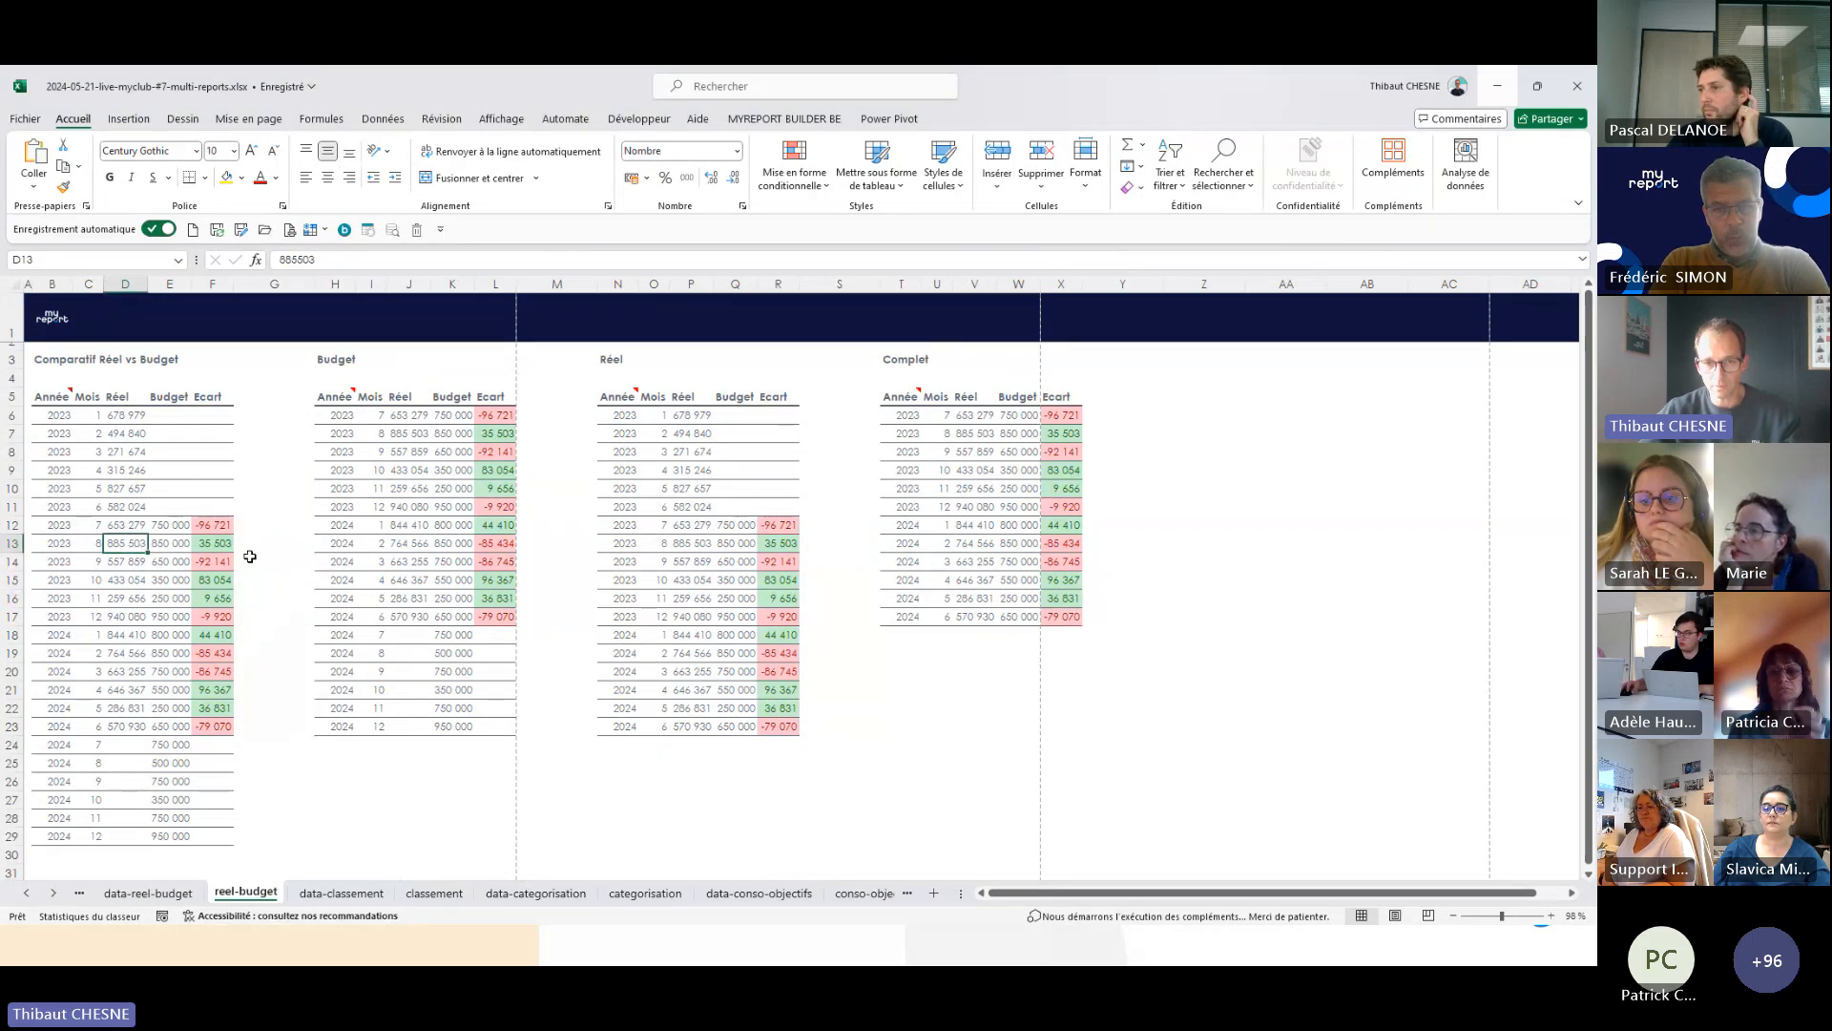
{"action": "left_click", "coordinate": [112, 488]}
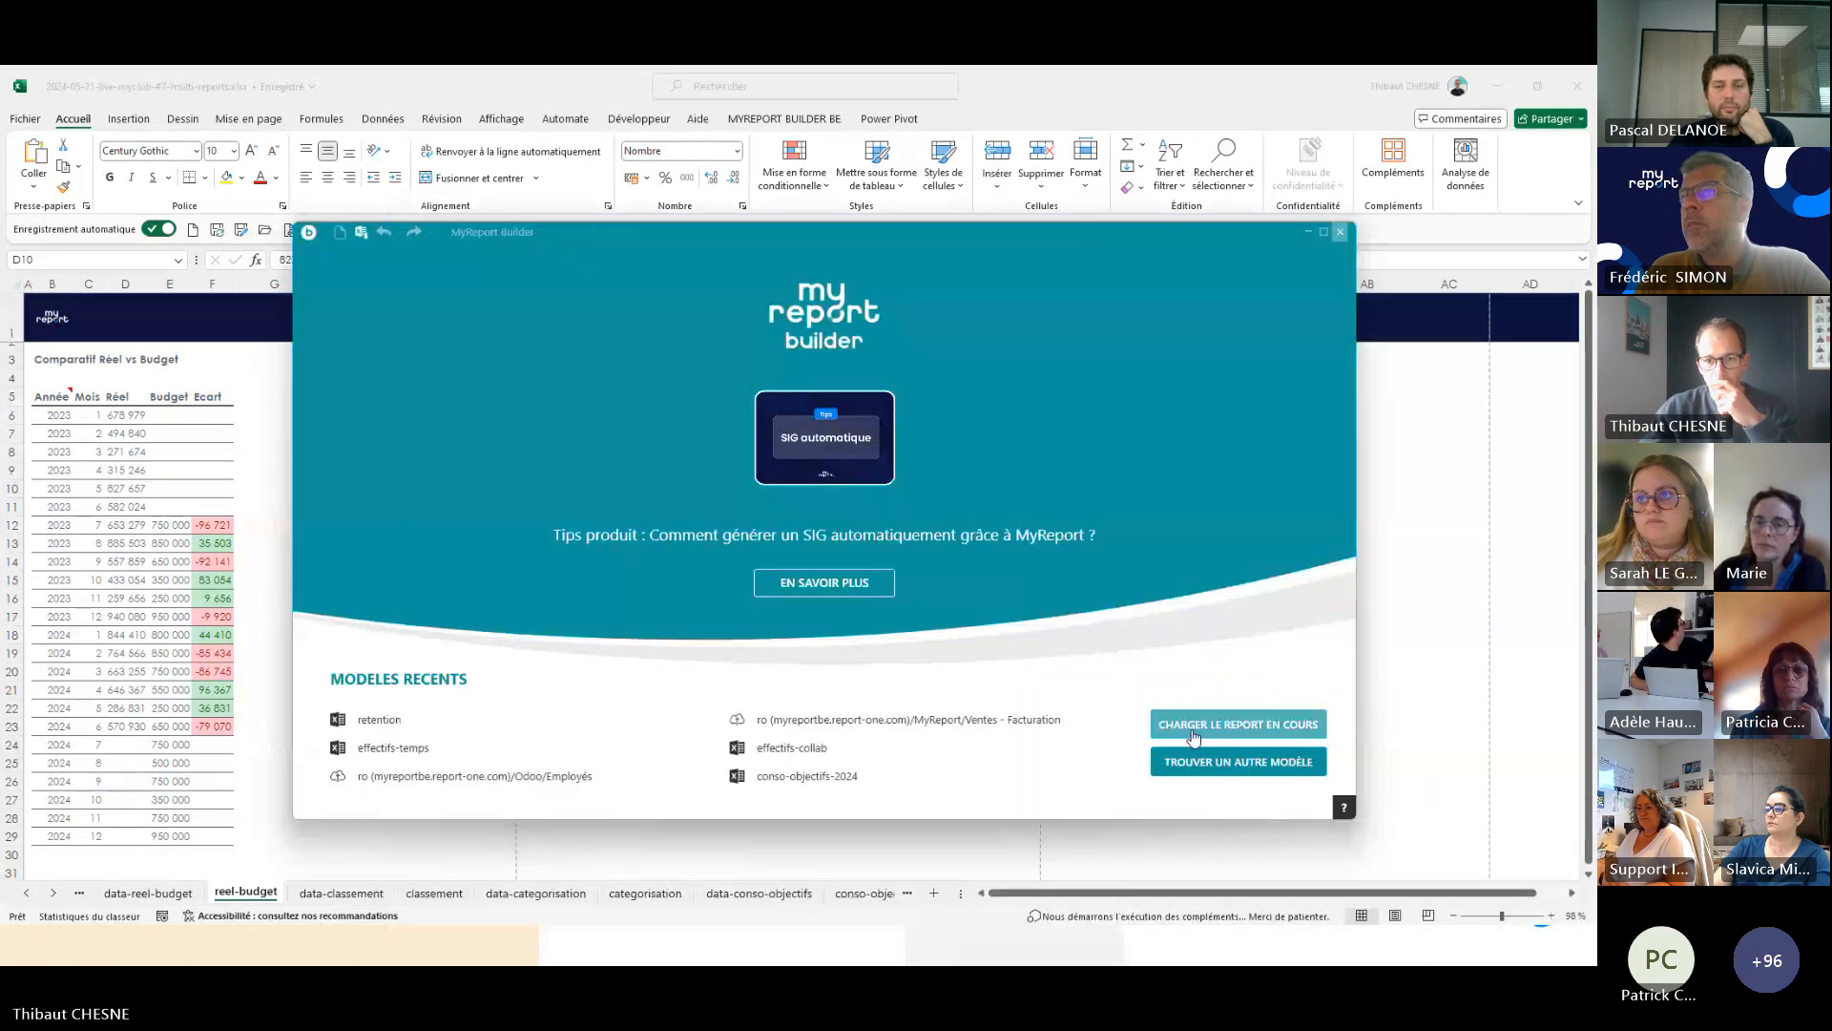
- Load the current report into MyReport Builder and review its reel and budget sub-reports and the final report
{"action": "left_click", "coordinate": [1193, 737]}
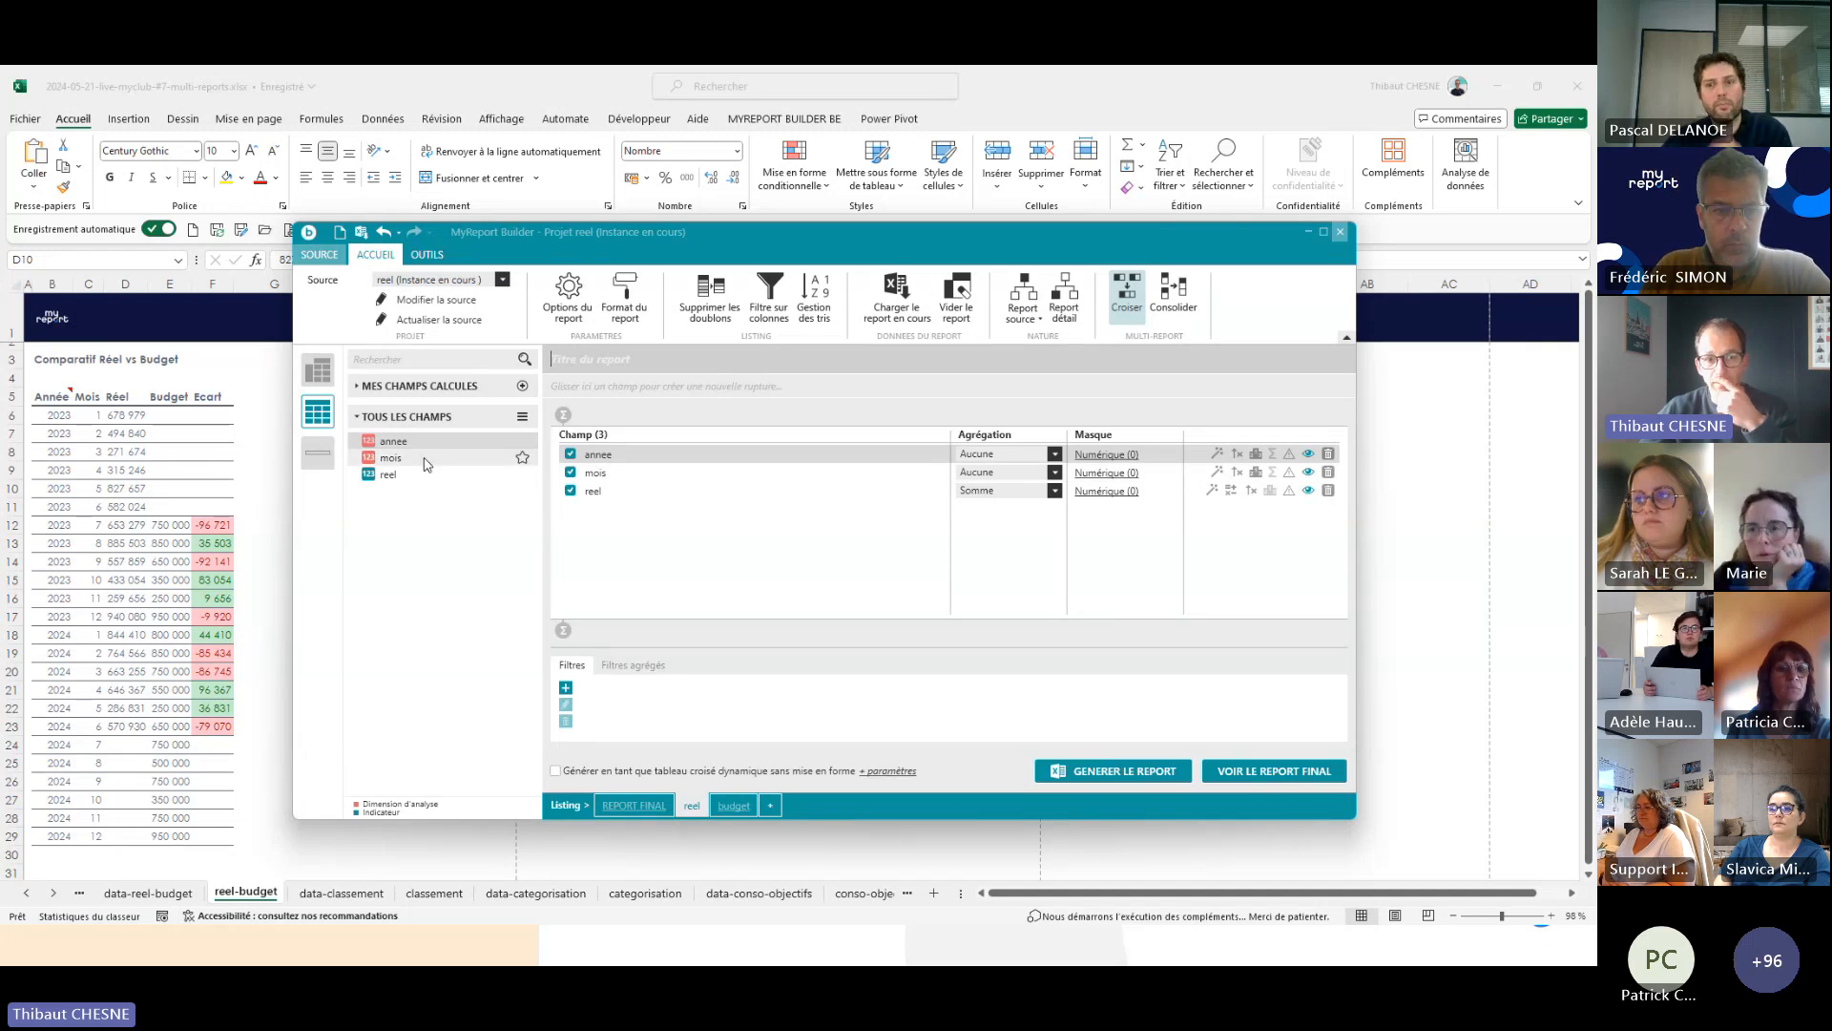
{"action": "left_click", "coordinate": [733, 806]}
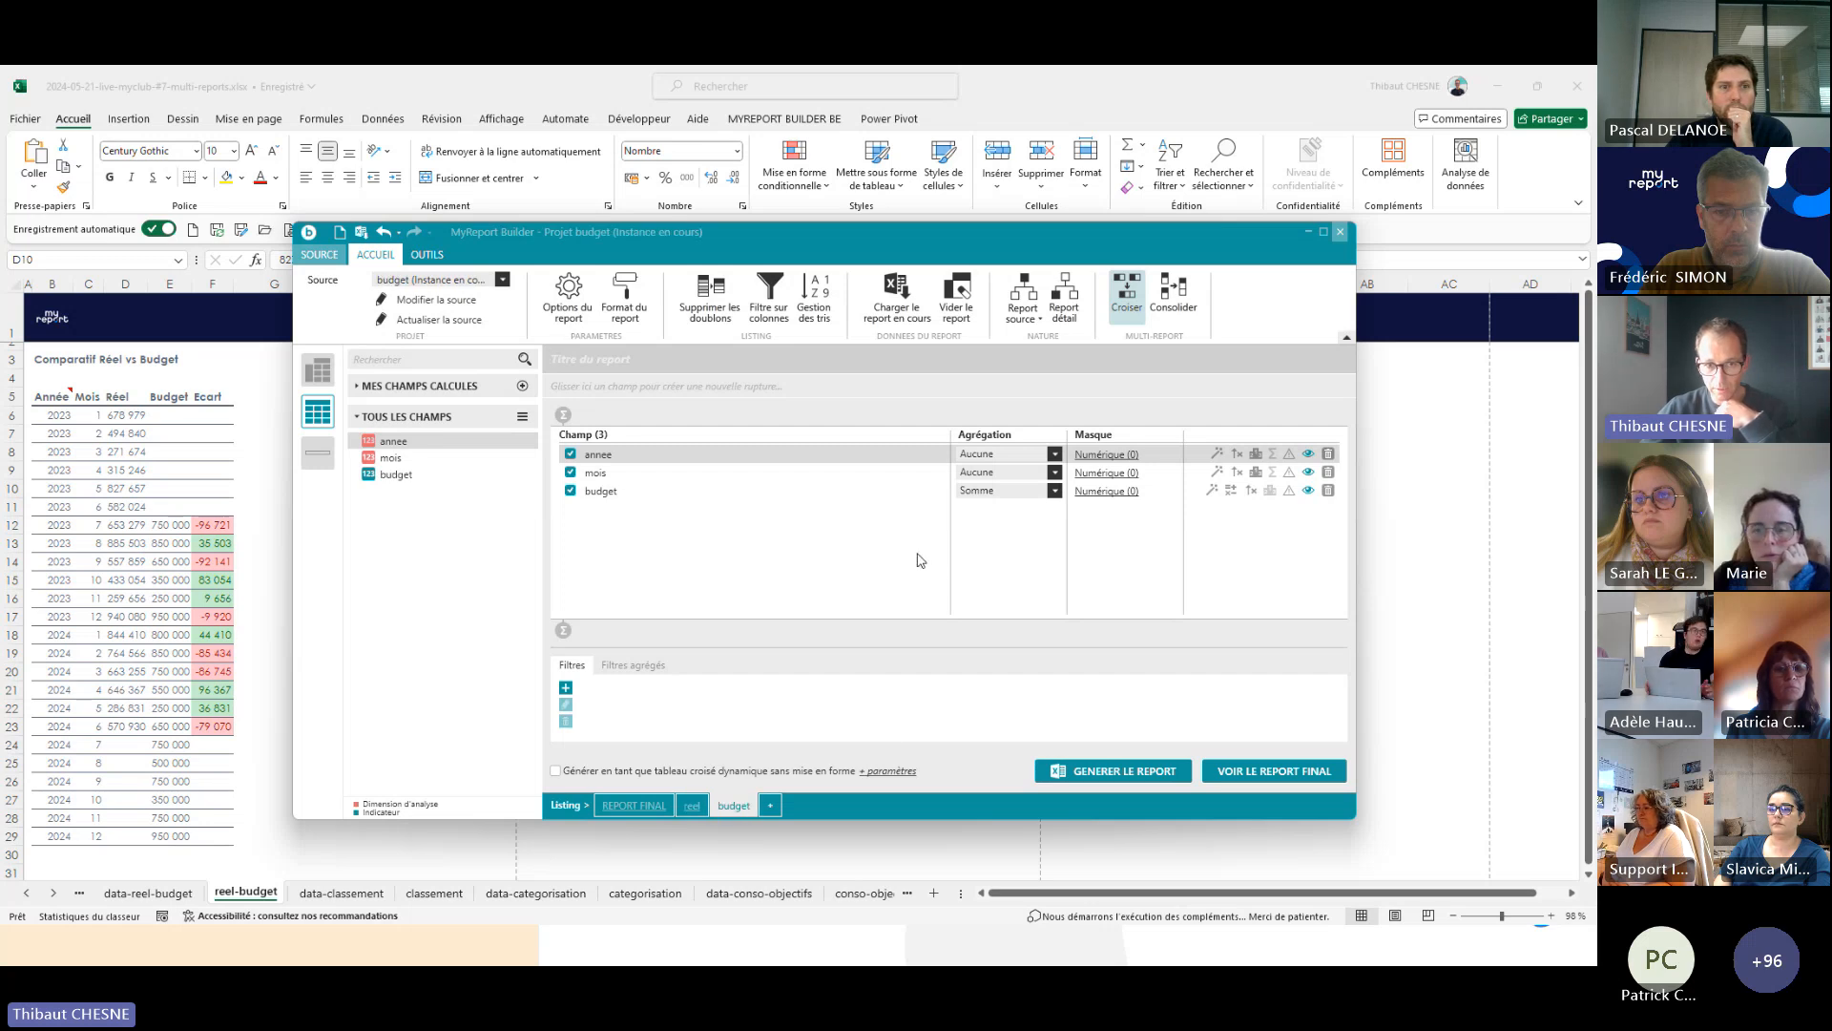
{"action": "left_click", "coordinate": [638, 805]}
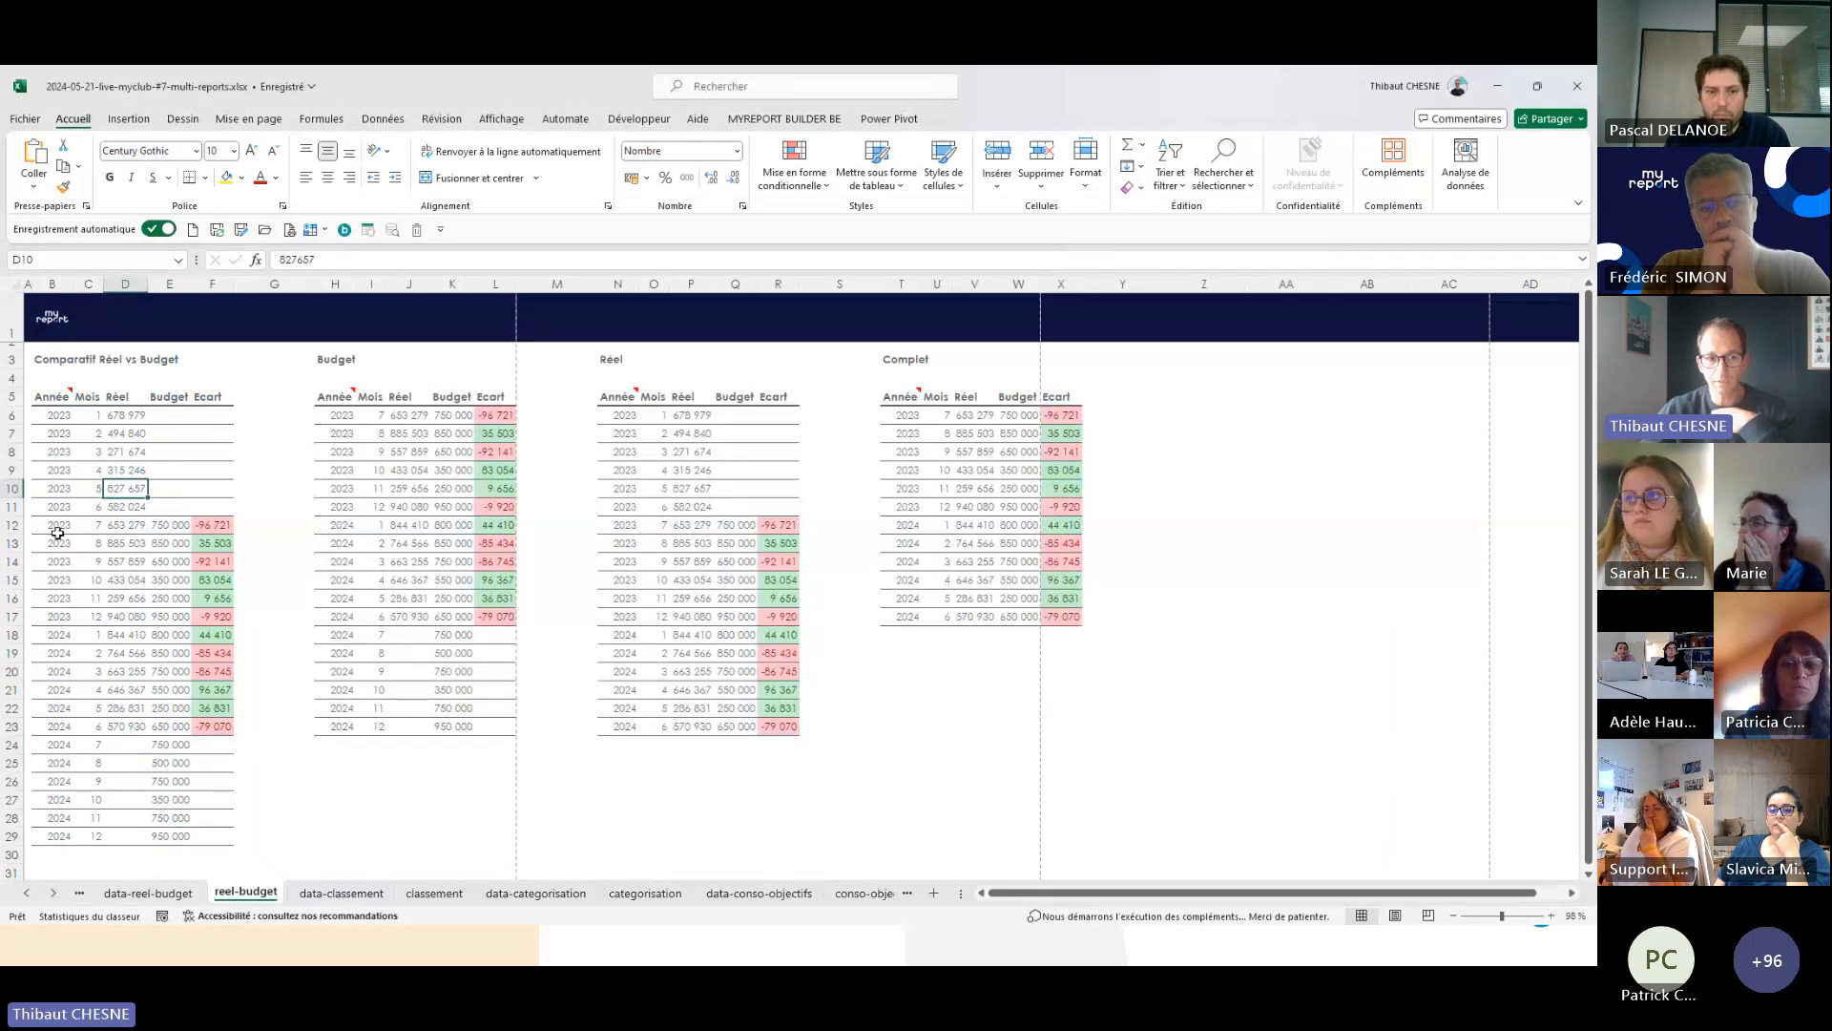
- Back in the worksheet, compare the Comparatif Réel vs Budget rows from month 7 of 2023 onwards with the Budget table
{"action": "left_click", "coordinate": [95, 525]}
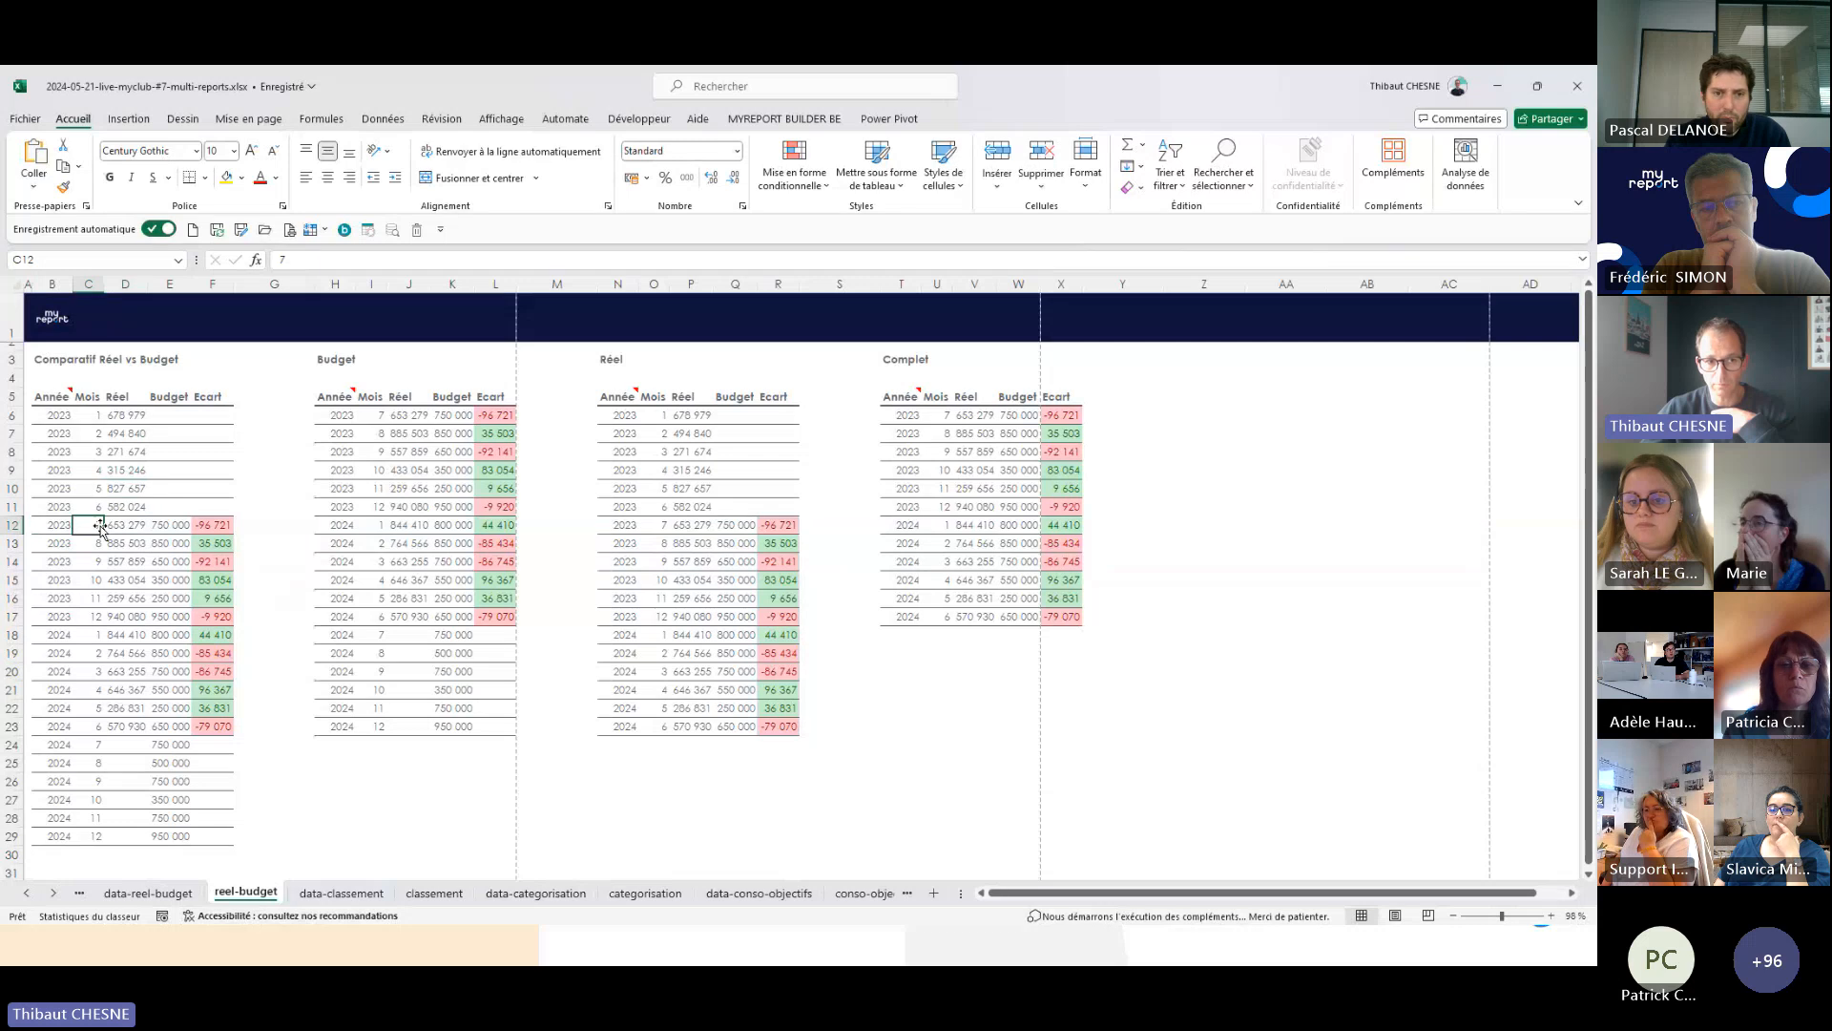
{"action": "left_click", "coordinate": [207, 835]}
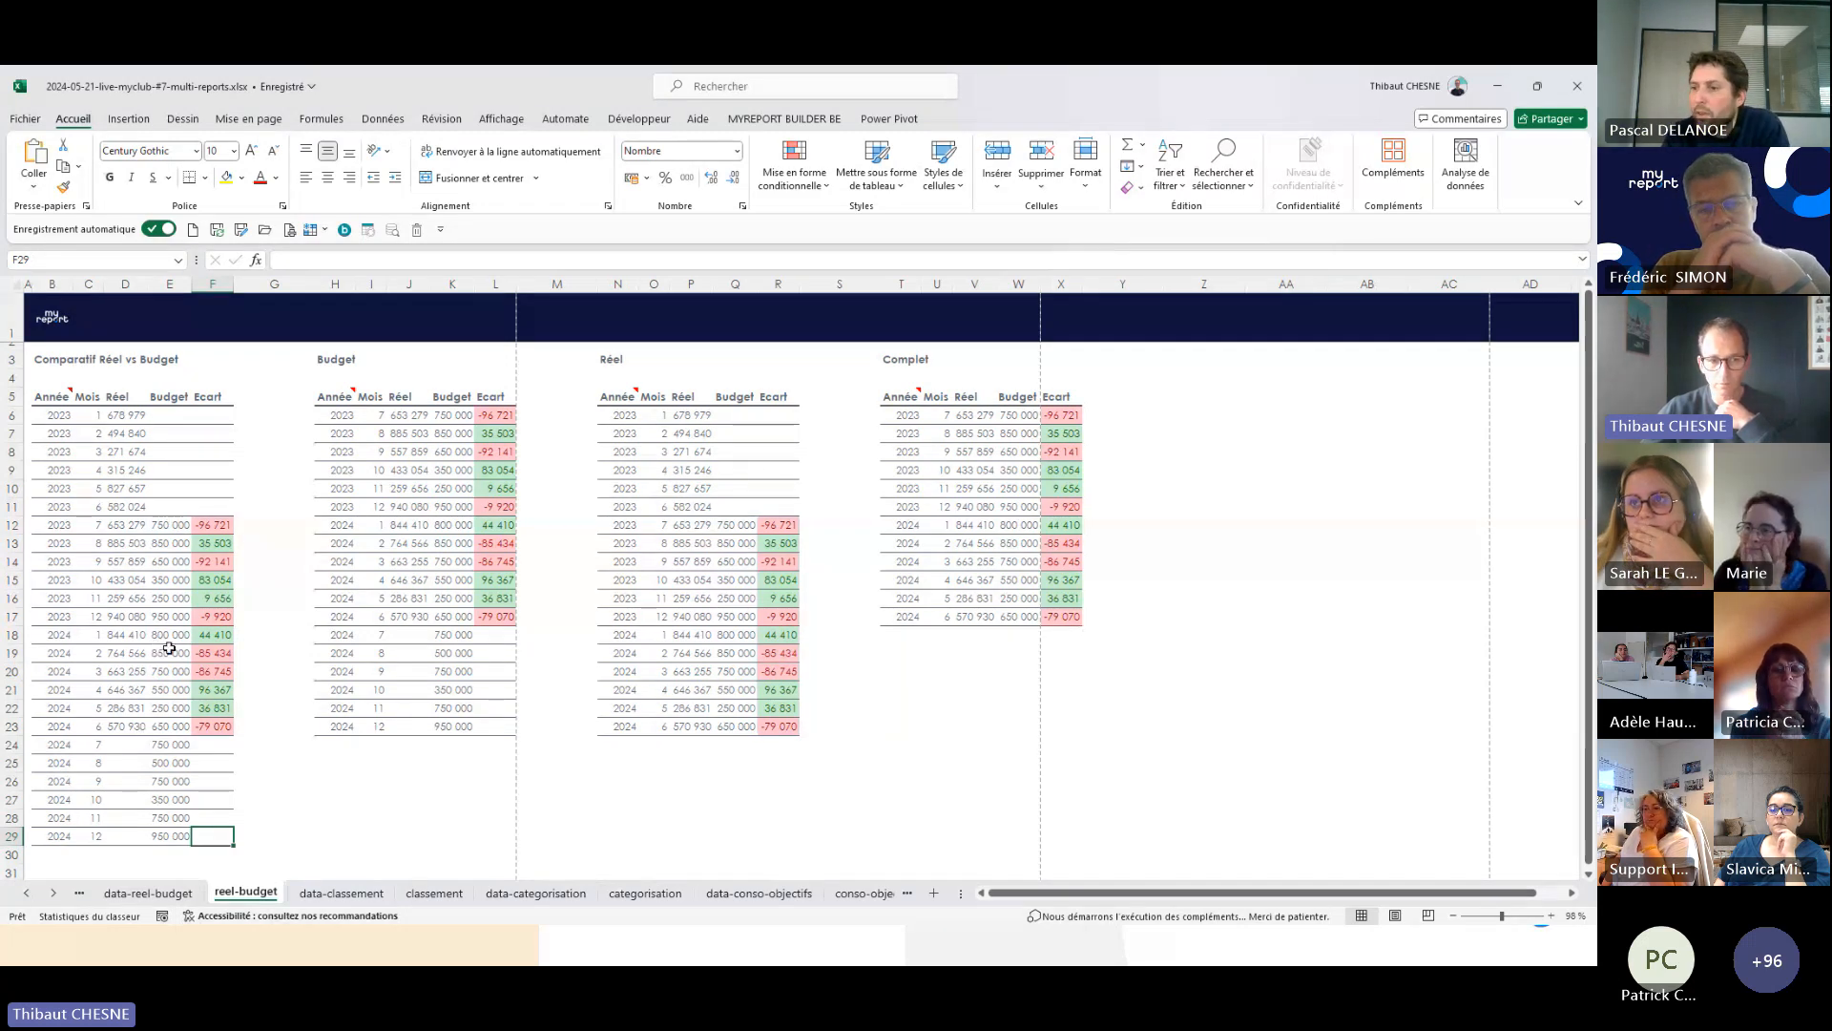
{"action": "left_click", "coordinate": [409, 543]}
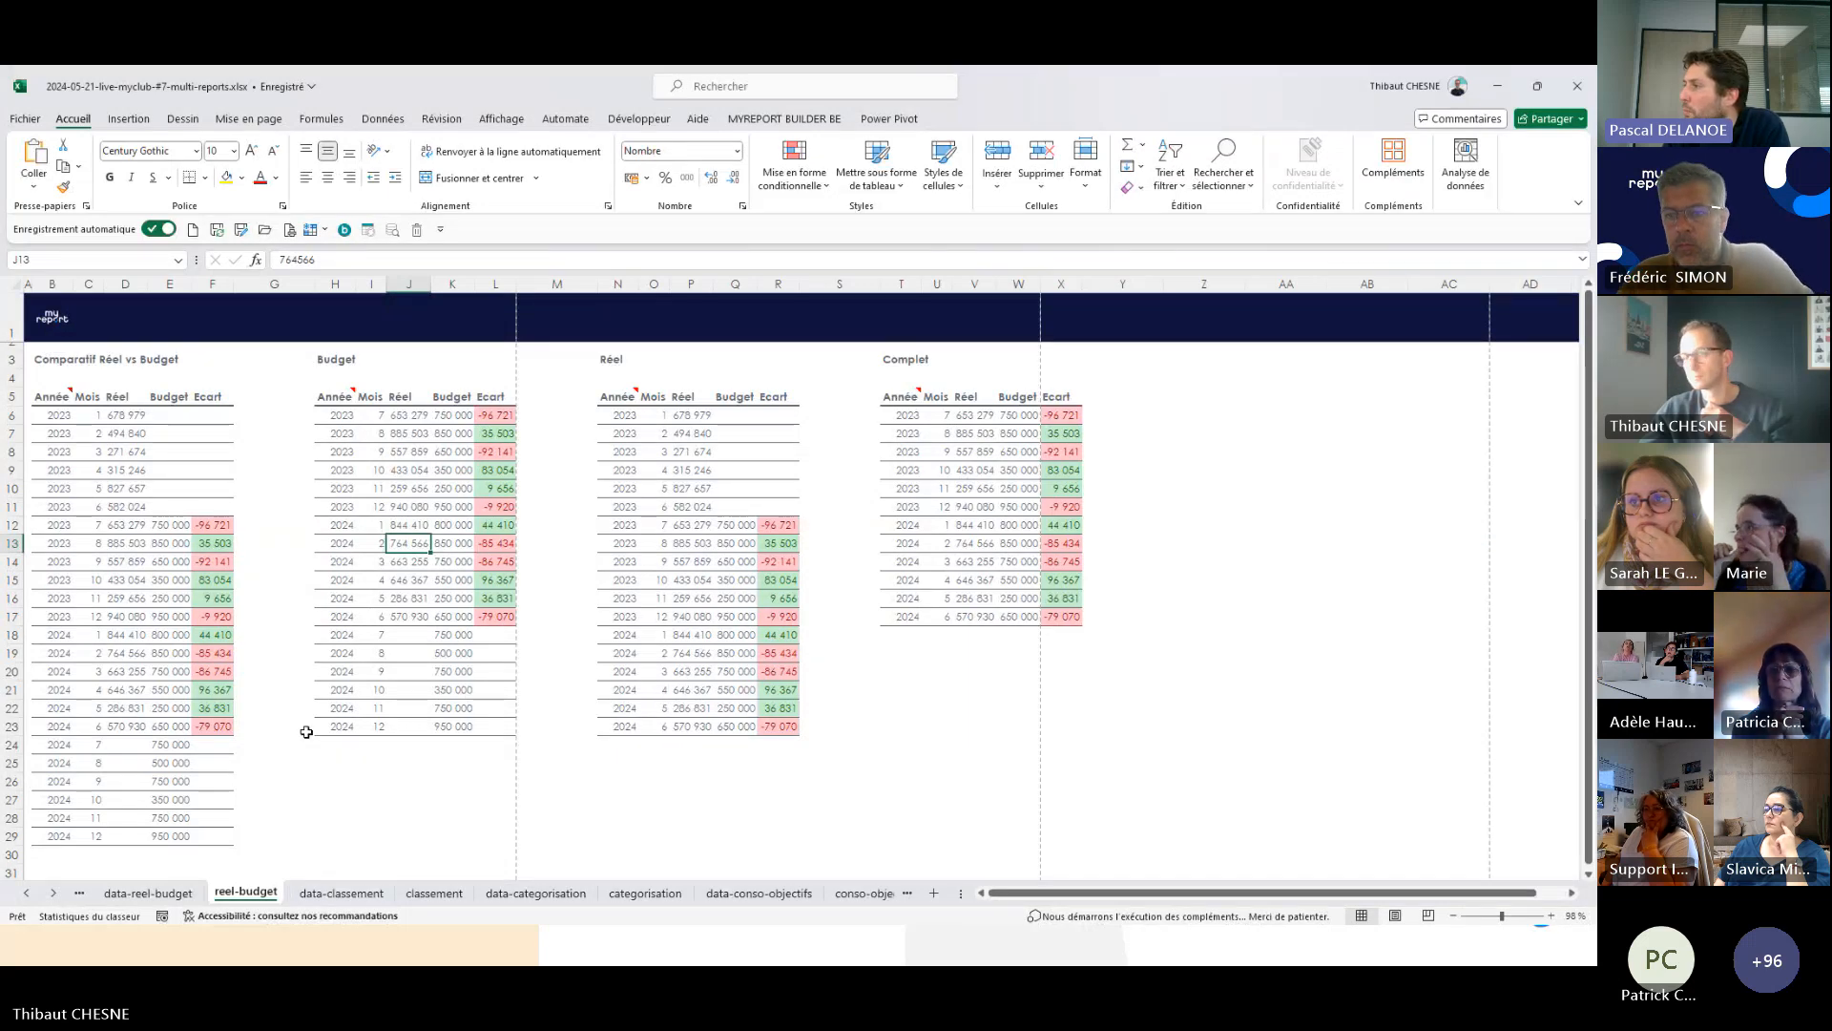
- Load the Budget table's report into MyReport Builder, review its filters, and return to the worksheet
{"action": "left_click", "coordinate": [346, 230]}
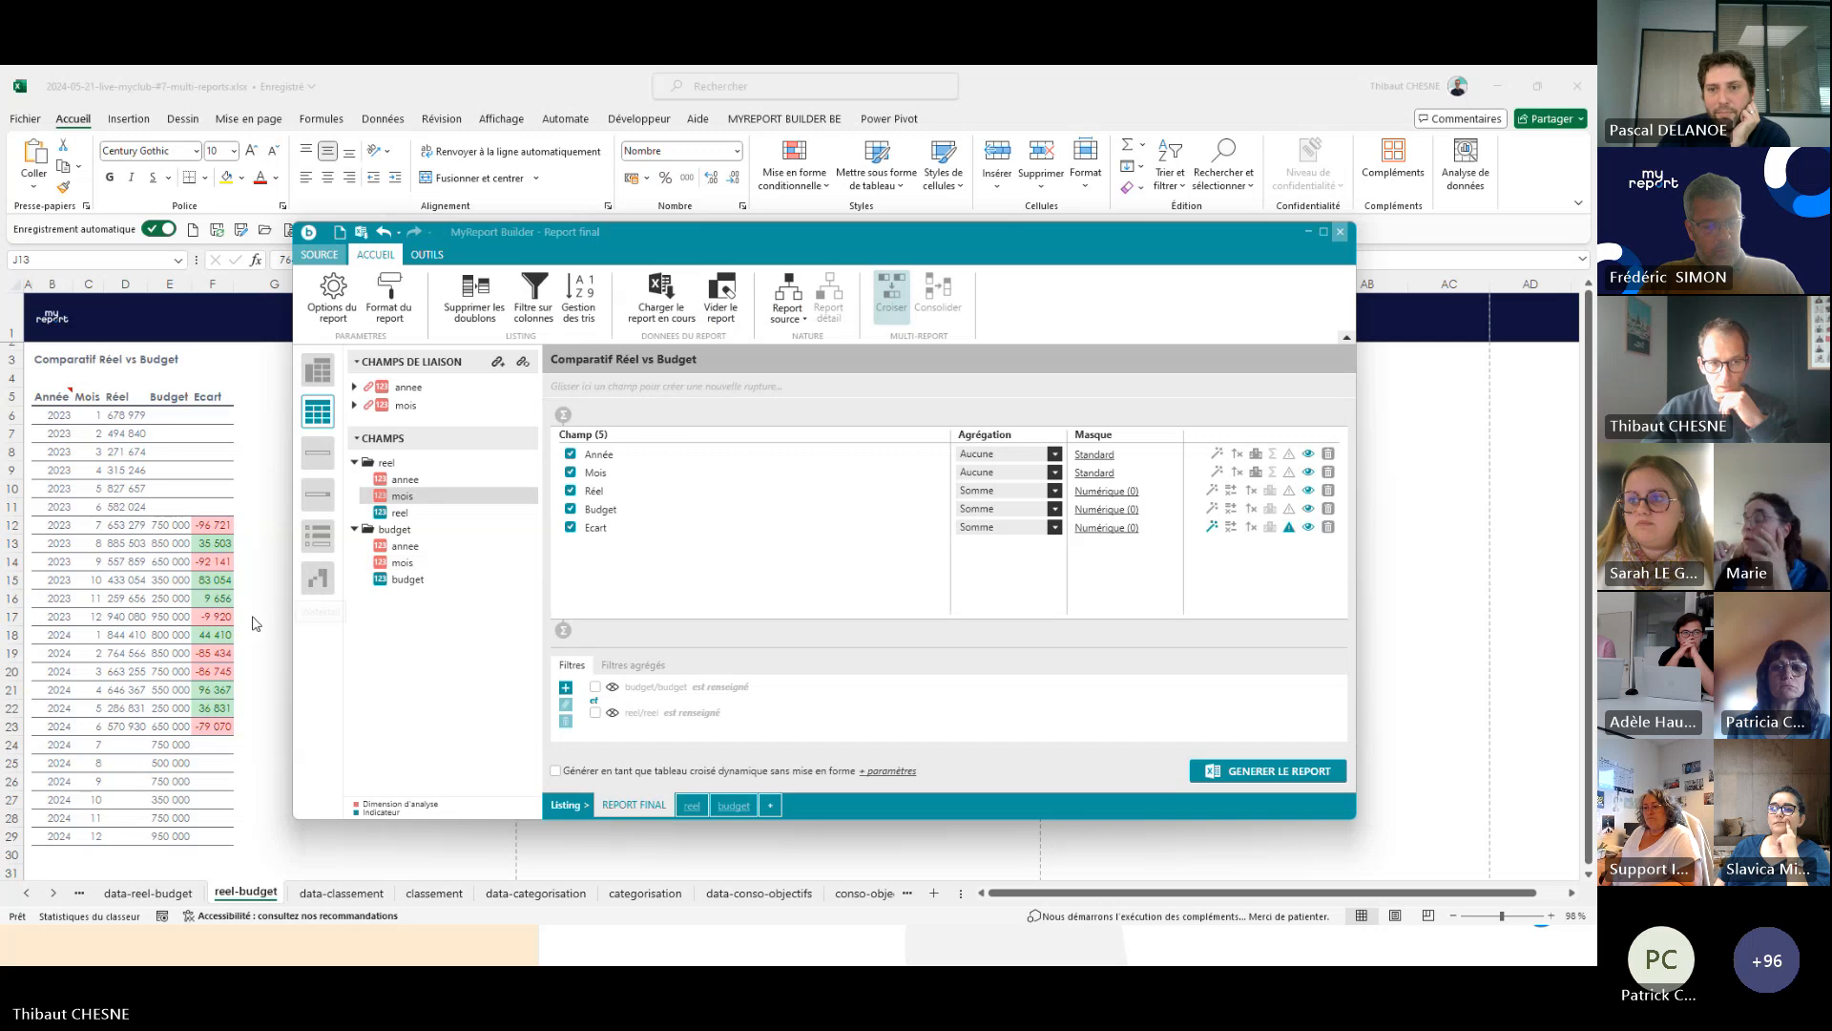
{"action": "left_click", "coordinate": [194, 614]}
{"action": "left_click", "coordinate": [417, 532]}
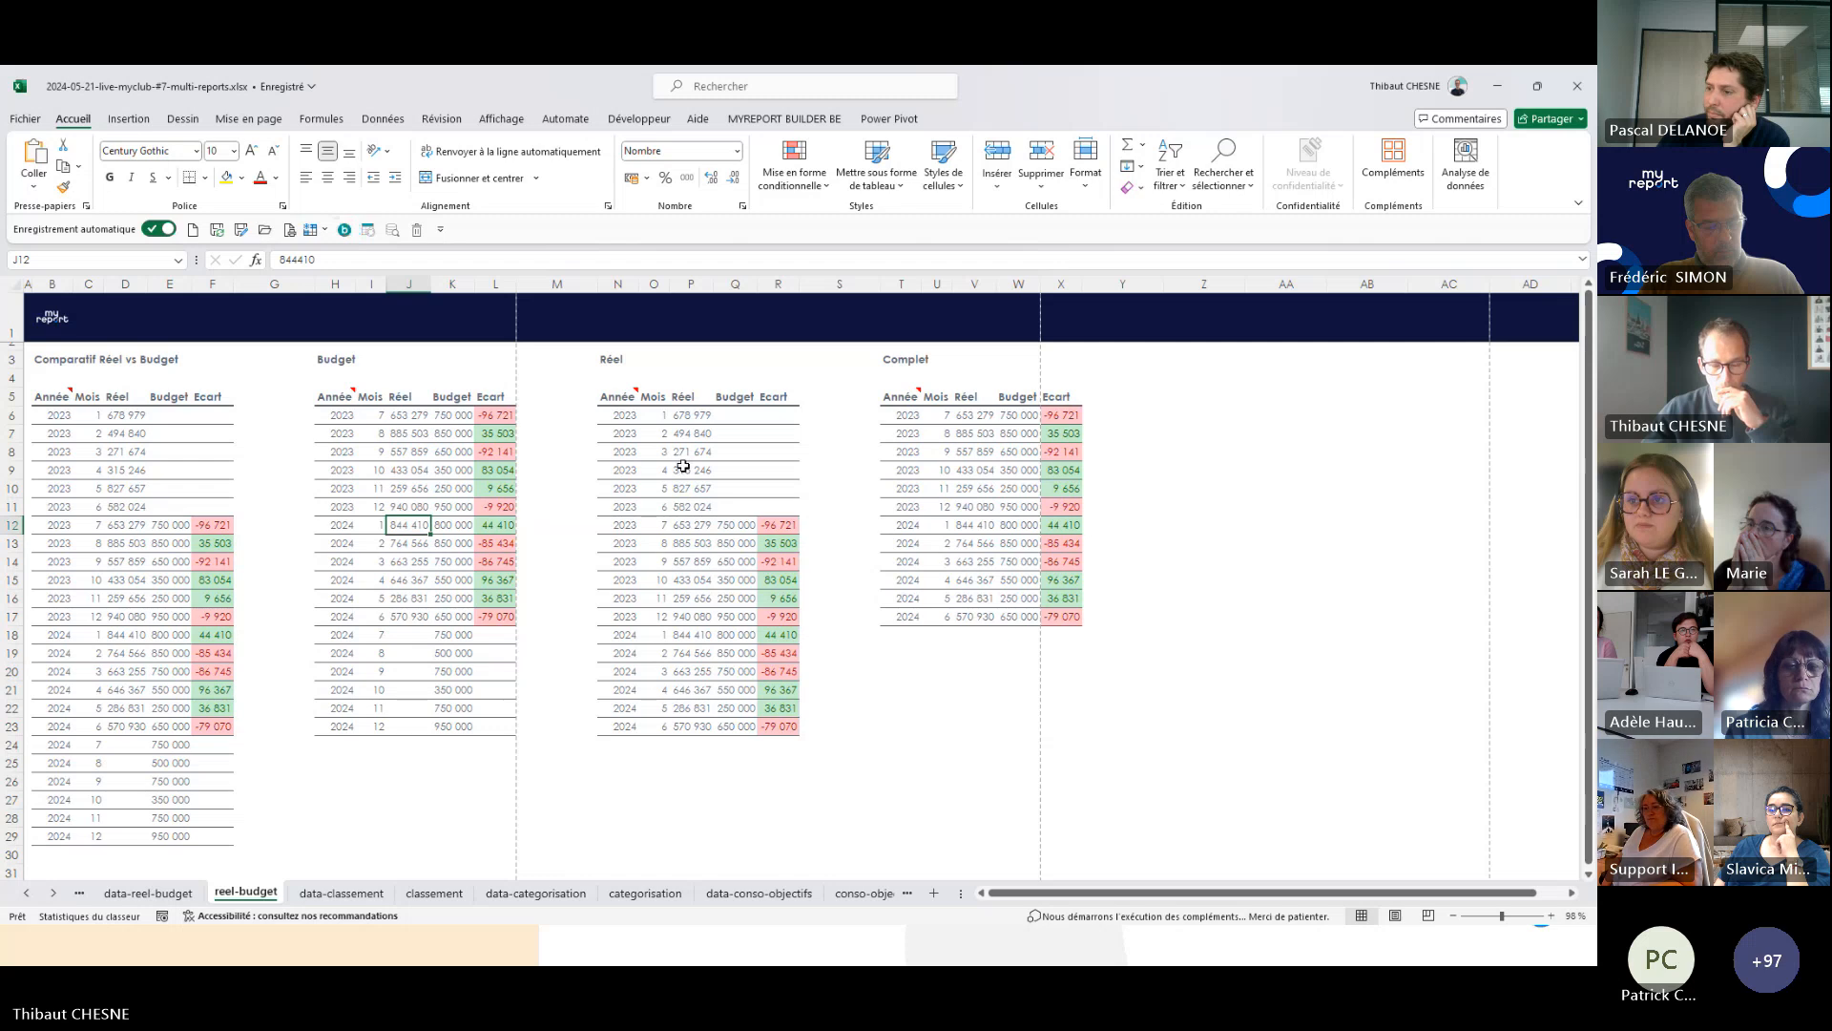
{"action": "key", "text": "alt+Tab"}
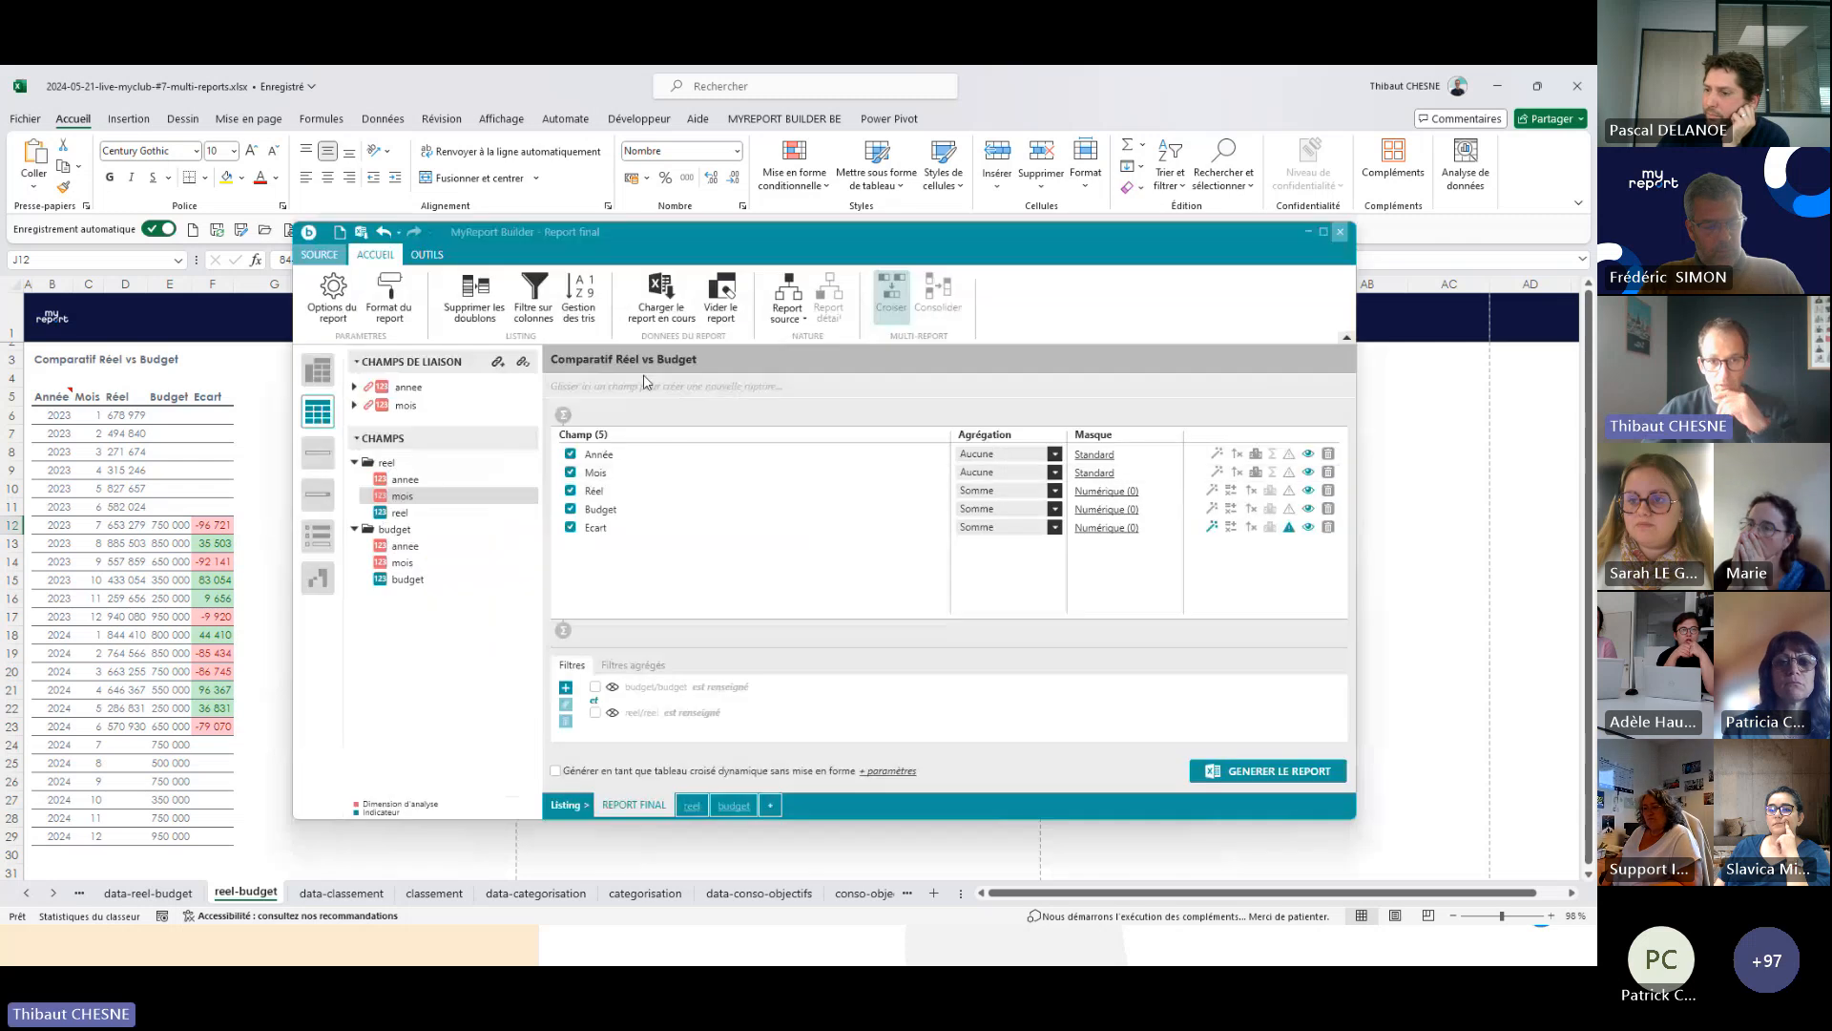
{"action": "left_click", "coordinate": [657, 296]}
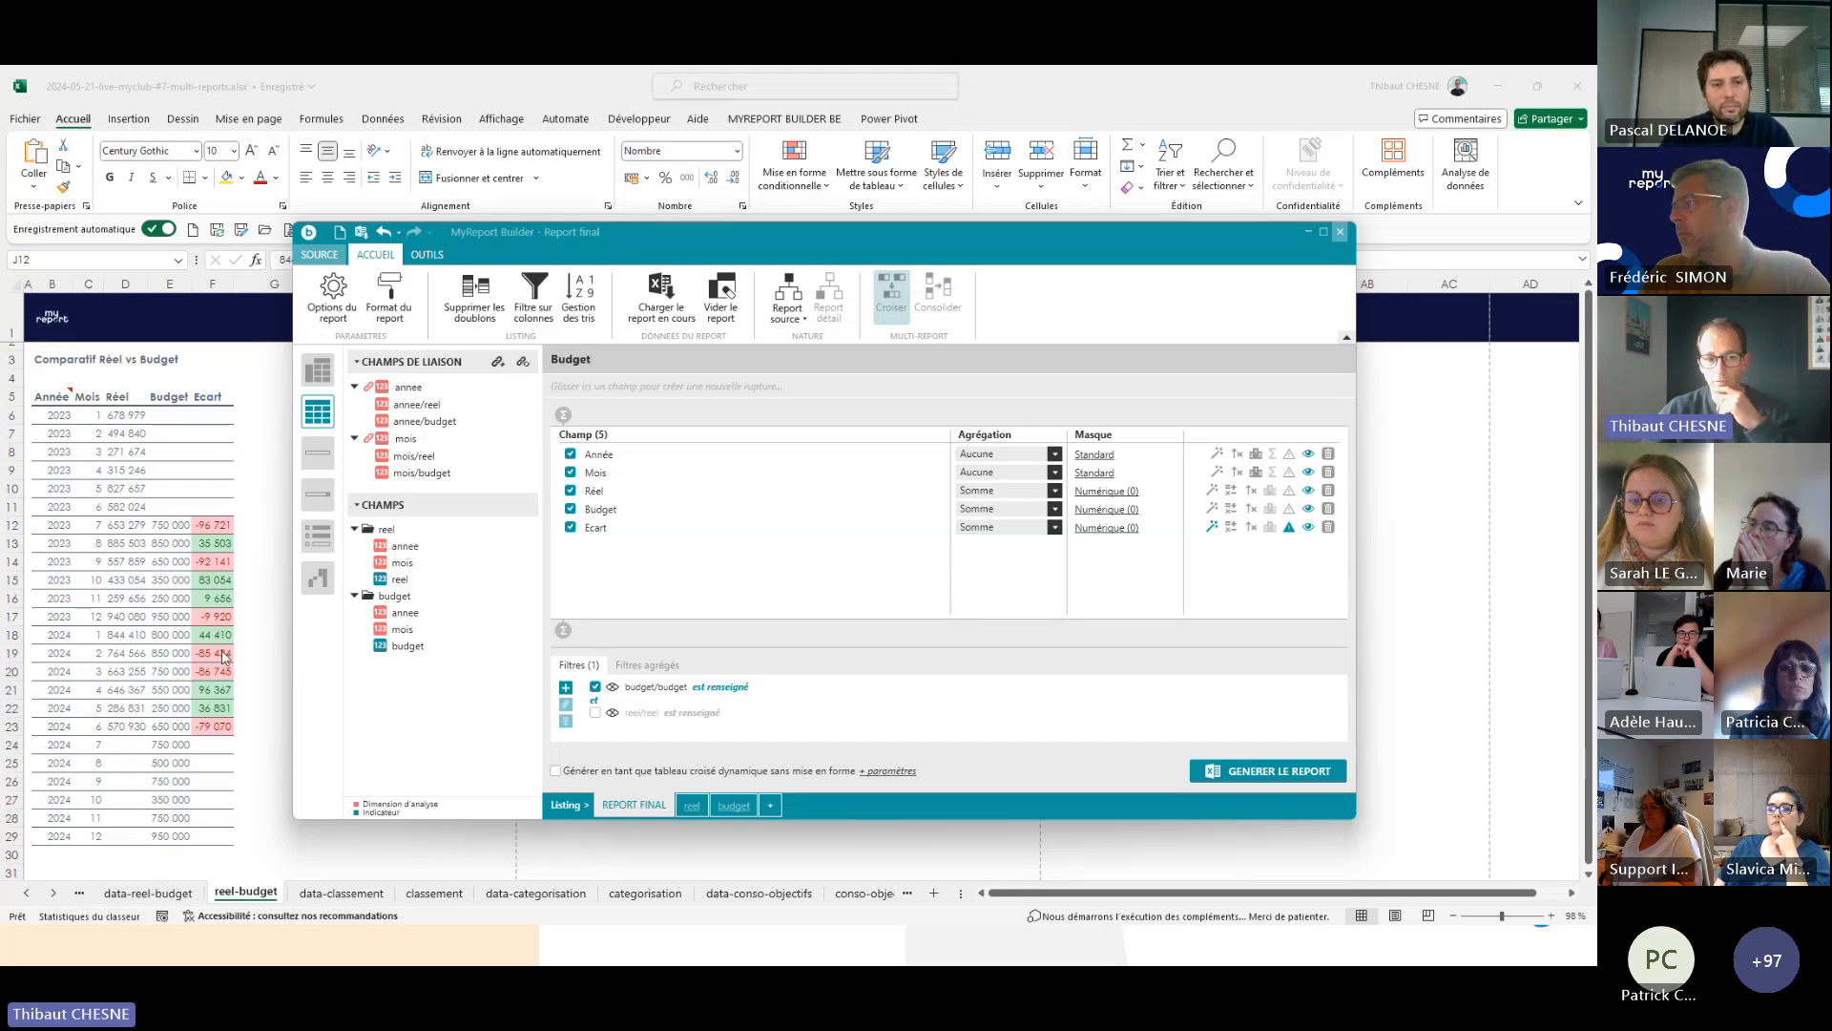
{"action": "key", "text": "Escape"}
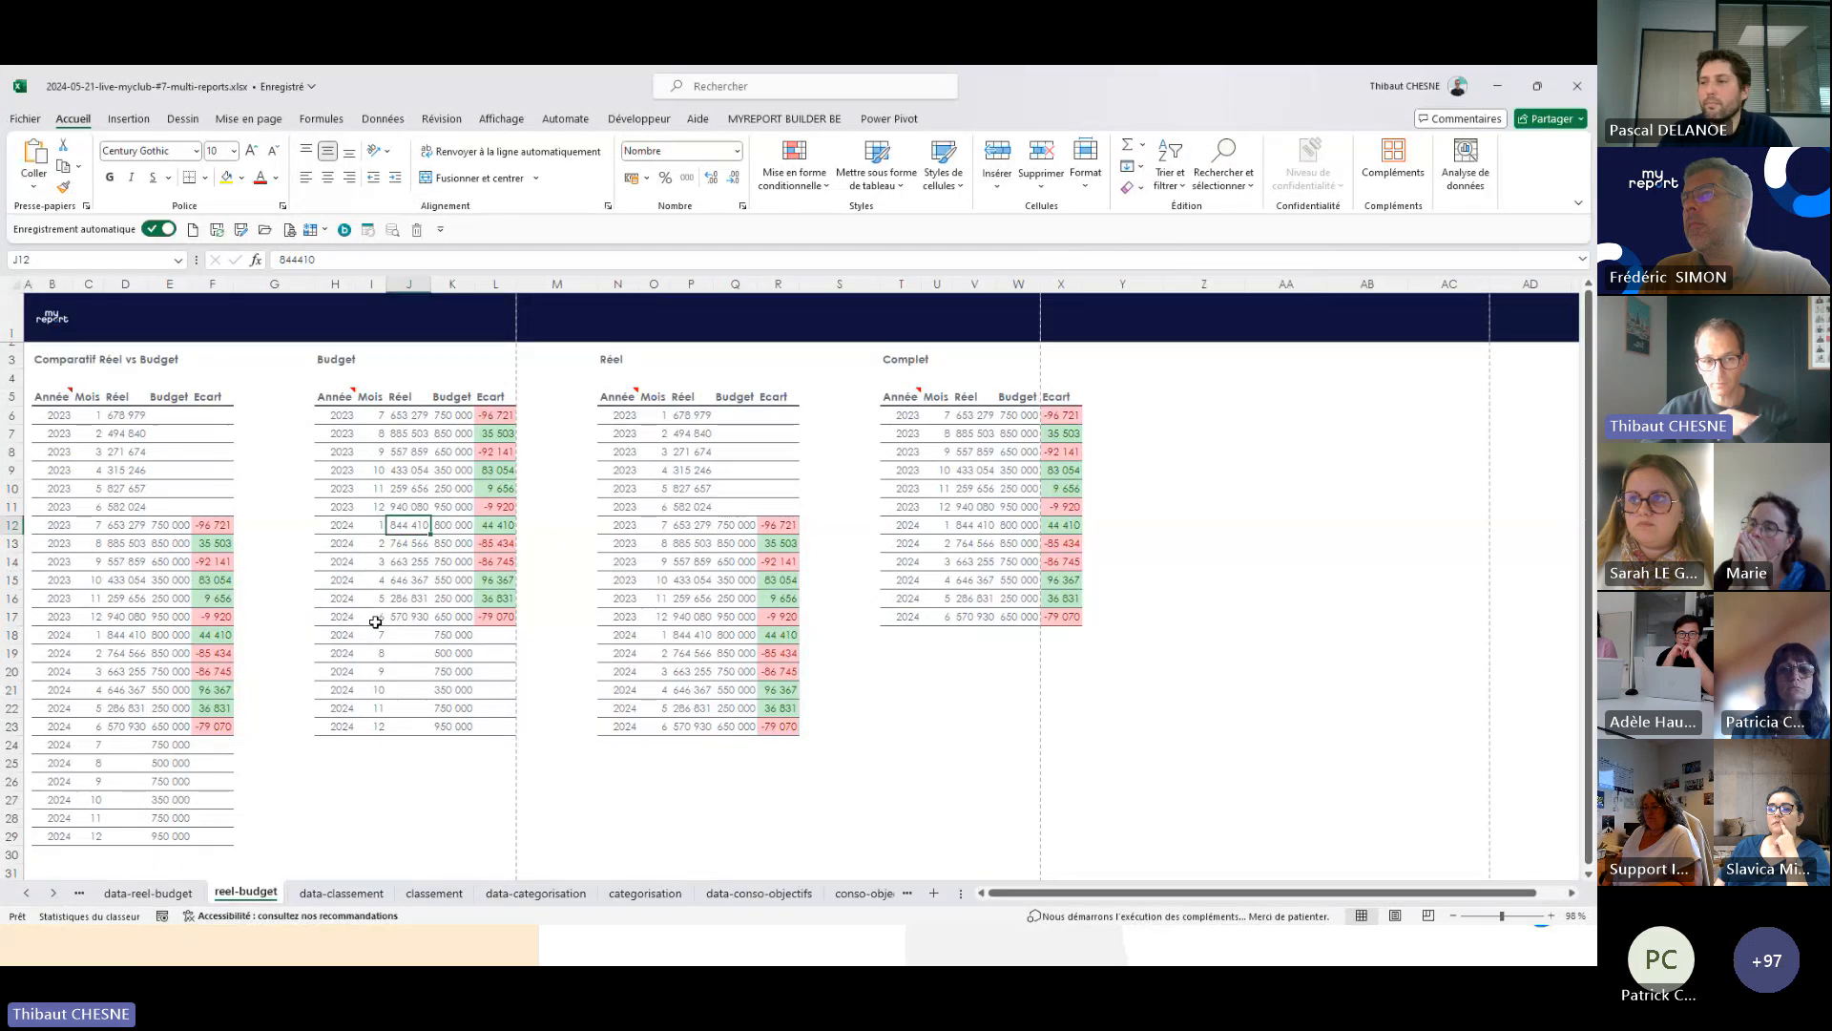
- Inspect the Réel and Complet tables and review the Complet report's filters in MyReport Builder
{"action": "left_click", "coordinate": [687, 573]}
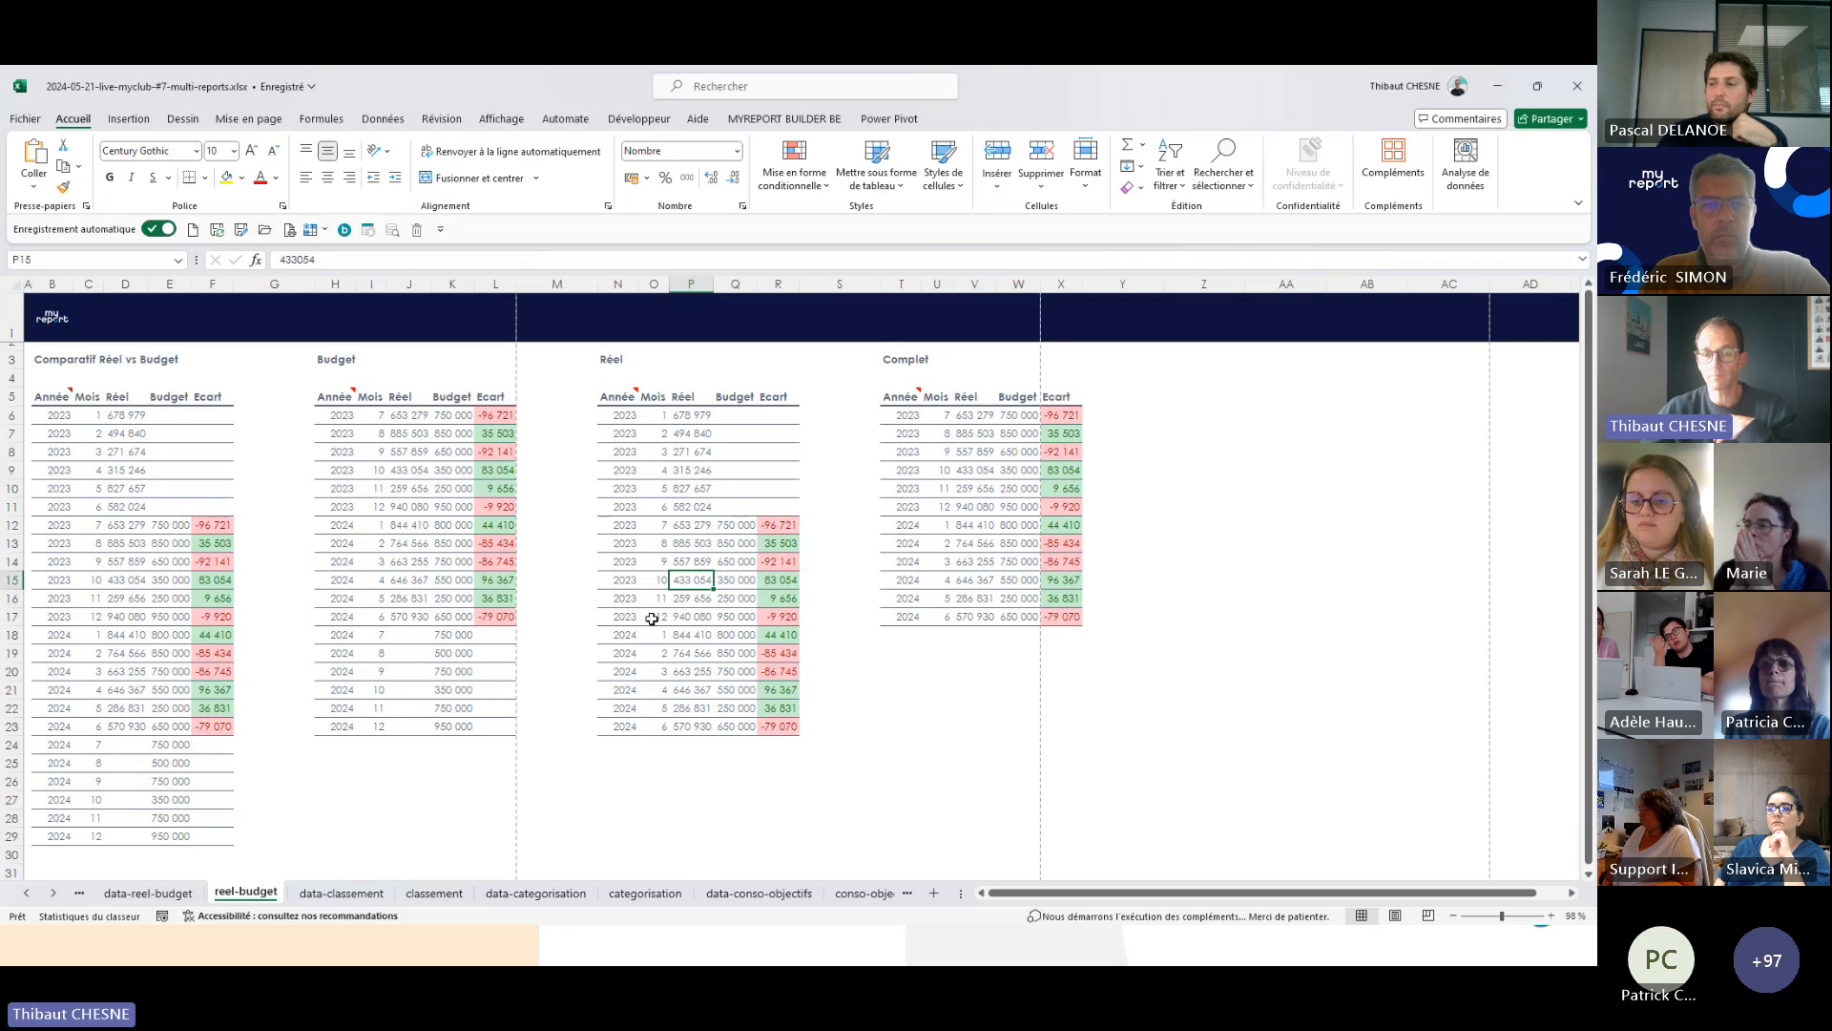
{"action": "left_click", "coordinate": [973, 453]}
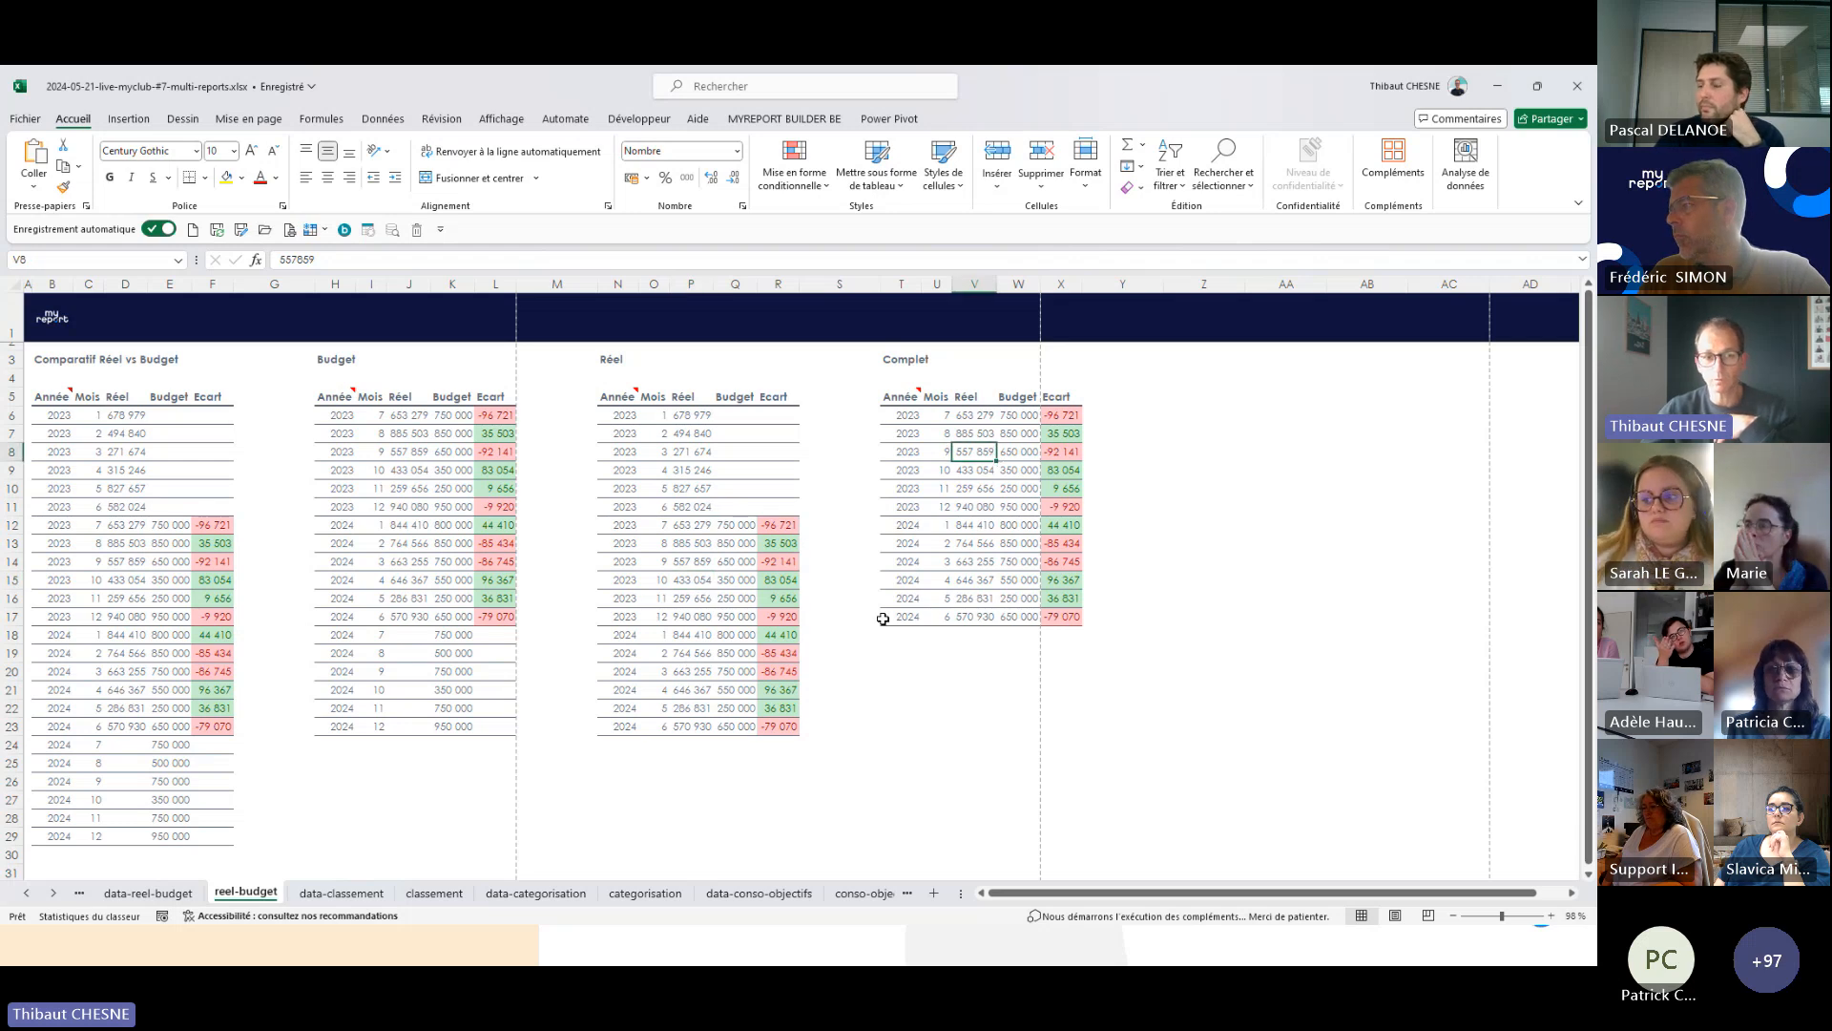
{"action": "left_click", "coordinate": [350, 230]}
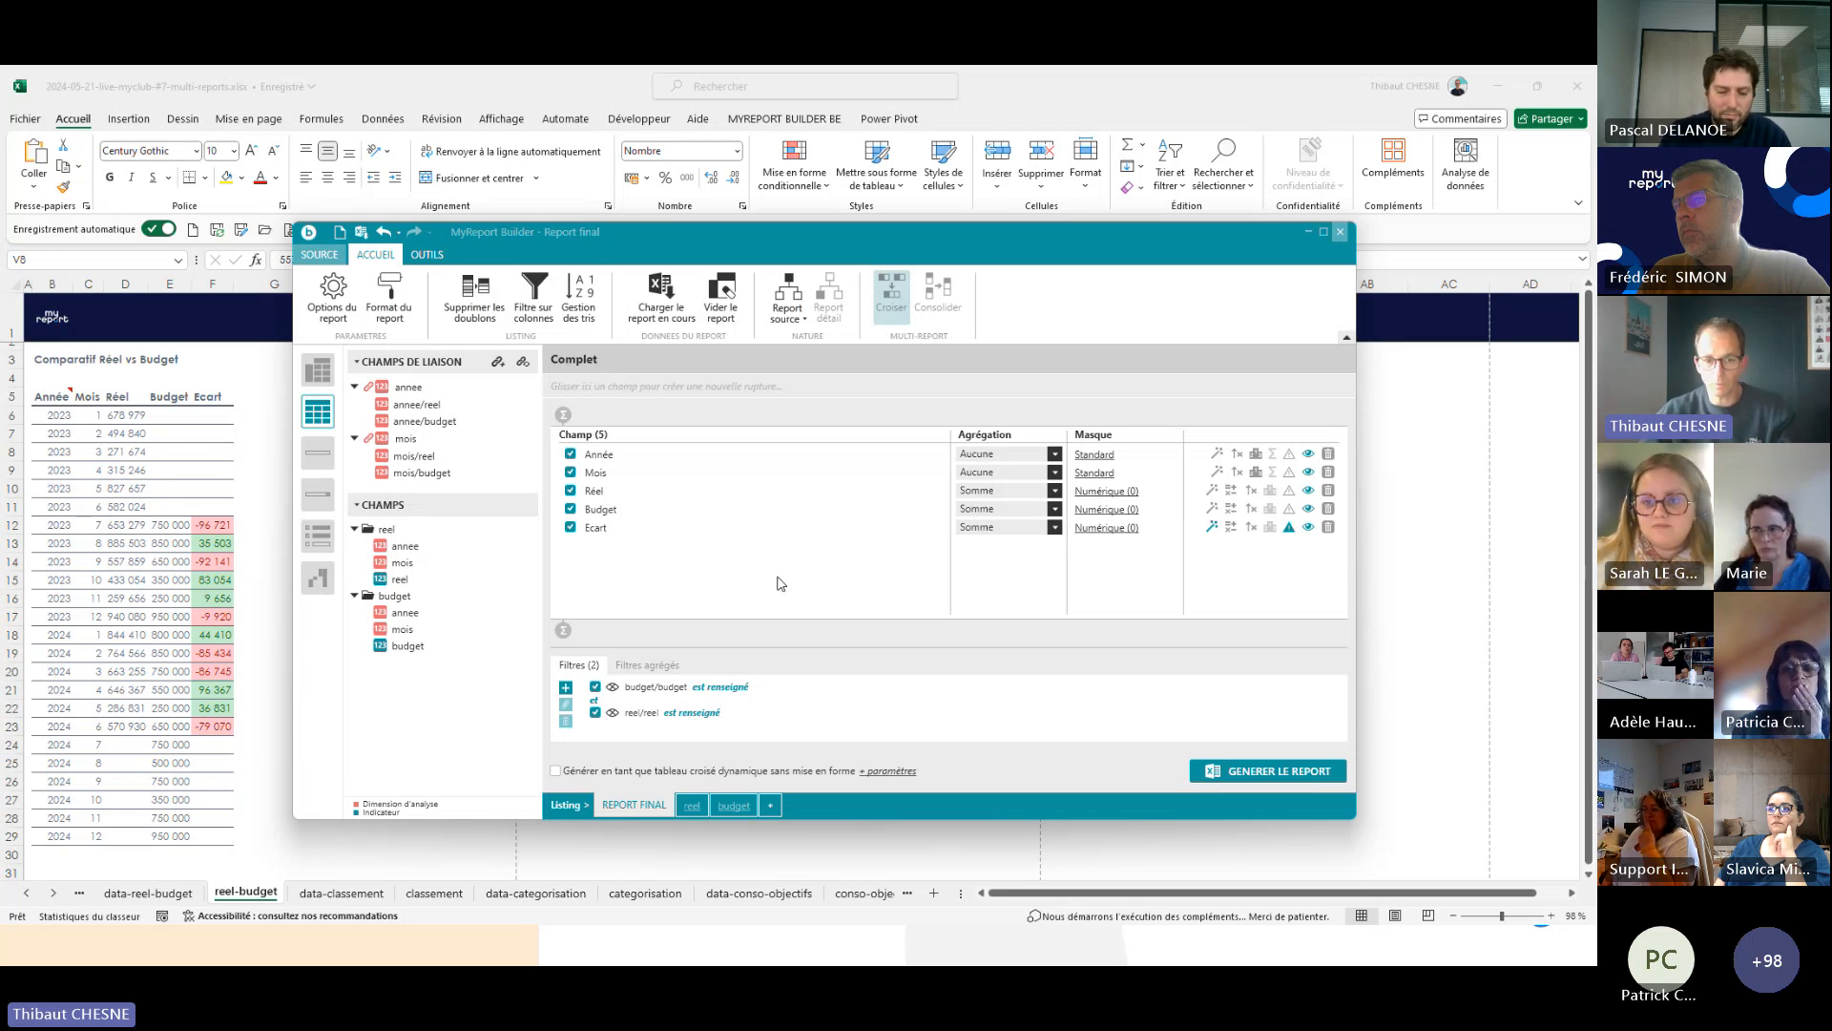
{"action": "left_click", "coordinate": [258, 612]}
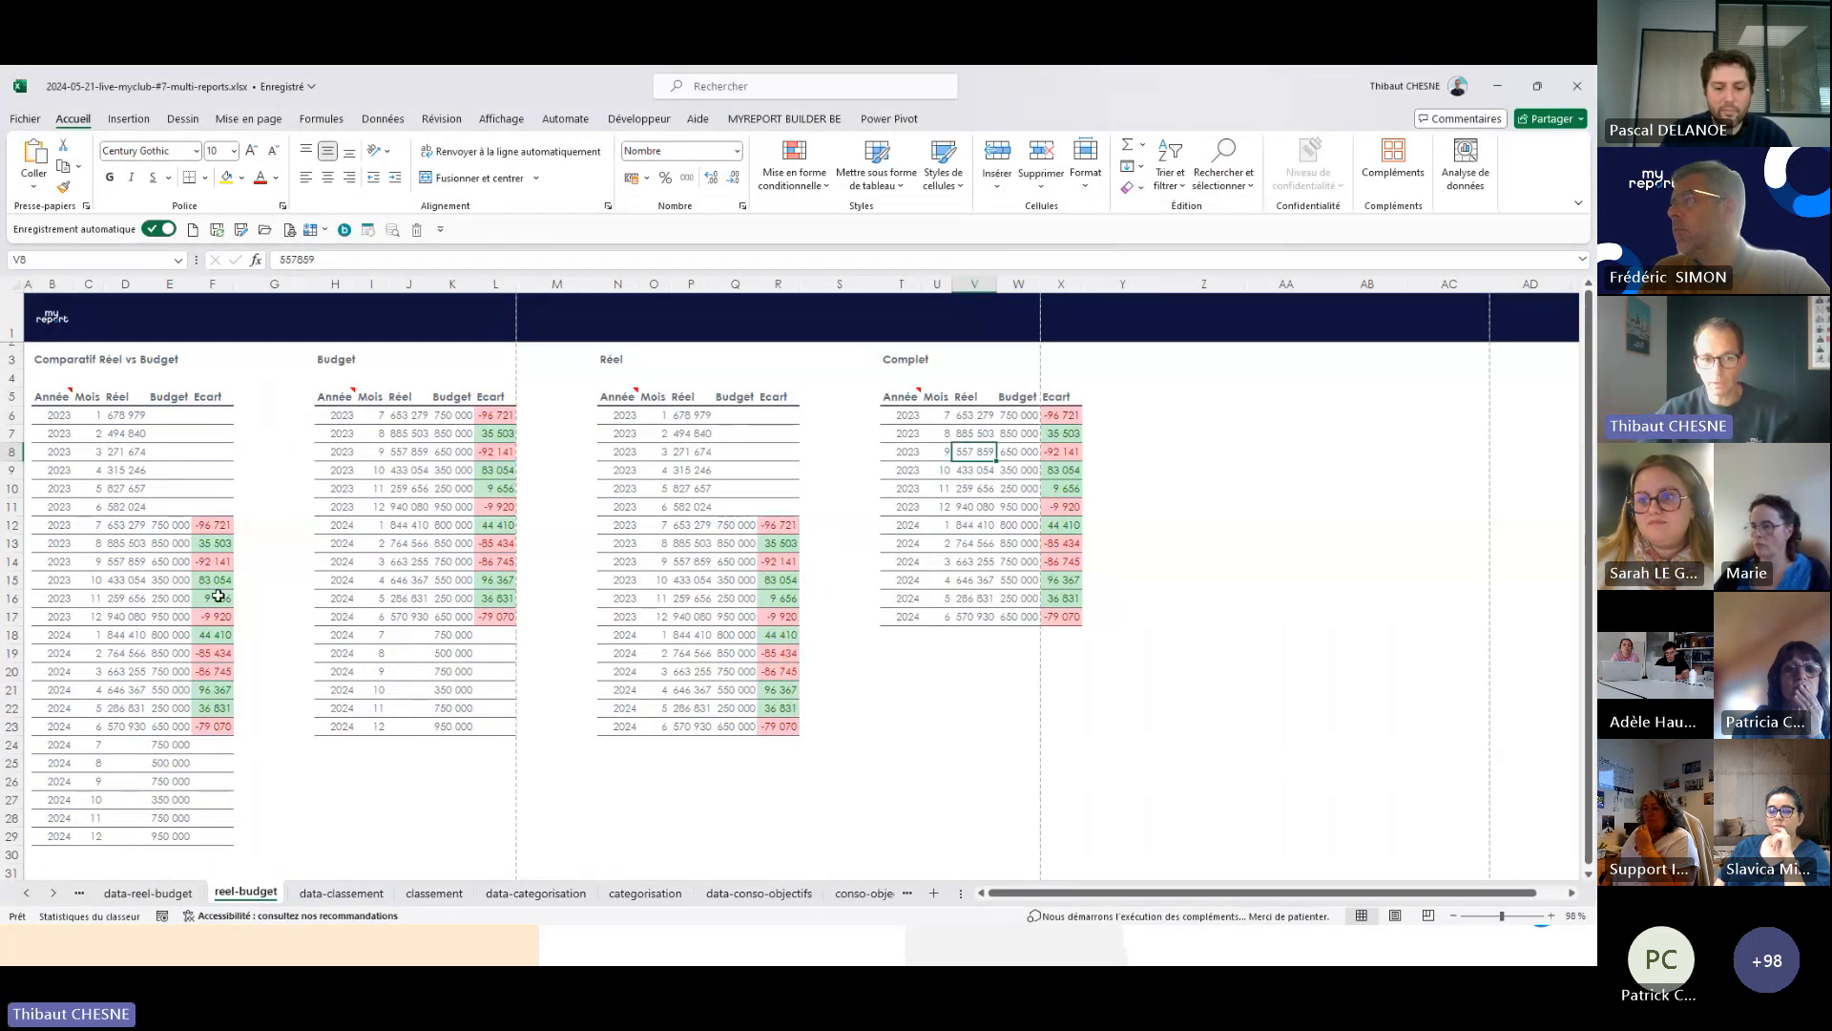
- Check the Budget column for the early 2023 months in the comparison table and review the reel sub-report in MyReport Builder
{"action": "left_click", "coordinate": [183, 491]}
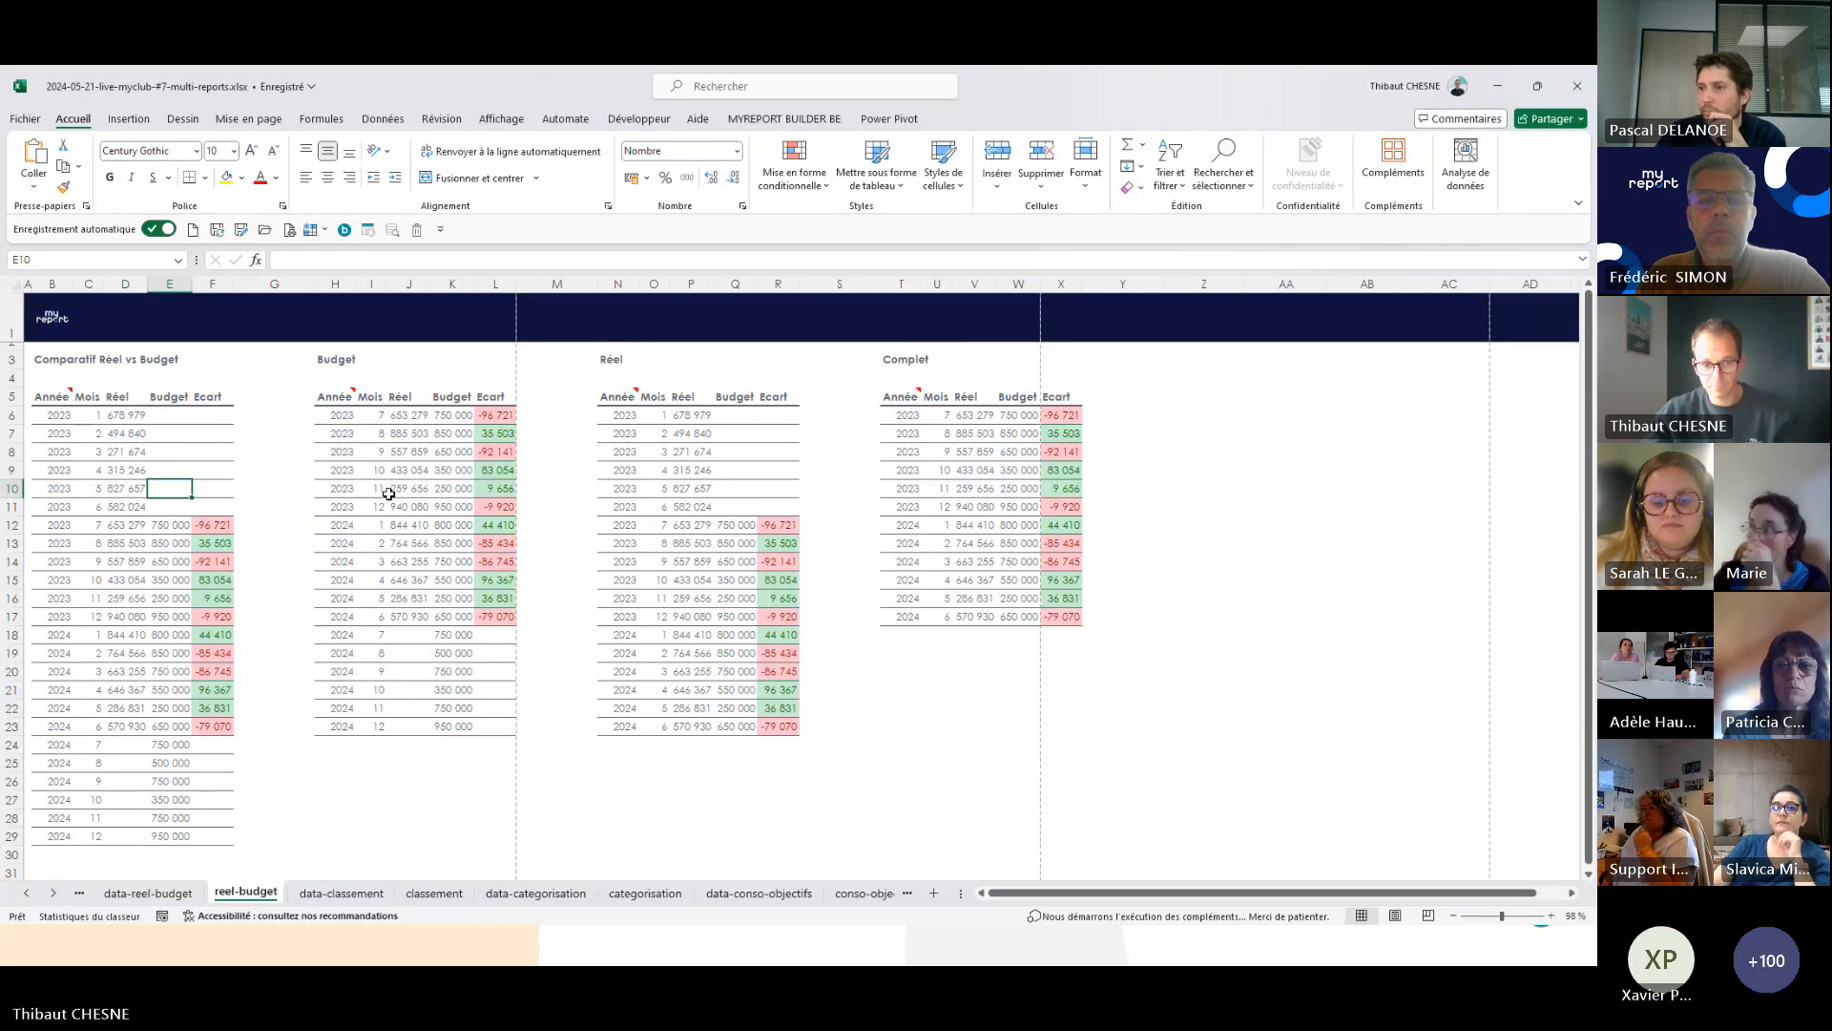
{"action": "key", "text": "Right"}
{"action": "key", "text": "Right"}
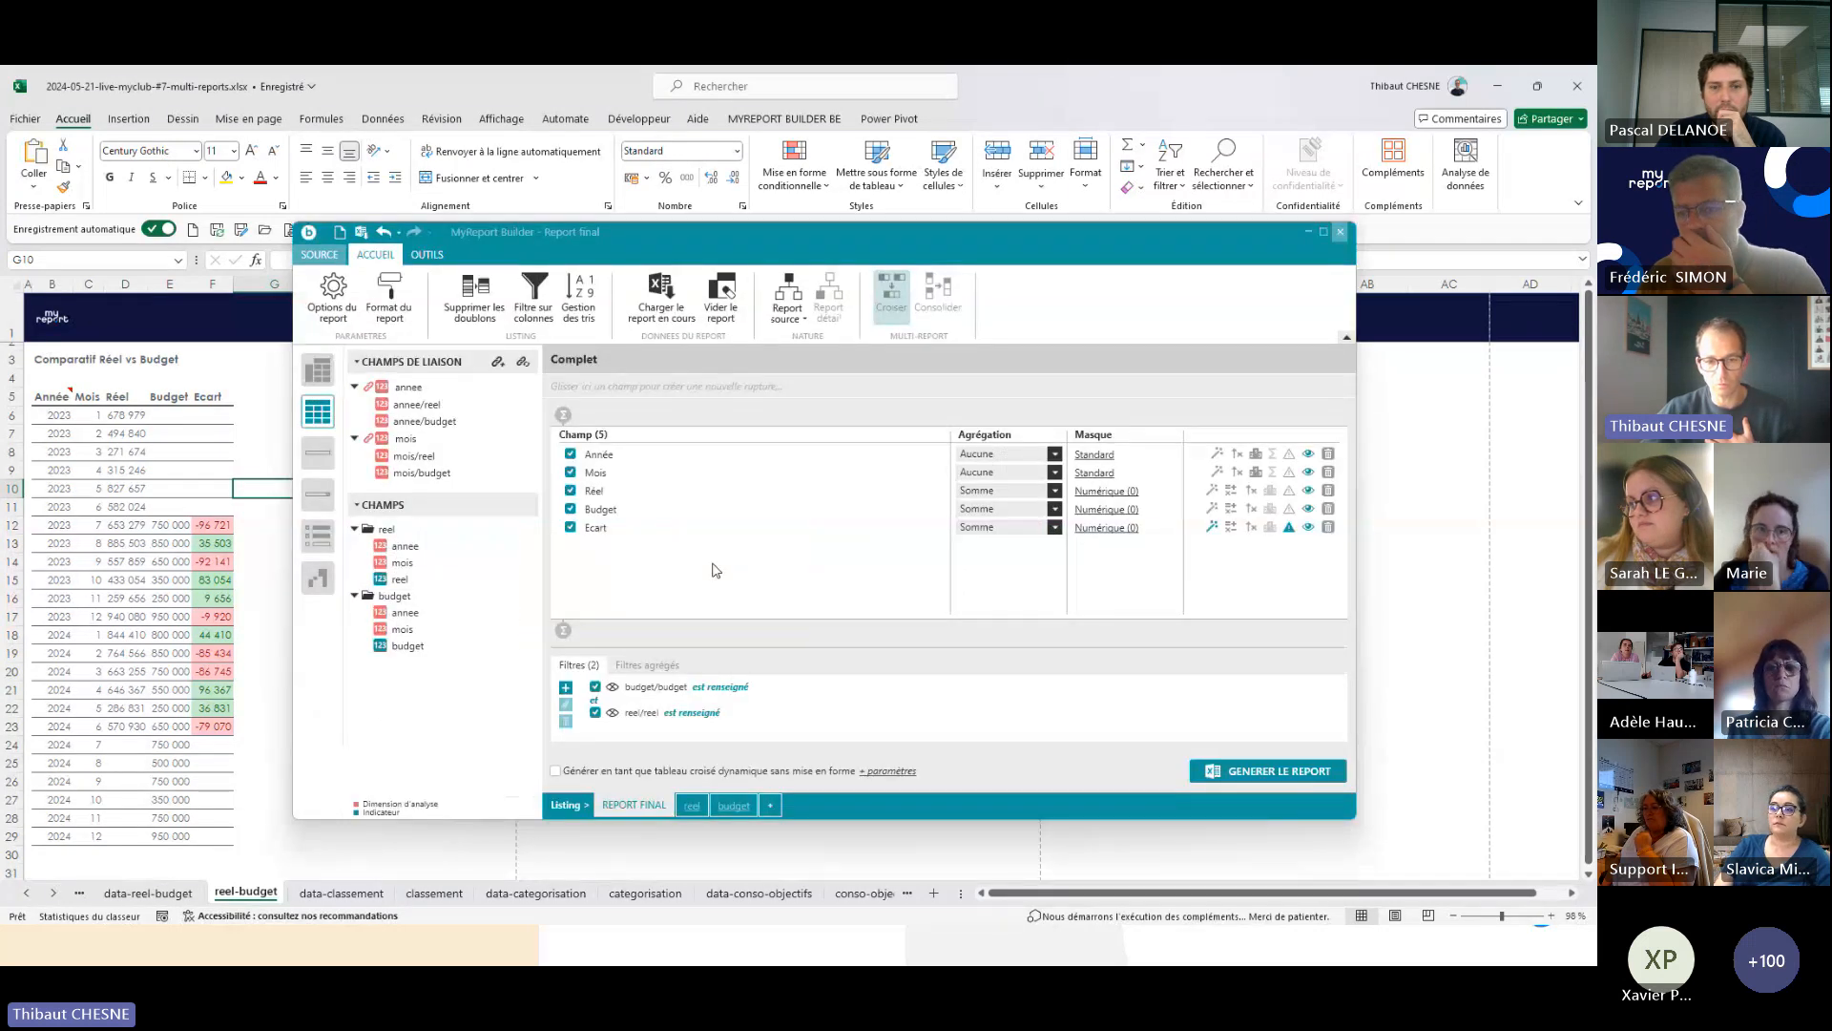
{"action": "left_click", "coordinate": [692, 807]}
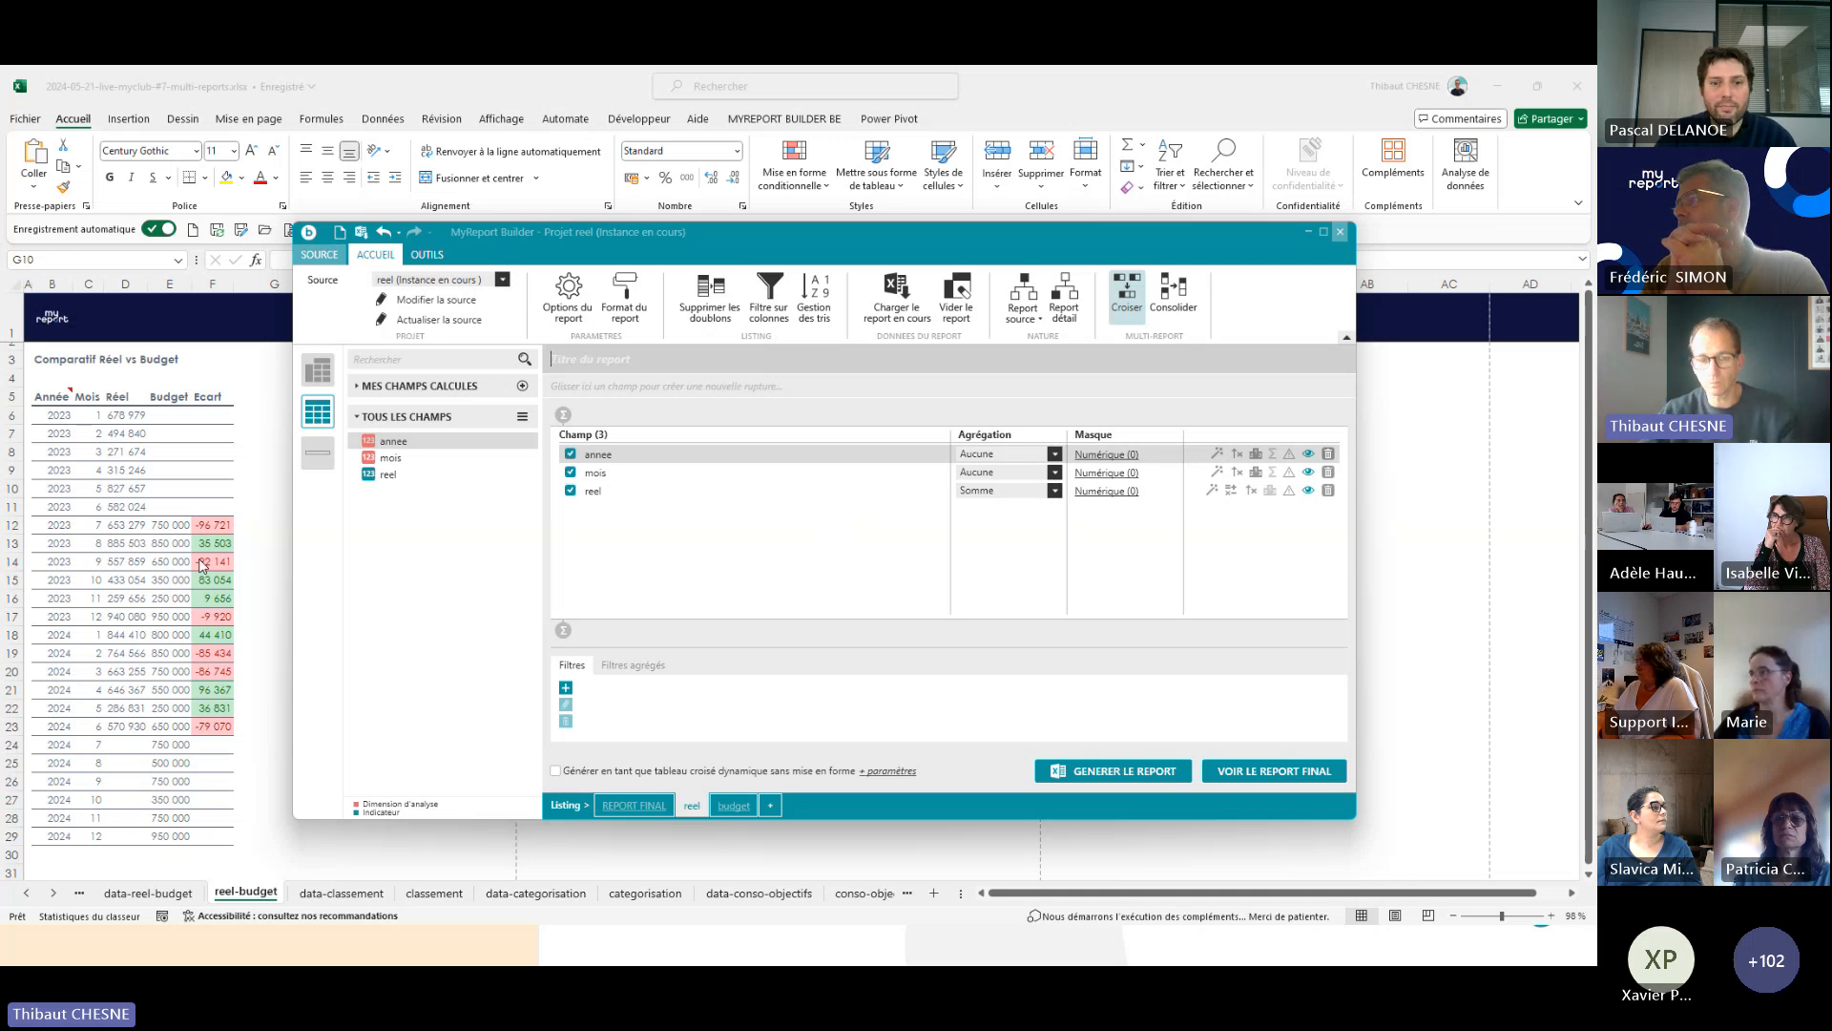
{"action": "left_click", "coordinate": [686, 543]}
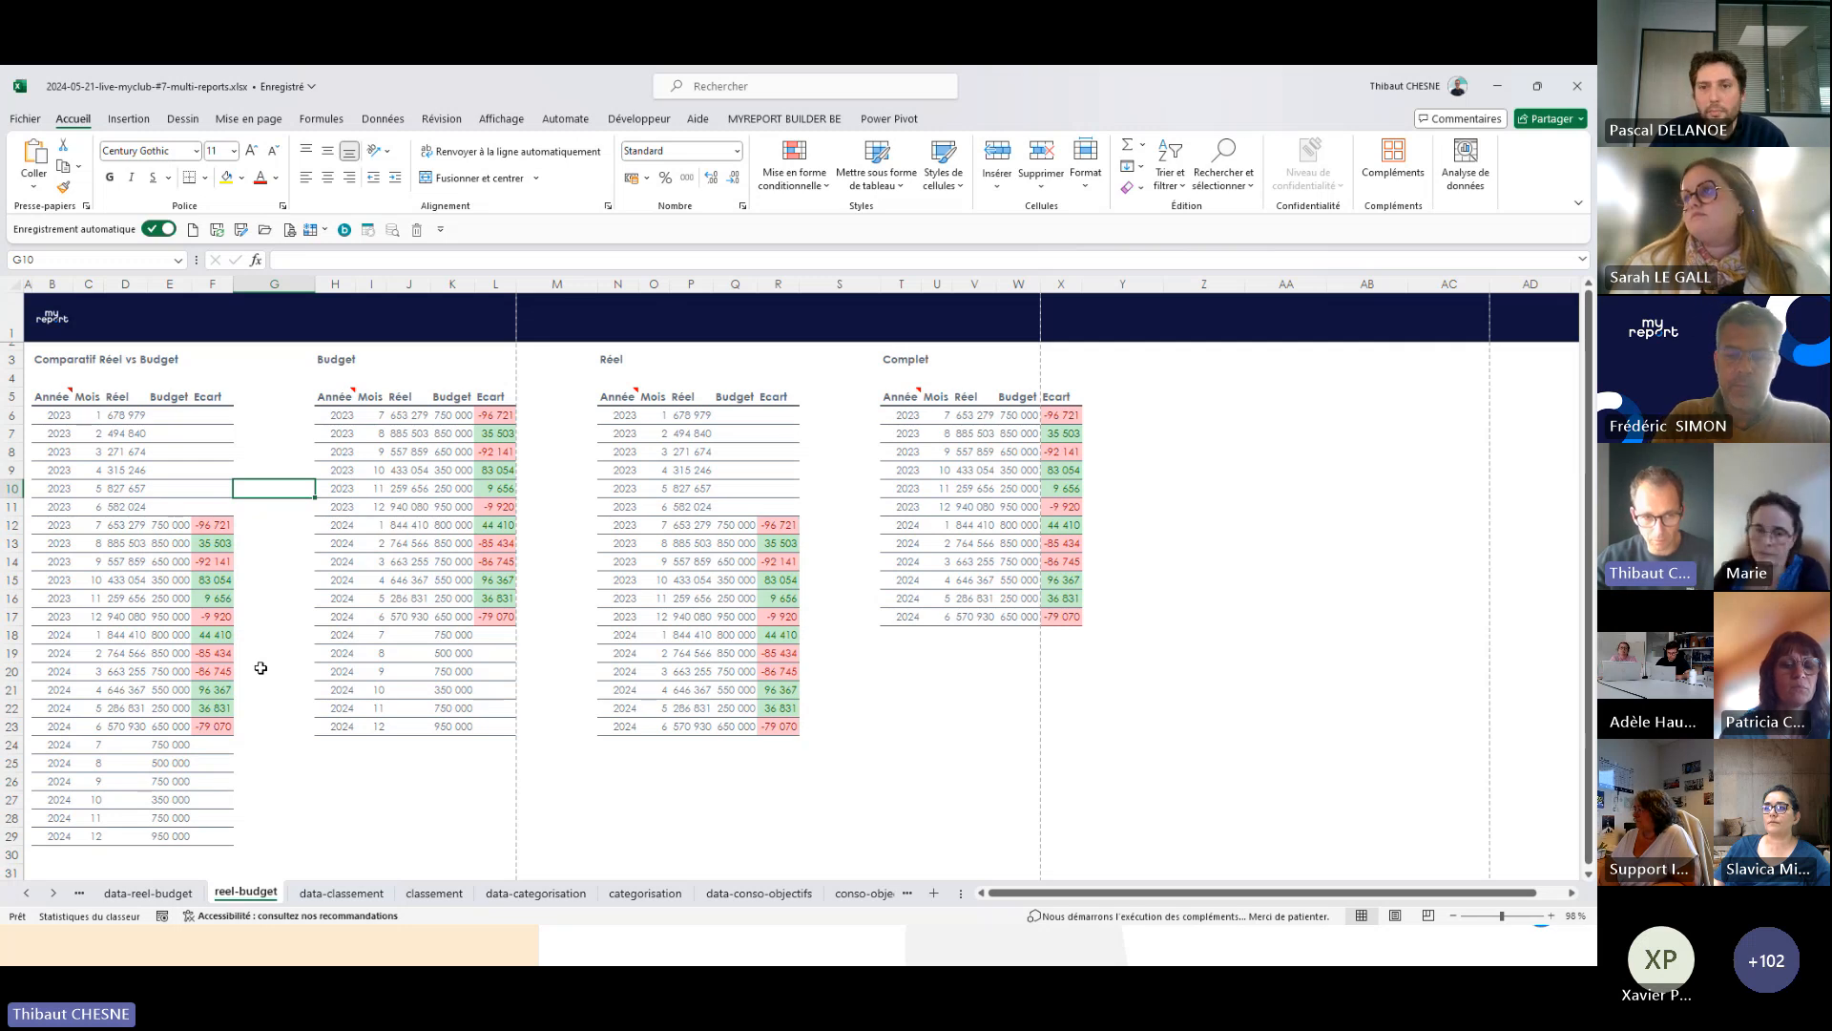
- Switch to the slideshow and advance to the Classement partenaires slide
{"action": "left_click", "coordinate": [459, 942]}
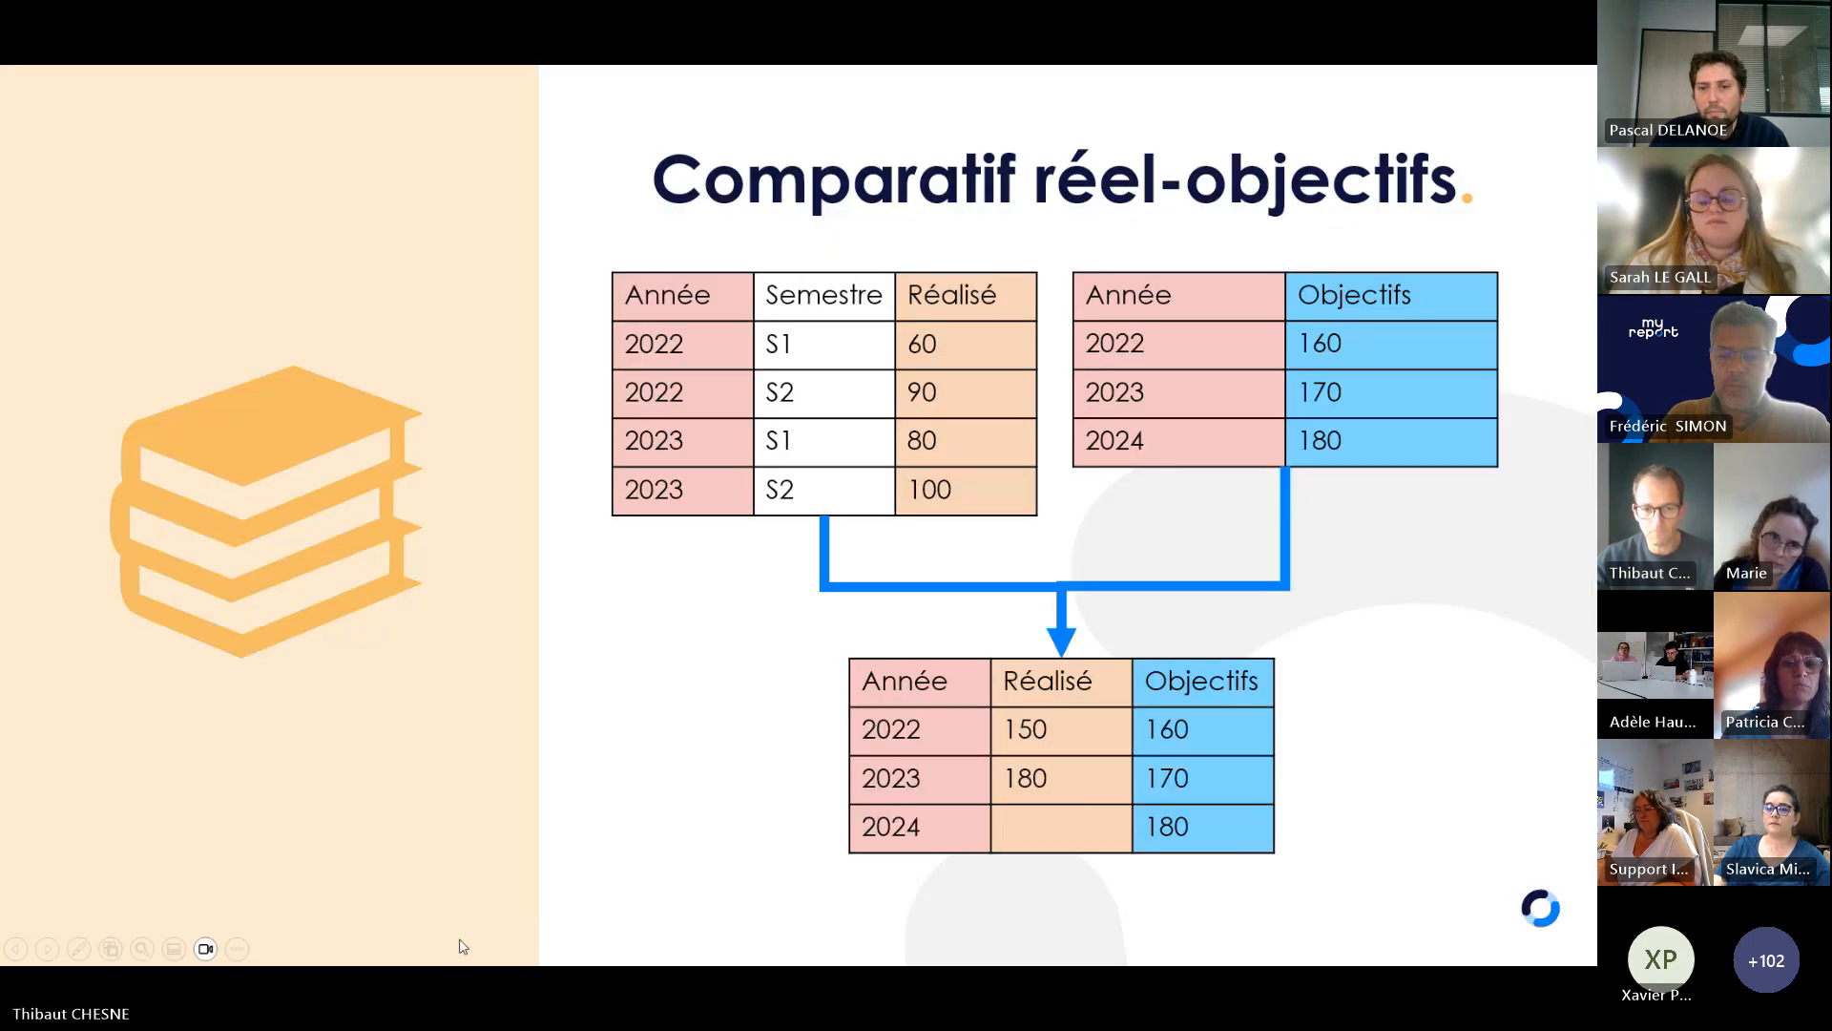
{"action": "left_click", "coordinate": [719, 663]}
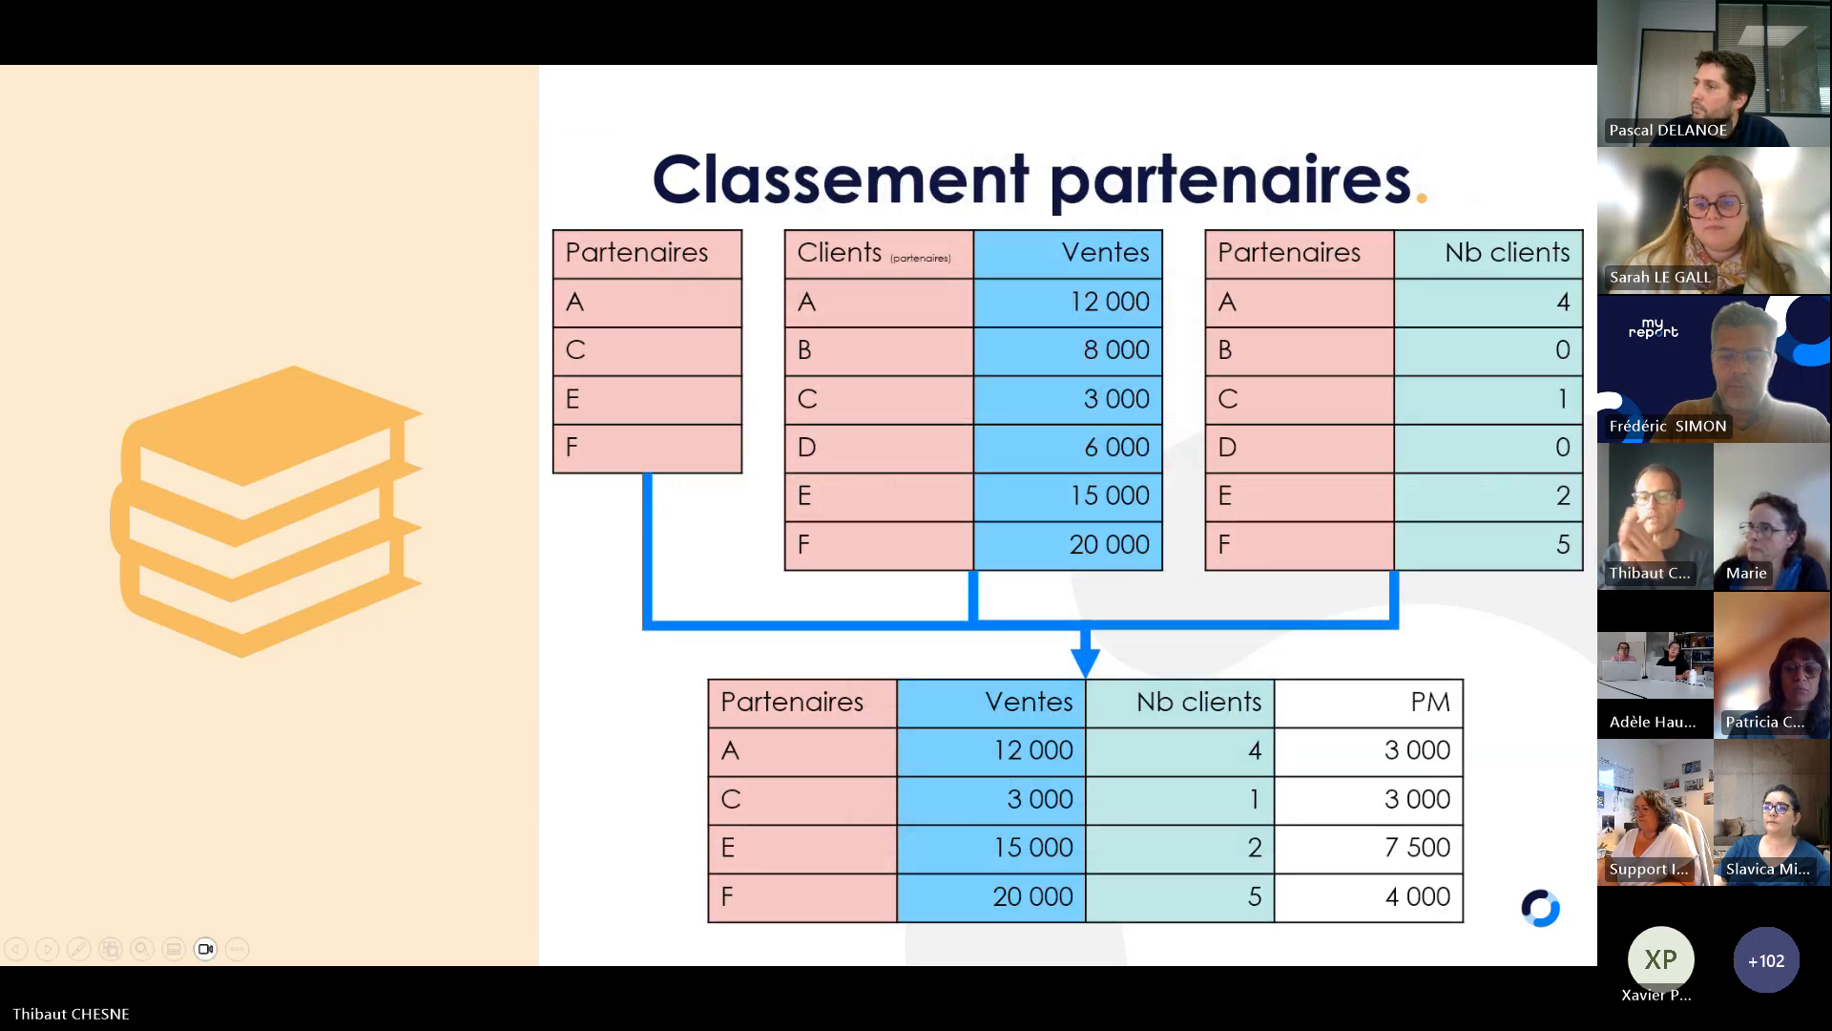
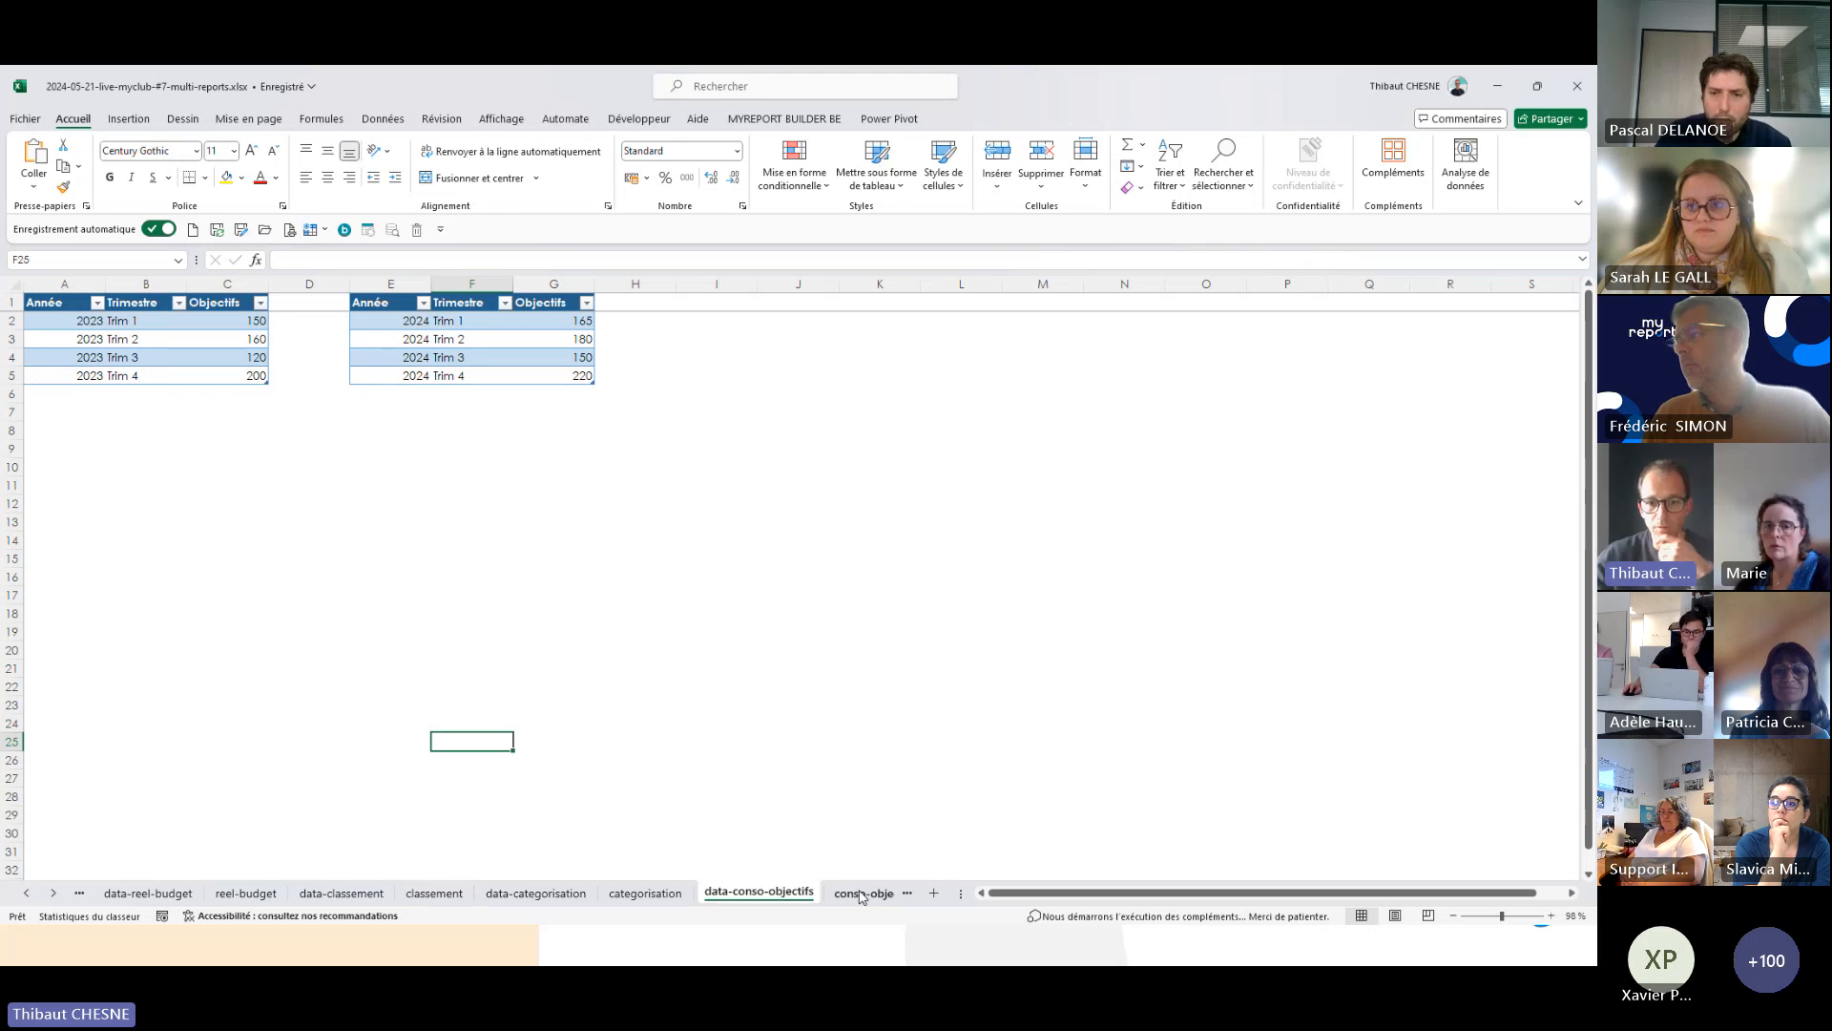
- Open the conso-objectifs sheet, load its report into MyReport Builder, and review the objectifs-2024 and objectifs-2023 sub-reports
{"action": "left_click", "coordinate": [860, 893]}
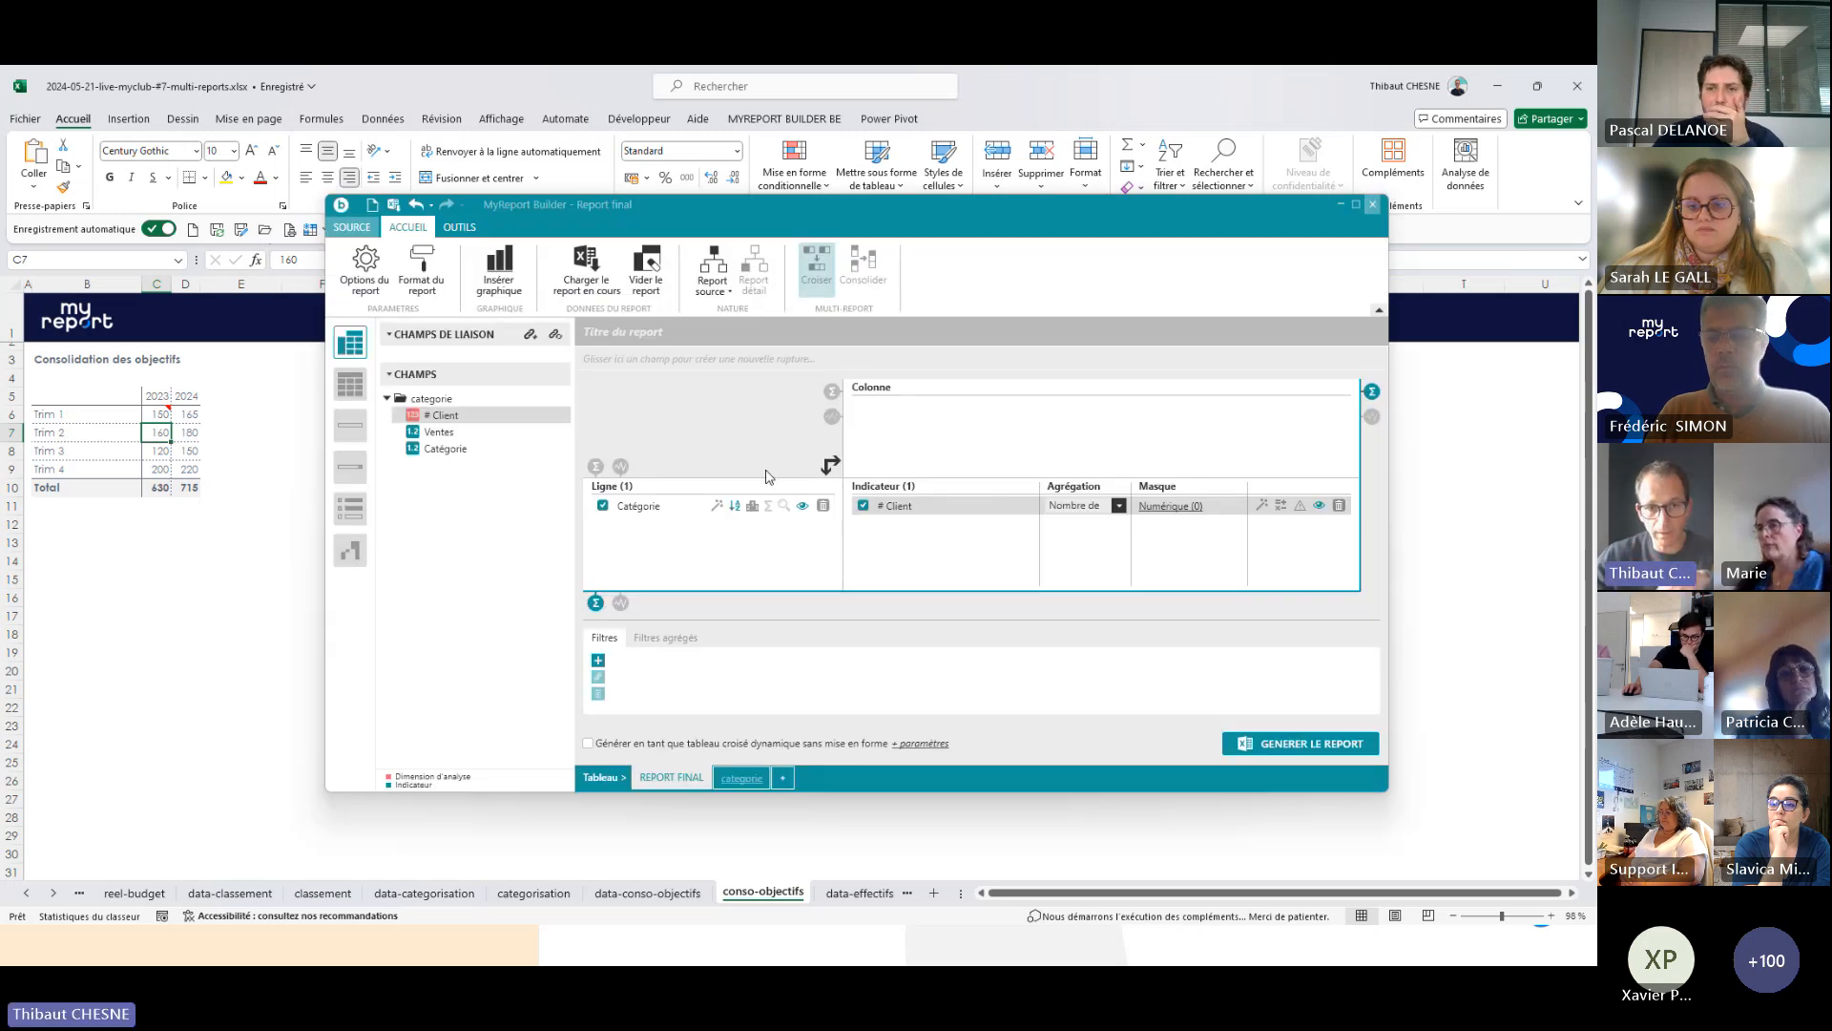
{"action": "left_click", "coordinate": [586, 271]}
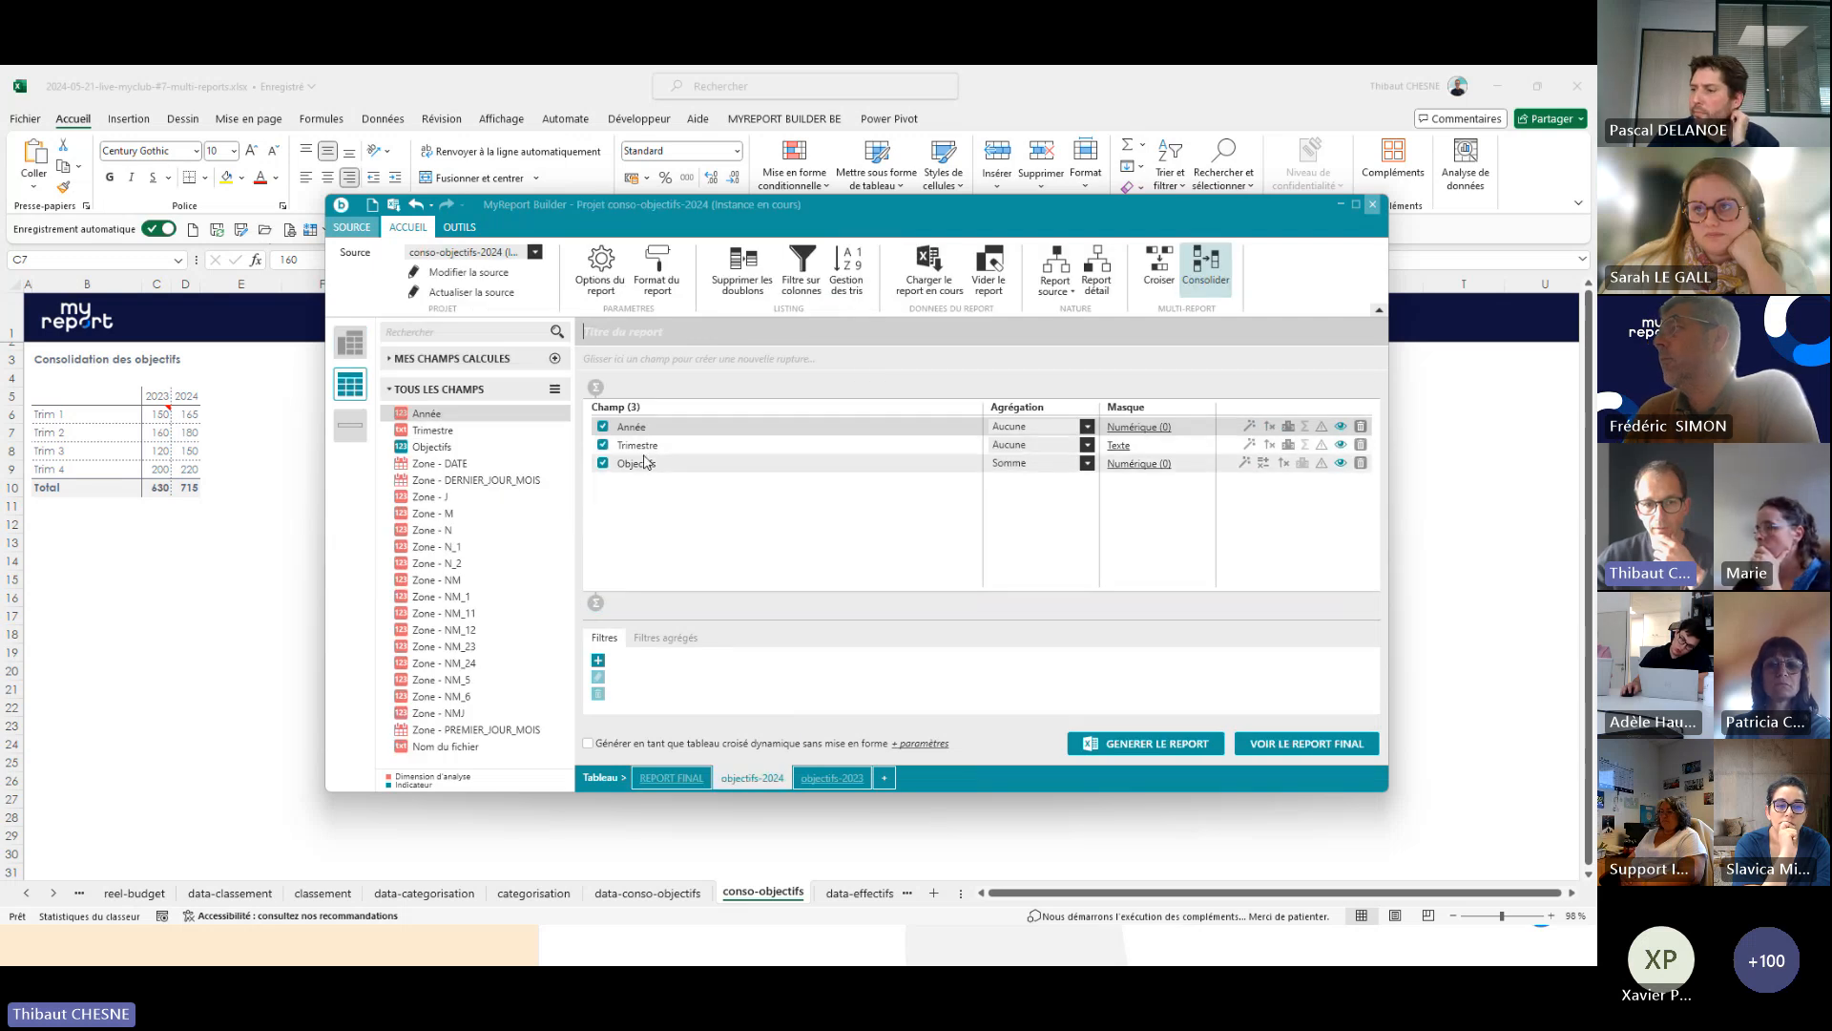
{"action": "left_click", "coordinate": [829, 779]}
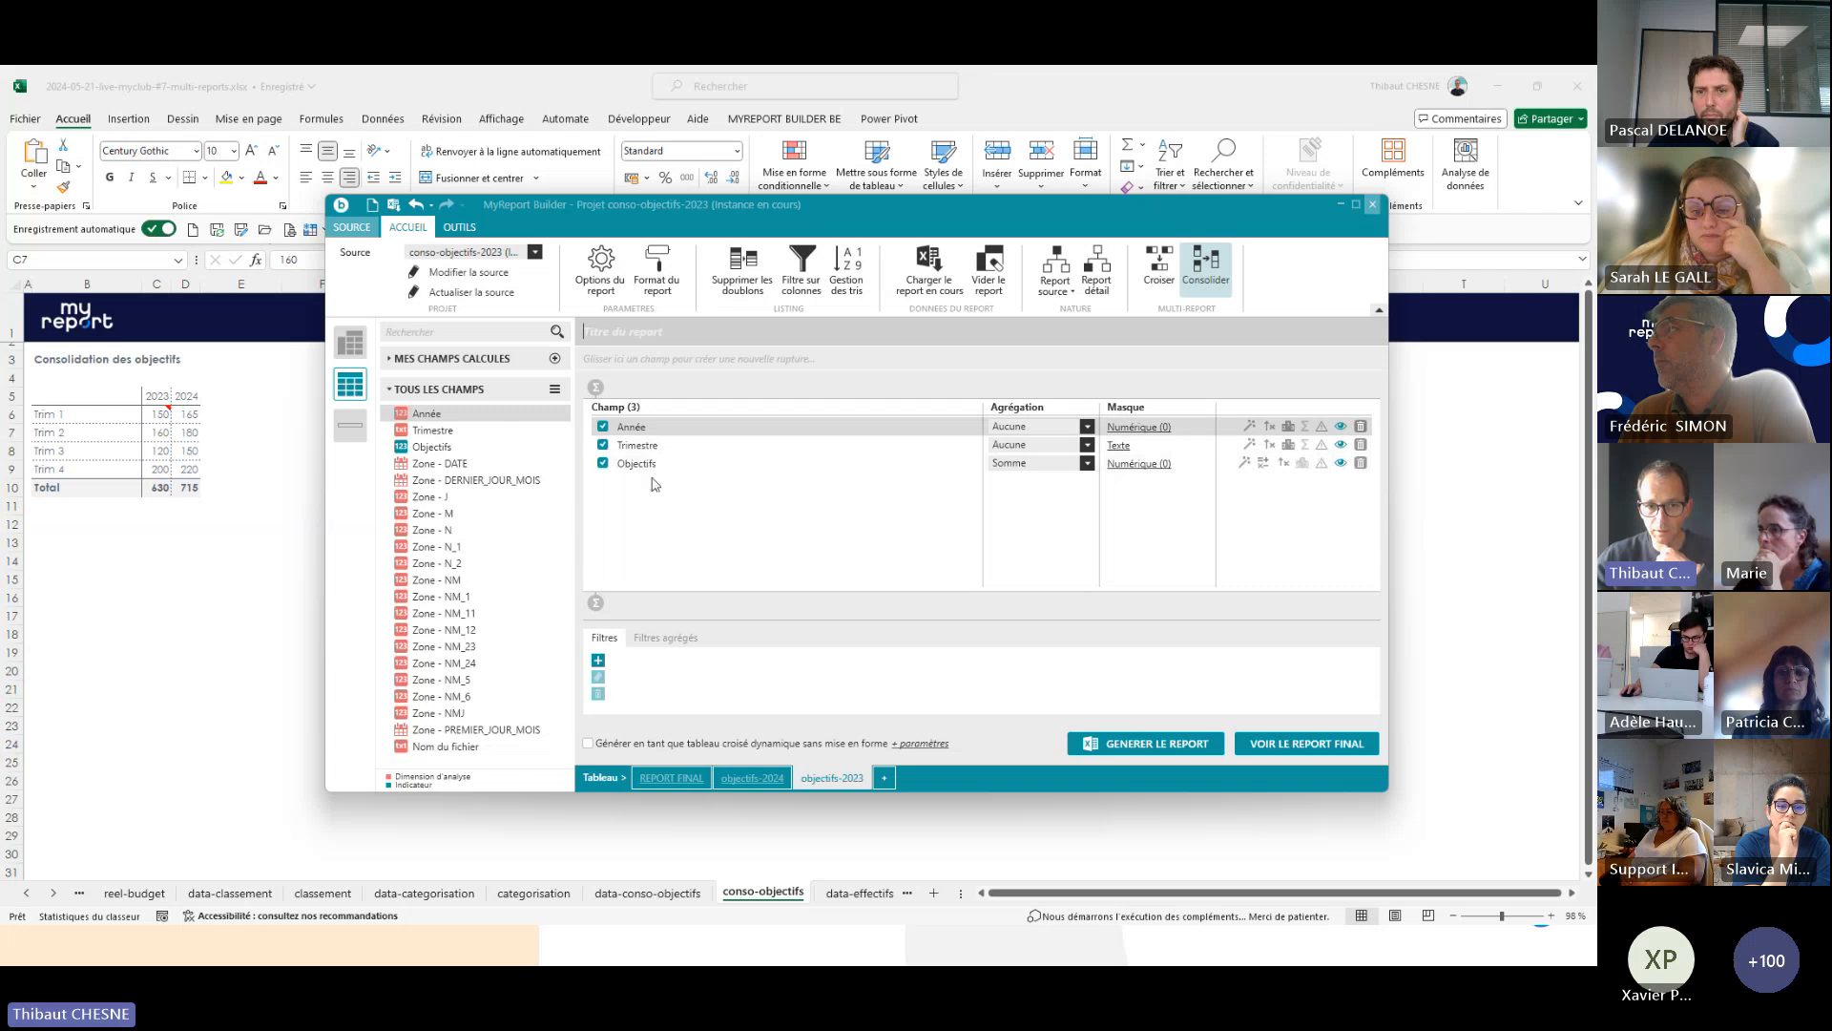
- Review the Trimestre row, Année column and Objectifs indicator in the final consolidation report, and return to the worksheet
{"action": "left_click", "coordinate": [670, 778]}
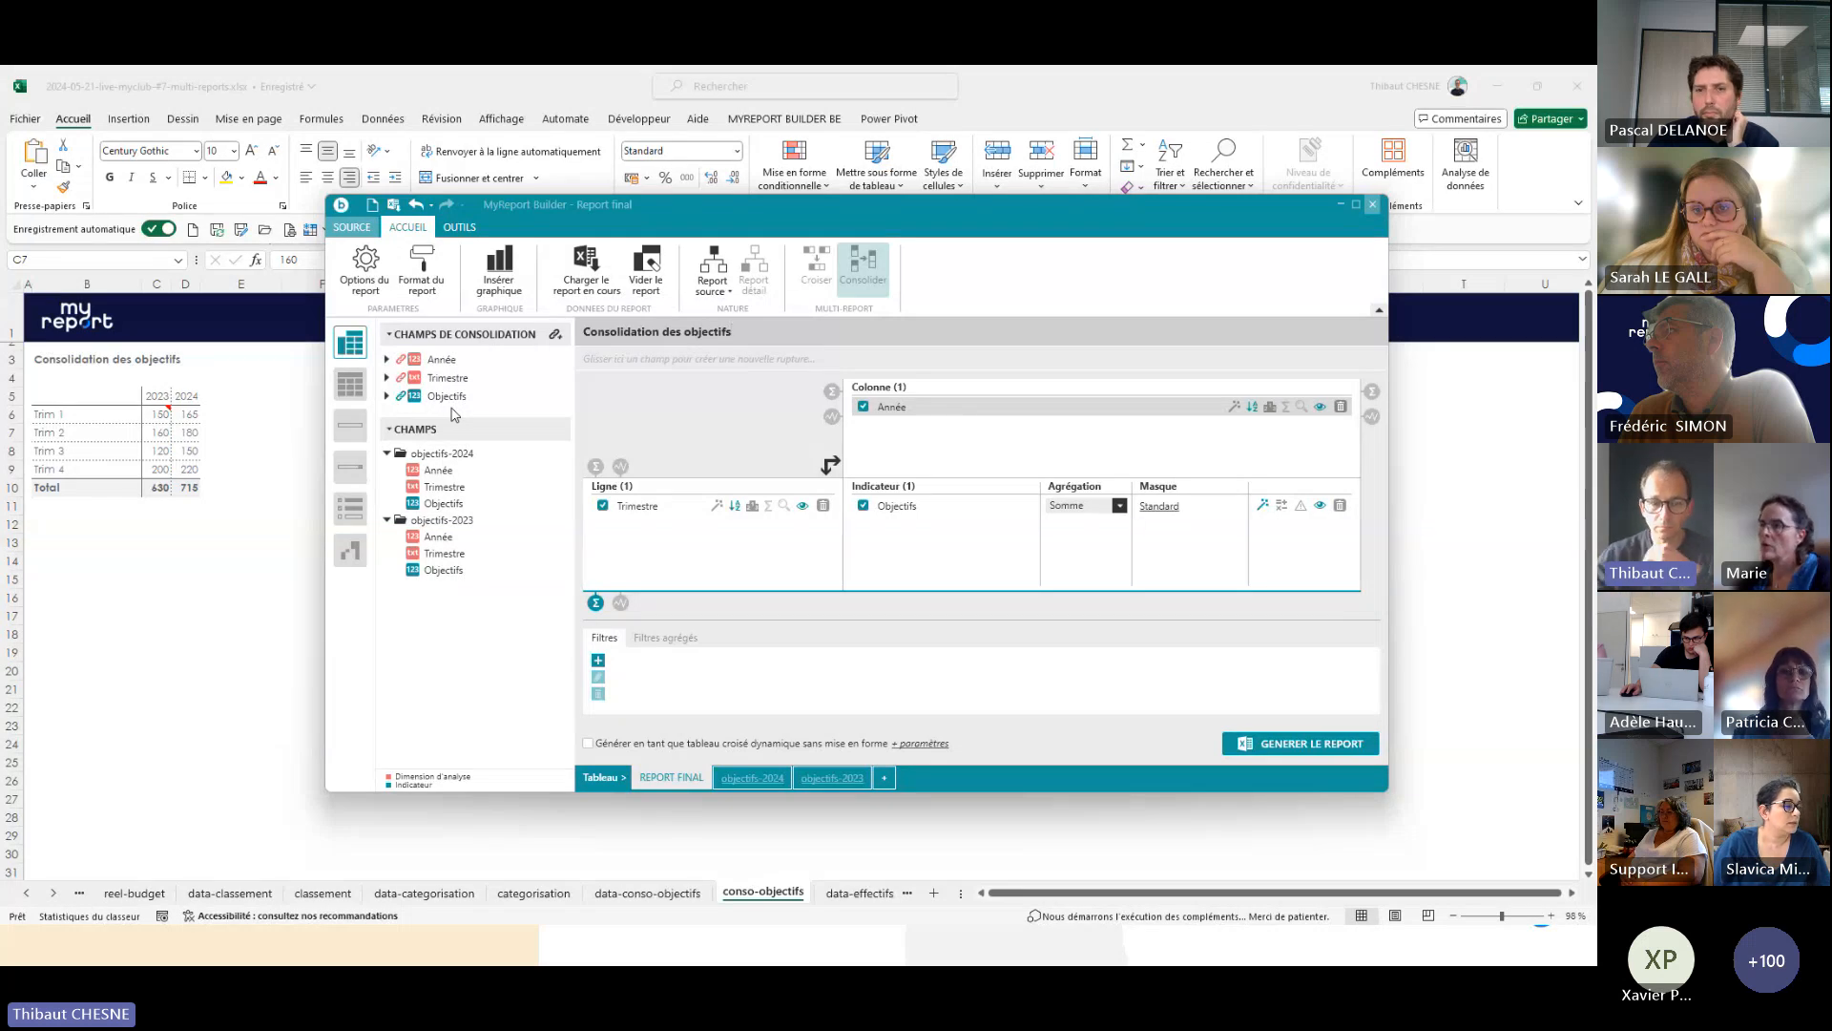
{"action": "left_click", "coordinate": [704, 503]}
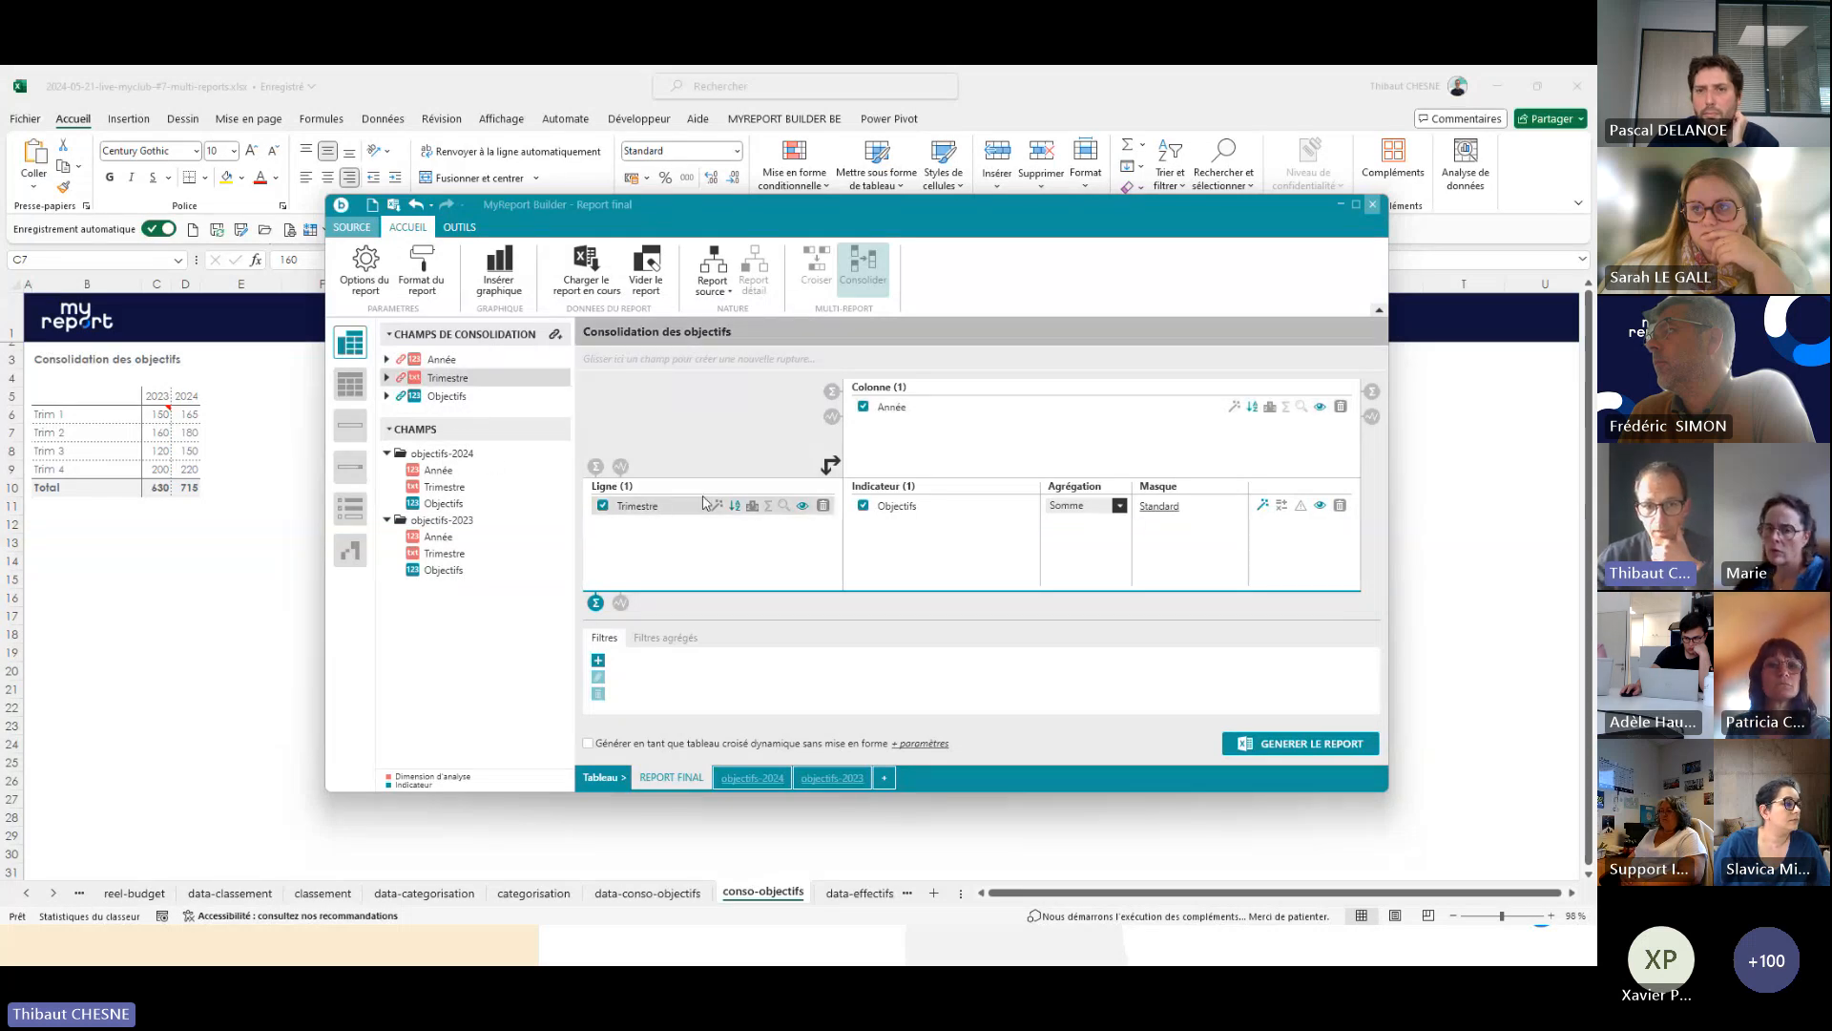
{"action": "left_click", "coordinate": [897, 413]}
{"action": "left_click", "coordinate": [912, 505]}
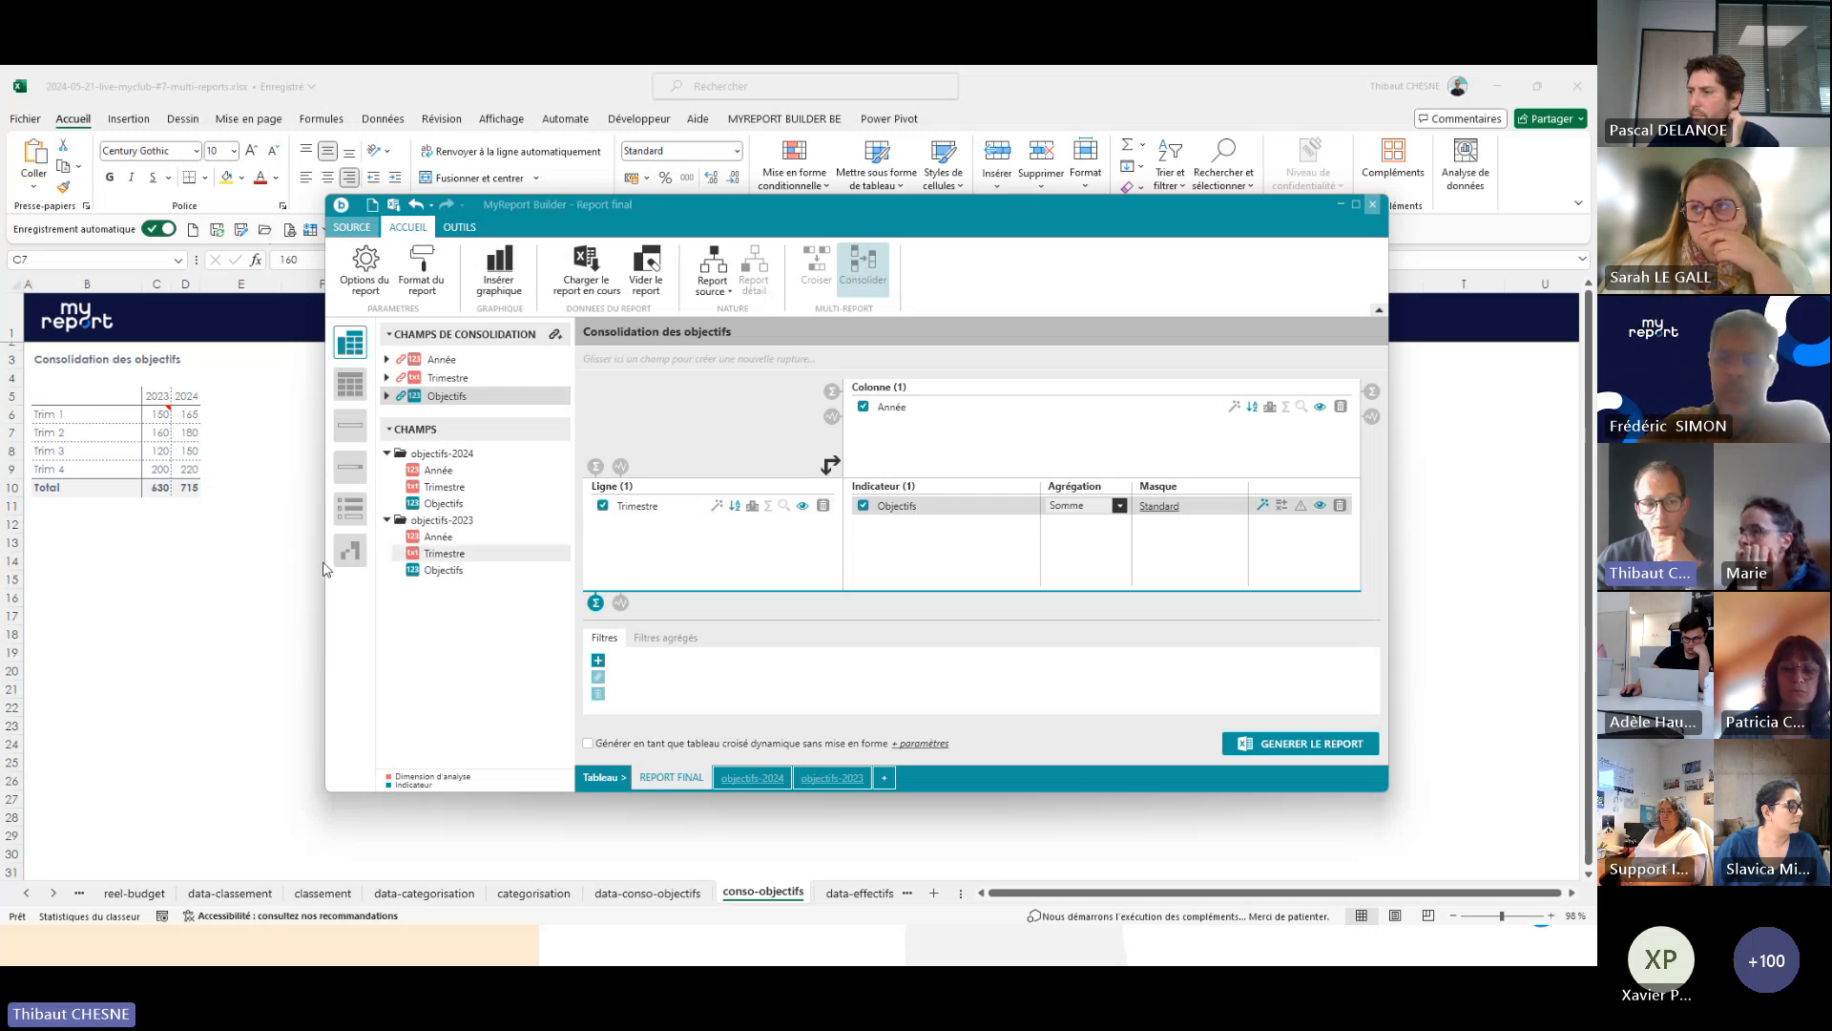
{"action": "left_click", "coordinate": [176, 562]}
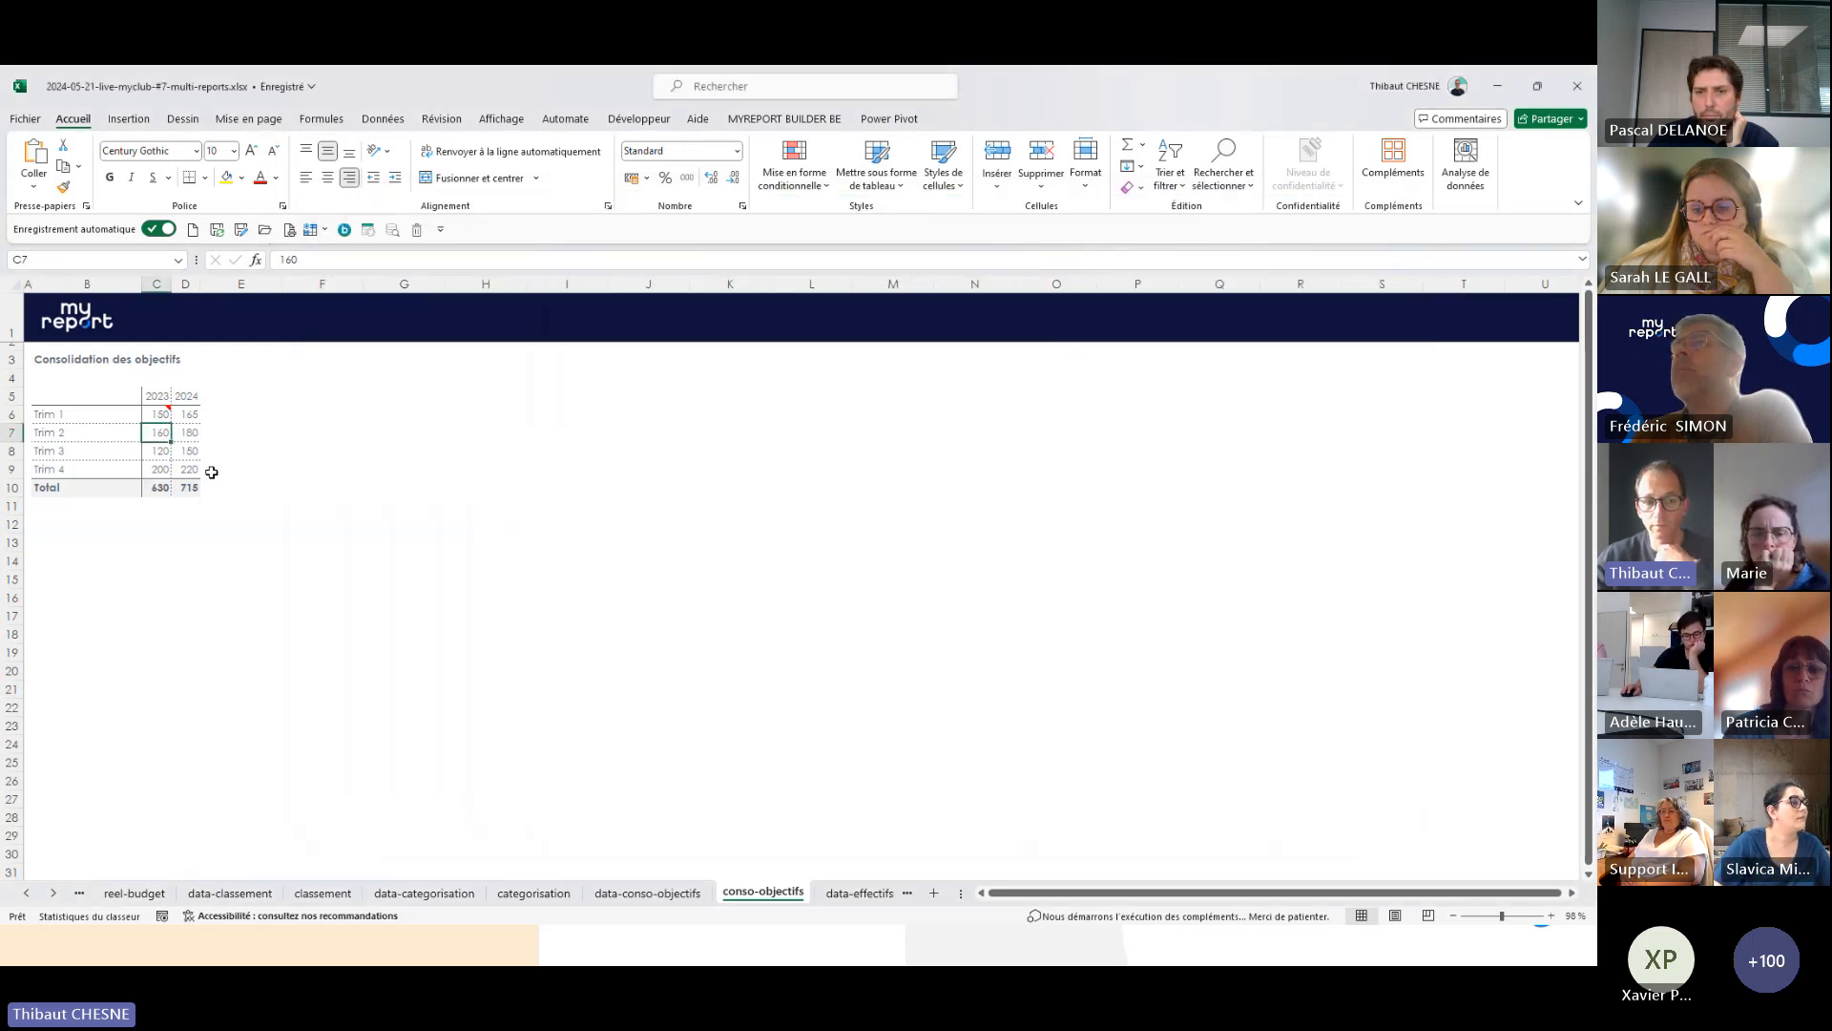
- Open the data-conso-objectifs sheet, minimize the MyReport Builder window, and examine the 2023 and 2024 objectives tables
{"action": "left_click", "coordinate": [647, 892]}
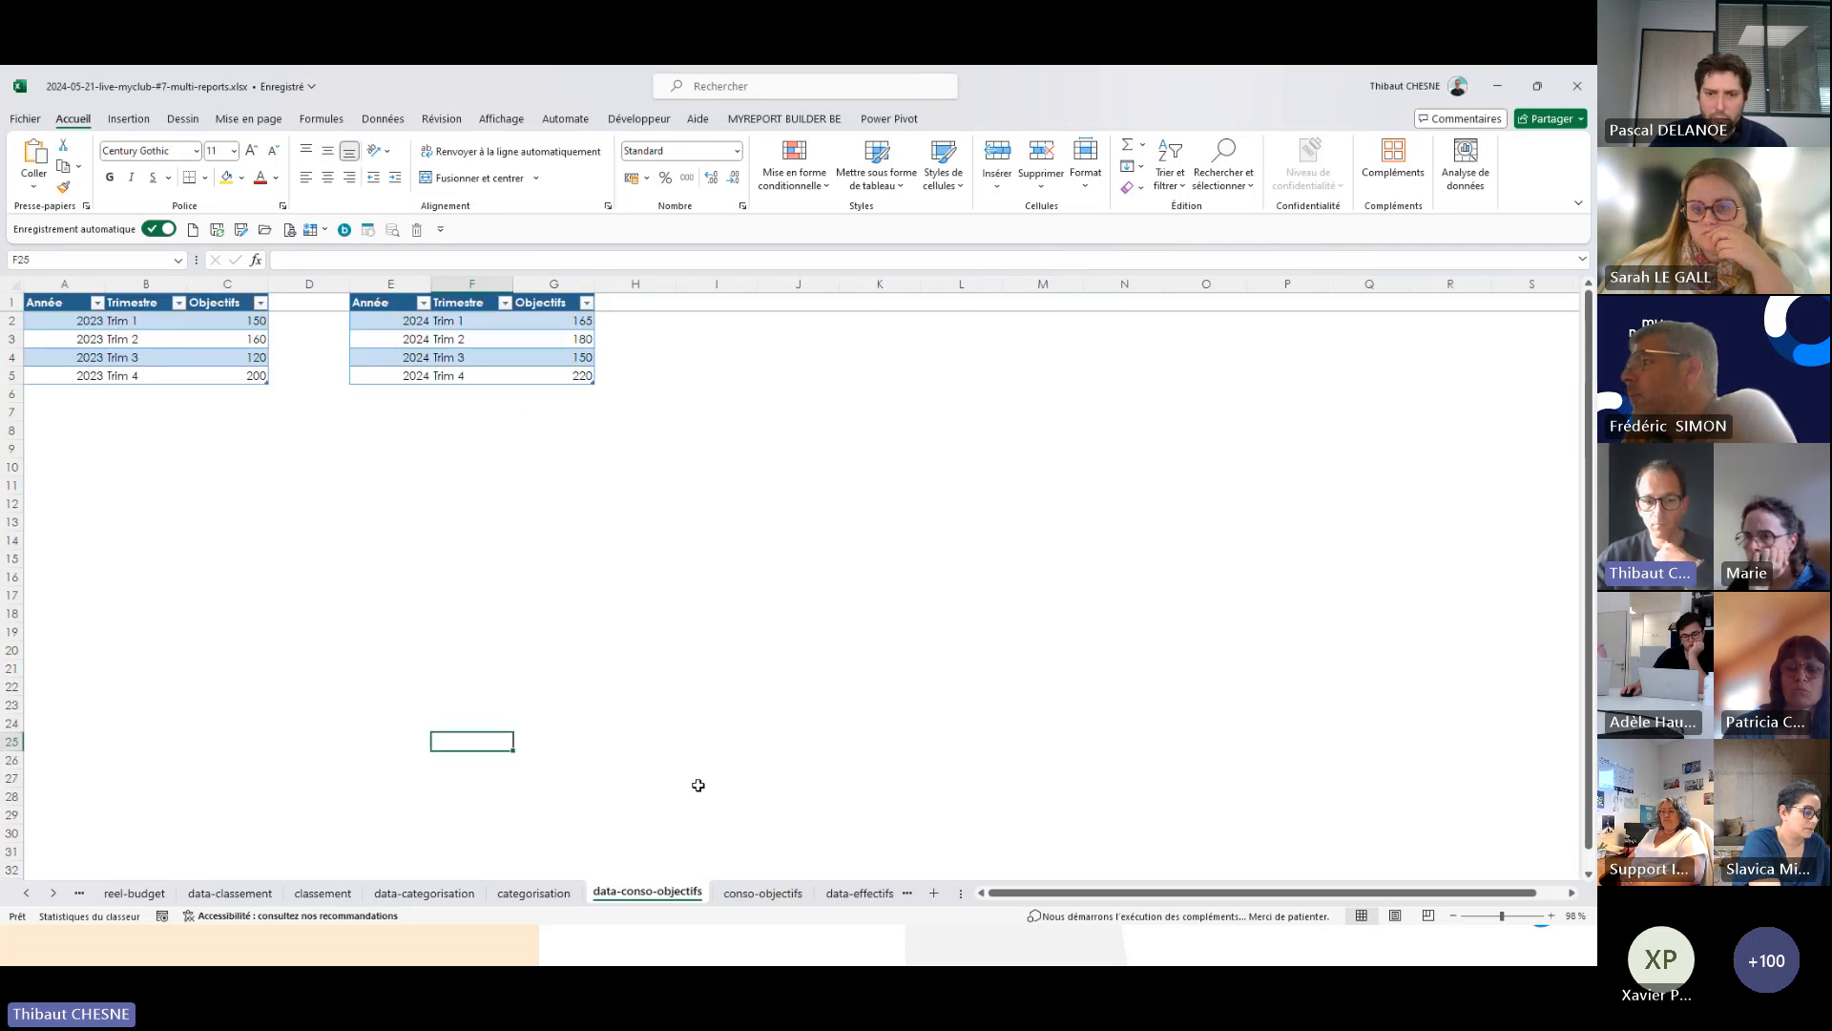
{"action": "left_click", "coordinate": [763, 892]}
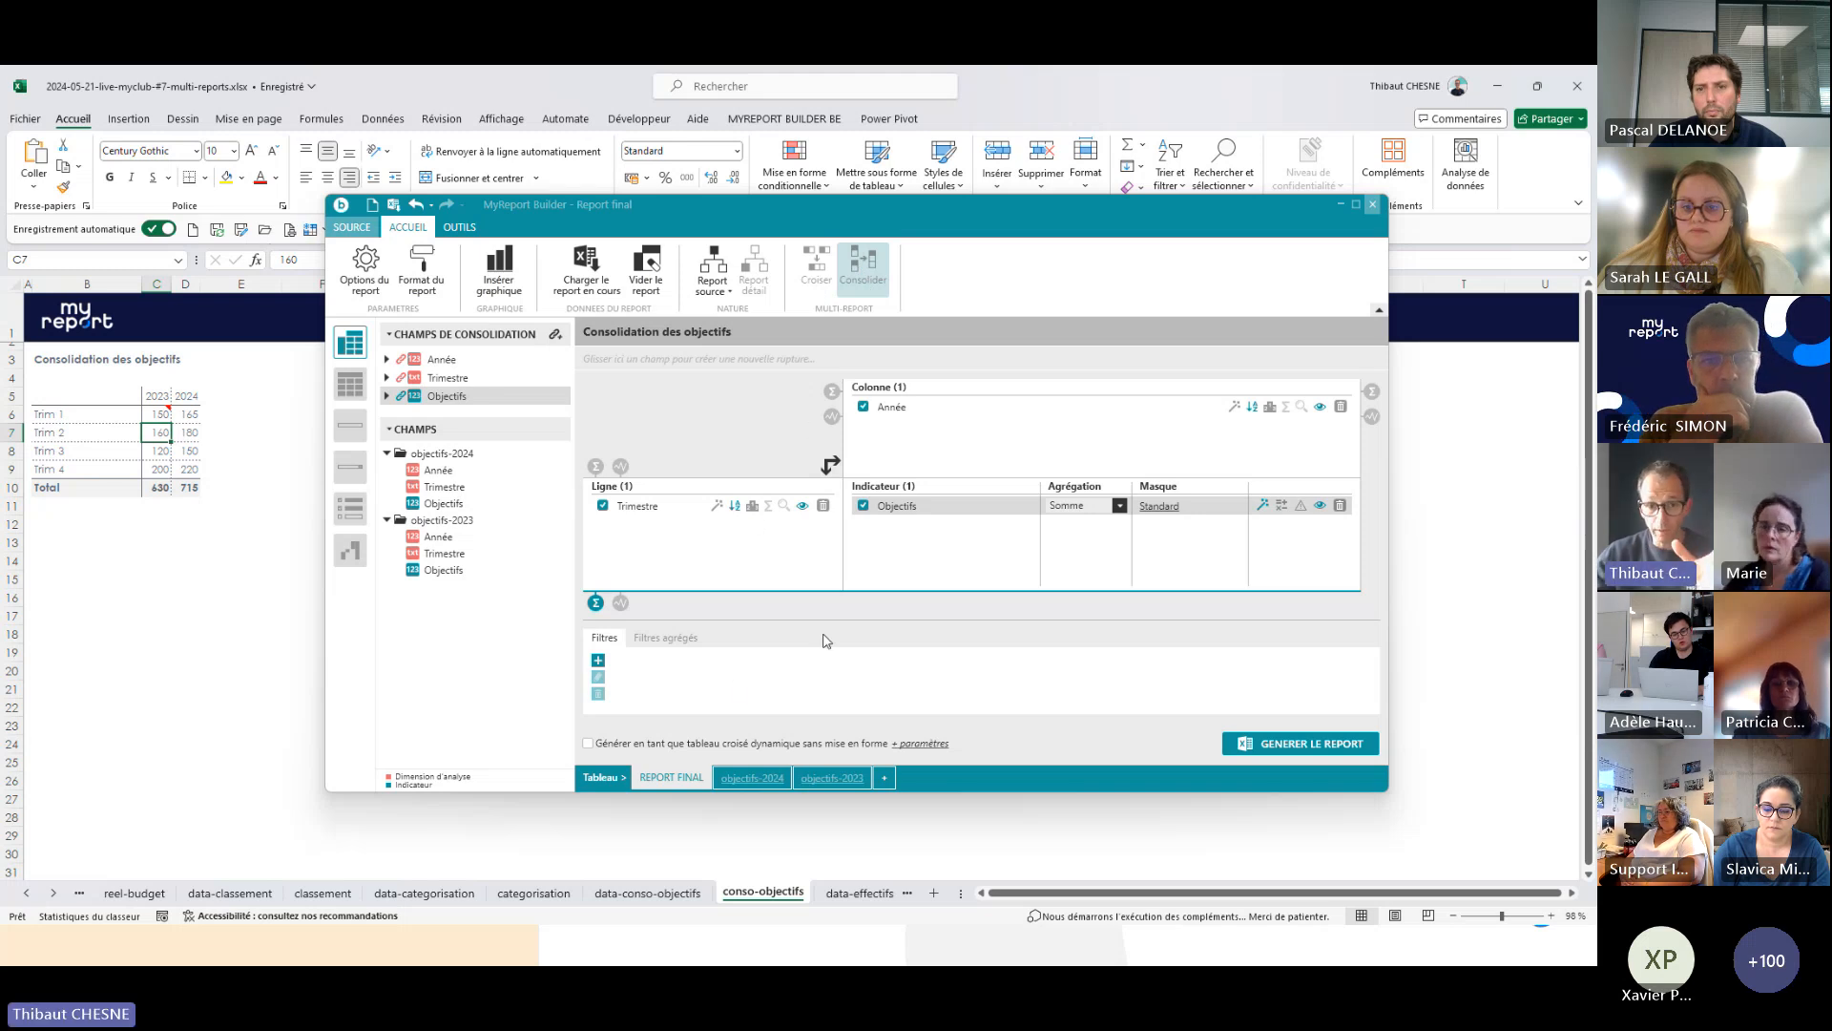
{"action": "left_click", "coordinate": [648, 892]}
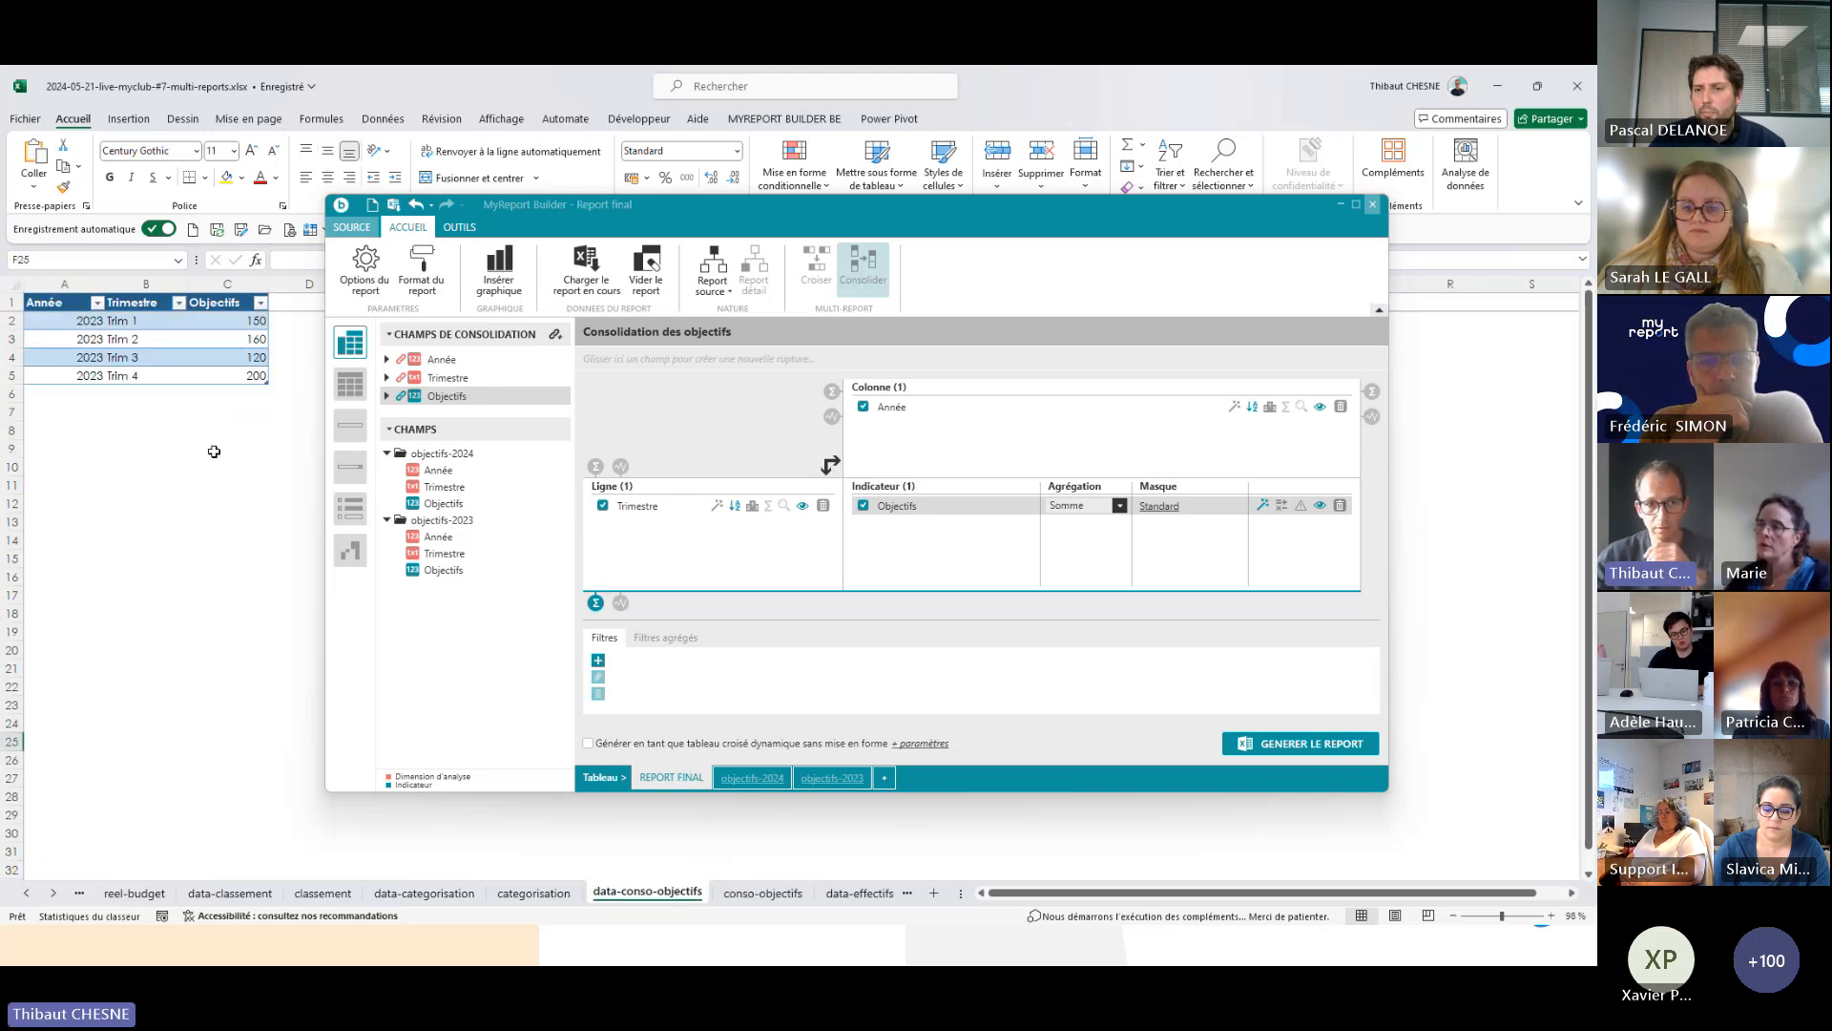
{"action": "left_click", "coordinate": [212, 449]}
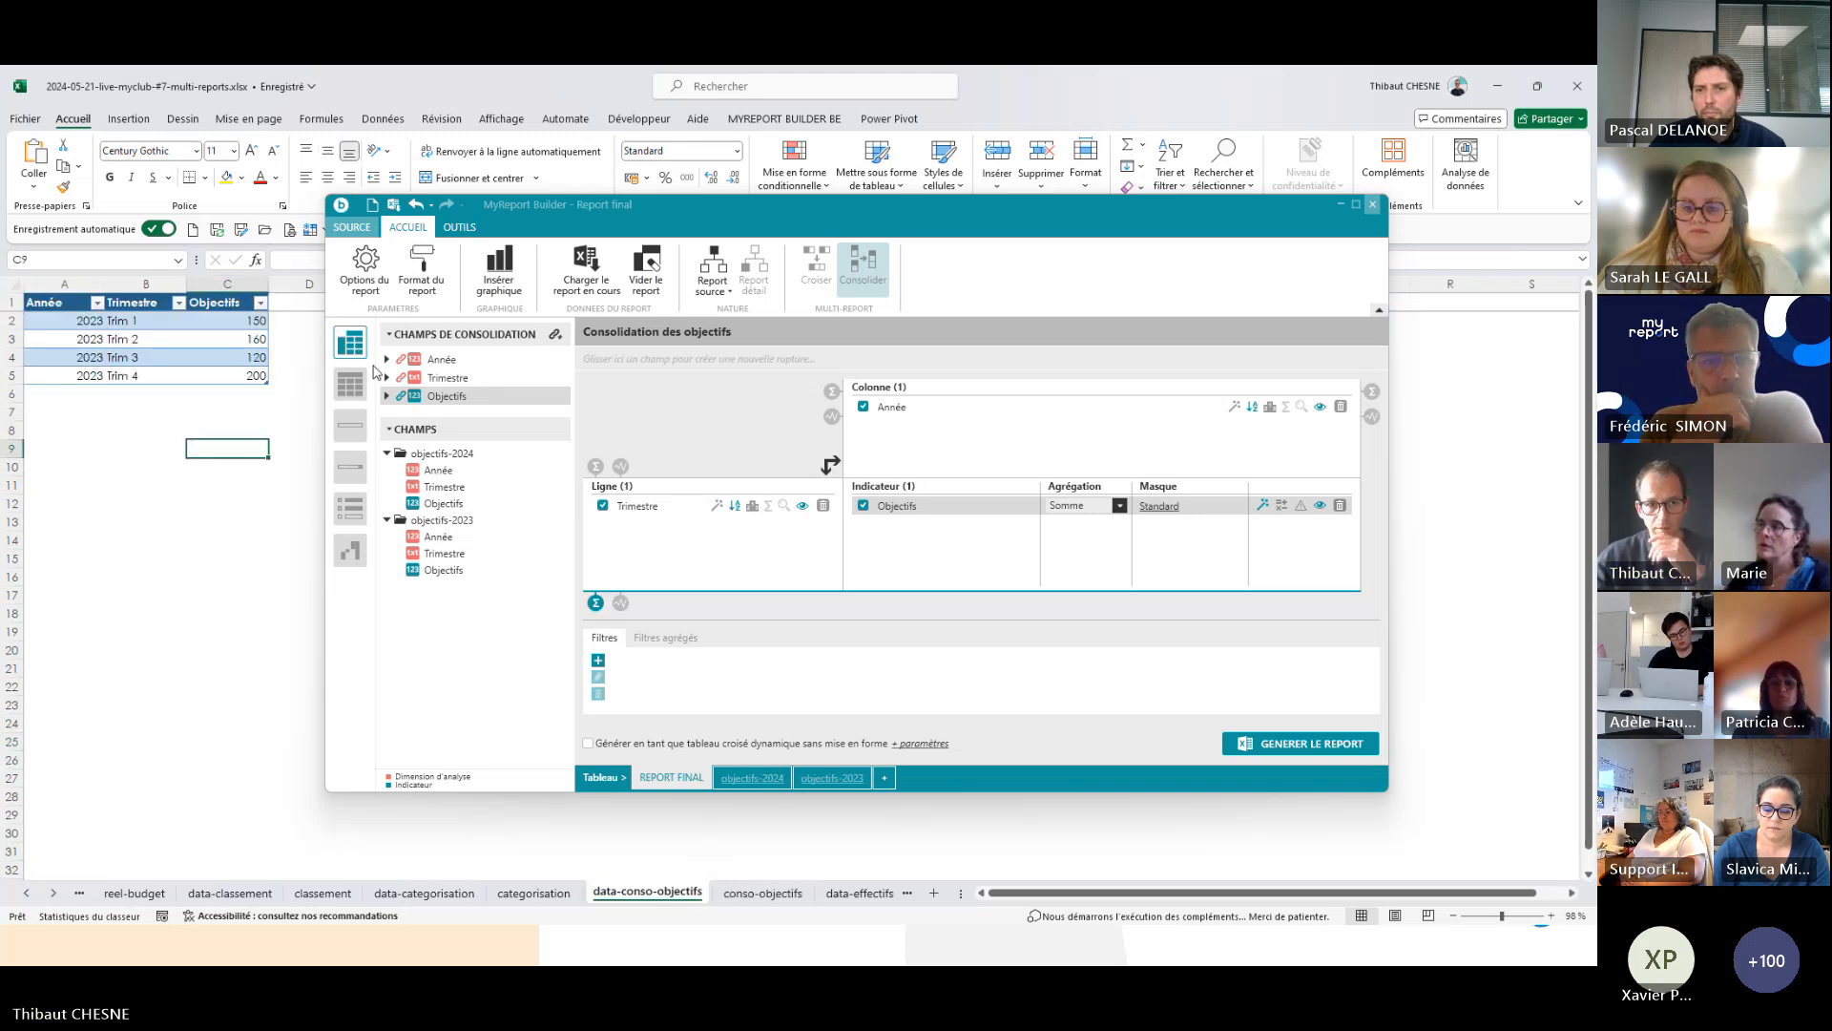
{"action": "left_click", "coordinate": [1336, 202]}
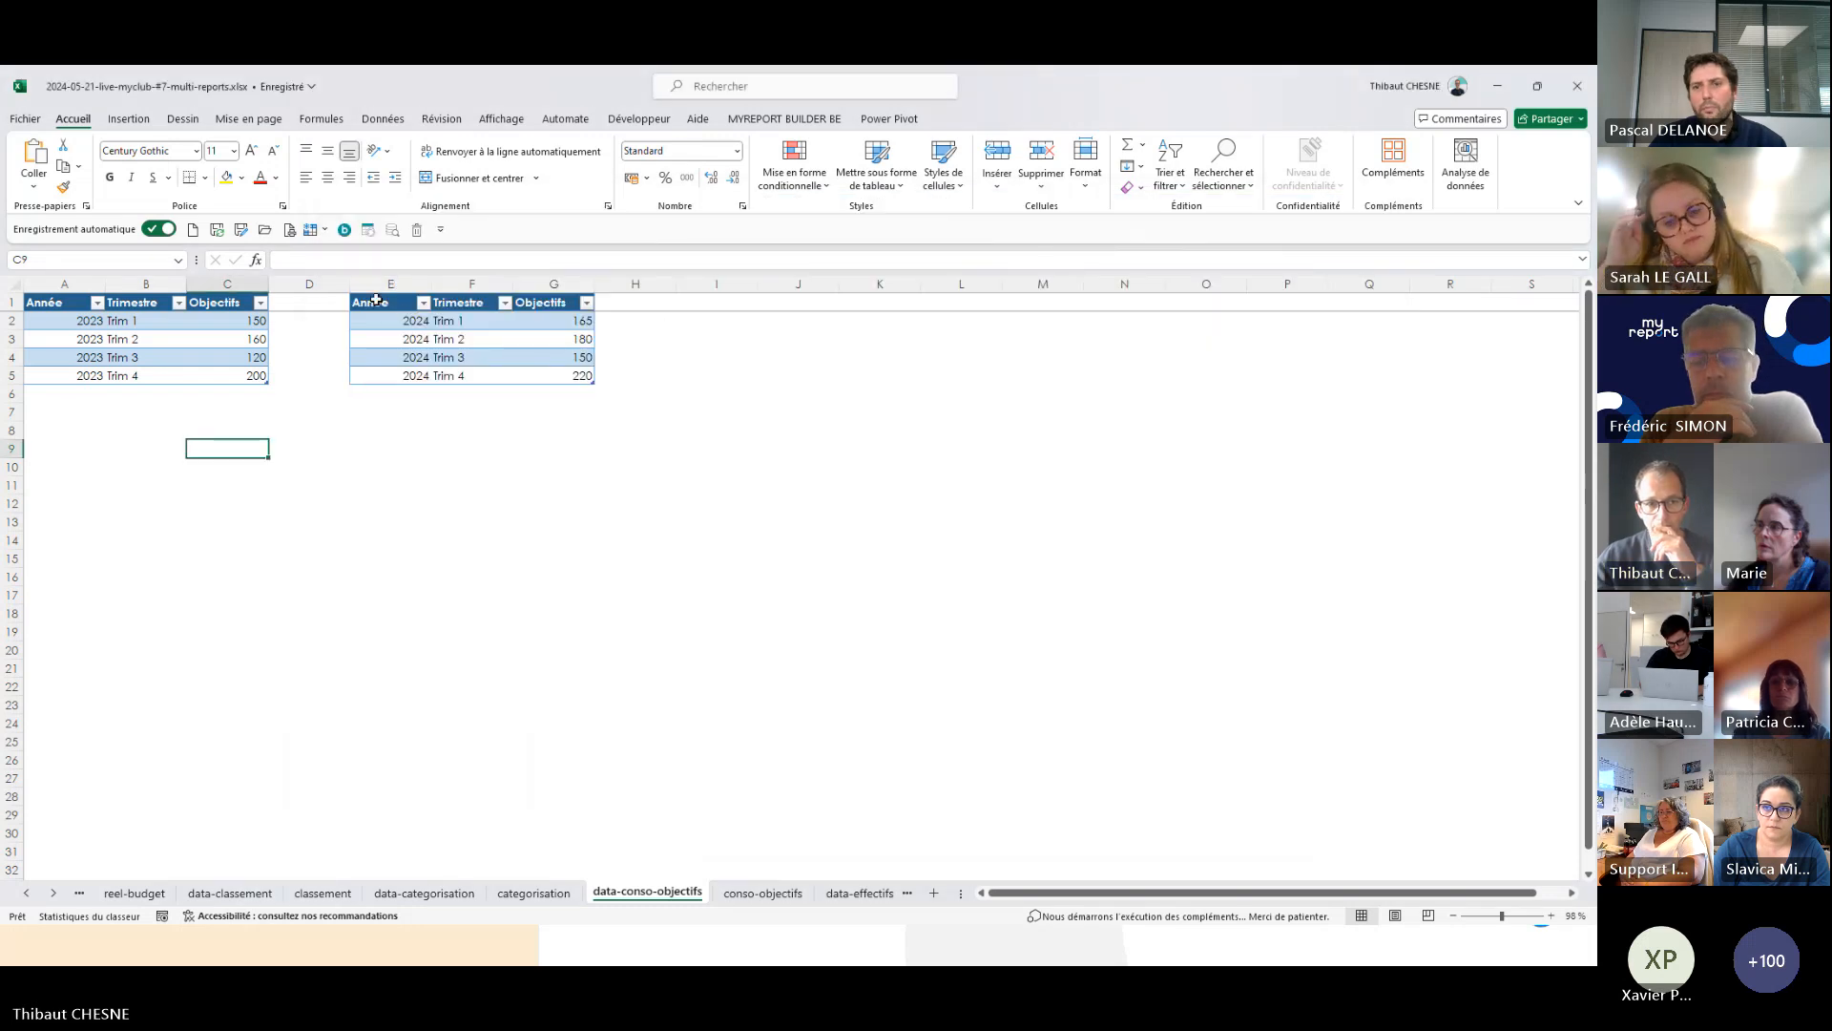
{"action": "left_click_drag", "start_coordinate": [376, 299], "coordinate": [581, 367]}
{"action": "left_click", "coordinate": [534, 484]}
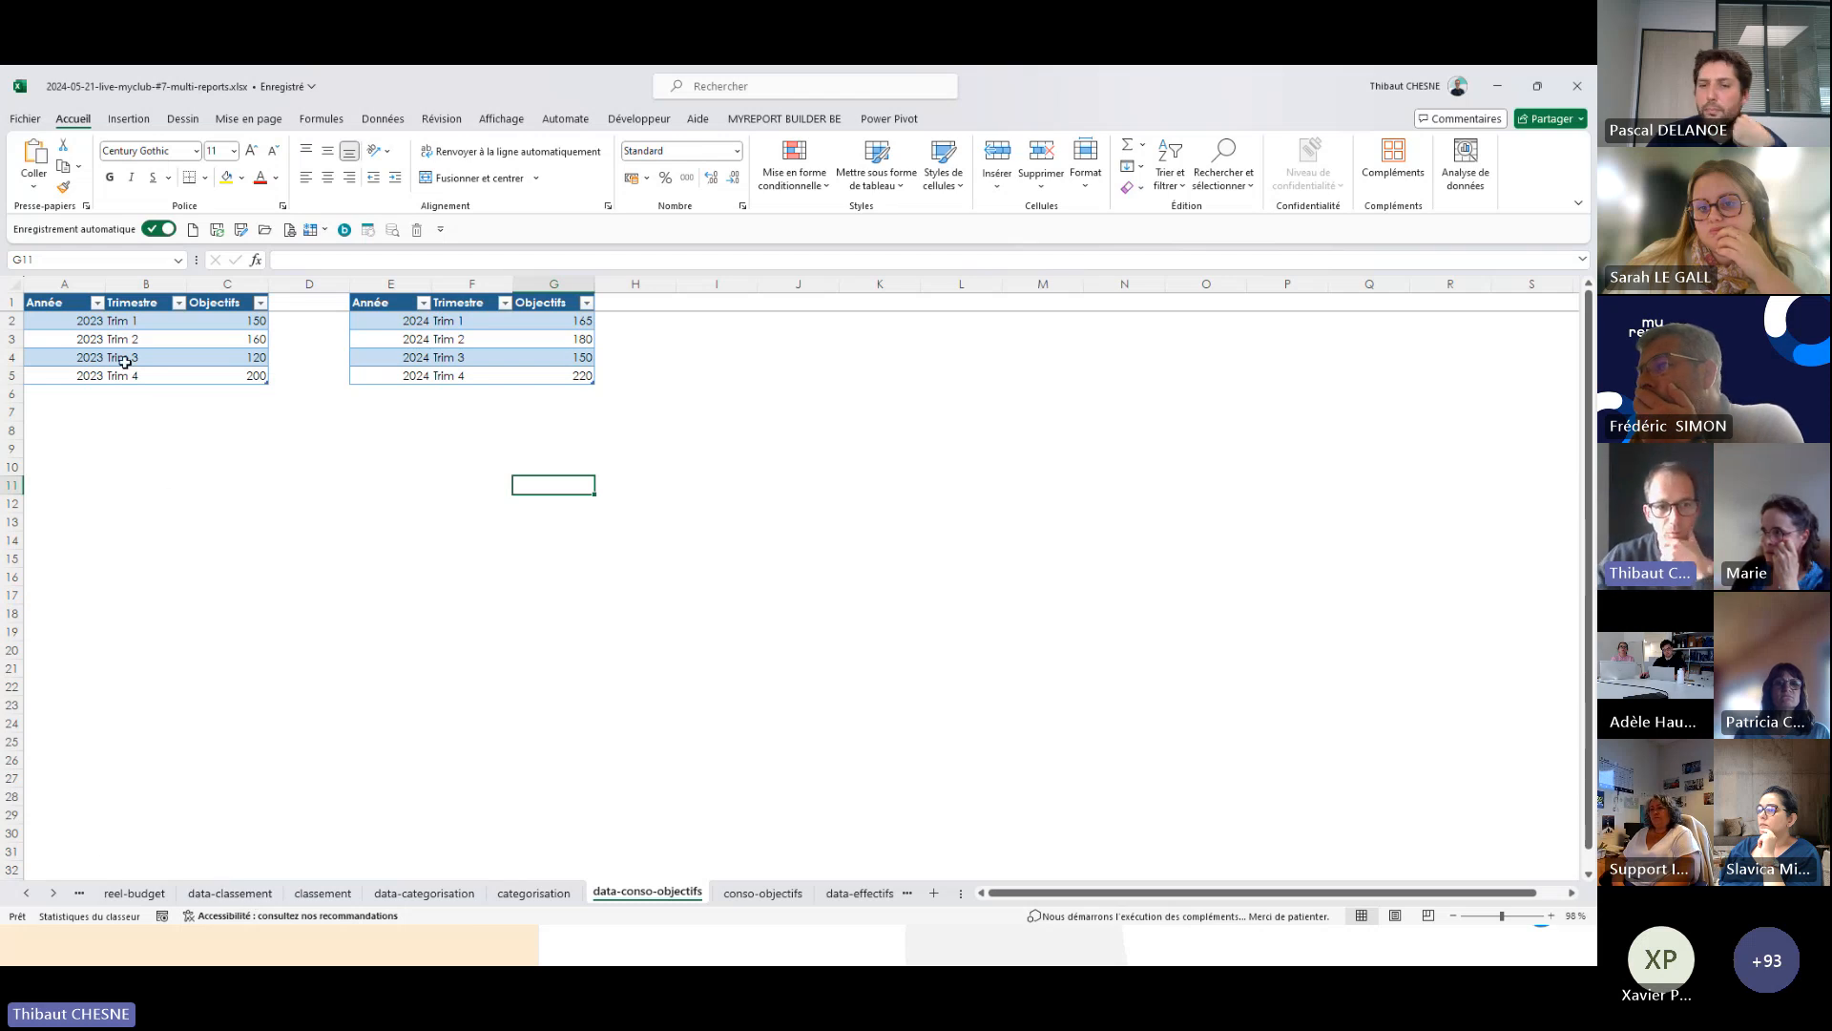
- Compare the first Année cells of the 2023 and 2024 tables and check the first Trimestre cell of 2023
{"action": "left_click", "coordinate": [83, 321]}
{"action": "left_click", "coordinate": [407, 320]}
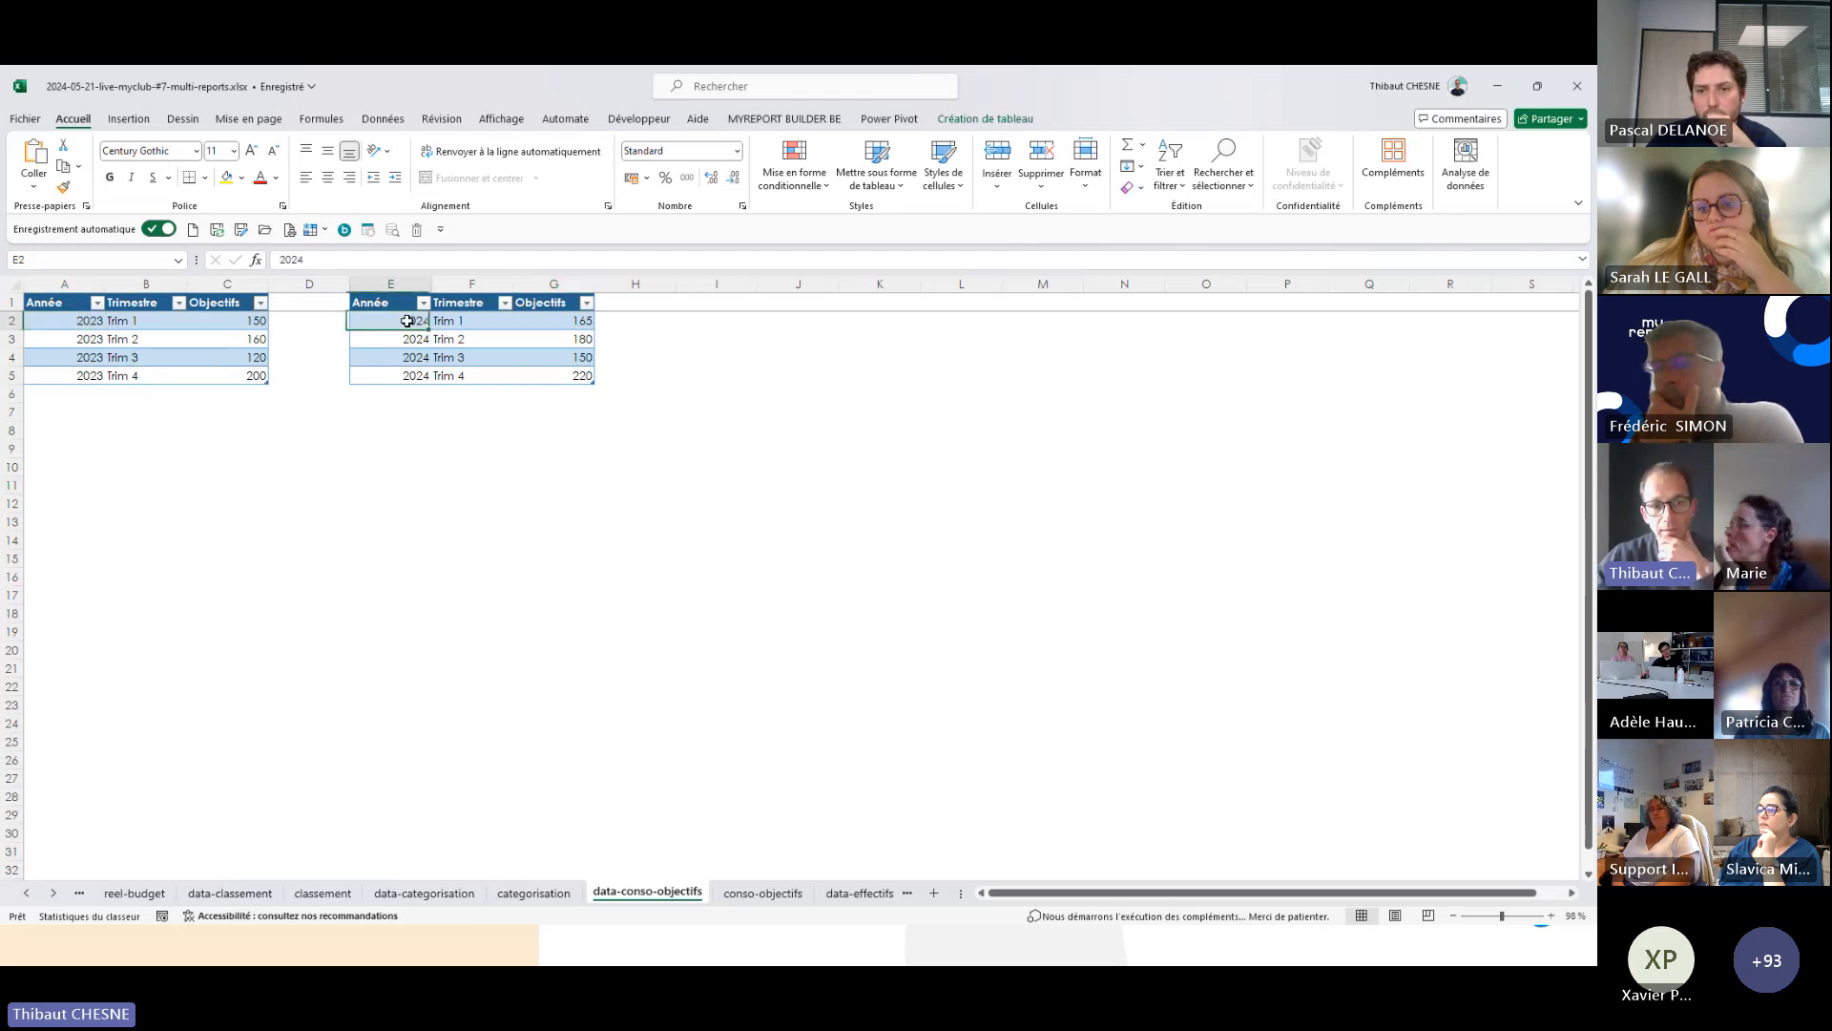
{"action": "left_click", "coordinate": [83, 321]}
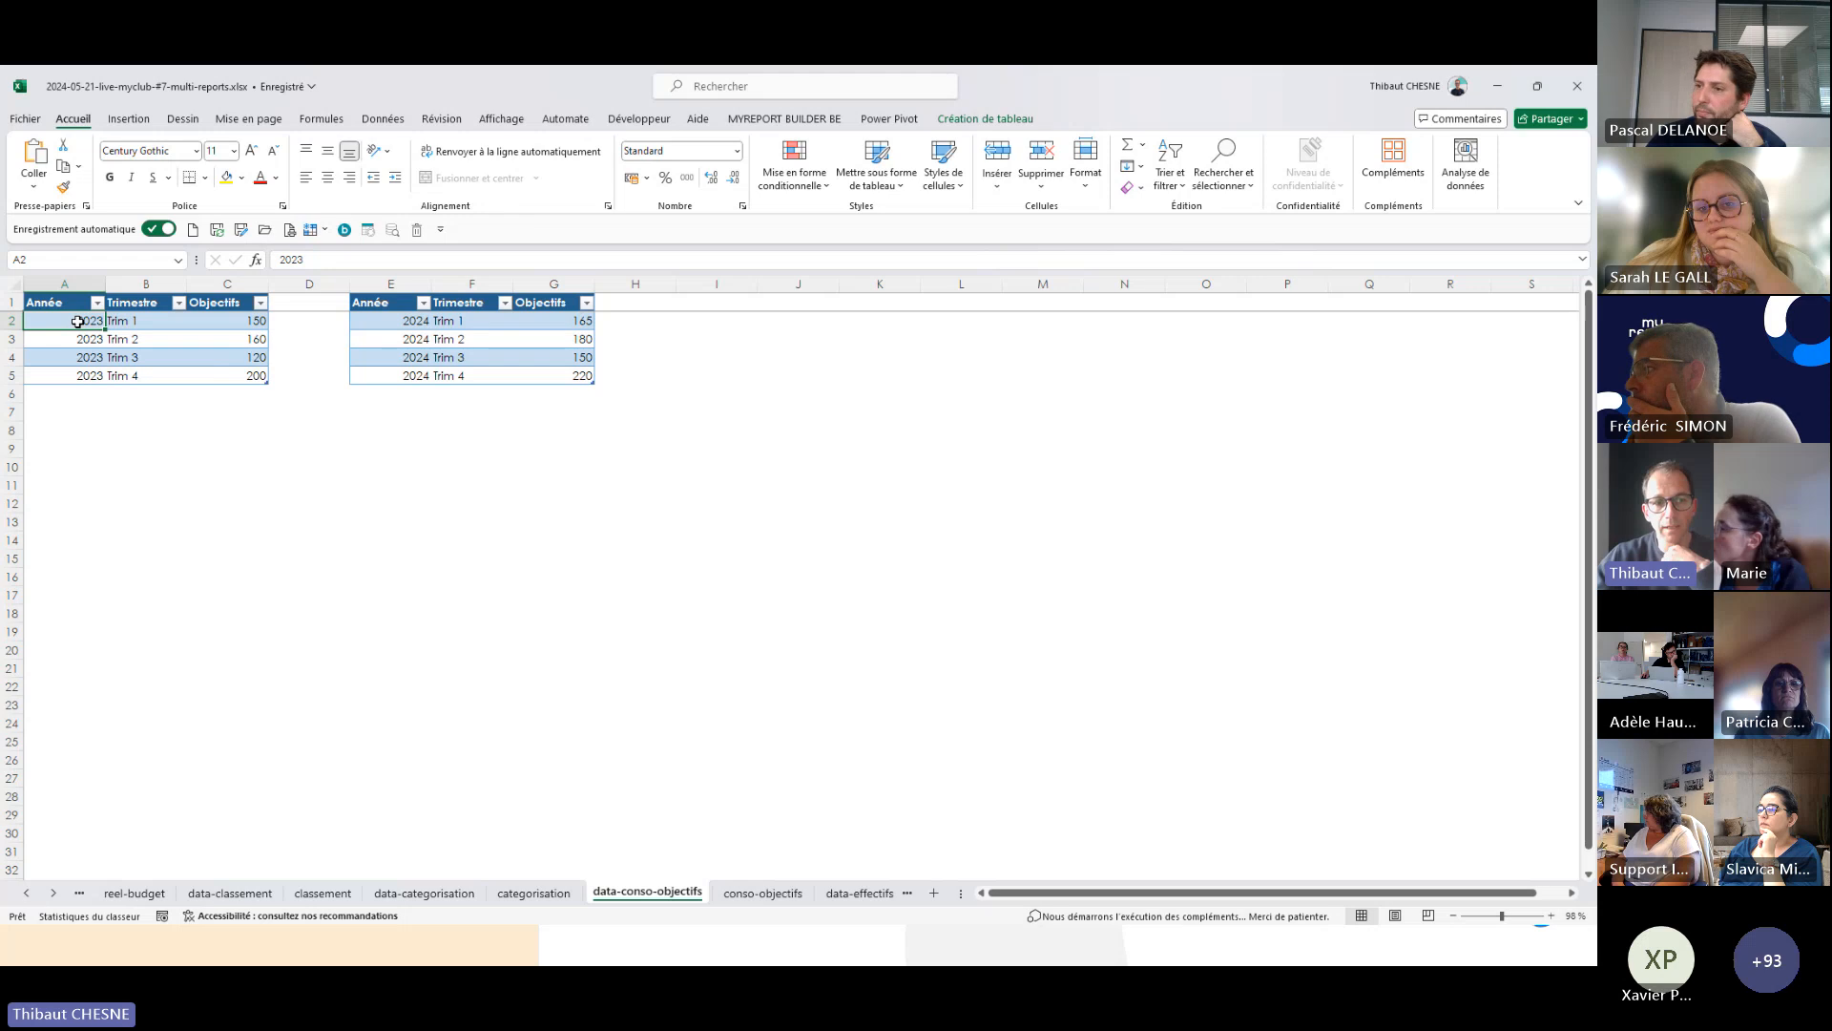
{"action": "left_click", "coordinate": [129, 321]}
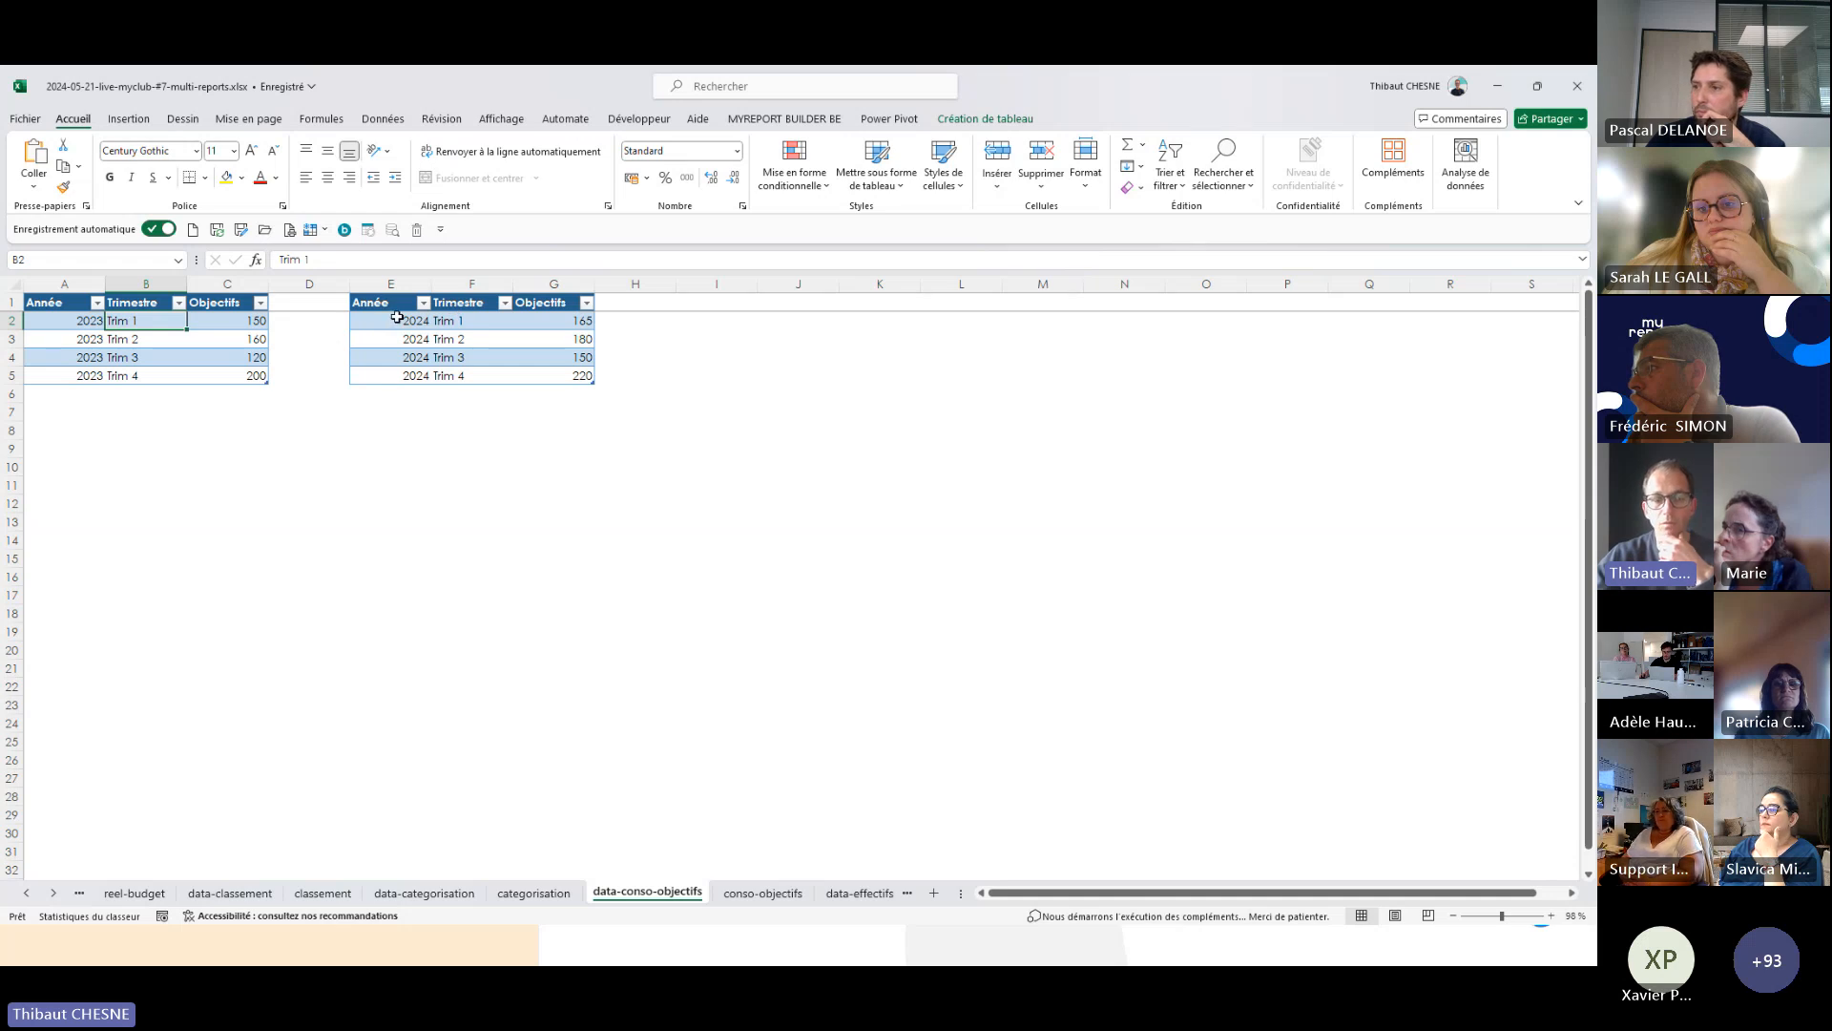
- Copy the four 2024 data rows and append them below the last row of the 2023 table
{"action": "left_click_drag", "start_coordinate": [397, 317], "coordinate": [548, 380]}
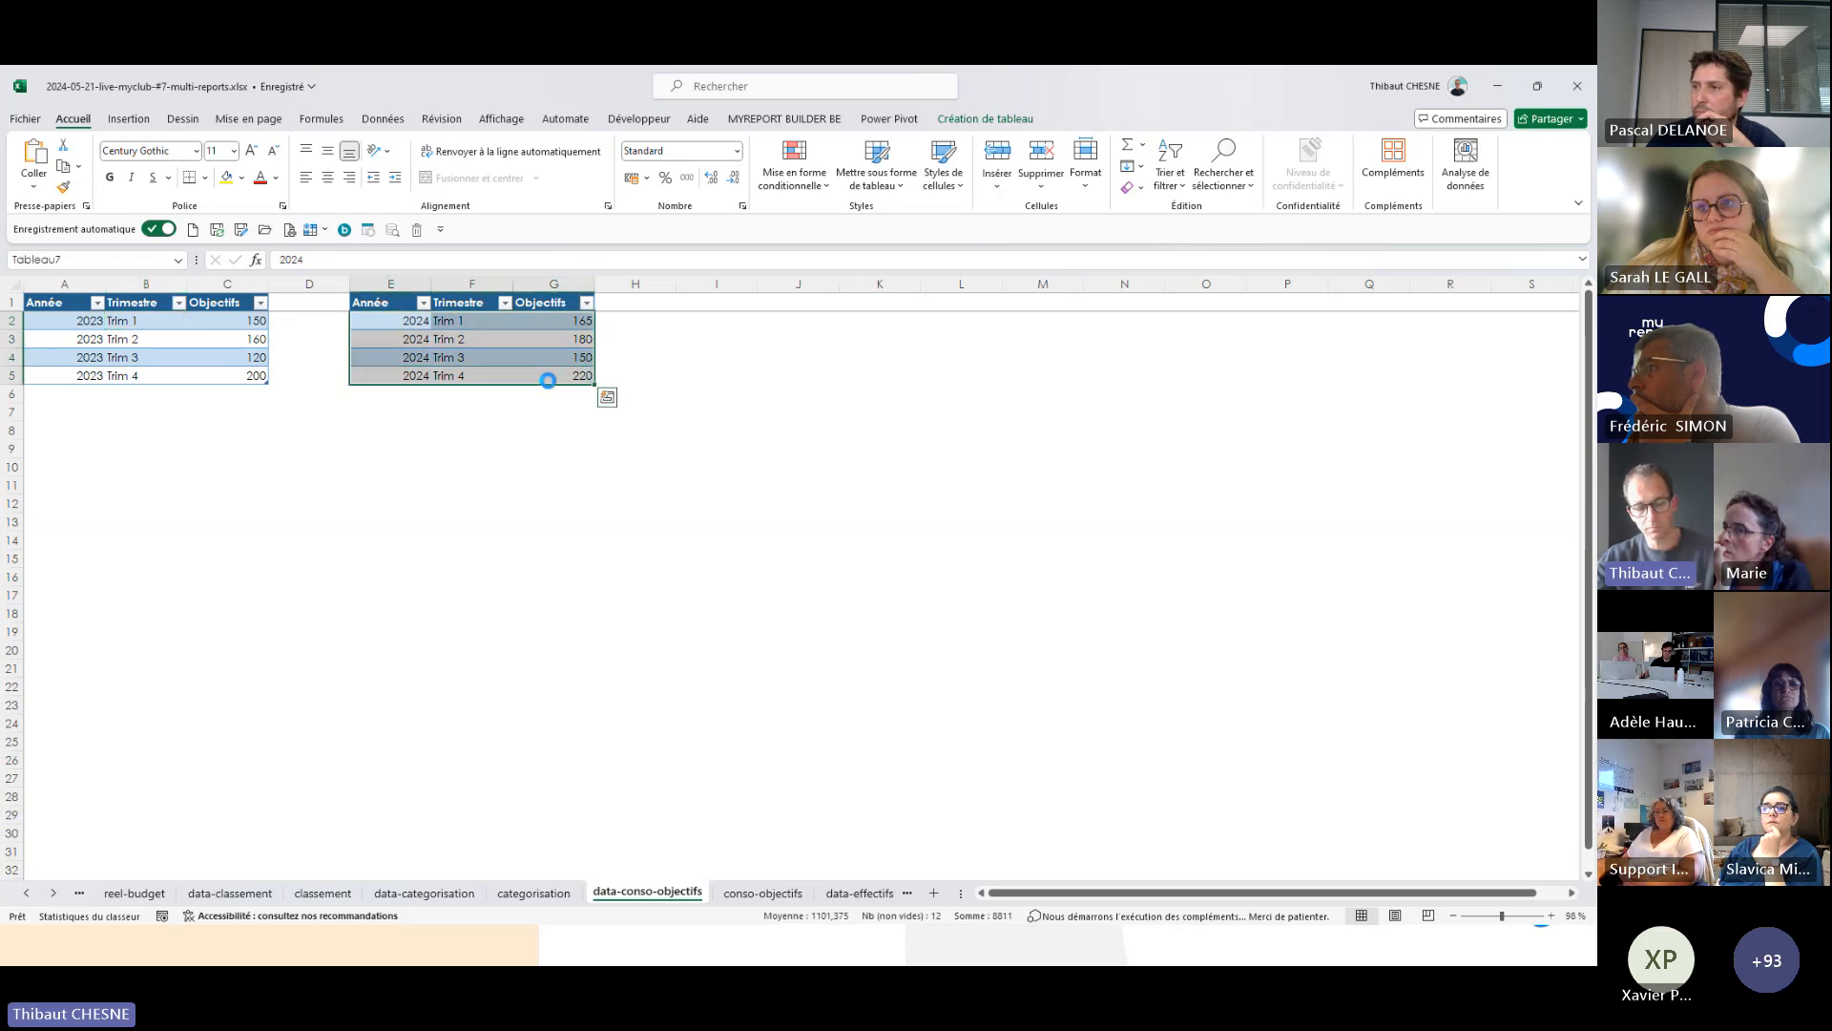
{"action": "key", "text": "ctrl+c"}
{"action": "left_click", "coordinate": [92, 401]}
{"action": "key", "text": "ctrl+v"}
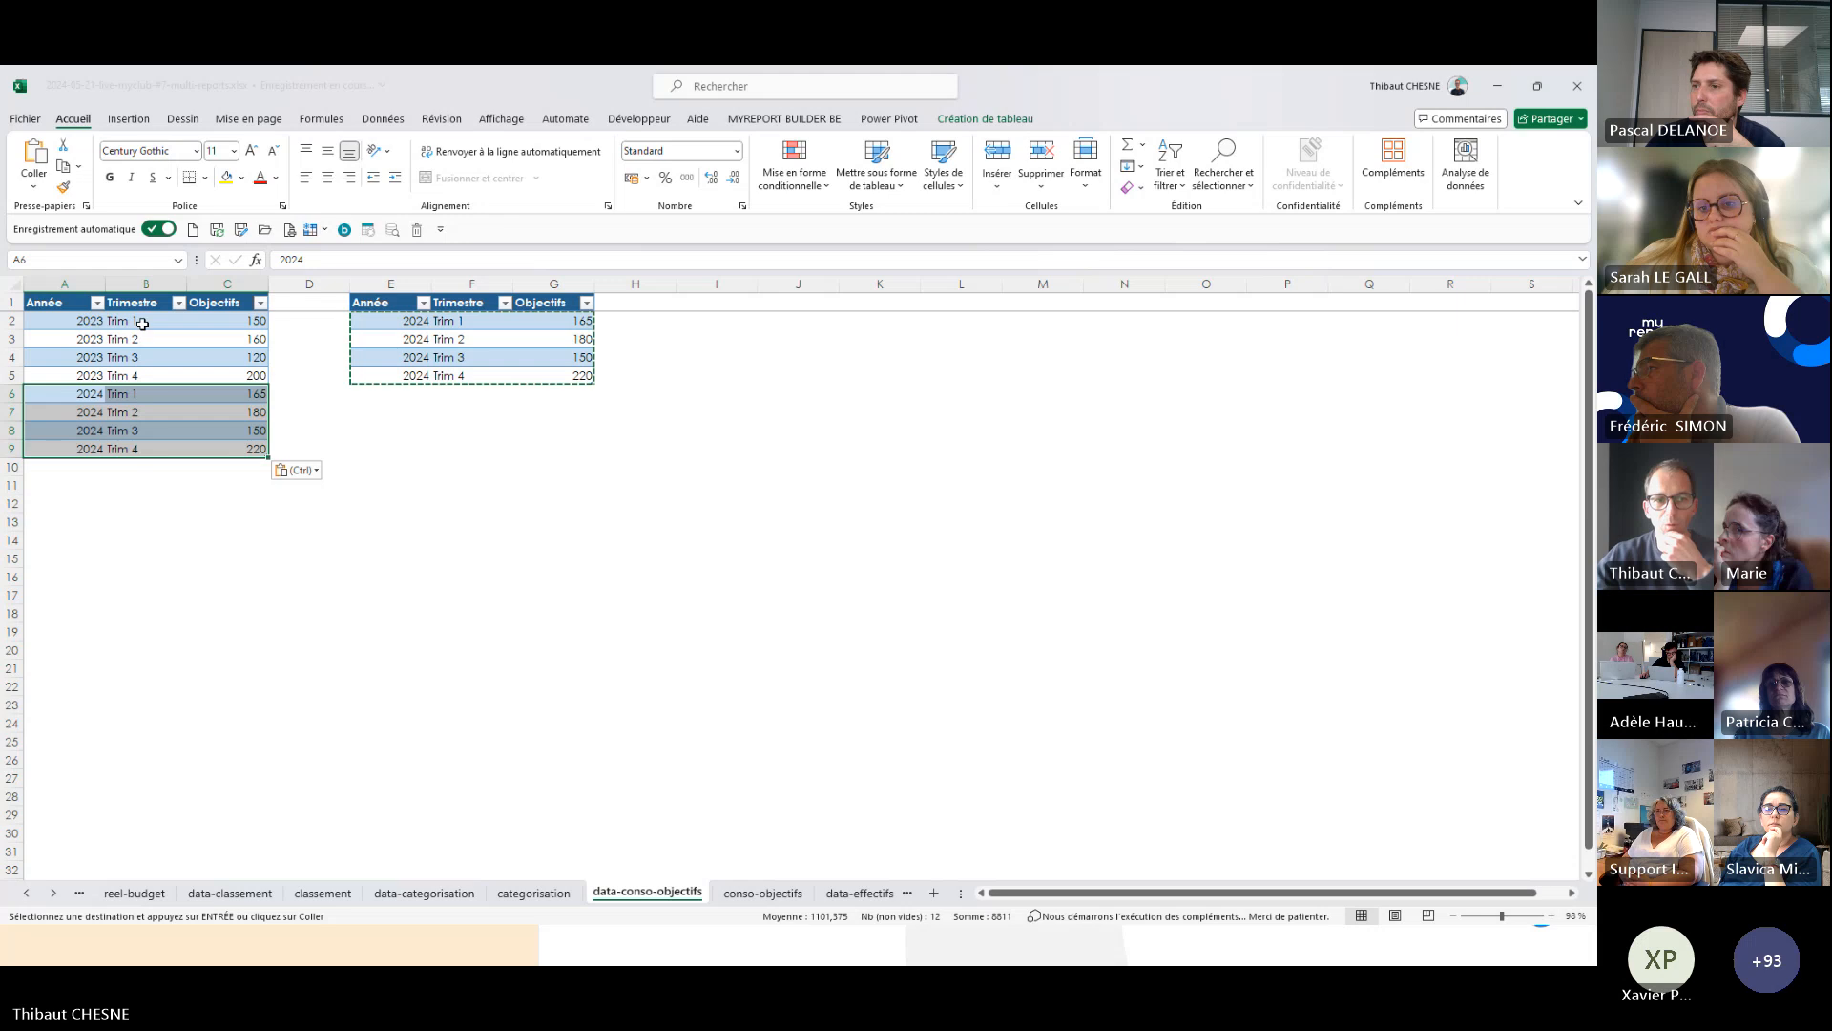
- Compare the first-row Trimestre and Objectifs cells between the two objectives tables
{"action": "left_click", "coordinate": [142, 323]}
{"action": "left_click", "coordinate": [452, 324]}
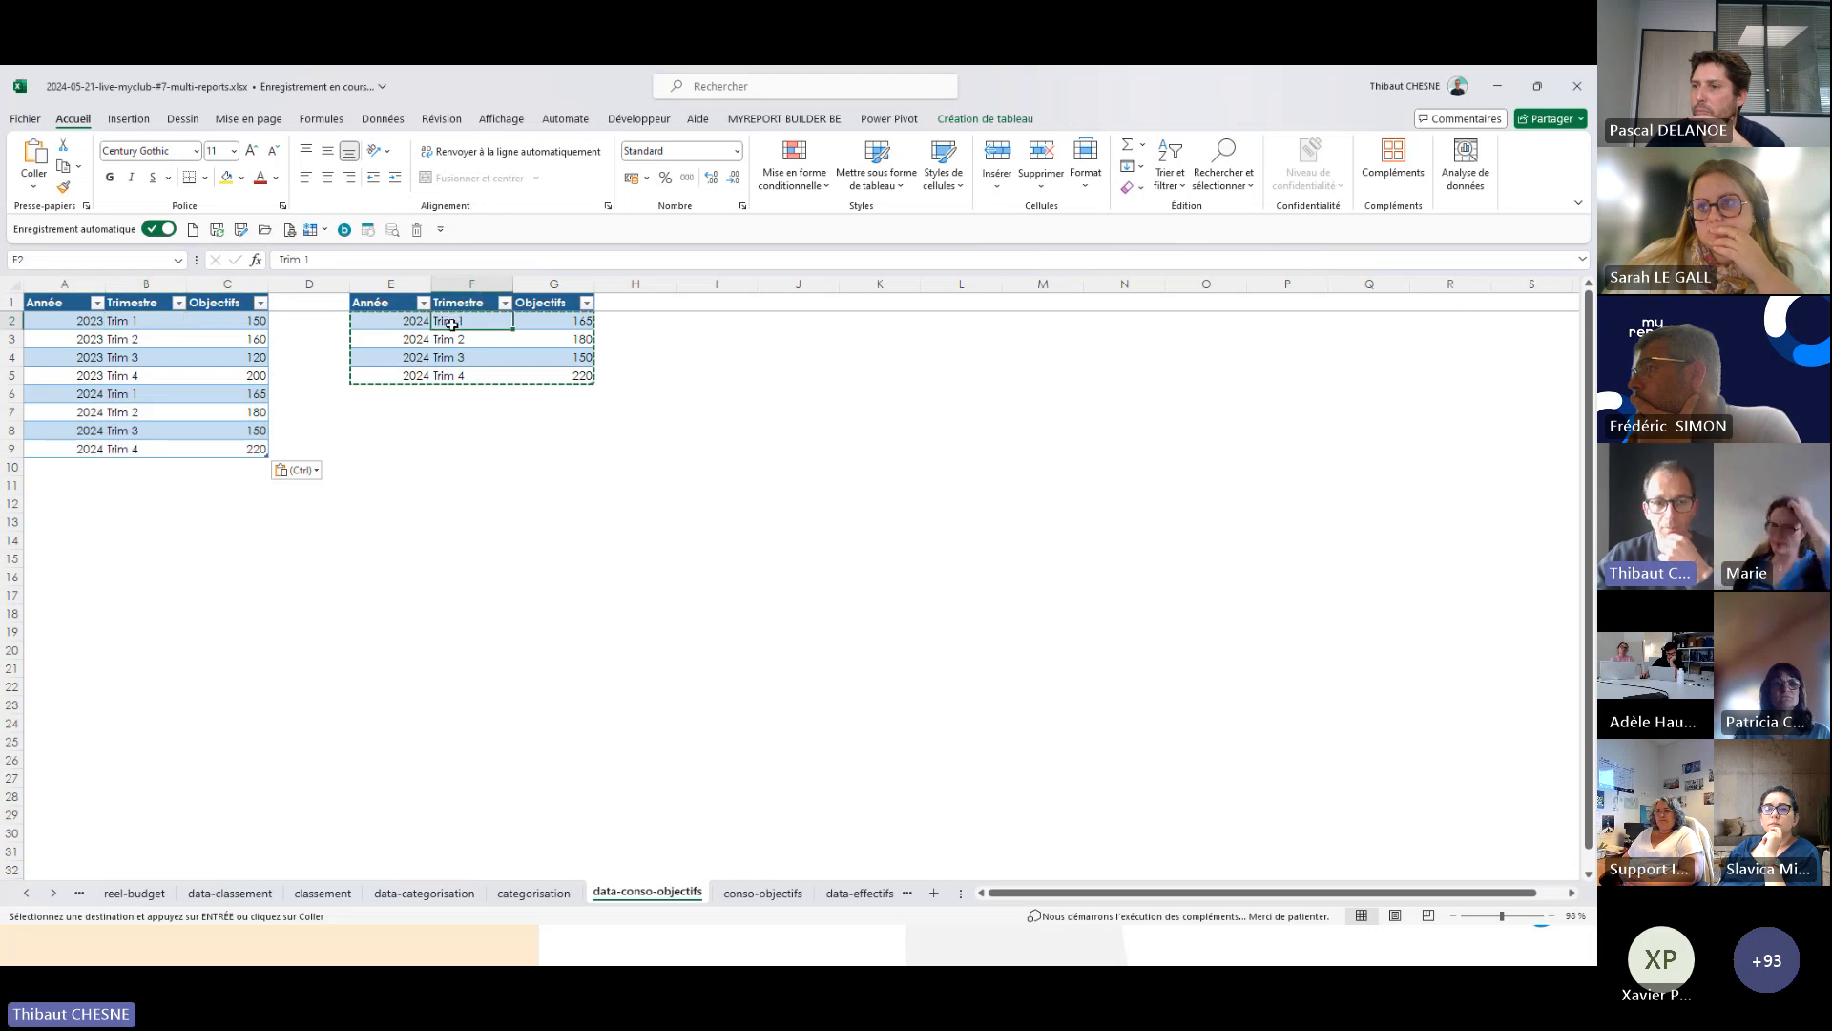
{"action": "left_click", "coordinate": [212, 323]}
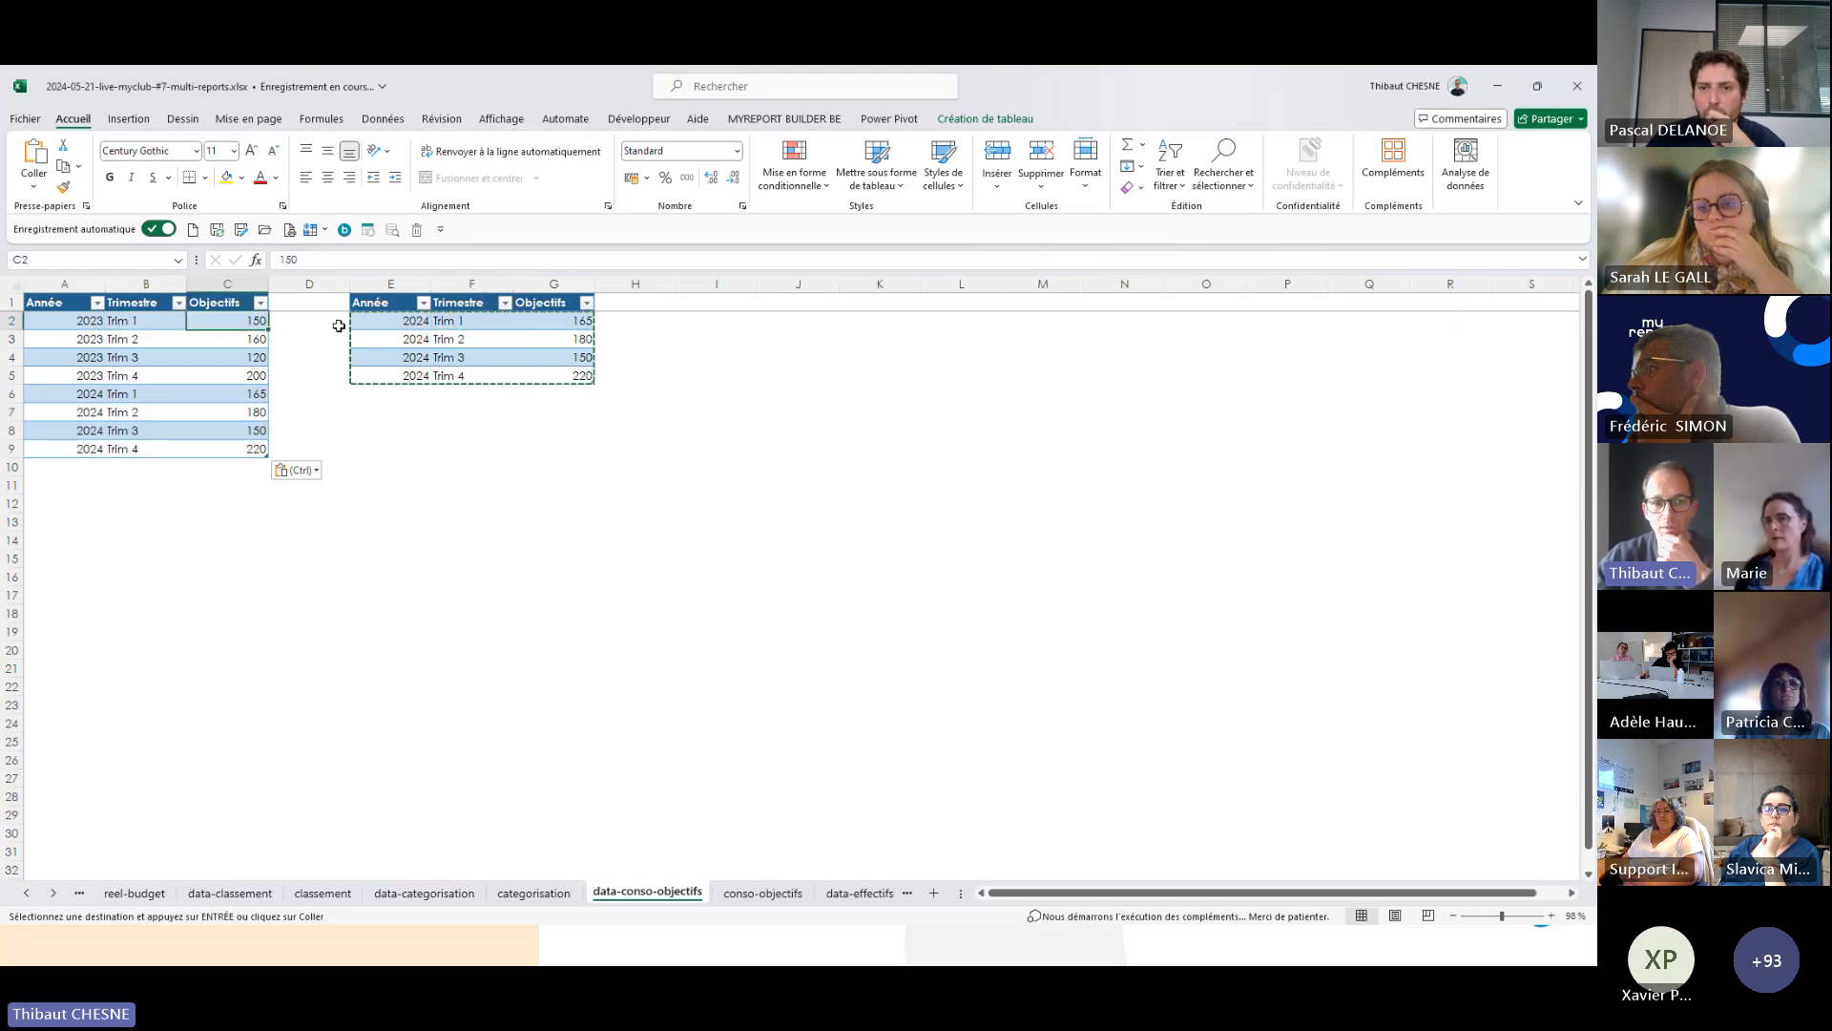
{"action": "left_click", "coordinate": [563, 323]}
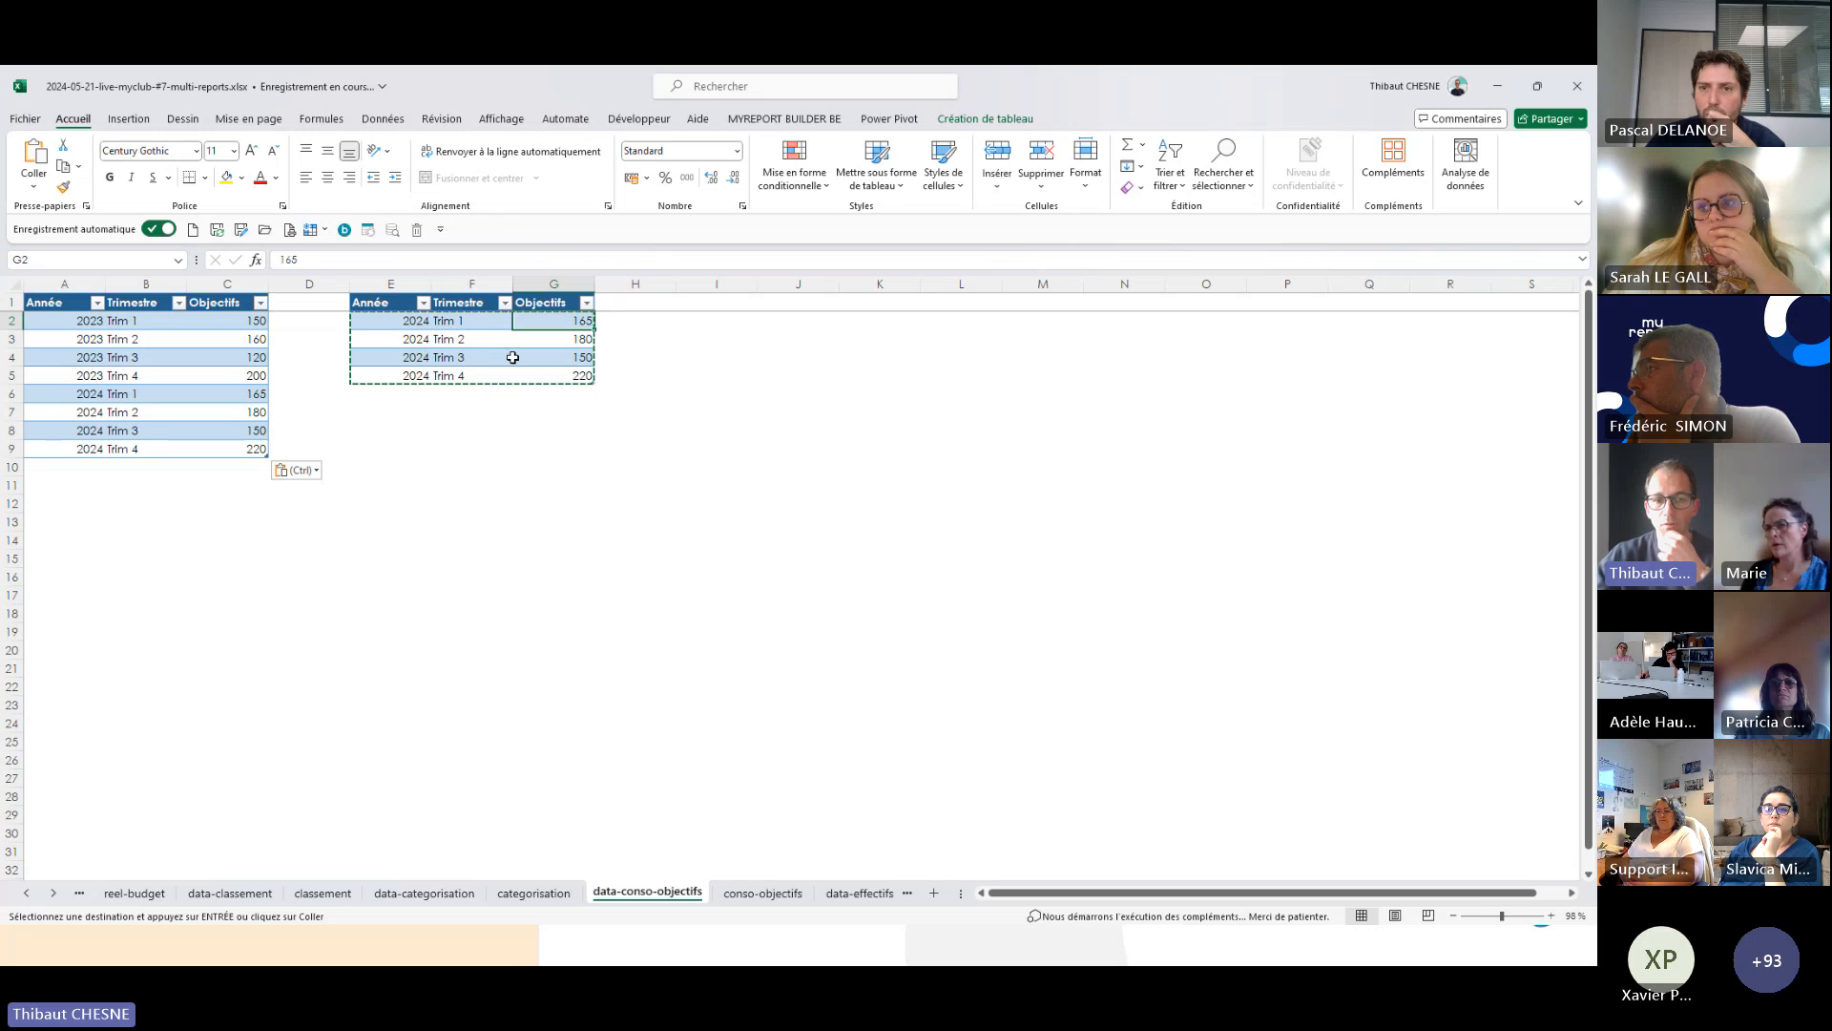
- Delete the four appended 2024 table rows from below the 2023 objectives
{"action": "left_click_drag", "start_coordinate": [91, 394], "coordinate": [230, 449]}
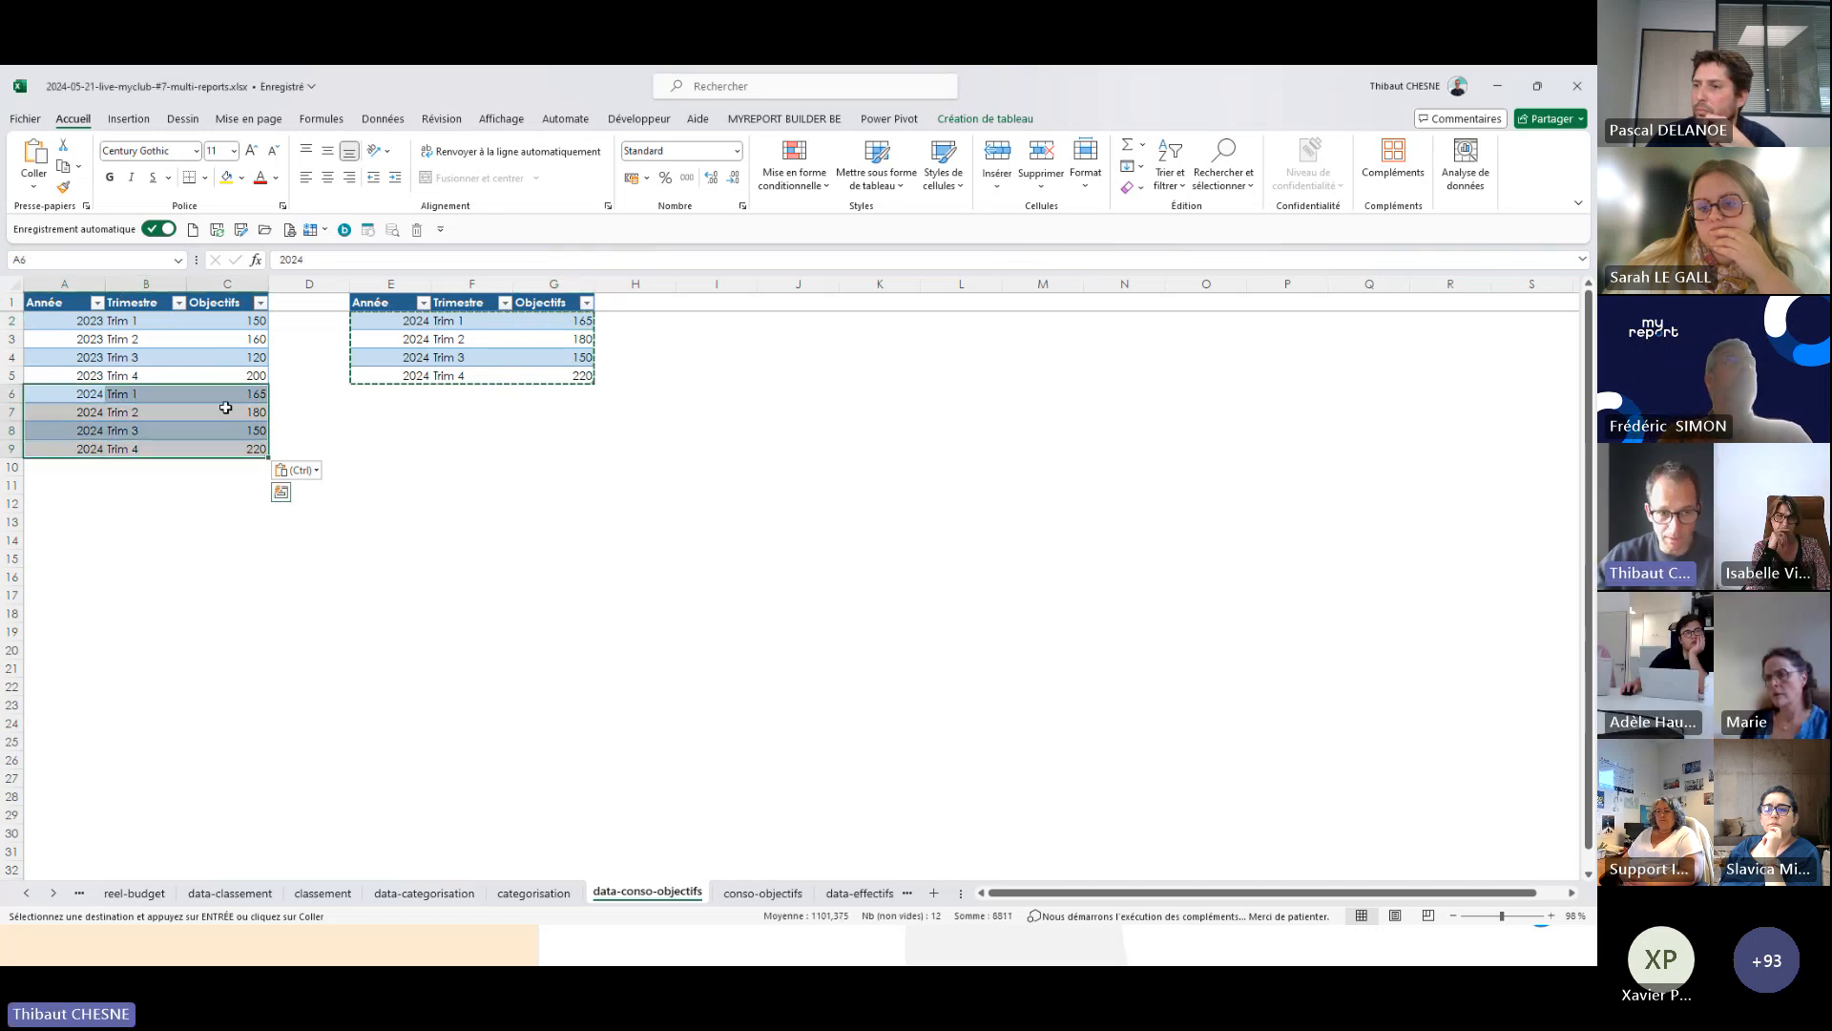
{"action": "right_click", "coordinate": [178, 391]}
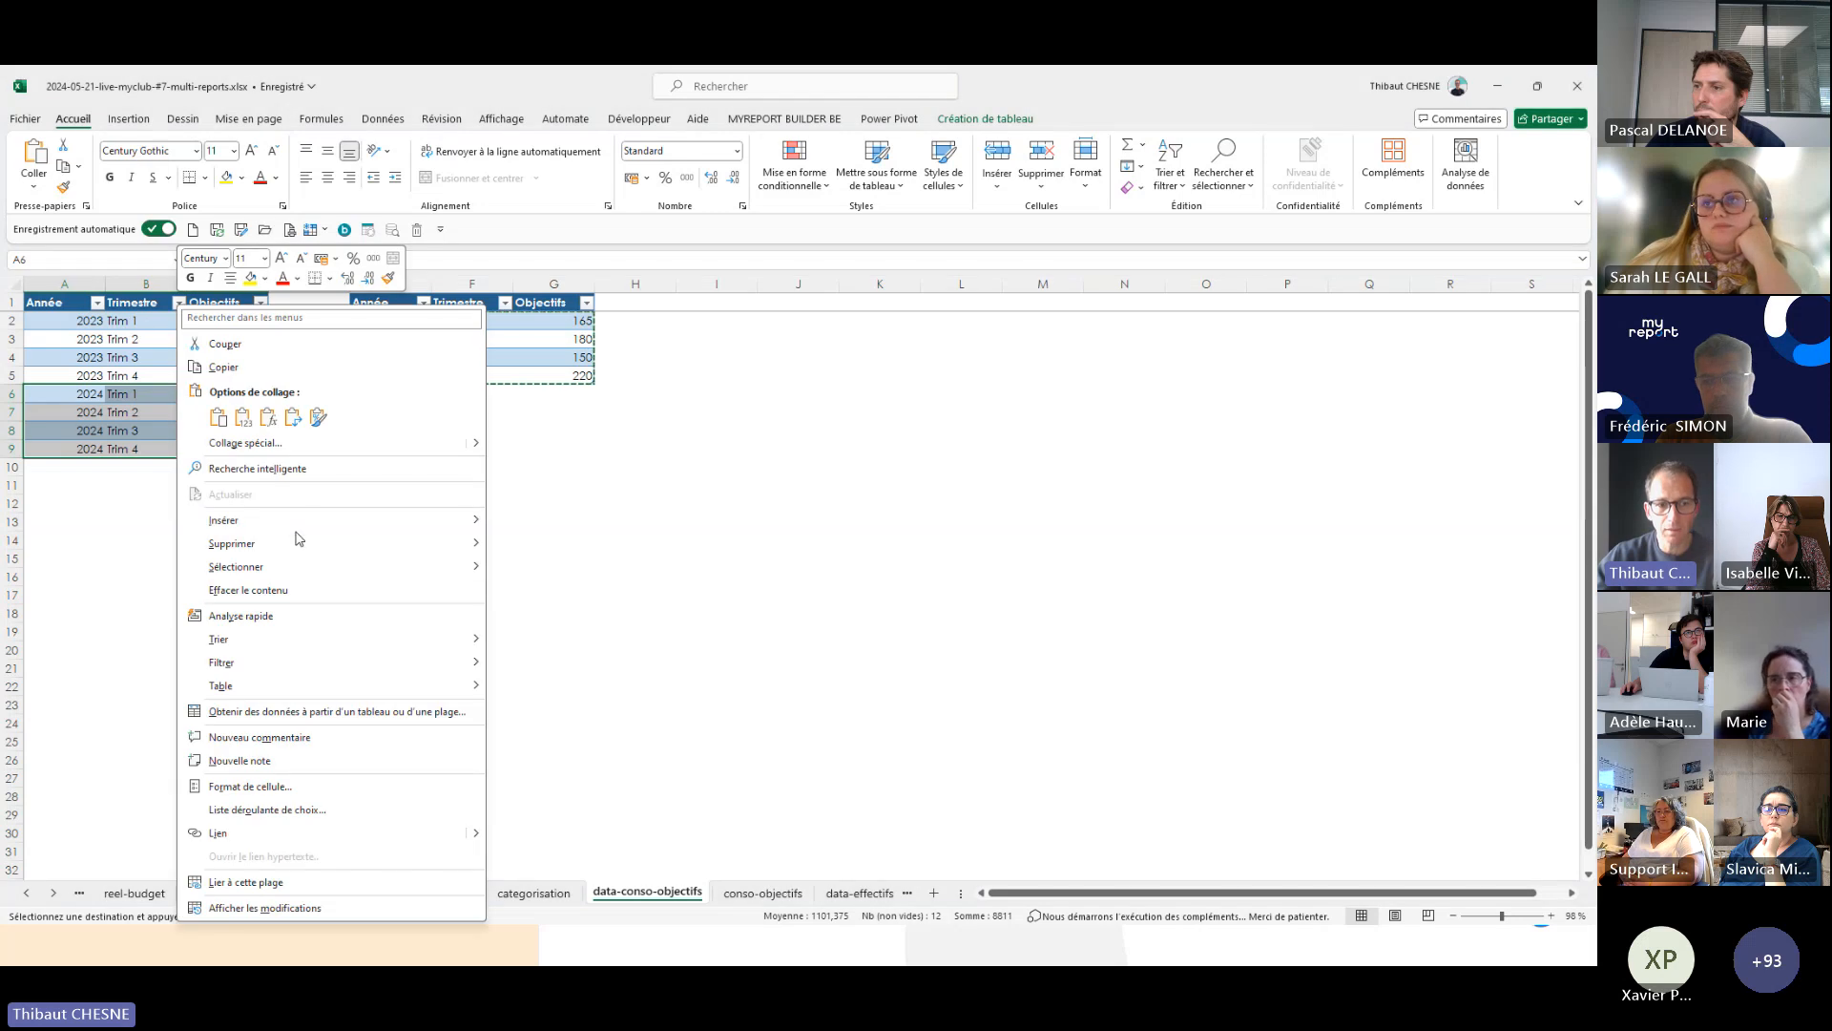
{"action": "mouse_move", "coordinate": [291, 549]}
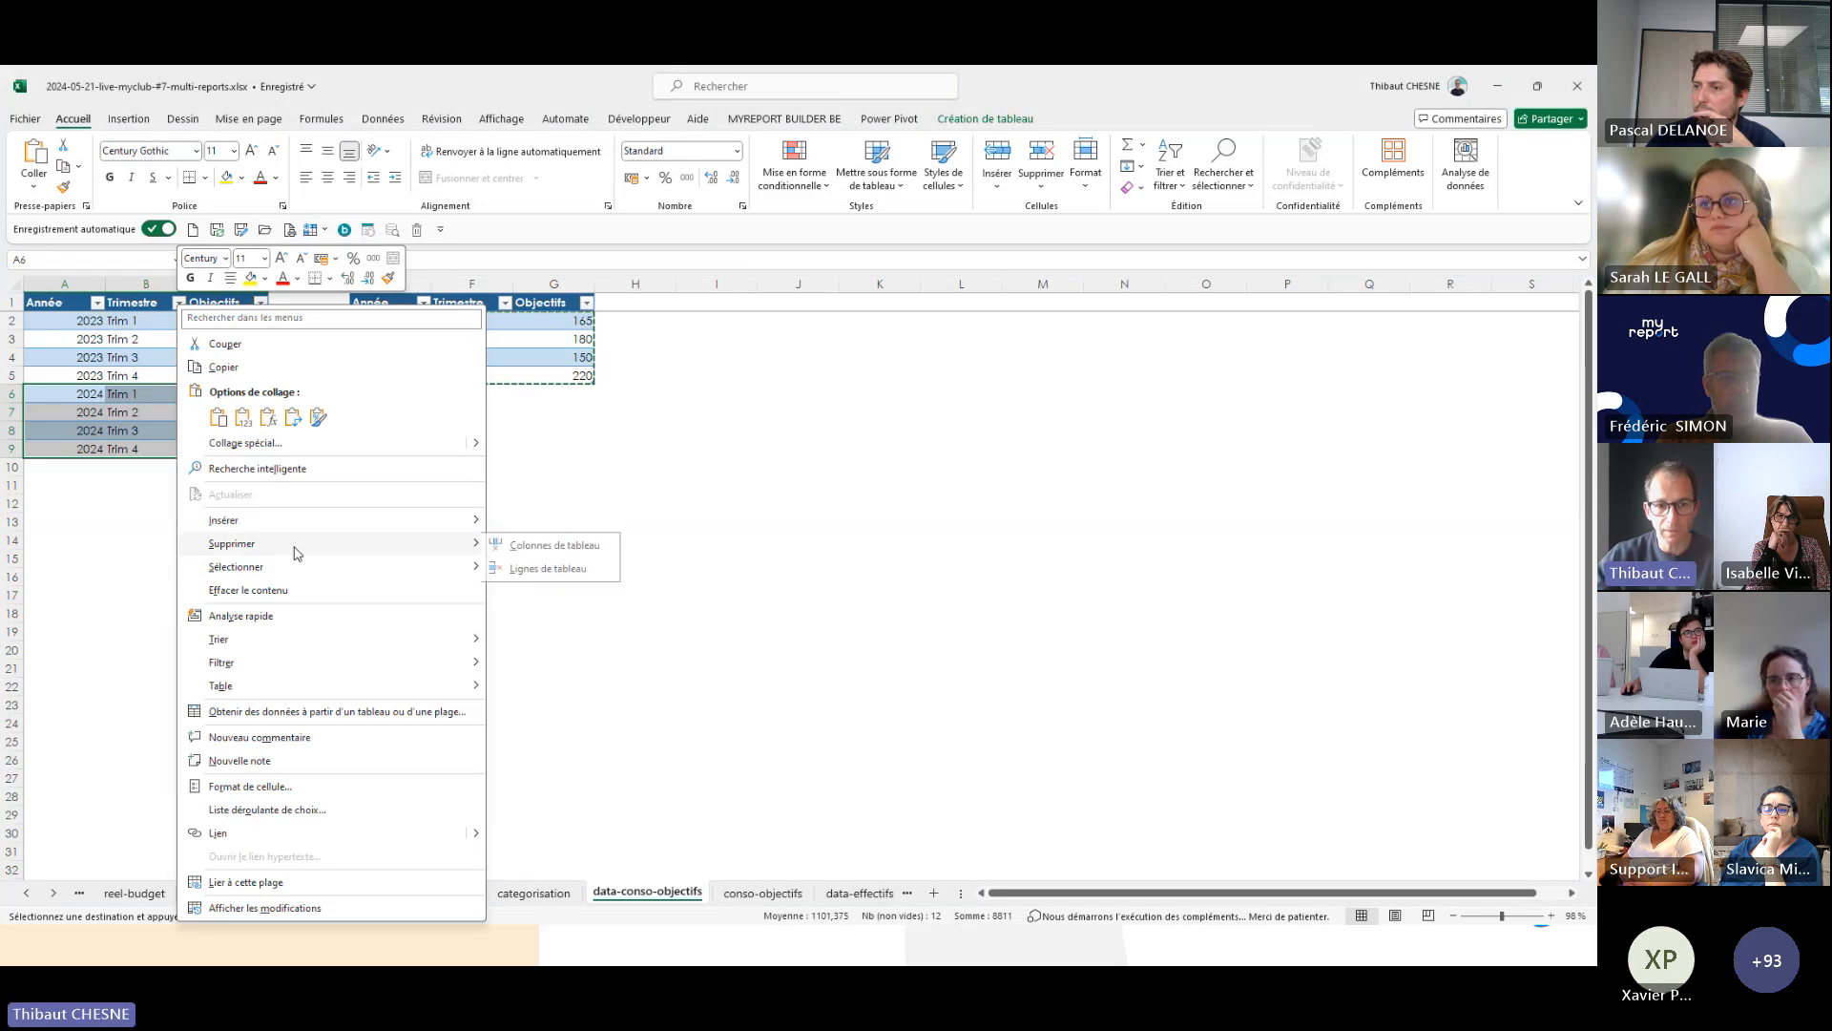
{"action": "left_click", "coordinate": [552, 576]}
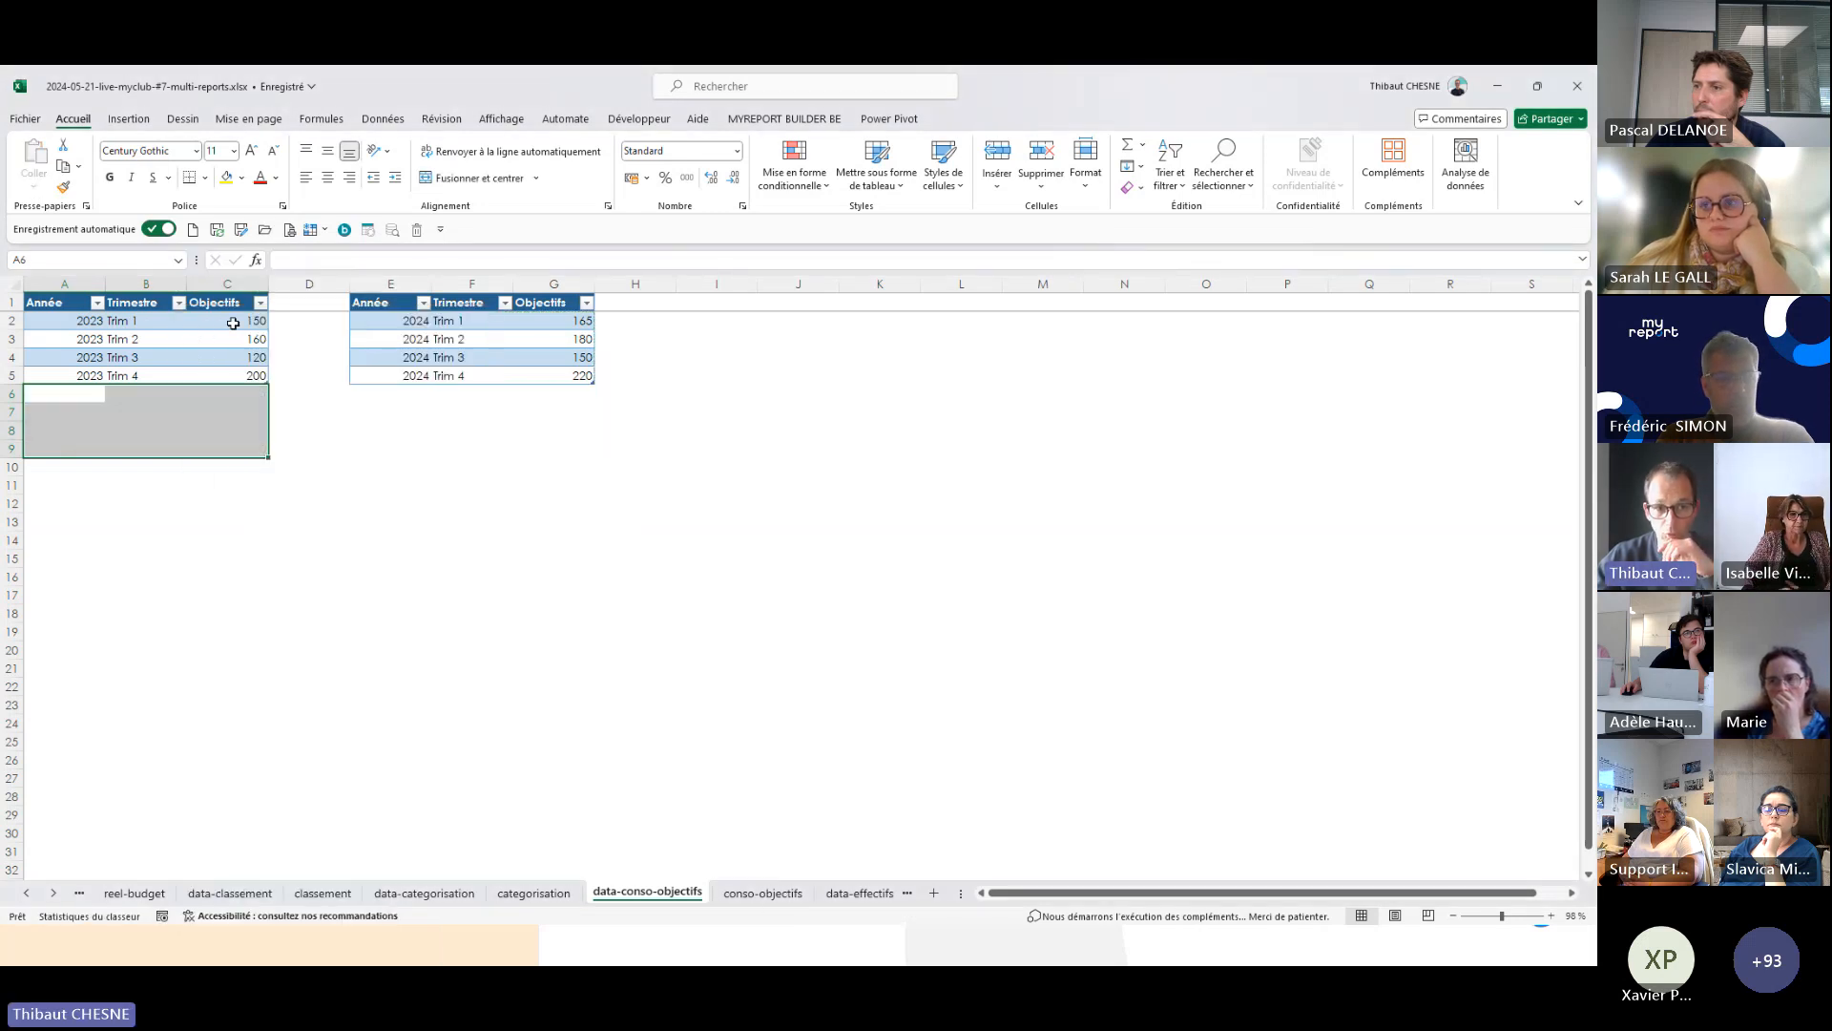
- Compare the first Objectifs cells of both years and review the complete data range of the 2024 table
{"action": "left_click", "coordinate": [233, 324]}
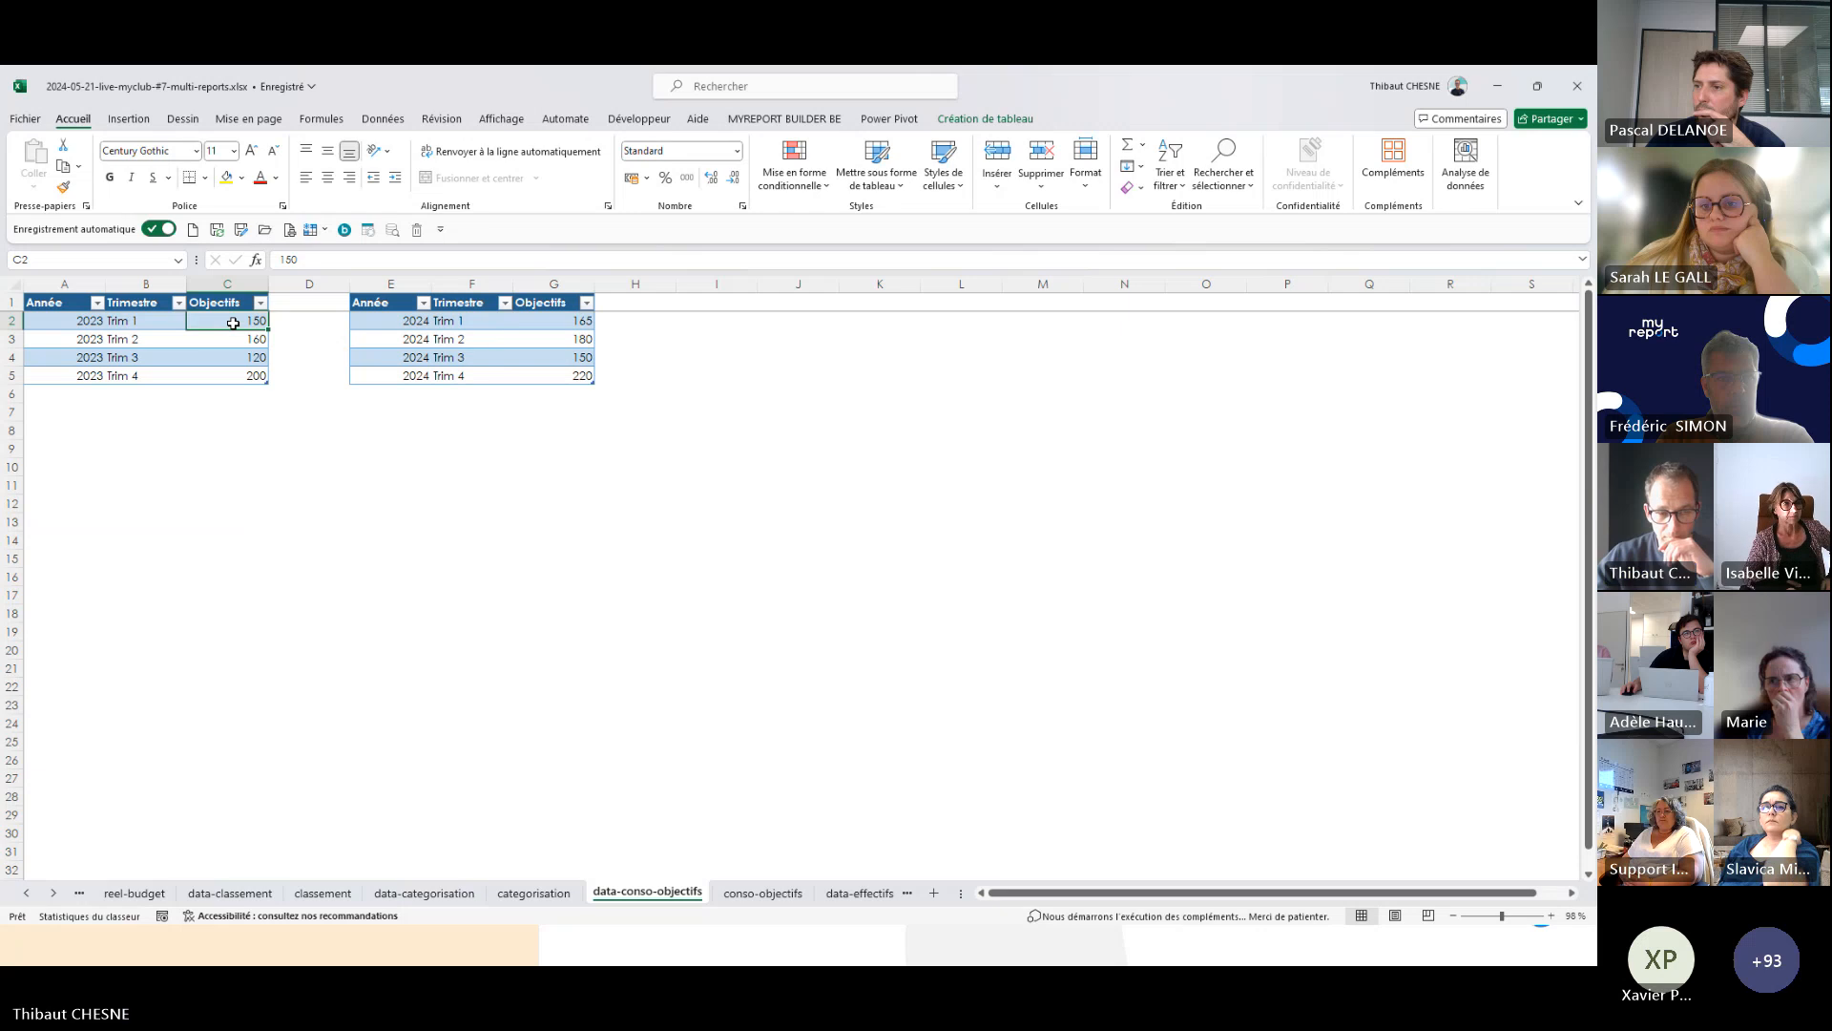
{"action": "left_click", "coordinate": [559, 322]}
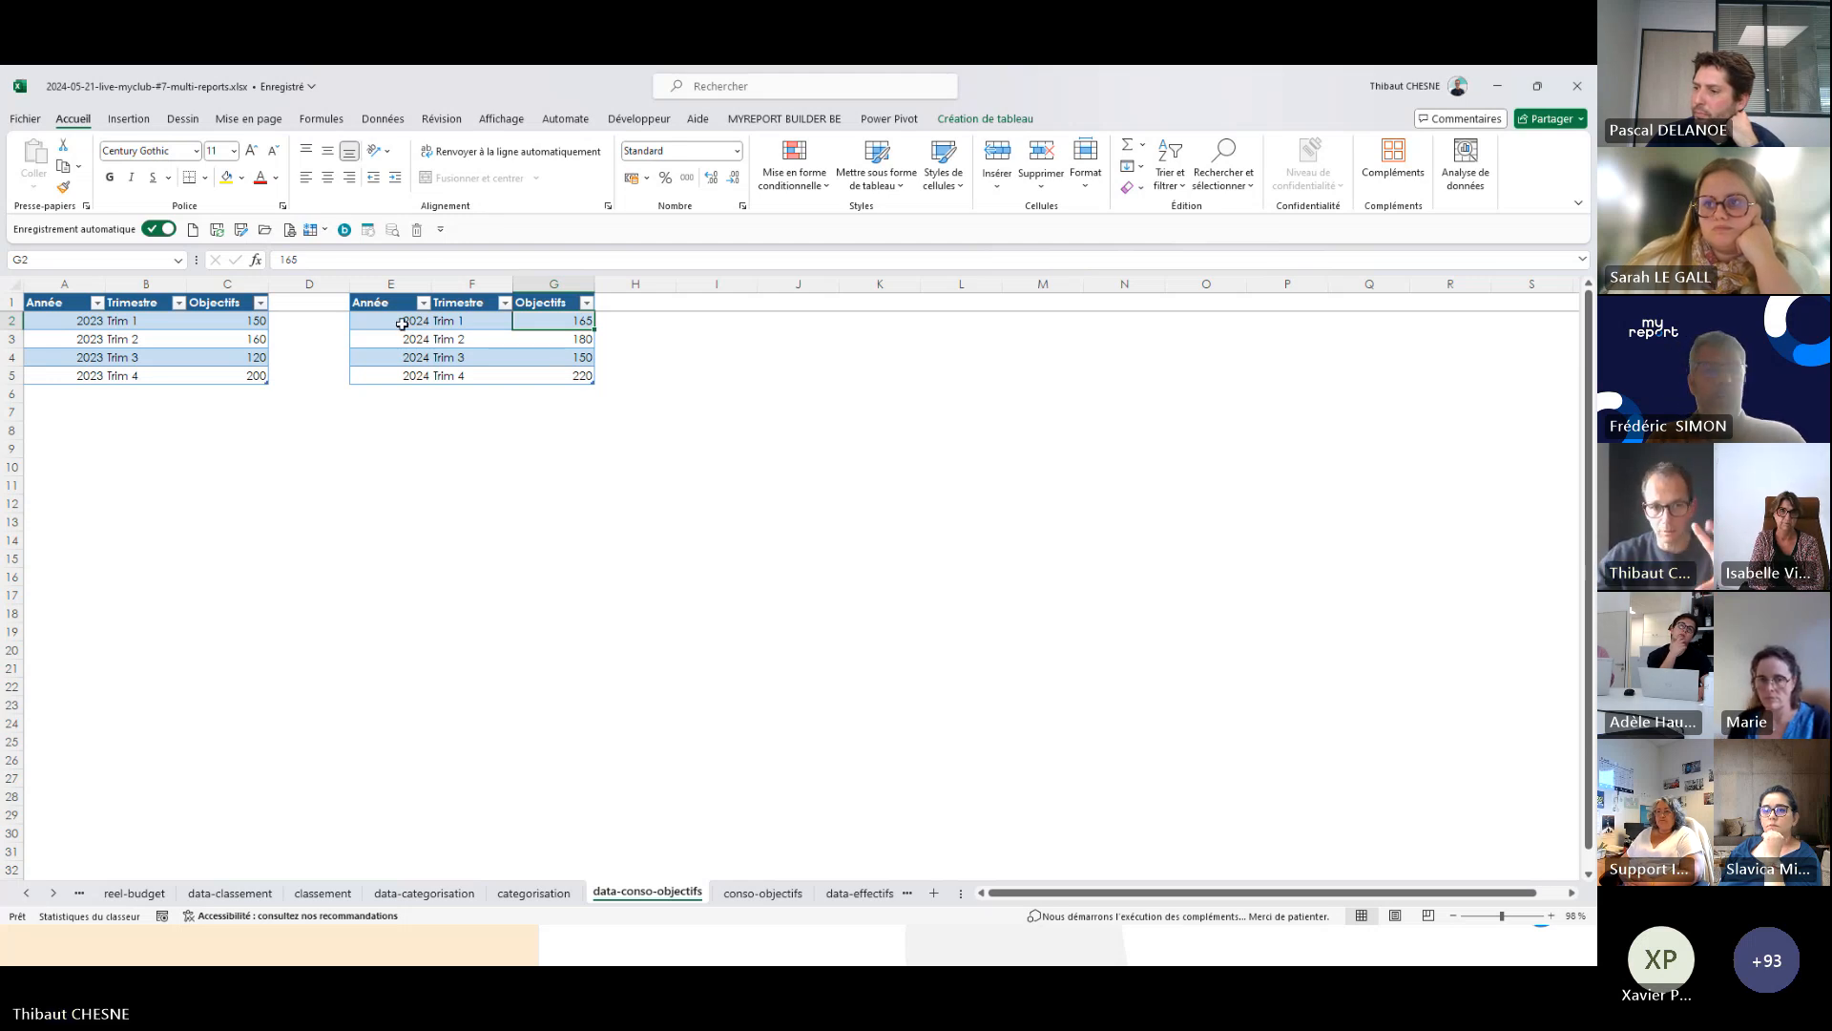
{"action": "left_click_drag", "start_coordinate": [402, 325], "coordinate": [569, 373]}
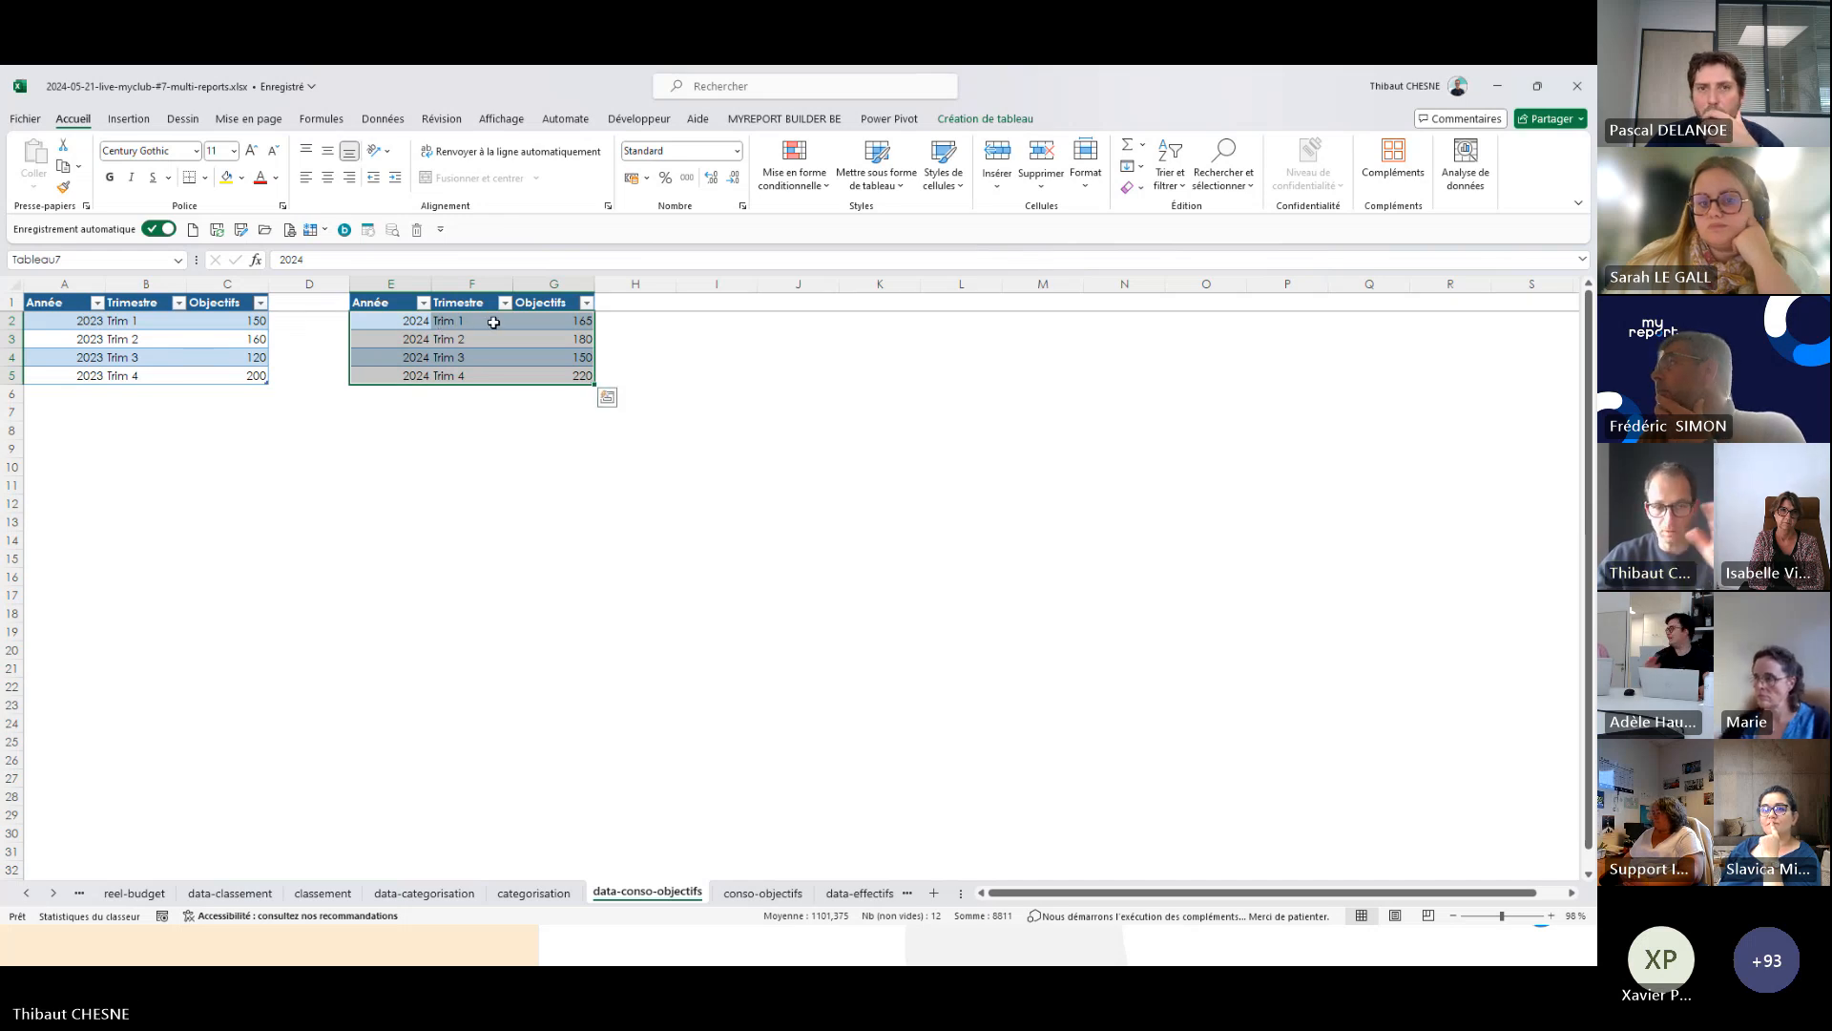
{"action": "left_click_drag", "start_coordinate": [367, 321], "coordinate": [536, 381]}
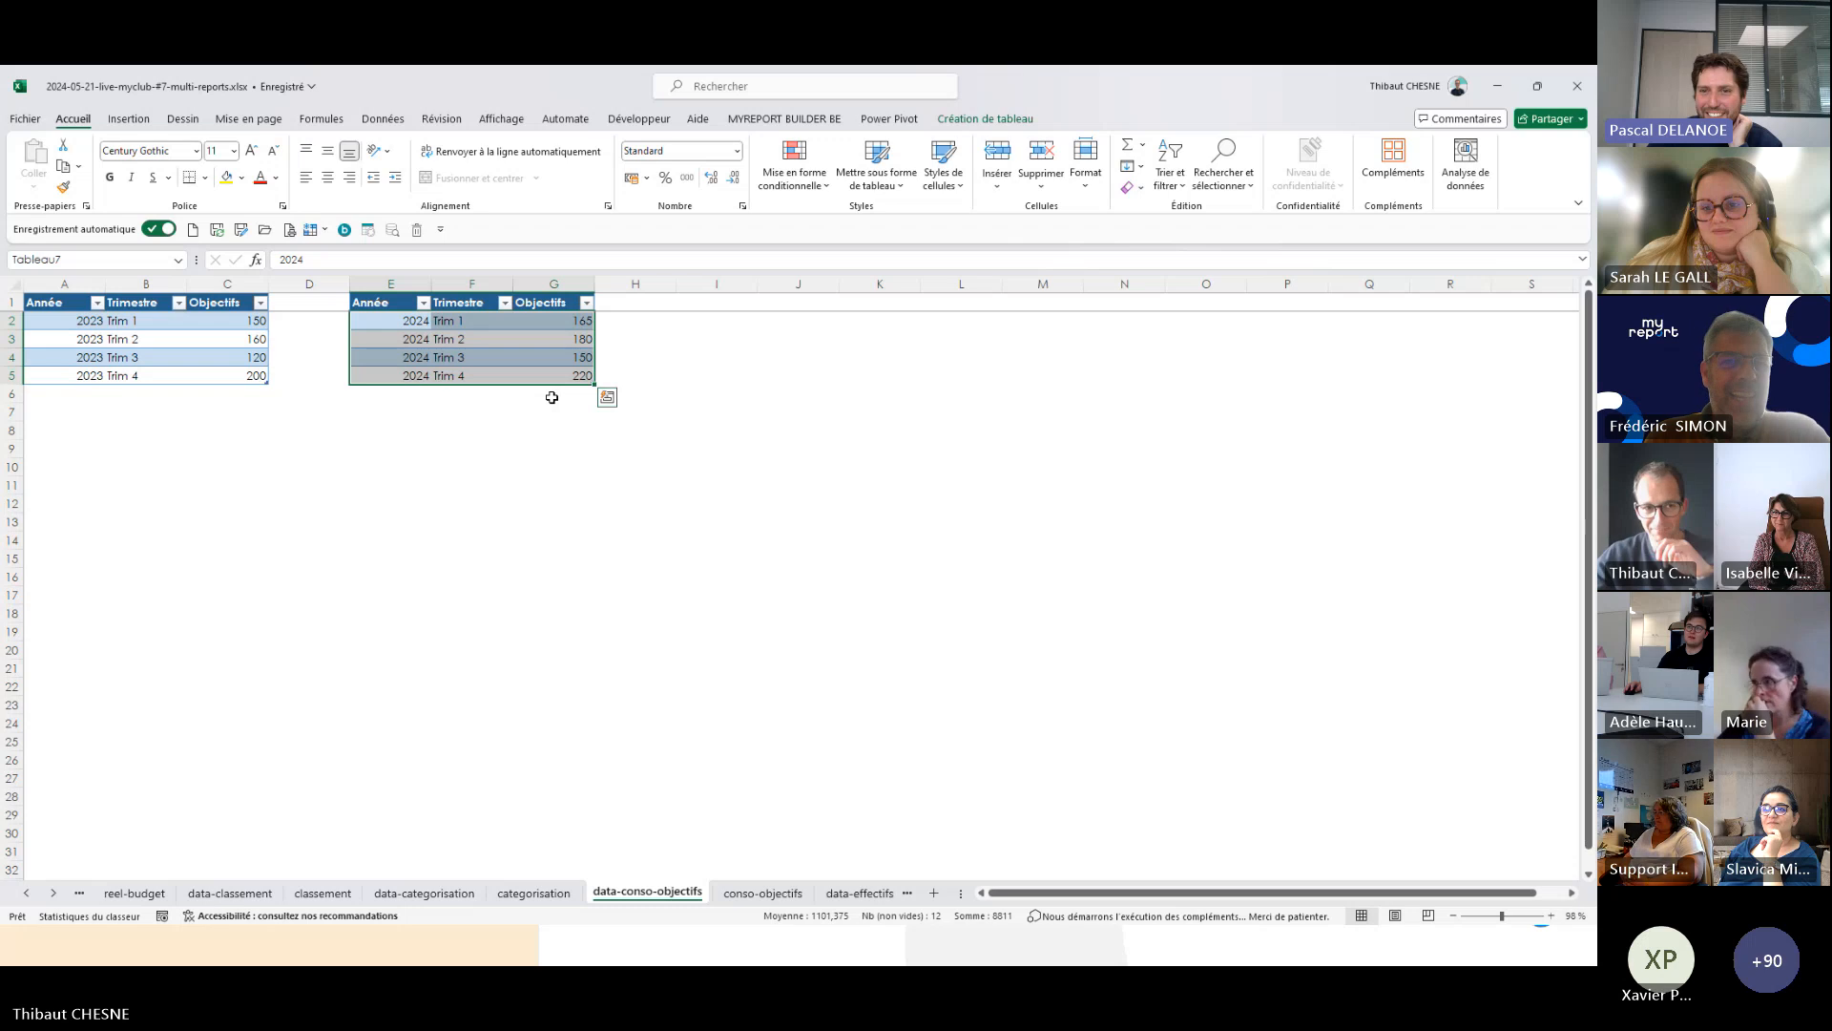
{"action": "left_click", "coordinate": [204, 322]}
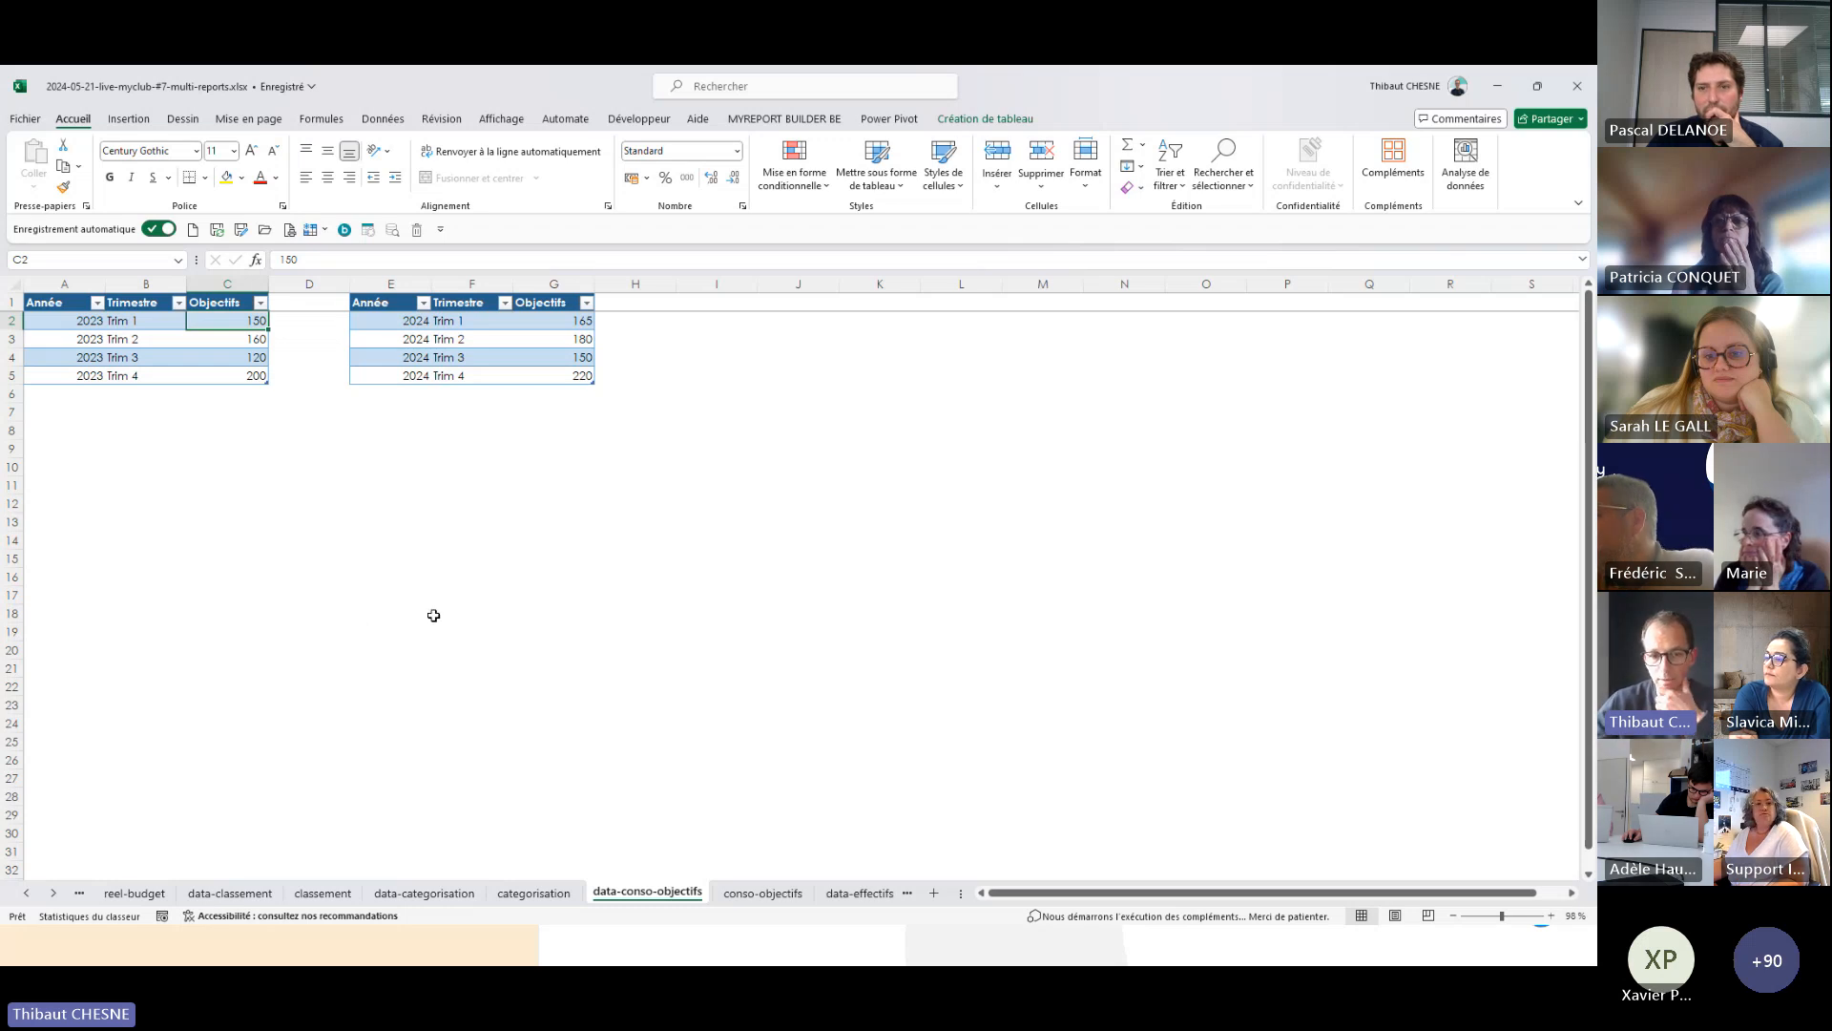
- Open the data-effectifs sheet, and switch to the slideshow at the Calcul taux de rétention slide
{"action": "left_click", "coordinate": [844, 893]}
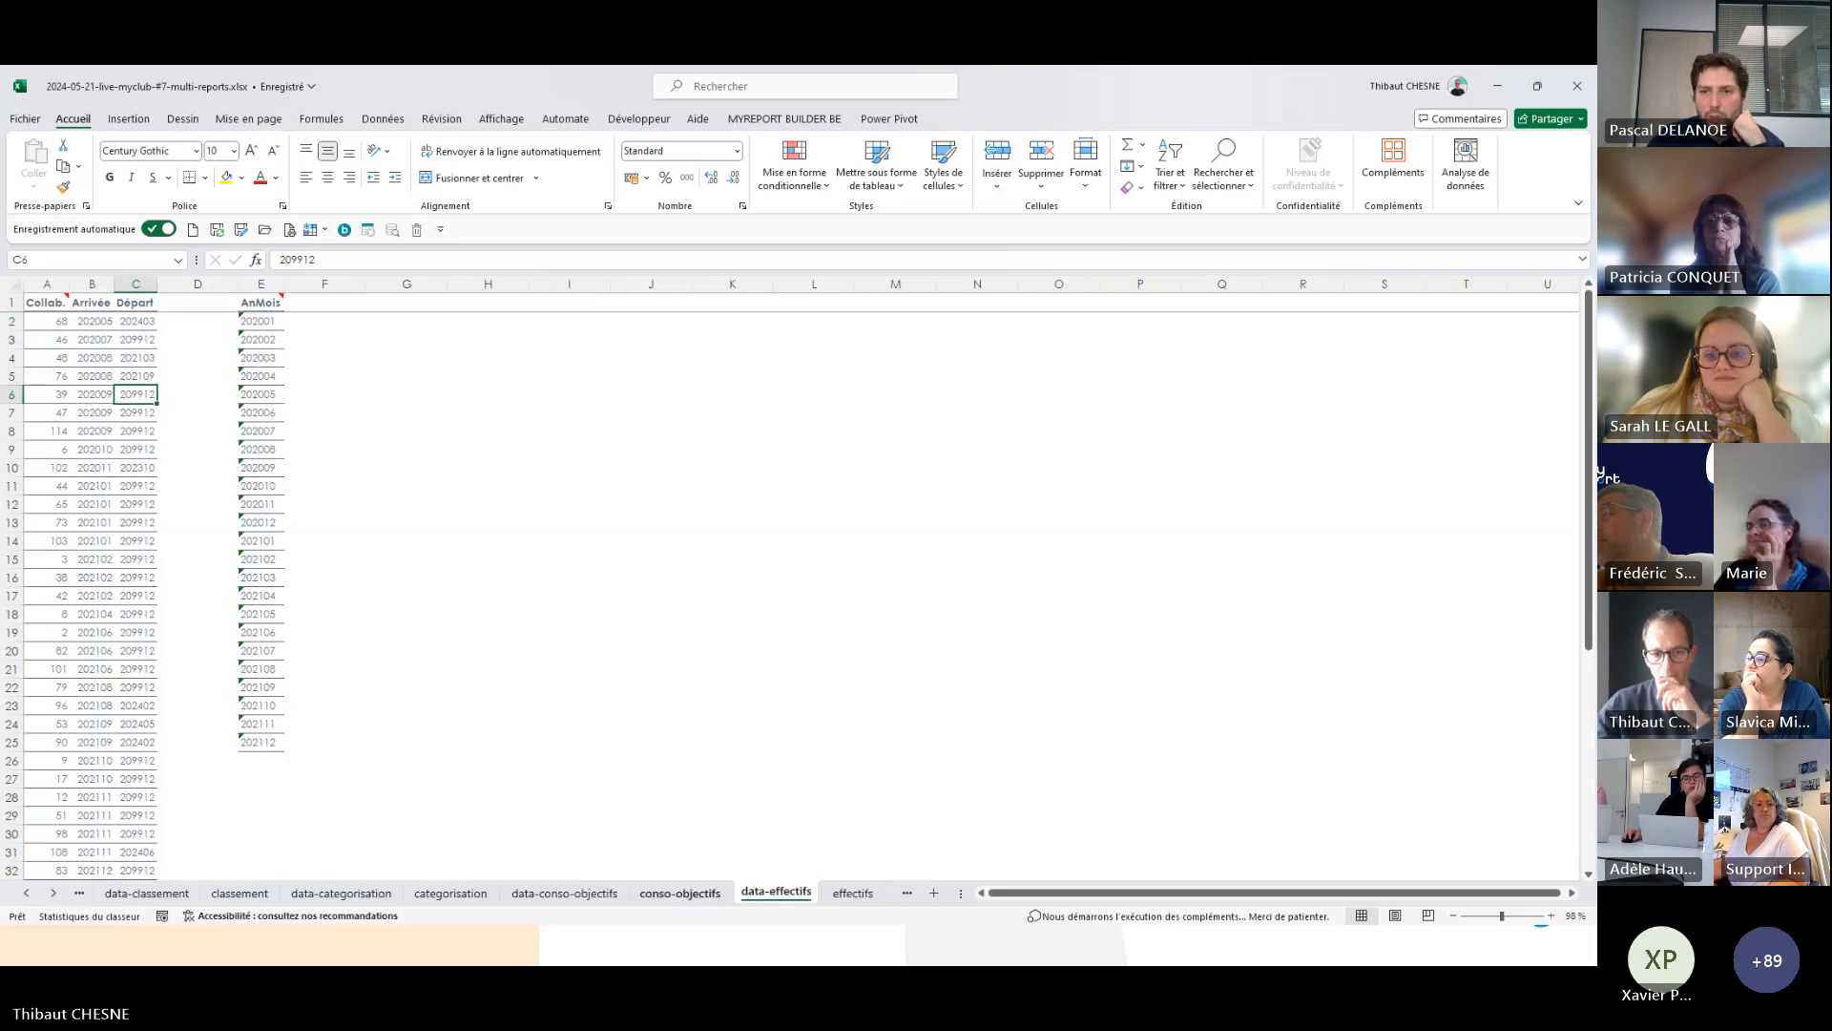
{"action": "key", "text": "alt+Tab"}
{"action": "key", "text": "Right"}
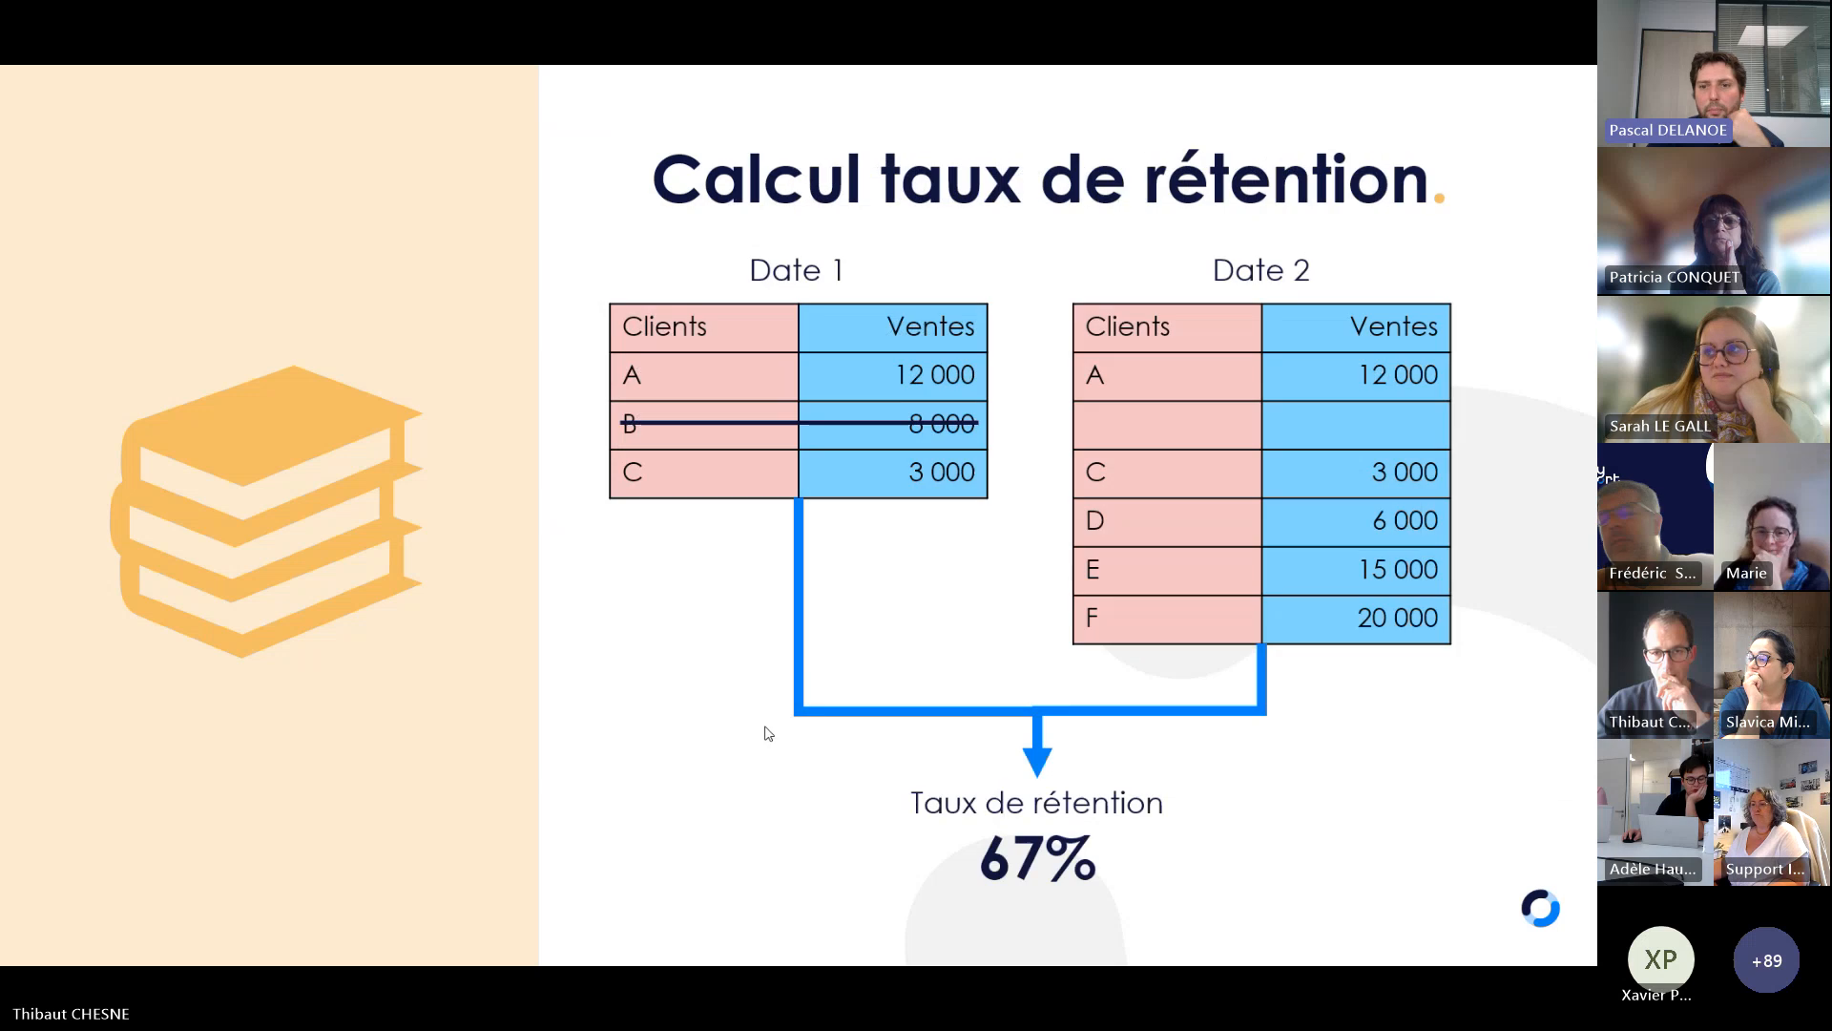
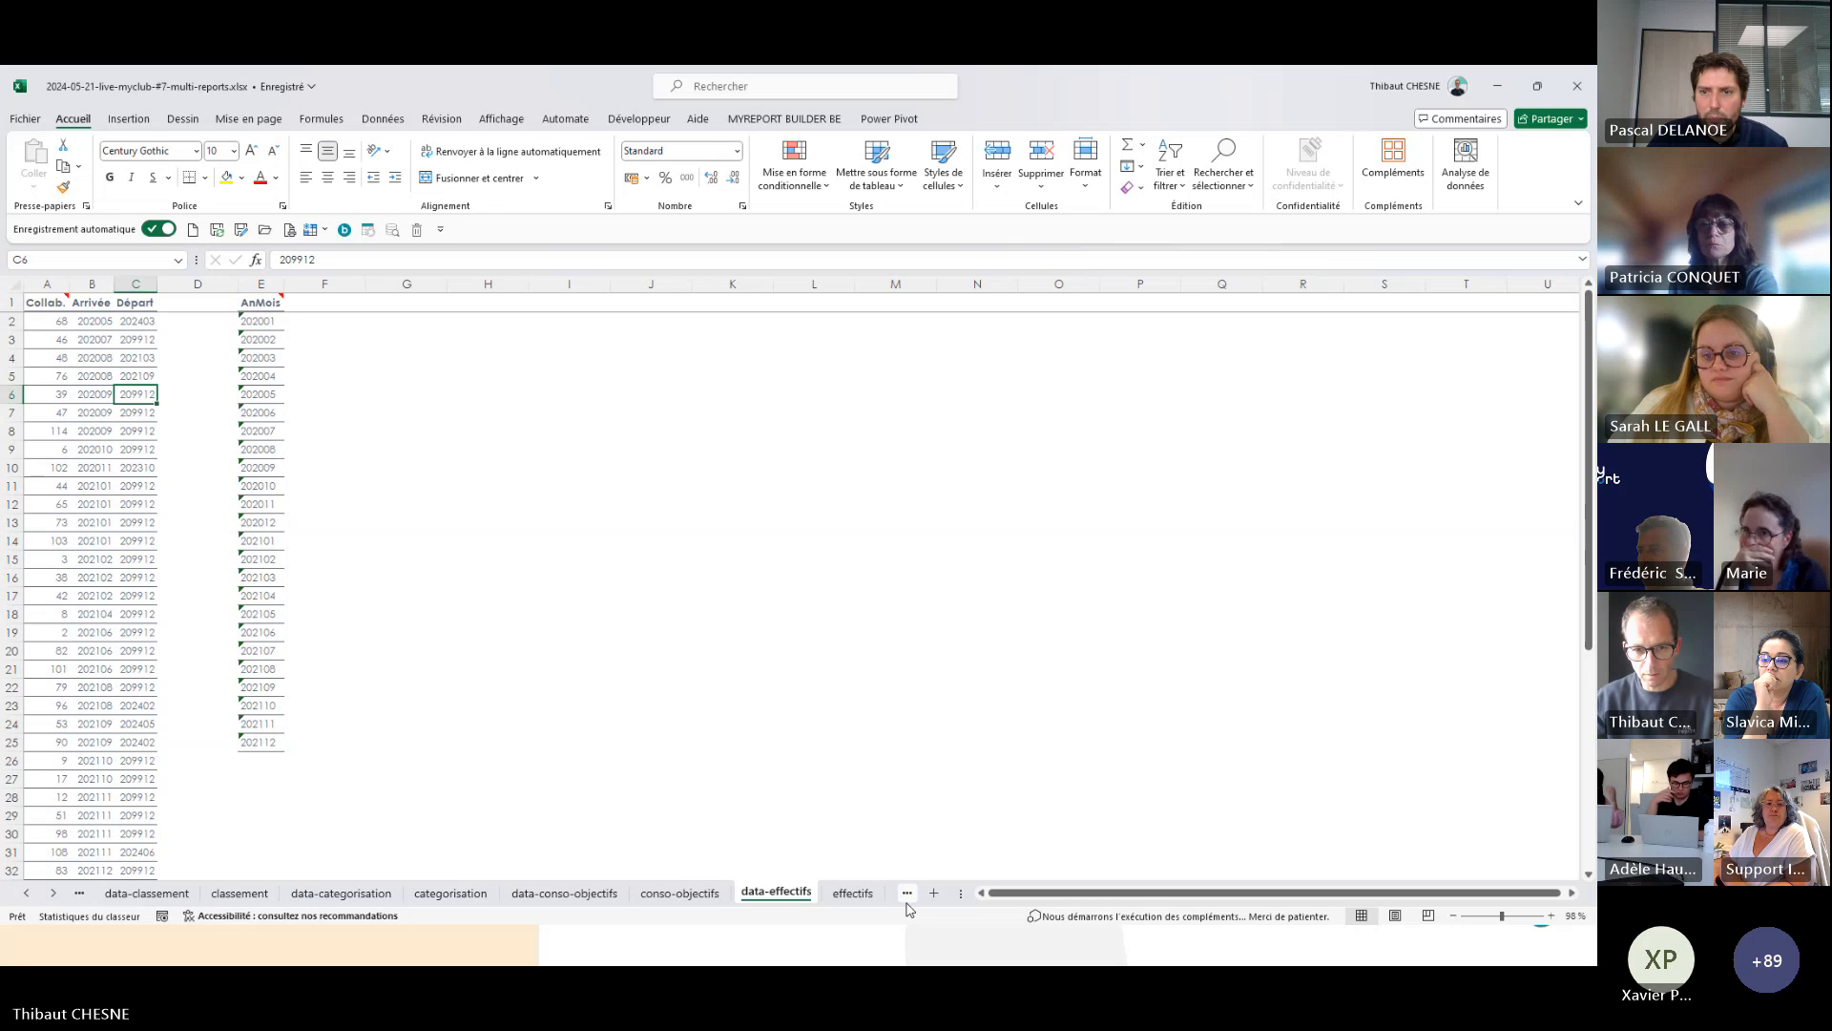
- Open the data-retention sheet and examine the client, subscription start date, end date and Montant HT columns in the first data row
{"action": "left_click", "coordinate": [907, 893]}
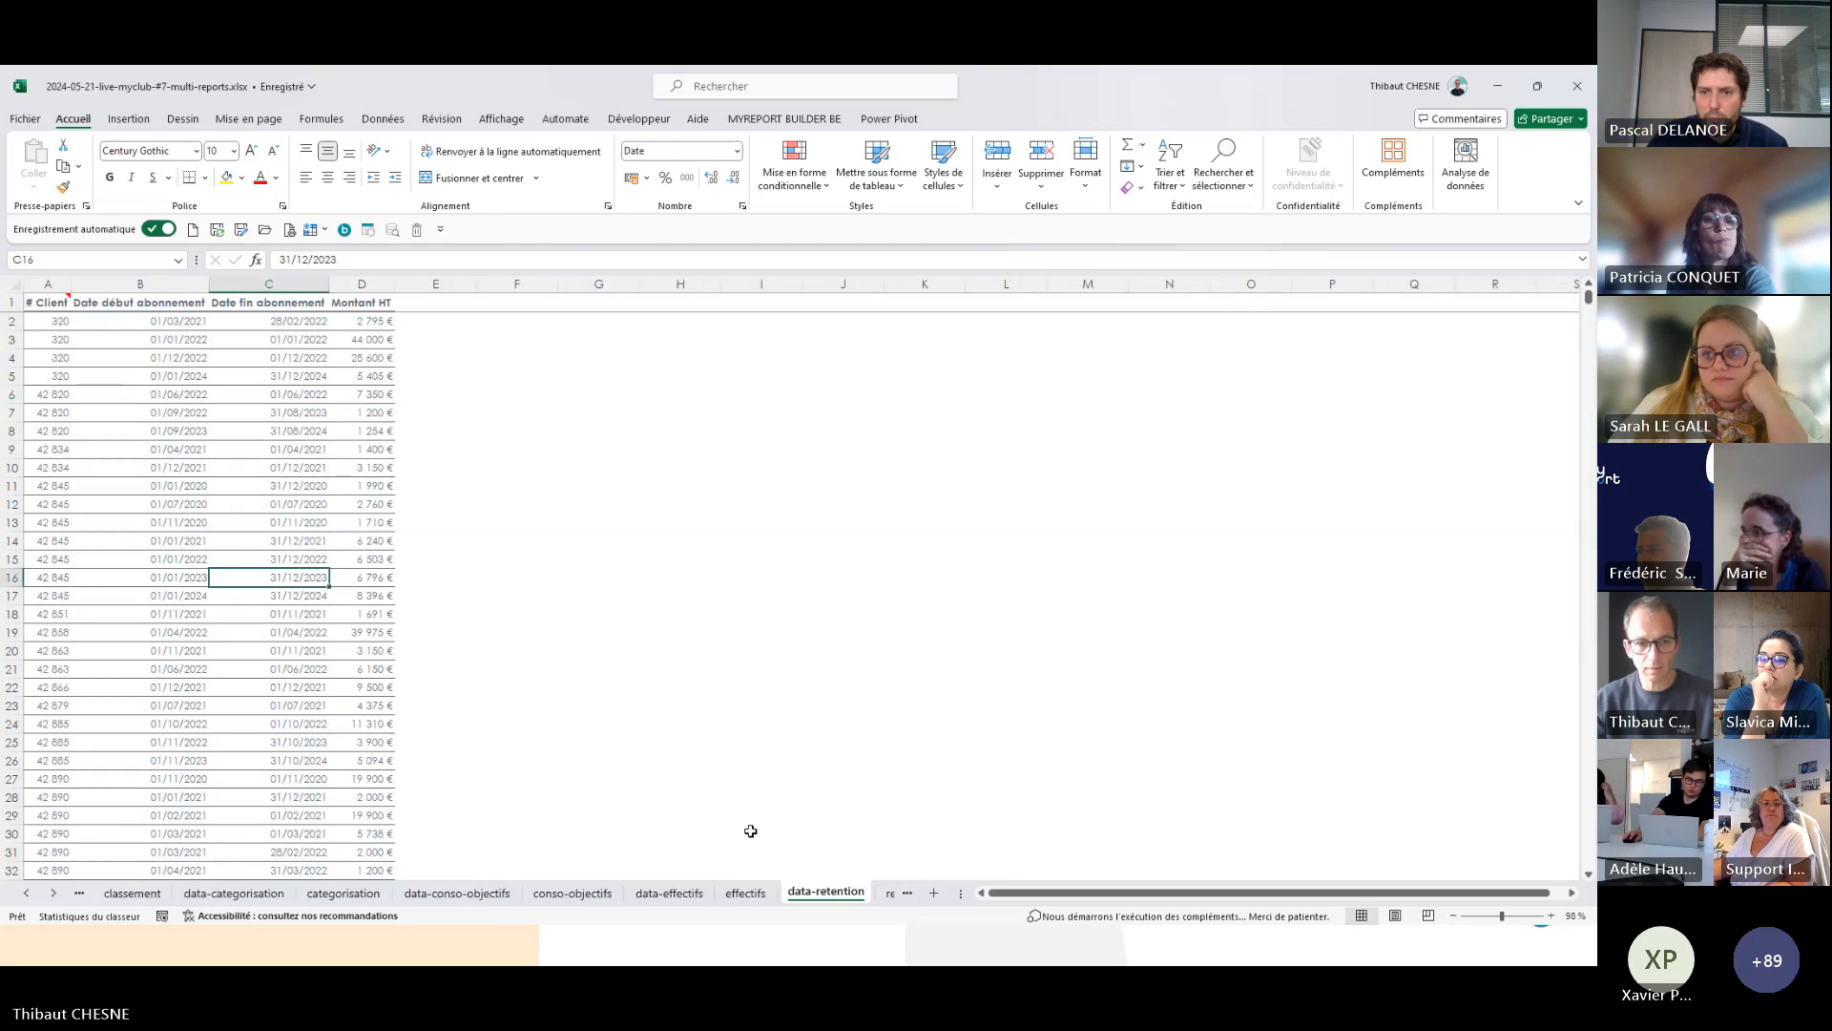
{"action": "left_click", "coordinate": [198, 474]}
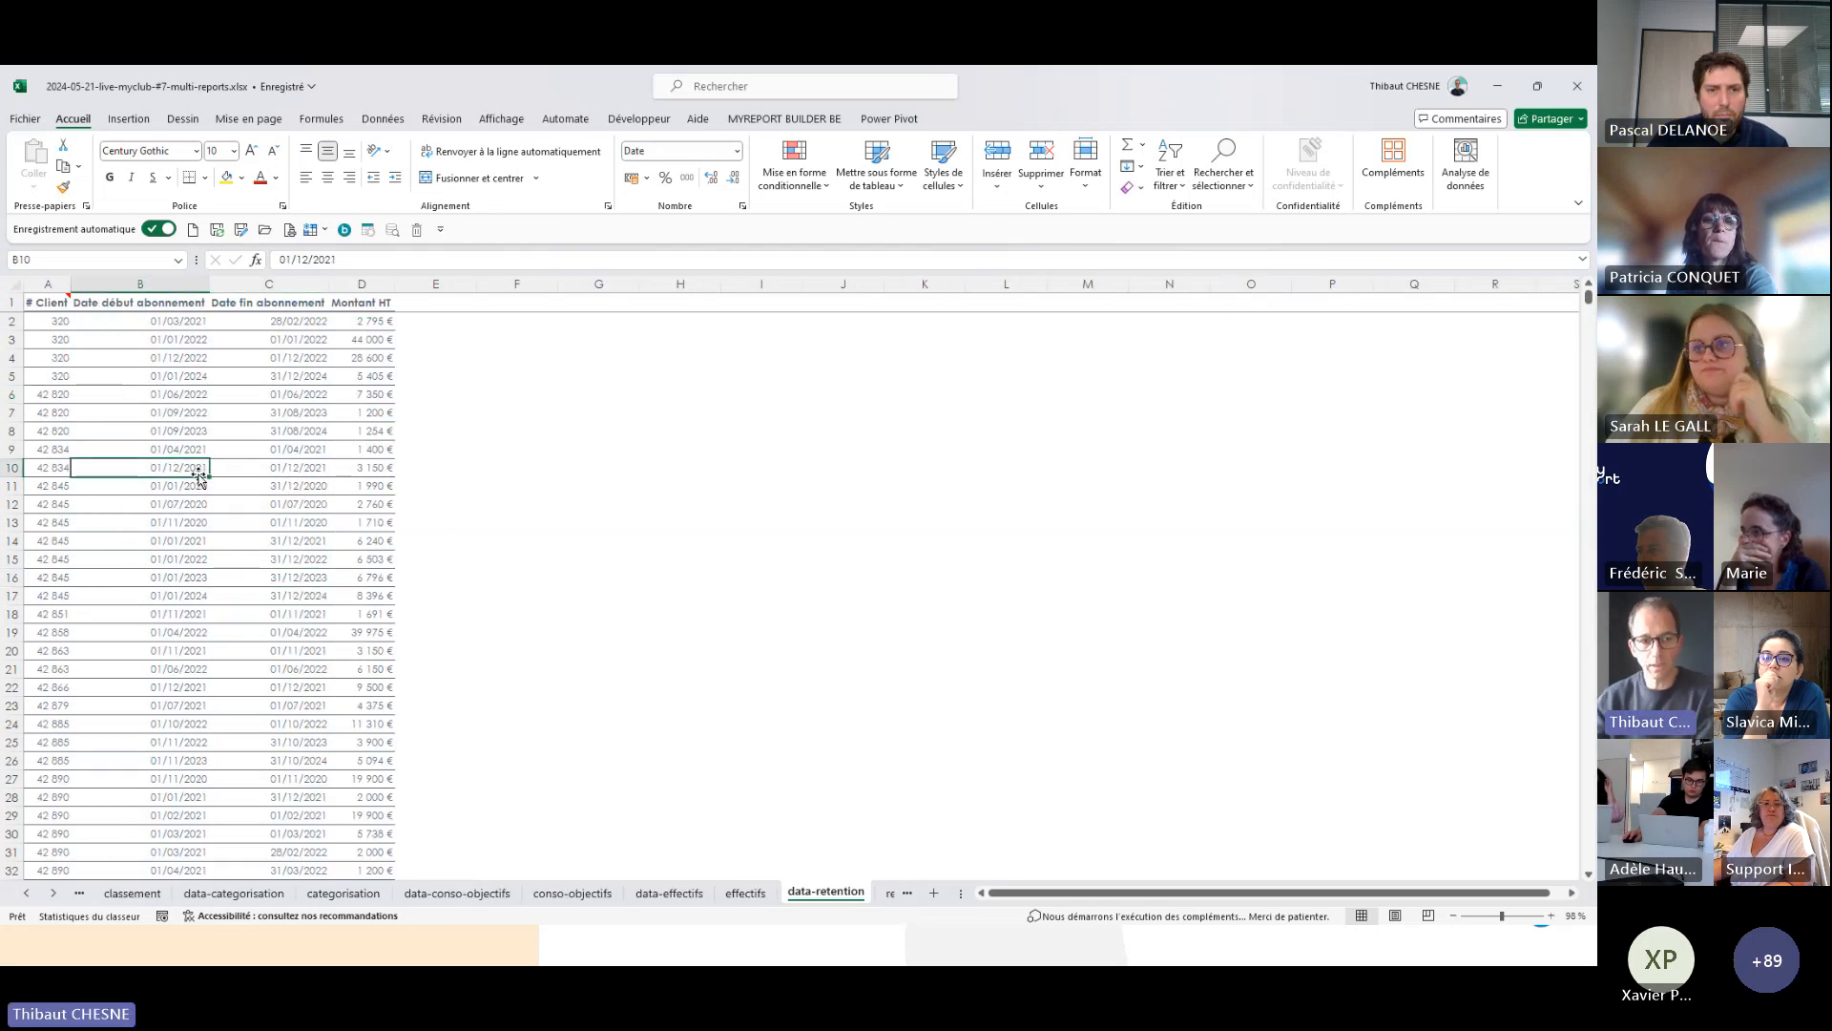
{"action": "left_click", "coordinate": [45, 322]}
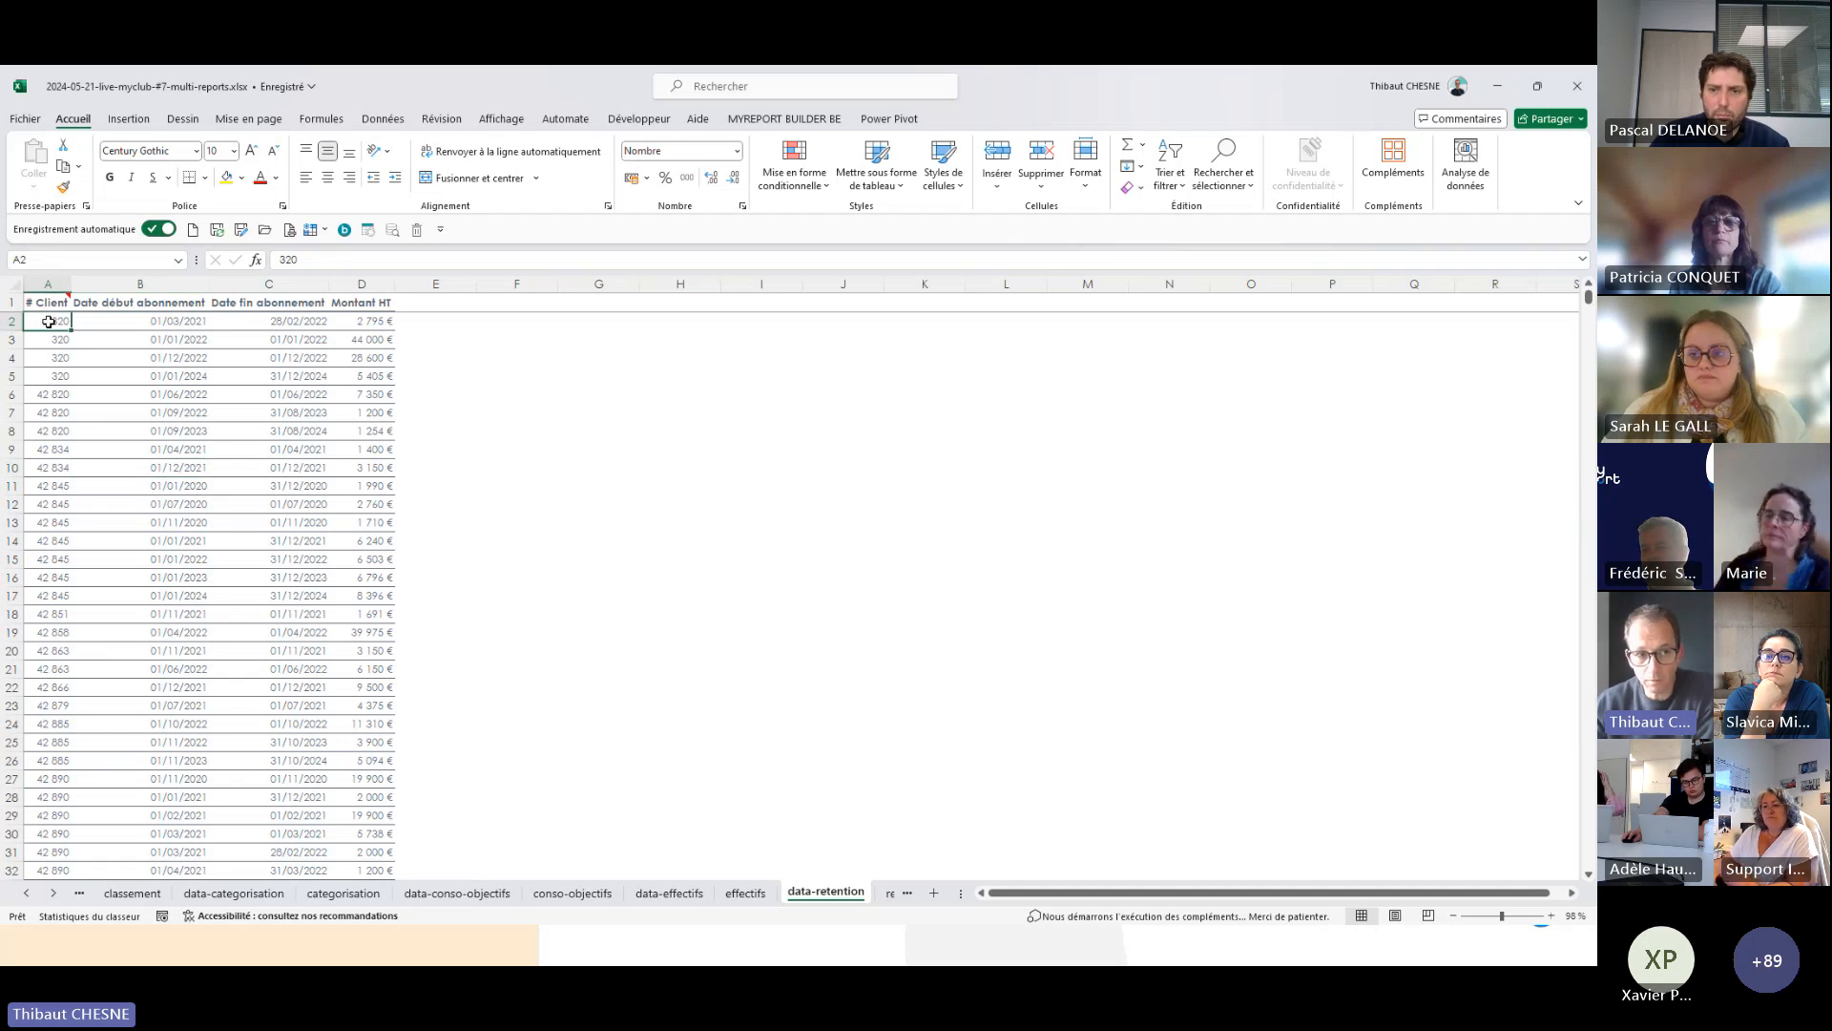
{"action": "left_click", "coordinate": [125, 326]}
{"action": "left_click", "coordinate": [286, 321]}
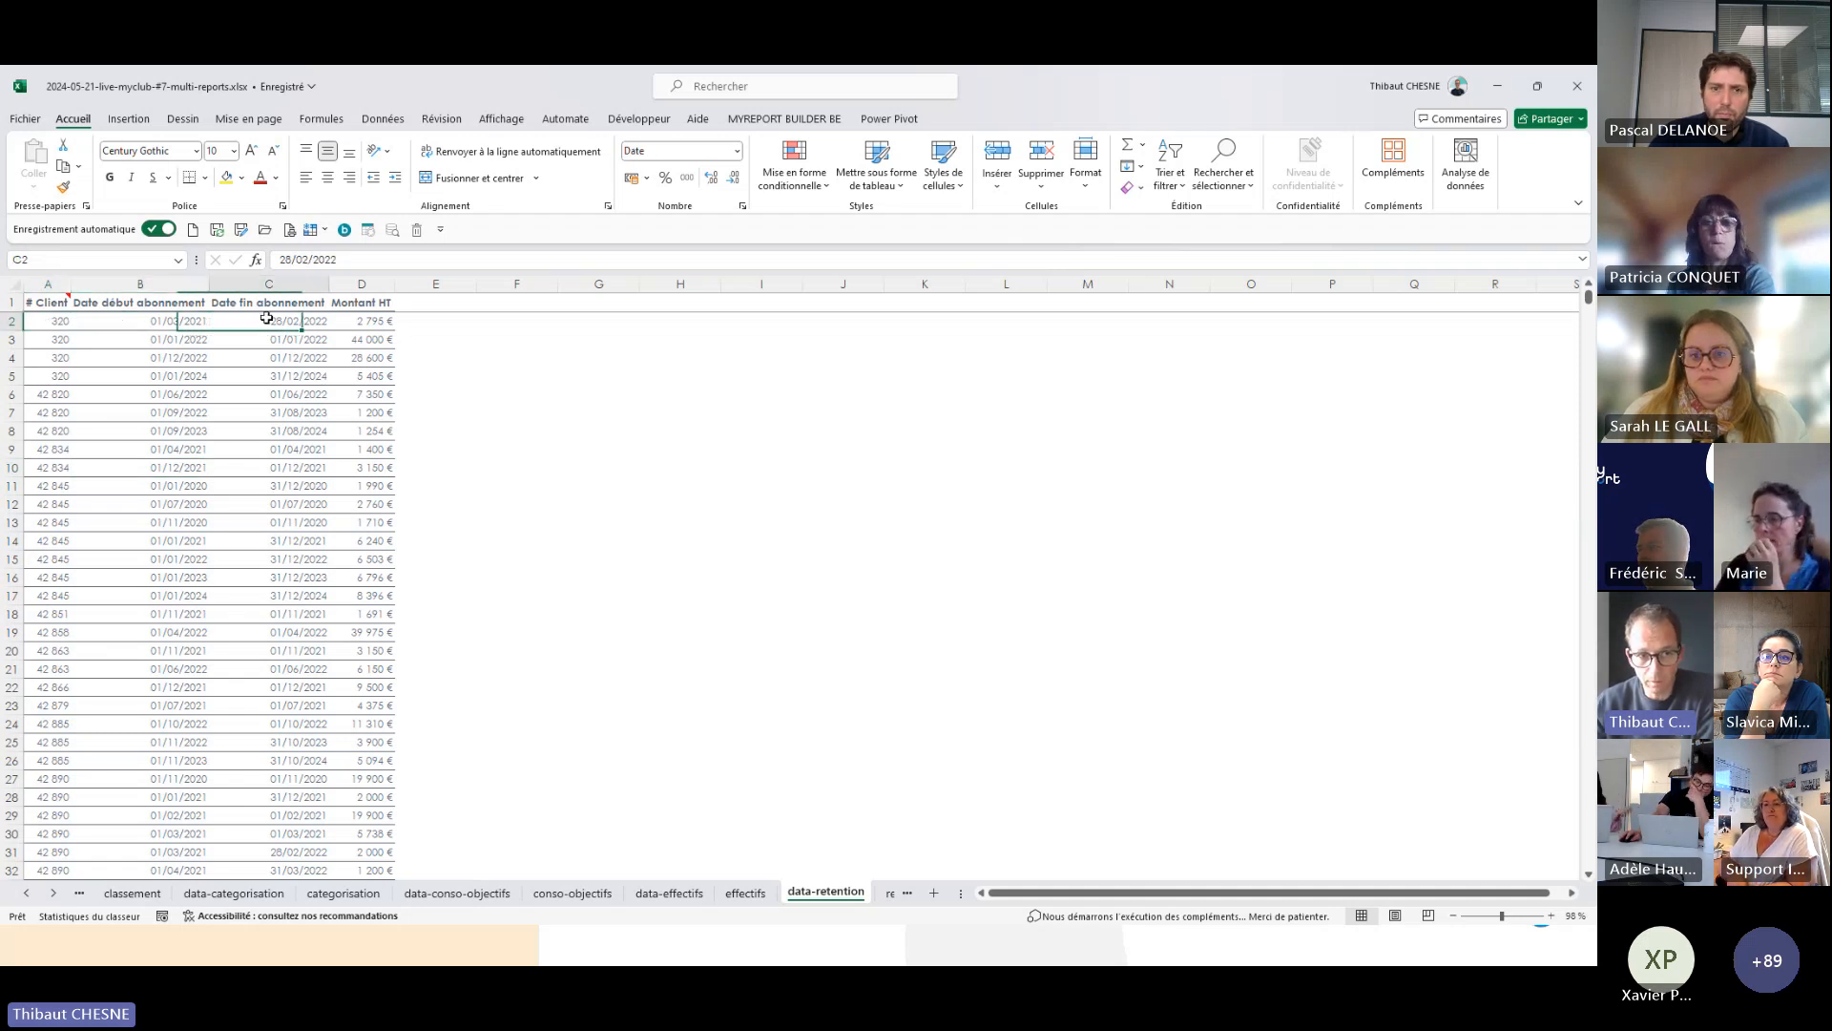
{"action": "left_click", "coordinate": [350, 321]}
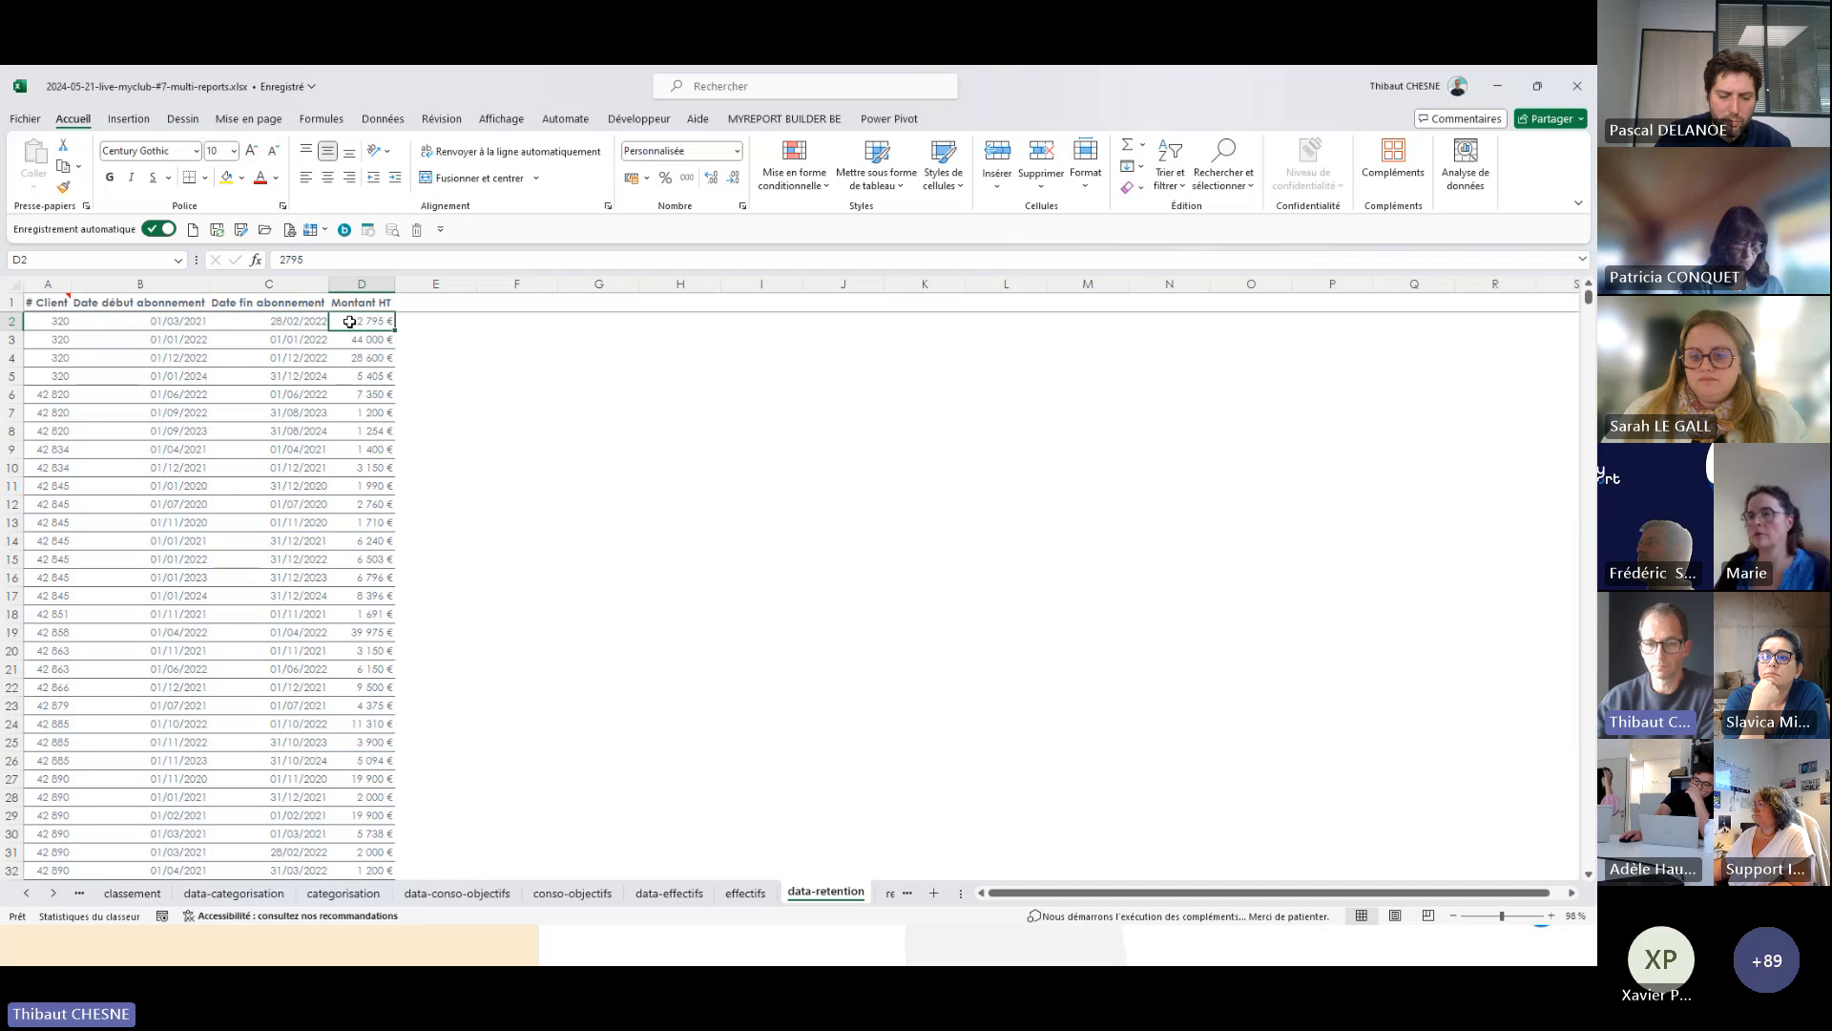
{"action": "left_click", "coordinate": [188, 318]}
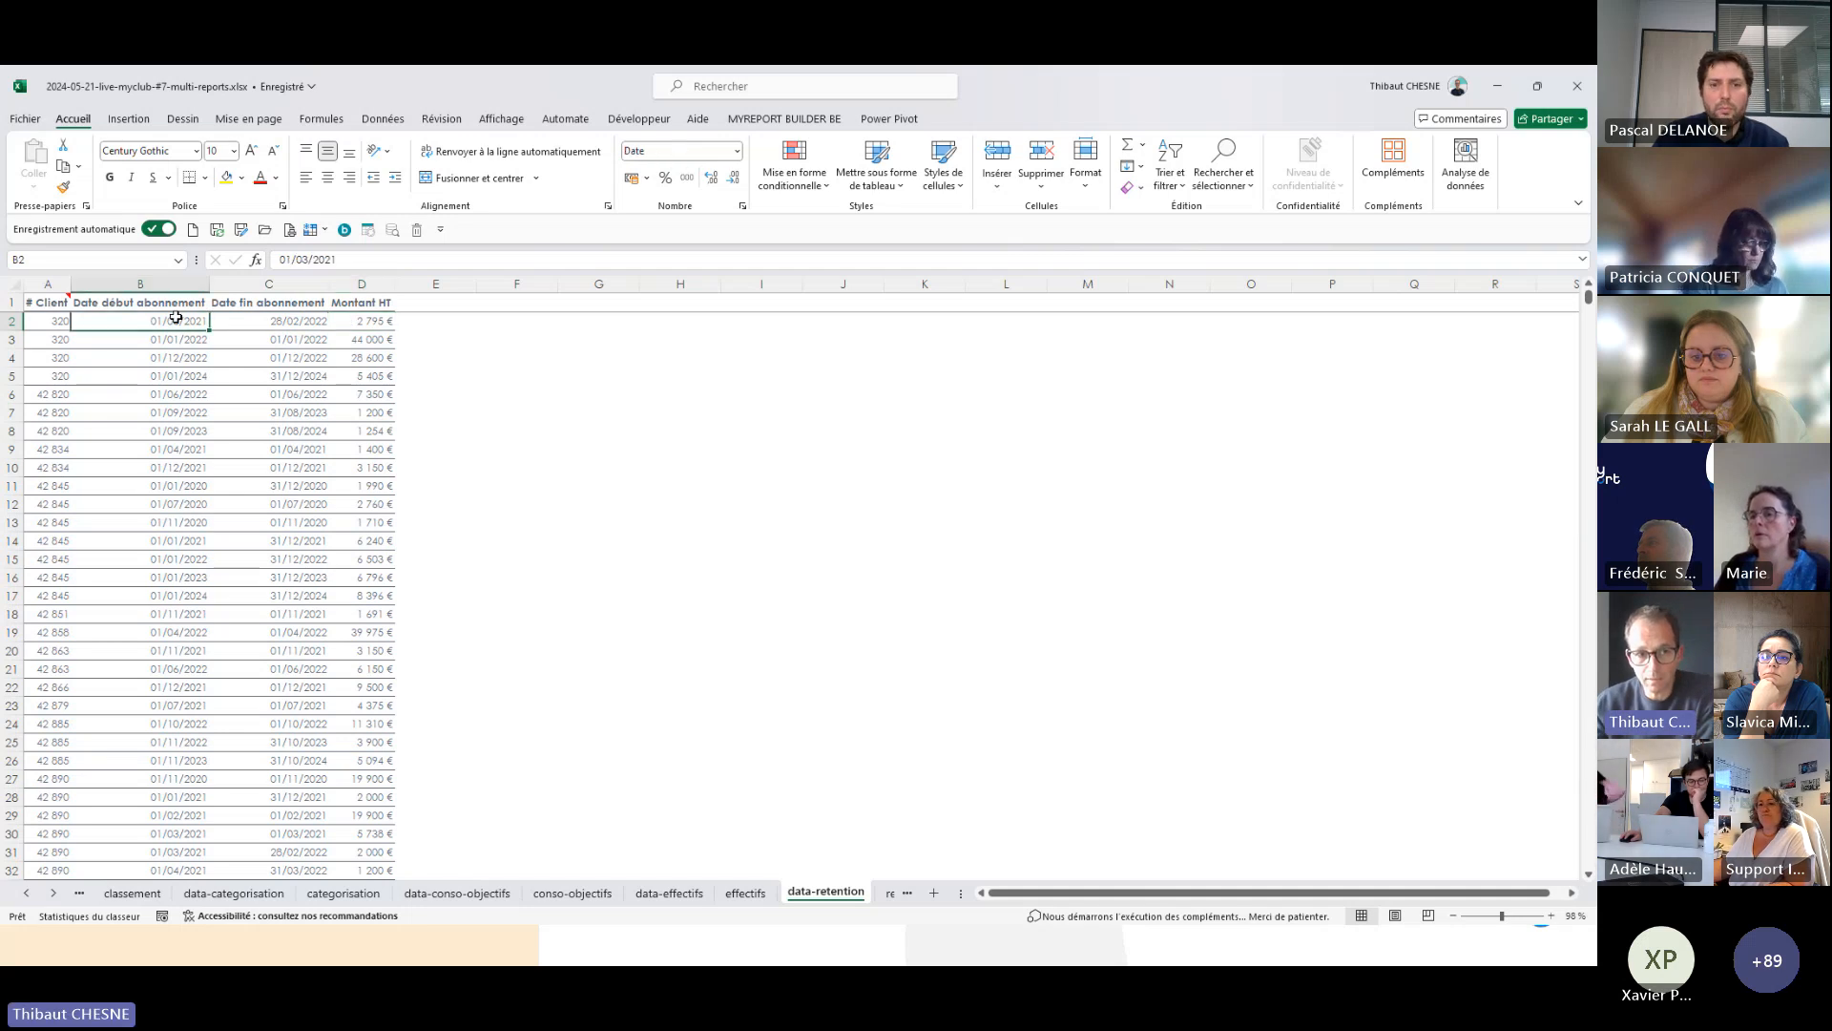
{"action": "key", "text": "Right"}
{"action": "left_click", "coordinate": [178, 324]}
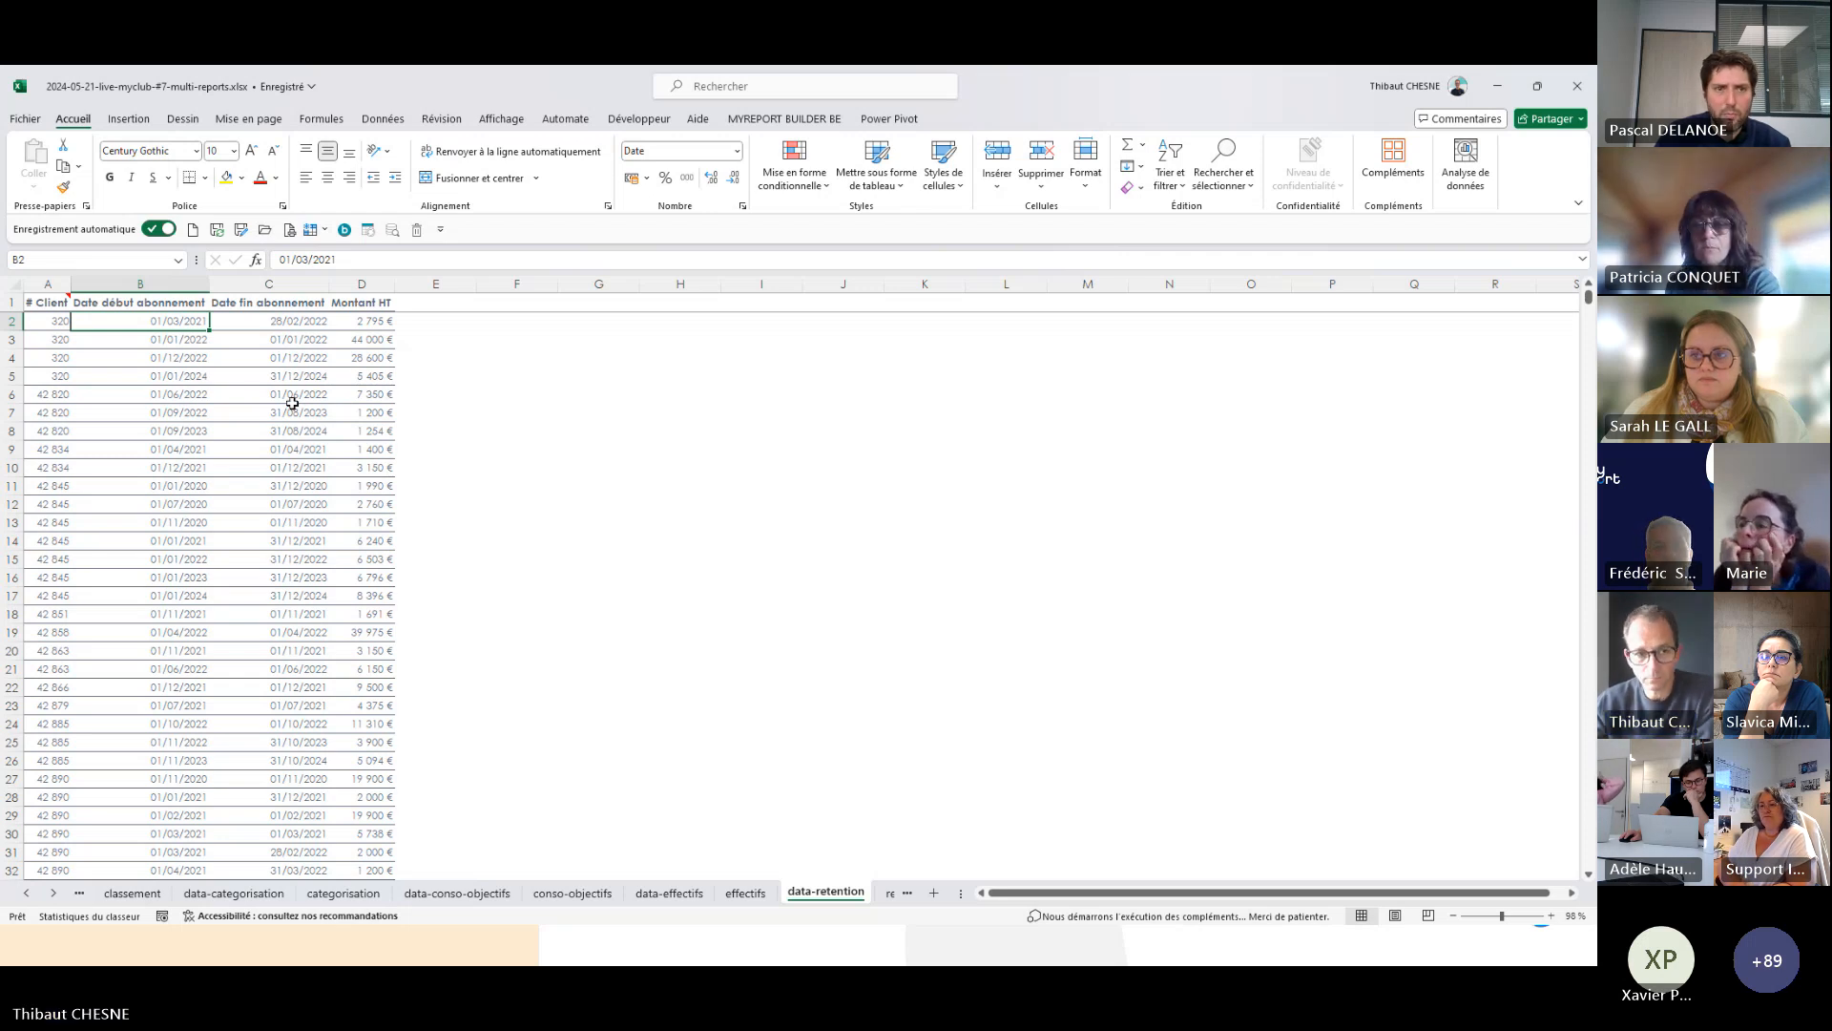
- Open the retention sheet and examine the Taux de rétention MyReport, Date 1 and Date 2 cells
{"action": "left_click", "coordinate": [890, 893]}
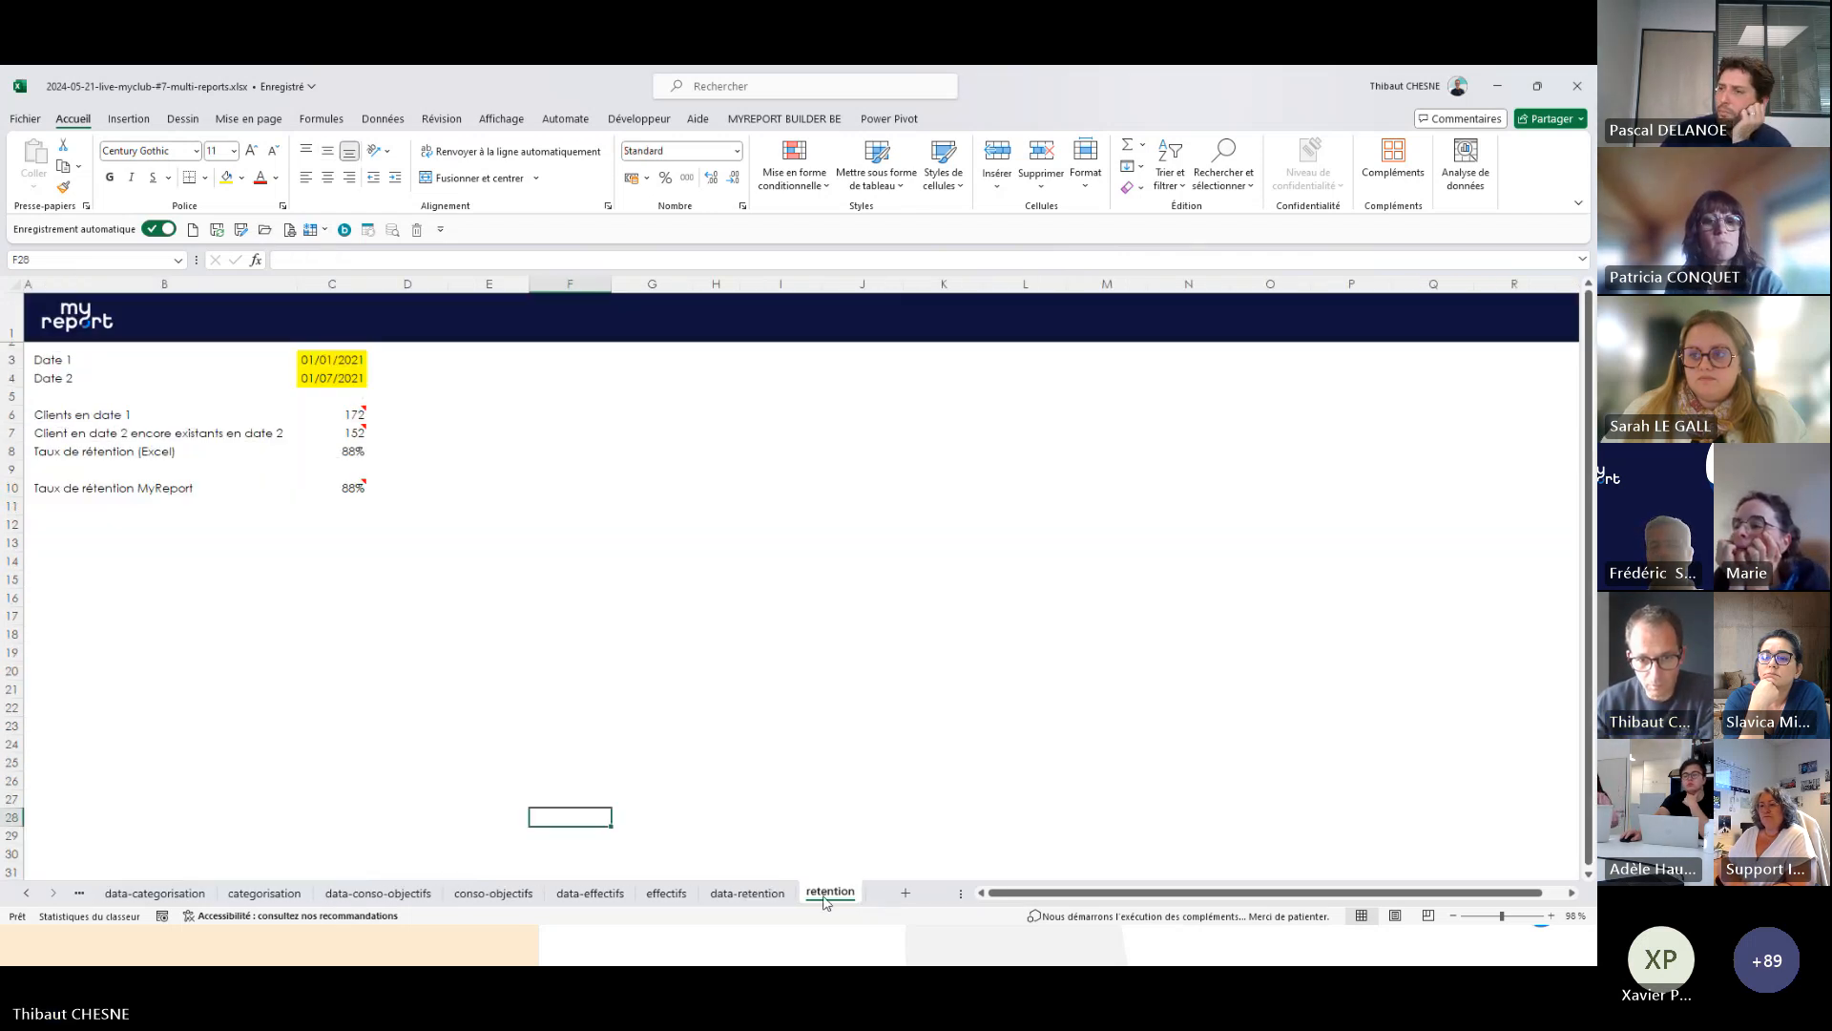
{"action": "left_click", "coordinate": [358, 484]}
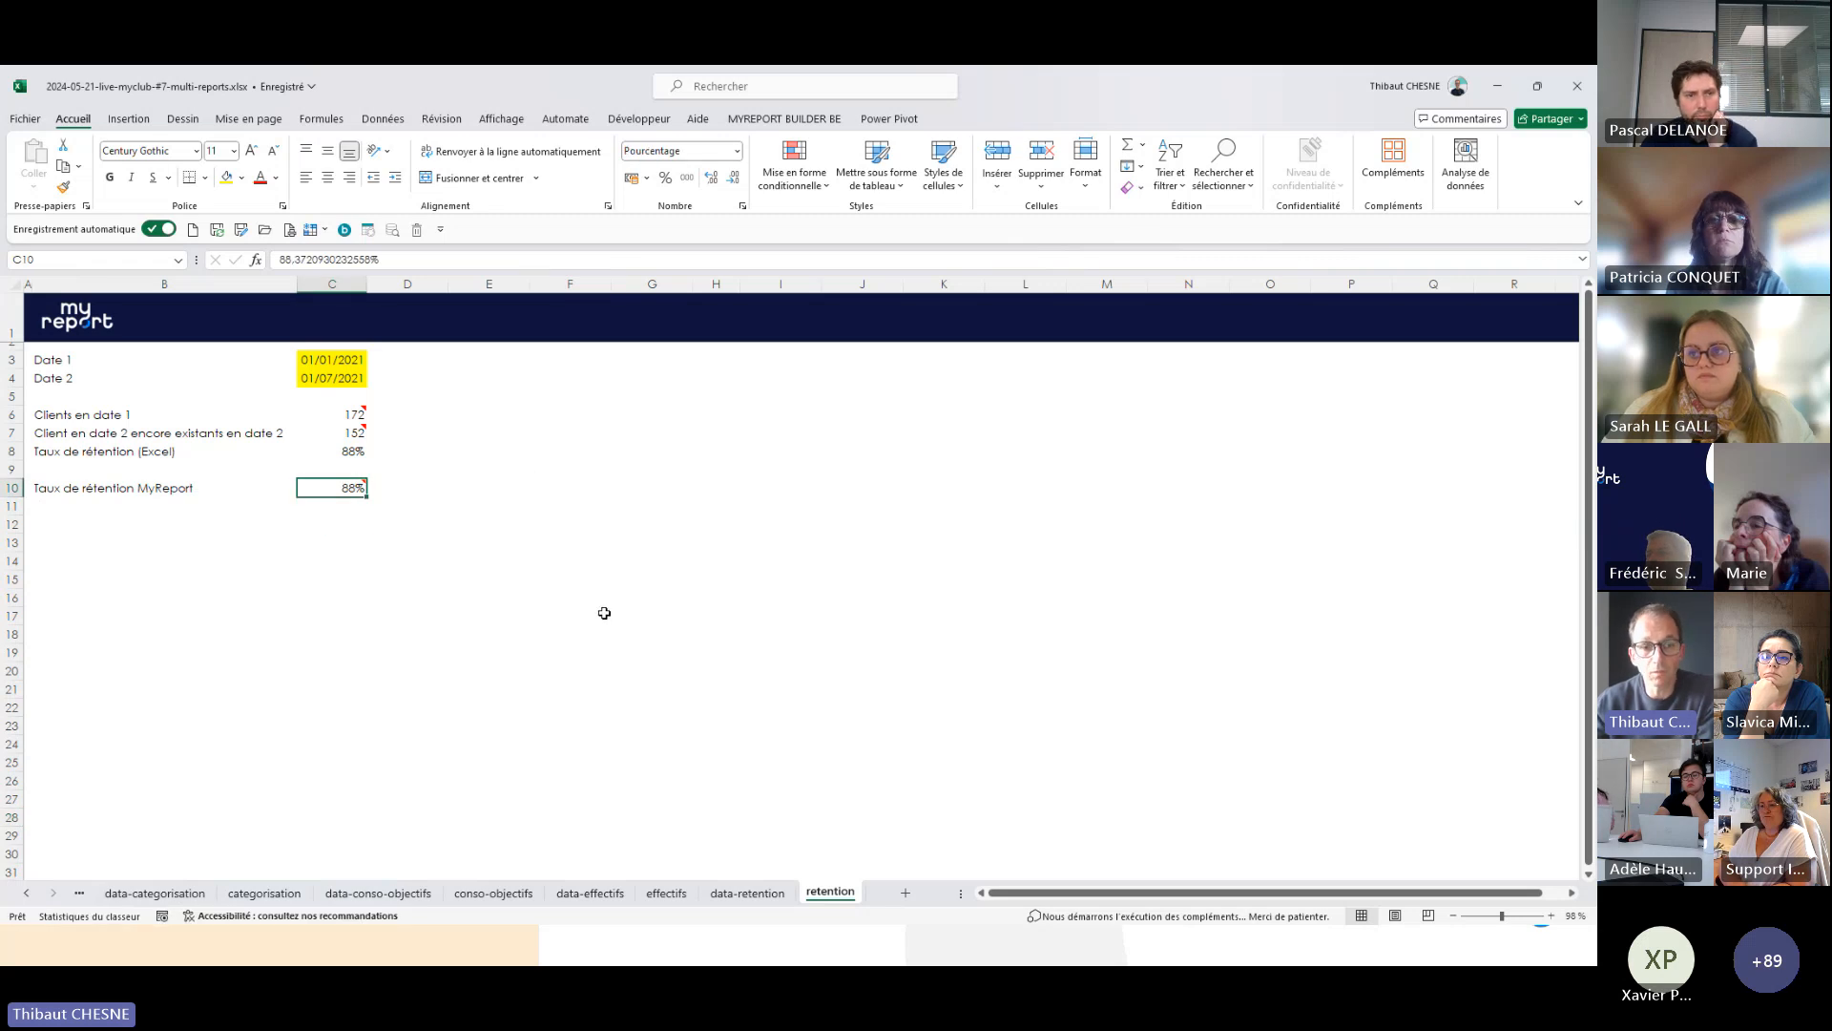
{"action": "left_click", "coordinate": [326, 362]}
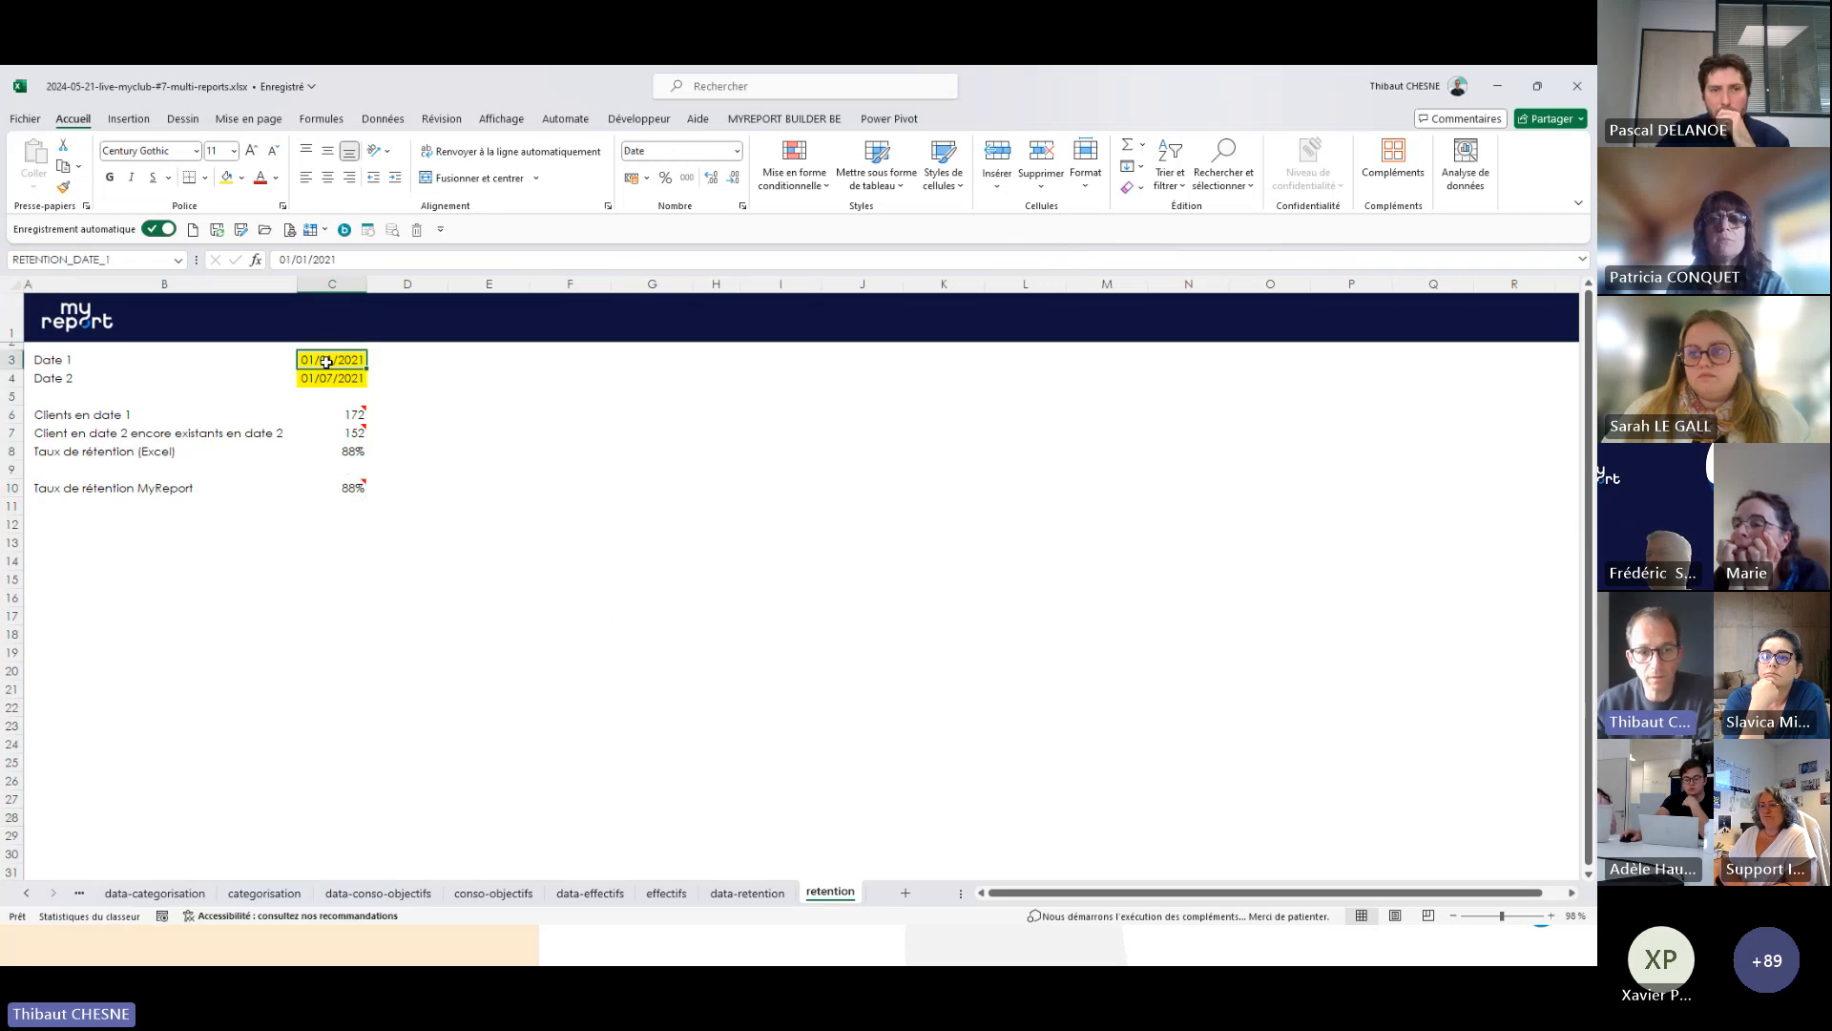
{"action": "left_click", "coordinate": [344, 379]}
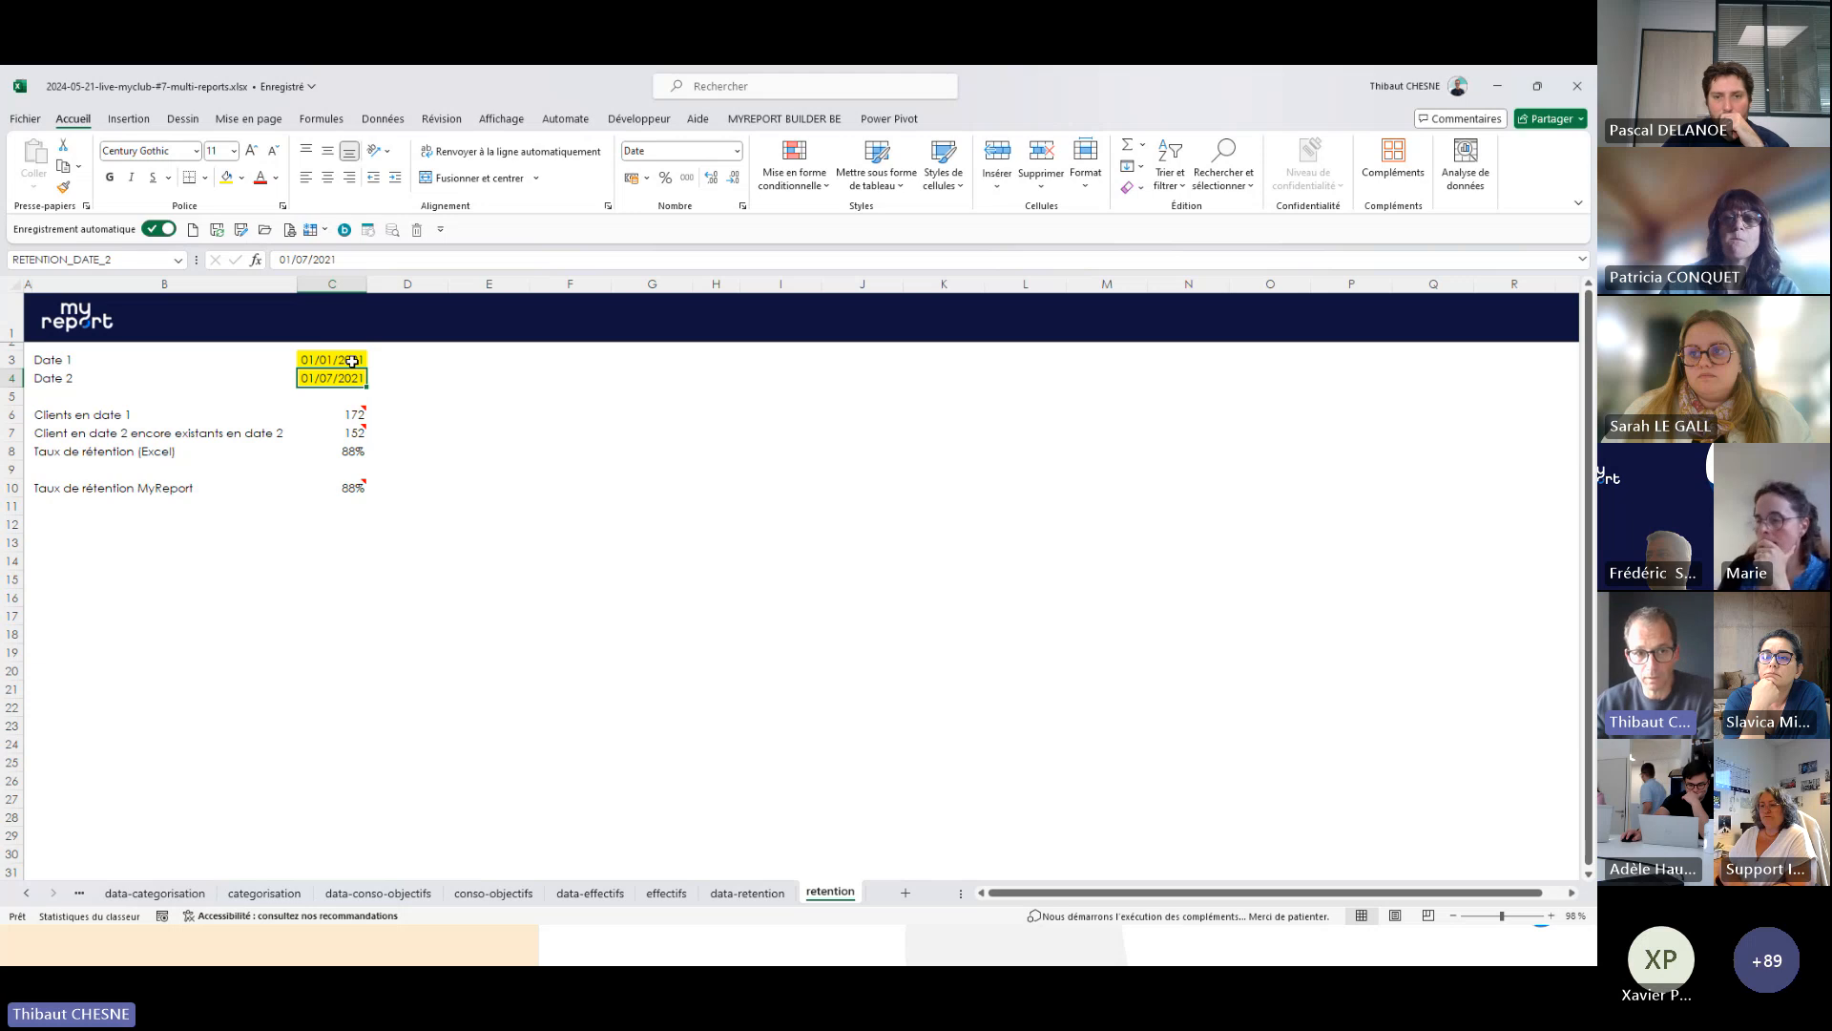
{"action": "left_click", "coordinate": [329, 360]}
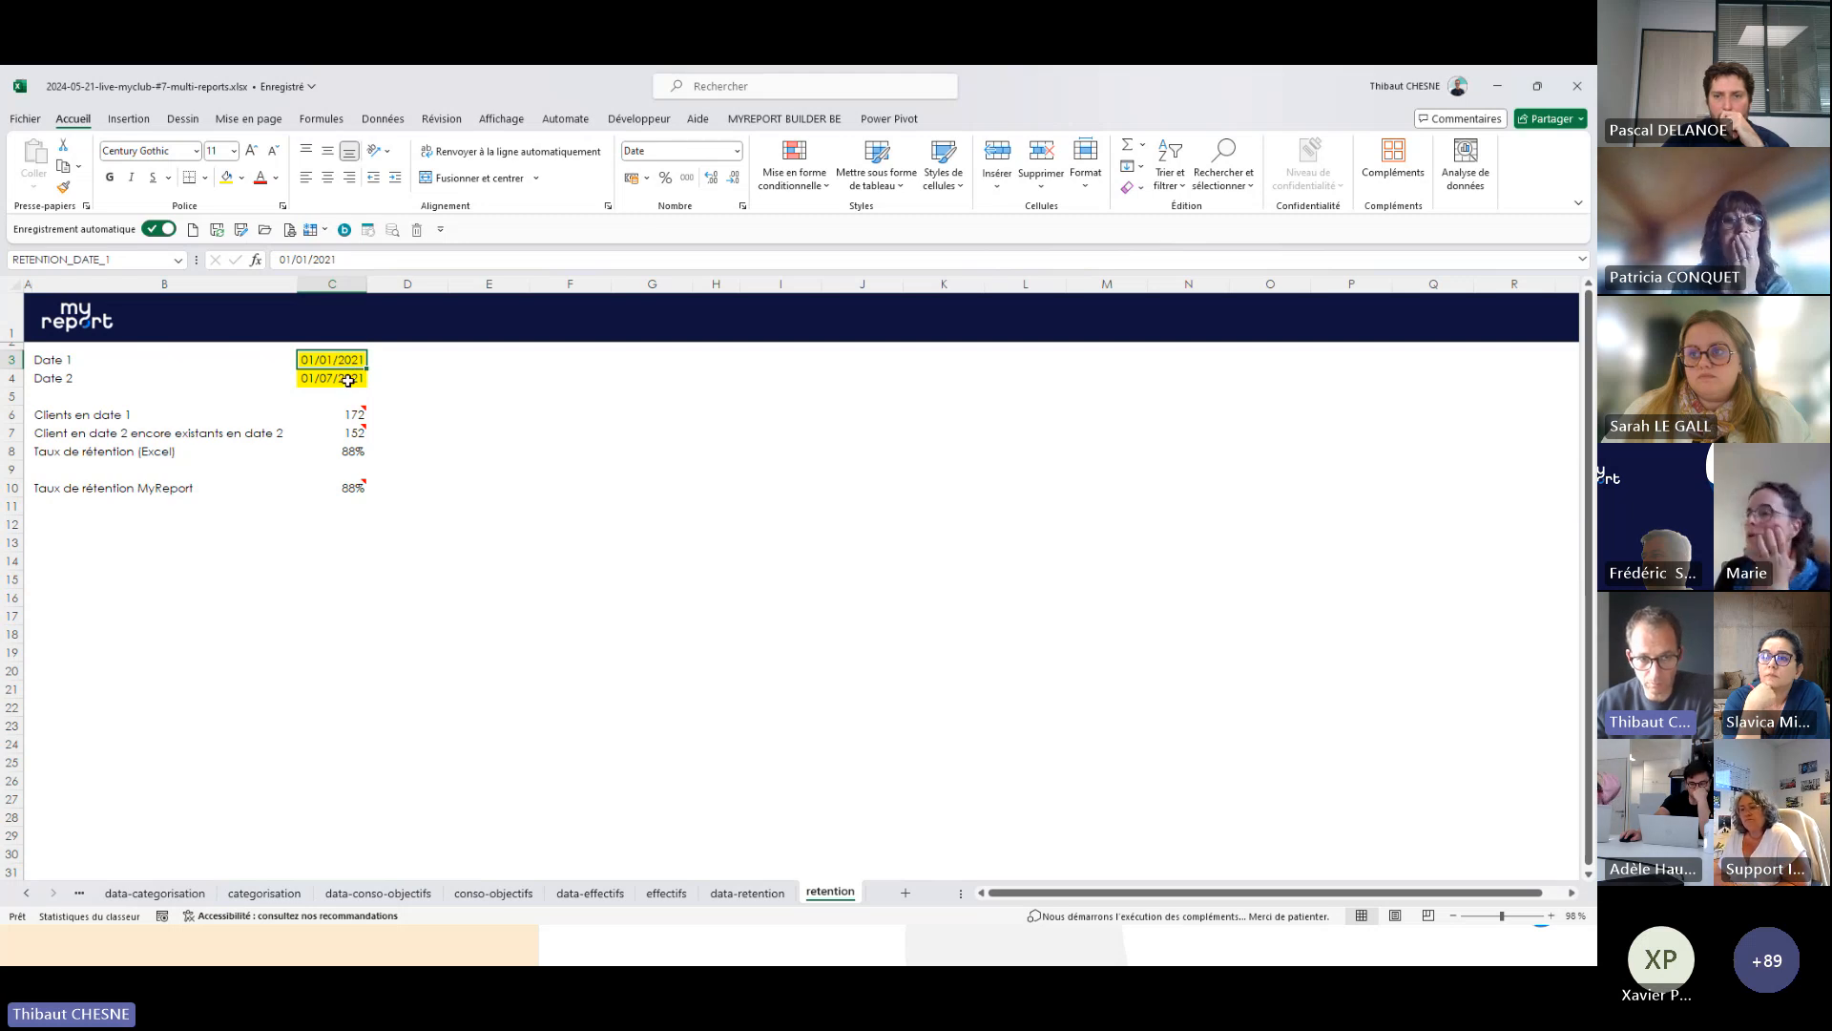
- Load the Clients en date 1 report into MyReport Builder in place of the current multi-report, and review its filters beside the sheet's dates
{"action": "left_click", "coordinate": [349, 414]}
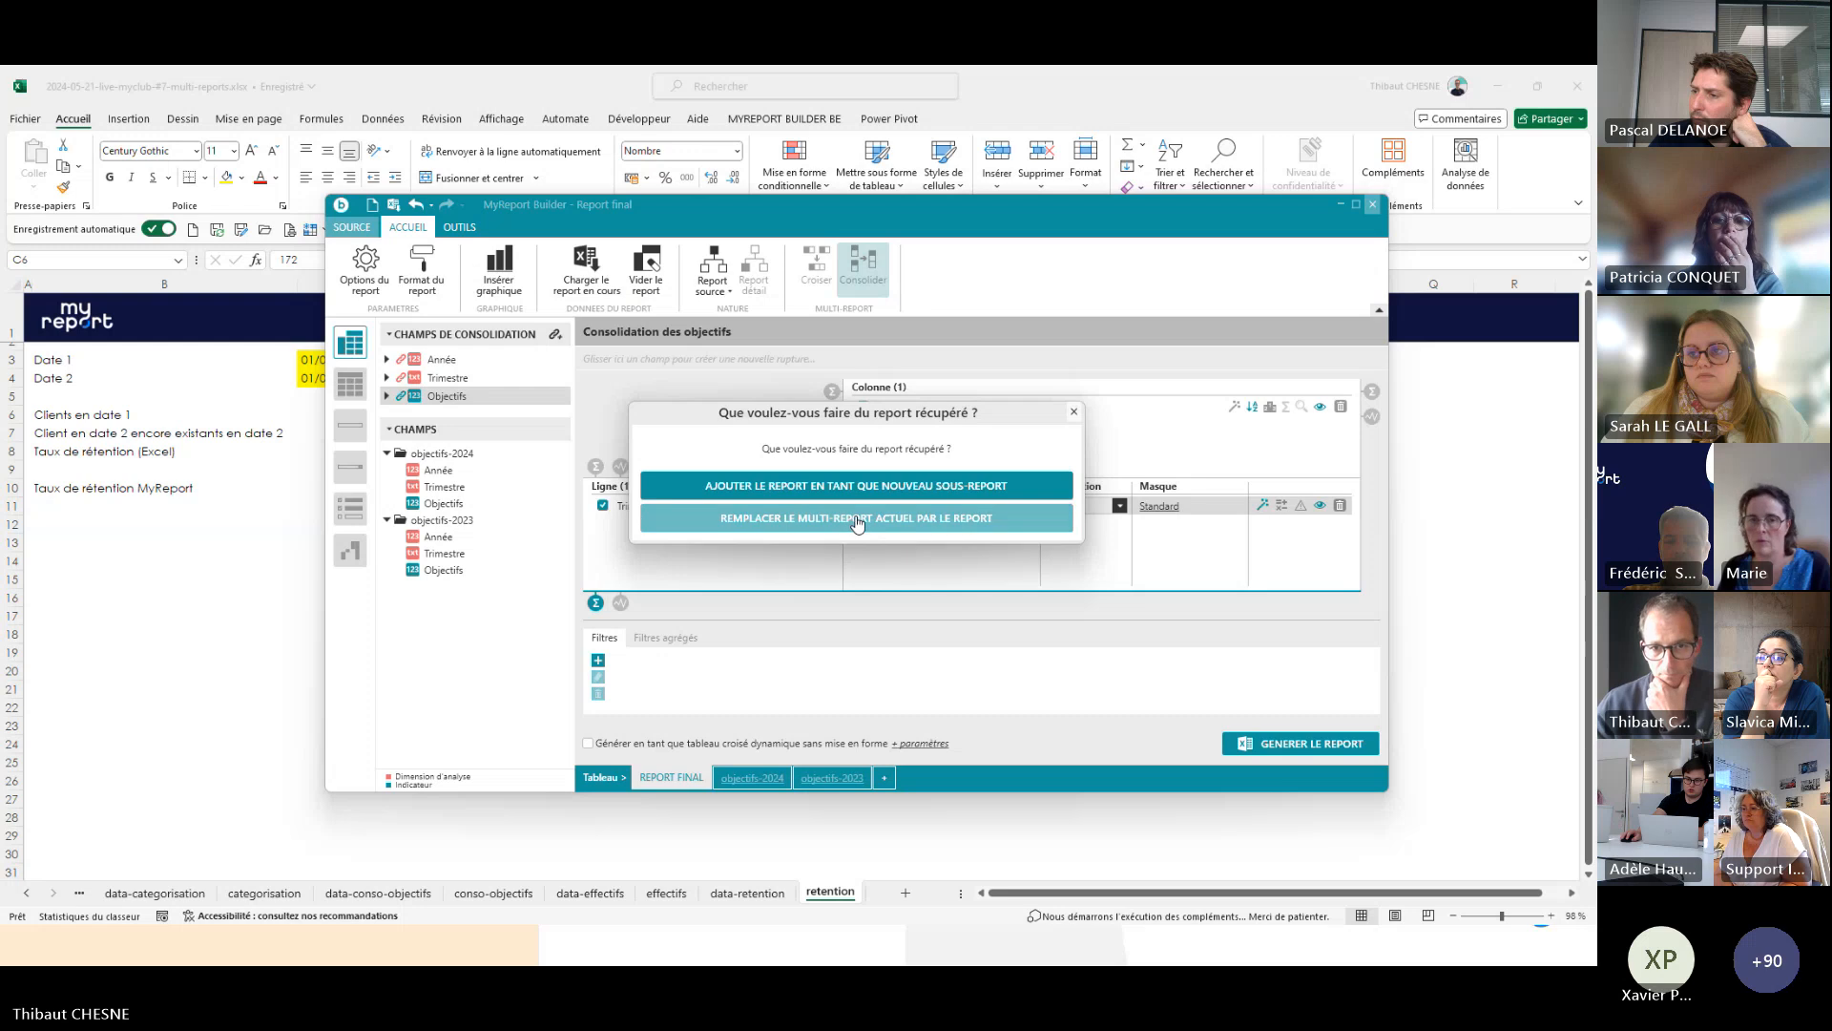
{"action": "left_click", "coordinate": [857, 520]}
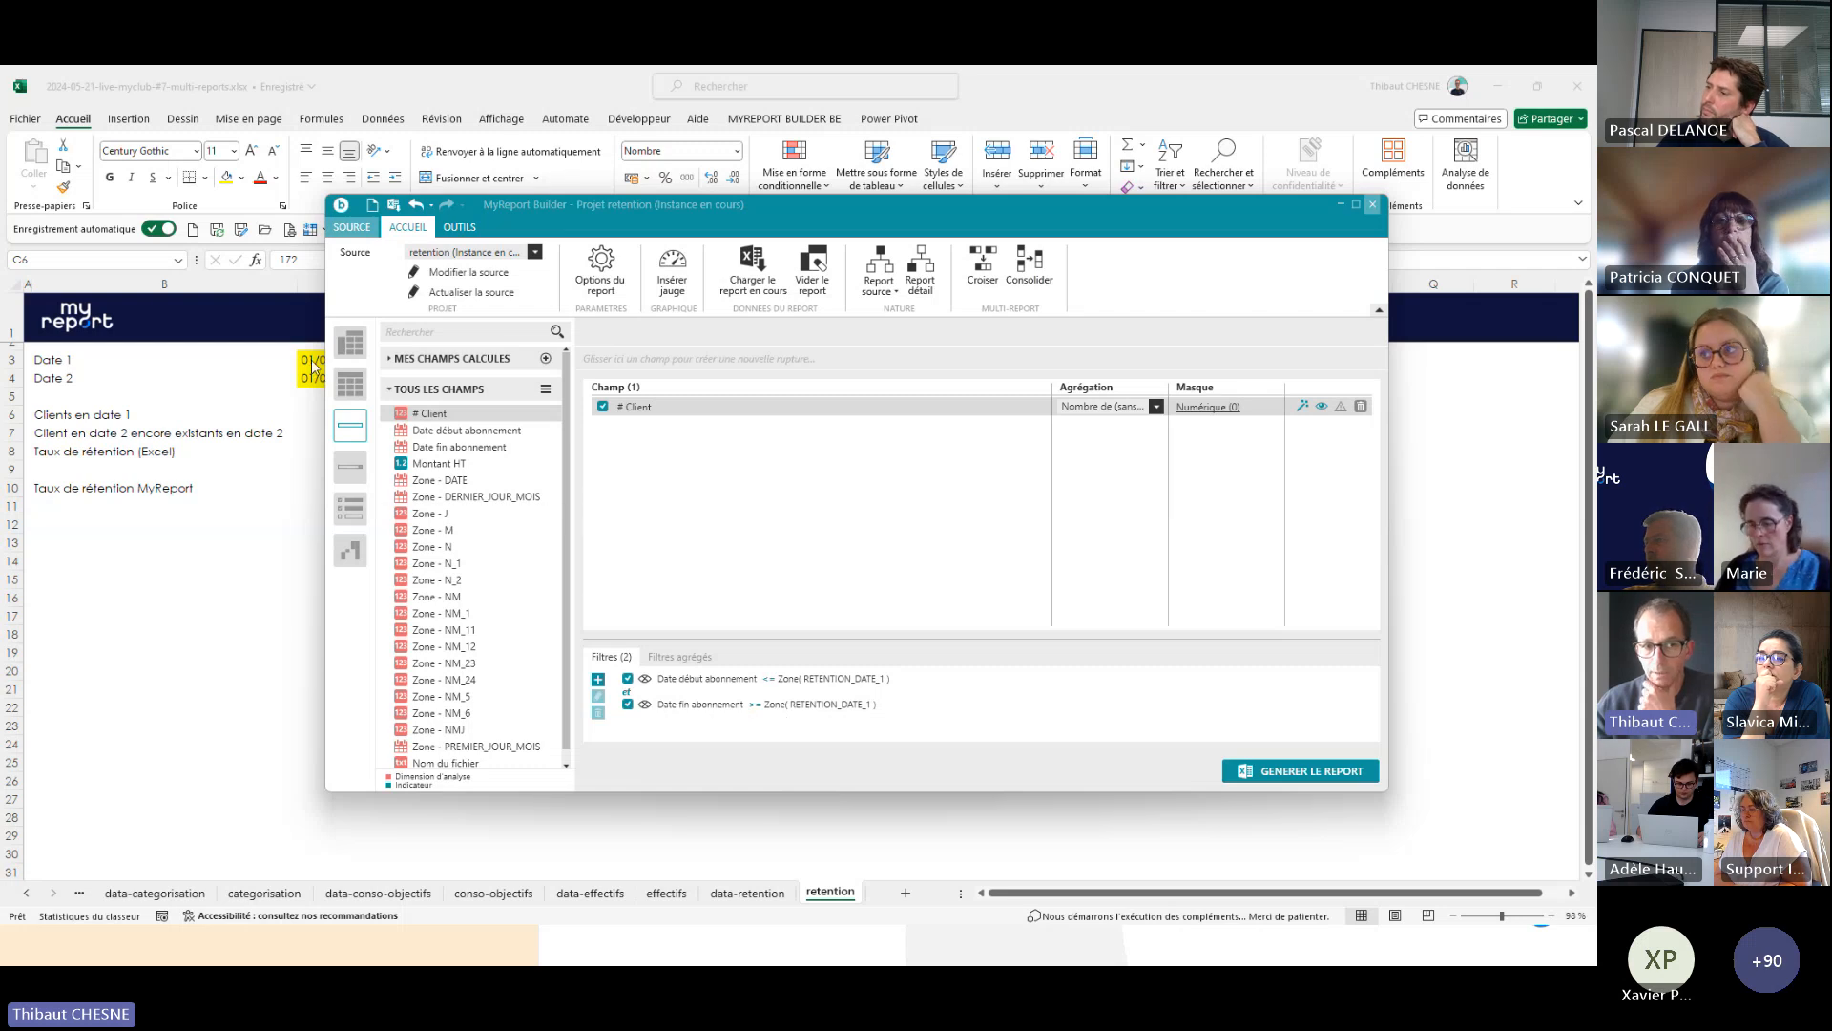
{"action": "left_click_drag", "start_coordinate": [562, 223], "coordinate": [710, 233]}
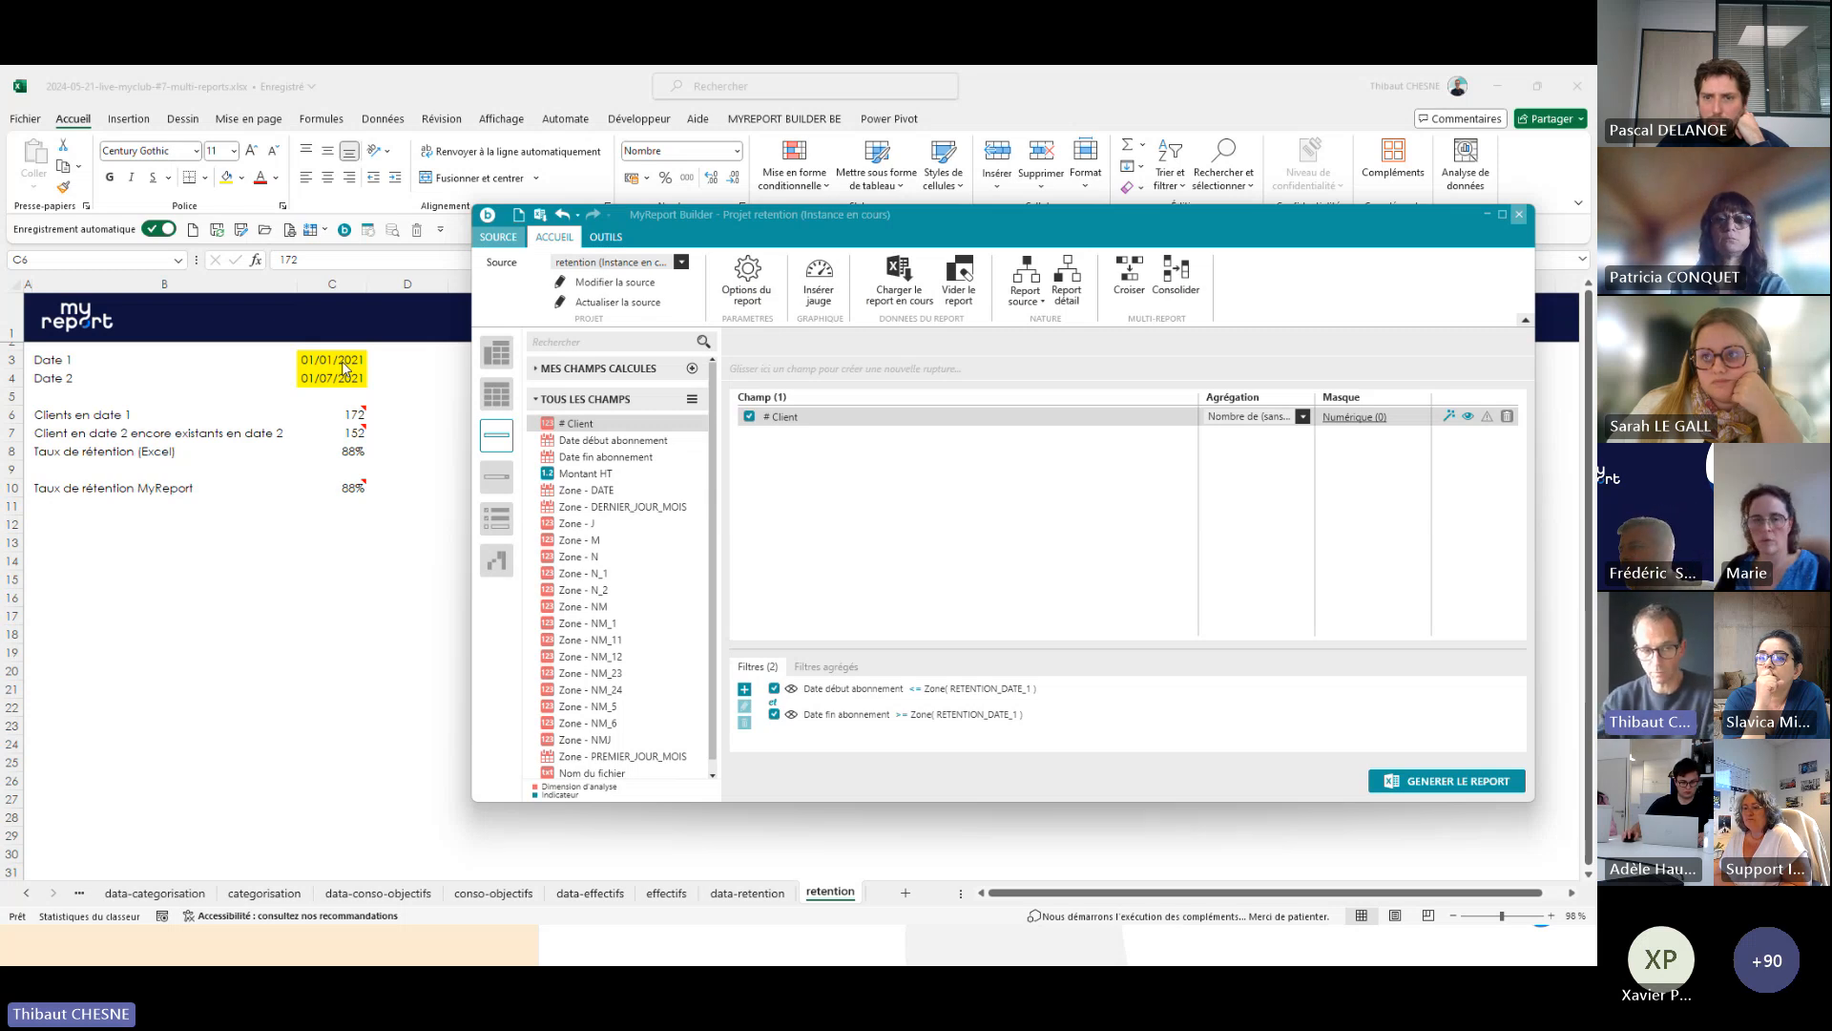
{"action": "left_click", "coordinate": [349, 420]}
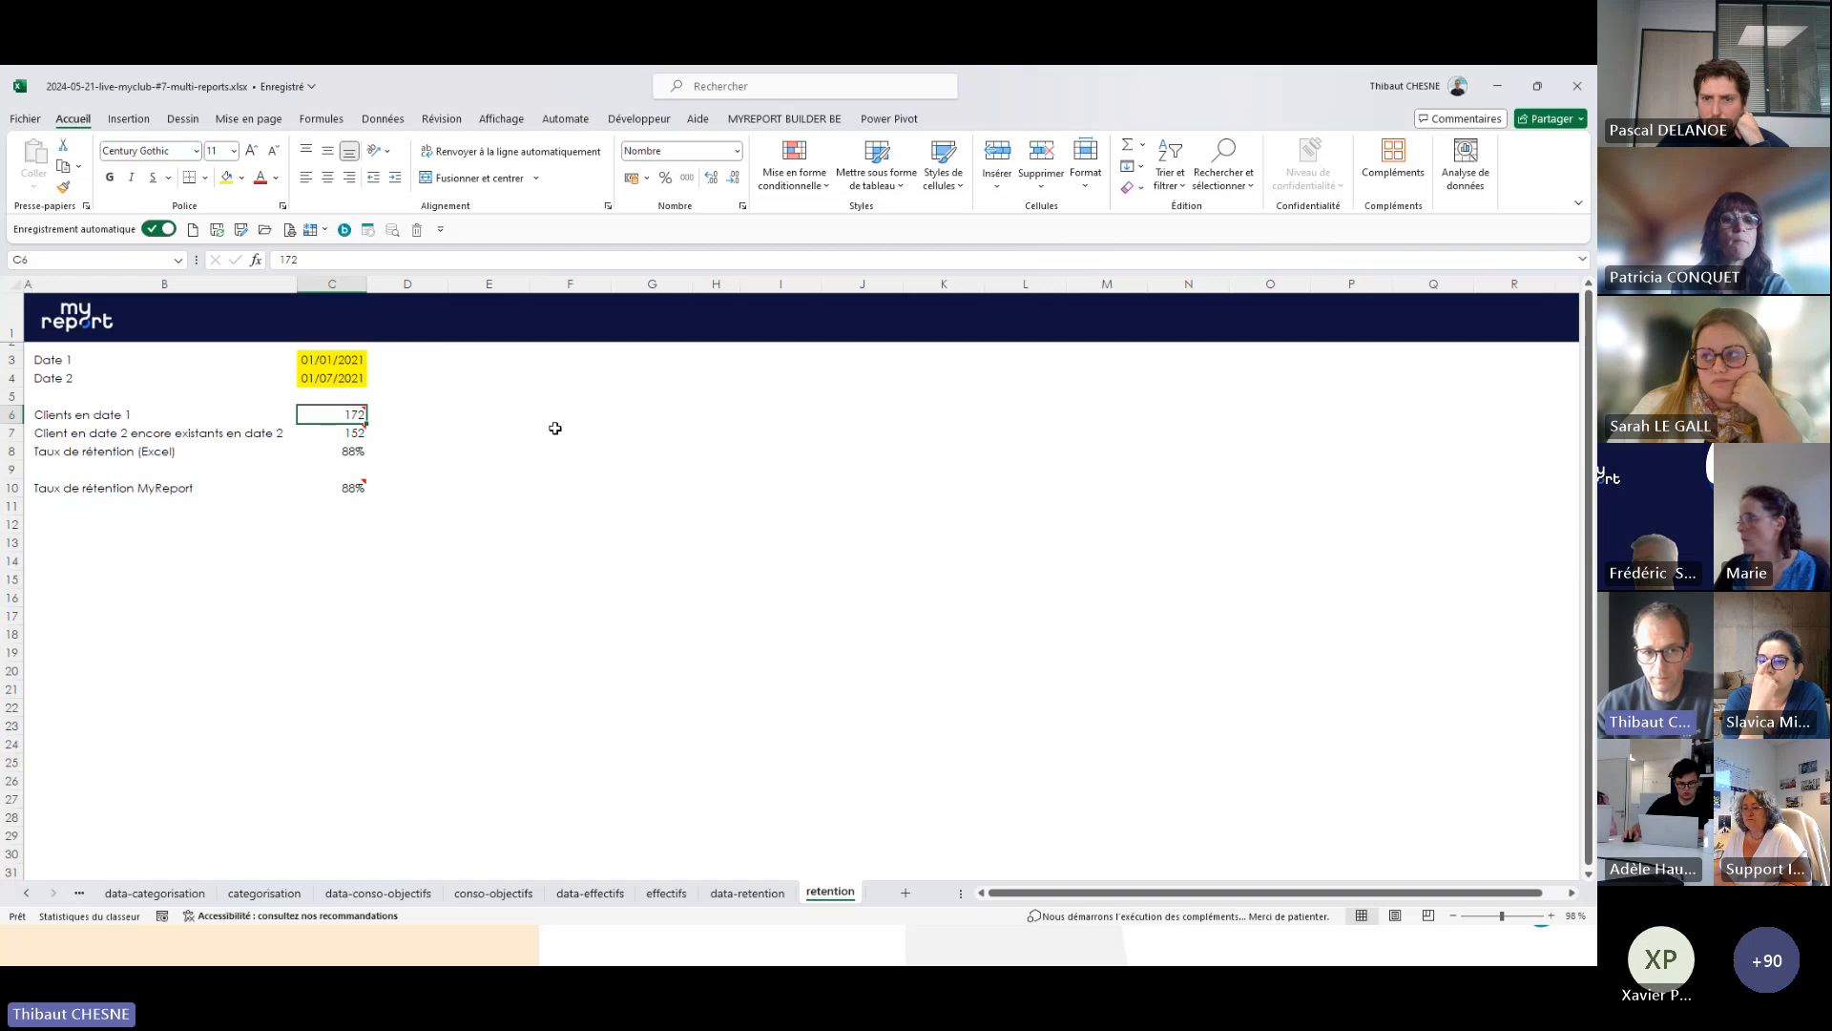
- Load the report for clients still existing on date 2 and review its date1 and date2 sub-reports and final report filters
{"action": "key", "text": "Down"}
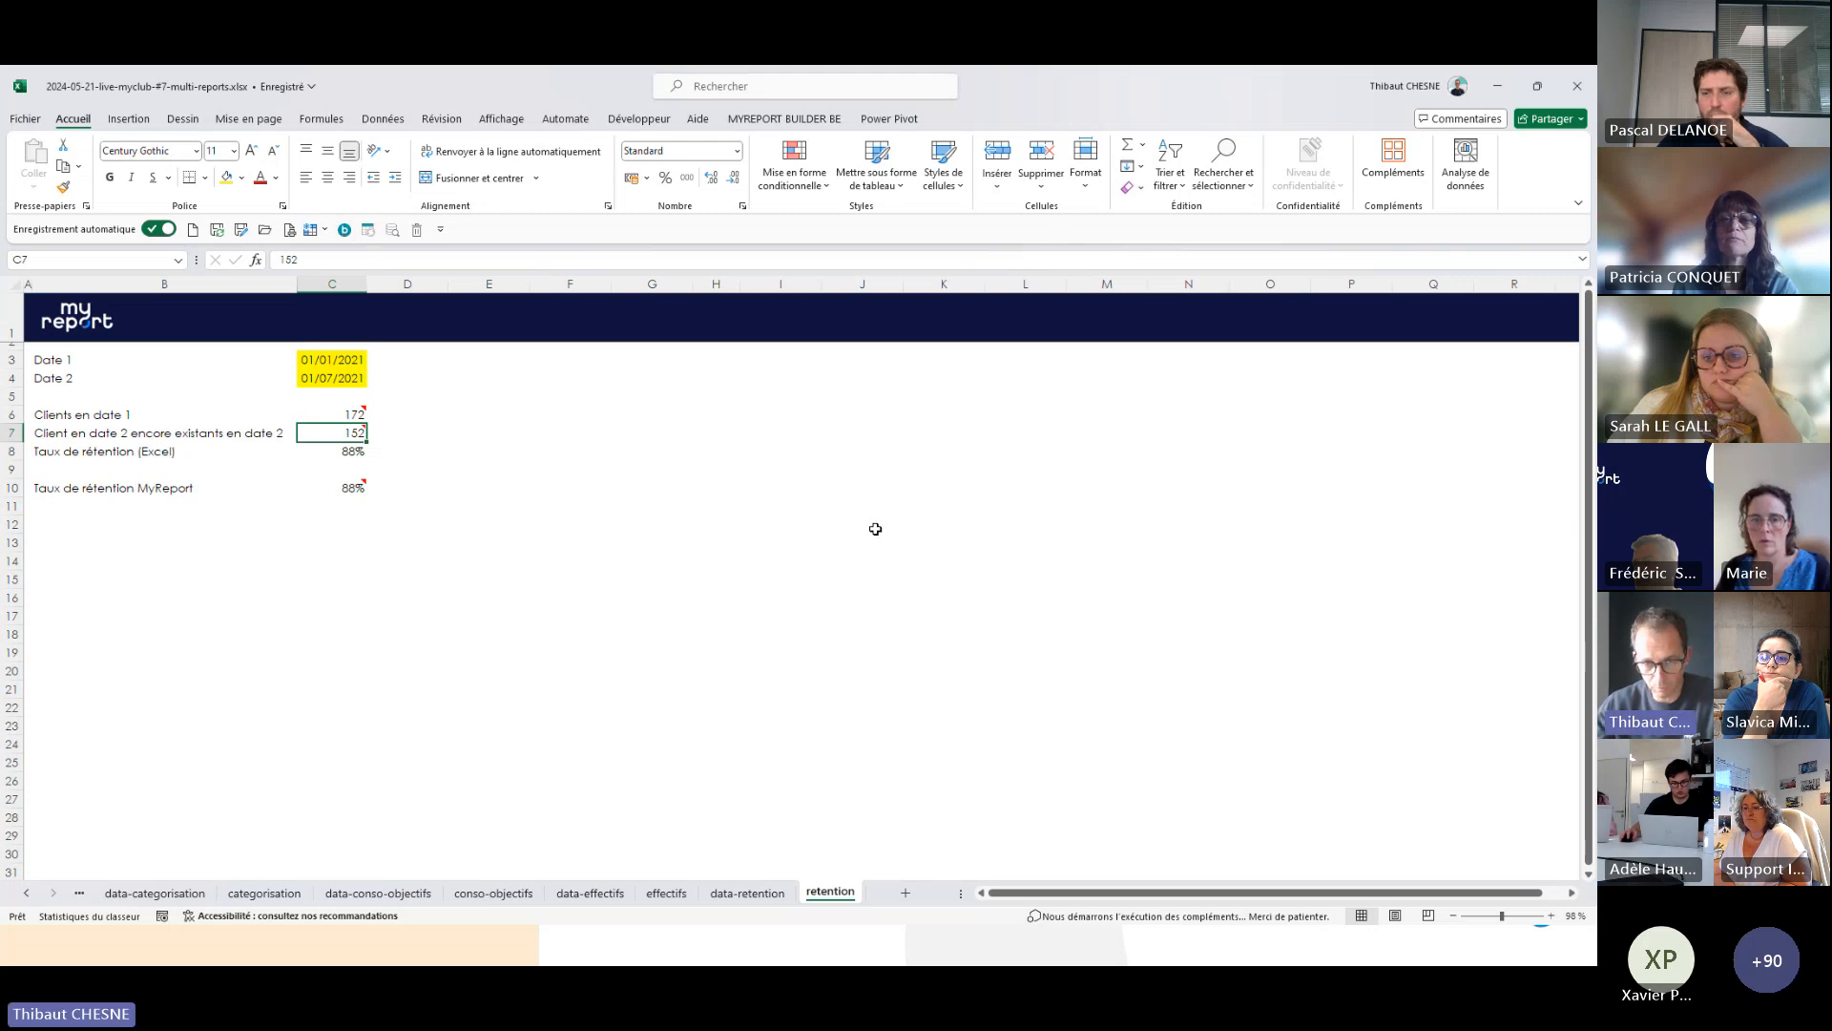
{"action": "key", "text": "alt+Tab"}
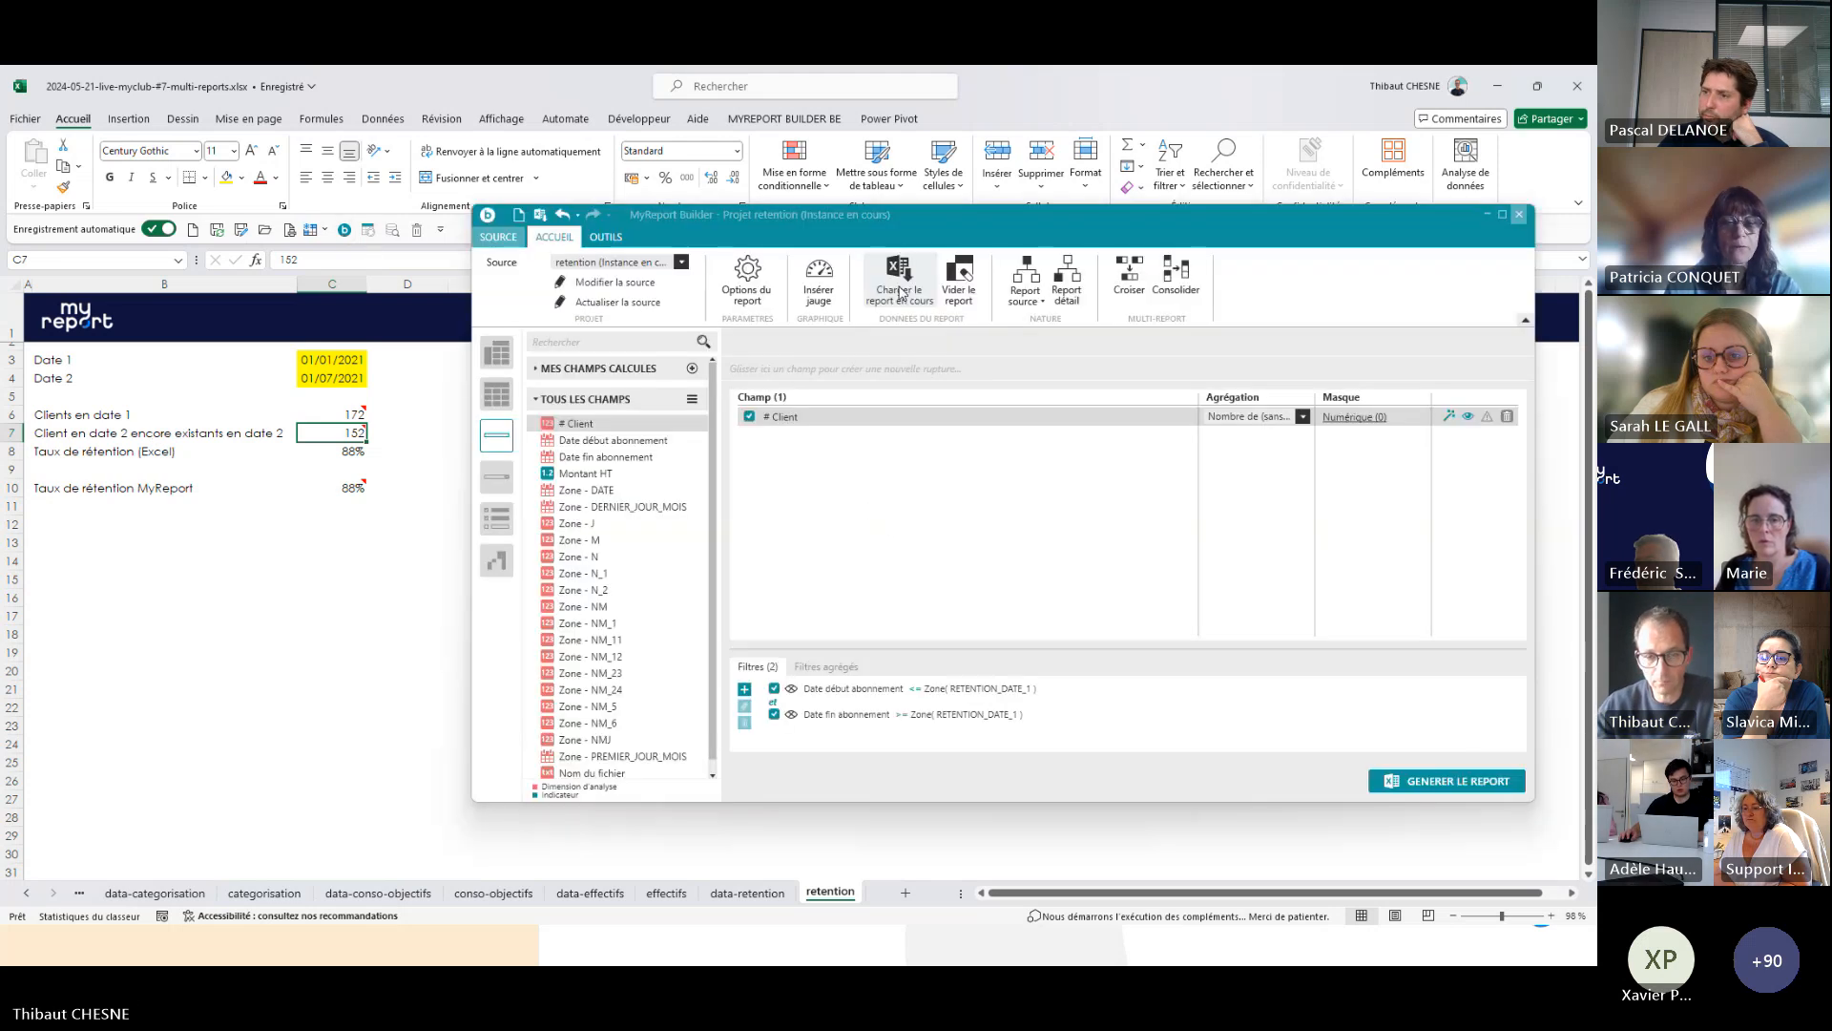
{"action": "left_click", "coordinate": [901, 291]}
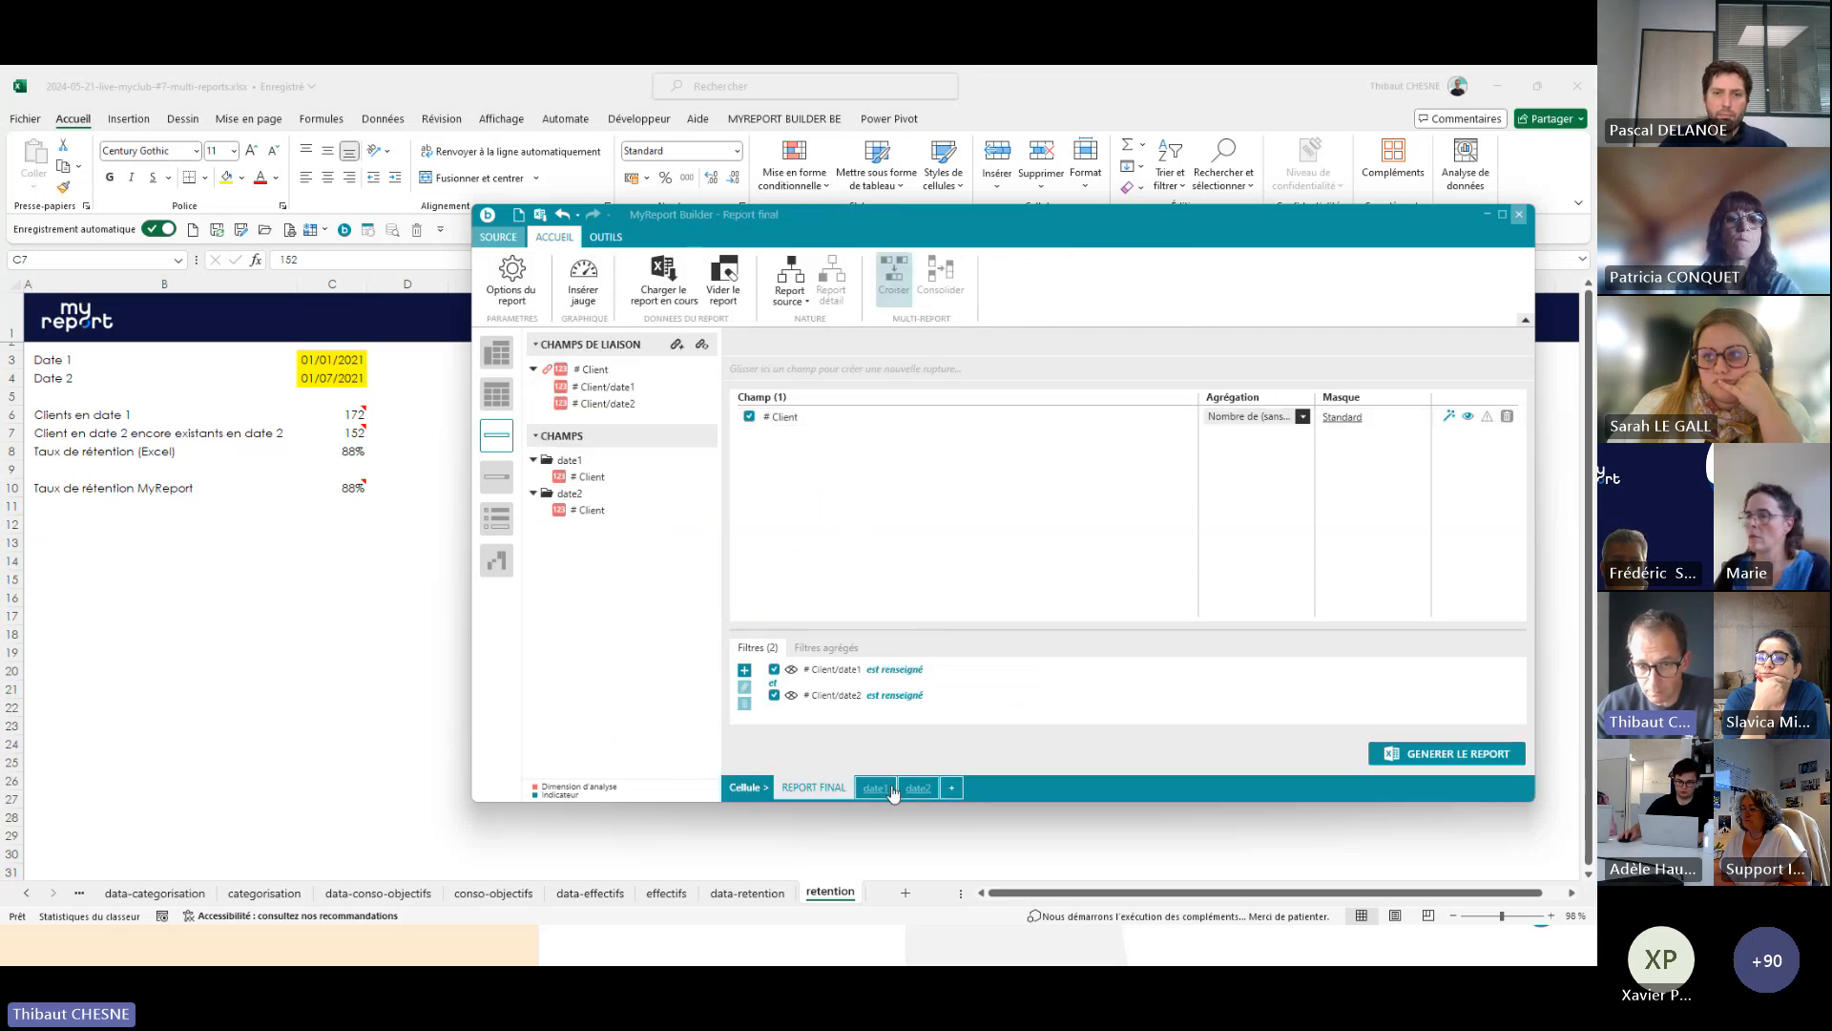
{"action": "left_click", "coordinate": [891, 790]}
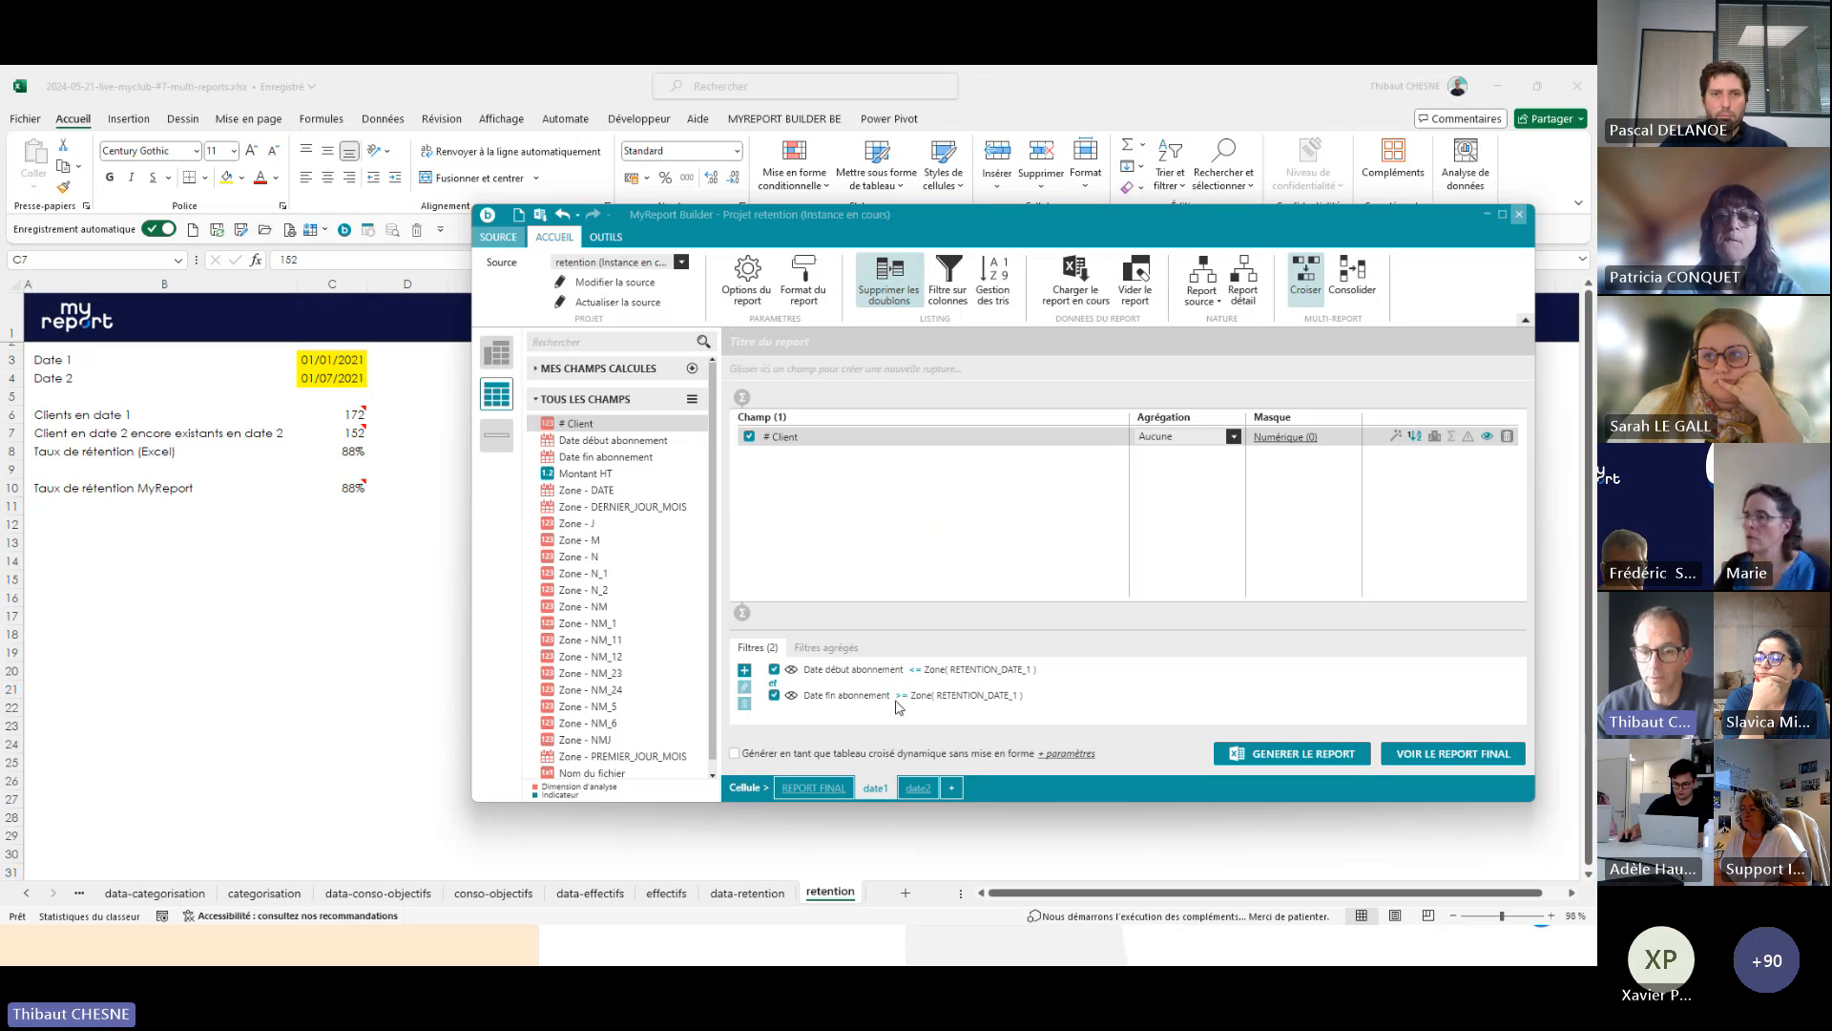
{"action": "left_click", "coordinate": [919, 788]}
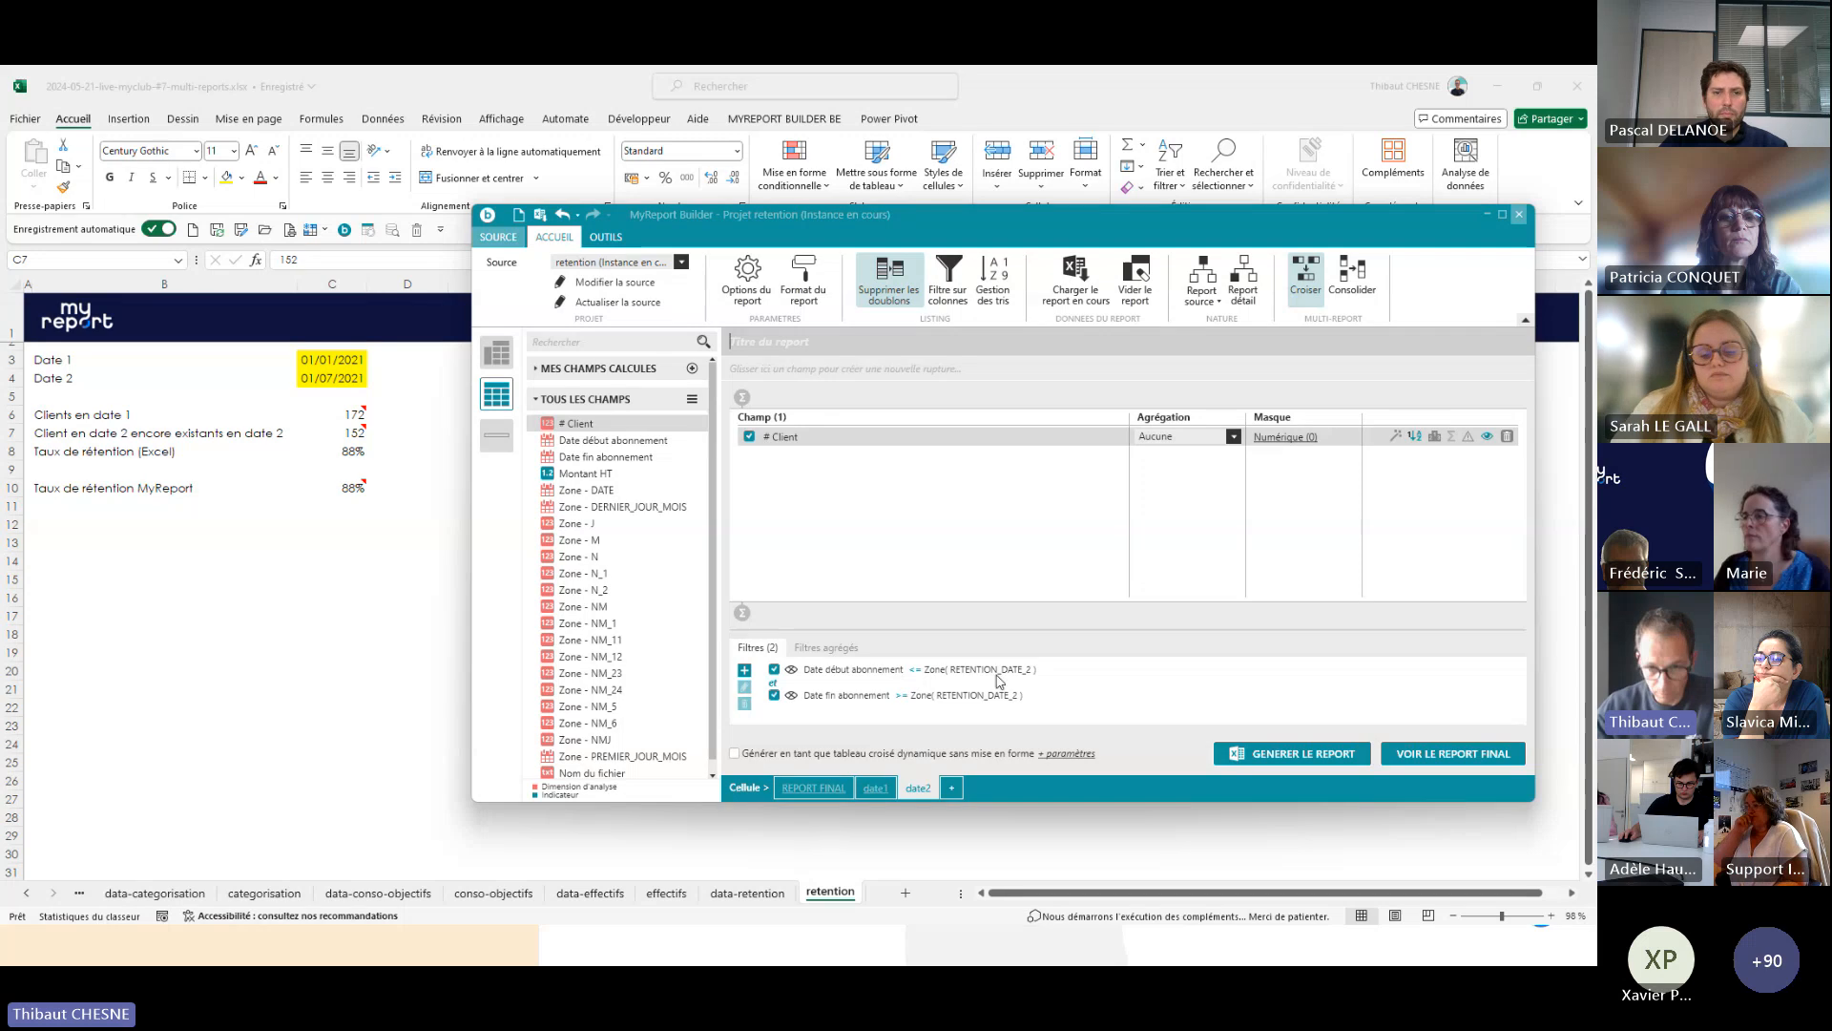
{"action": "left_click", "coordinate": [812, 790]}
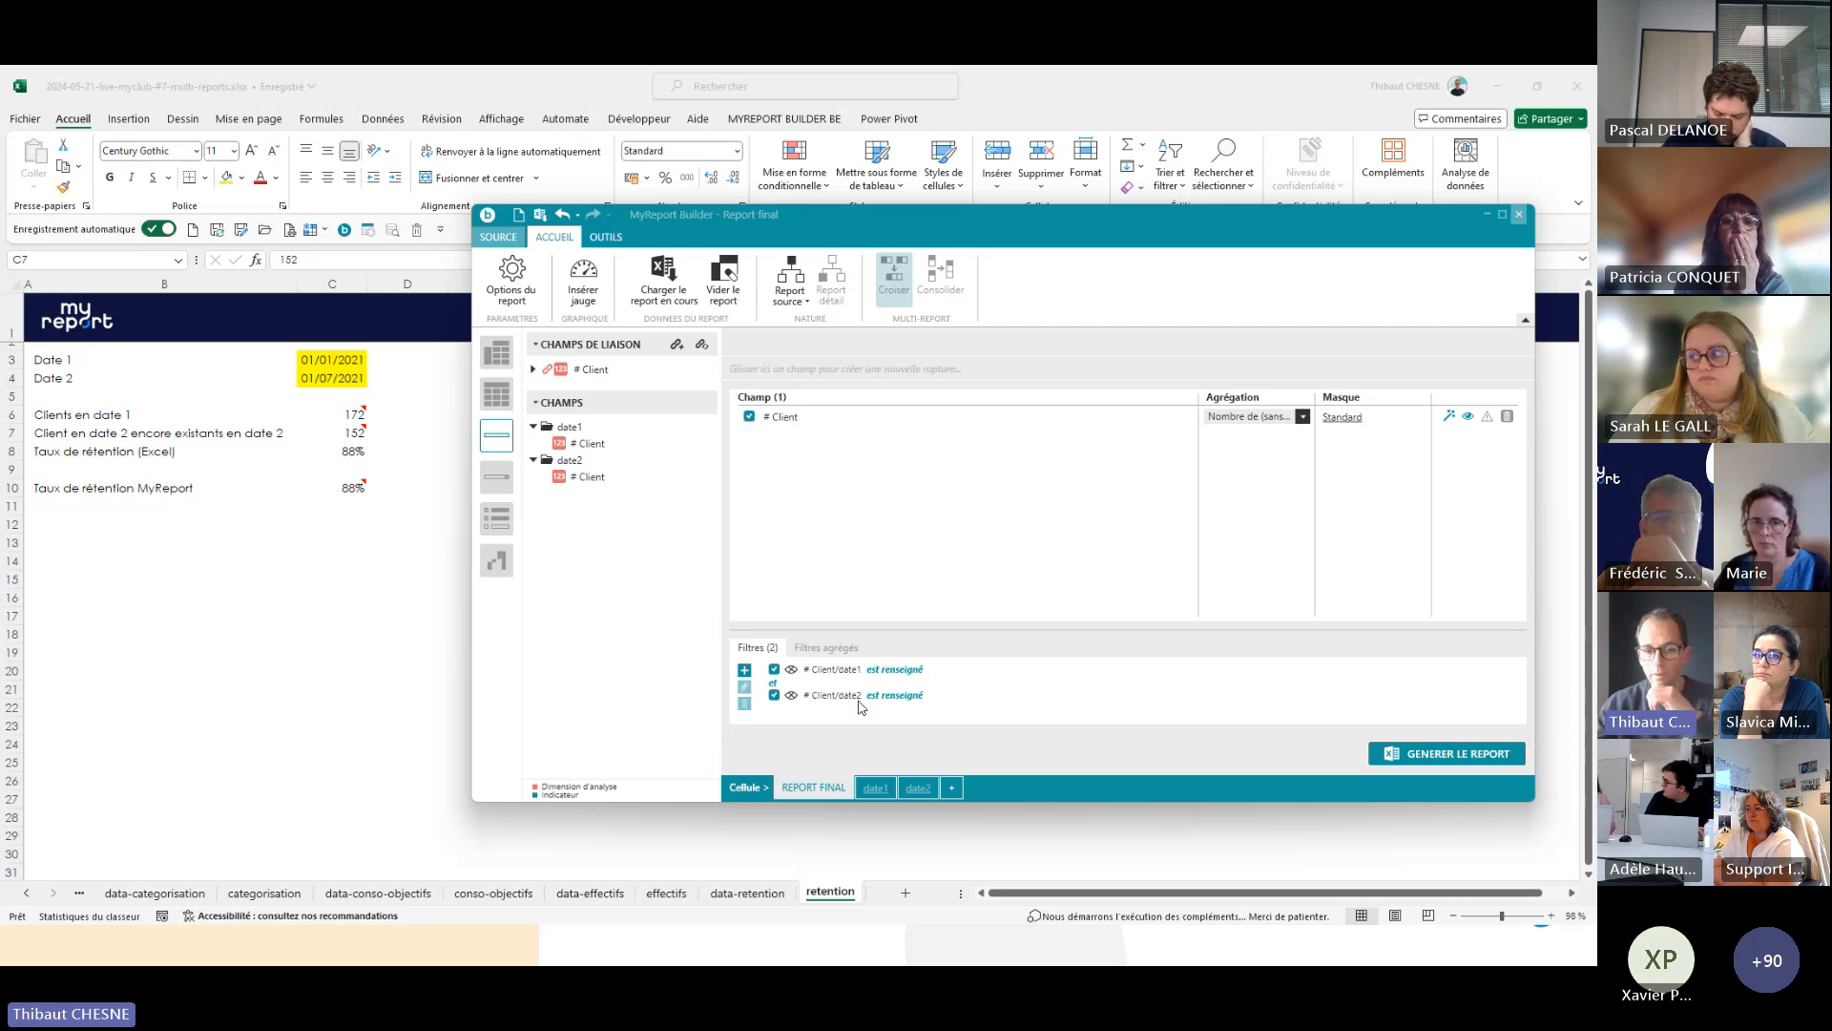
- Check the Excel retention rate formula, and review the date1, date2 and final reports behind the Taux de rétention MyReport cell
{"action": "left_click", "coordinate": [357, 454]}
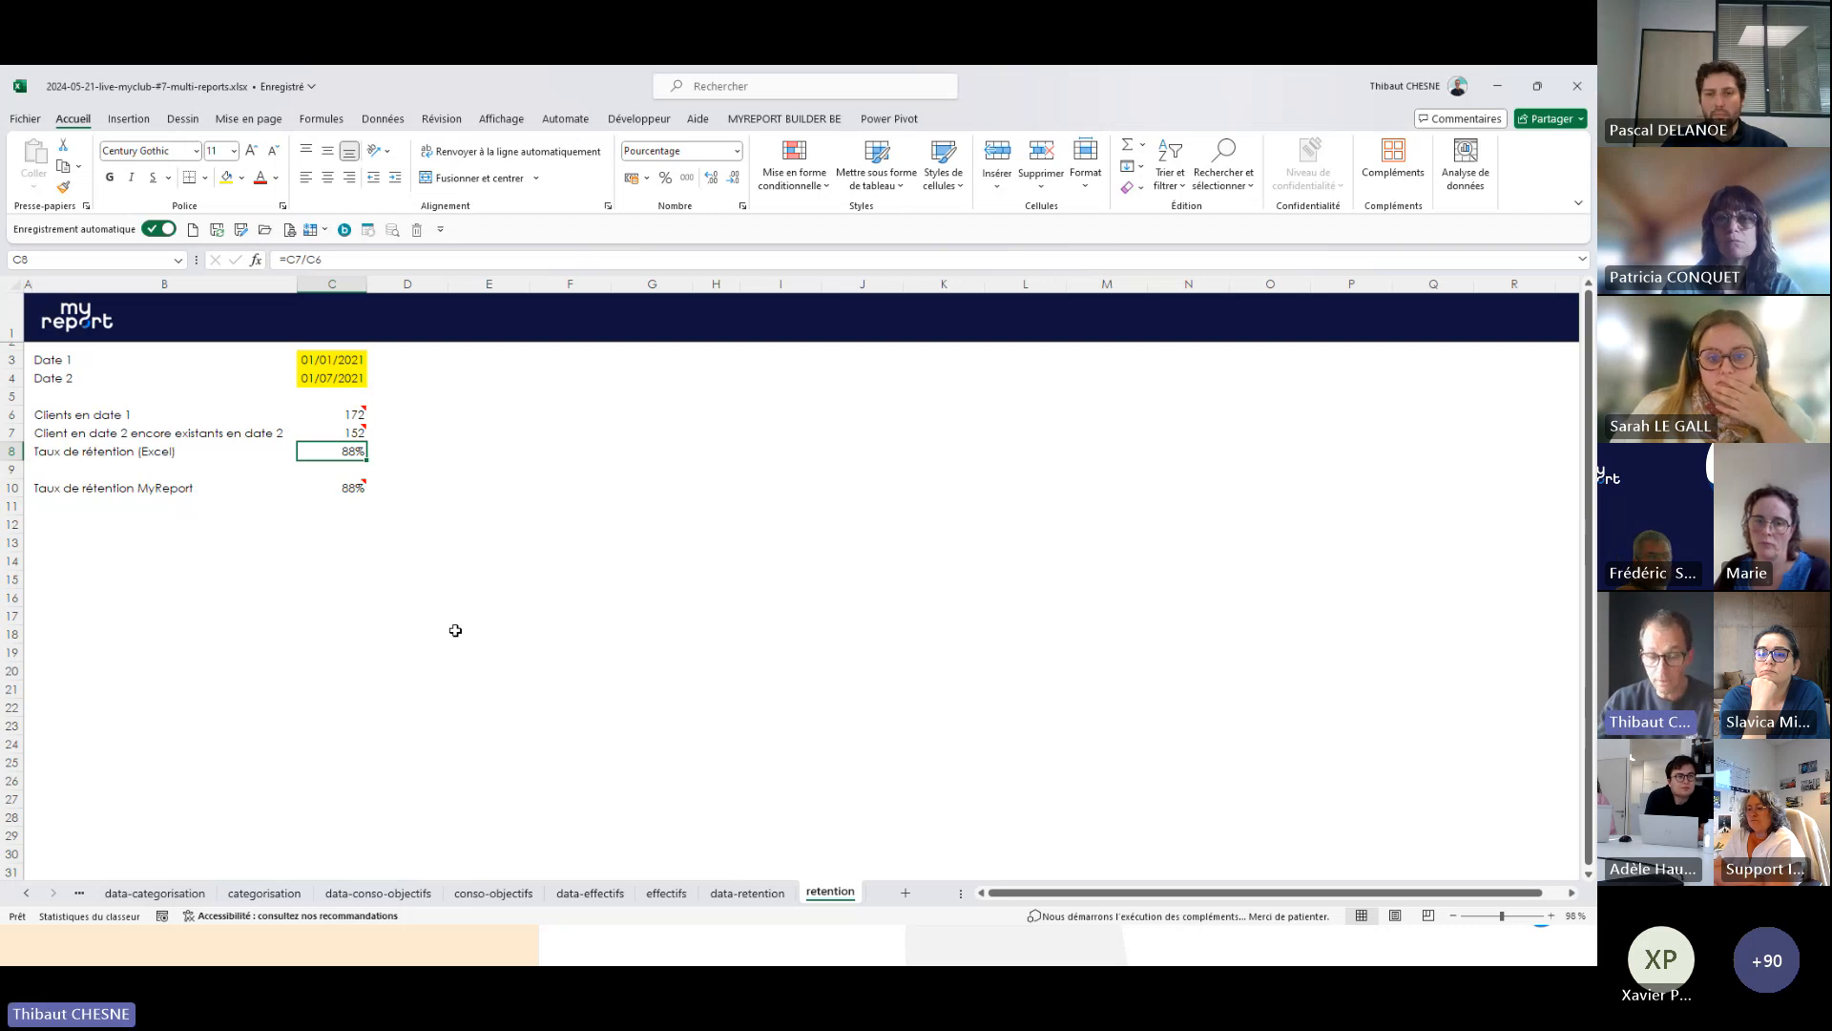
{"action": "left_click", "coordinate": [339, 488]}
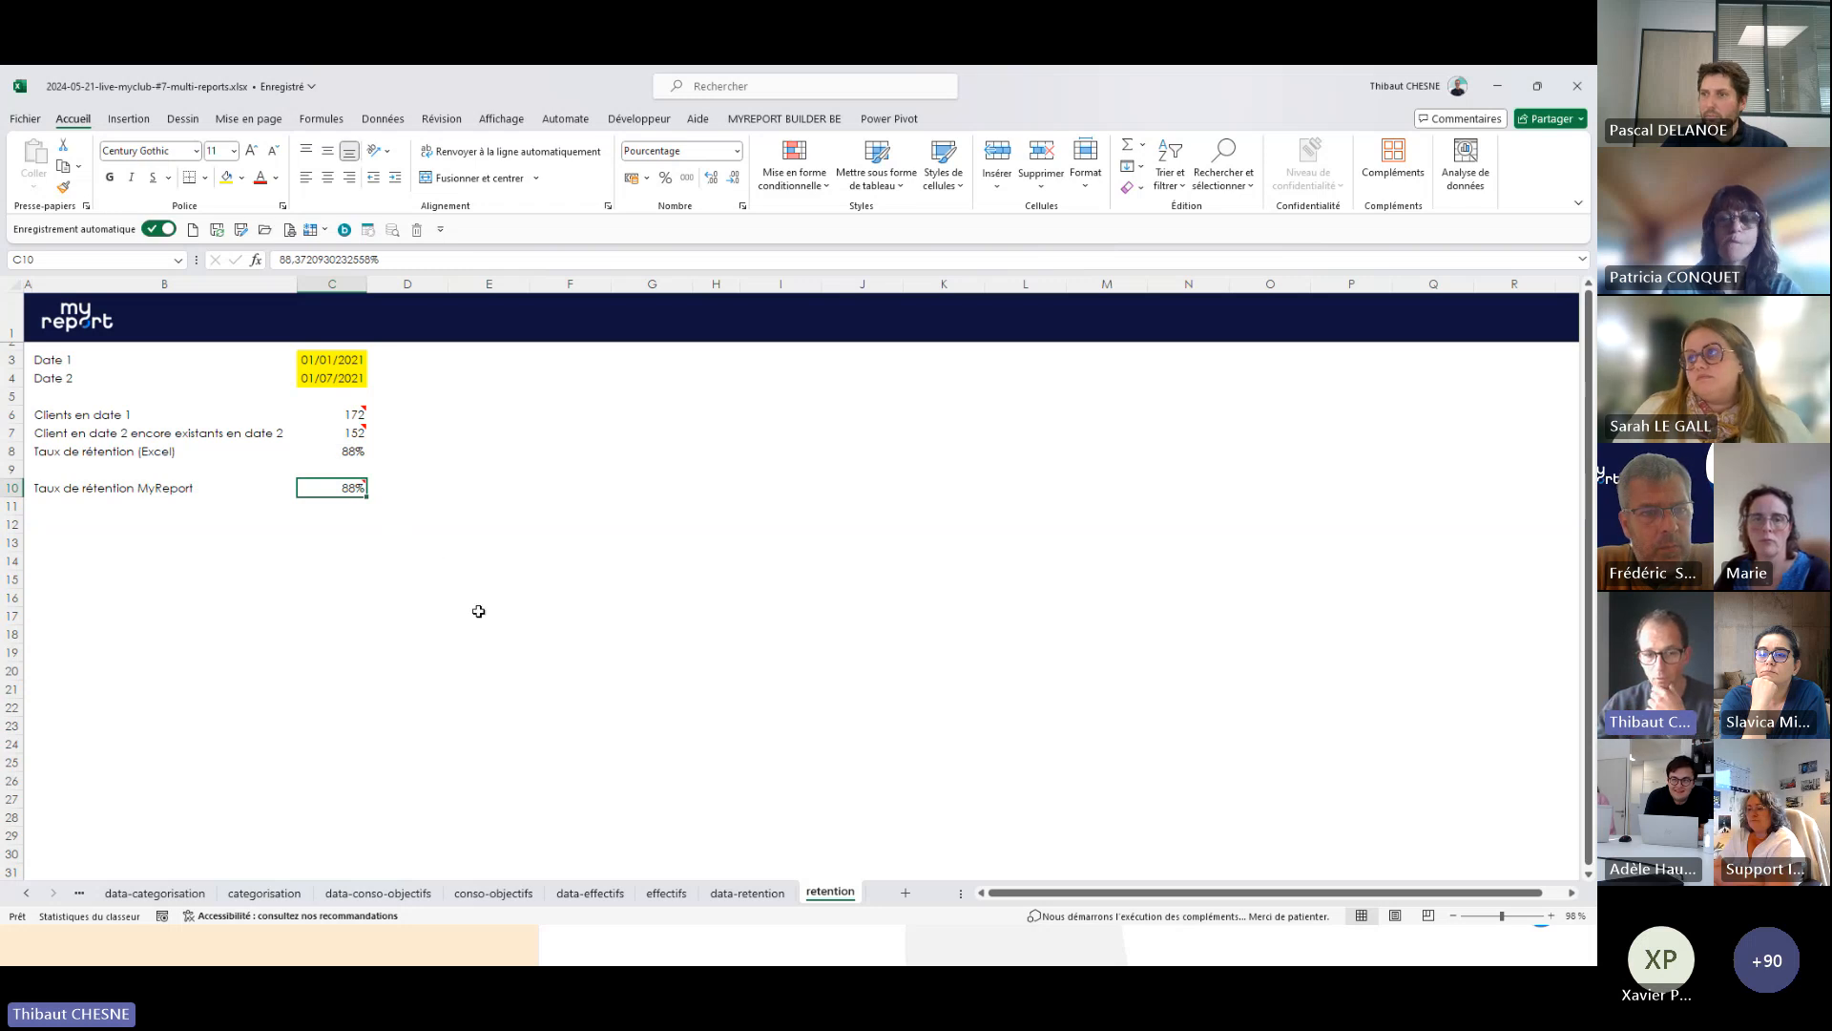
{"action": "mouse_move", "coordinate": [771, 963]}
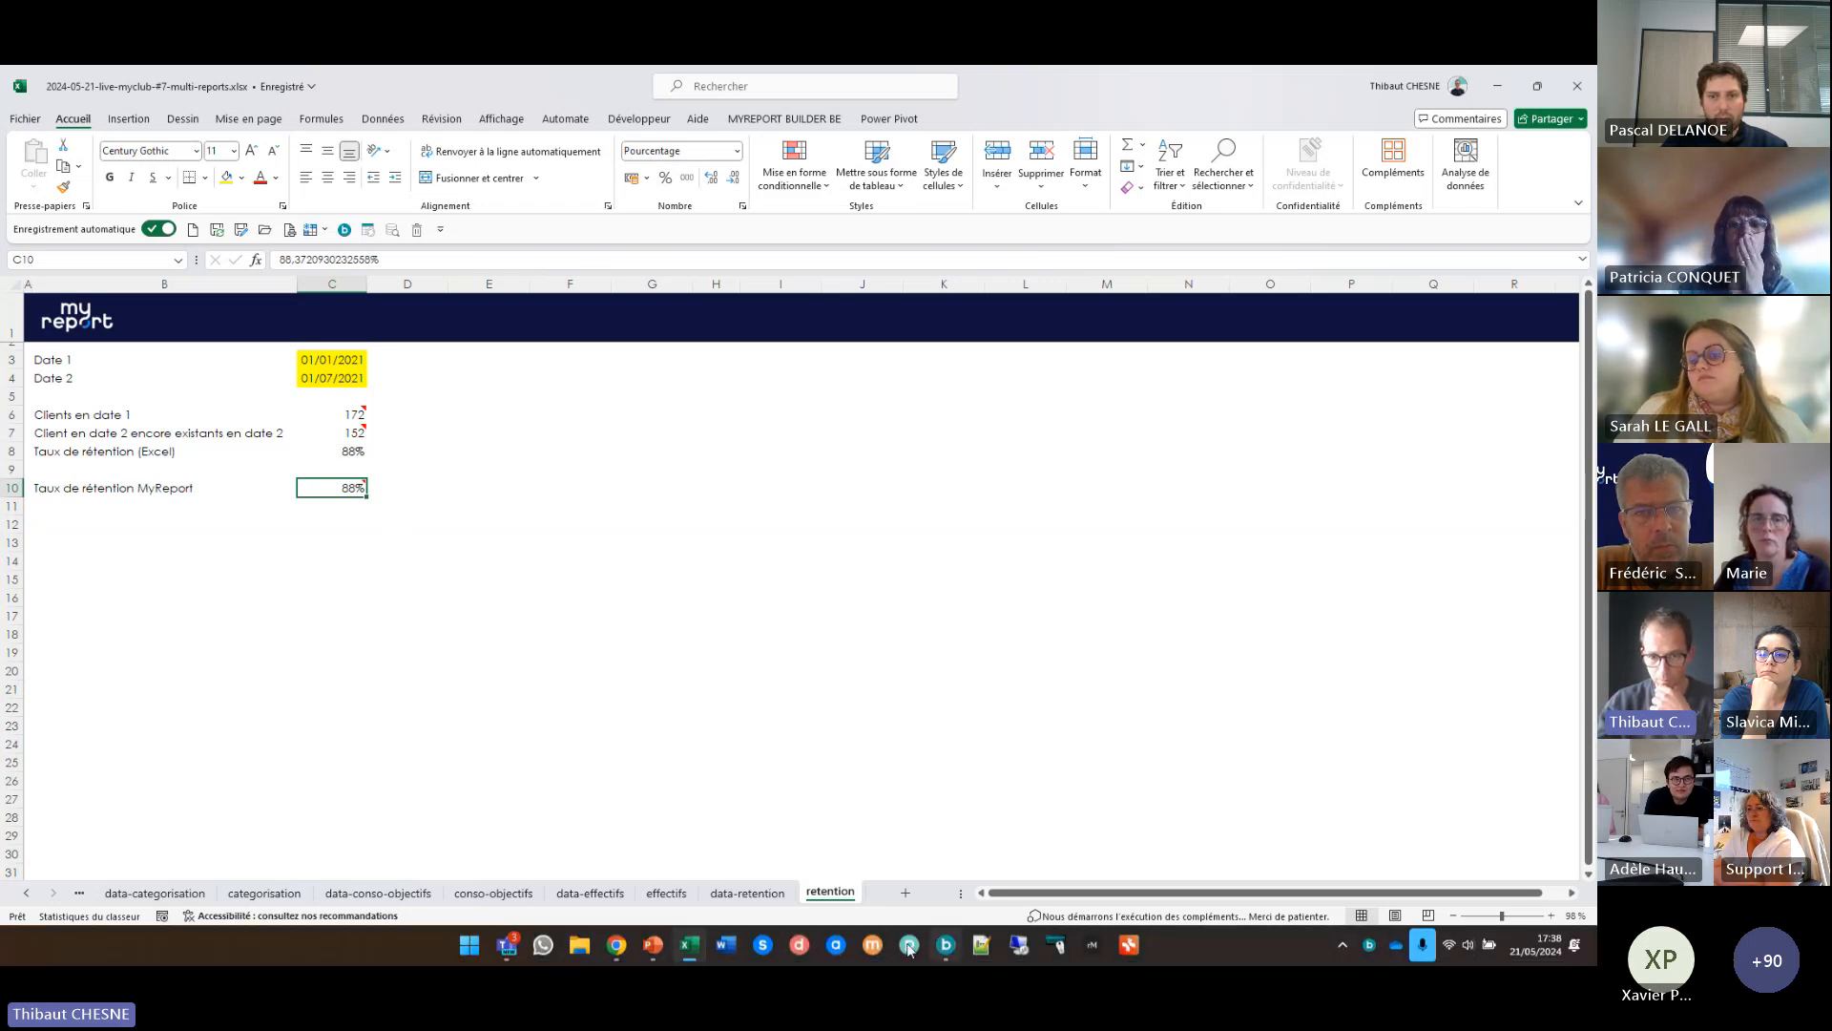
{"action": "left_click", "coordinate": [943, 945]}
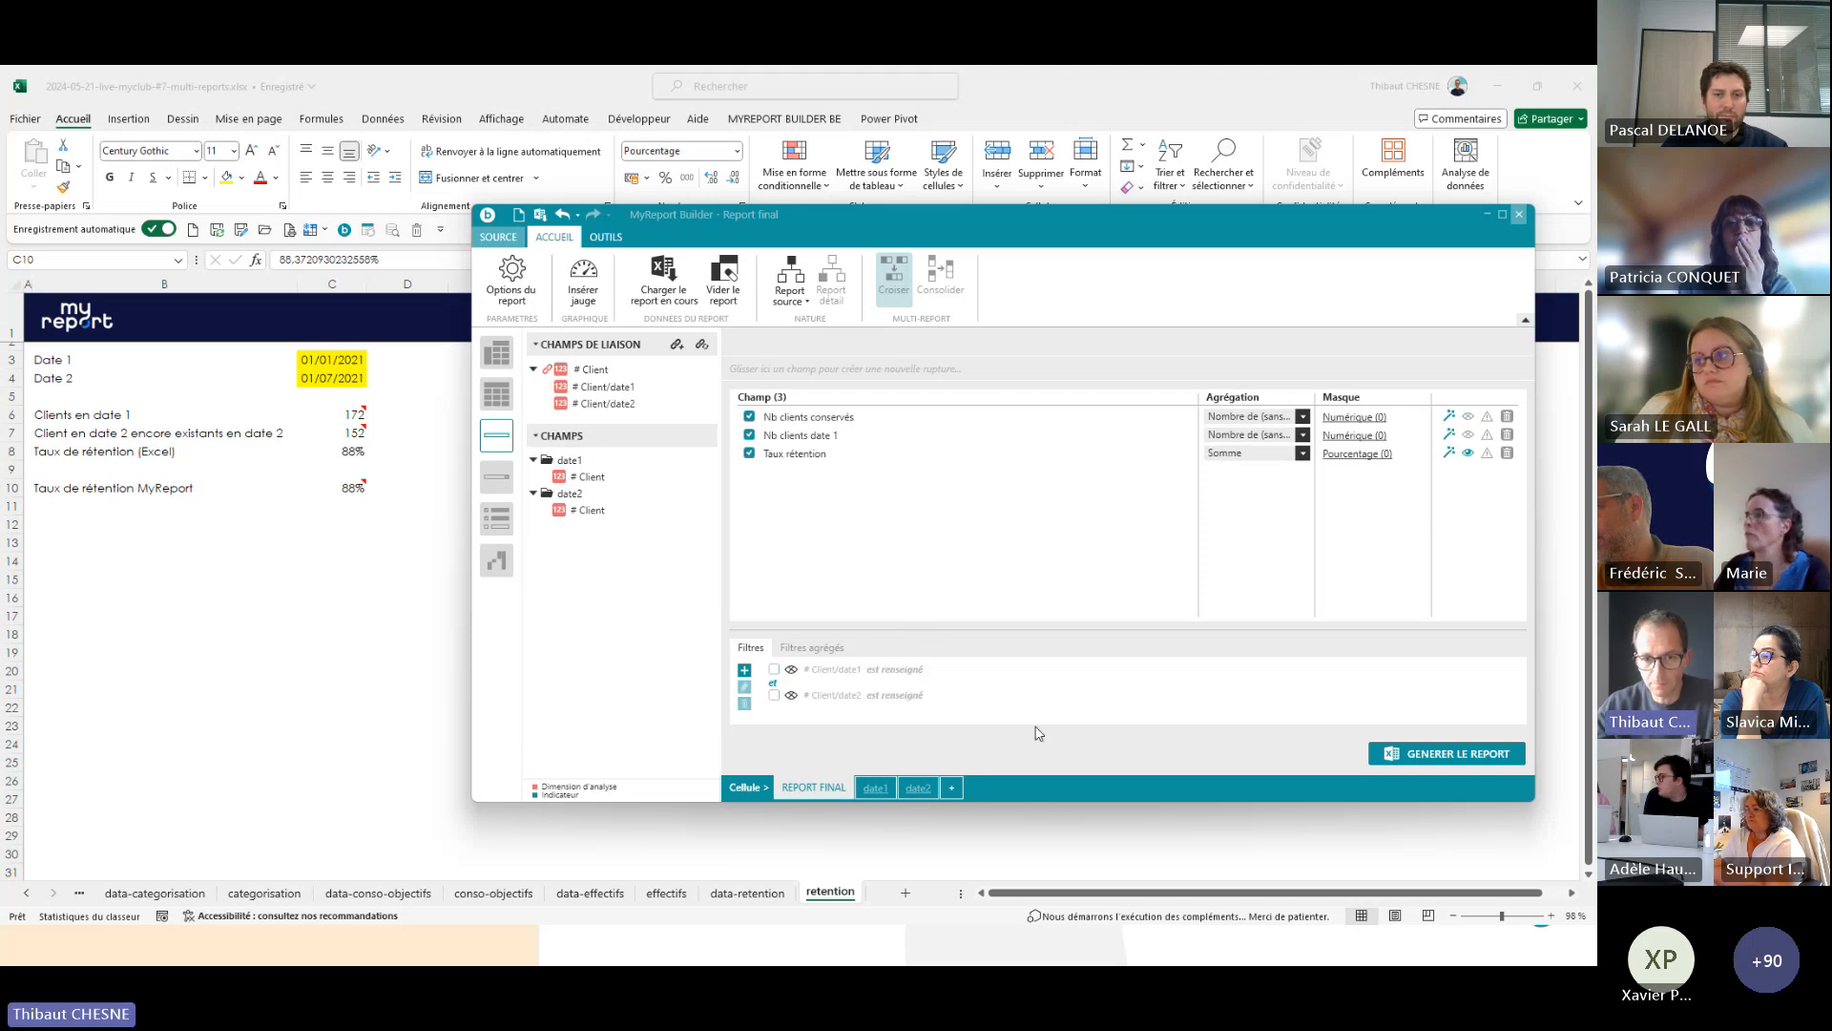
{"action": "left_click", "coordinate": [875, 788]}
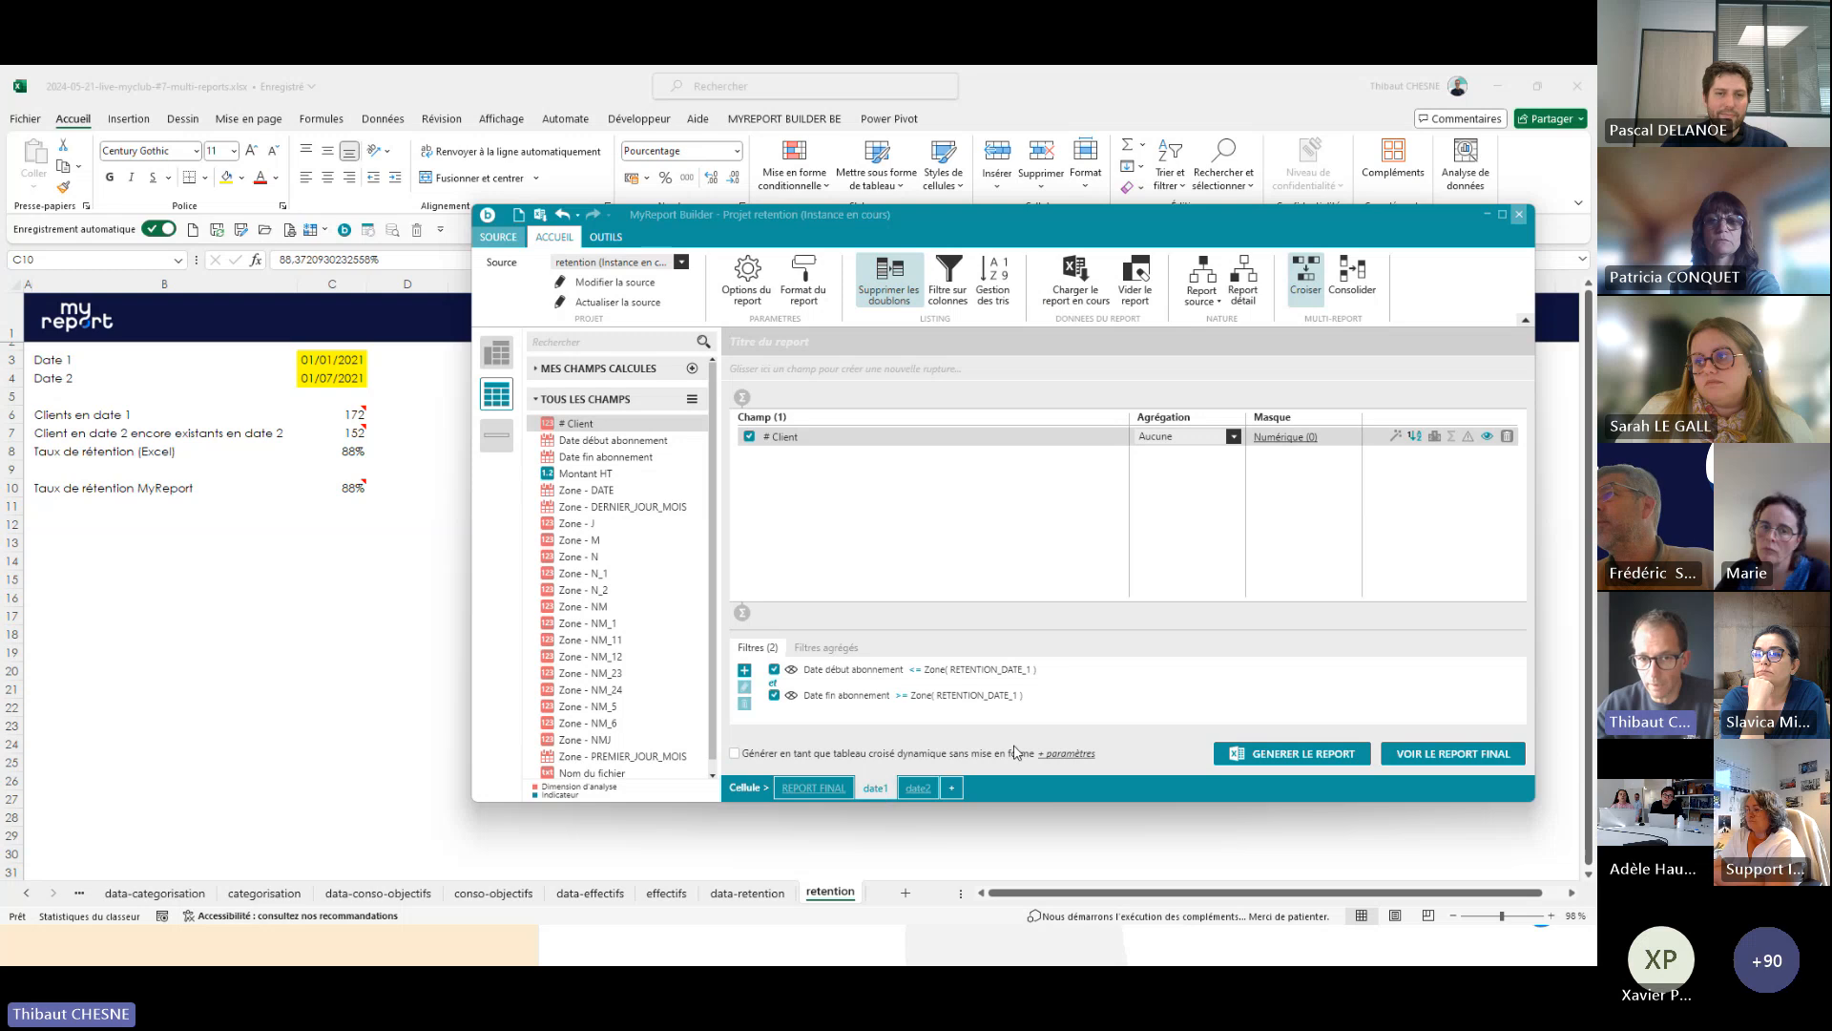
{"action": "left_click", "coordinate": [918, 789]}
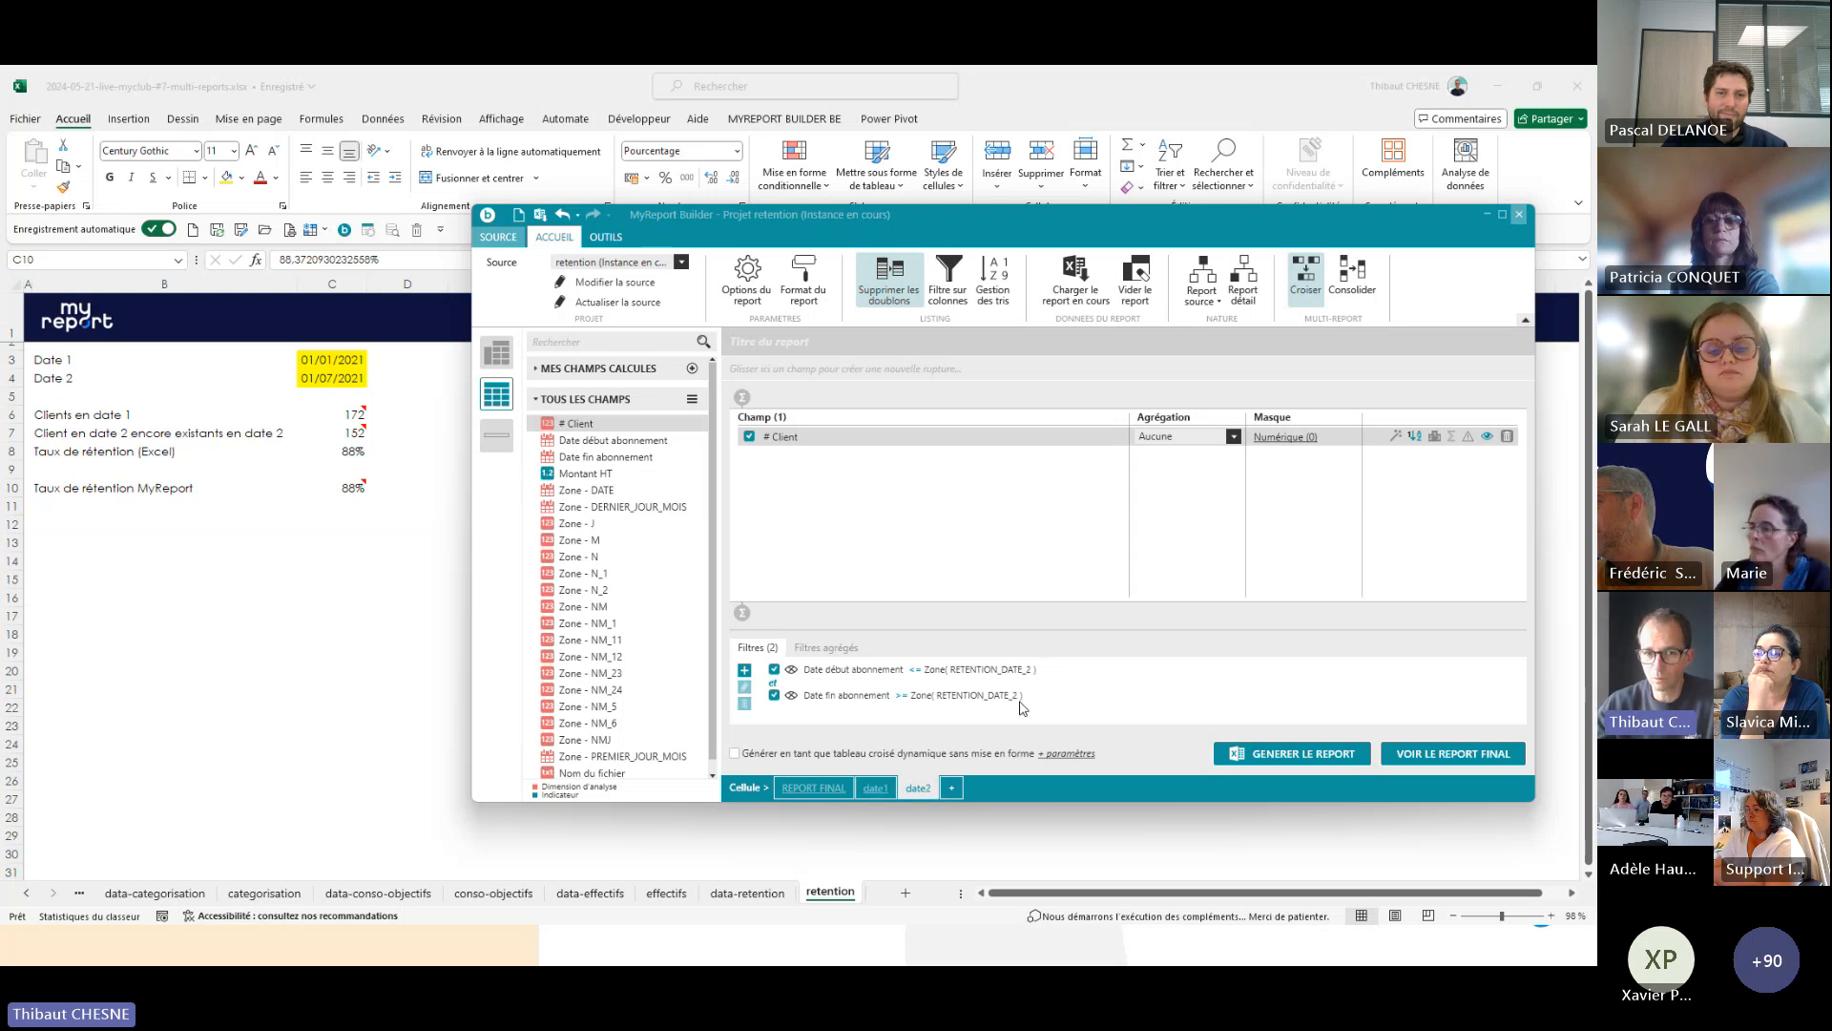
{"action": "left_click", "coordinate": [814, 788]}
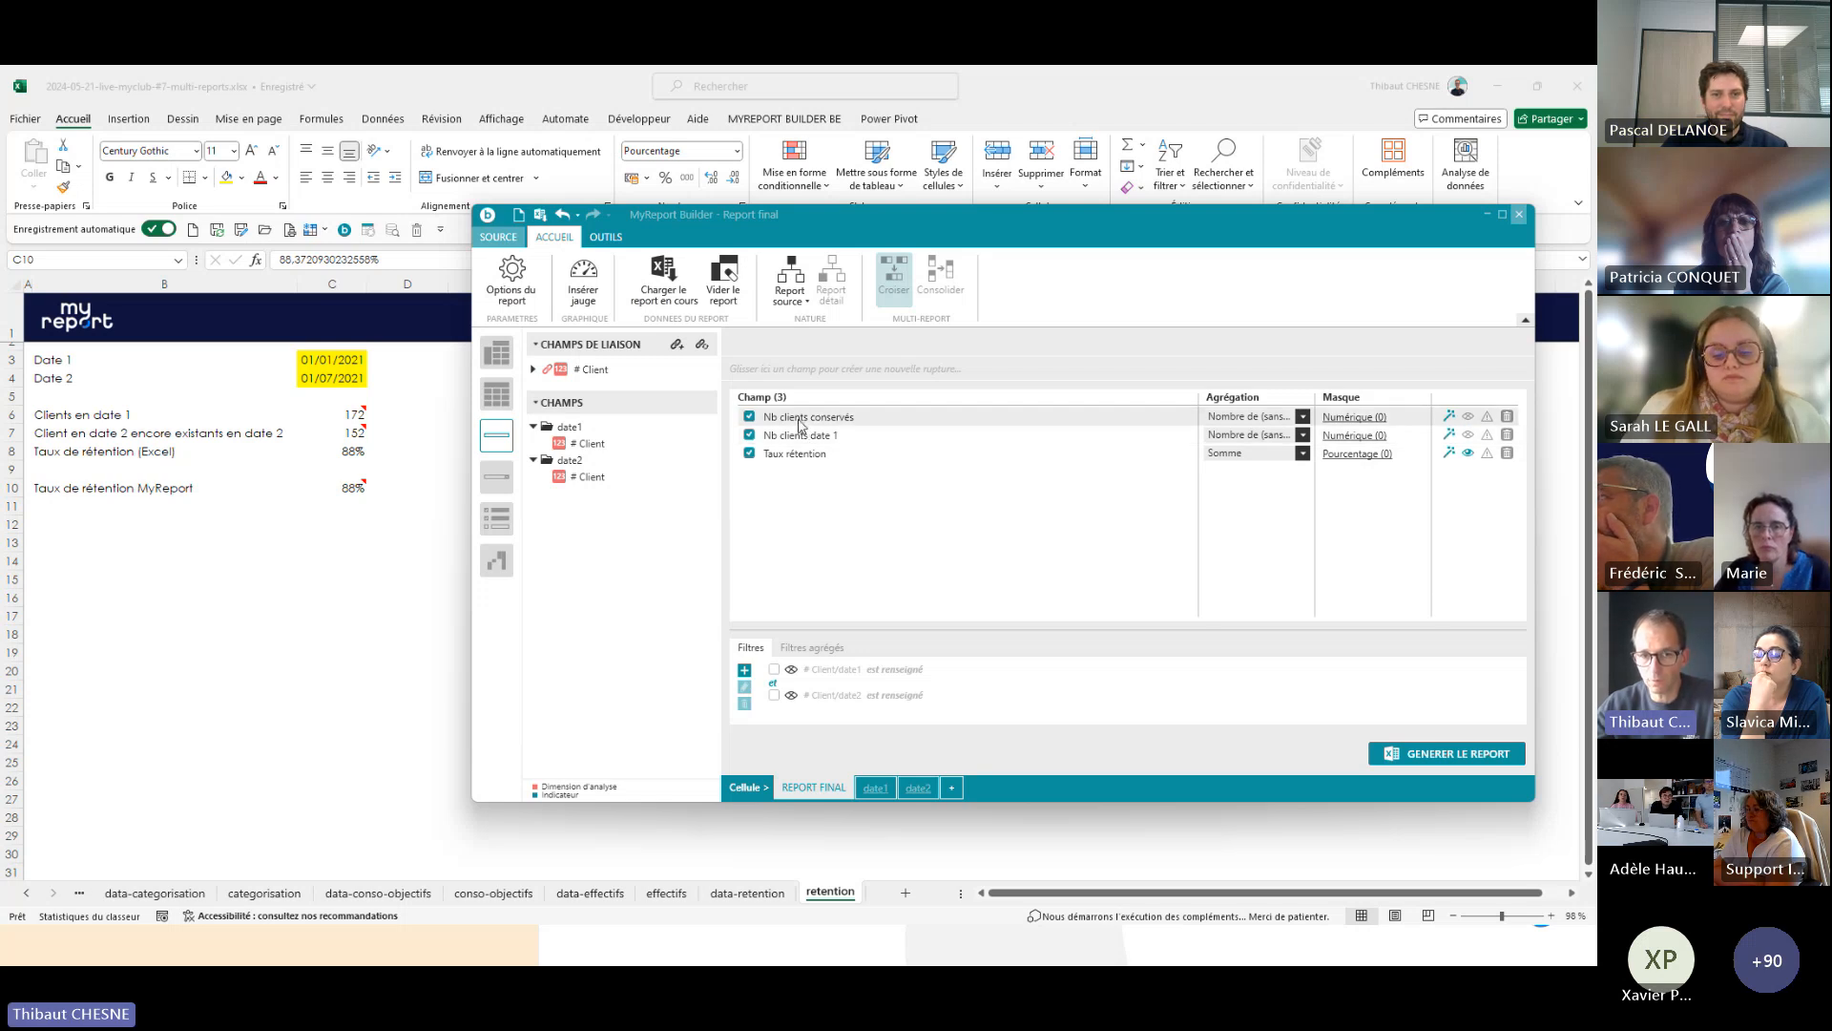
- Review the expressions of the calculated fields Nb clients conservés, Nb clients date 1 and Taux rétention without changing them
{"action": "double_click", "coordinate": [876, 418]}
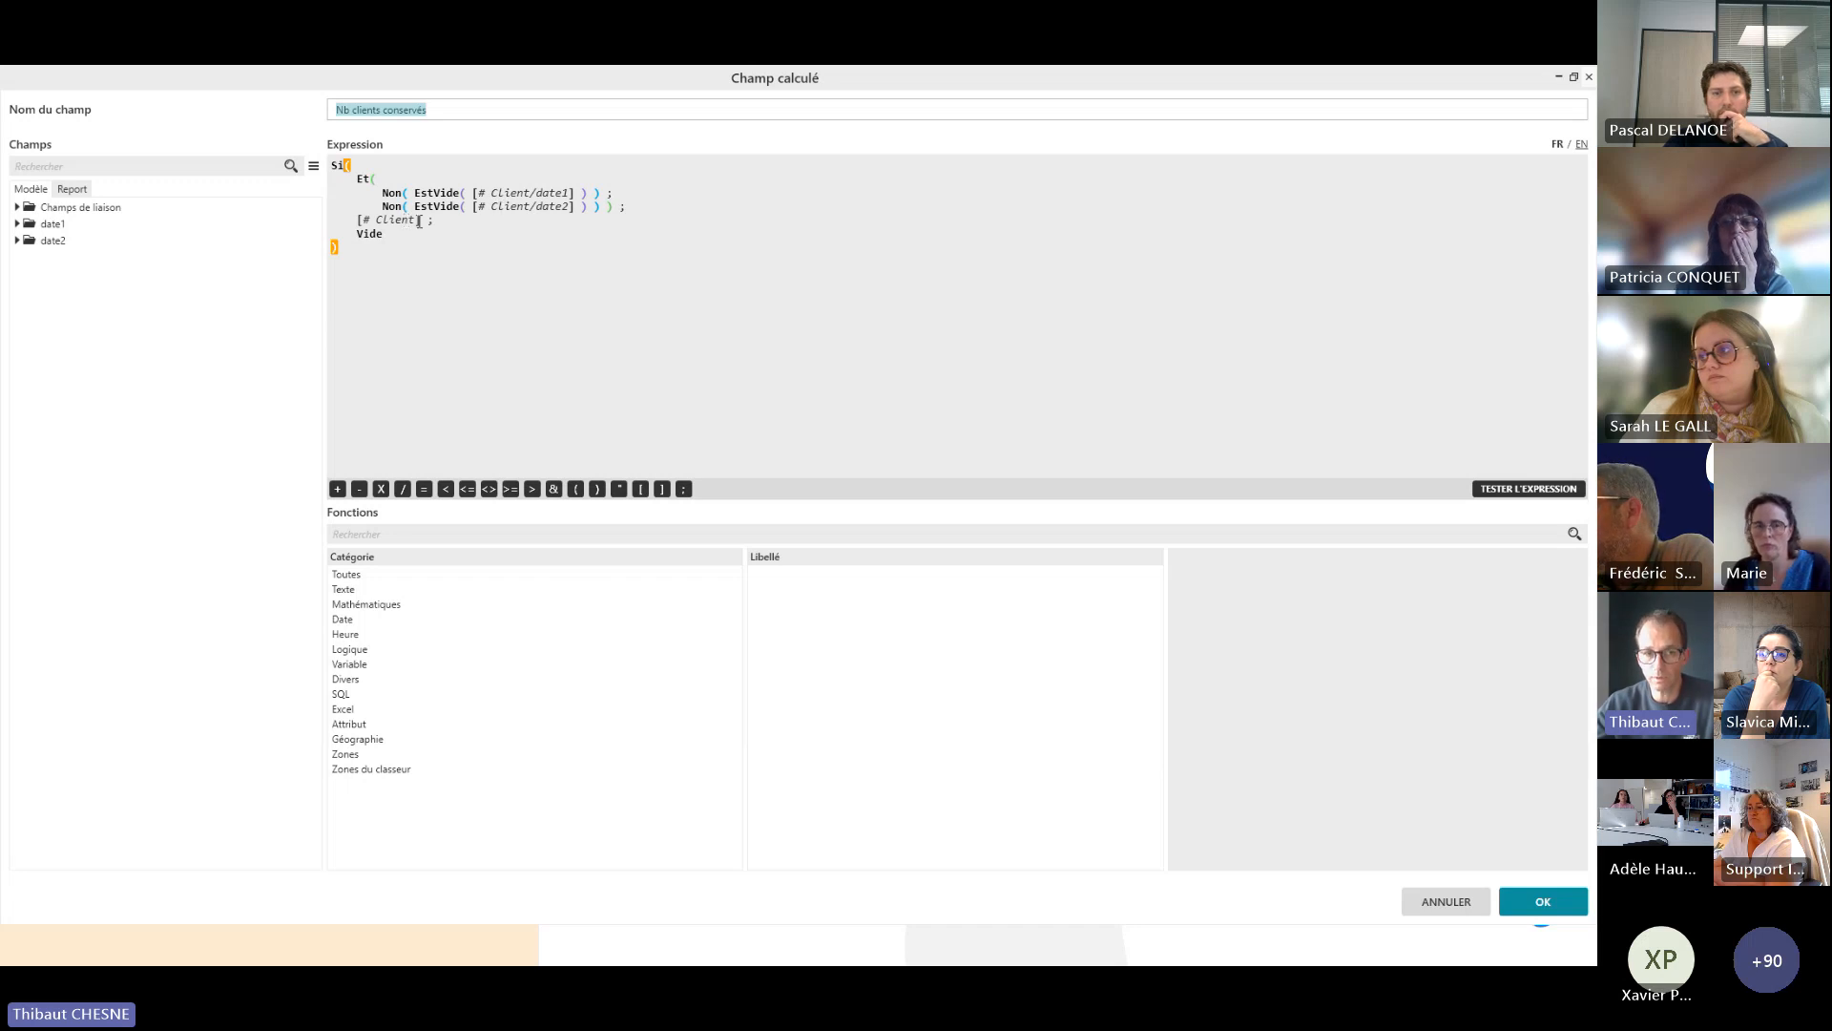
{"action": "left_click", "coordinate": [1440, 905]}
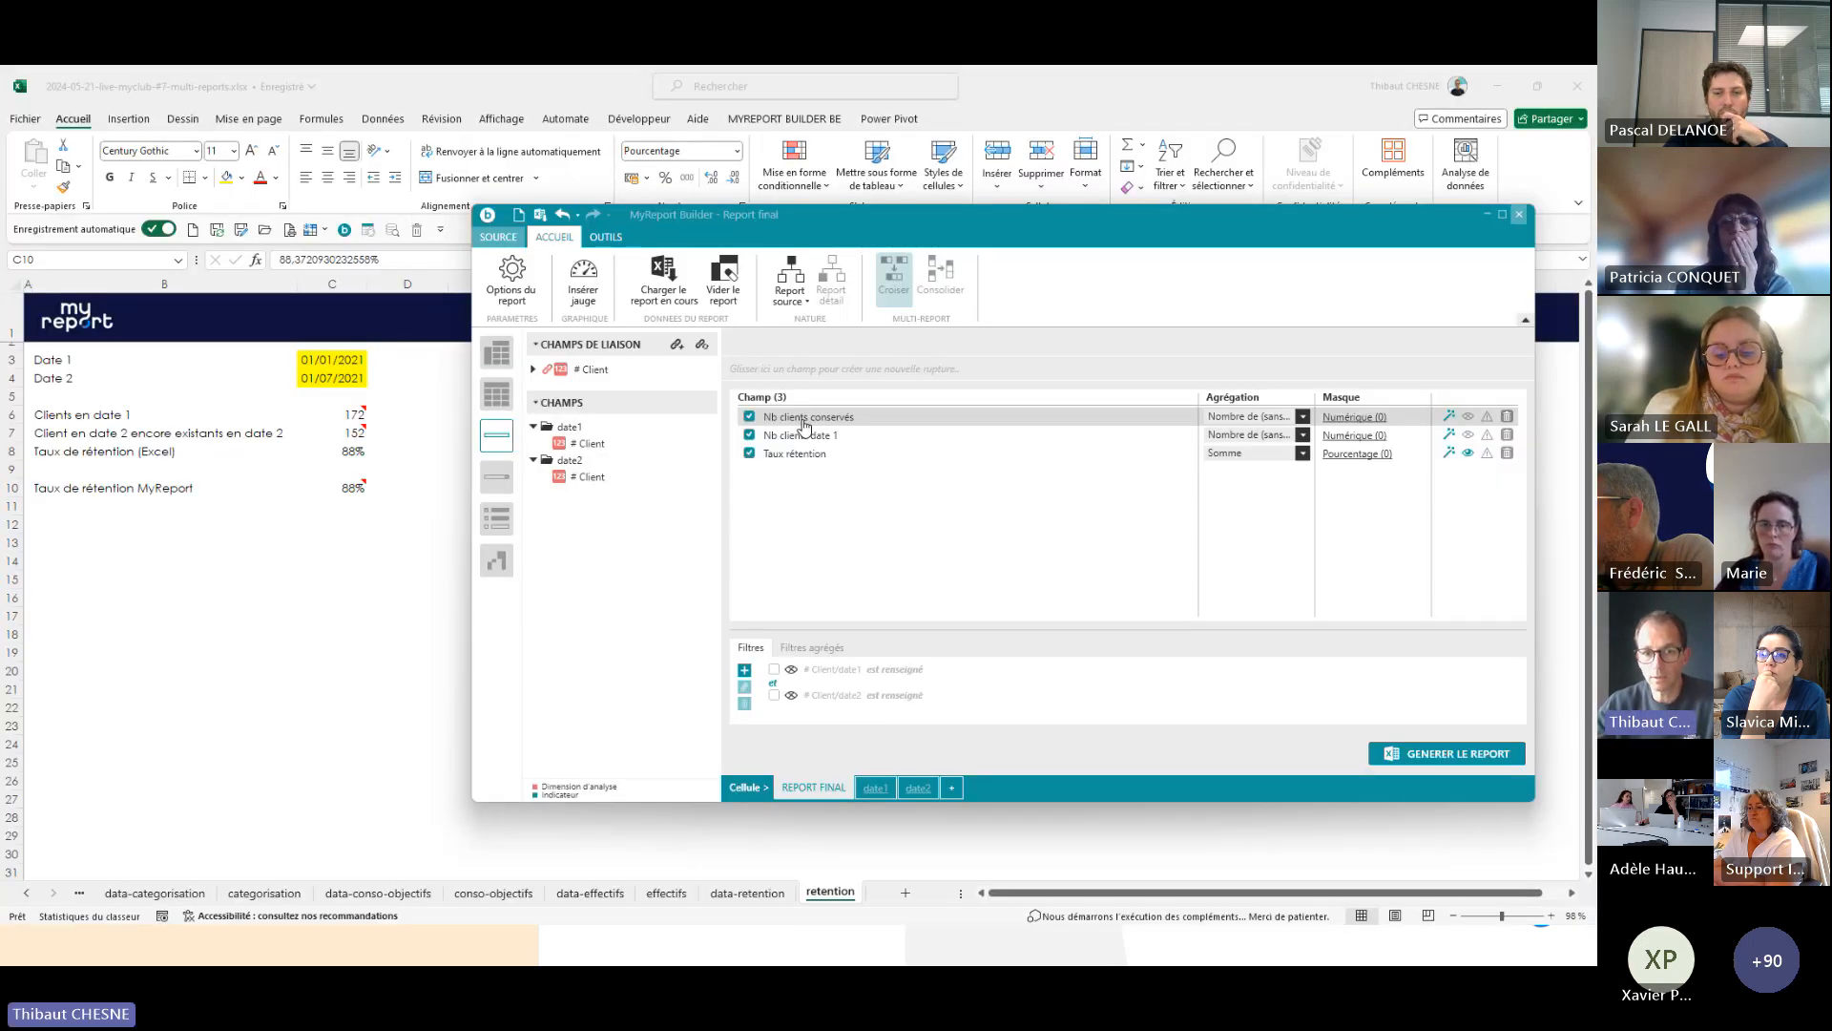
{"action": "double_click", "coordinate": [805, 436]}
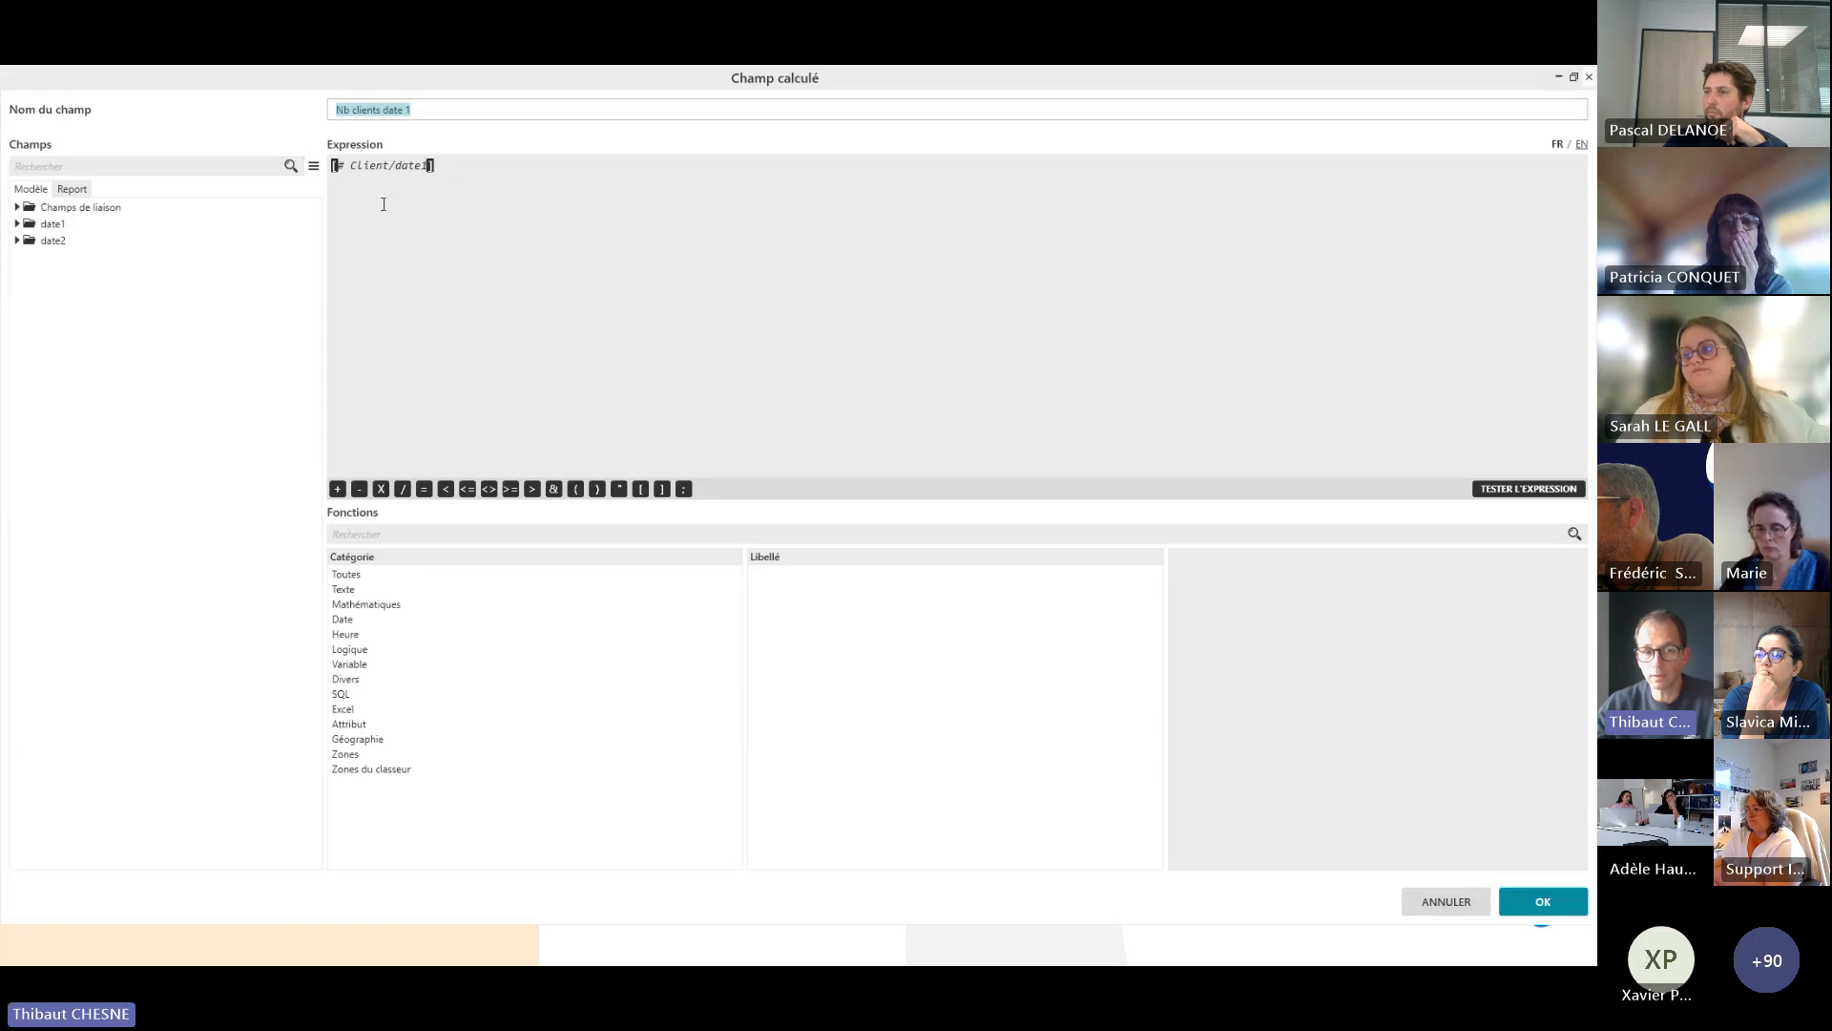
{"action": "left_click", "coordinate": [57, 224]}
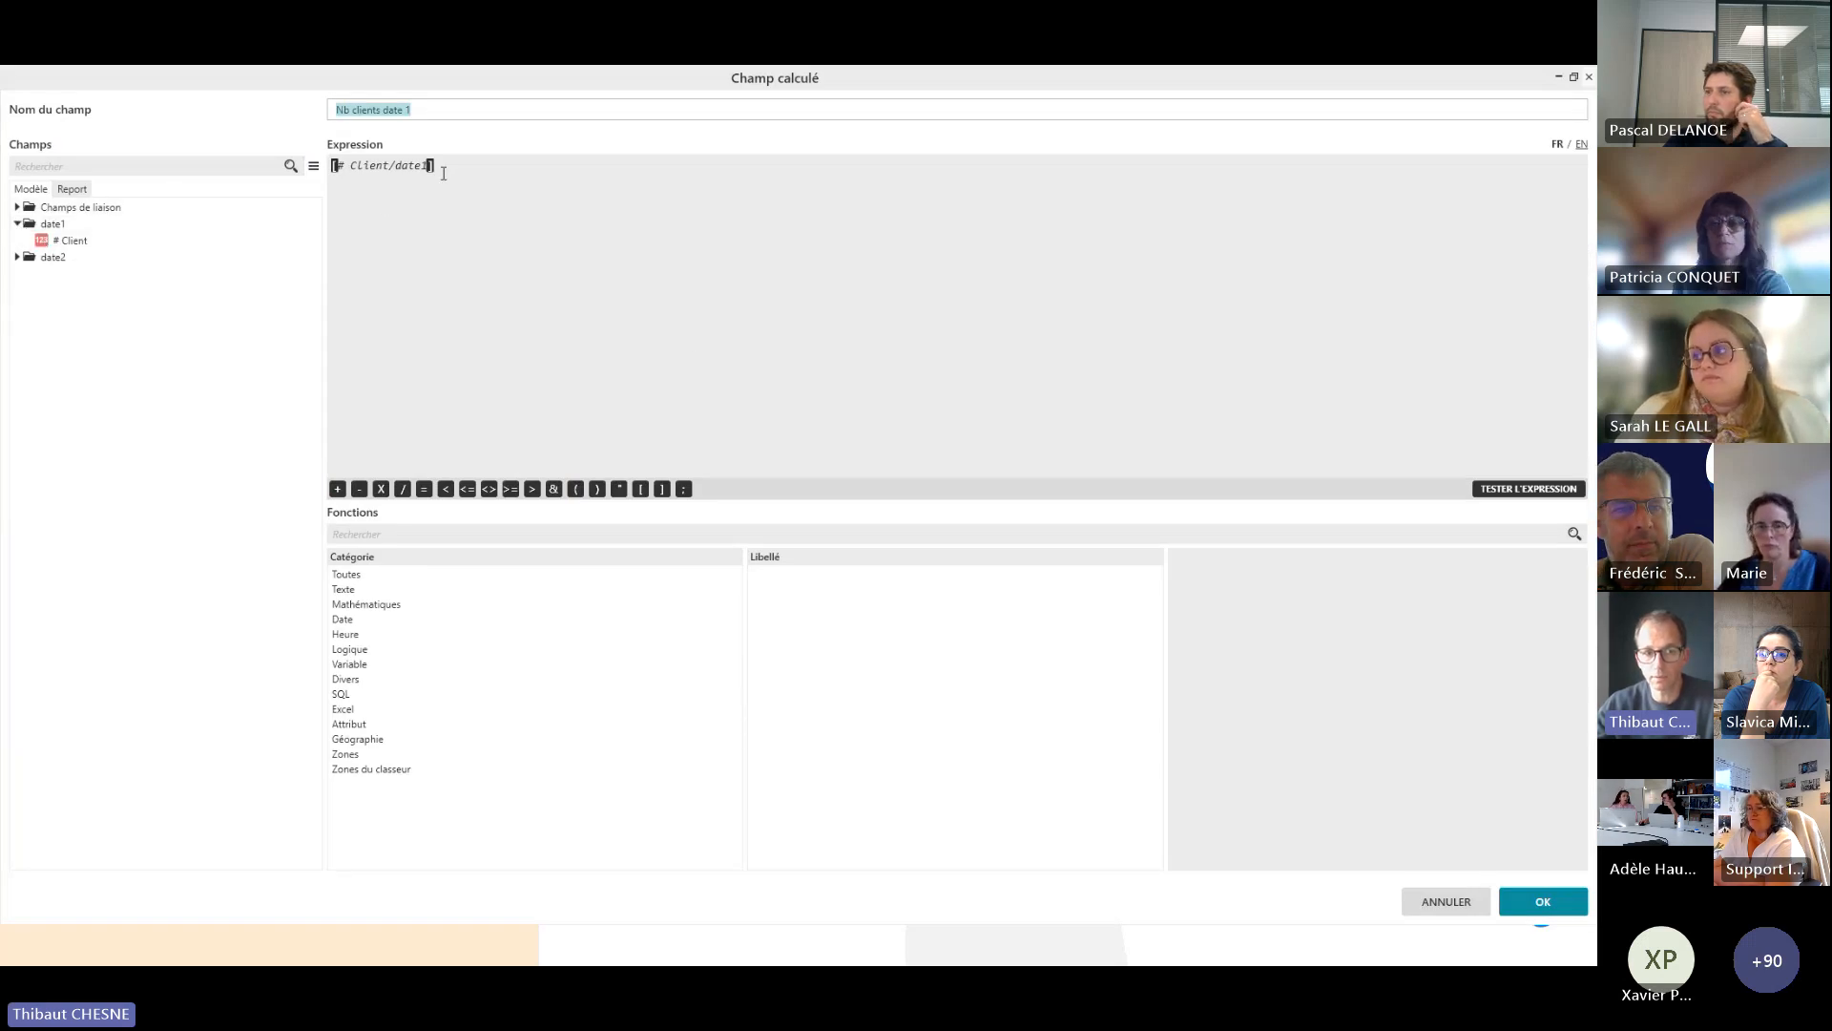
{"action": "left_click", "coordinate": [1440, 903]}
{"action": "double_click", "coordinate": [826, 453]}
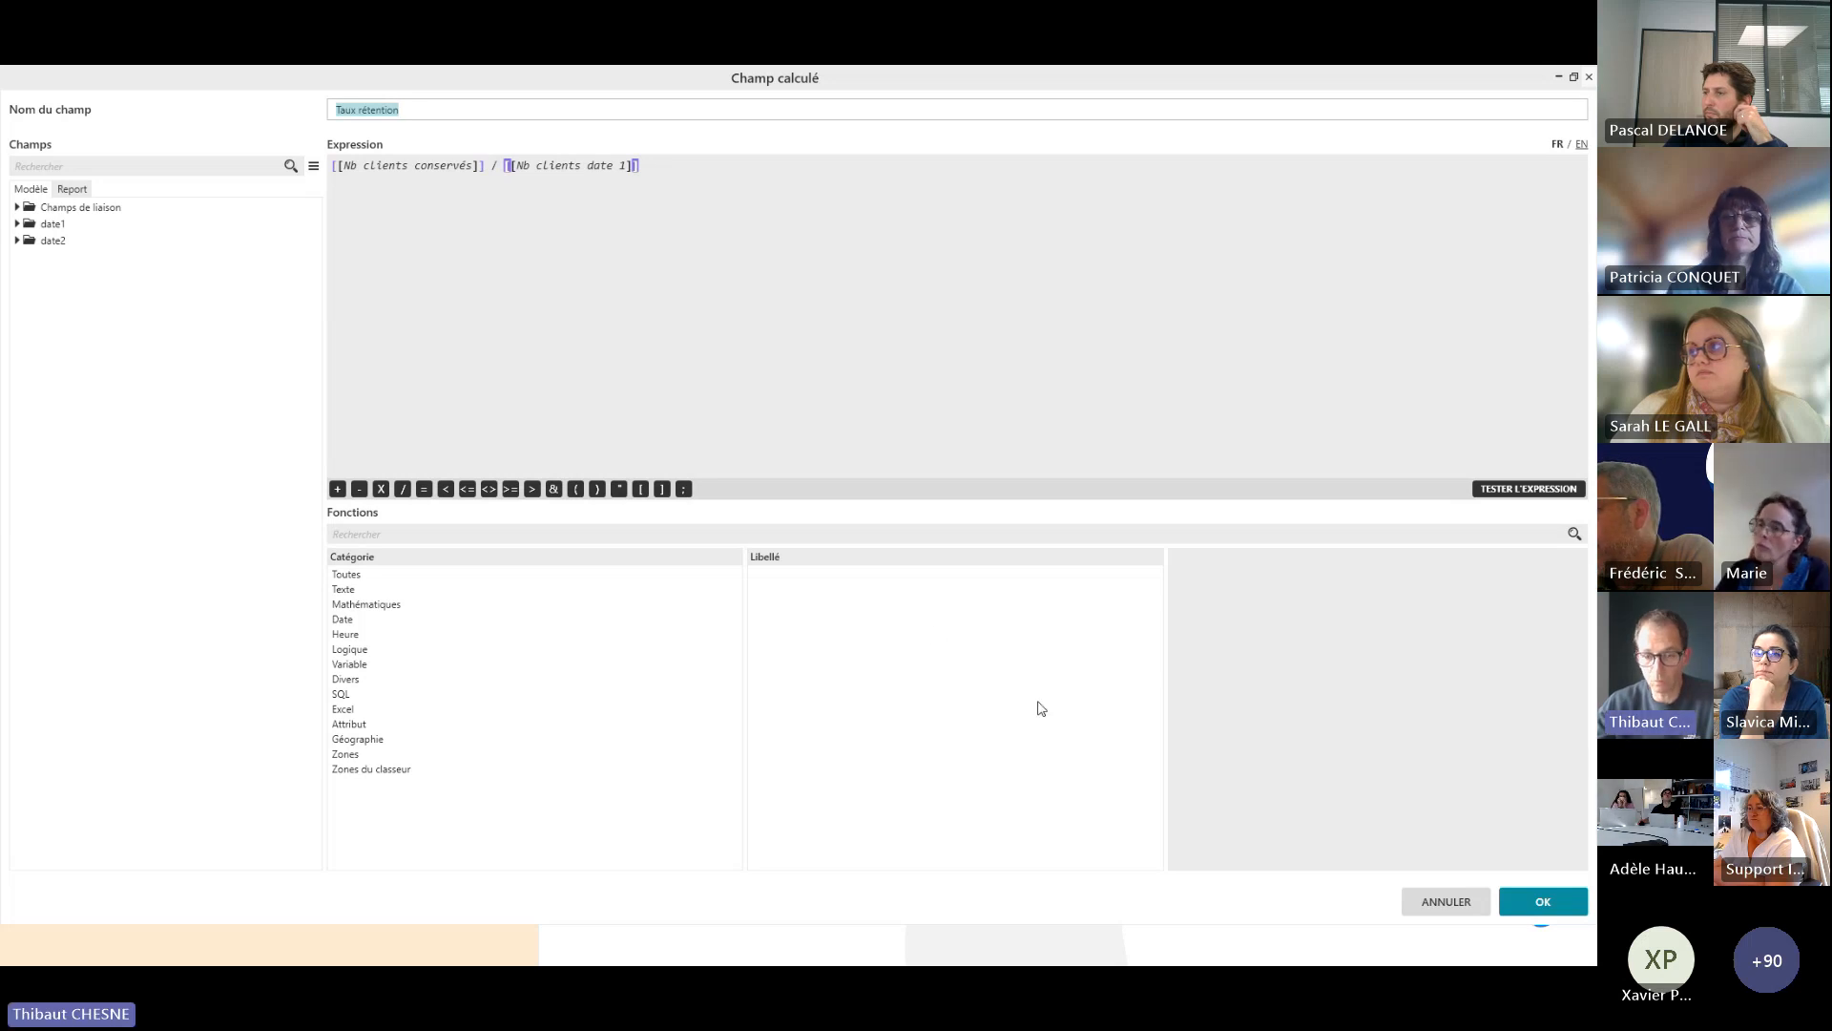
{"action": "left_click", "coordinate": [1455, 907]}
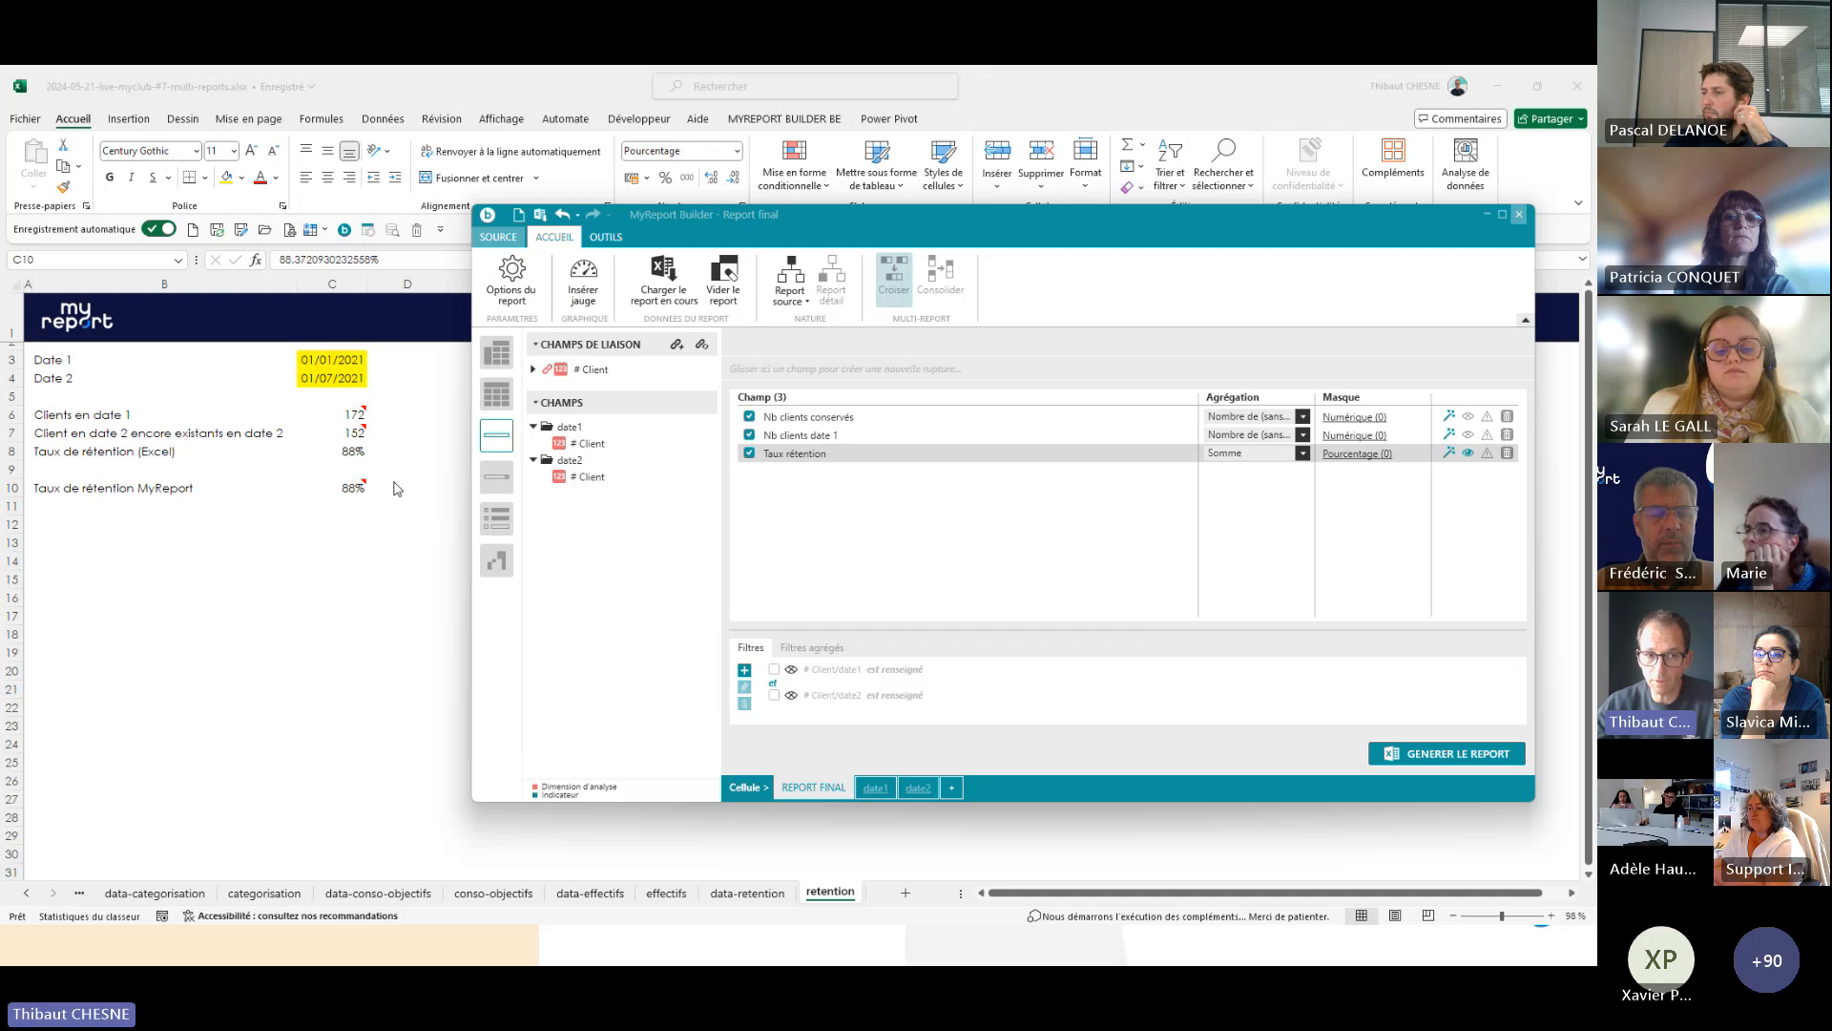
- Return to the workbook and review the data-reel-budget sheet and the reel-budget comparison sheet
{"action": "left_click", "coordinate": [354, 491]}
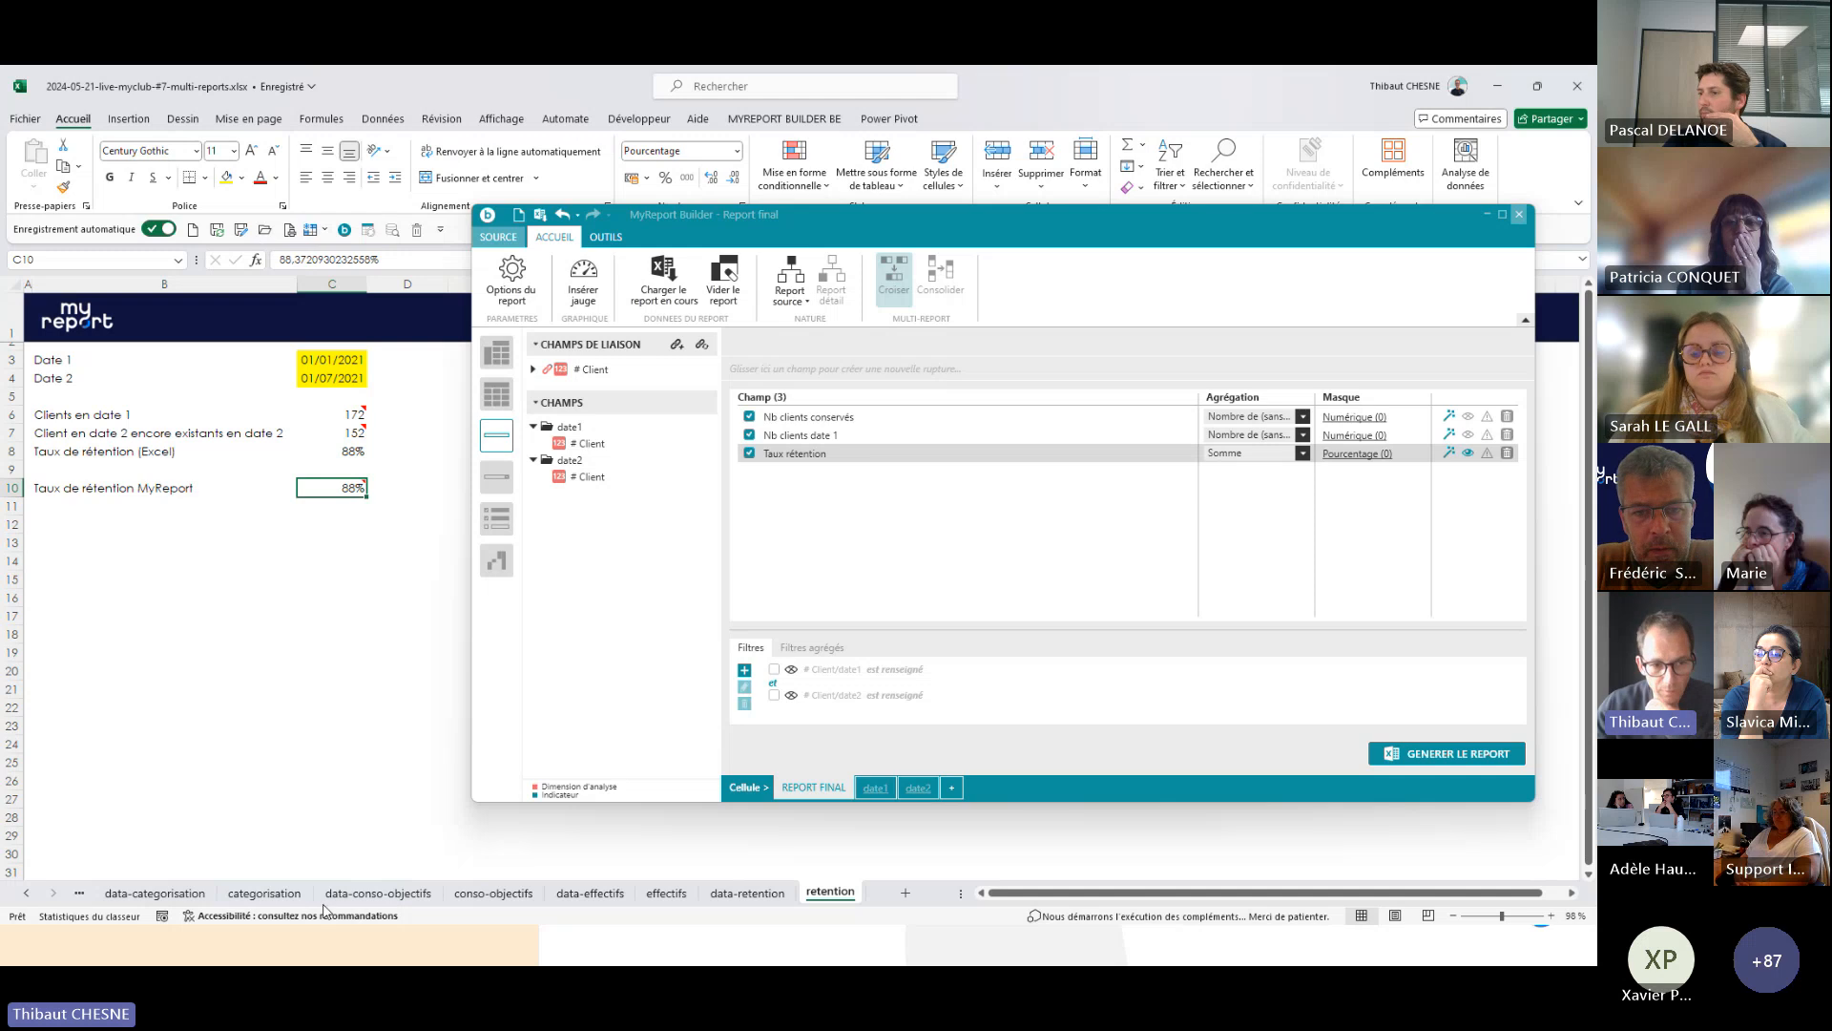
{"action": "right_click", "coordinate": [51, 898]}
{"action": "left_click", "coordinate": [57, 683]}
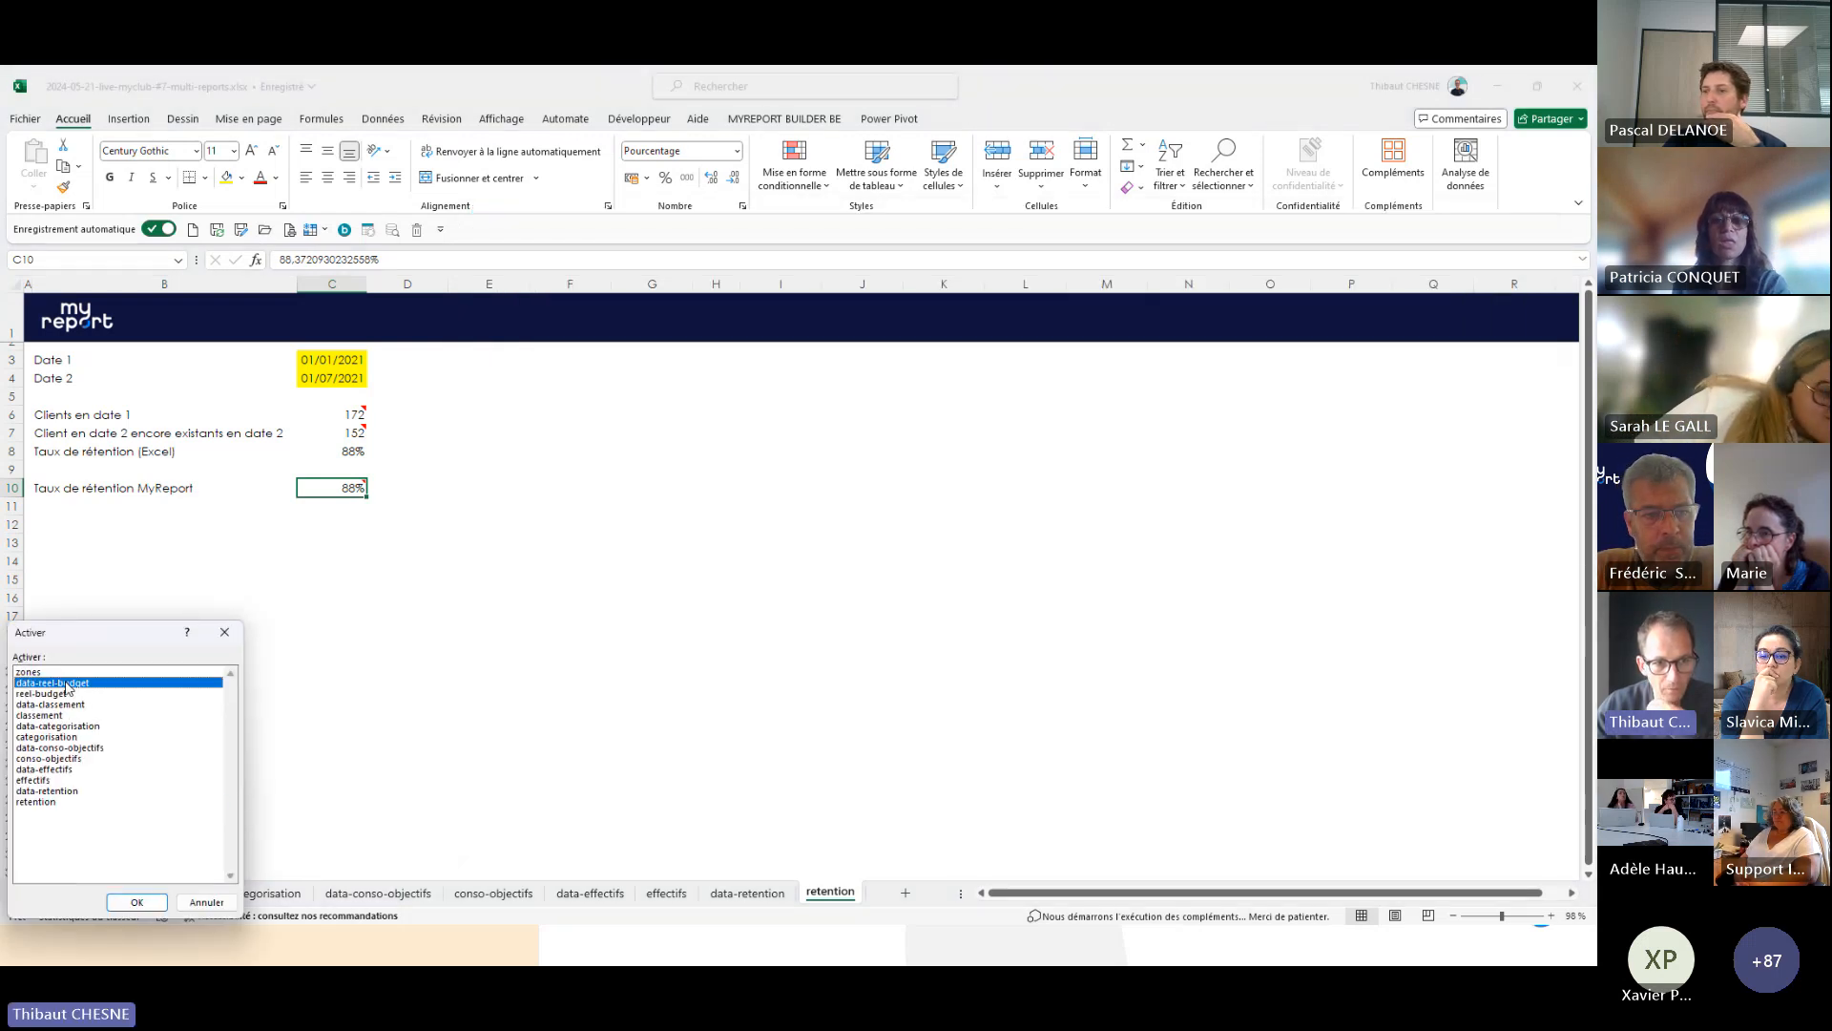
{"action": "left_click", "coordinate": [136, 902]}
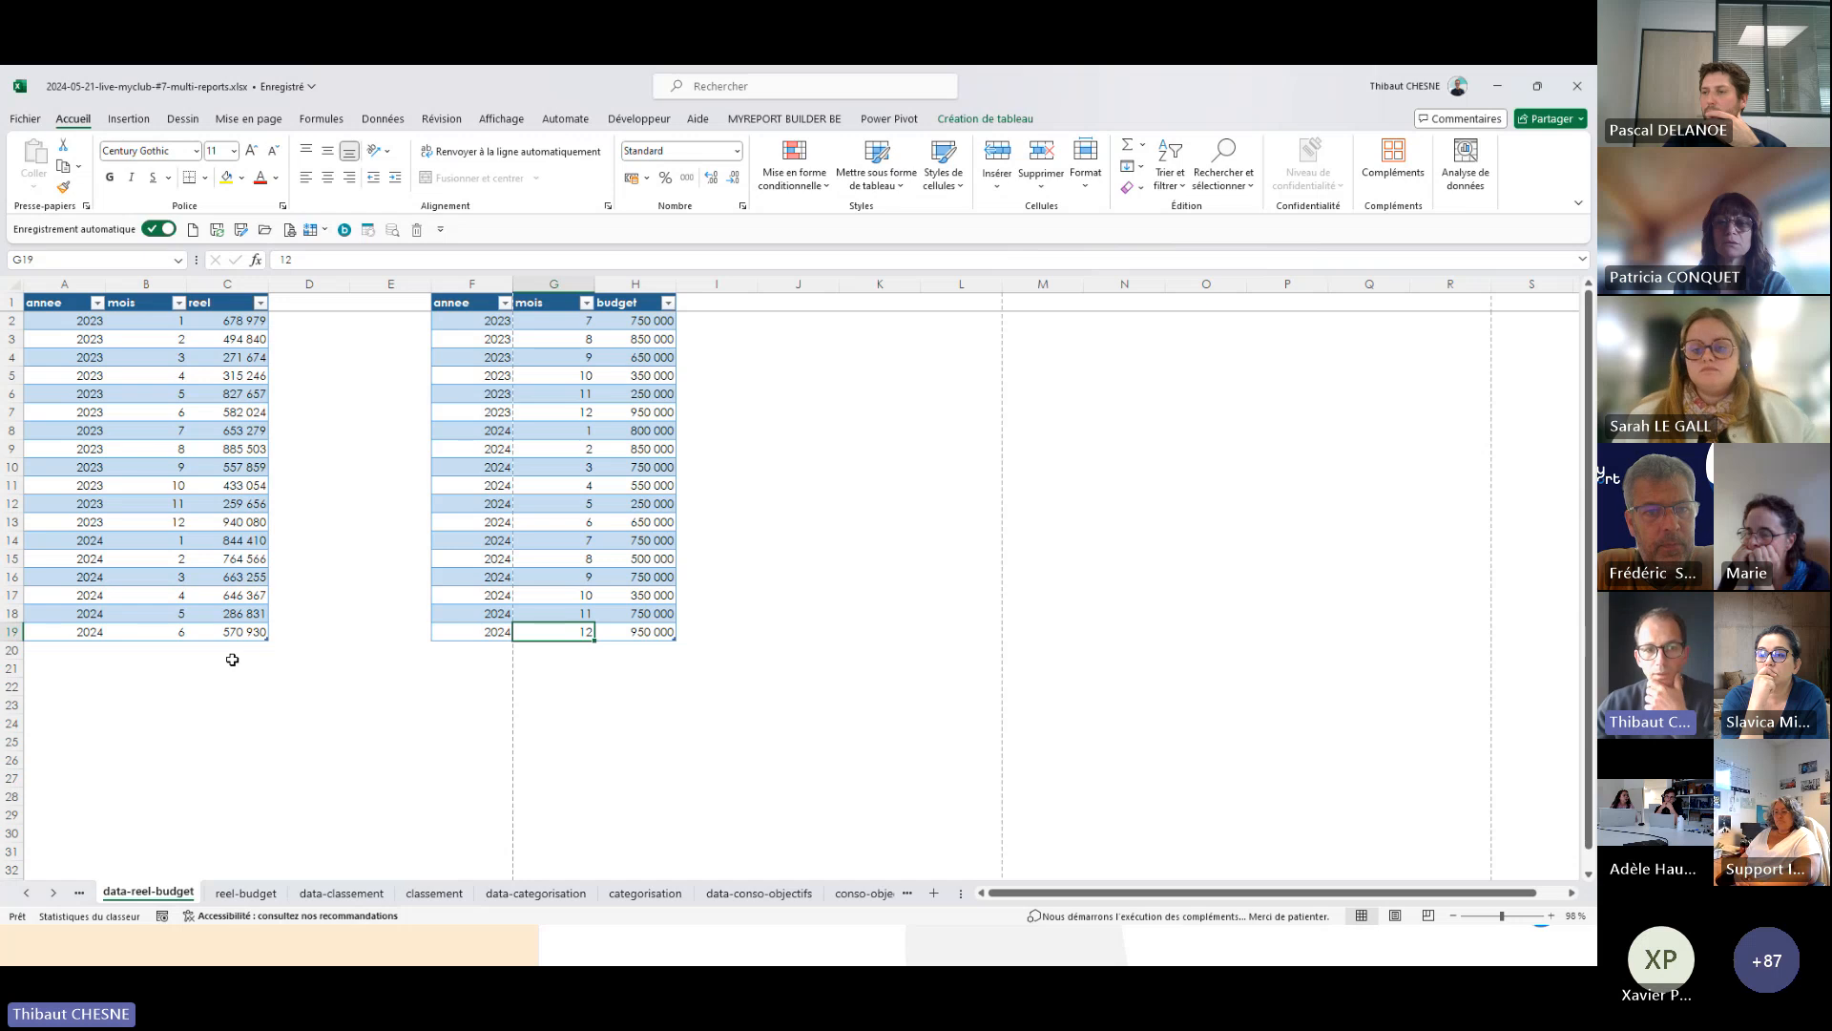
{"action": "left_click", "coordinate": [250, 893]}
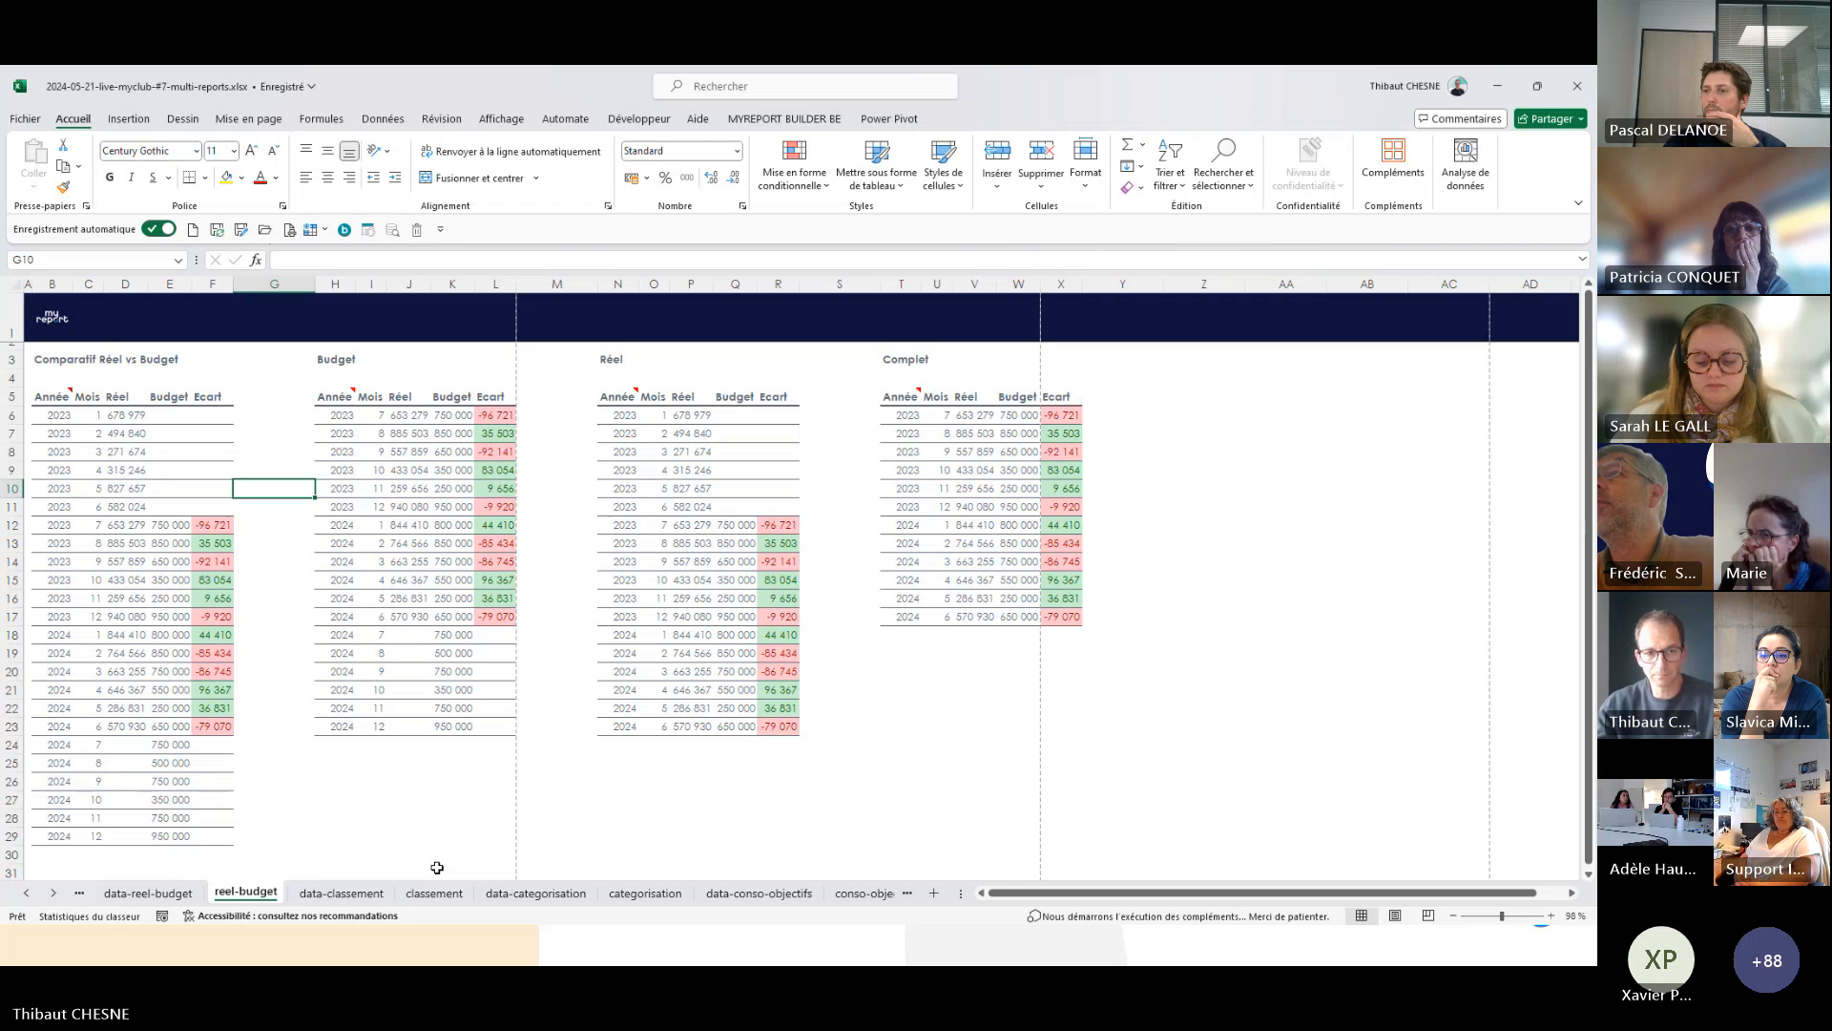
- Reopen the Nb clients conservés calculated field in MyReport Builder and restore its editor to a smaller window to examine the expression
{"action": "key", "text": "alt+Tab"}
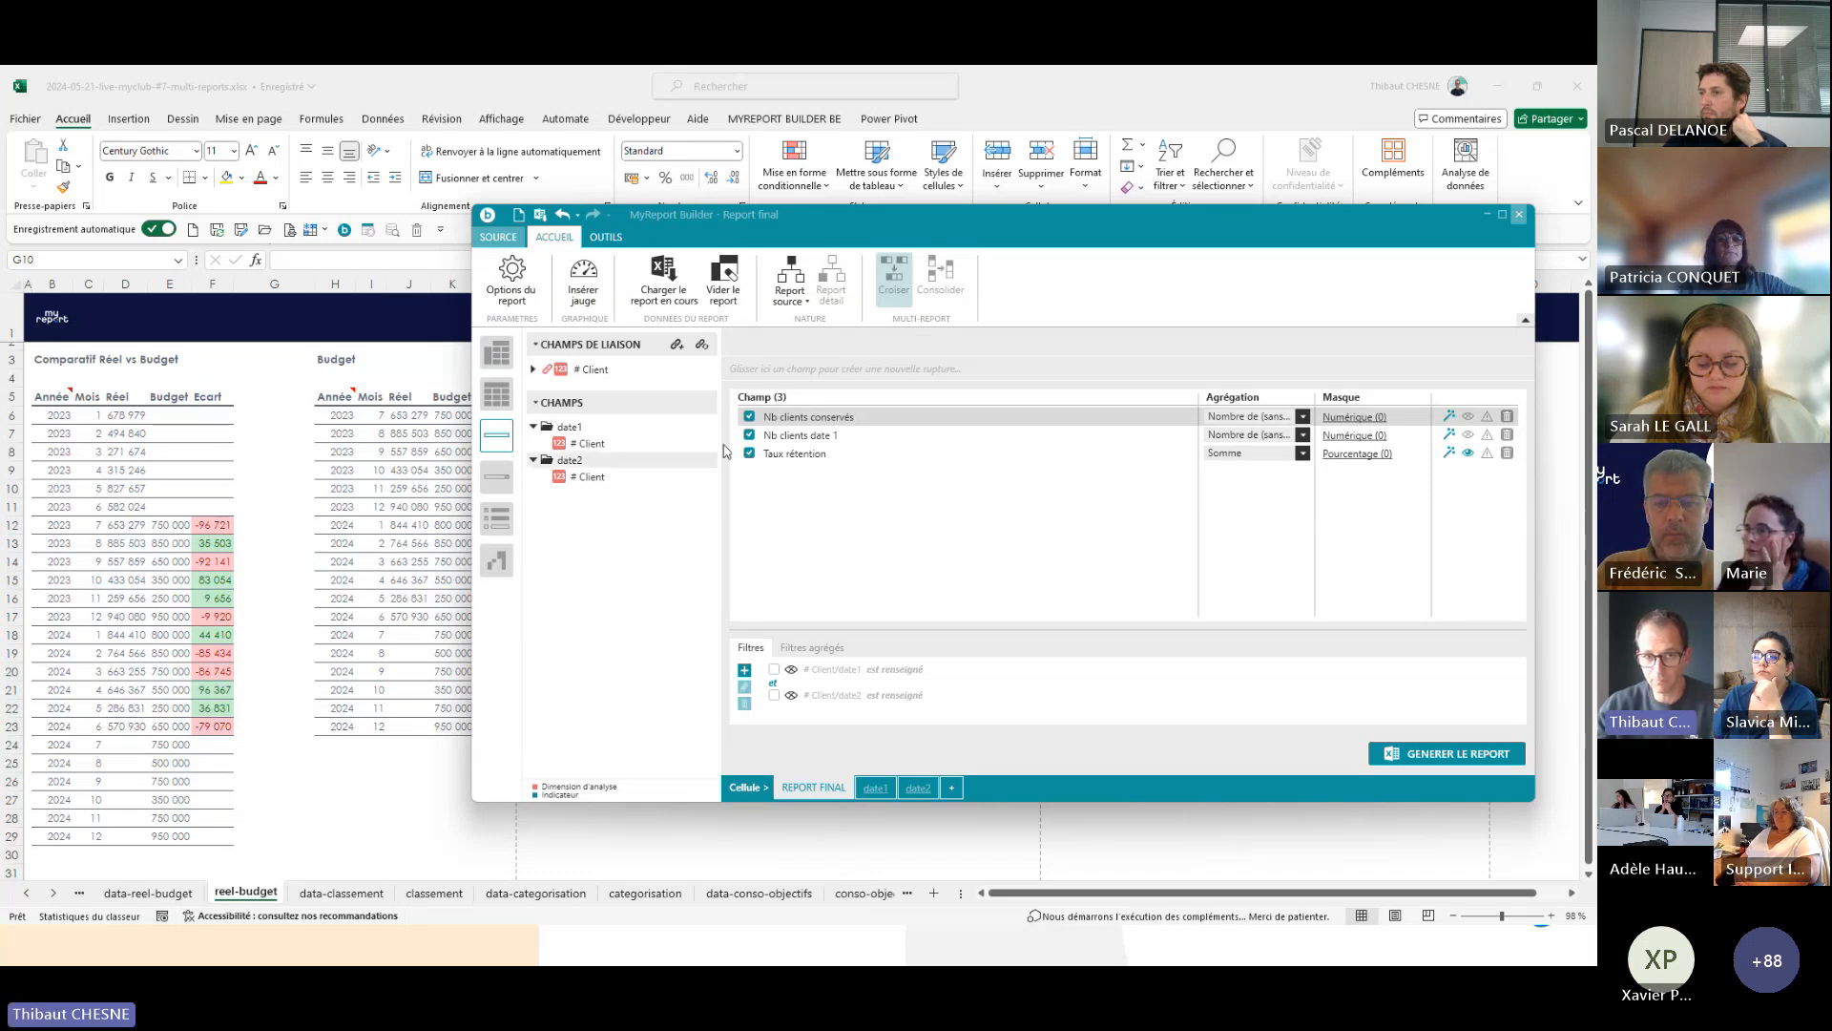
{"action": "double_click", "coordinate": [806, 420]}
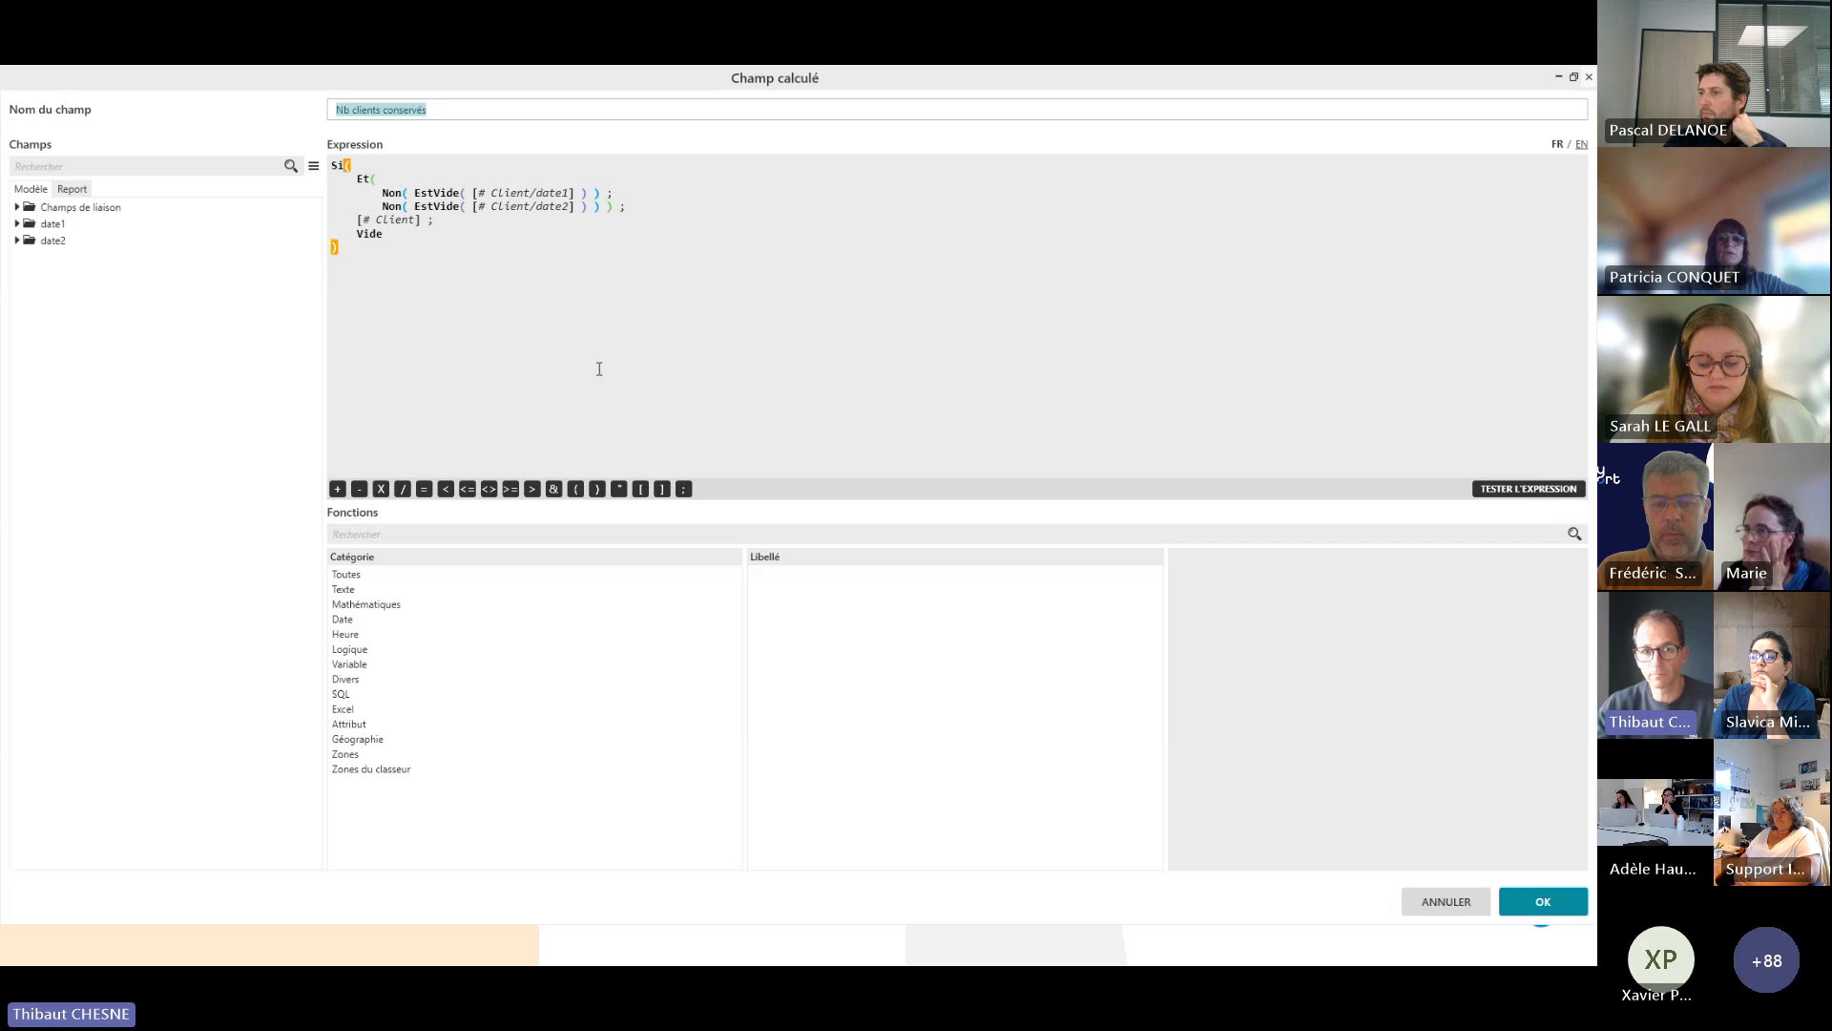
{"action": "double_click", "coordinate": [457, 79]}
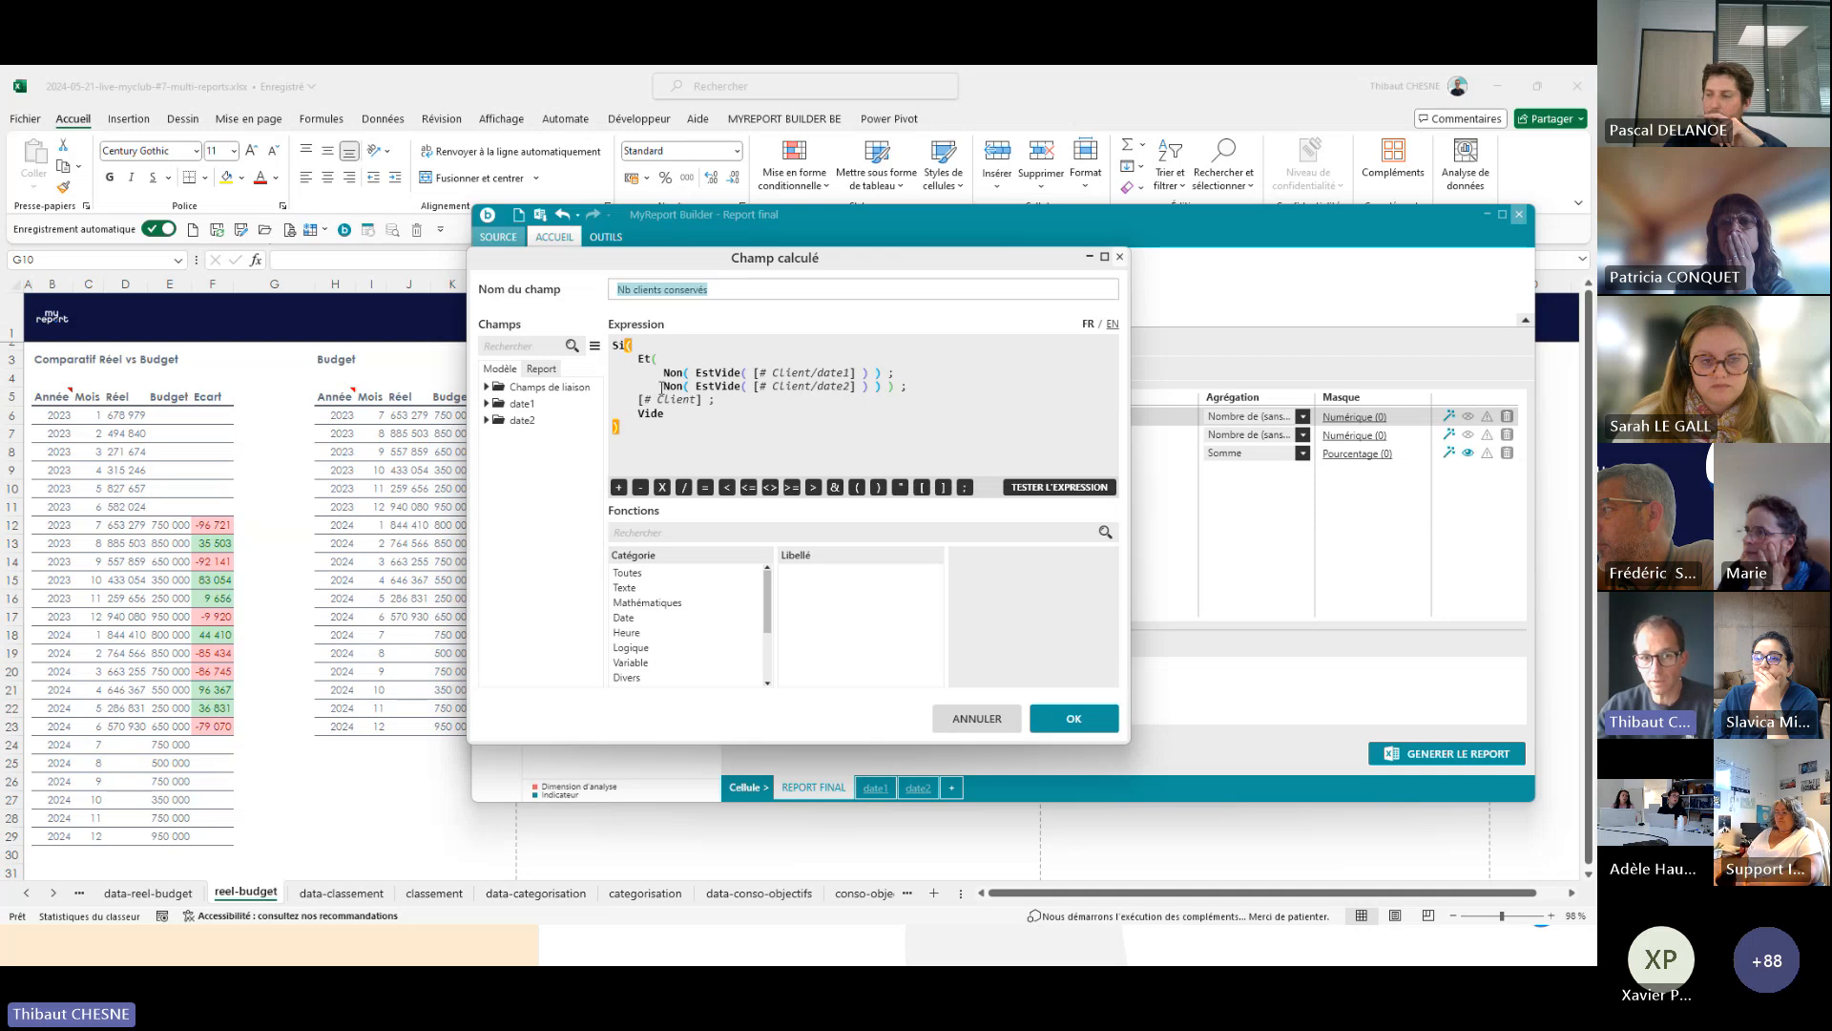
- Leave the calculated field unchanged and look through the conso-objectifs, data-effectifs, data-retention and retention sheets
{"action": "left_click", "coordinate": [968, 721]}
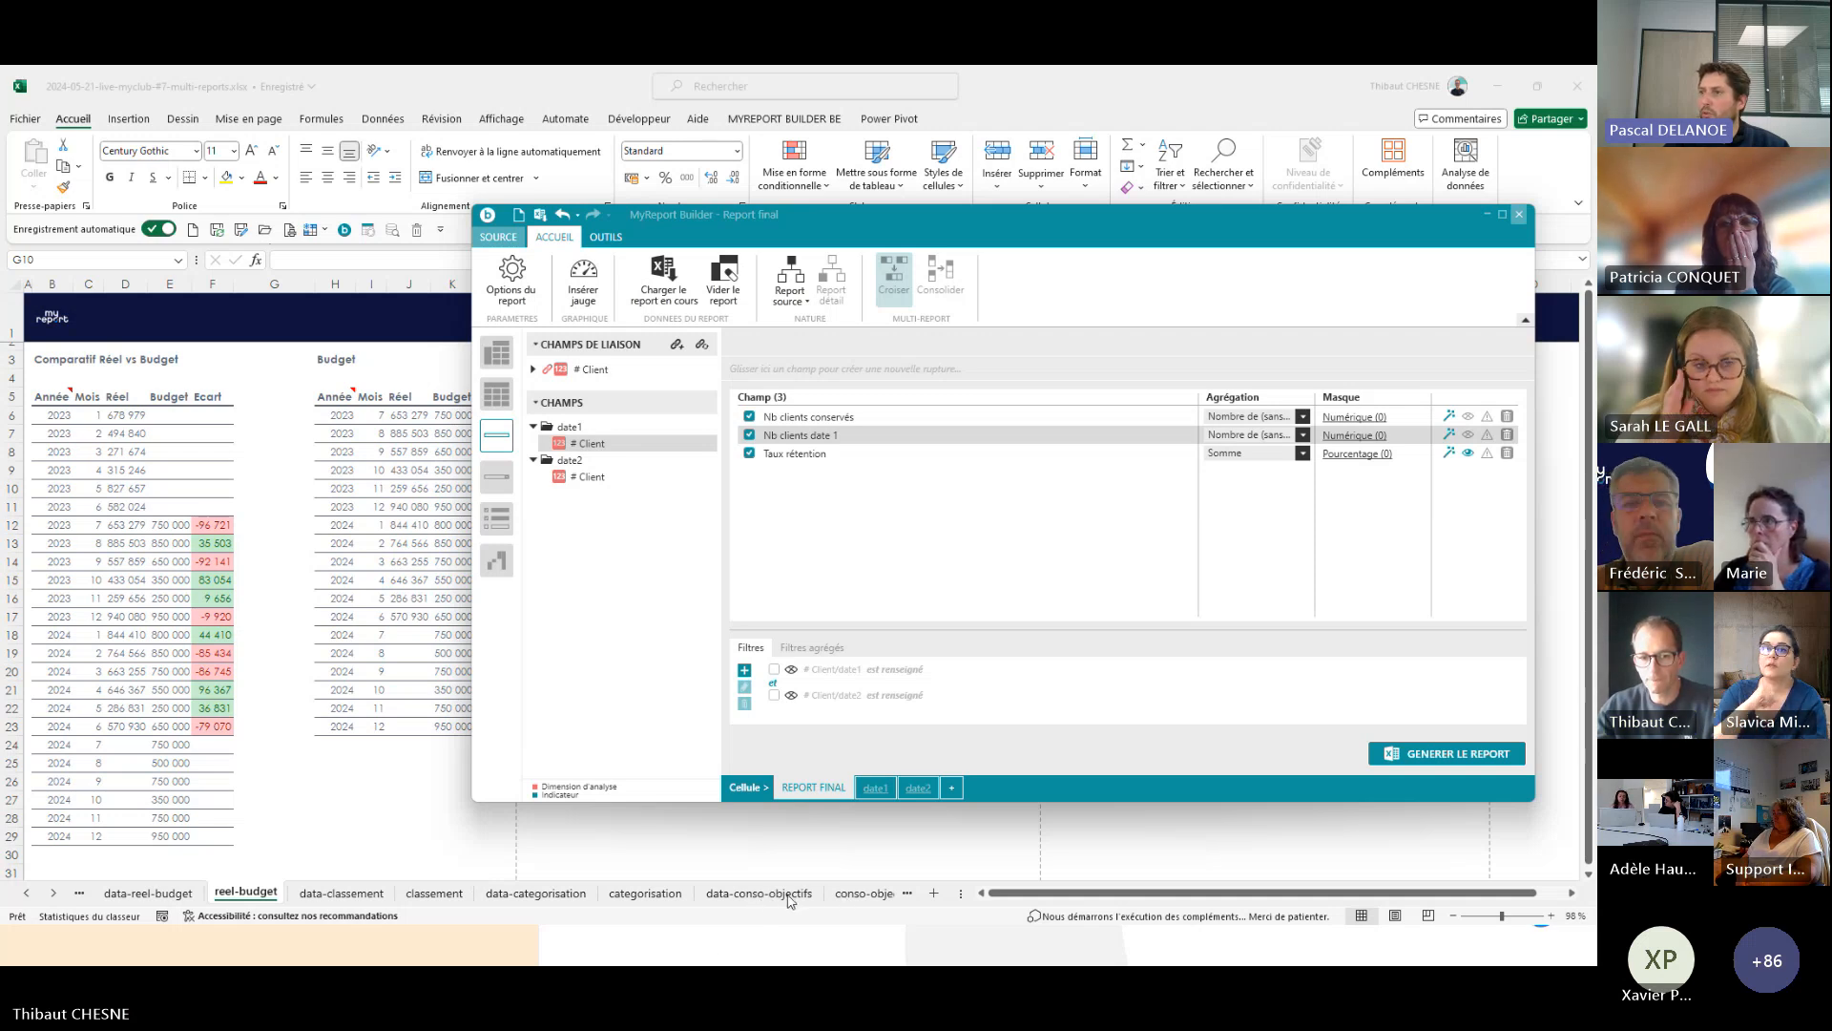
{"action": "left_click", "coordinate": [849, 894]}
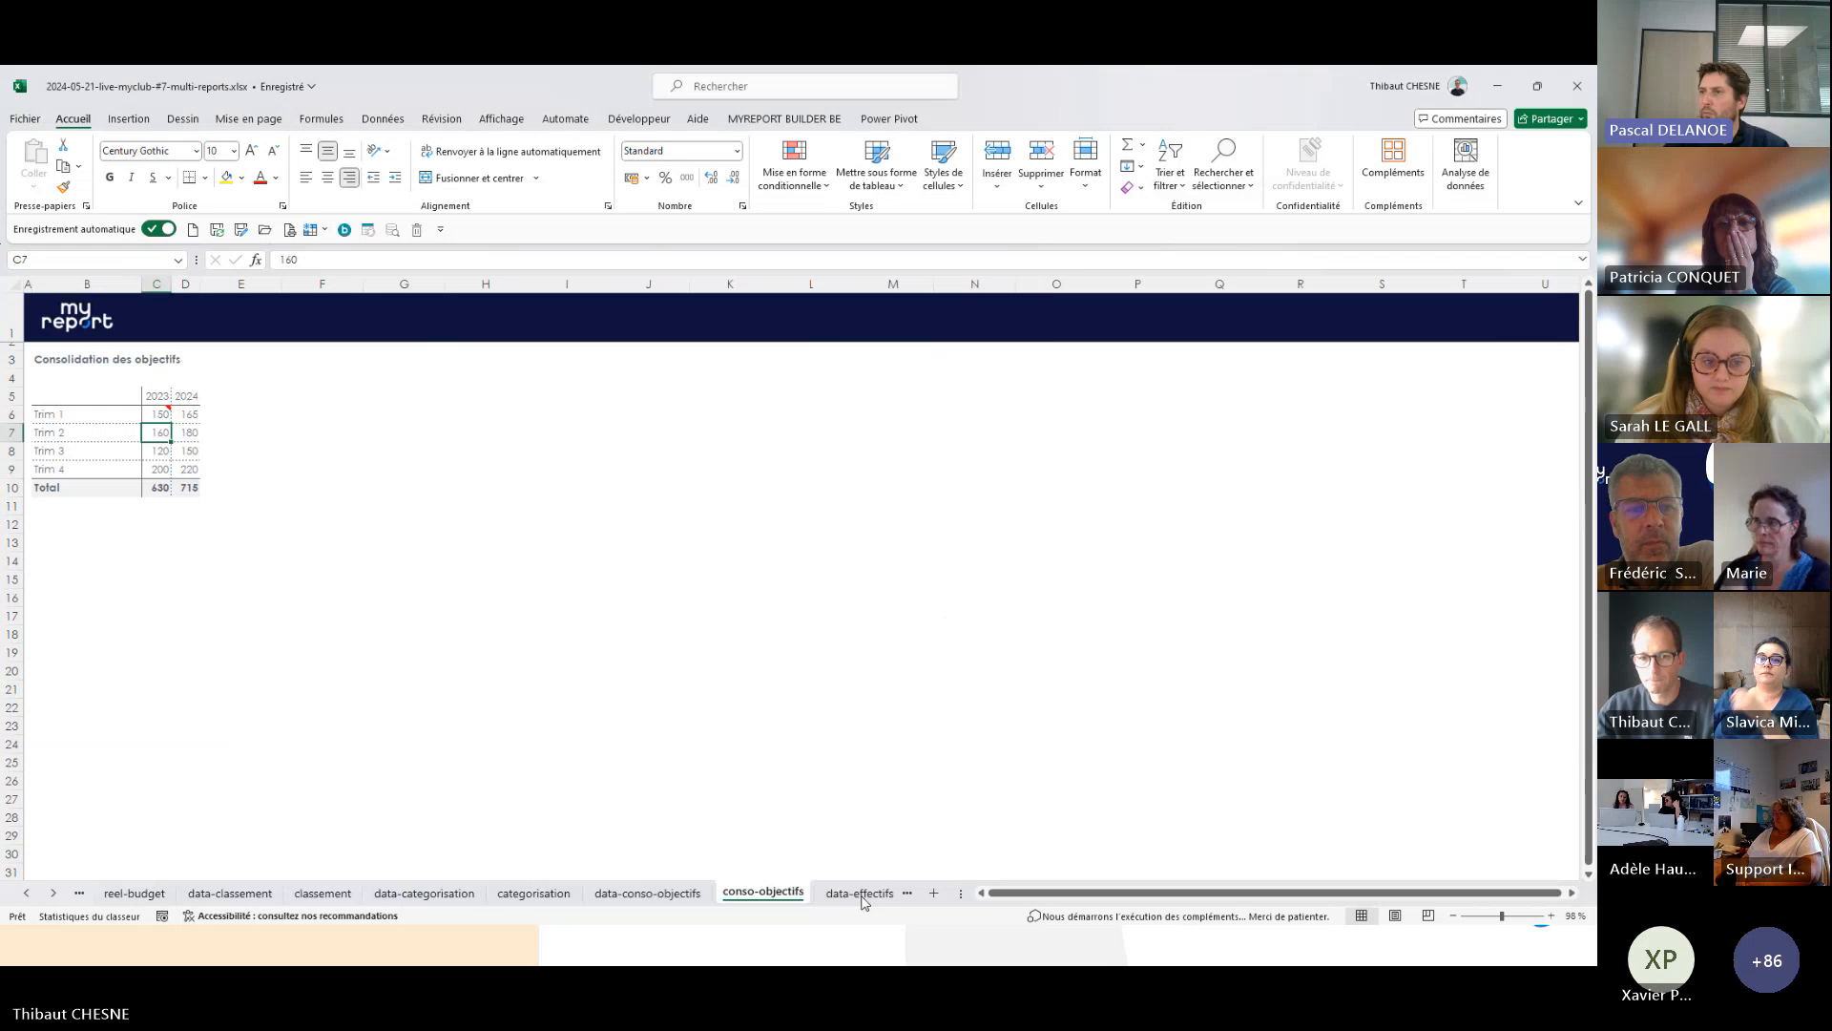
{"action": "left_click", "coordinate": [861, 894]}
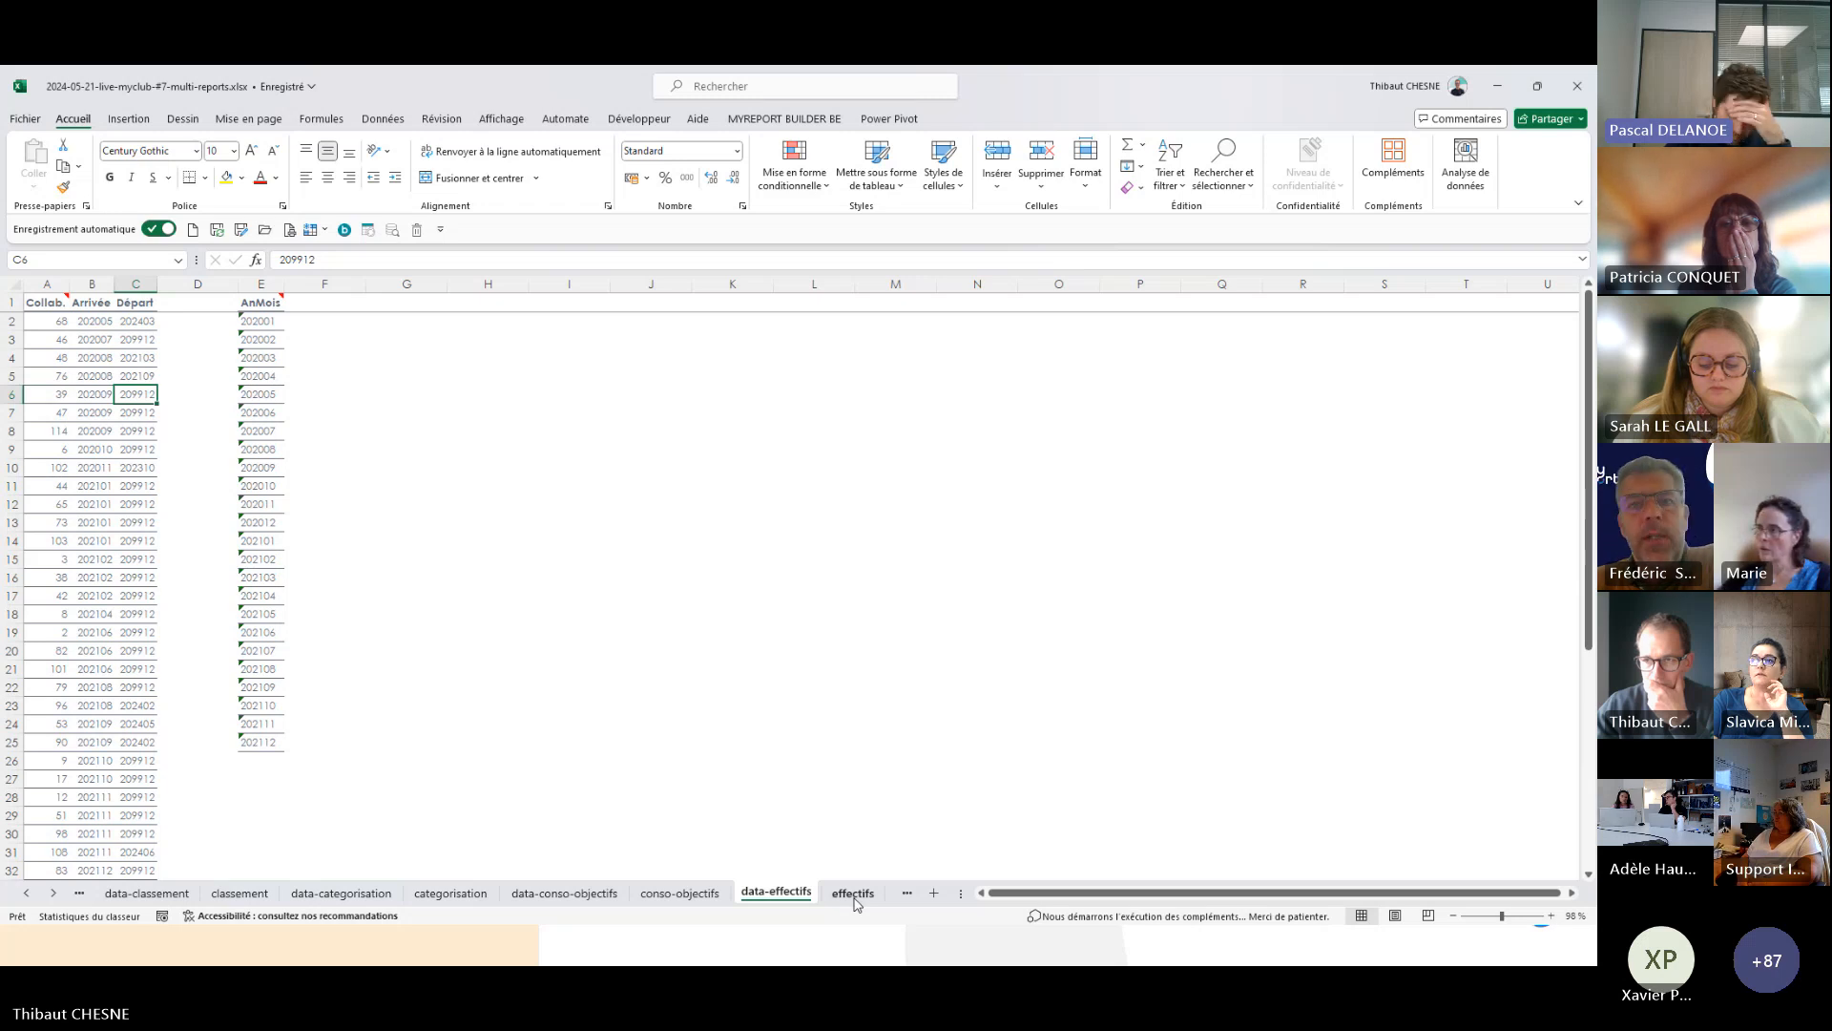
{"action": "left_click", "coordinate": [906, 892]}
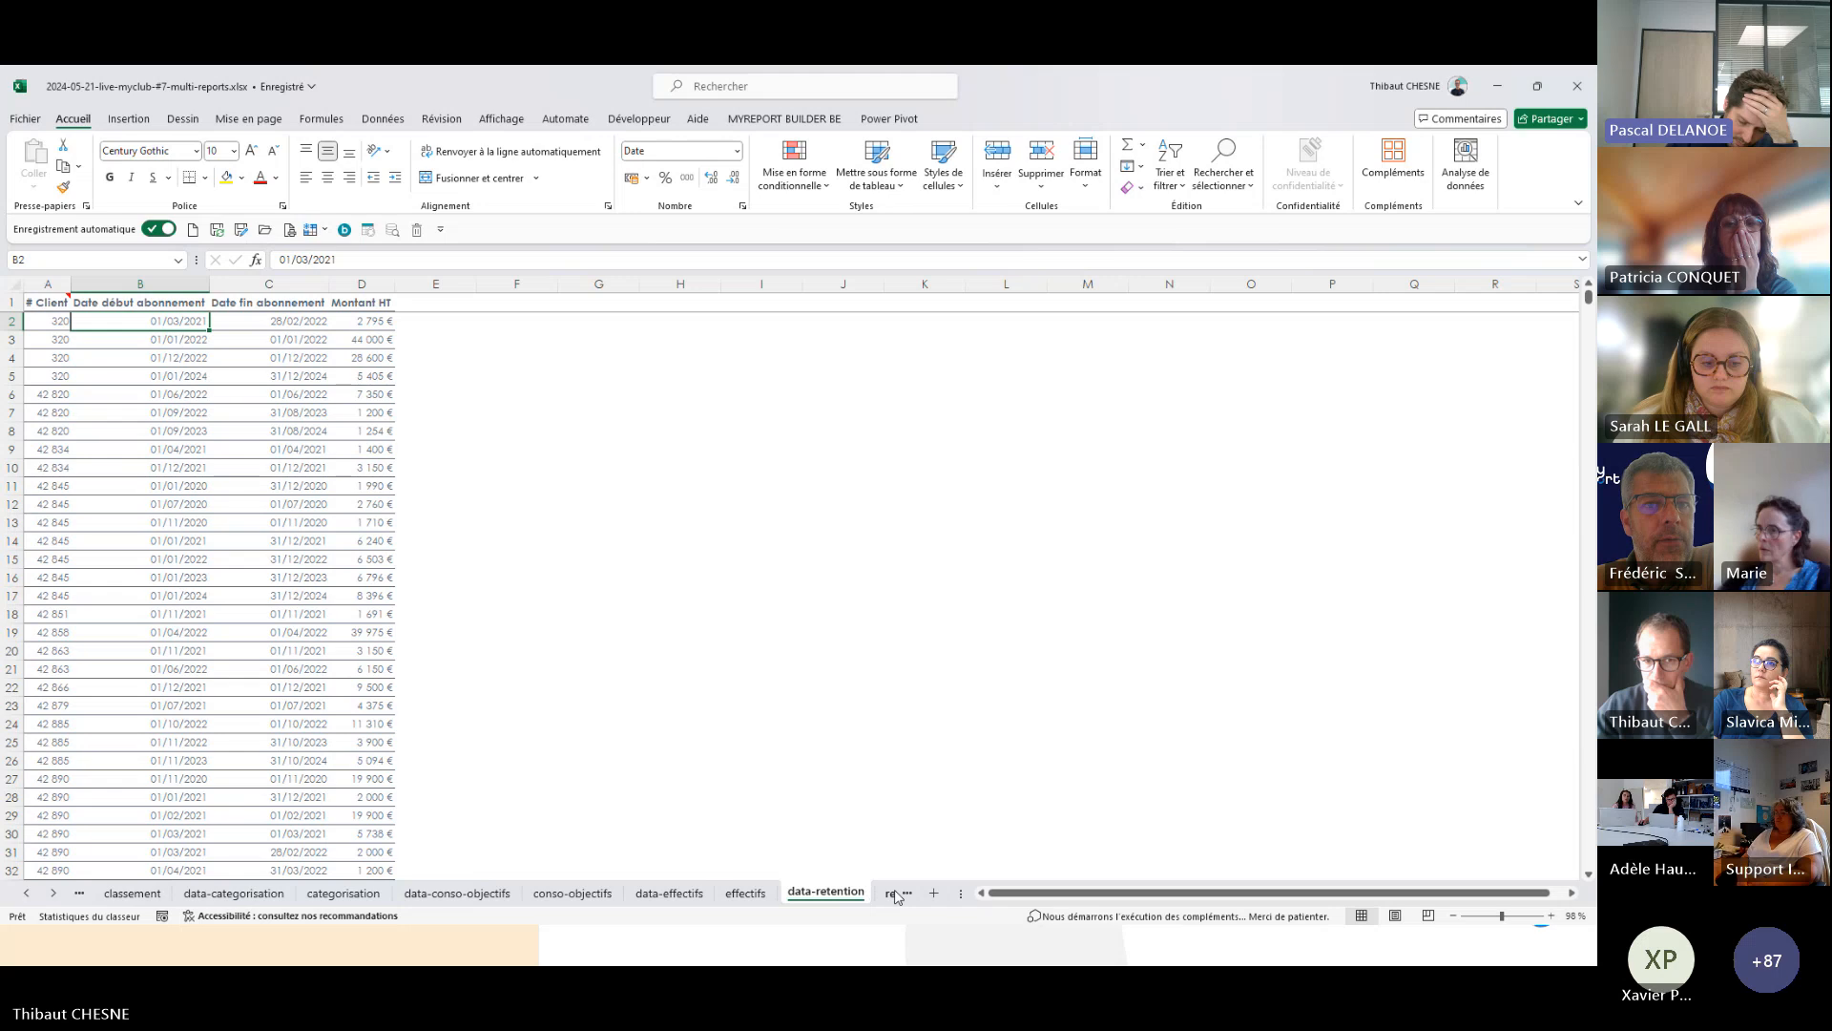
{"action": "left_click", "coordinate": [893, 894]}
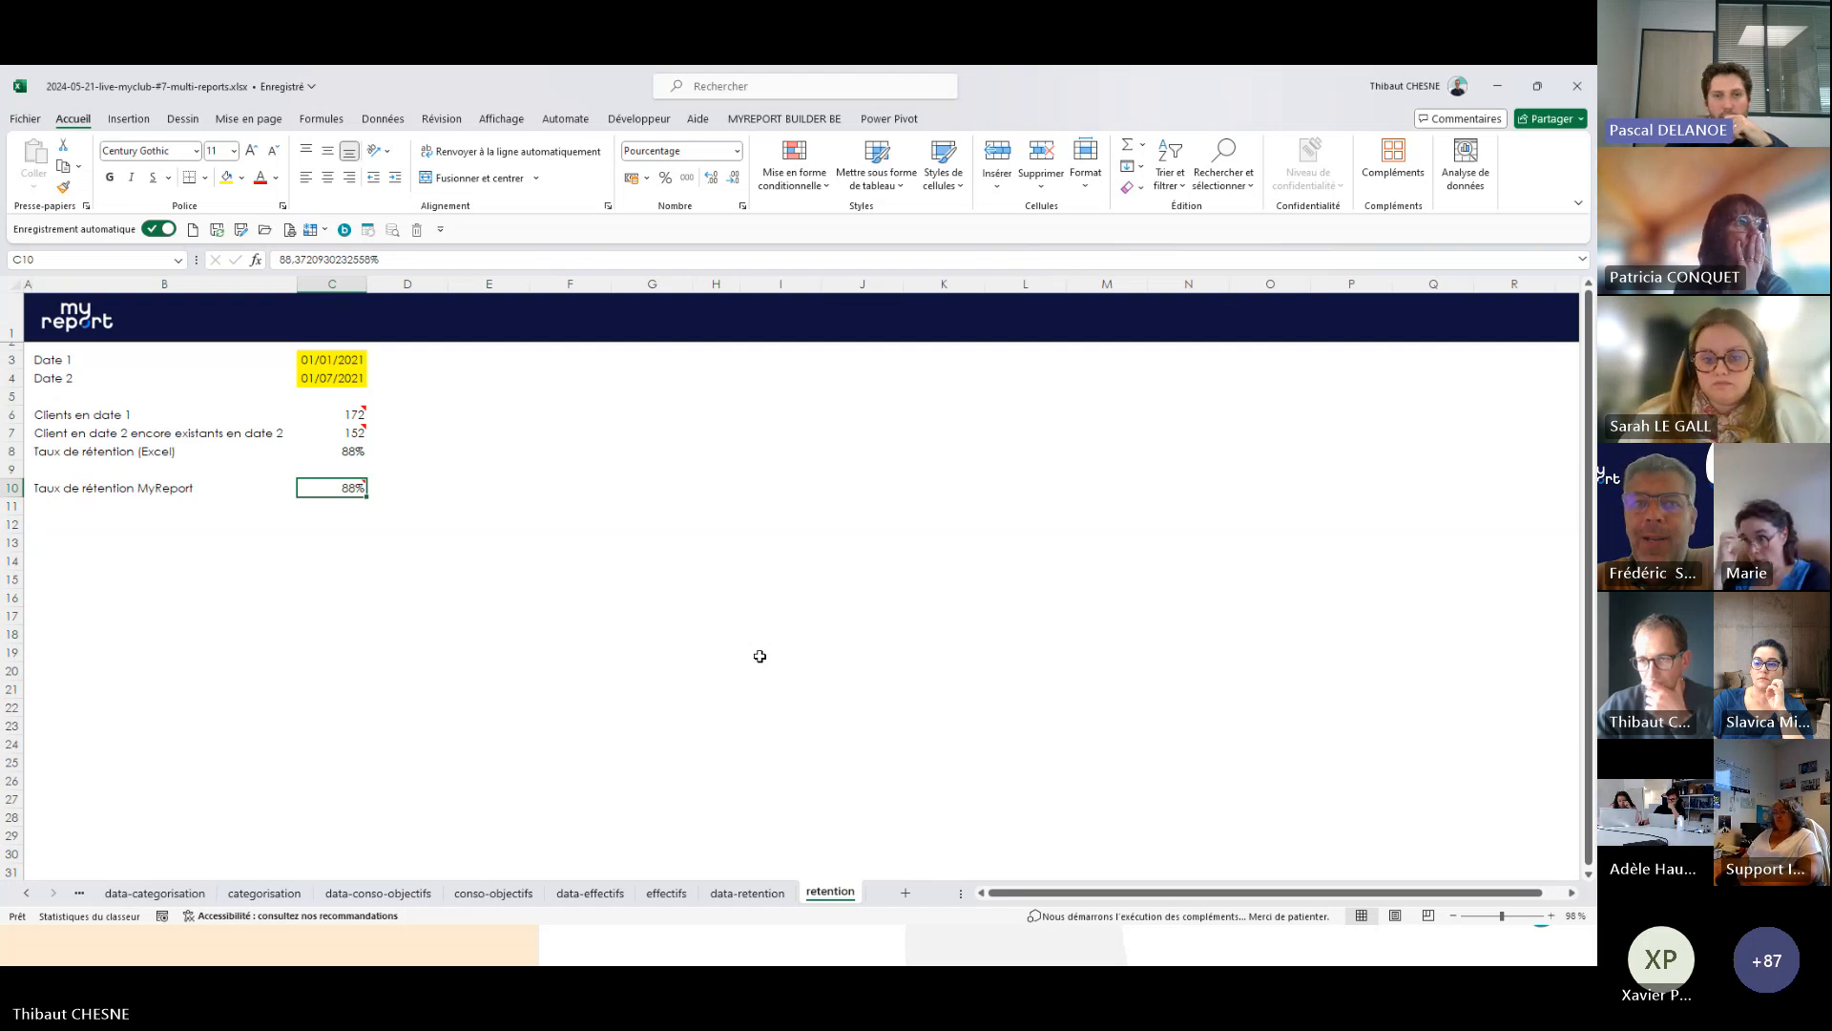
- Move the data-effectifs and effectifs sheets to the end of the workbook, after the retention sheet
{"action": "left_click", "coordinate": [592, 893]}
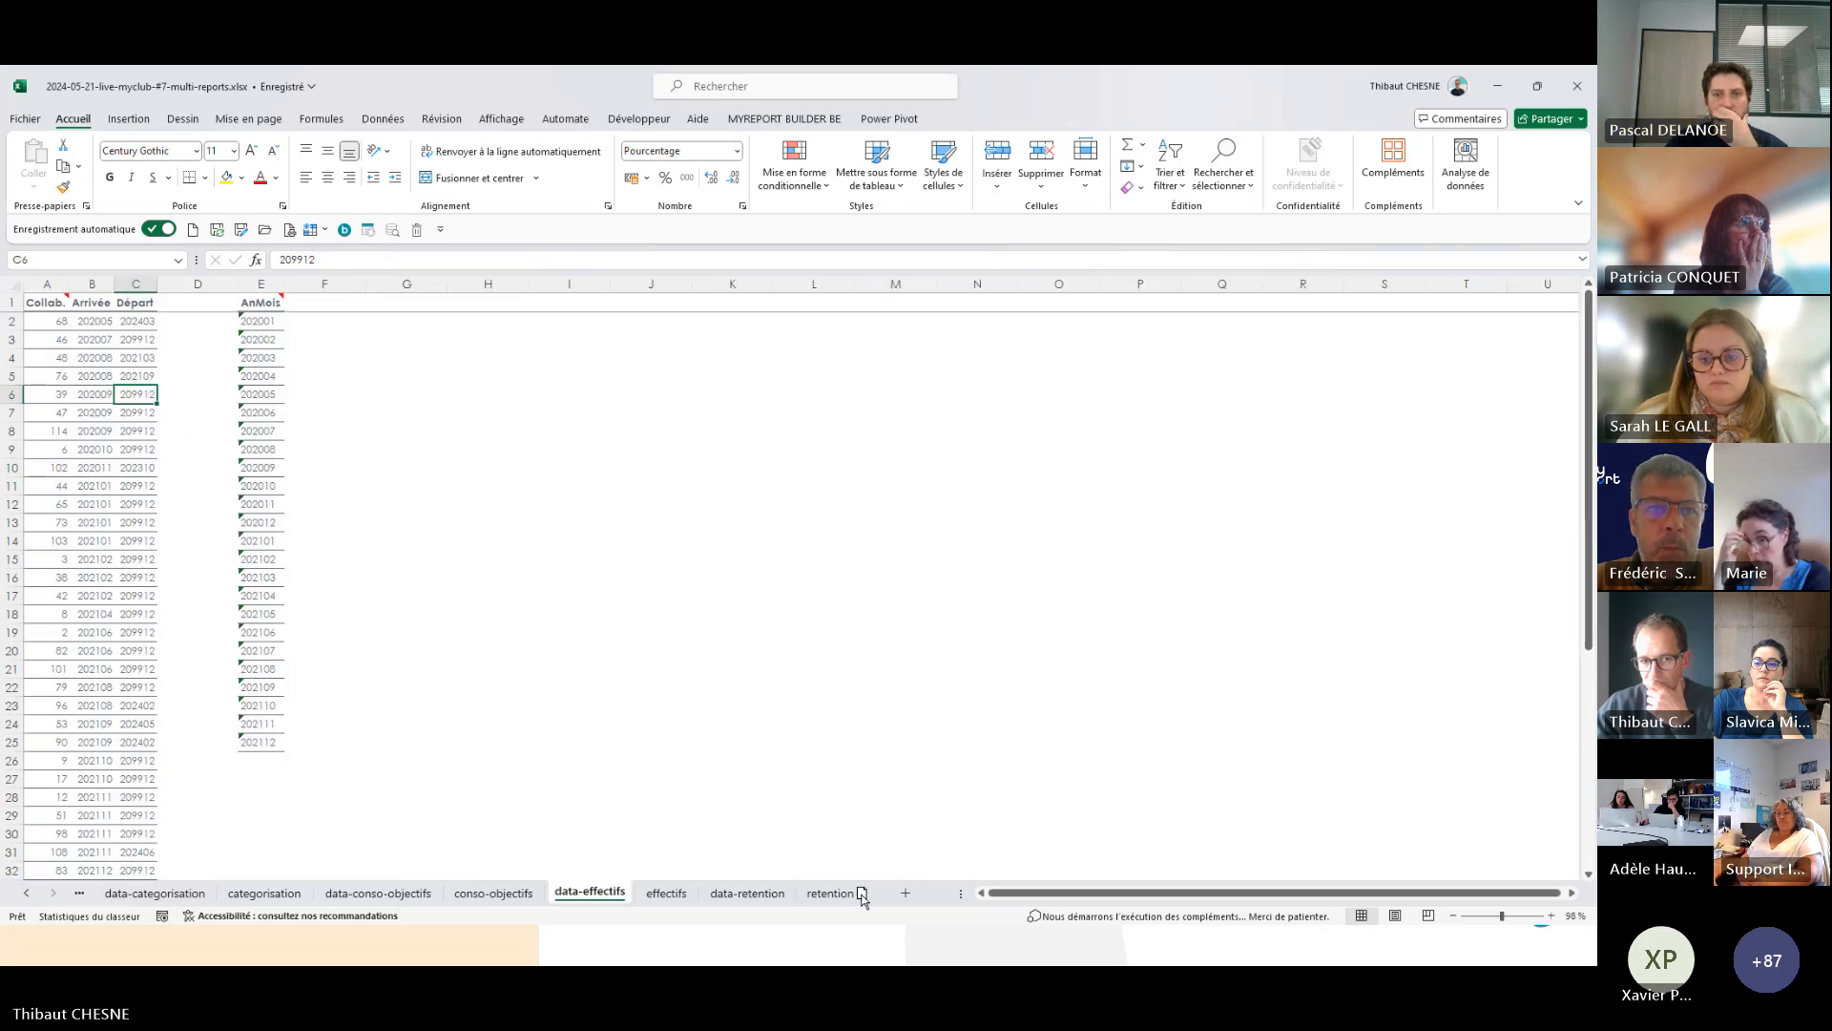
{"action": "left_click_drag", "start_coordinate": [872, 898], "coordinate": [871, 894]}
{"action": "left_click", "coordinate": [587, 894]}
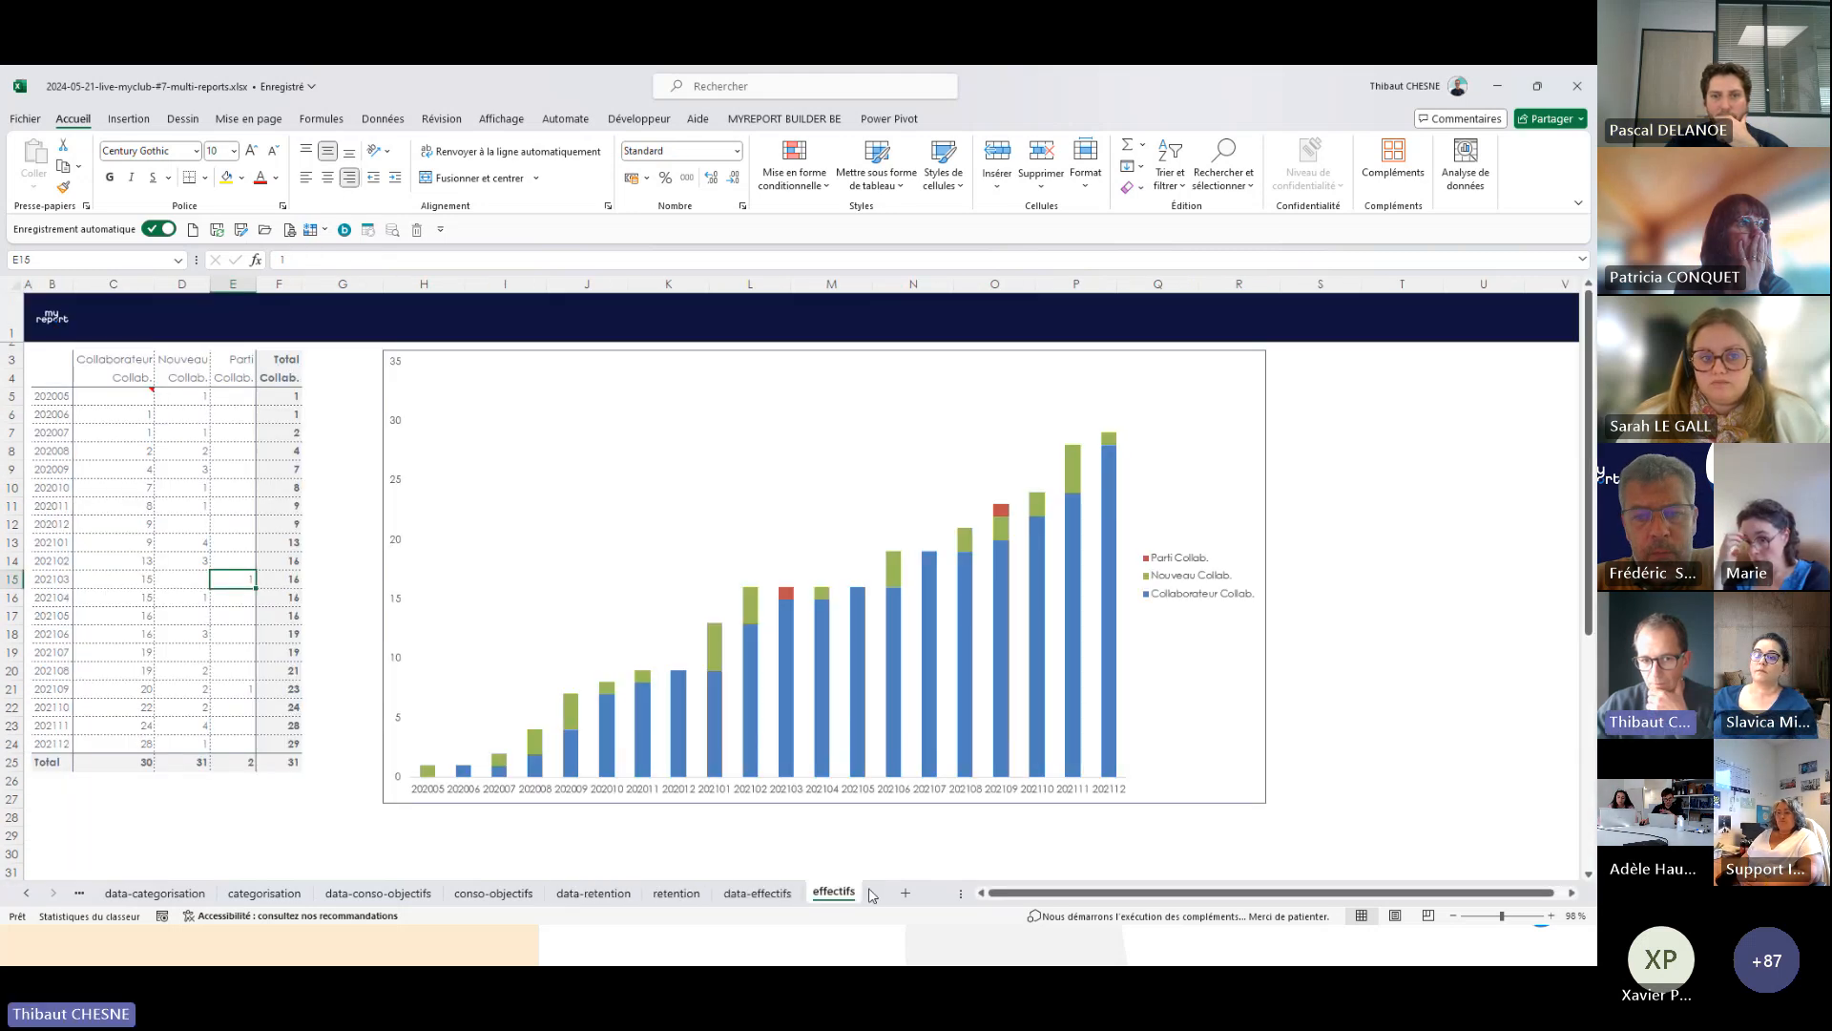
- Return to the retention sheet and select the Taux de rétention MyReport value to review it
{"action": "left_click", "coordinate": [674, 894]}
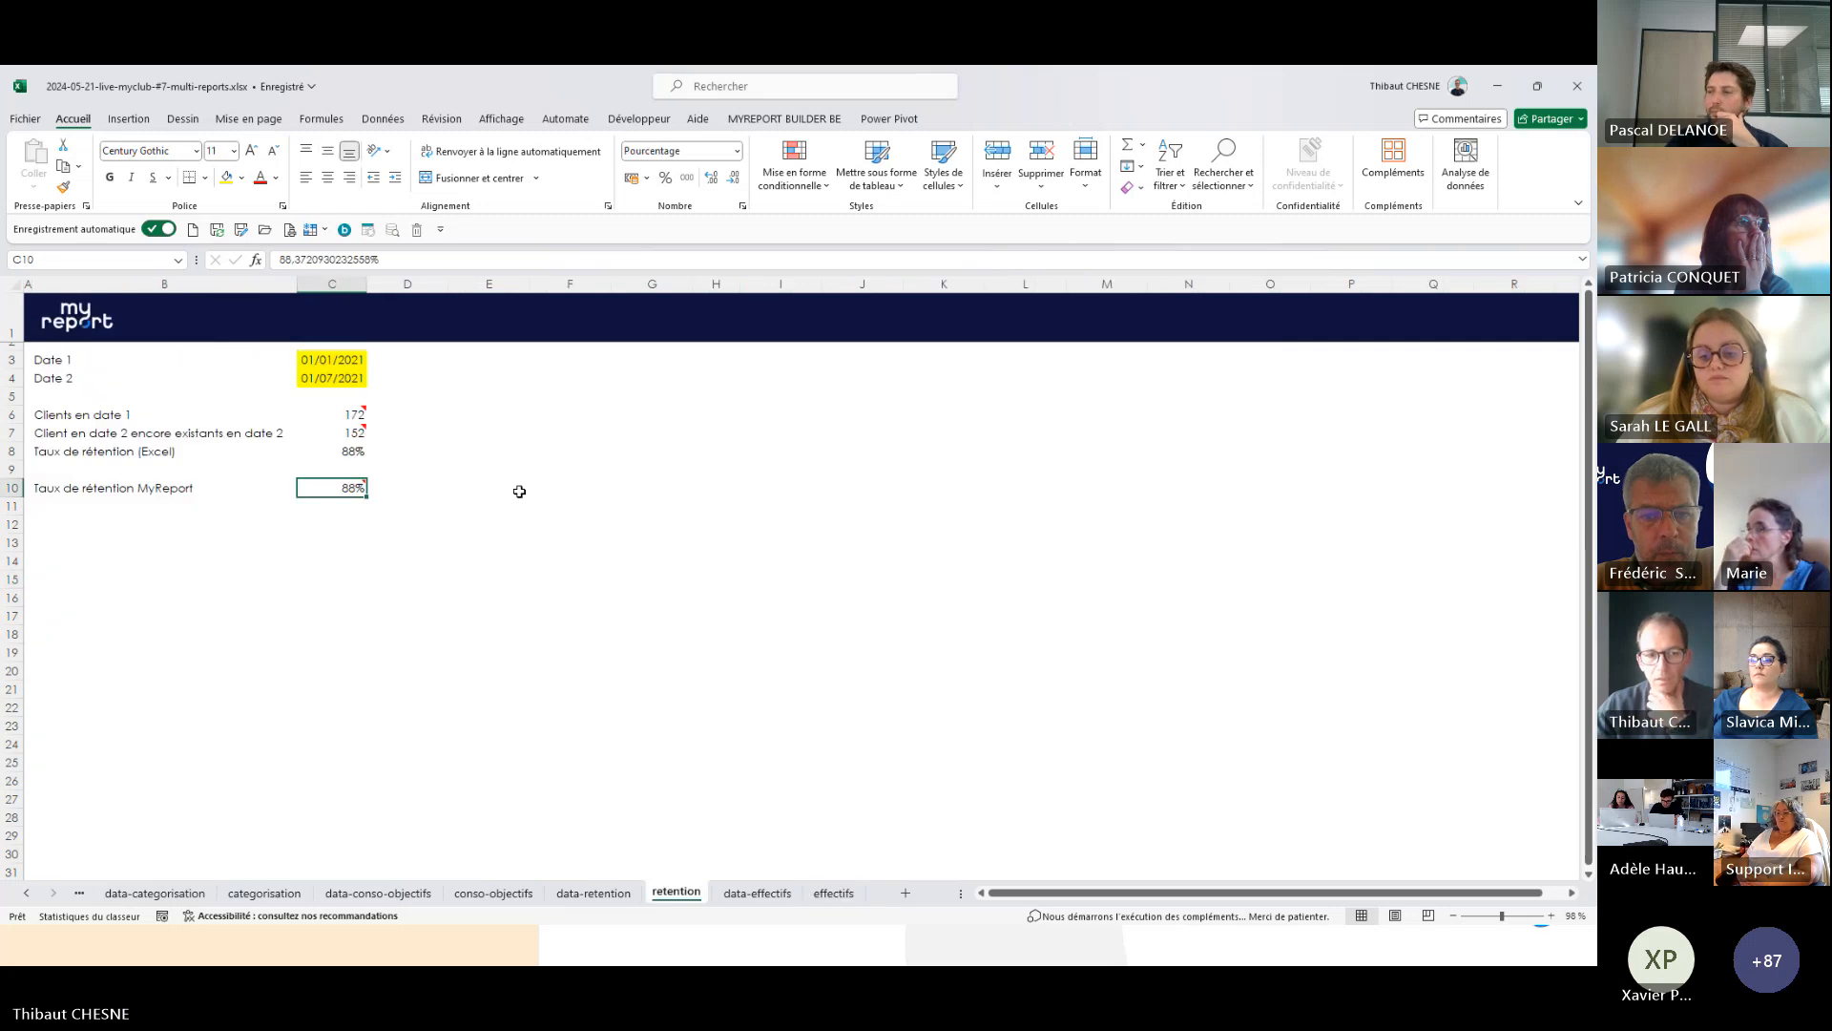
{"action": "left_click", "coordinate": [453, 521]}
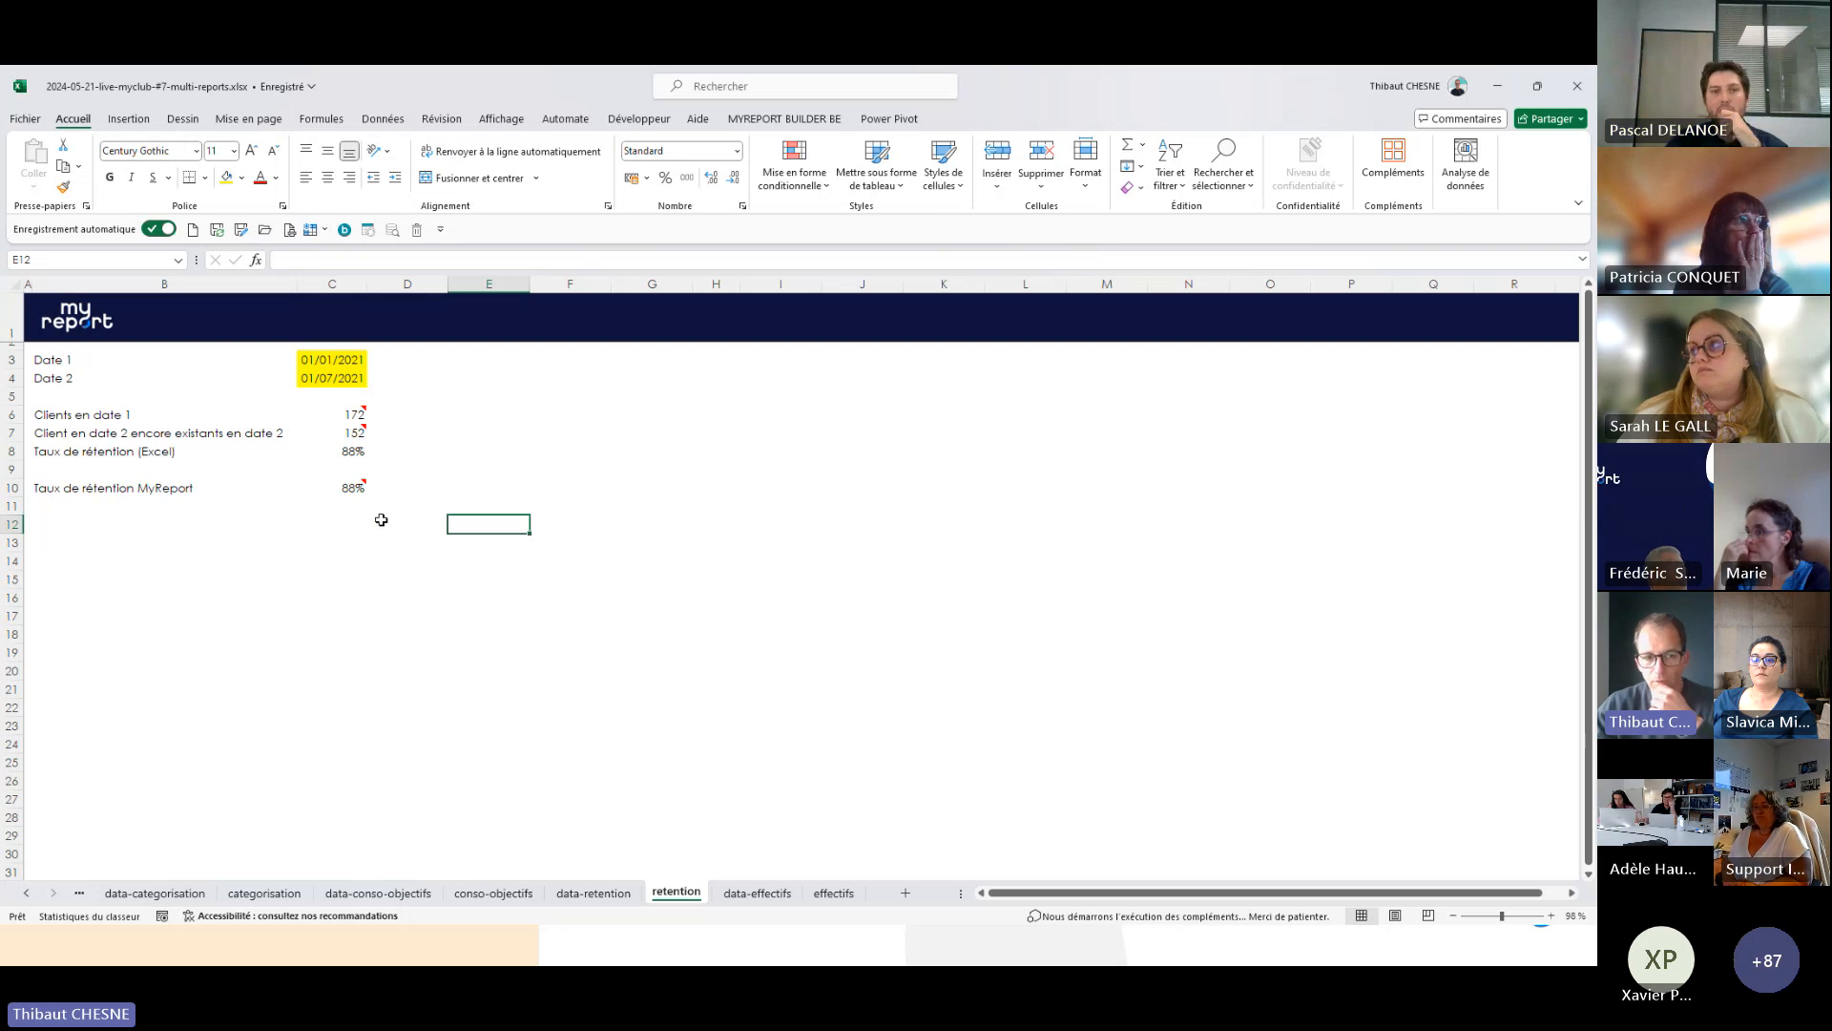
{"action": "left_click", "coordinate": [338, 491]}
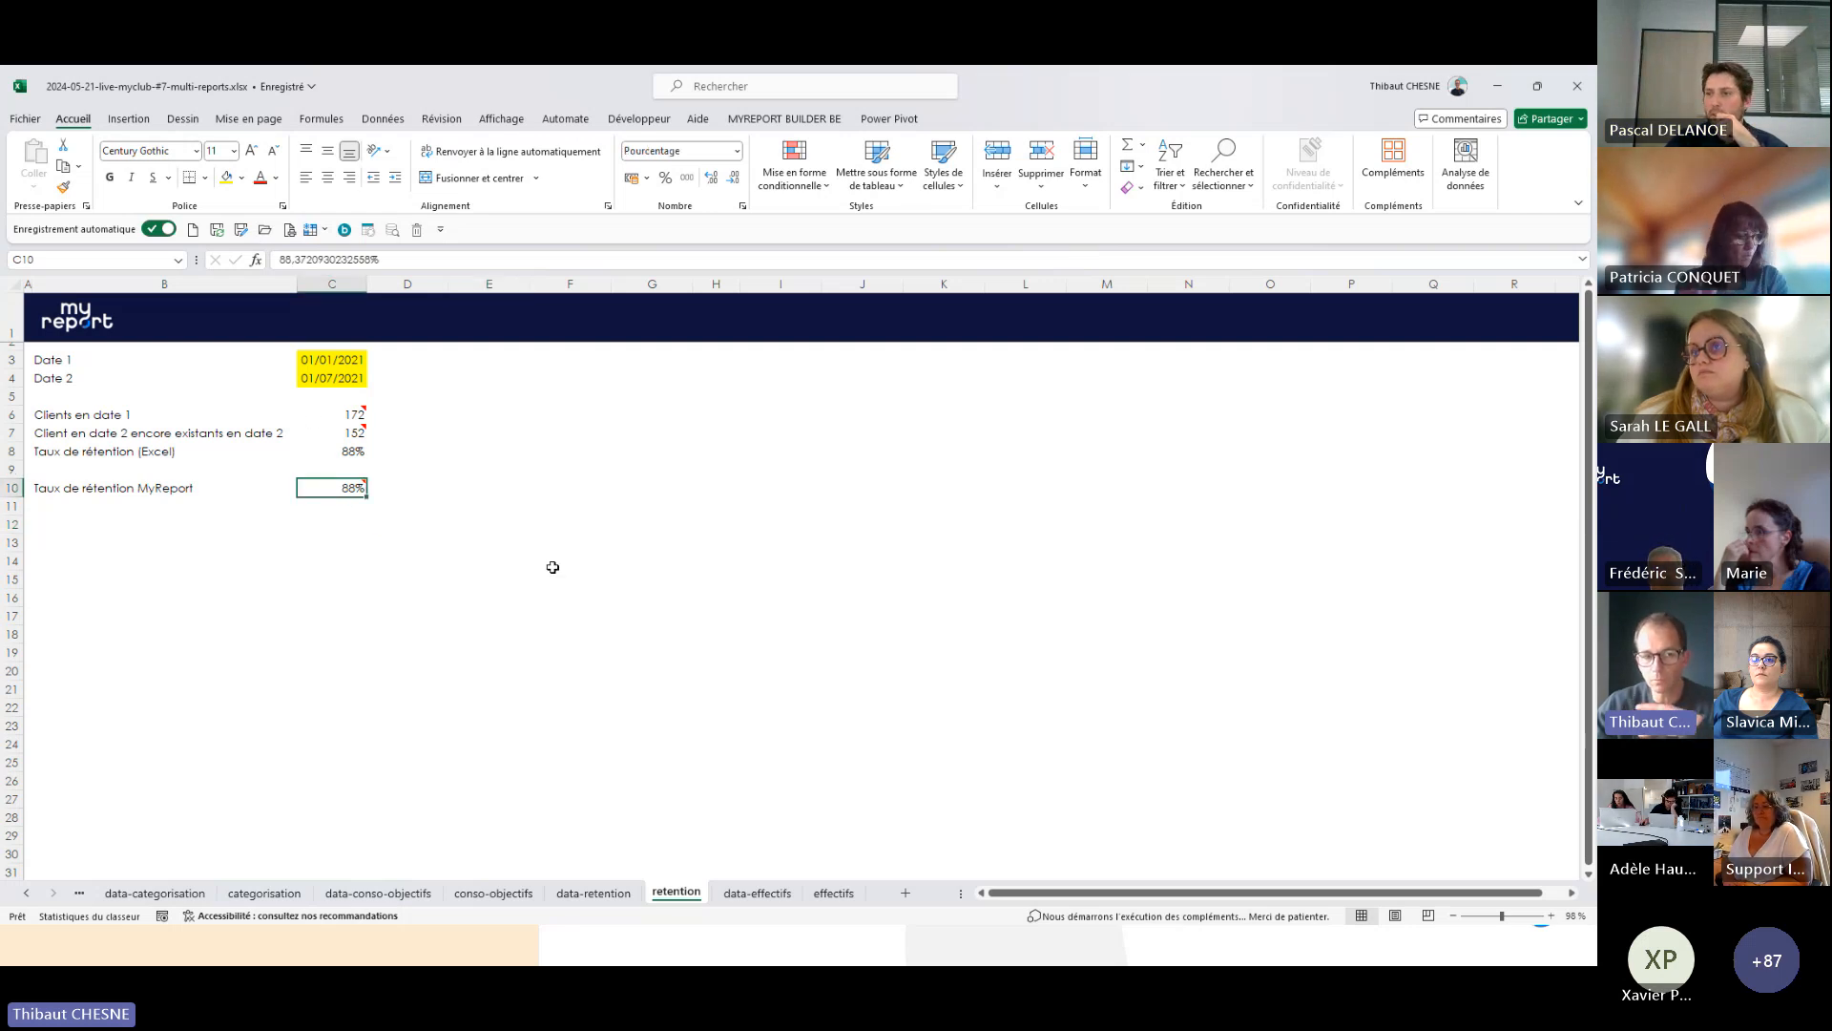
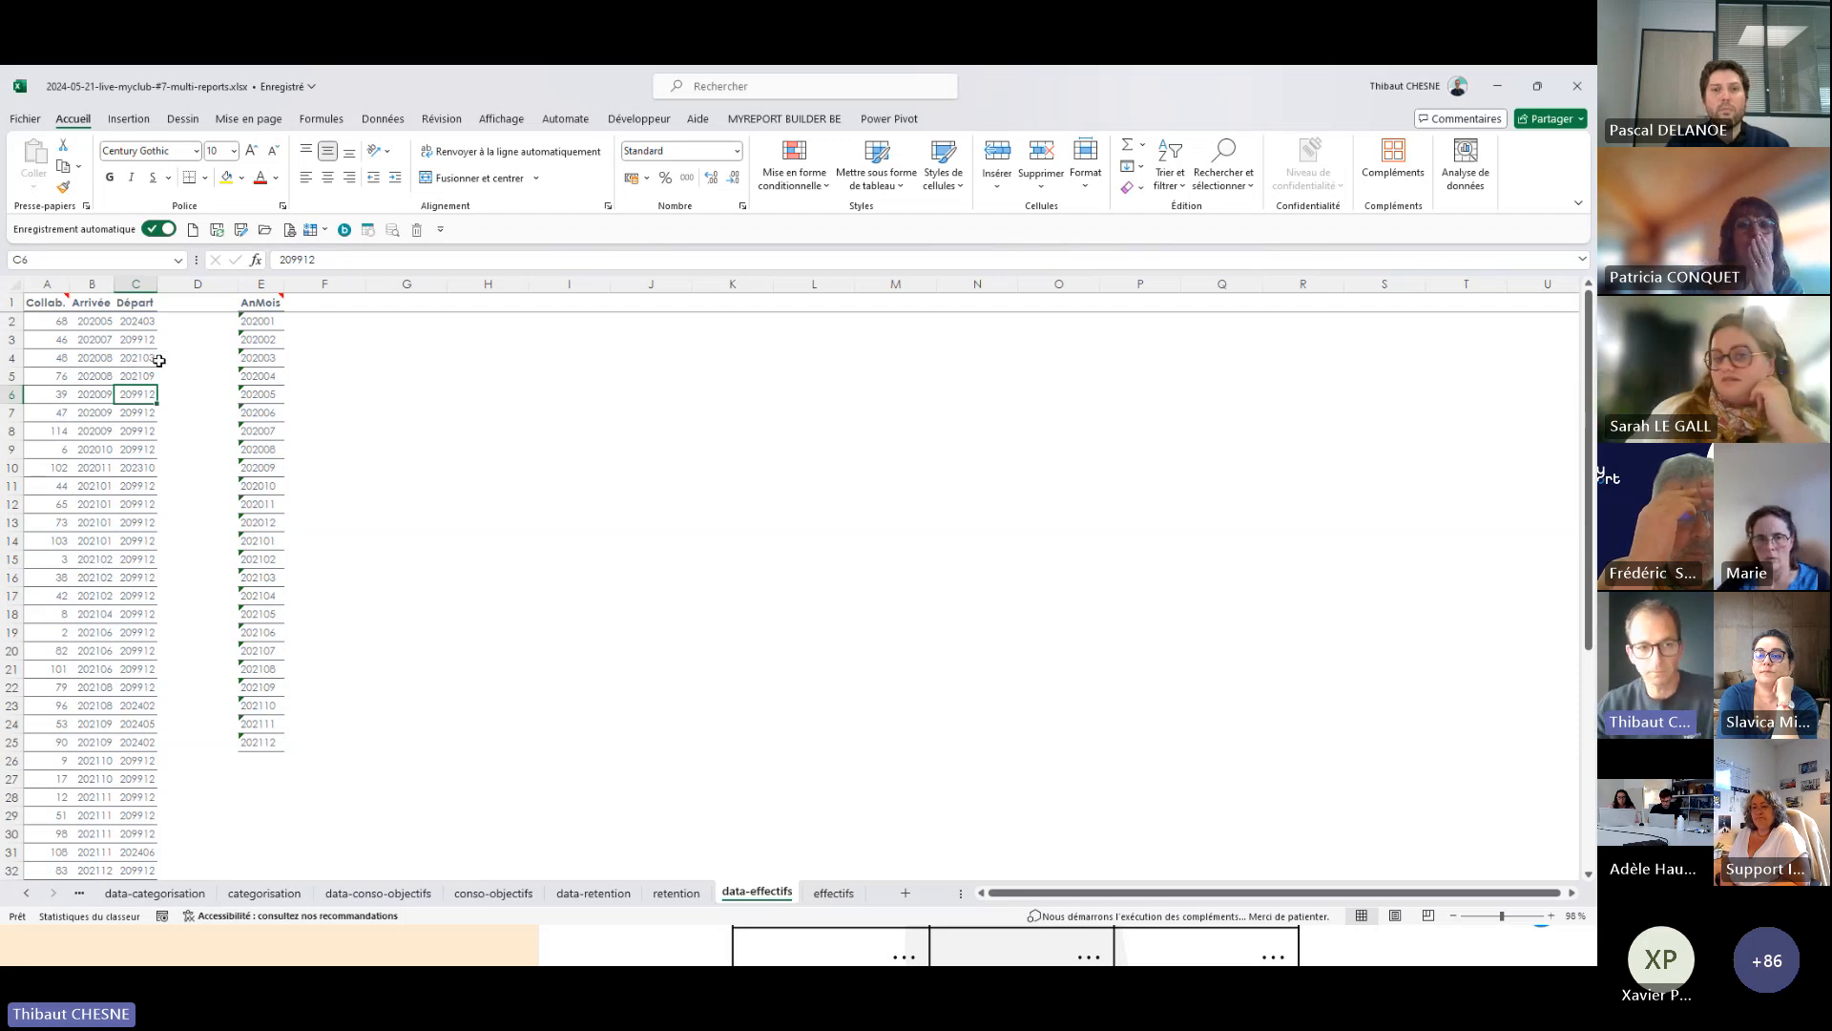
- Look at the AnMois list on data-effectifs, and open the temps report behind the effectifs table in MyReport Builder
{"action": "left_click", "coordinate": [264, 323]}
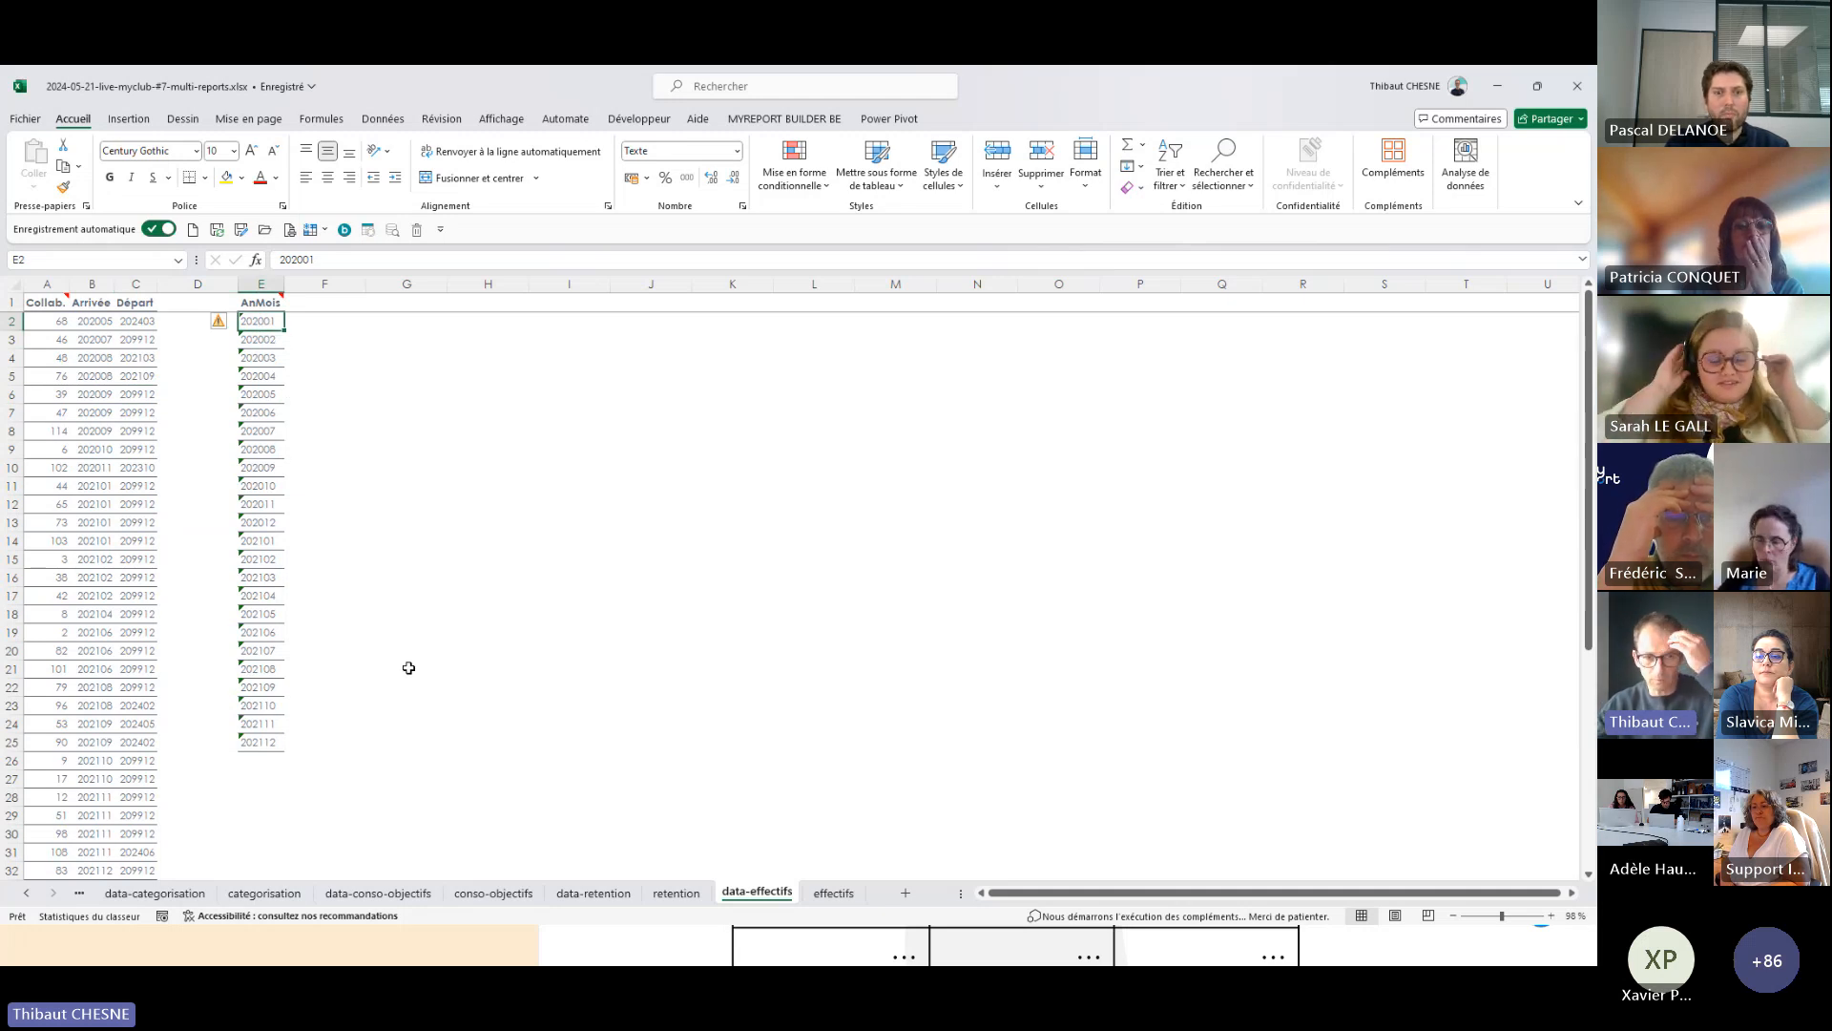
{"action": "left_click", "coordinate": [833, 894]}
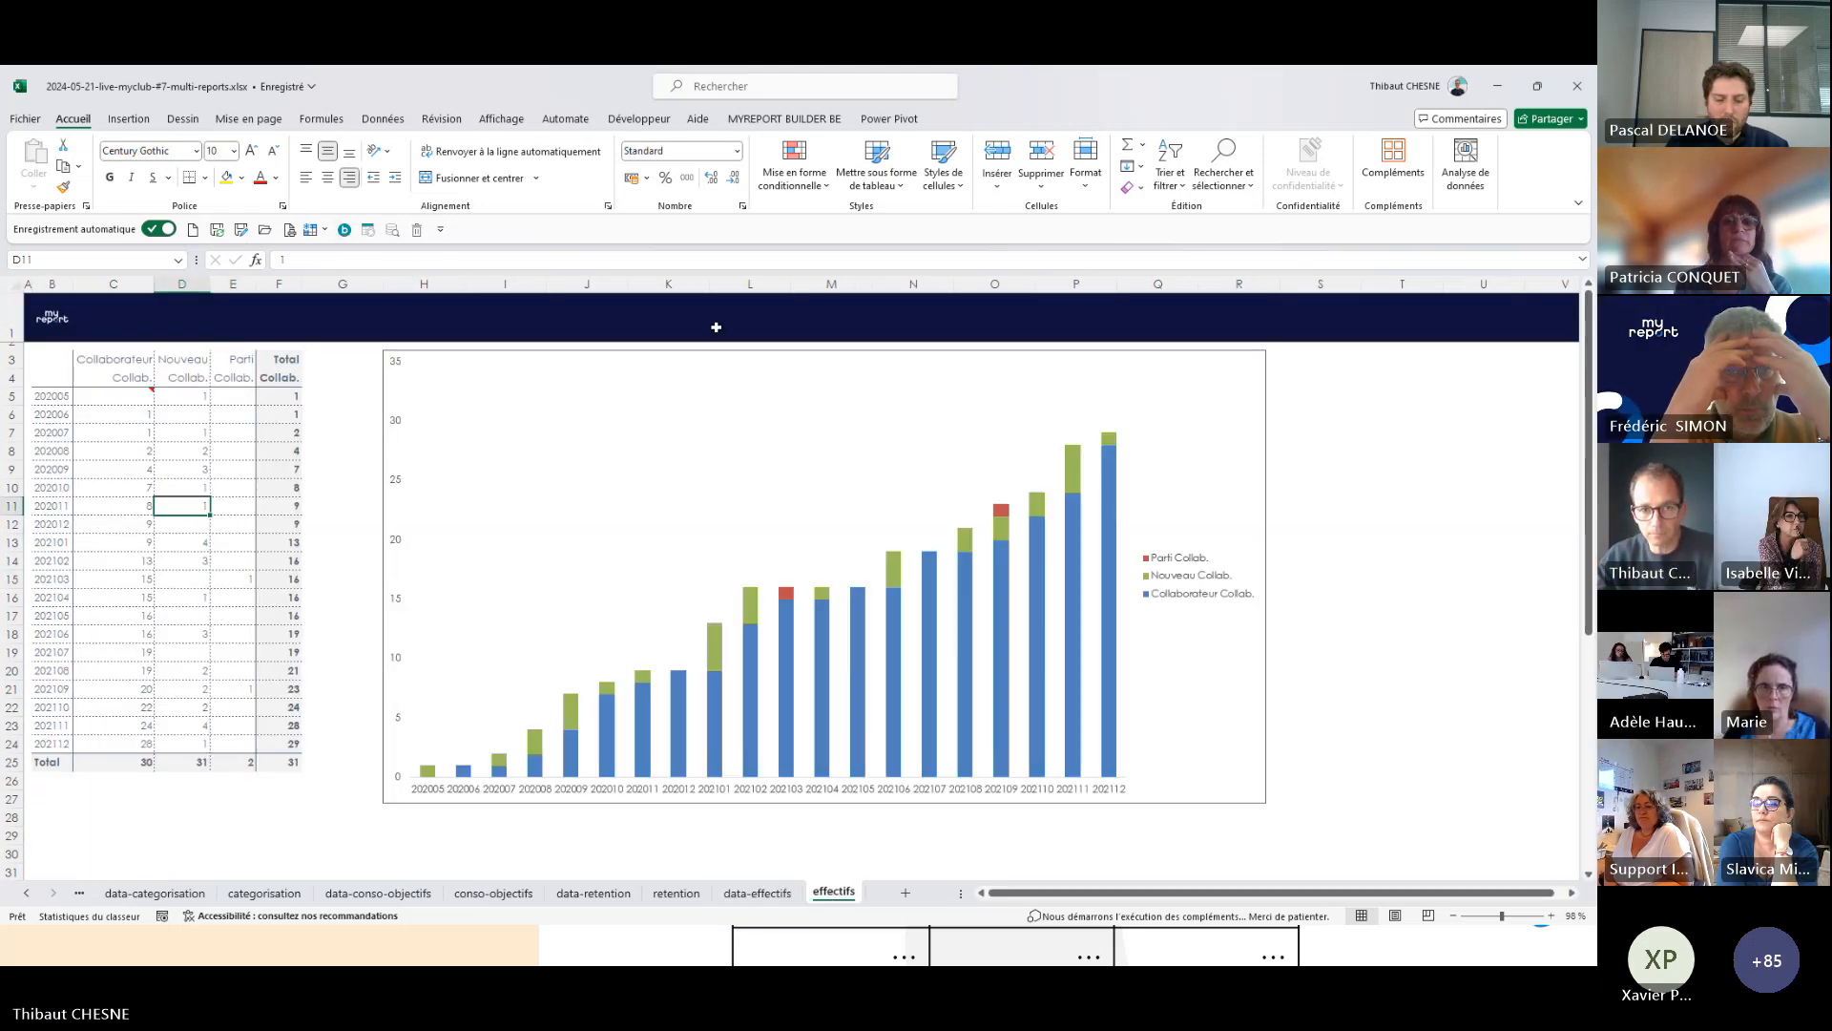
{"action": "left_click", "coordinate": [665, 284]}
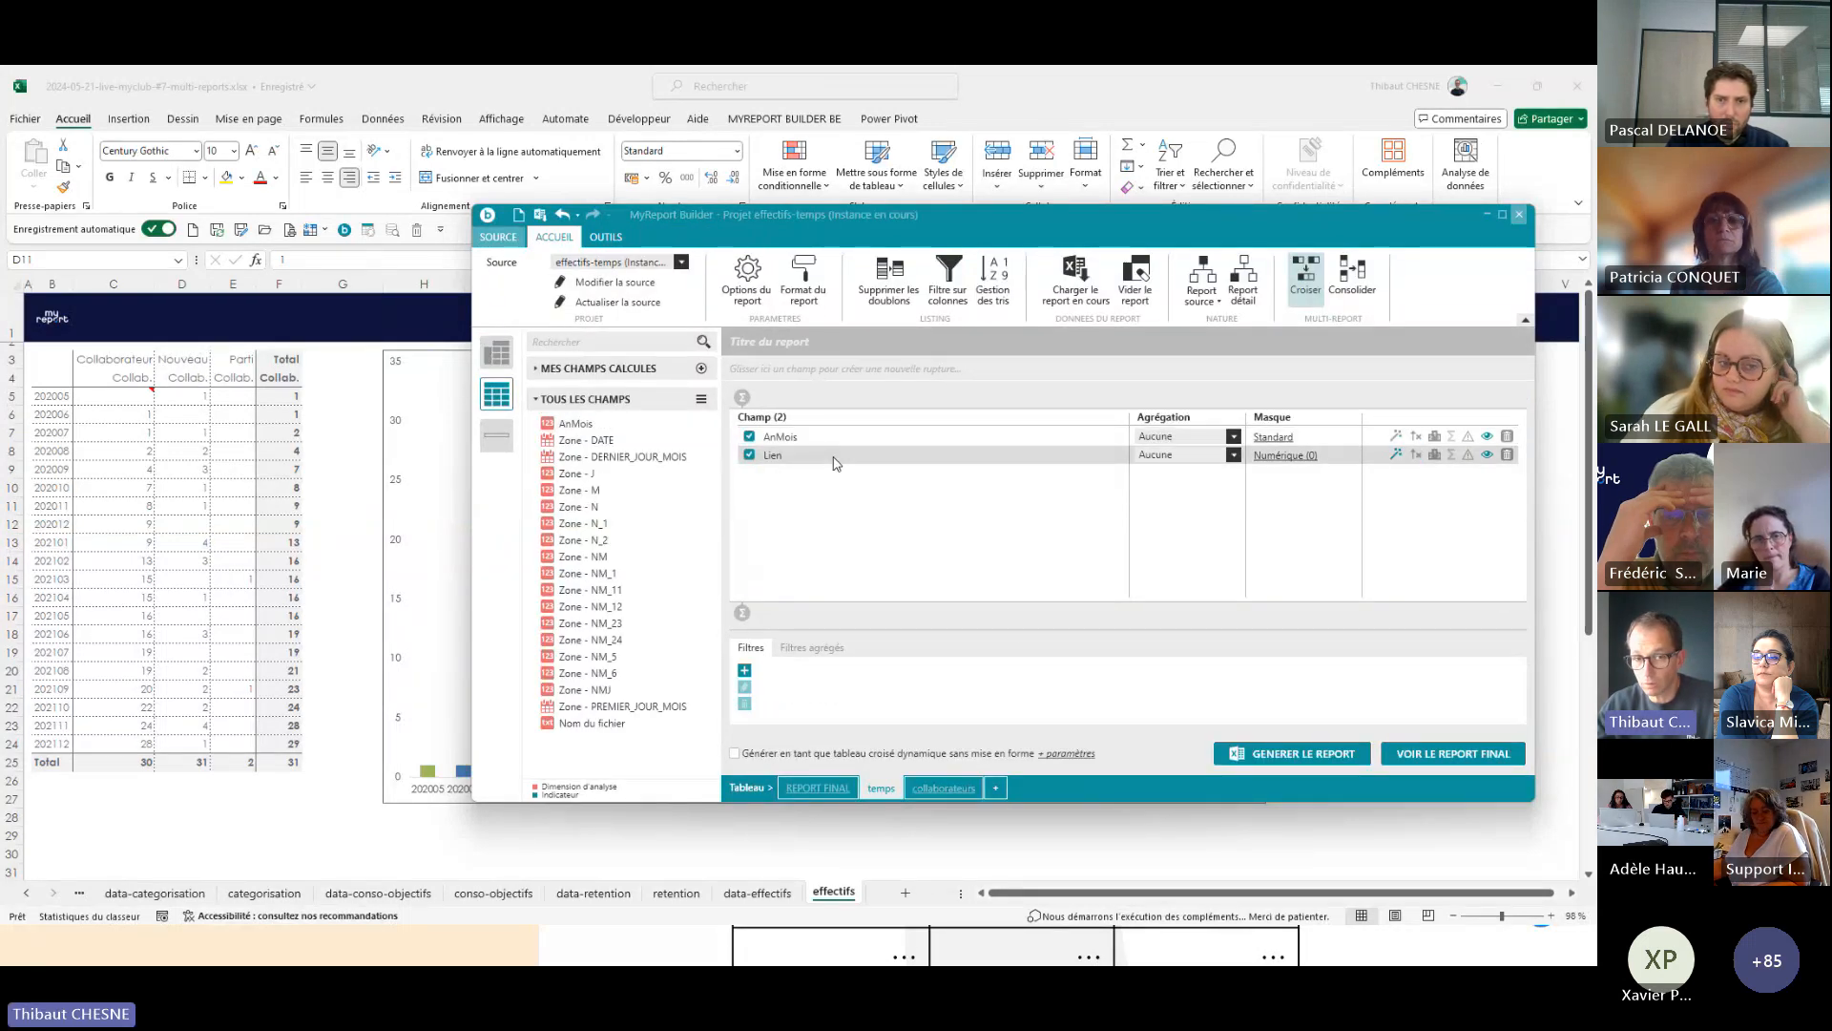
- Examine the Lien calculated field in the temps and collaborateurs reports, and the Arrivée filter and AnMois row of the final report
{"action": "double_click", "coordinate": [834, 462]}
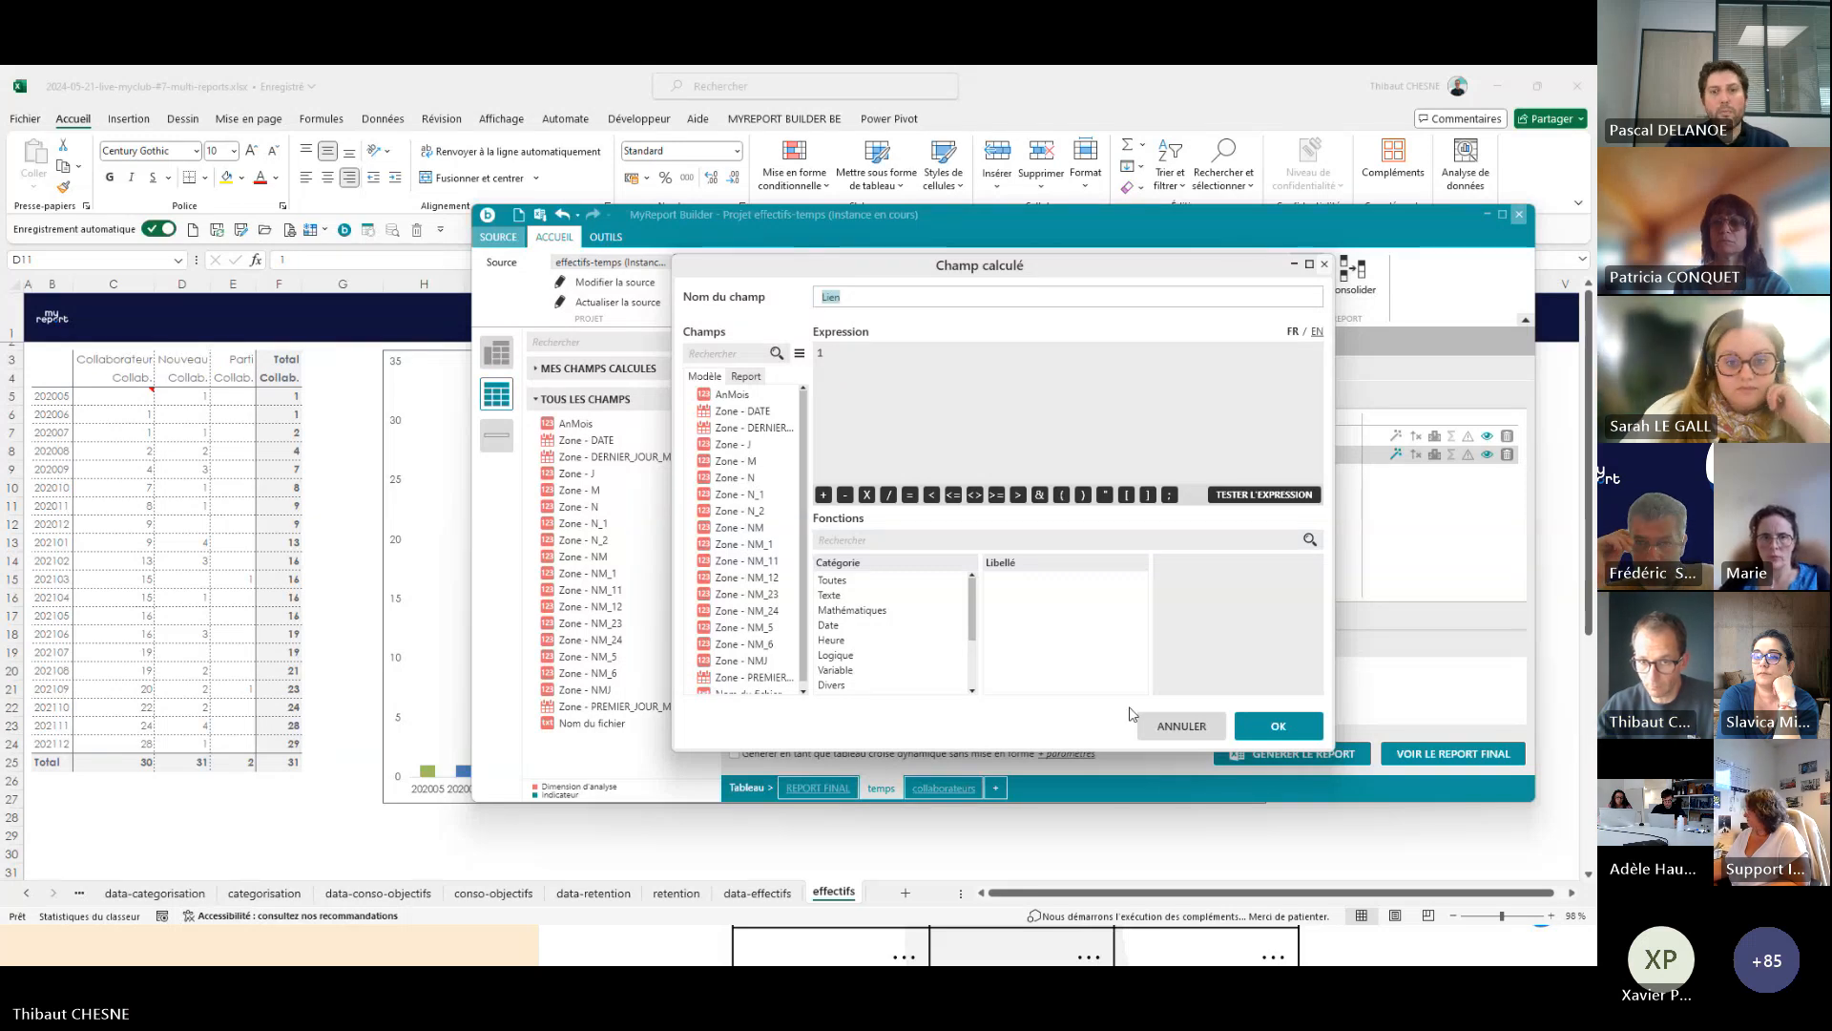
{"action": "left_click", "coordinate": [1185, 727]}
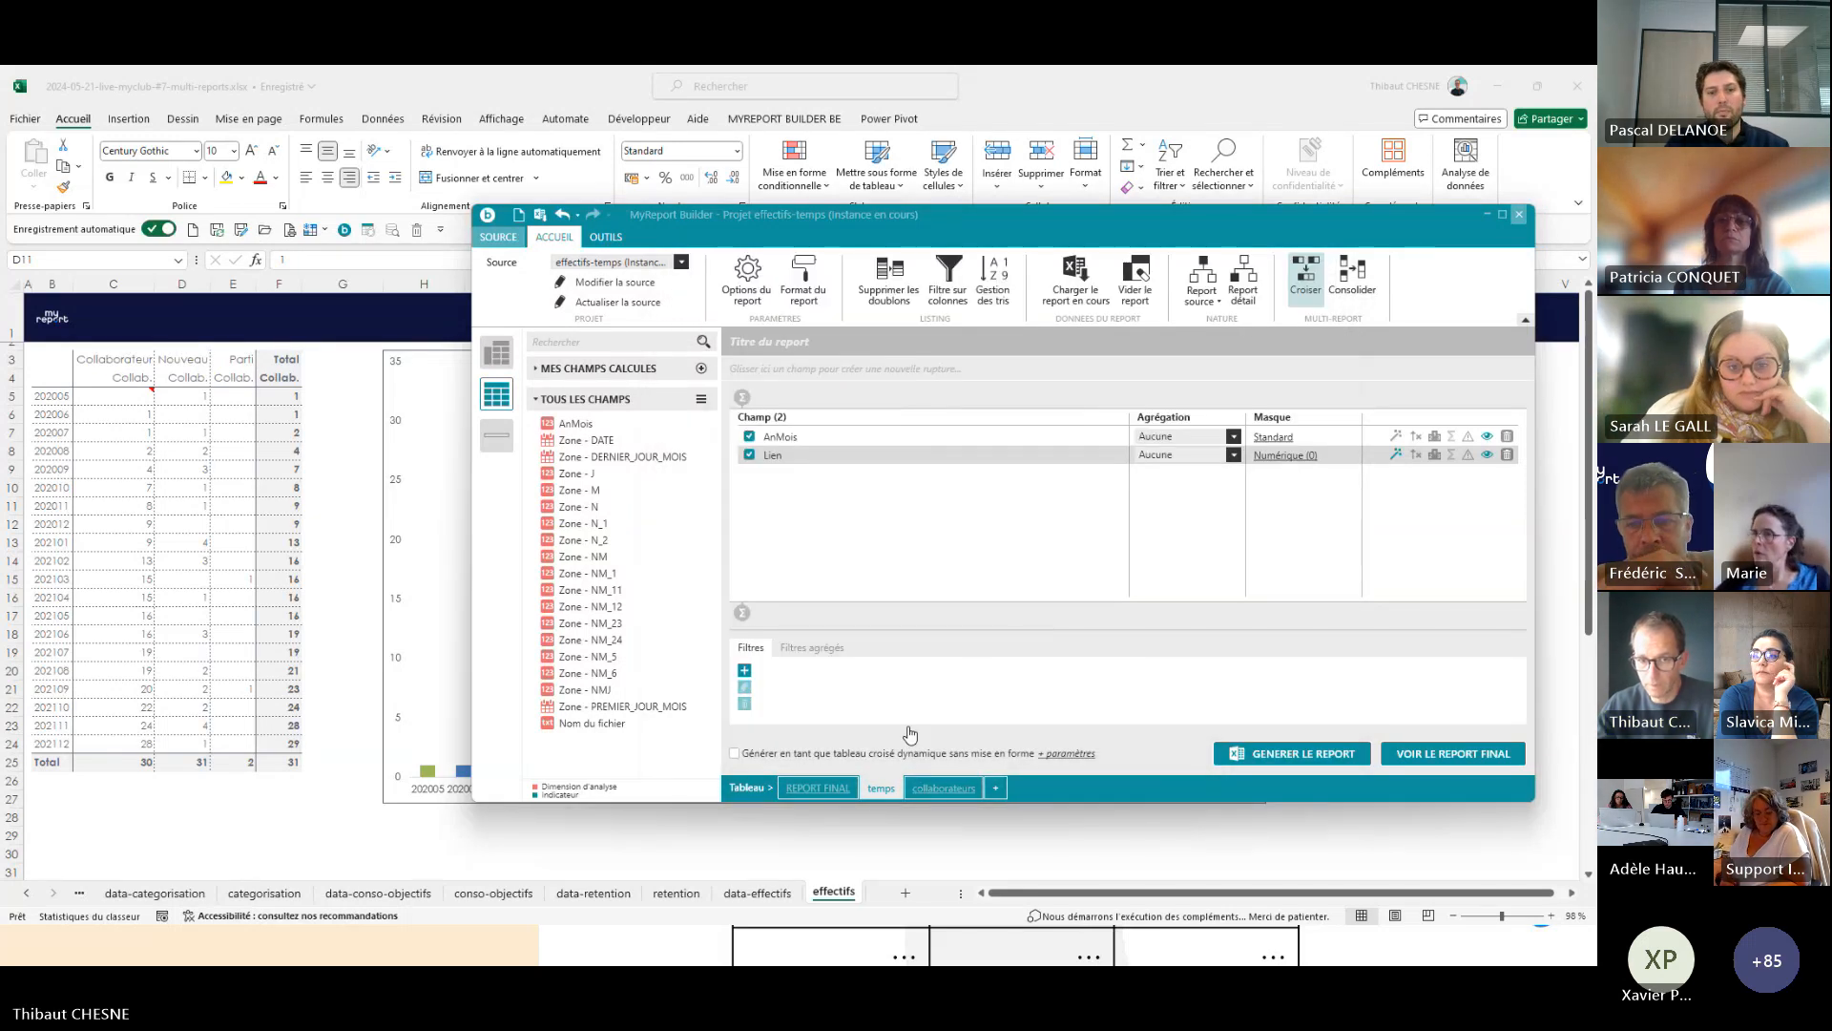
{"action": "left_click", "coordinate": [961, 788]}
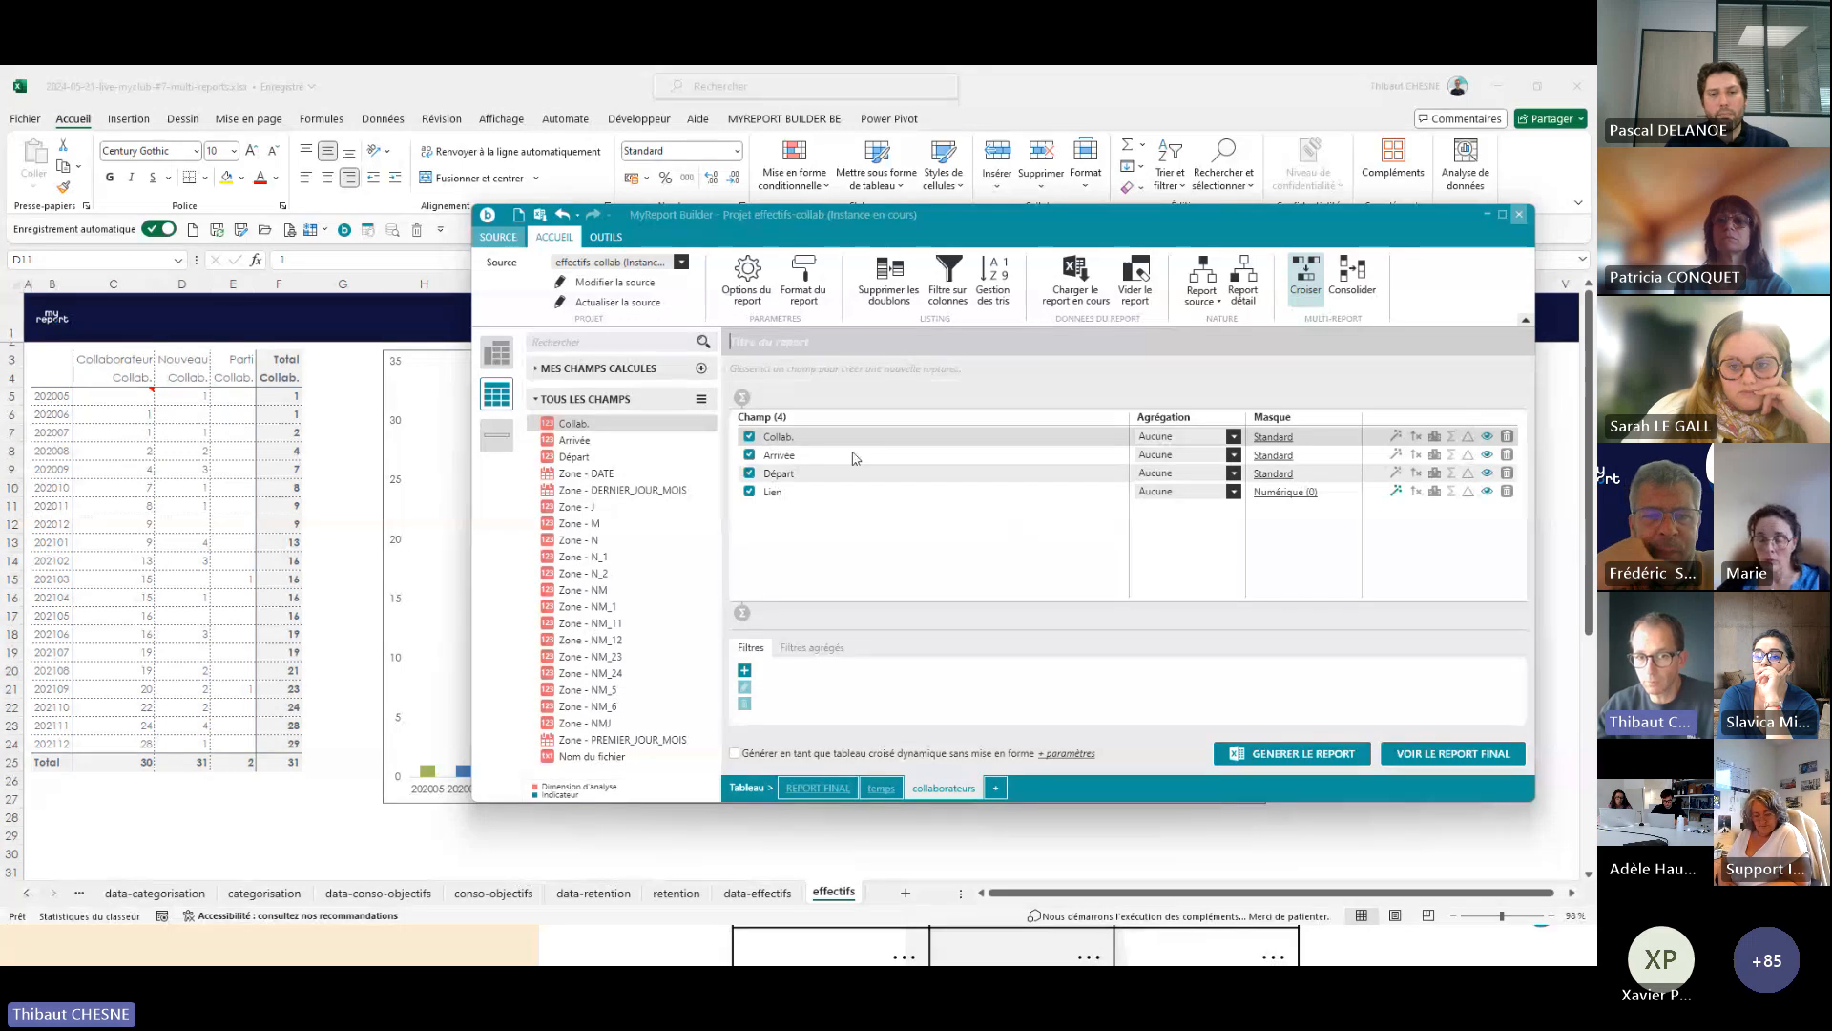
{"action": "double_click", "coordinate": [790, 498]}
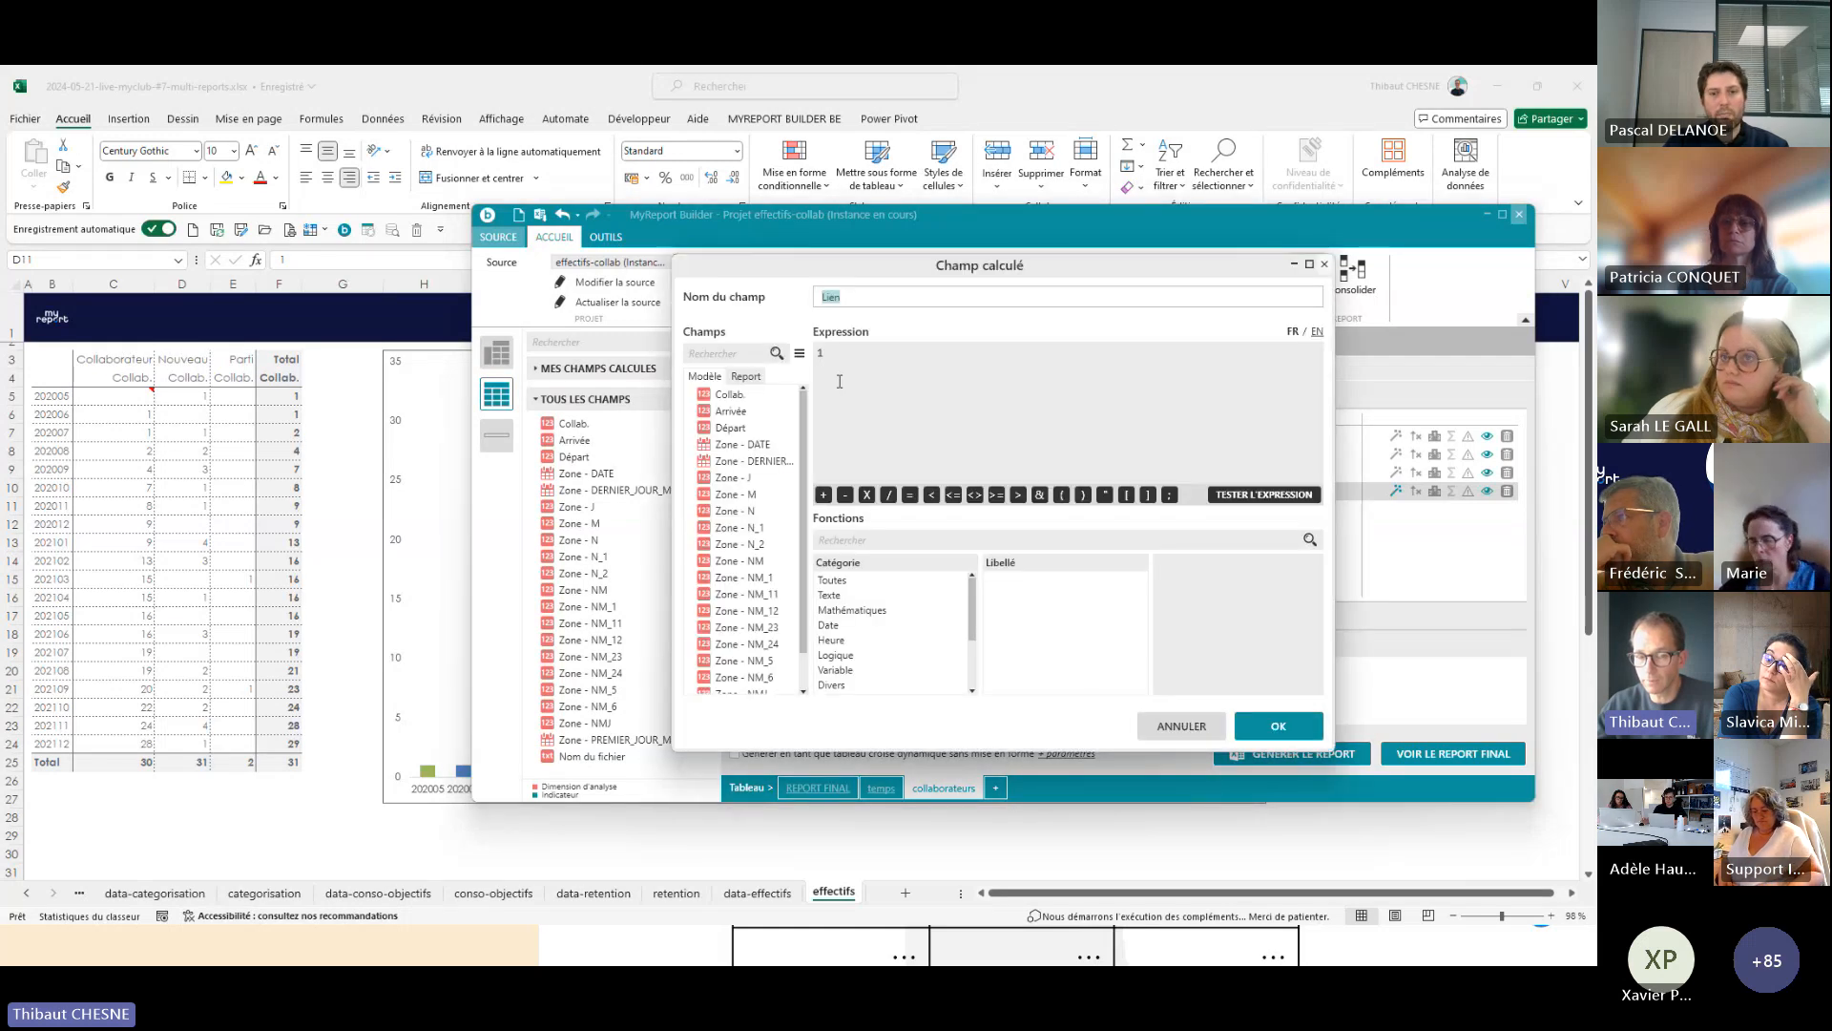
{"action": "left_click", "coordinate": [1184, 729]}
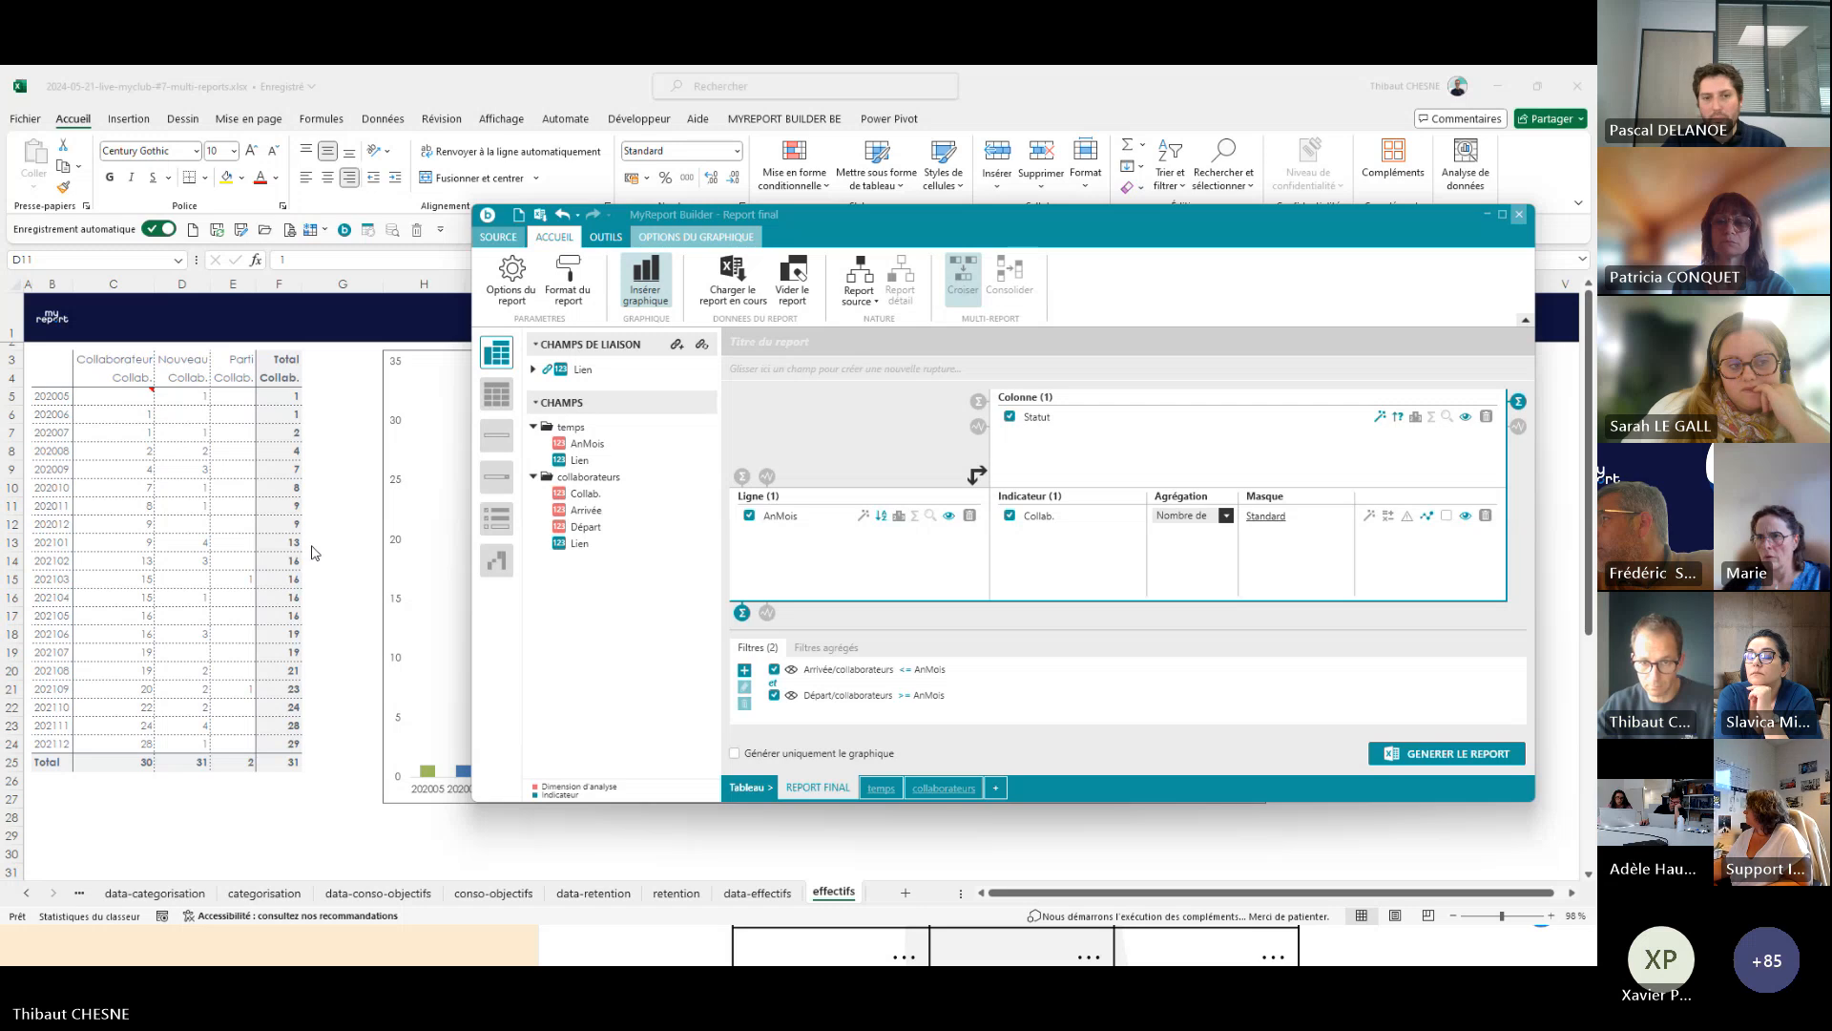
{"action": "left_click", "coordinate": [887, 677]}
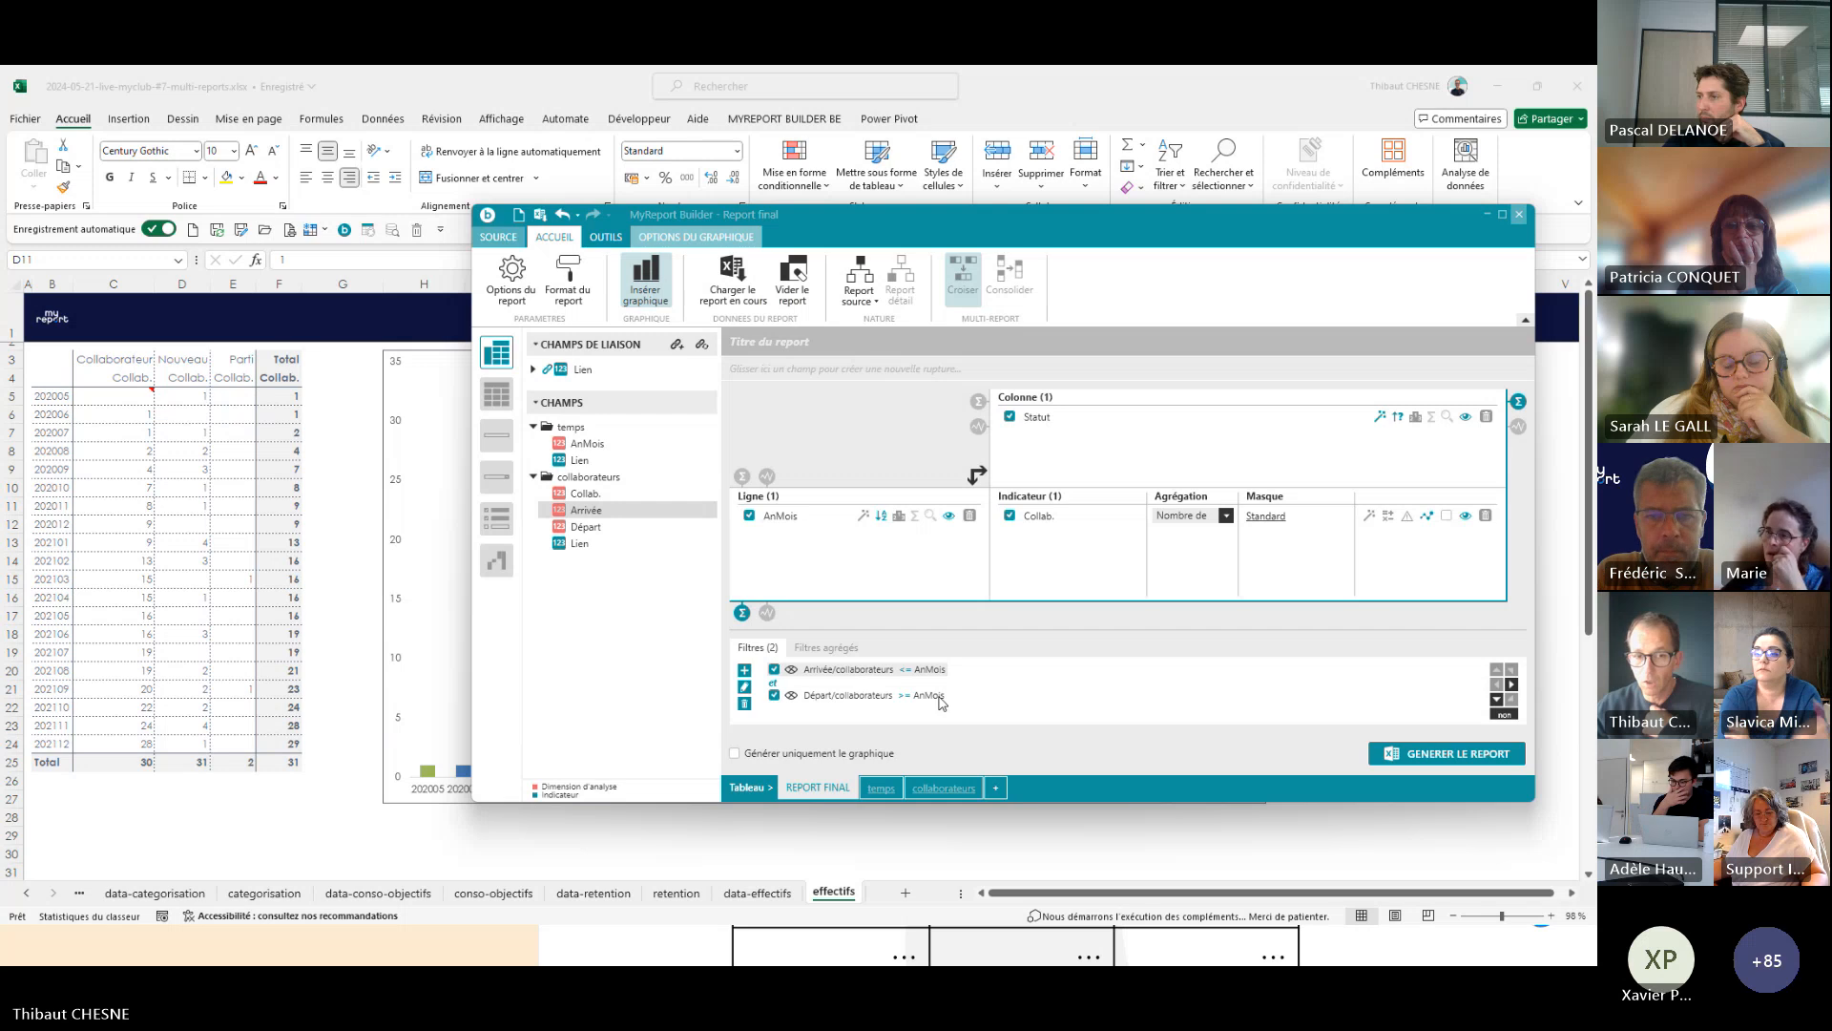
{"action": "left_click", "coordinate": [791, 521]}
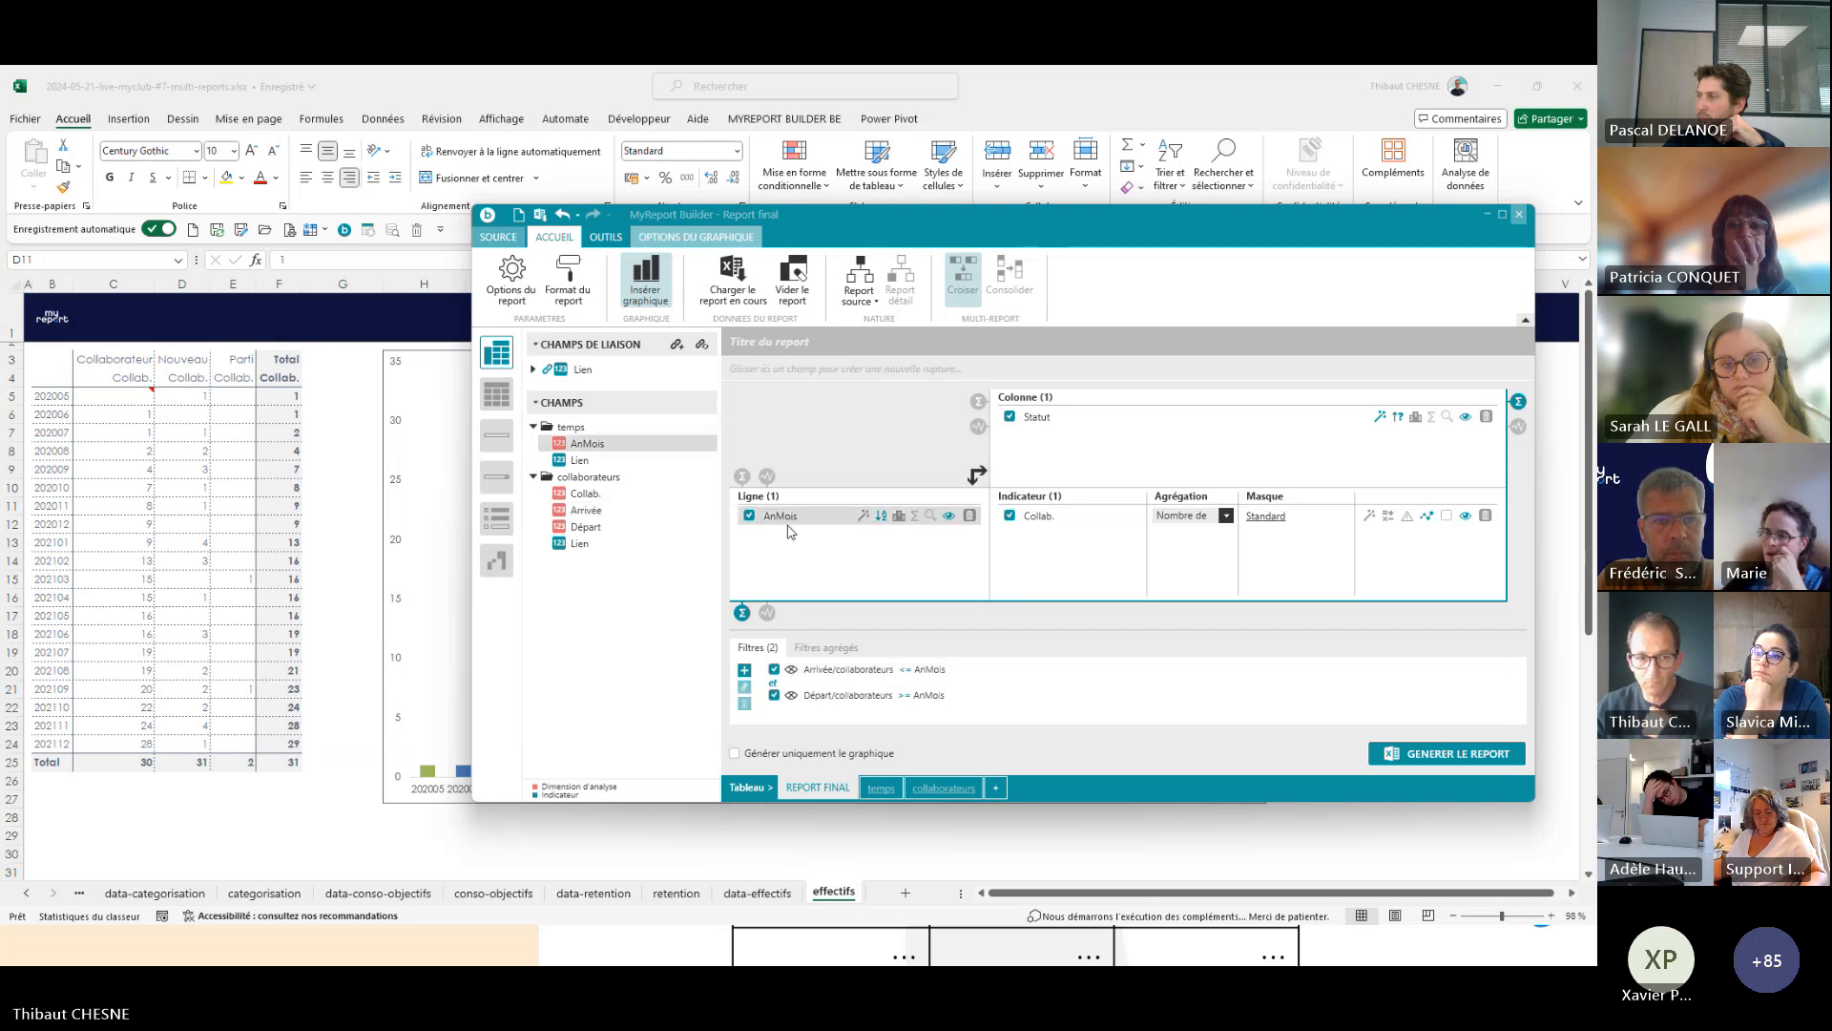
- Generate the headcount report and its chart without the Statut column on a new sheet, and compare it with the effectifs sheet
{"action": "left_click", "coordinate": [905, 906]}
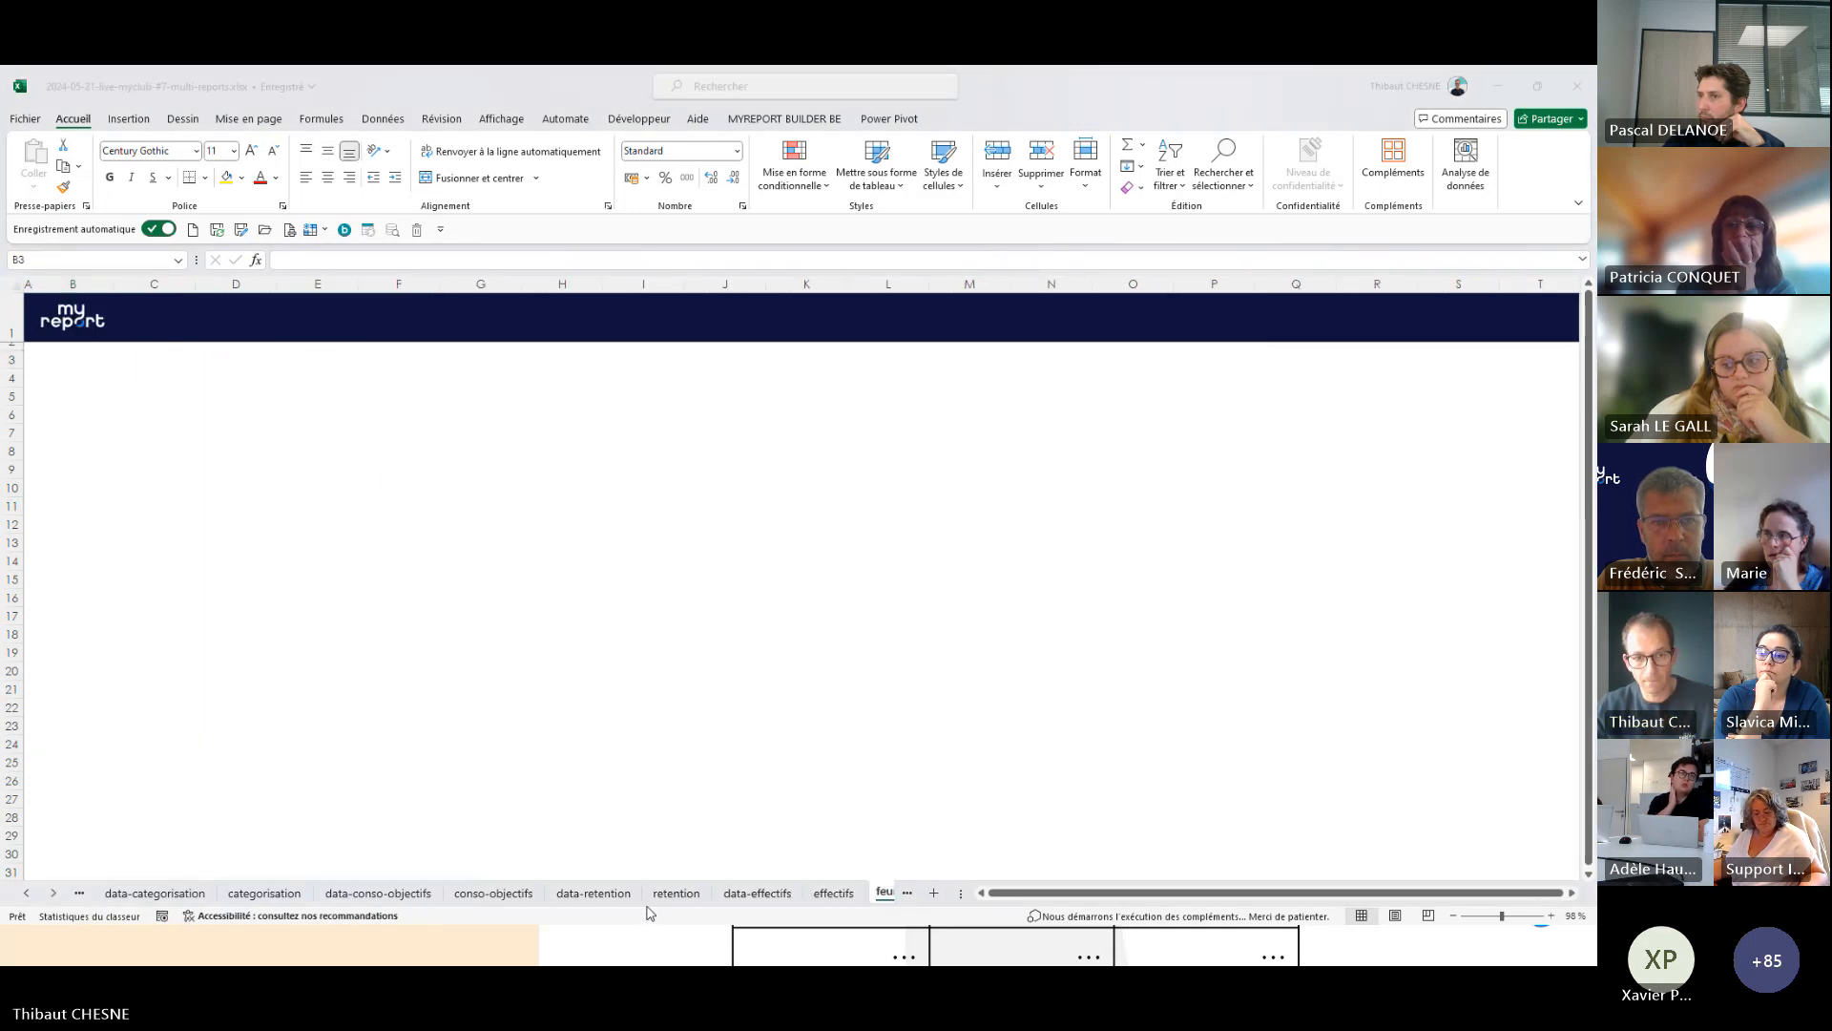
{"action": "left_click", "coordinate": [1009, 416]}
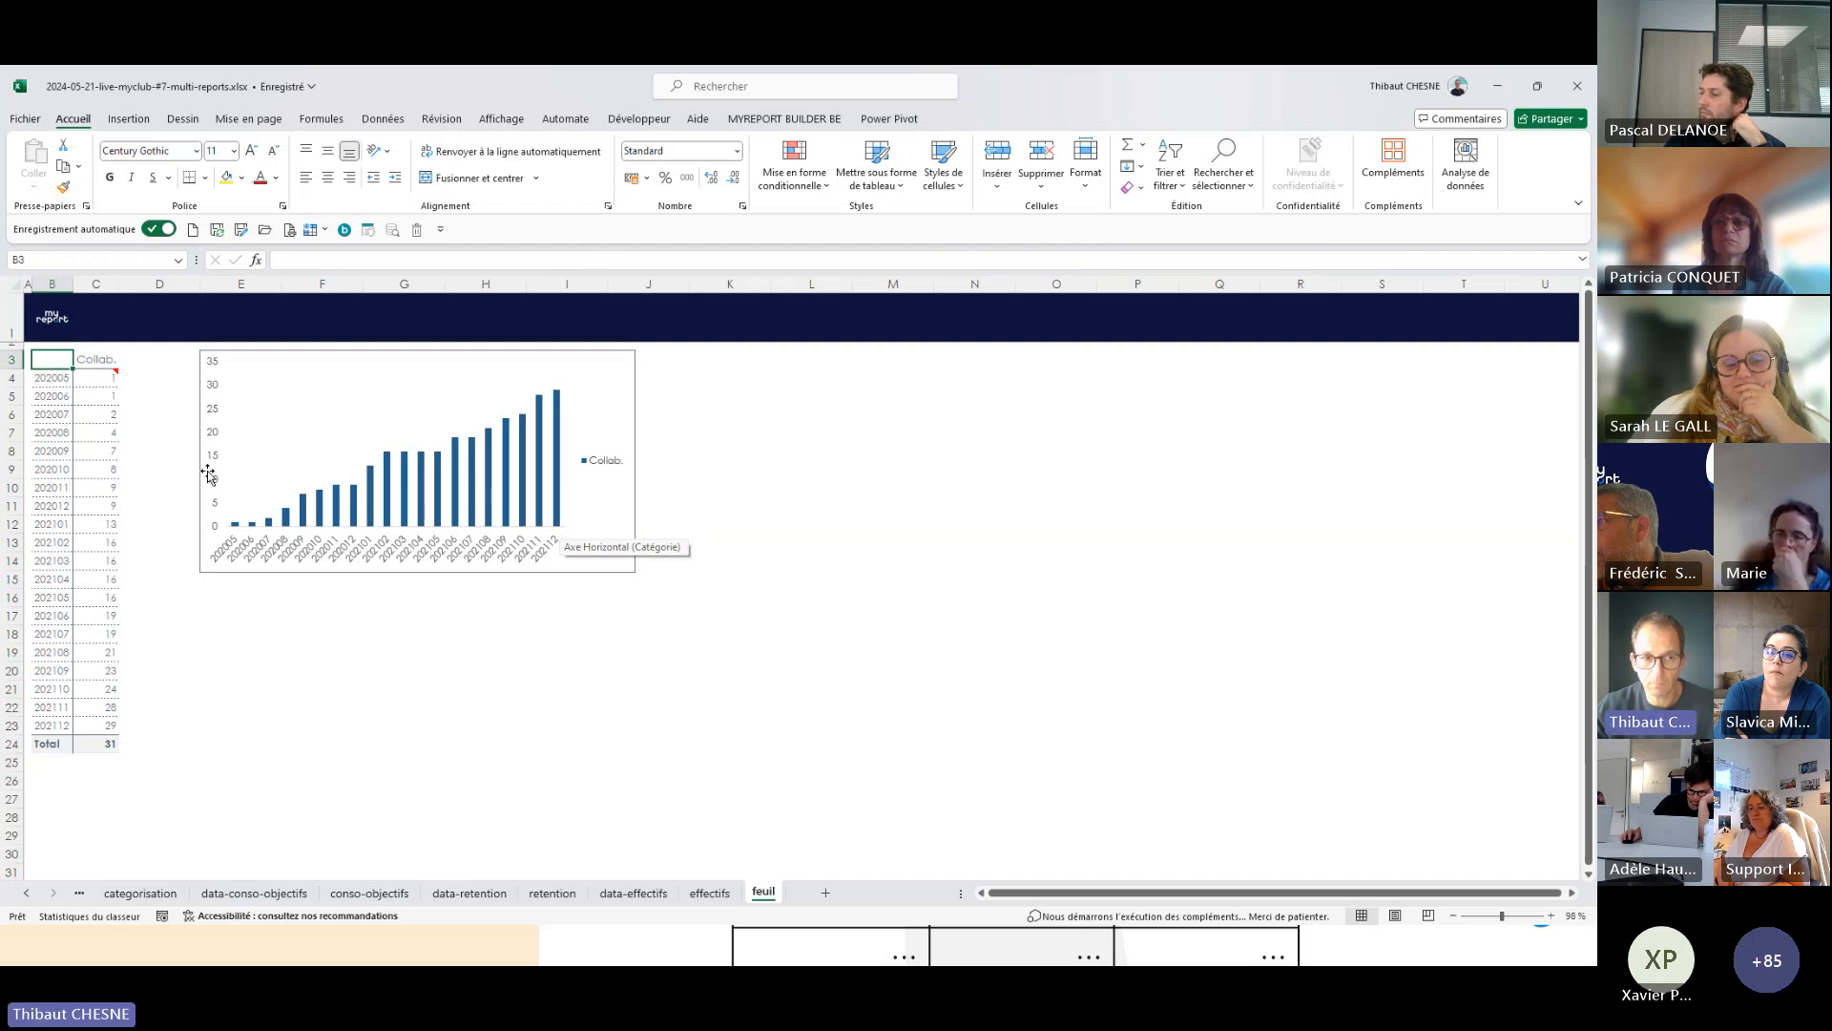
{"action": "left_click", "coordinate": [105, 432]}
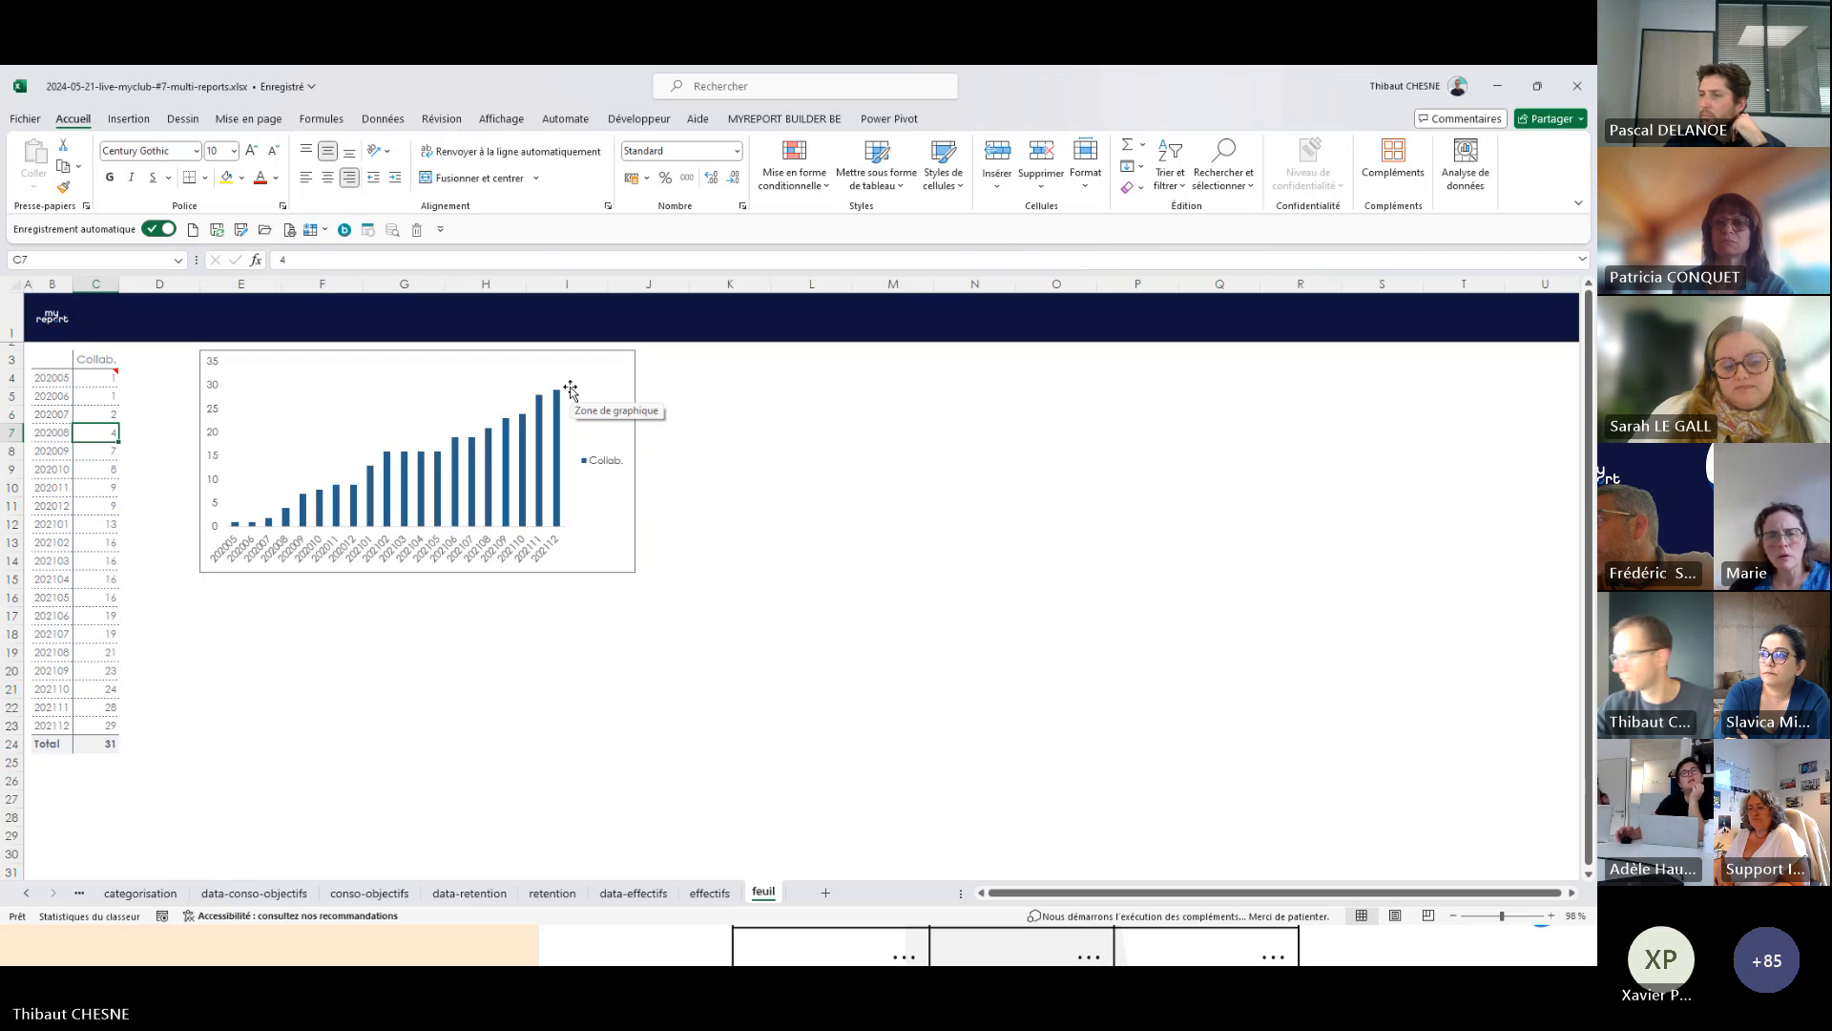
{"action": "left_click", "coordinate": [710, 894]}
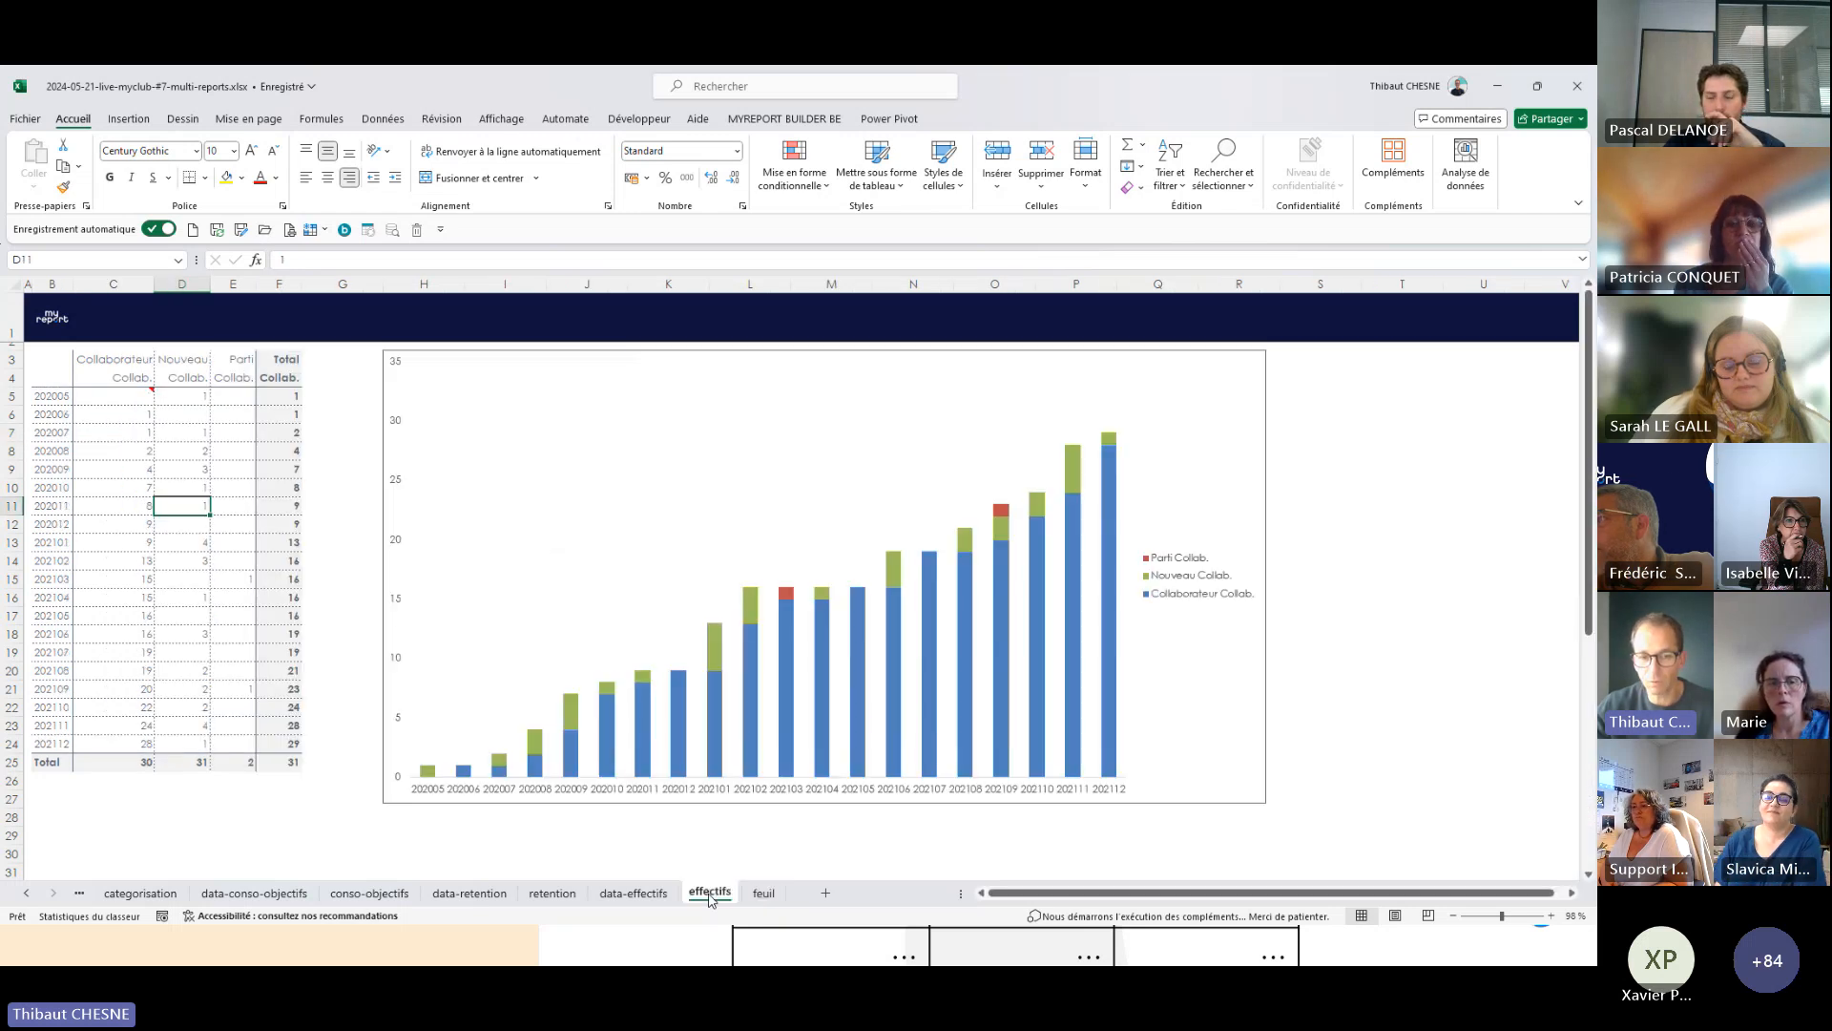
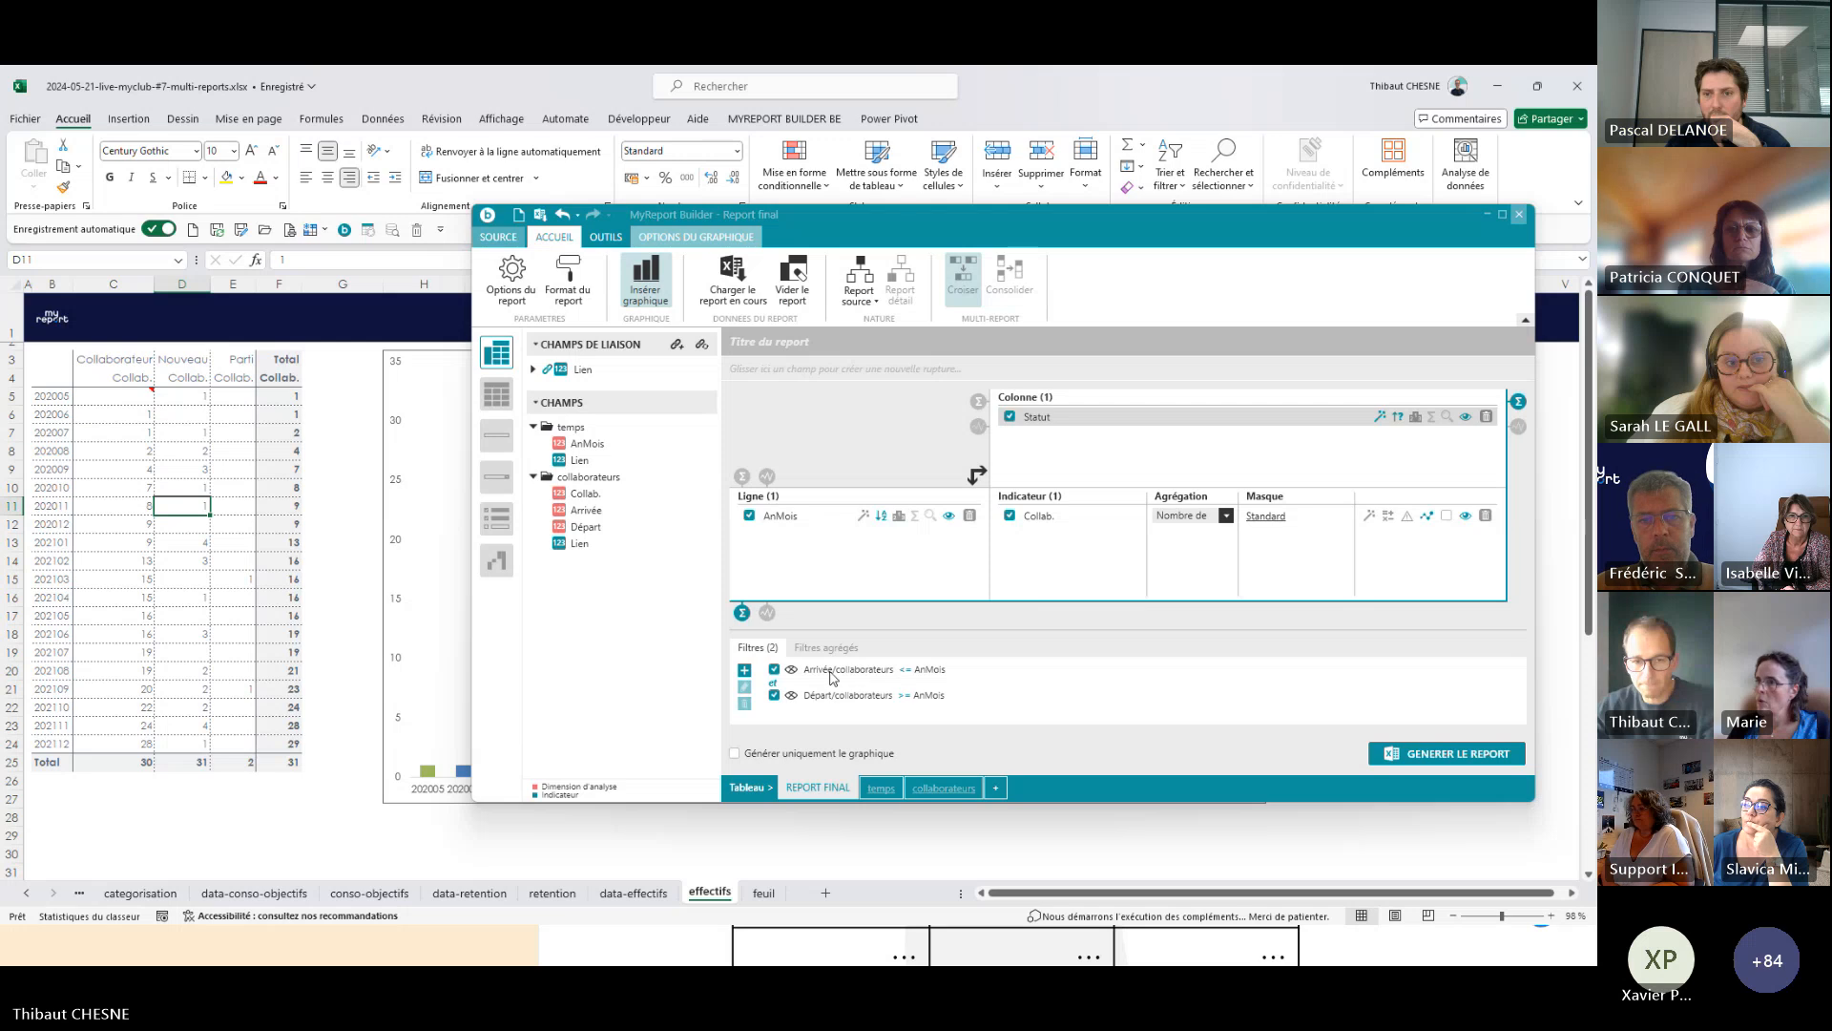
- Examine the final report's Arrivée and Départ filters, and inspect the AnMois comparison field in the Arrivée filter properties without changing it
{"action": "left_click", "coordinate": [945, 671]}
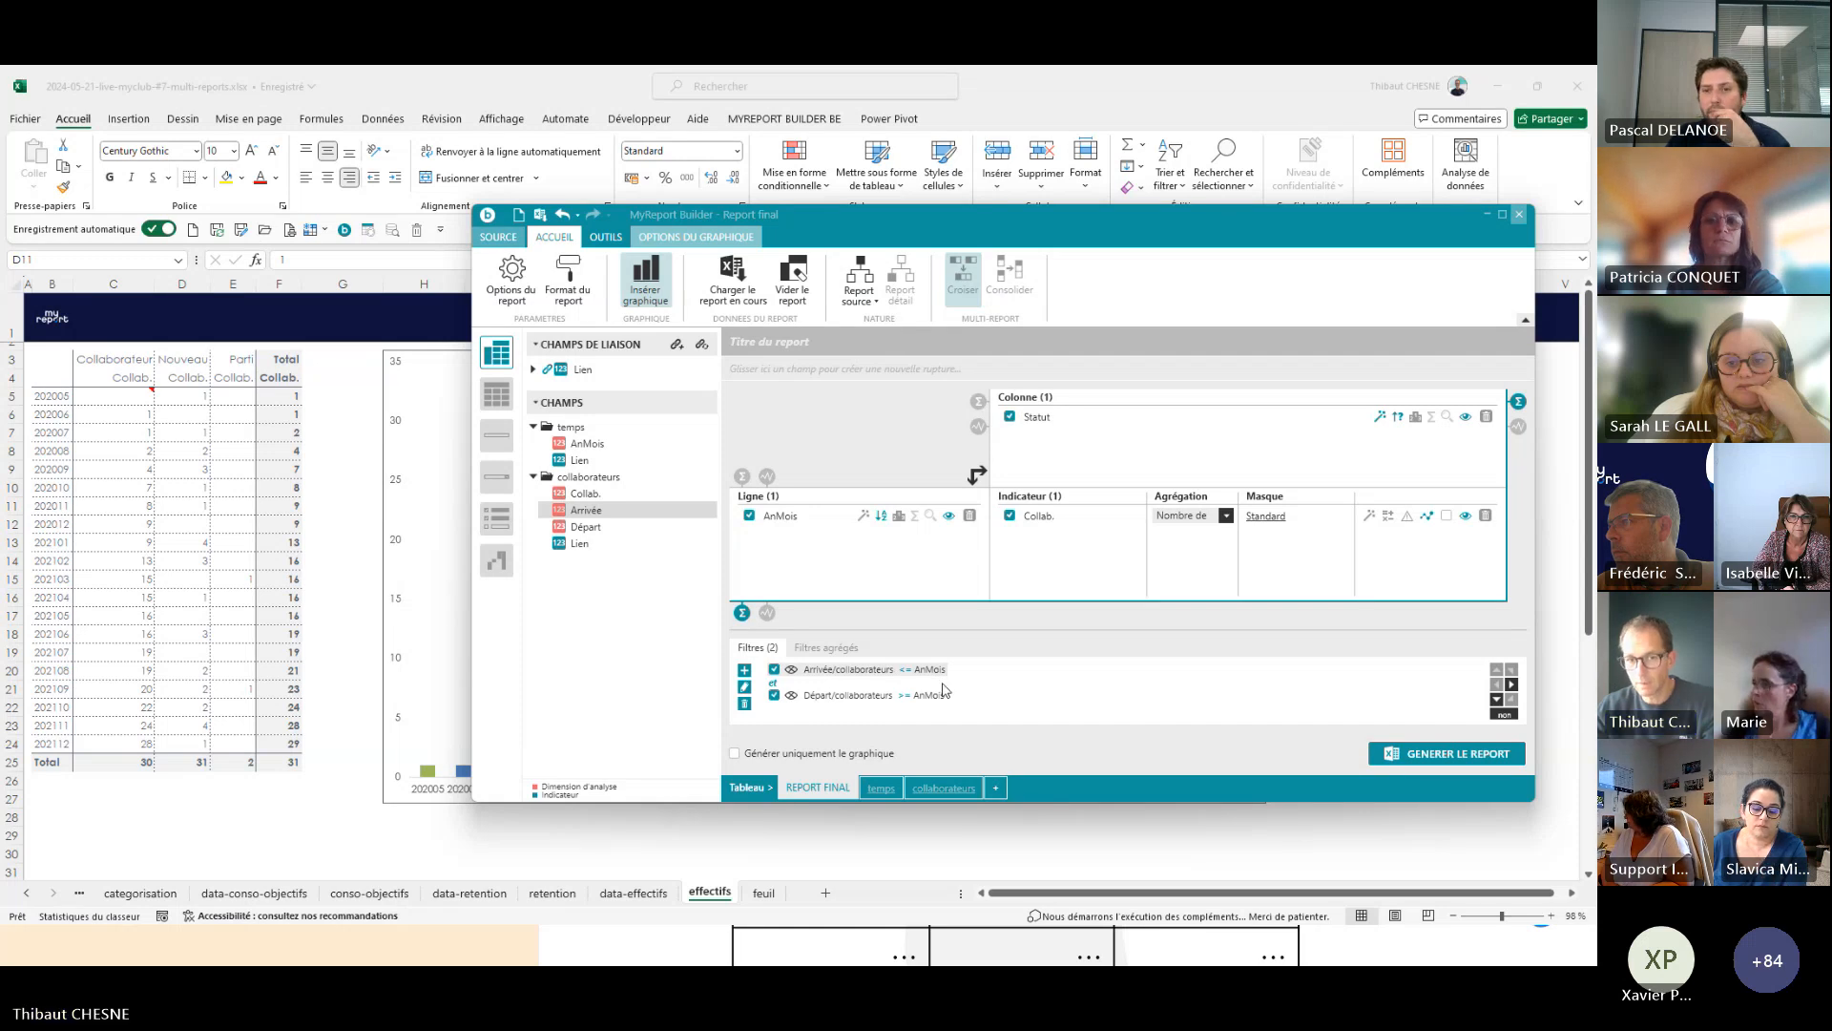
{"action": "left_click", "coordinate": [876, 698]}
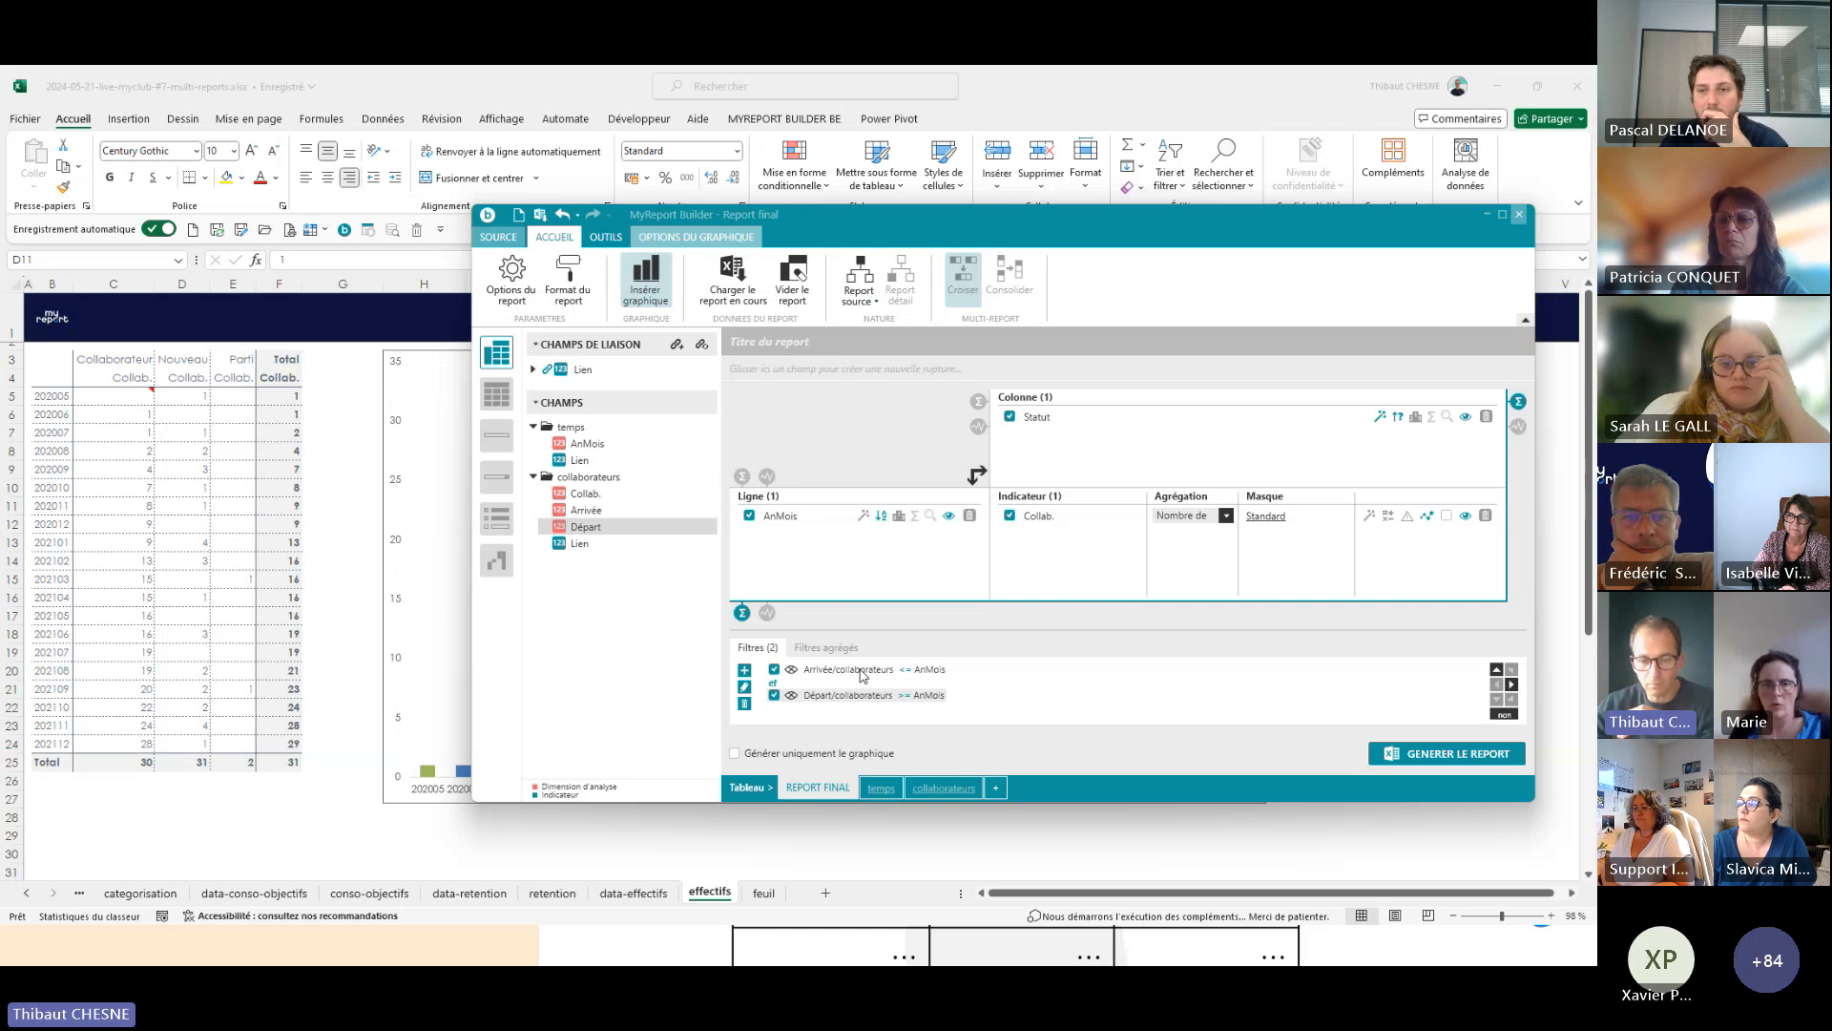
{"action": "left_click", "coordinate": [862, 674]}
{"action": "double_click", "coordinate": [862, 674]}
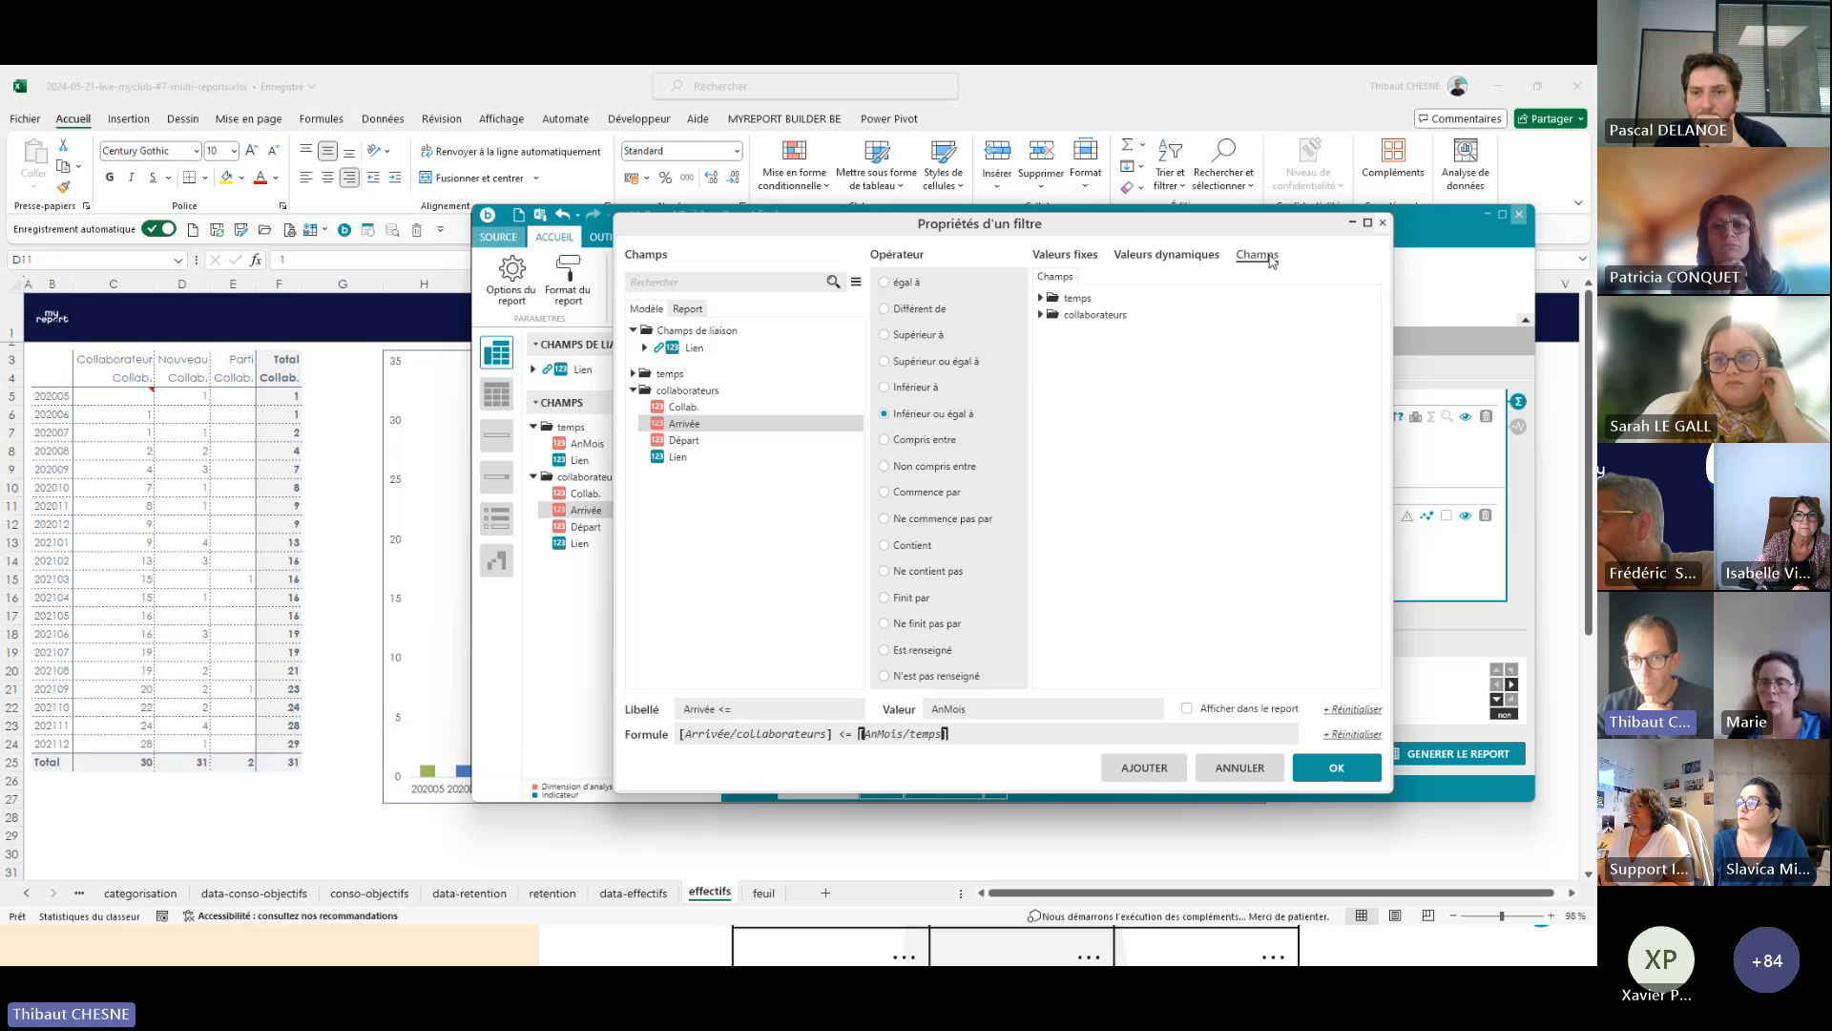
{"action": "left_click", "coordinate": [1041, 316]}
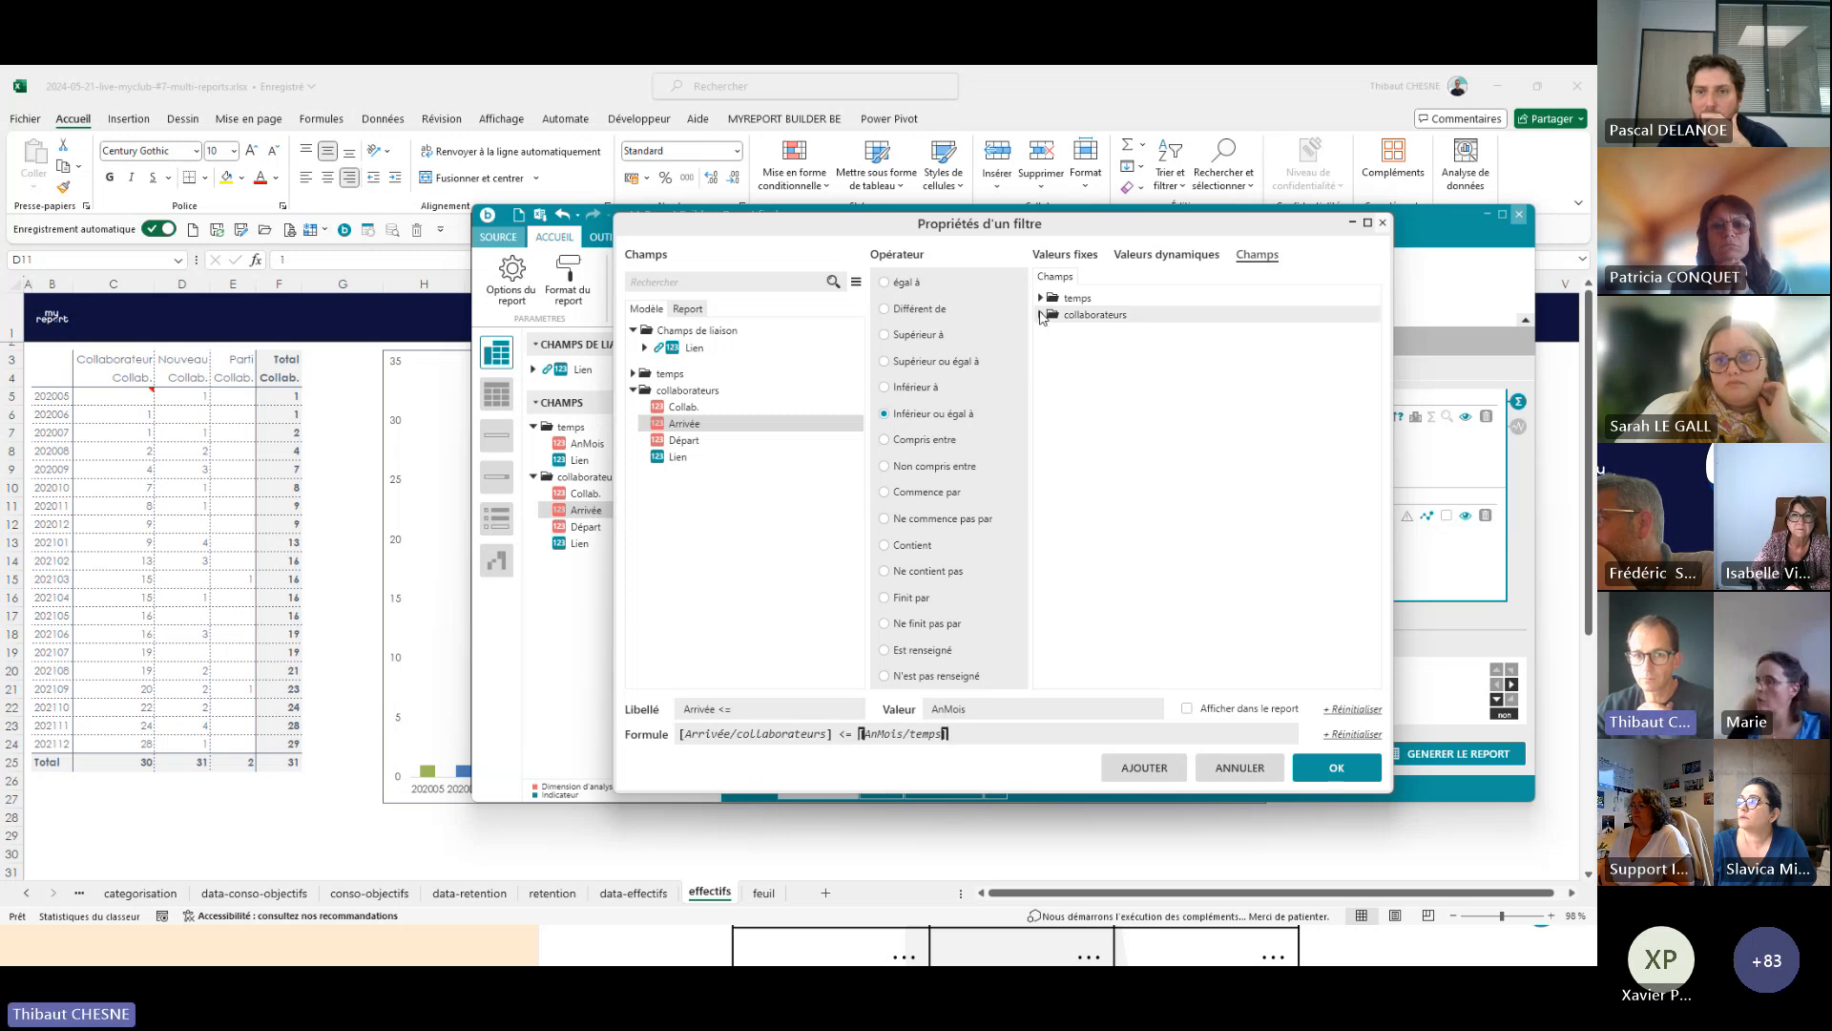
{"action": "left_click", "coordinate": [1041, 298]}
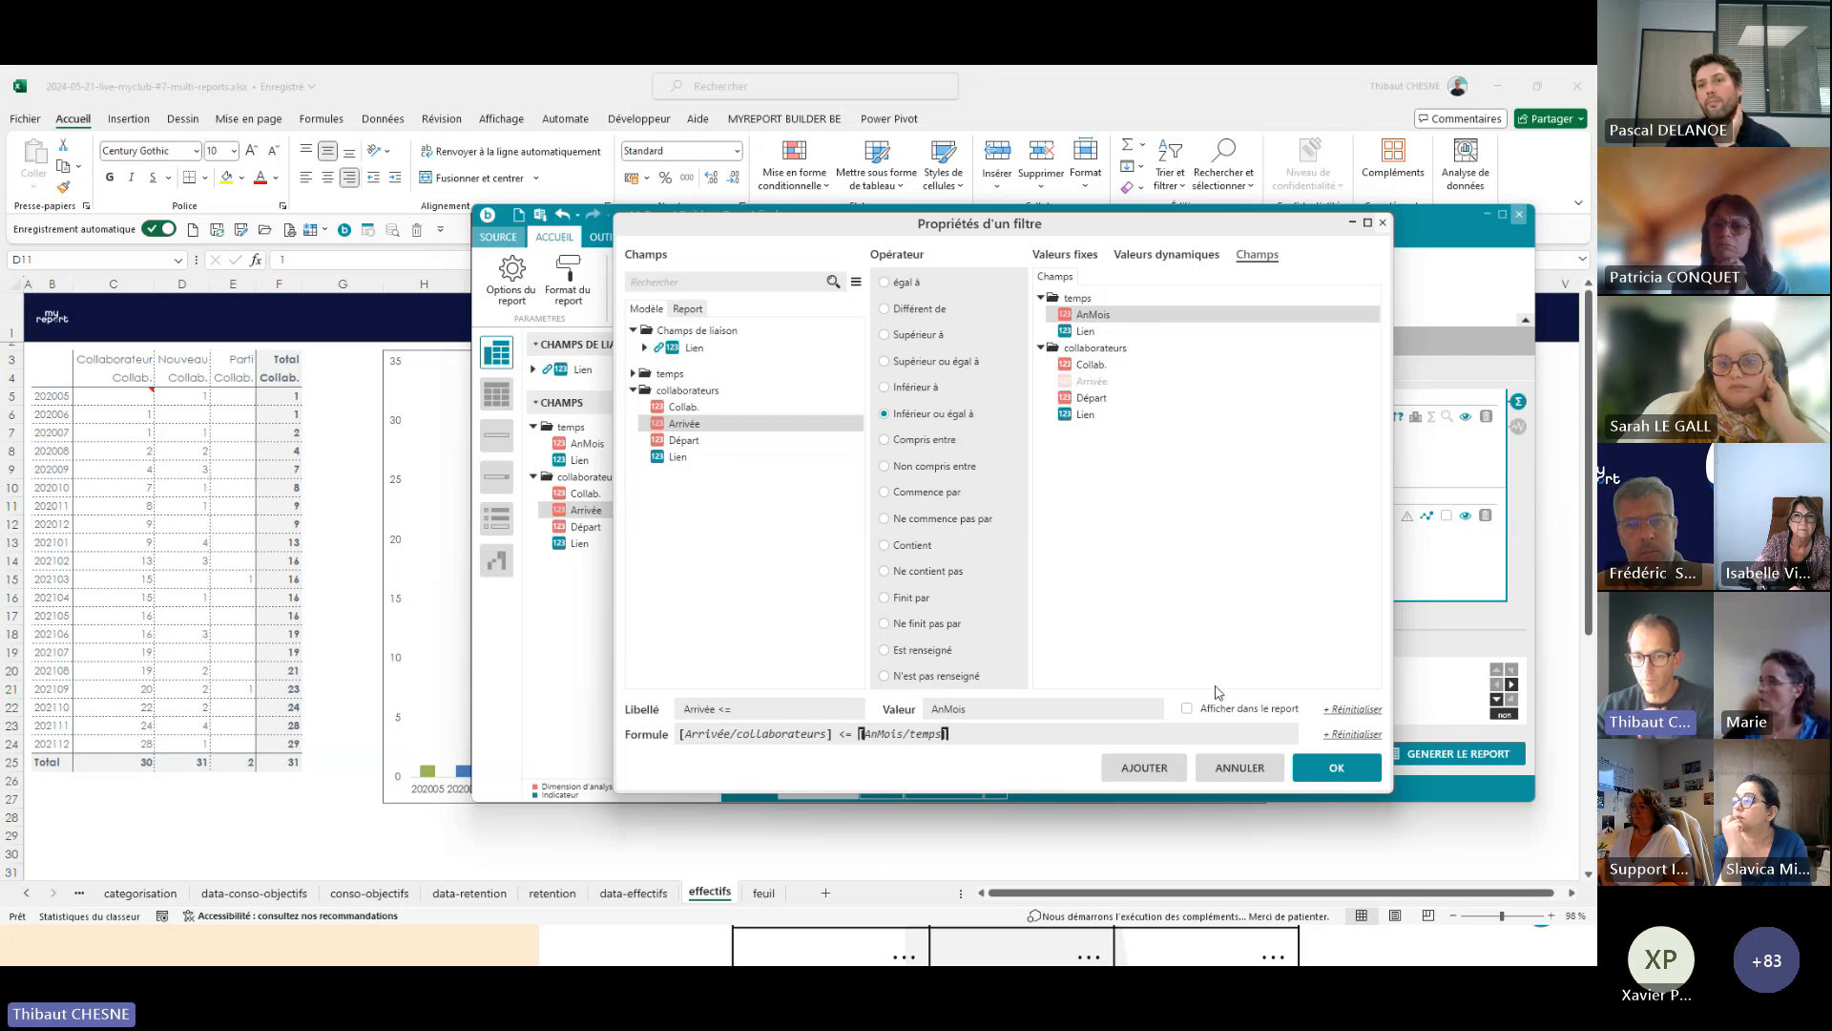
{"action": "left_click", "coordinate": [1239, 773]}
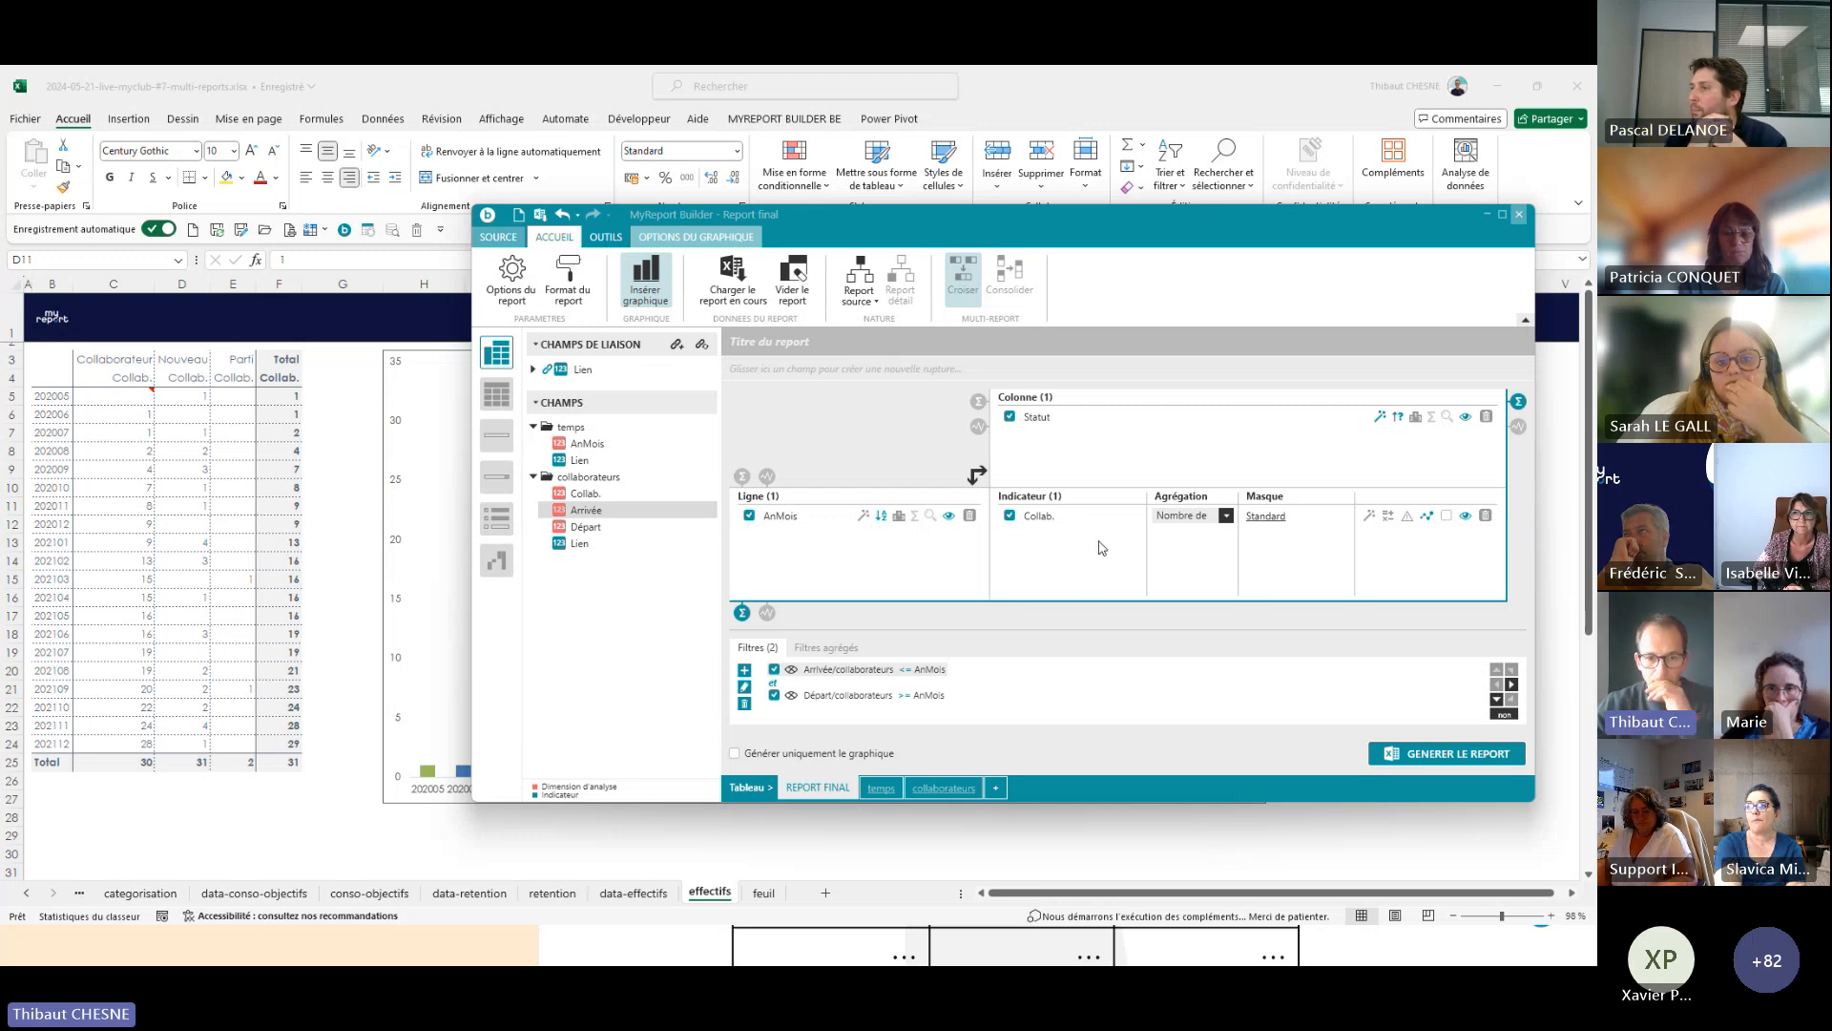
- Go back to the retention sheet and select the empty cell C12 below the retention rates
{"action": "left_click", "coordinate": [655, 901]}
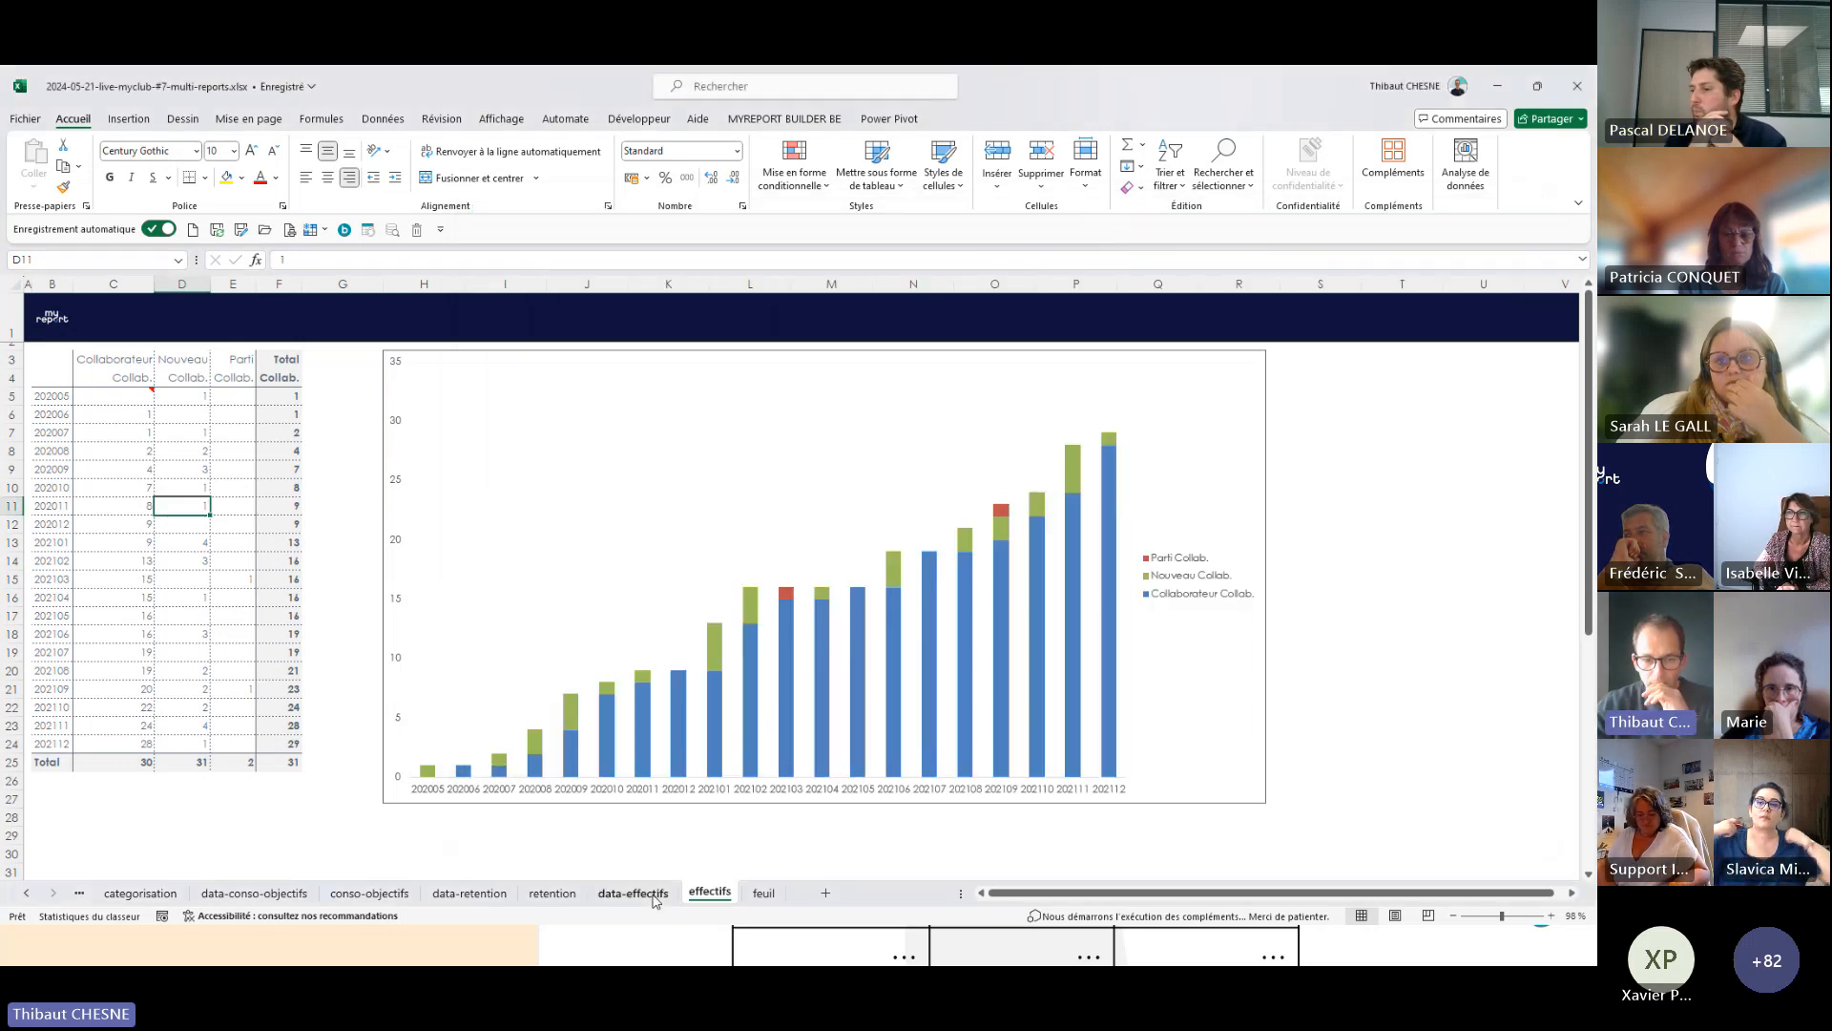
{"action": "left_click", "coordinate": [559, 899]}
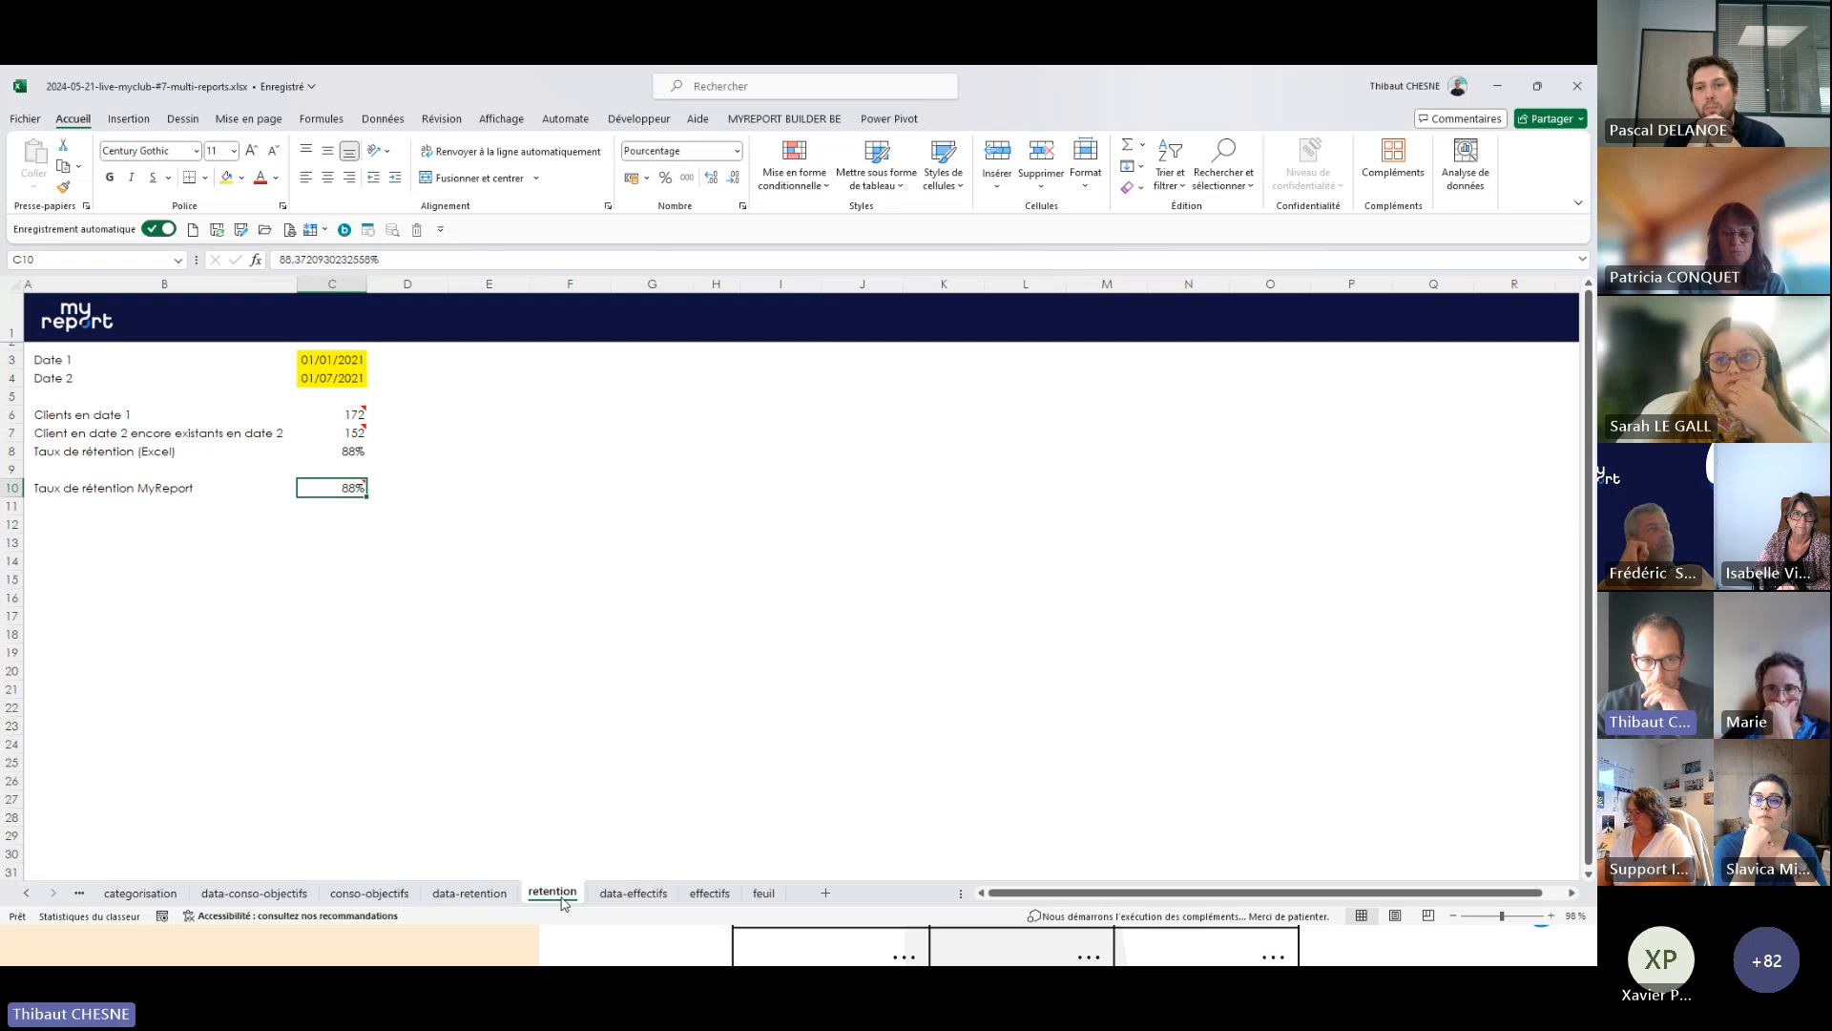
{"action": "left_click", "coordinate": [360, 504]}
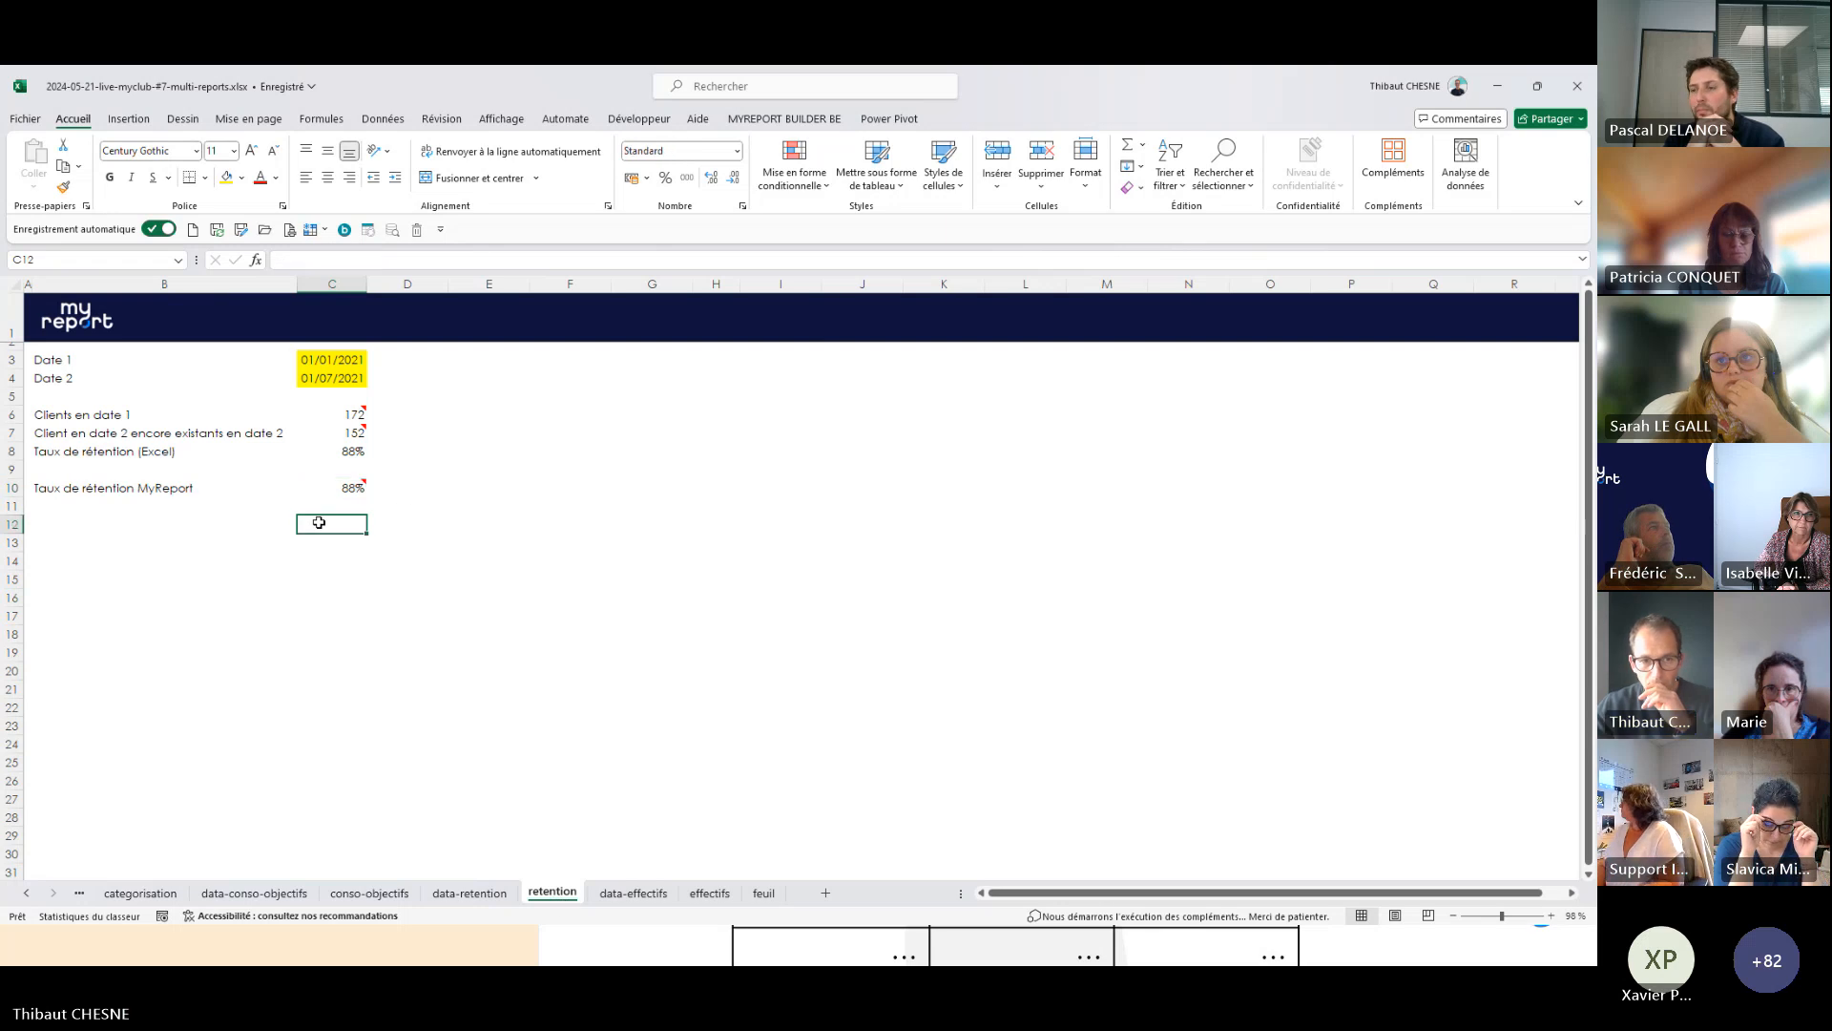
- Load the MyReport retention rate report of cell C10 into the builder, and select cell B12 as the new report's destination
{"action": "left_click", "coordinate": [359, 485]}
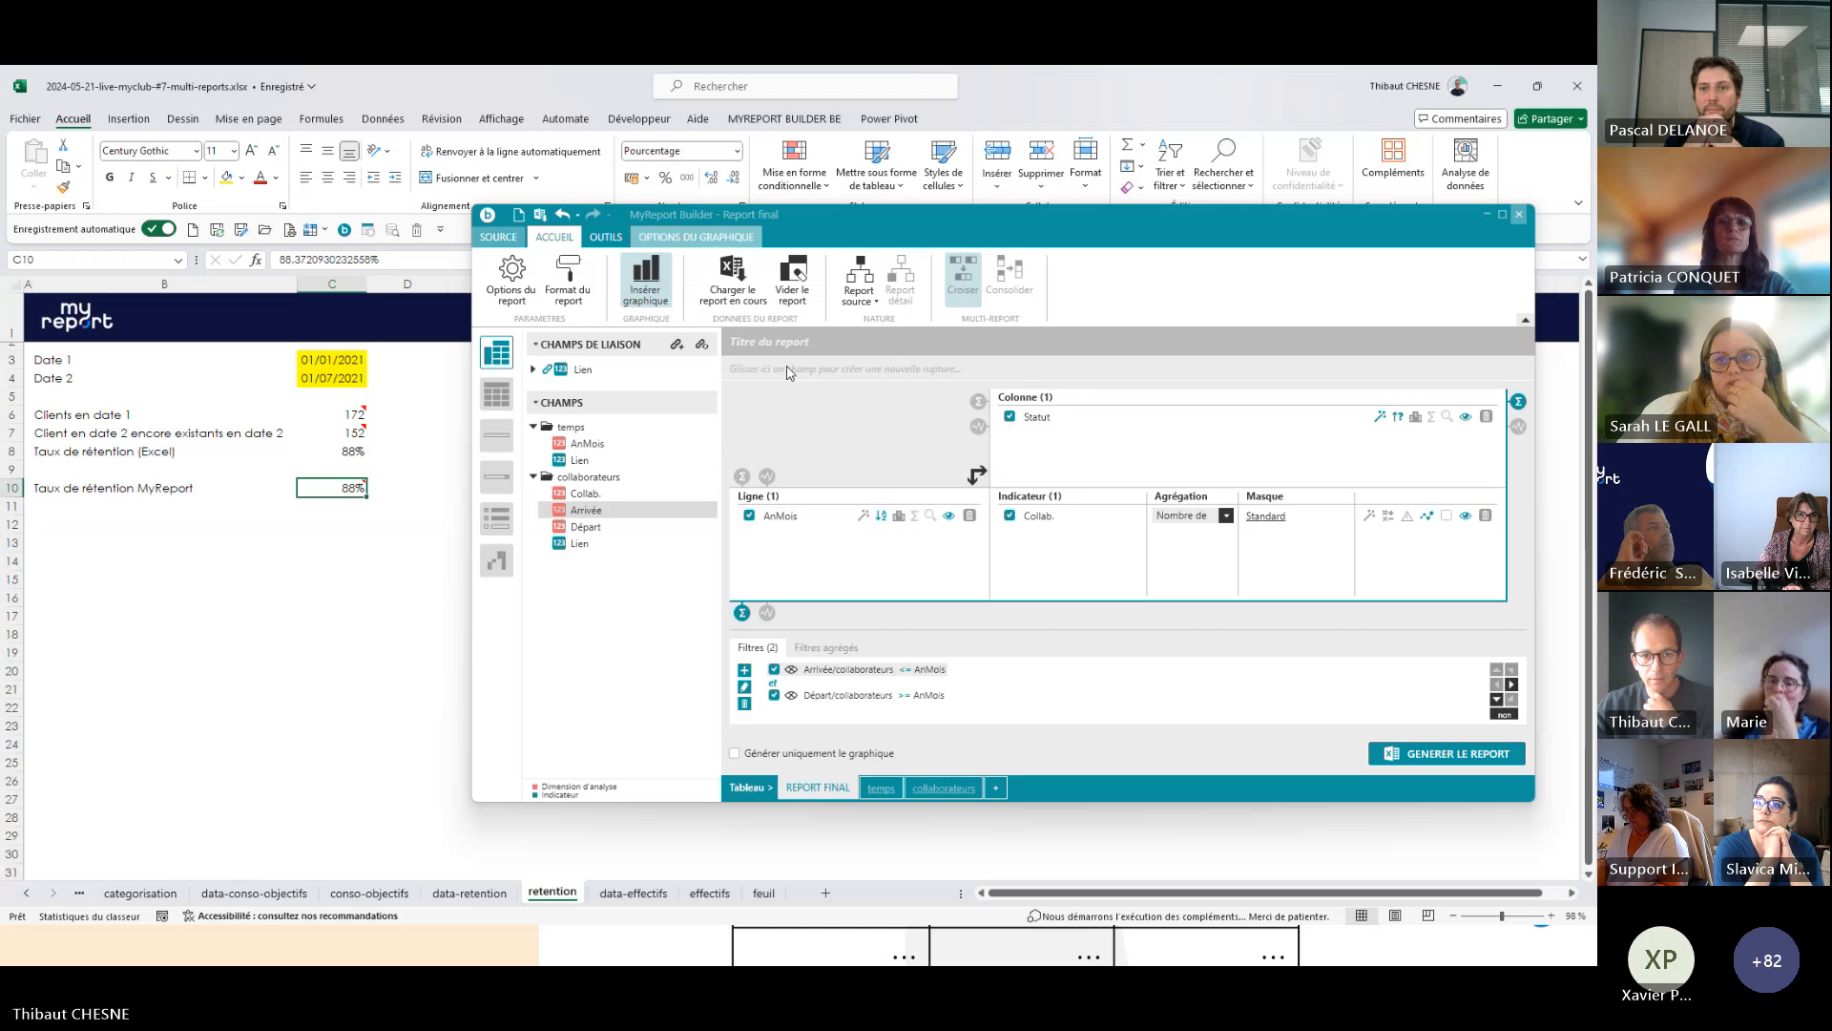
{"action": "left_click", "coordinate": [742, 304]}
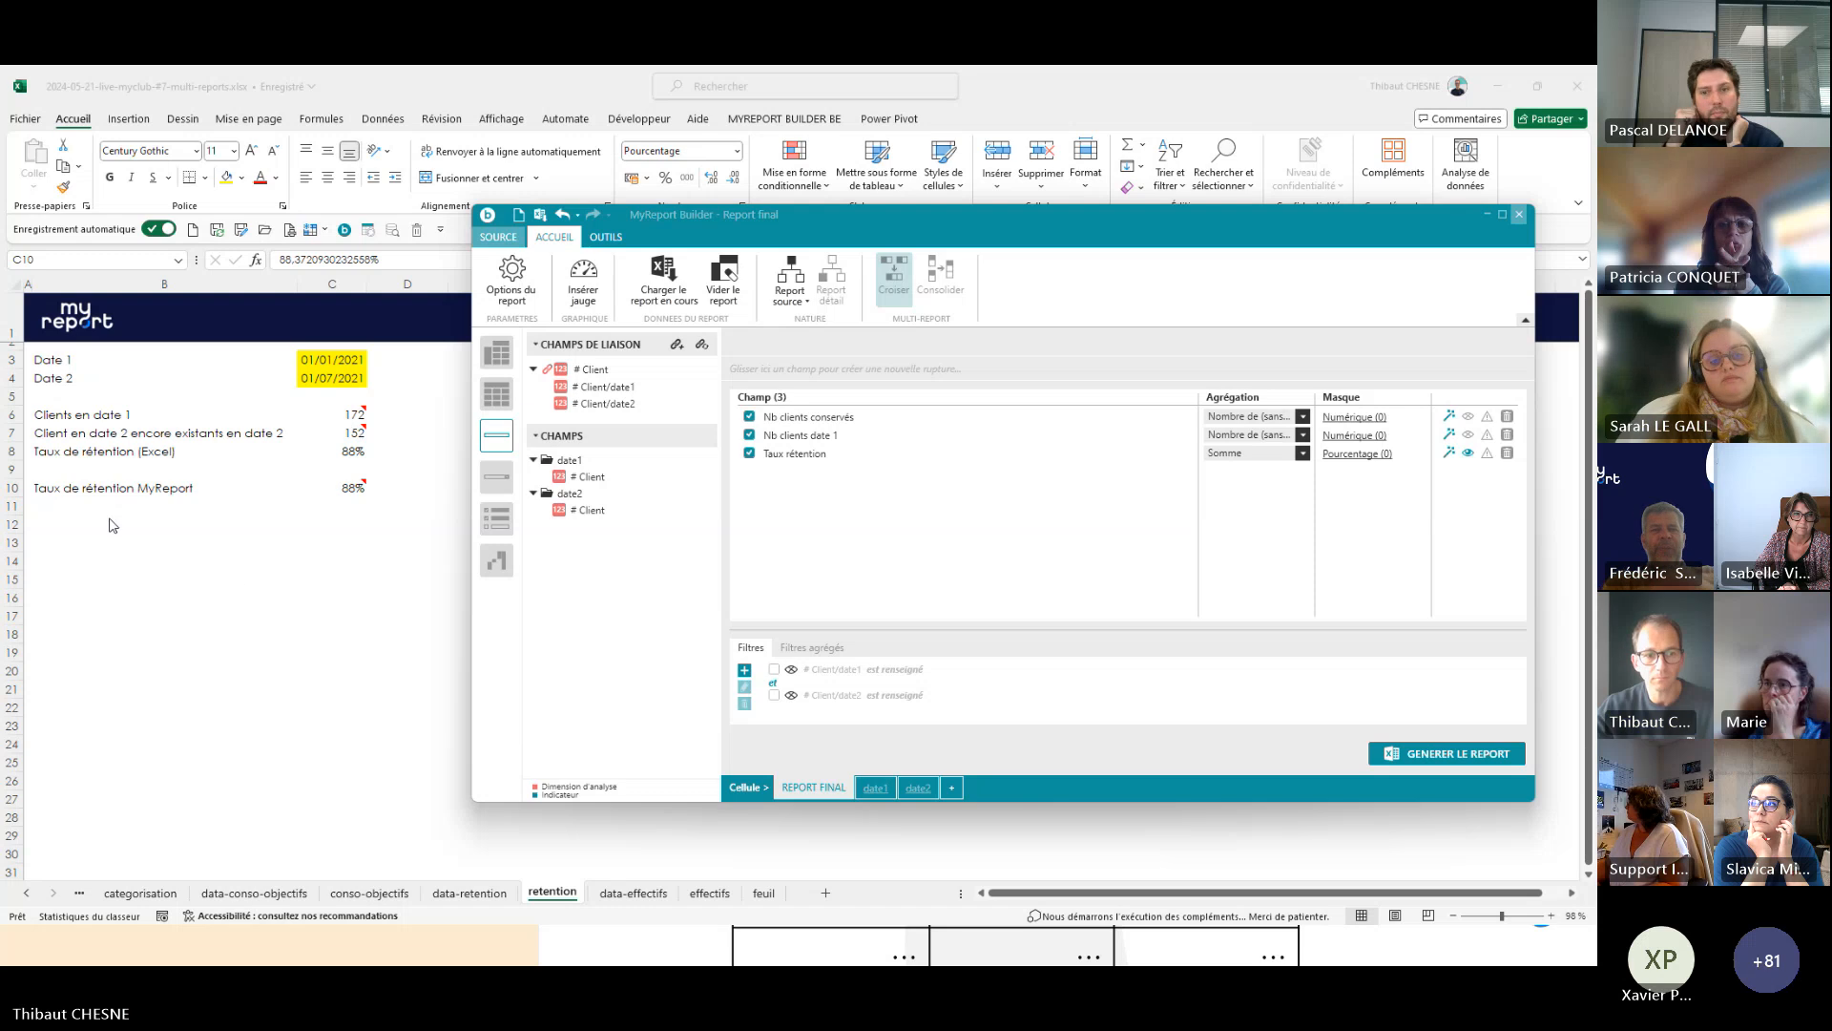
{"action": "left_click", "coordinate": [189, 525]}
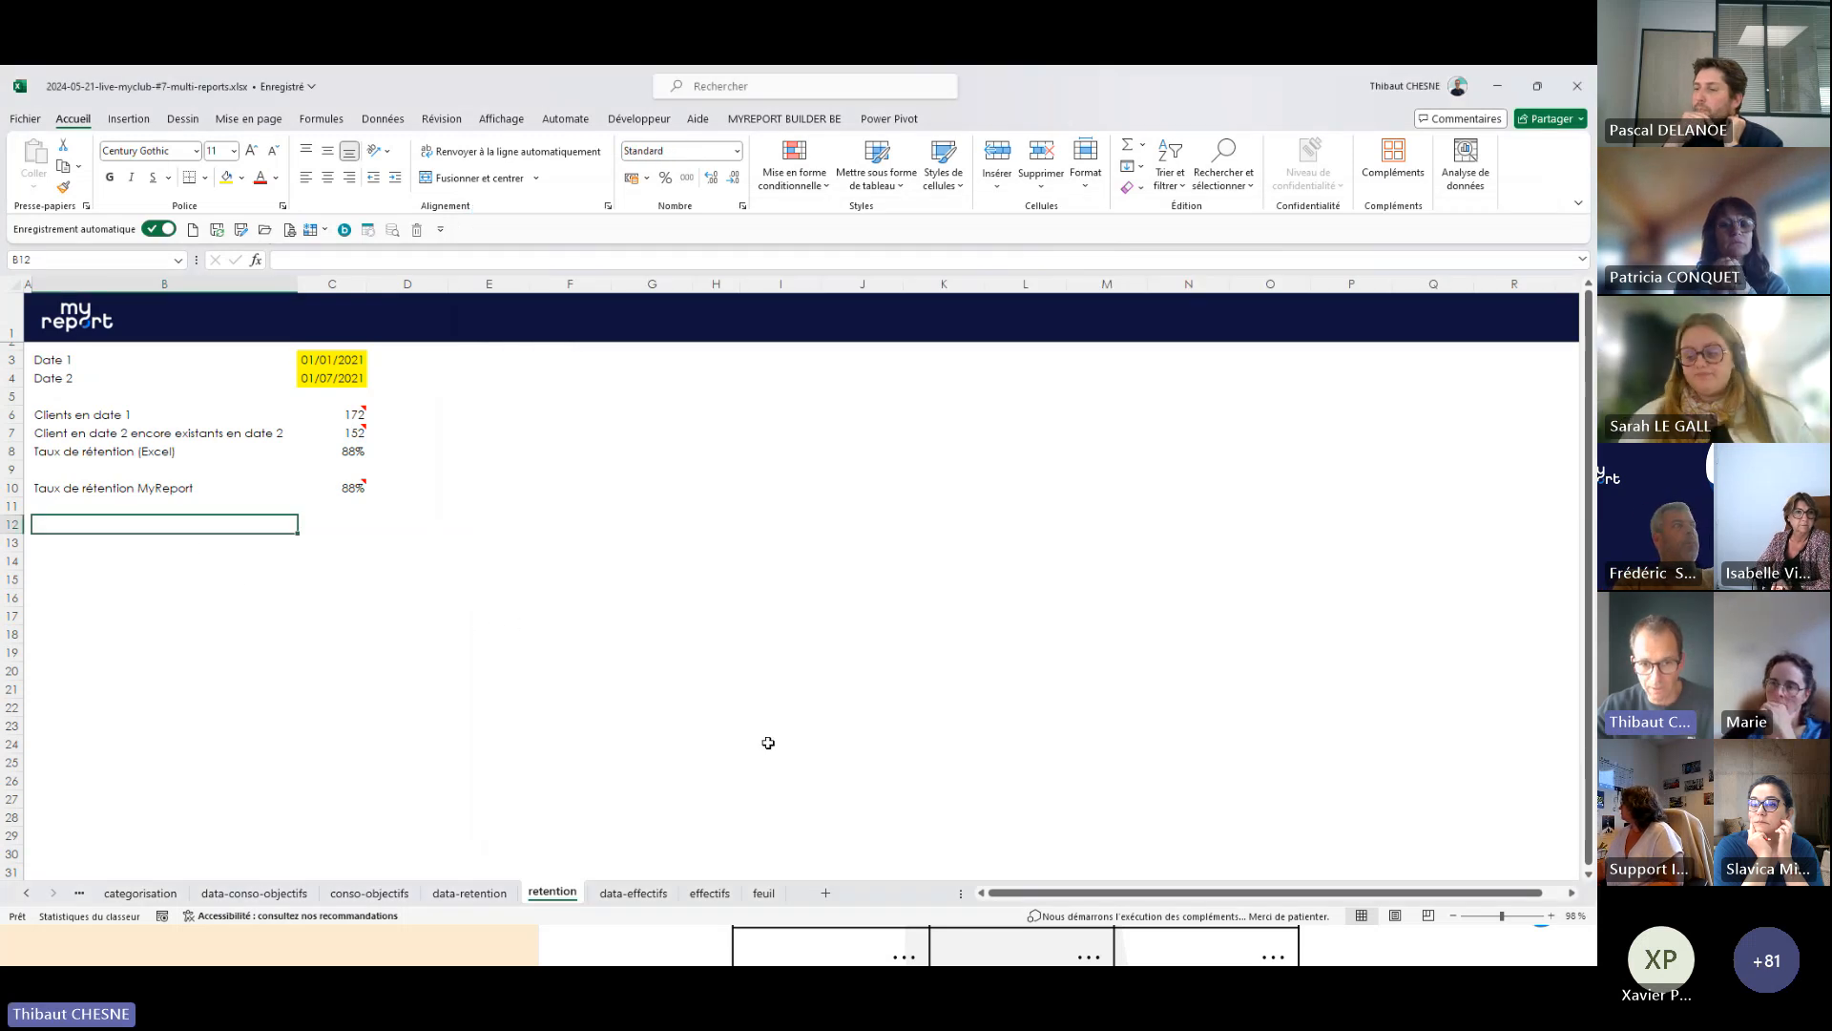
{"action": "key", "text": "alt+Tab"}
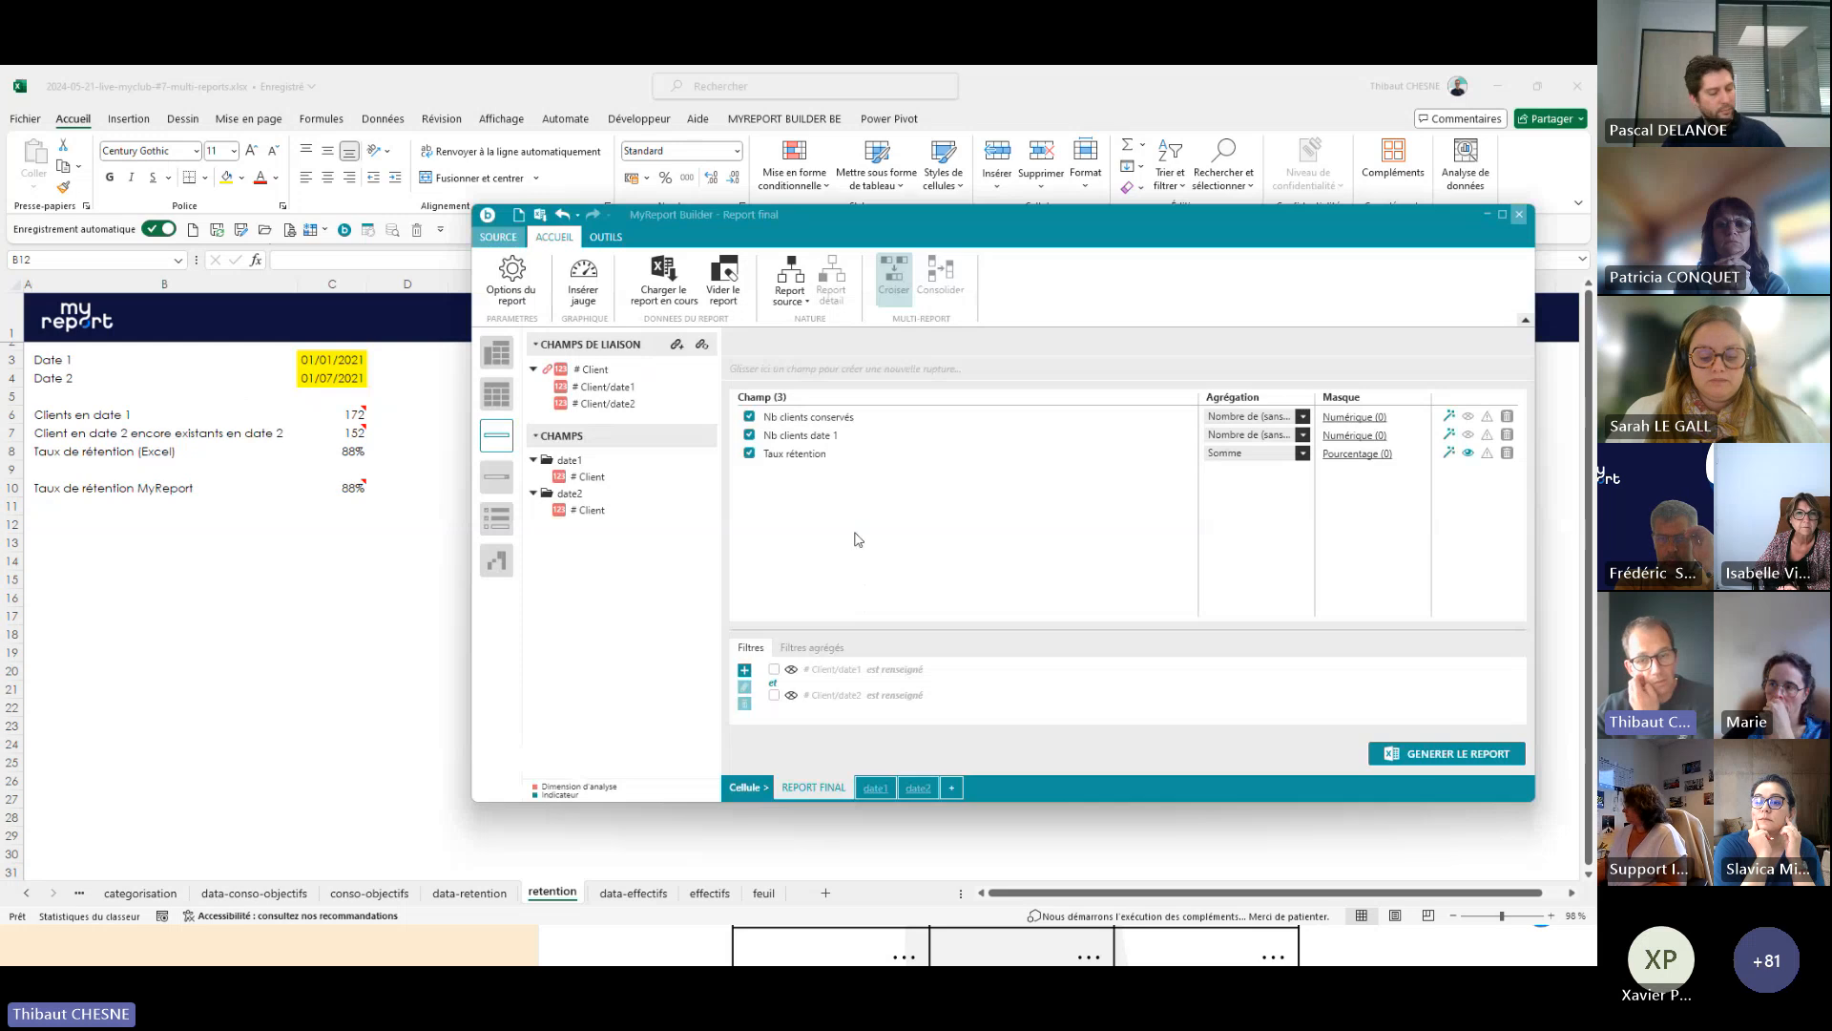
- Delete the Nb clients conservés, Nb clients date 1 and Taux rétention fields from the final report
{"action": "left_click", "coordinate": [1507, 416]}
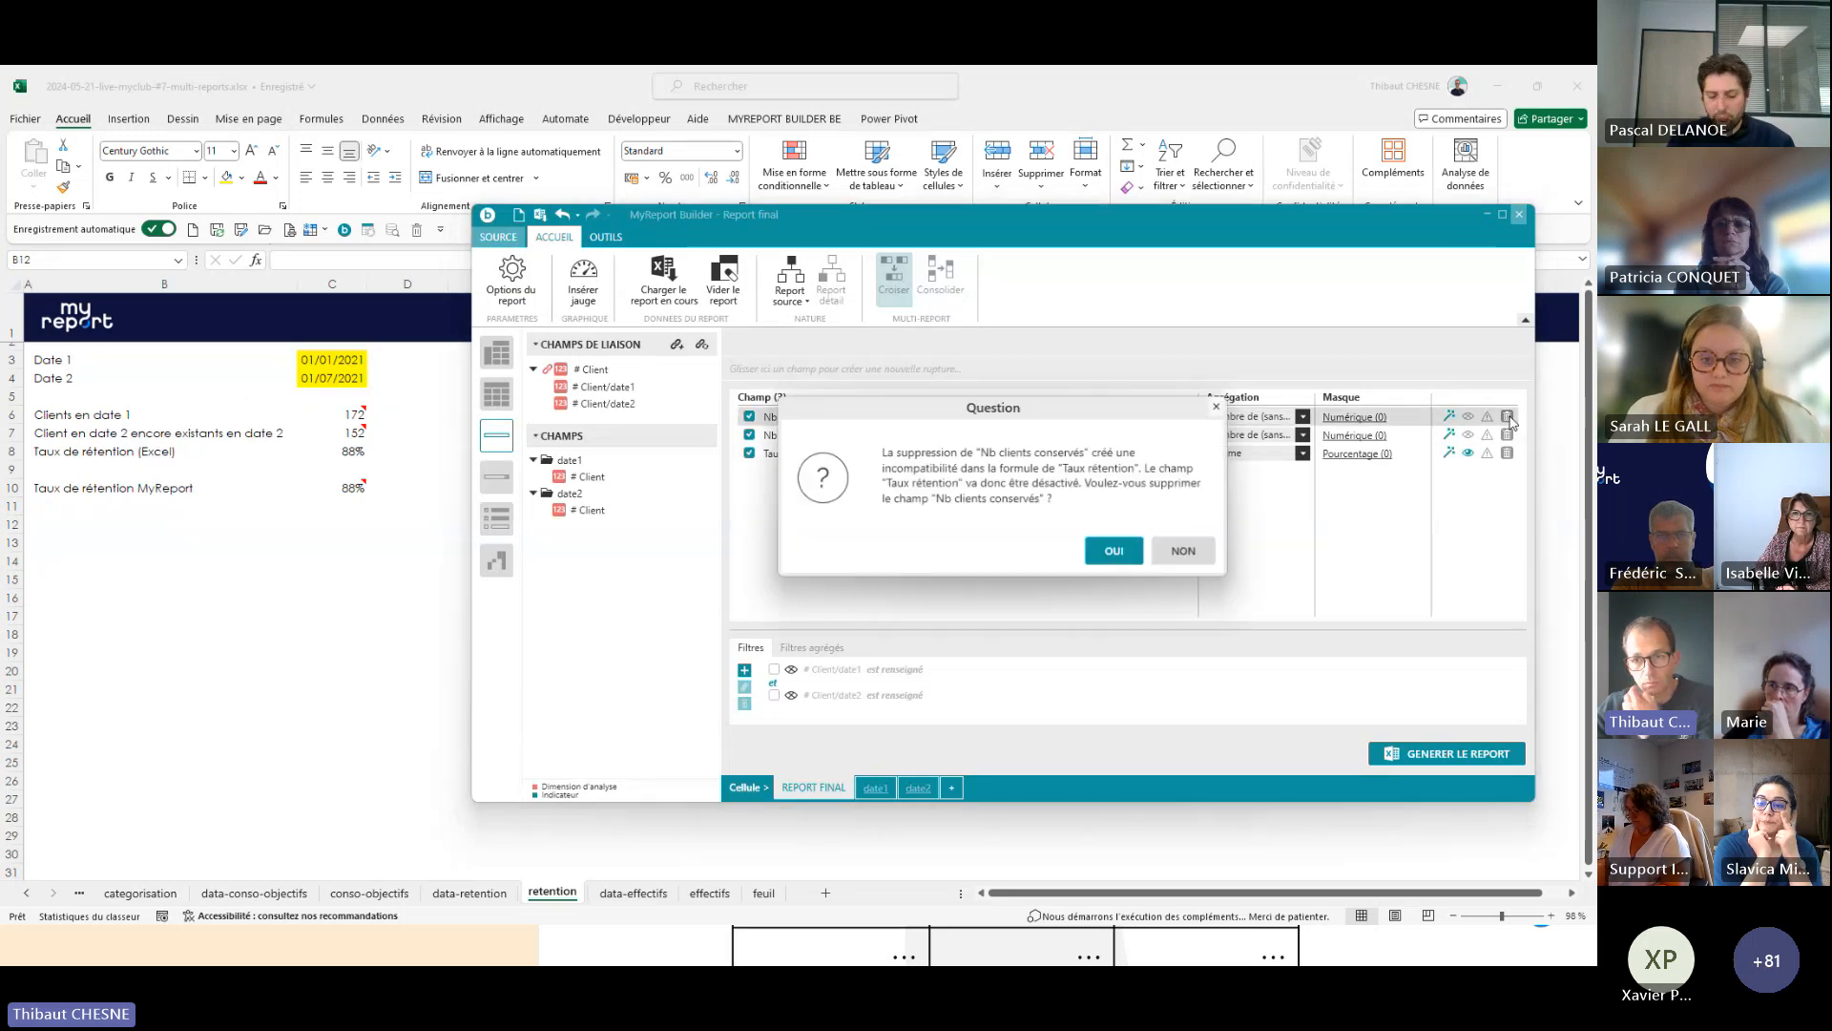
{"action": "left_click", "coordinate": [1116, 563]}
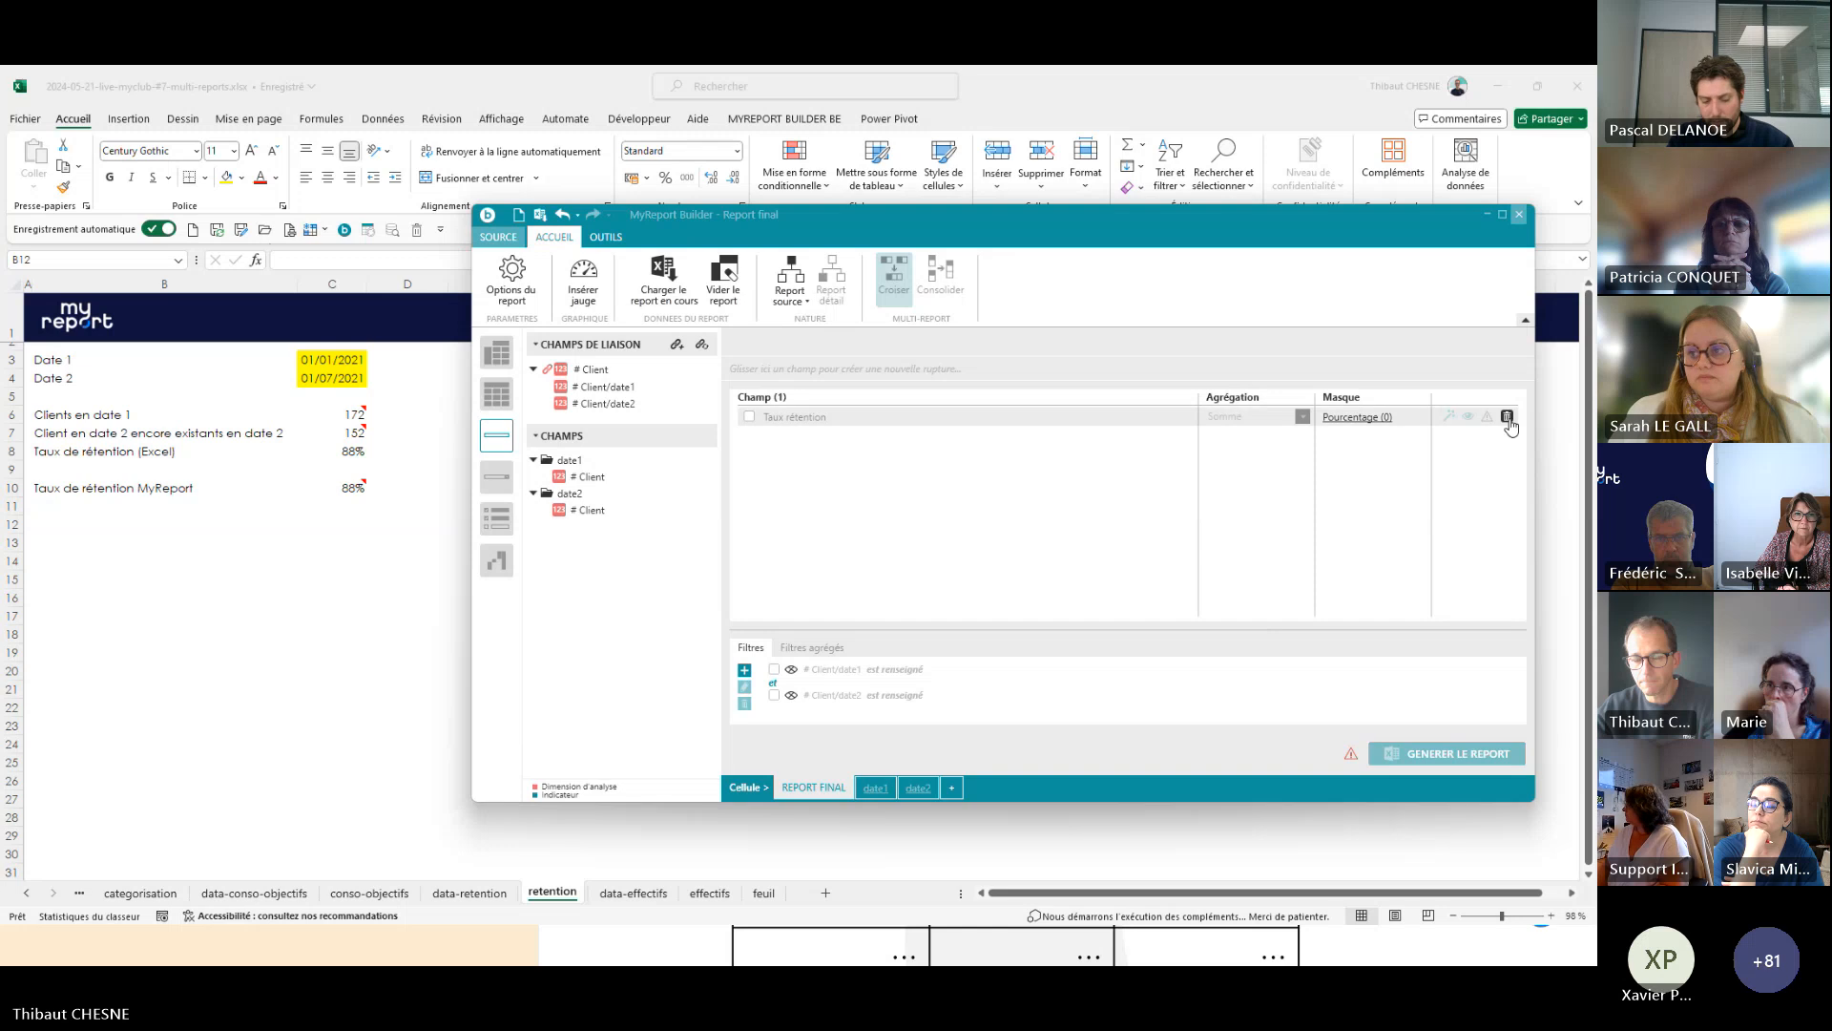
{"action": "left_click", "coordinate": [1507, 416]}
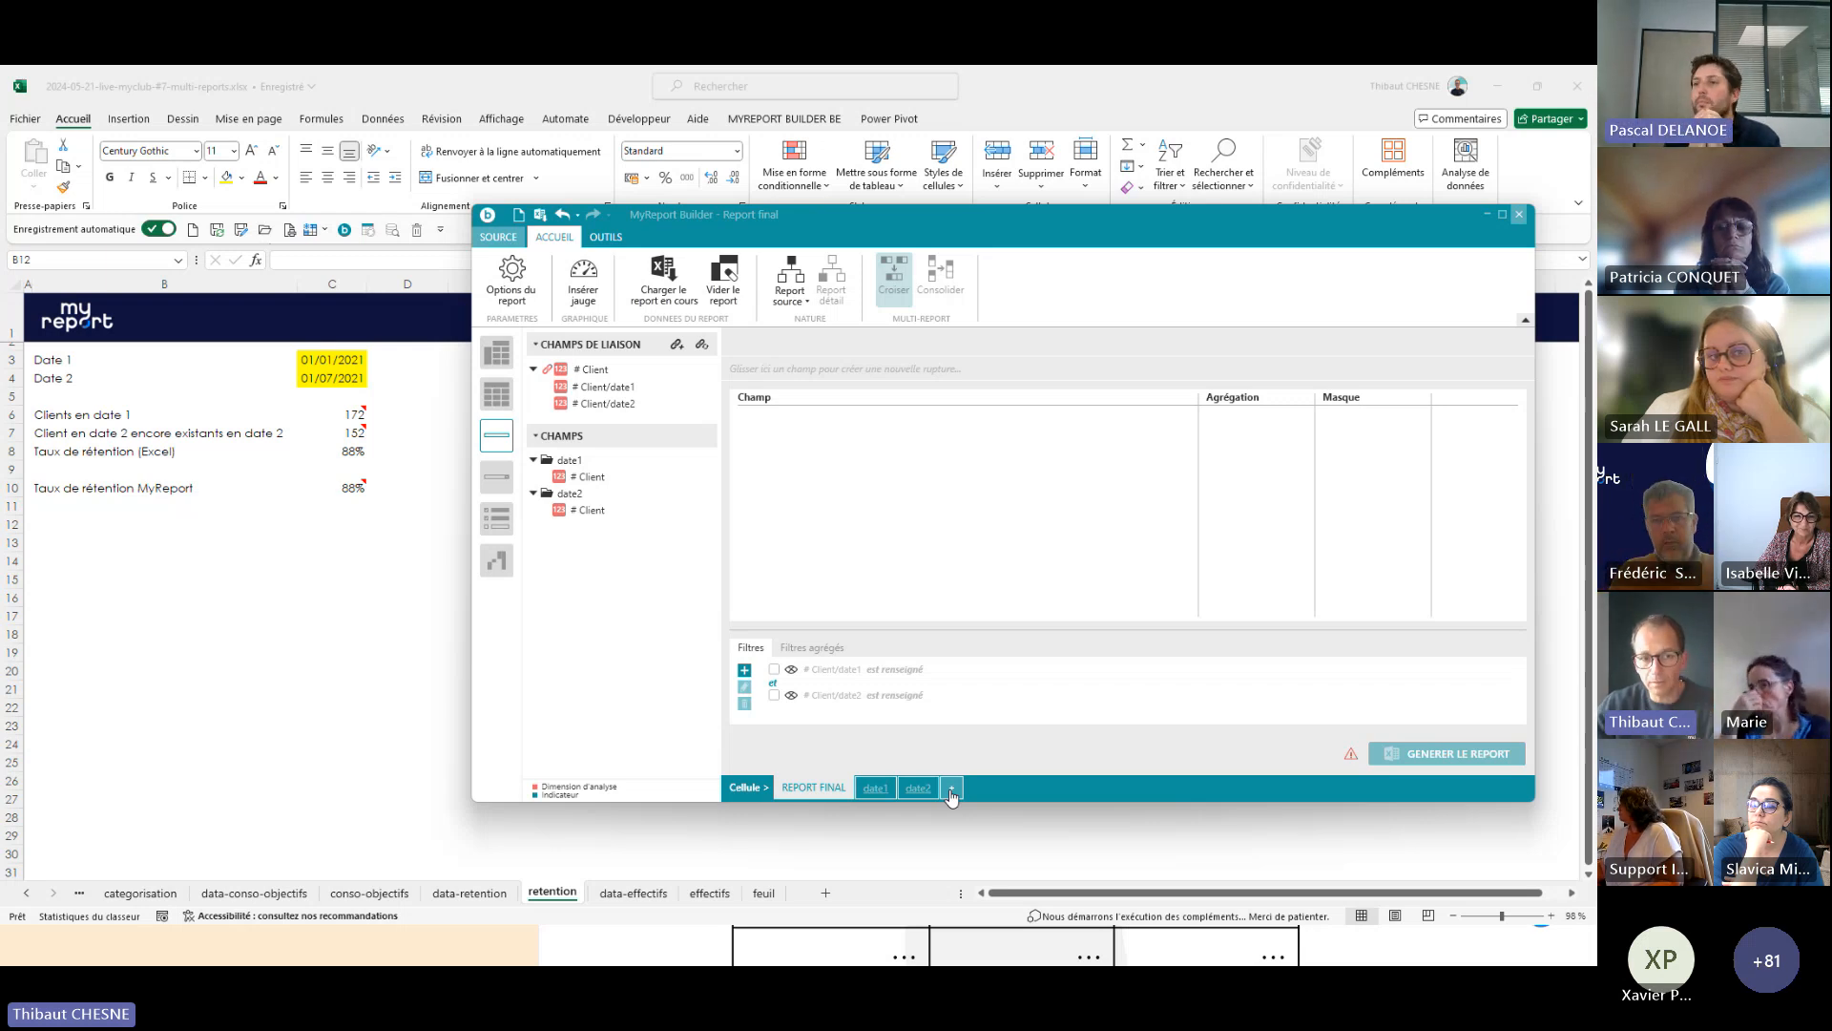
- Add the # Client link field, convert the cell report to a listing with its fields replaced, and set the aggregation to Aucune
{"action": "left_click", "coordinate": [607, 479]}
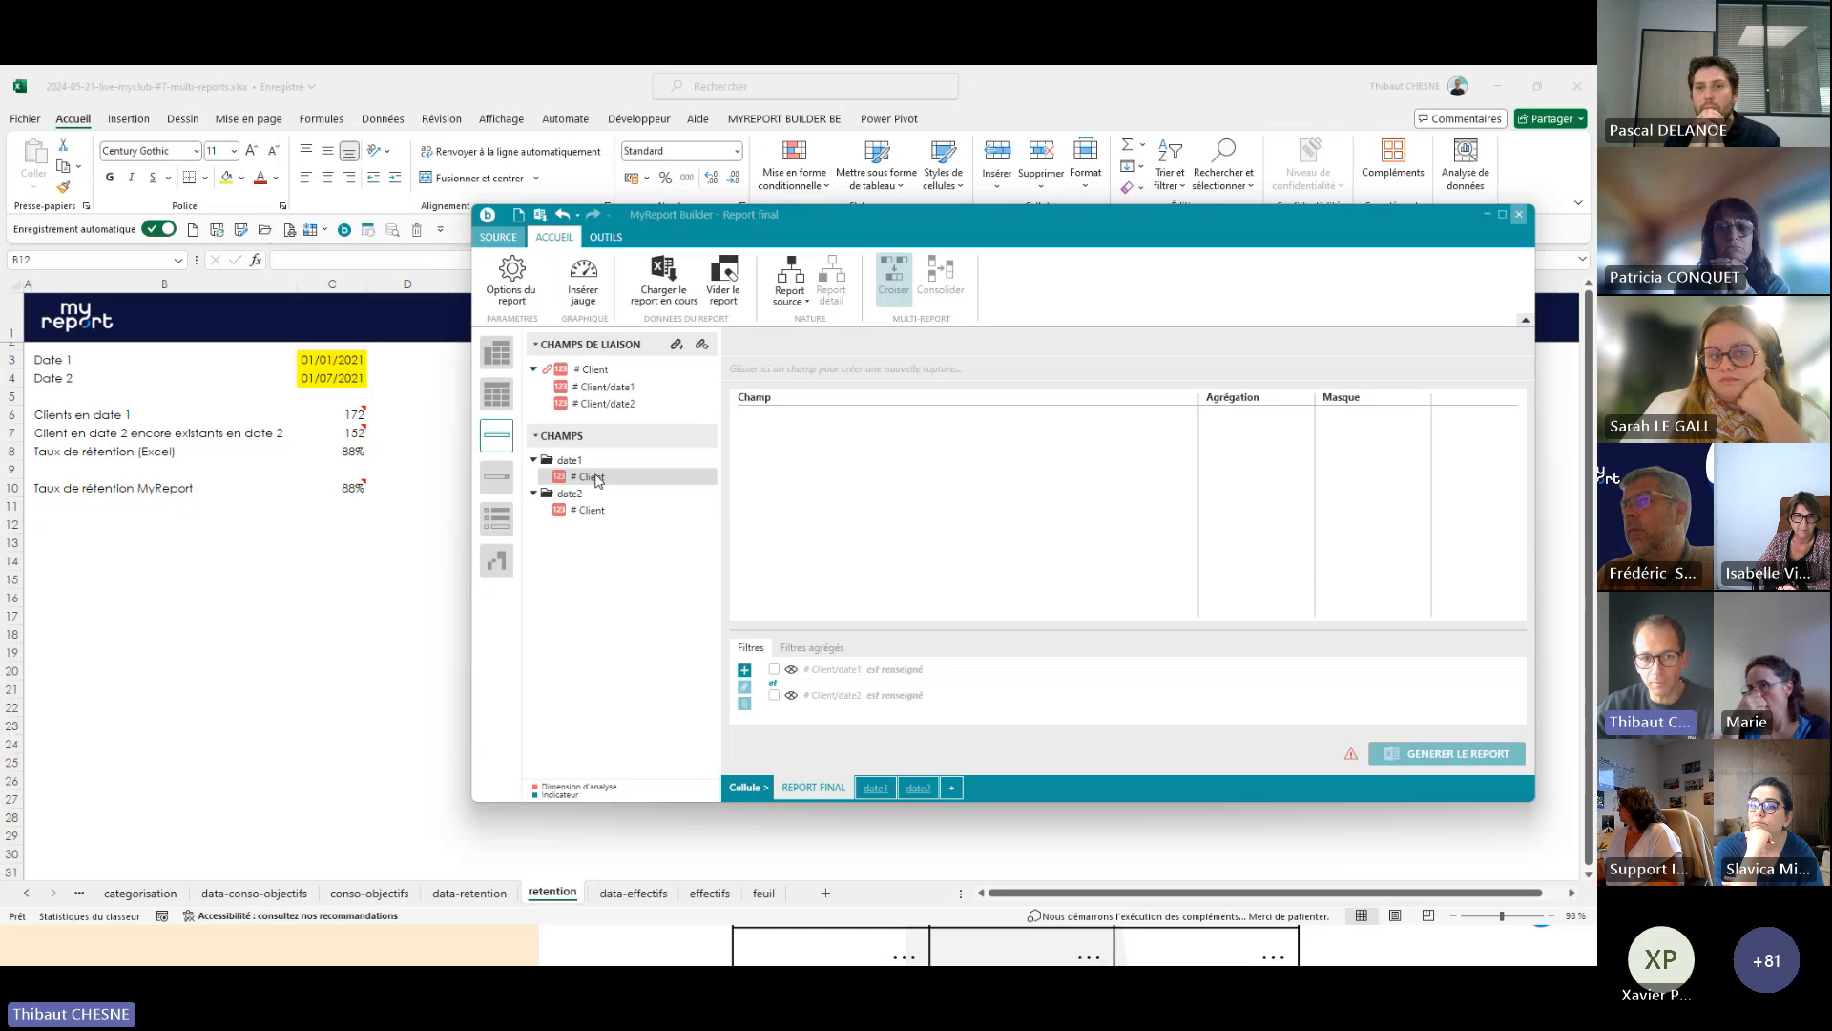
{"action": "left_click_drag", "start_coordinate": [601, 375], "coordinate": [818, 458]}
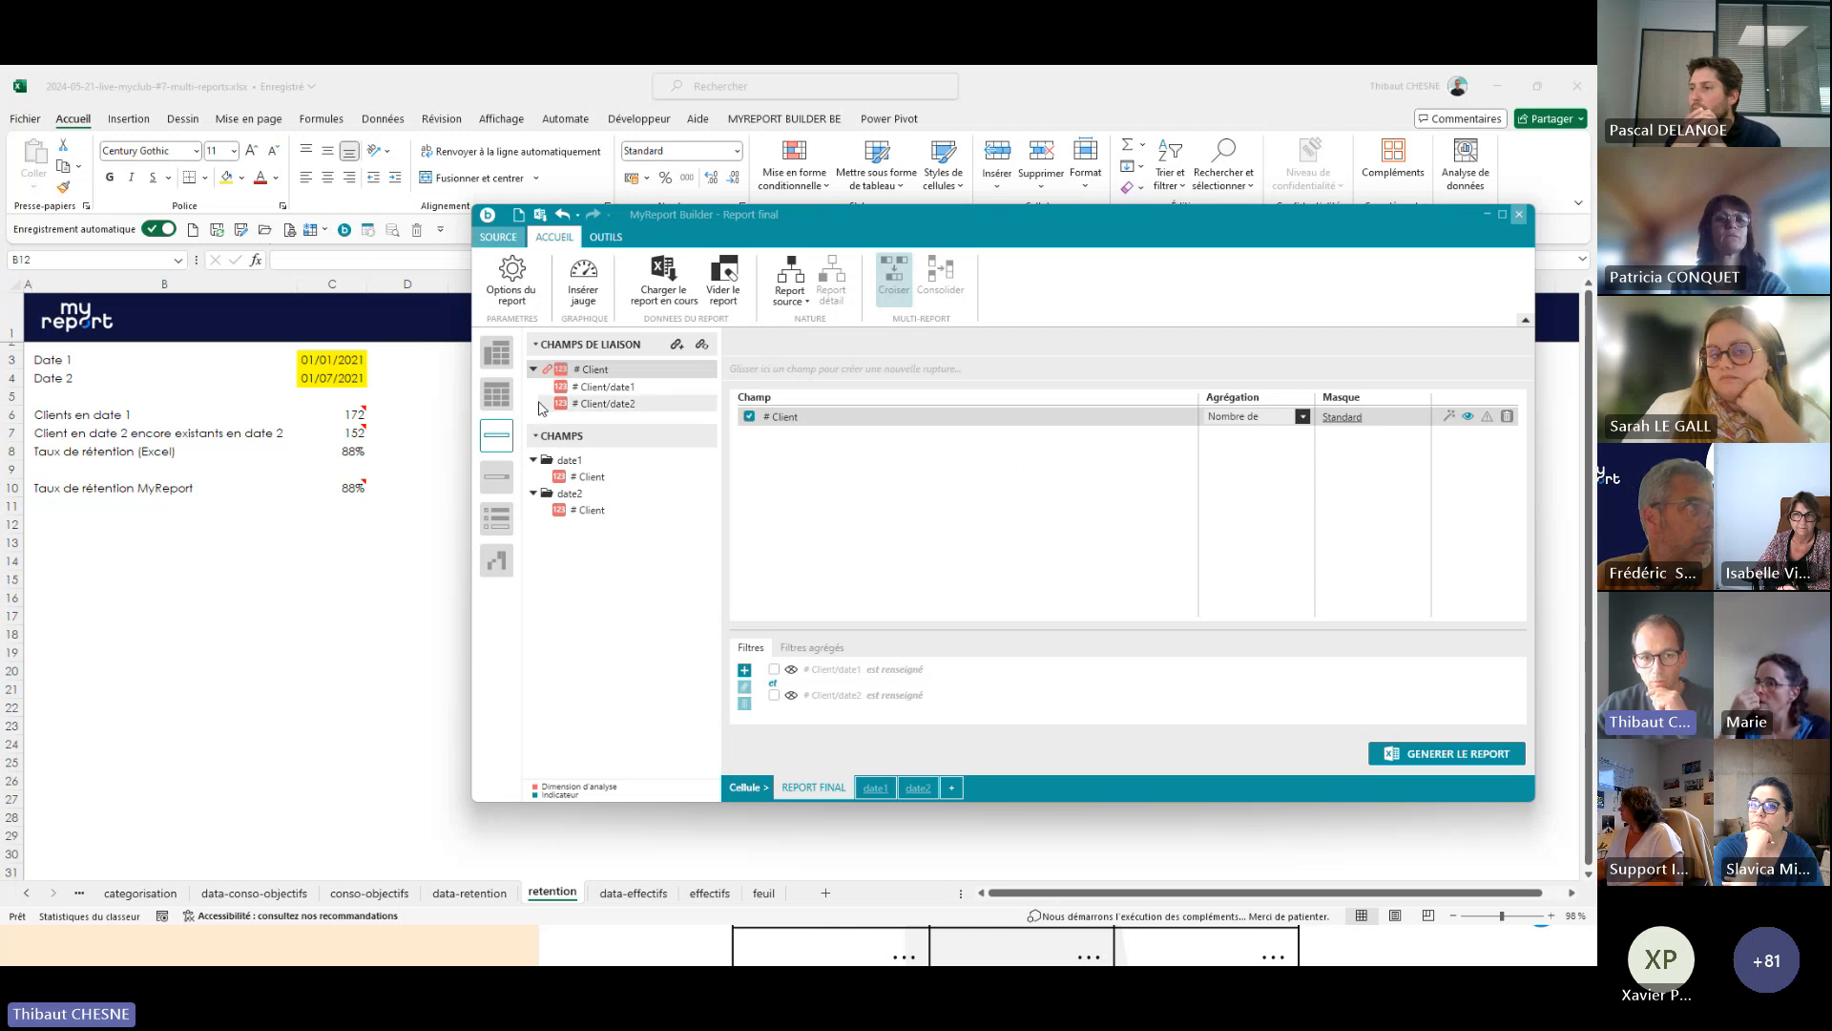
{"action": "left_click", "coordinate": [498, 395]}
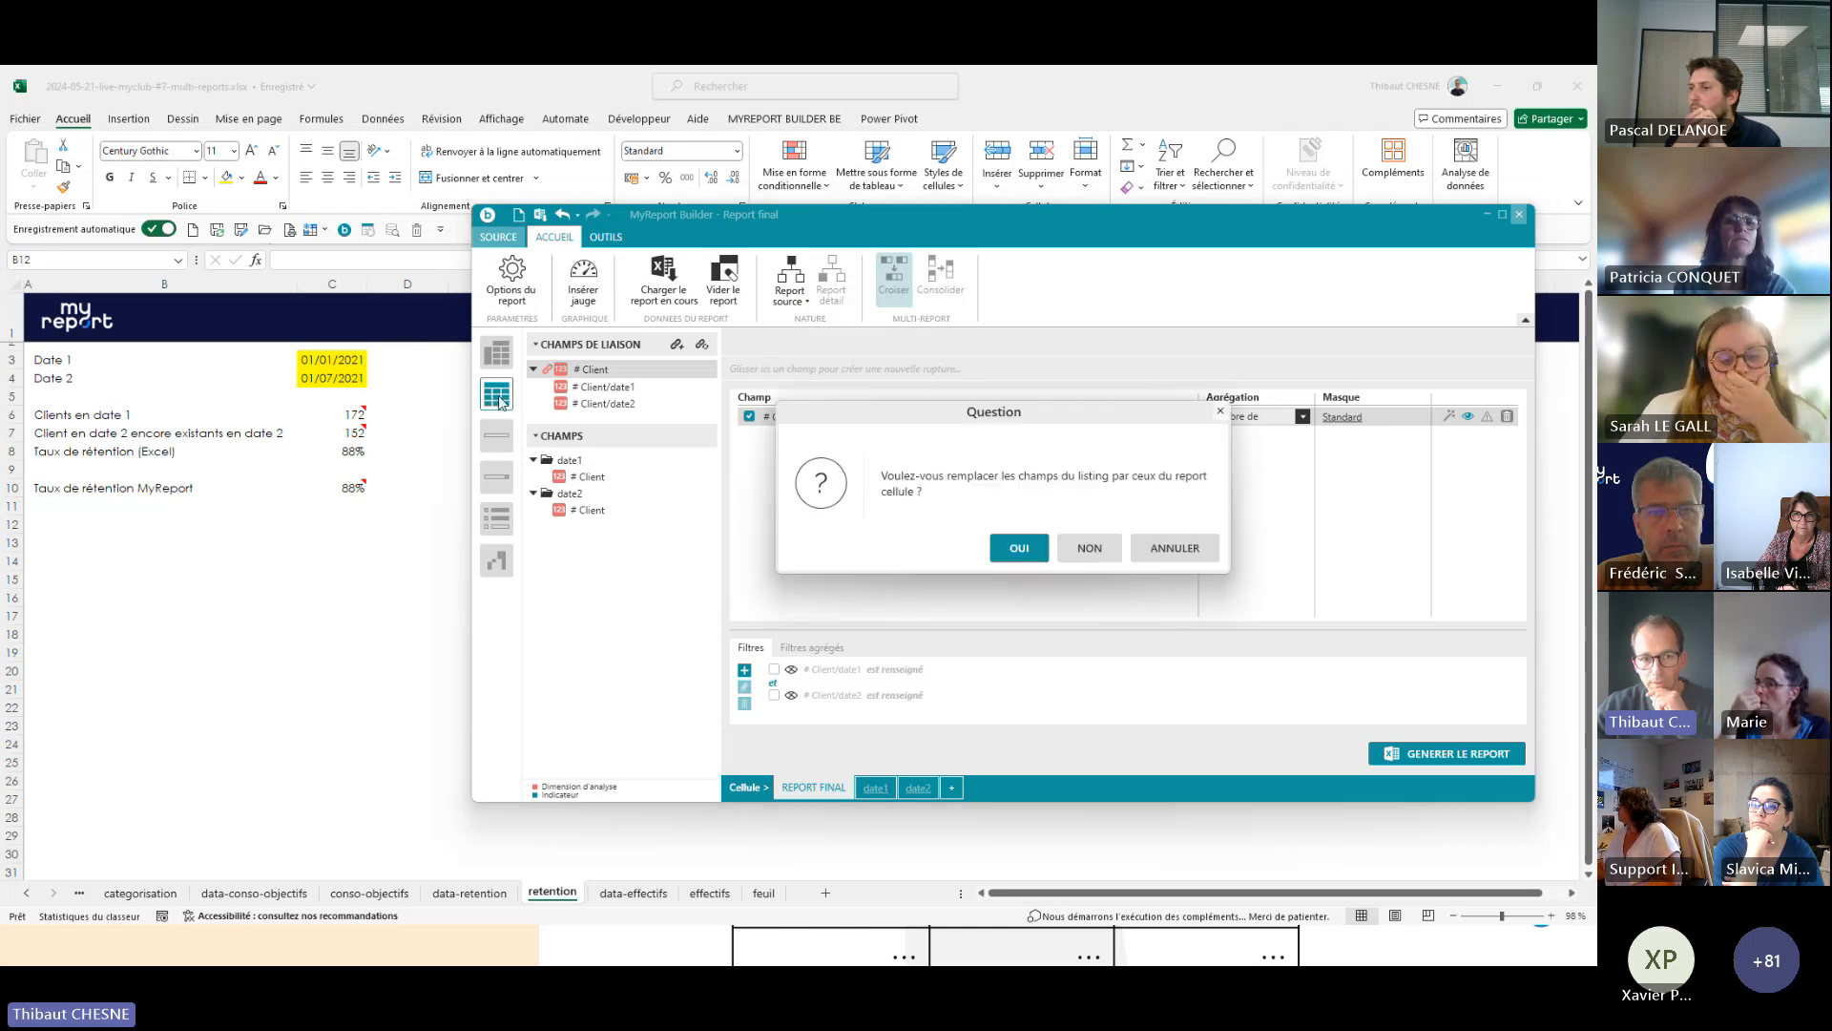
{"action": "left_click", "coordinate": [1020, 548]}
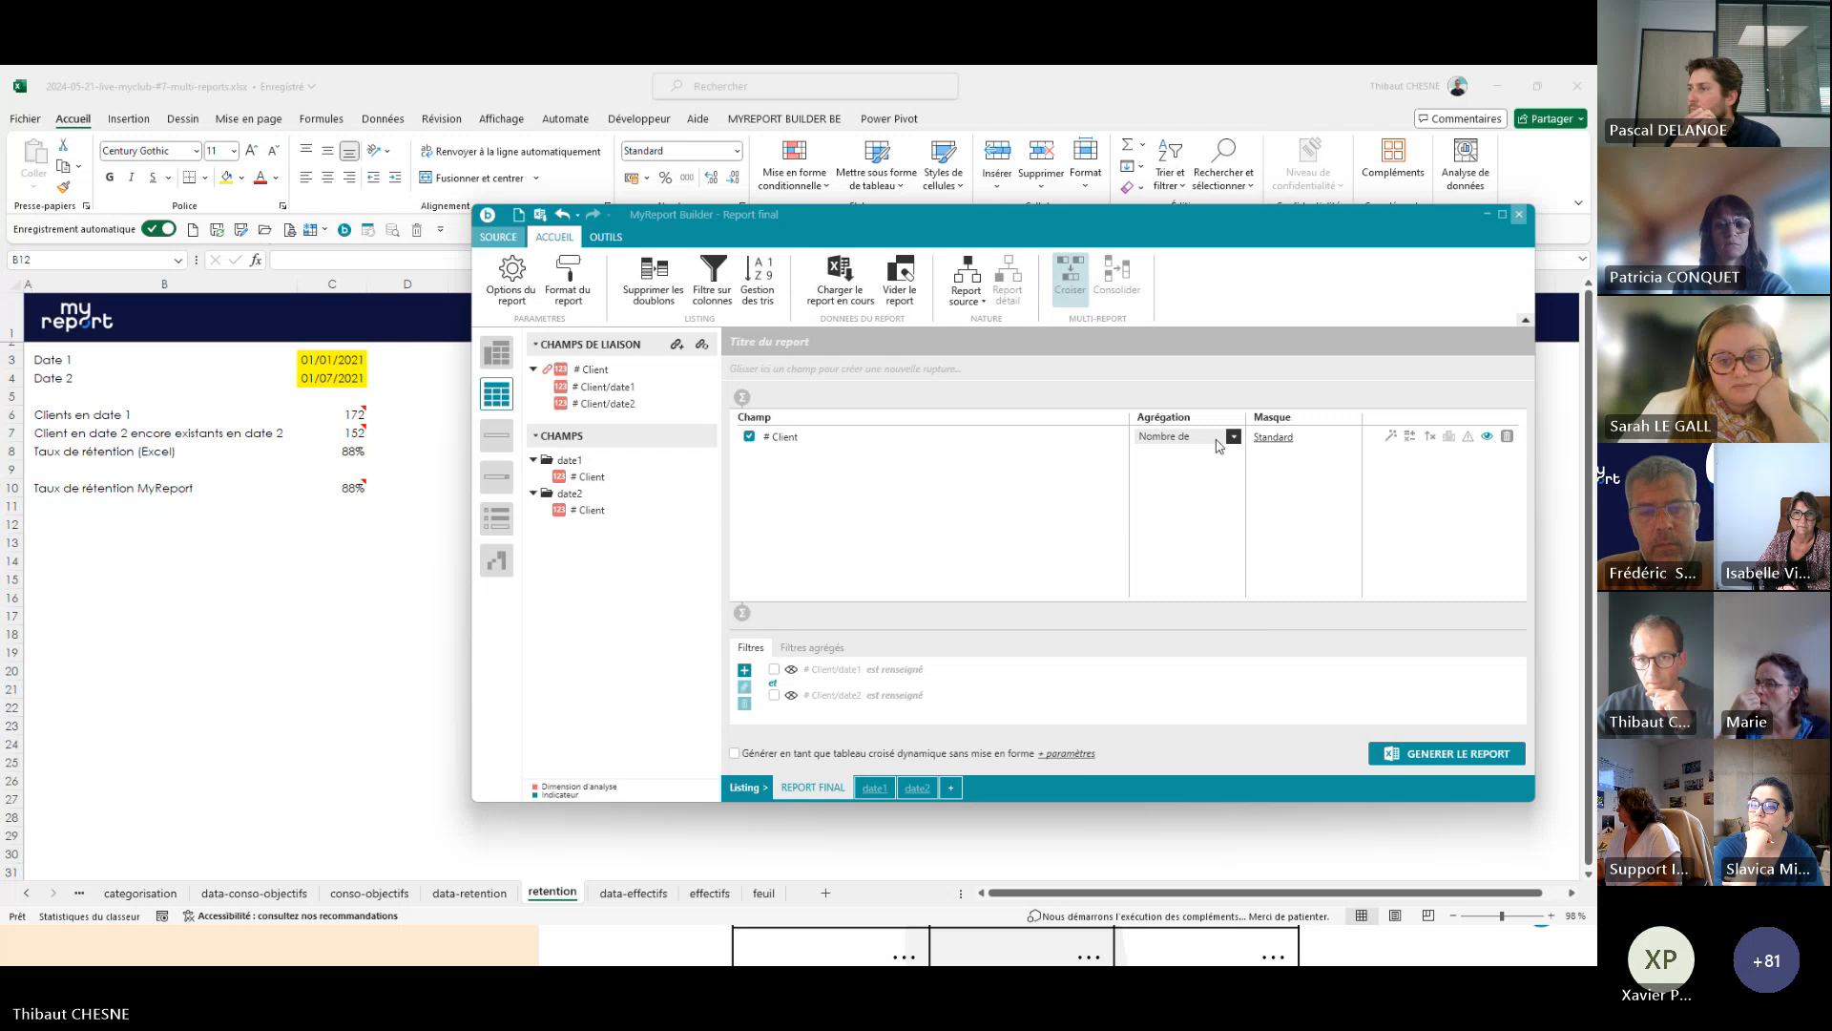
{"action": "left_click", "coordinate": [1216, 439]}
{"action": "left_click", "coordinate": [1165, 454]}
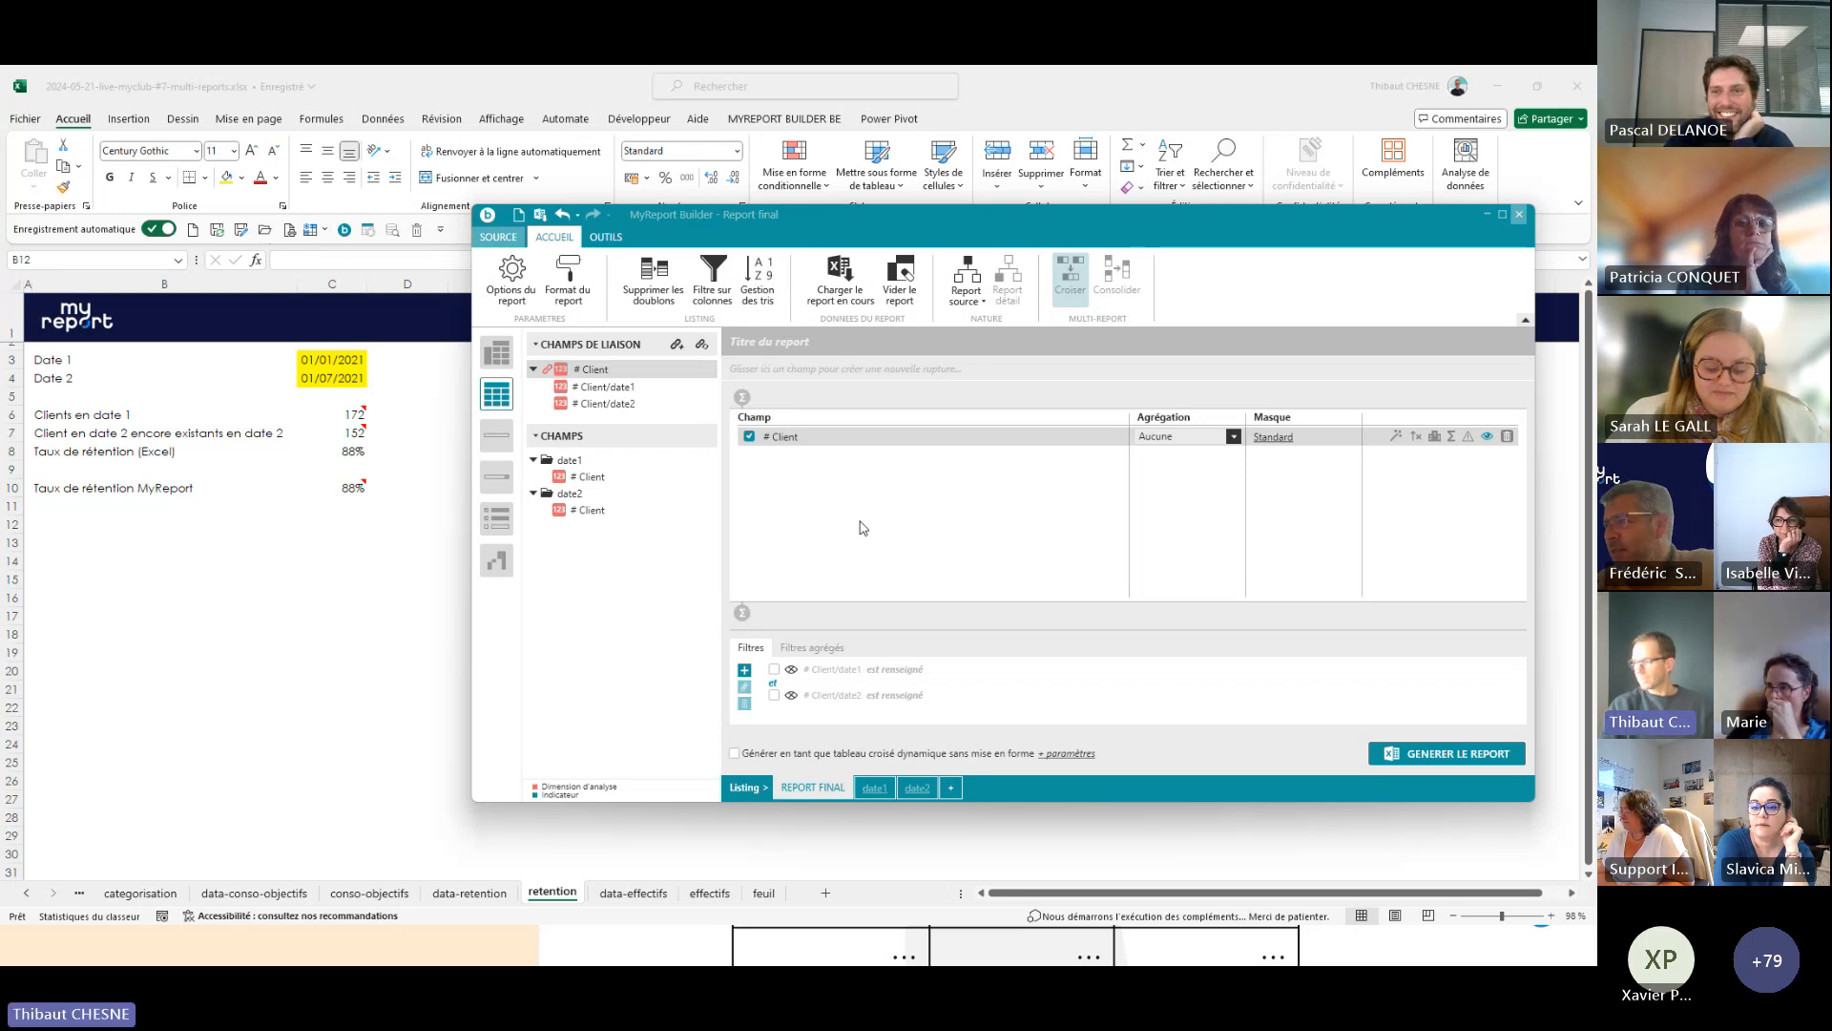
- Enable the # Client/date2 filter and set its operator to N'est pas renseigné
{"action": "left_click", "coordinate": [830, 696]}
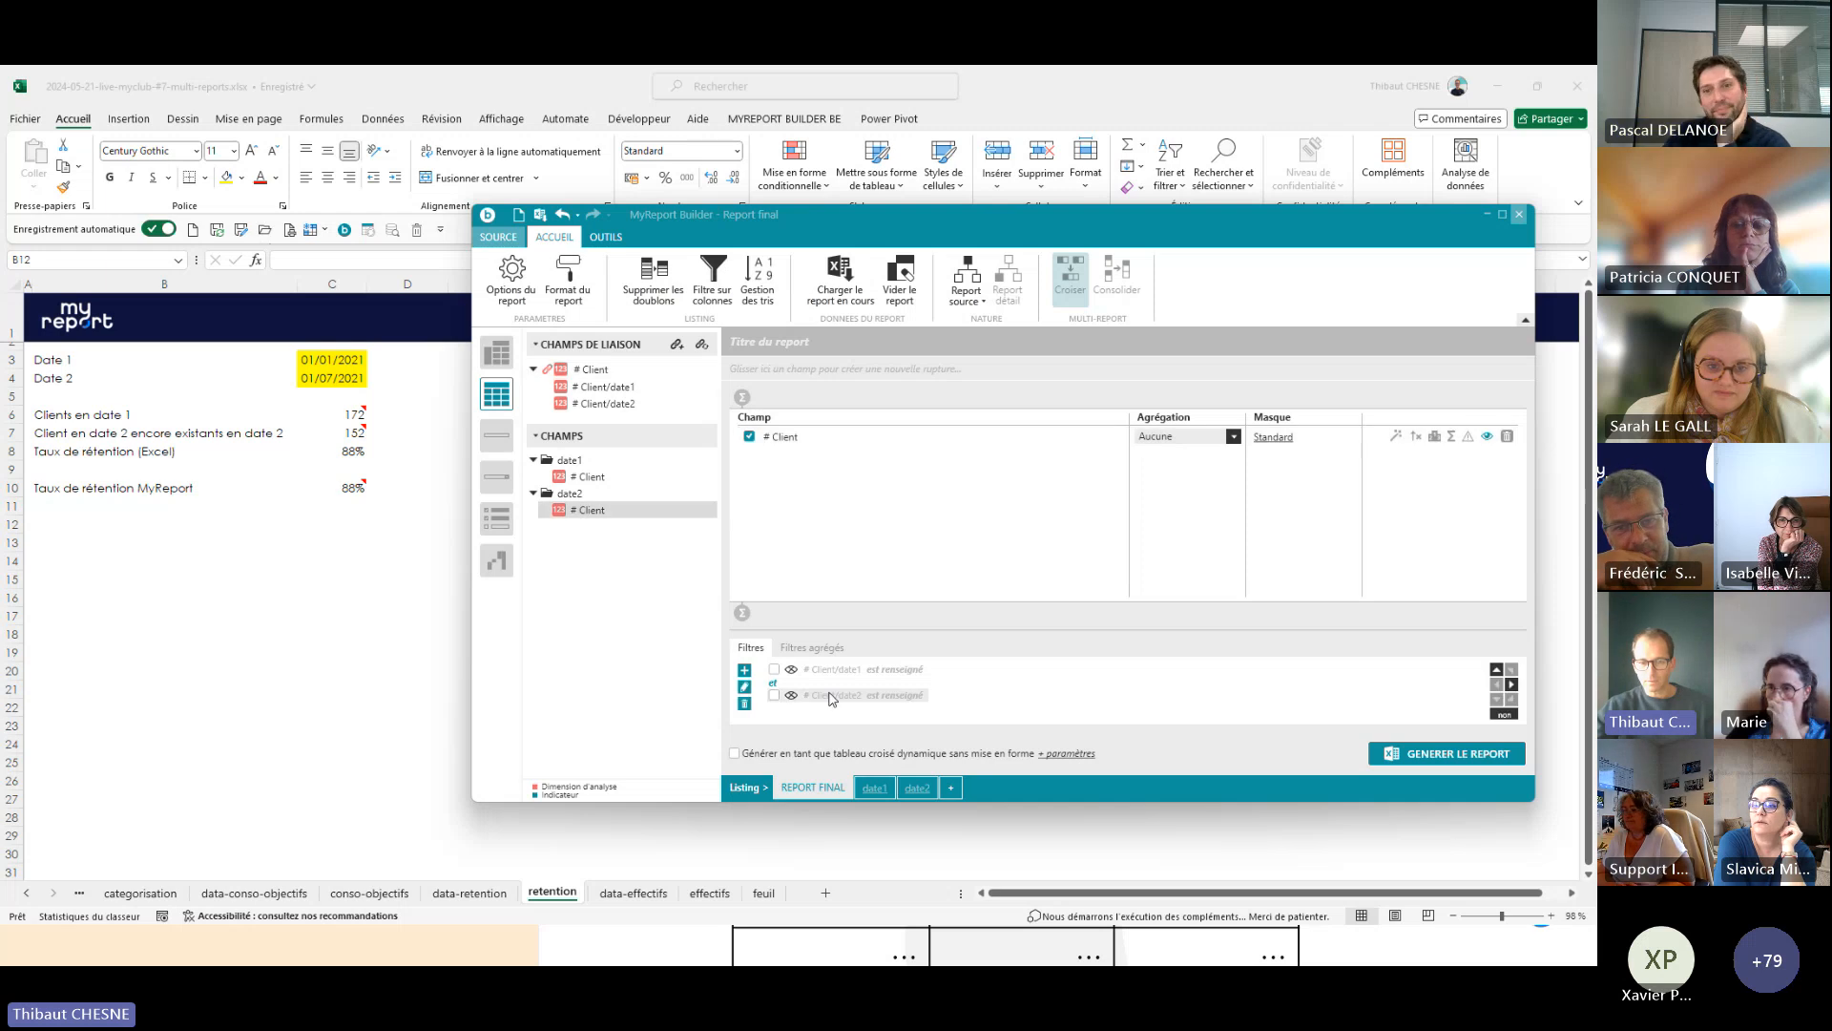
{"action": "left_click", "coordinate": [774, 694]}
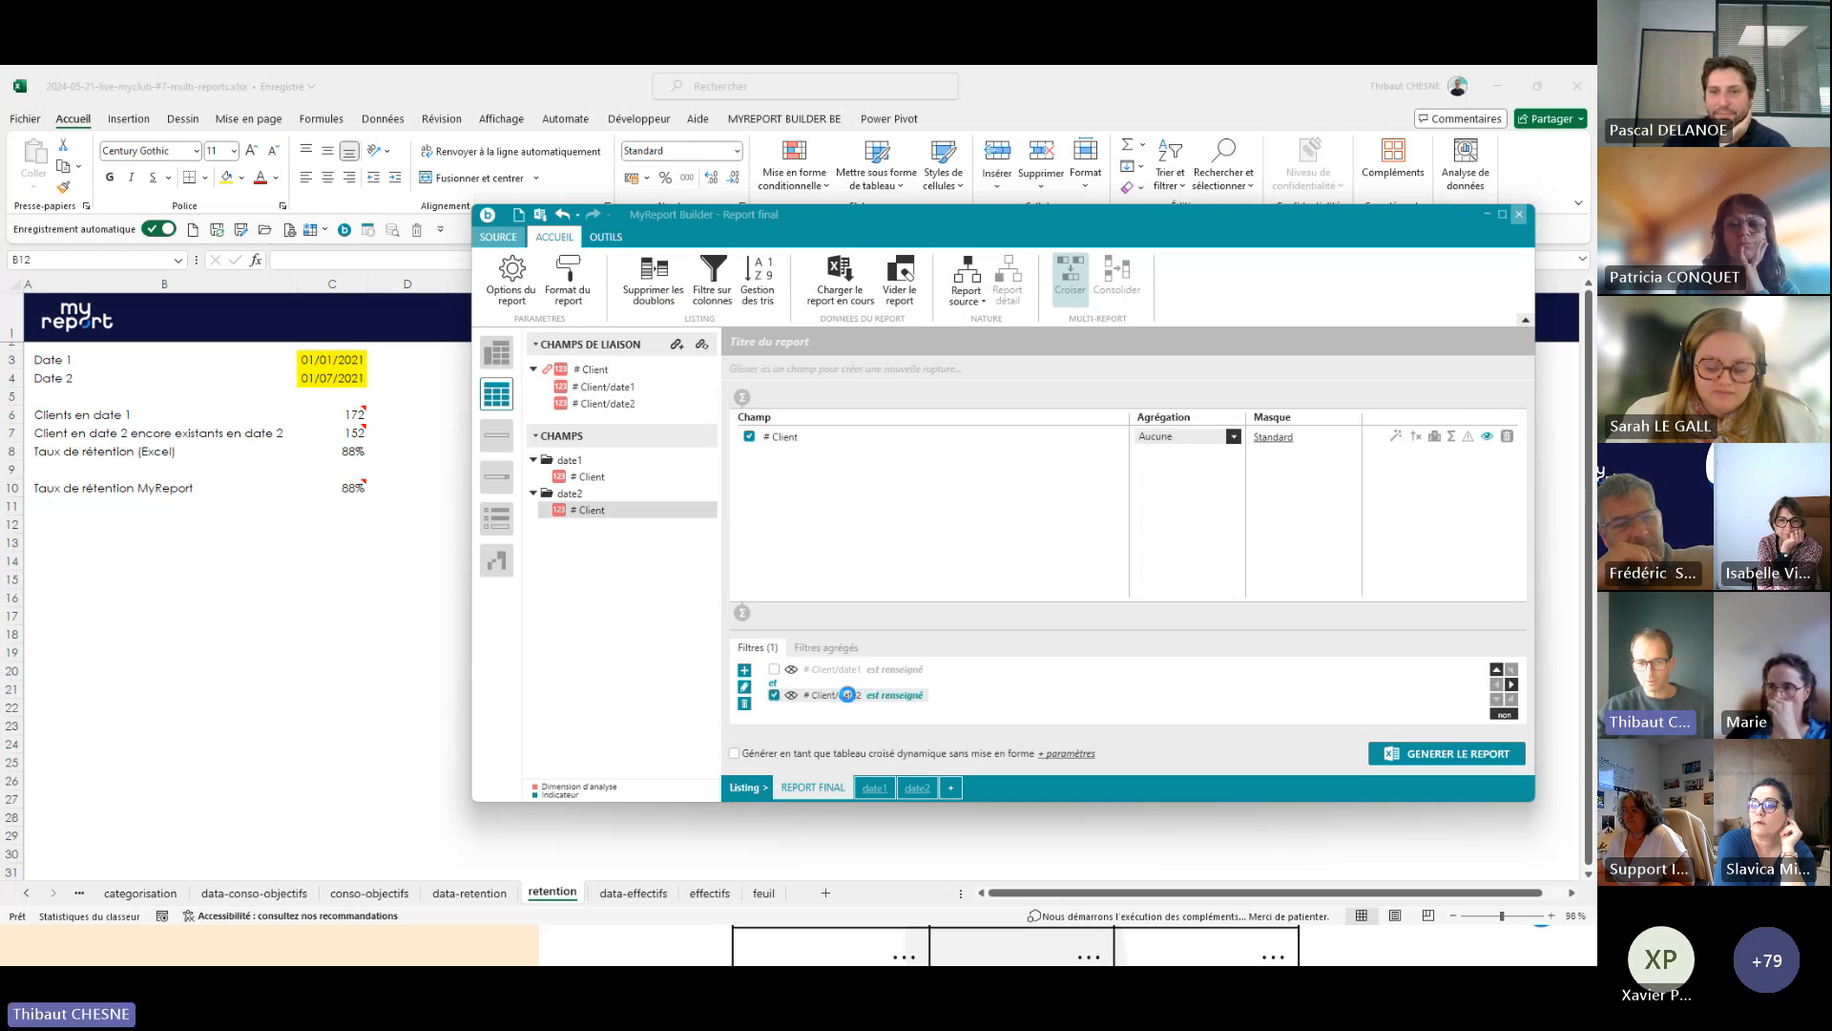
{"action": "double_click", "coordinate": [848, 694]}
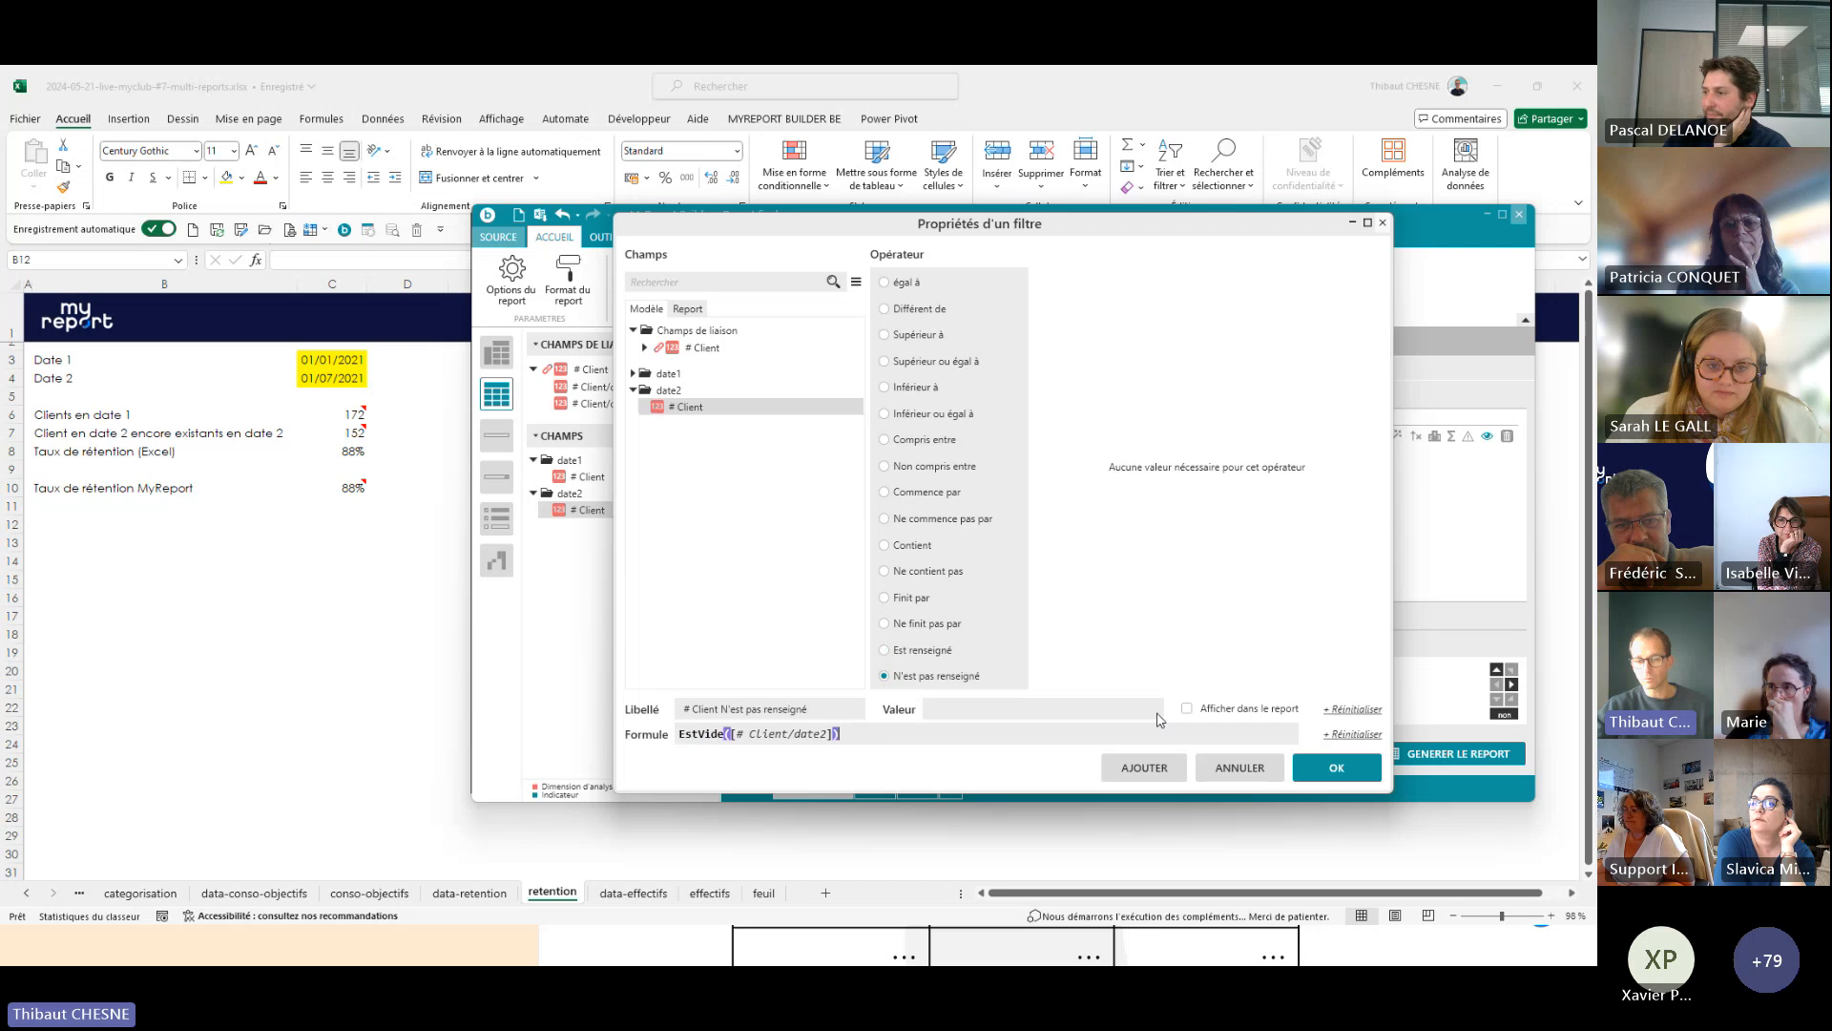
{"action": "left_click", "coordinate": [1341, 768]}
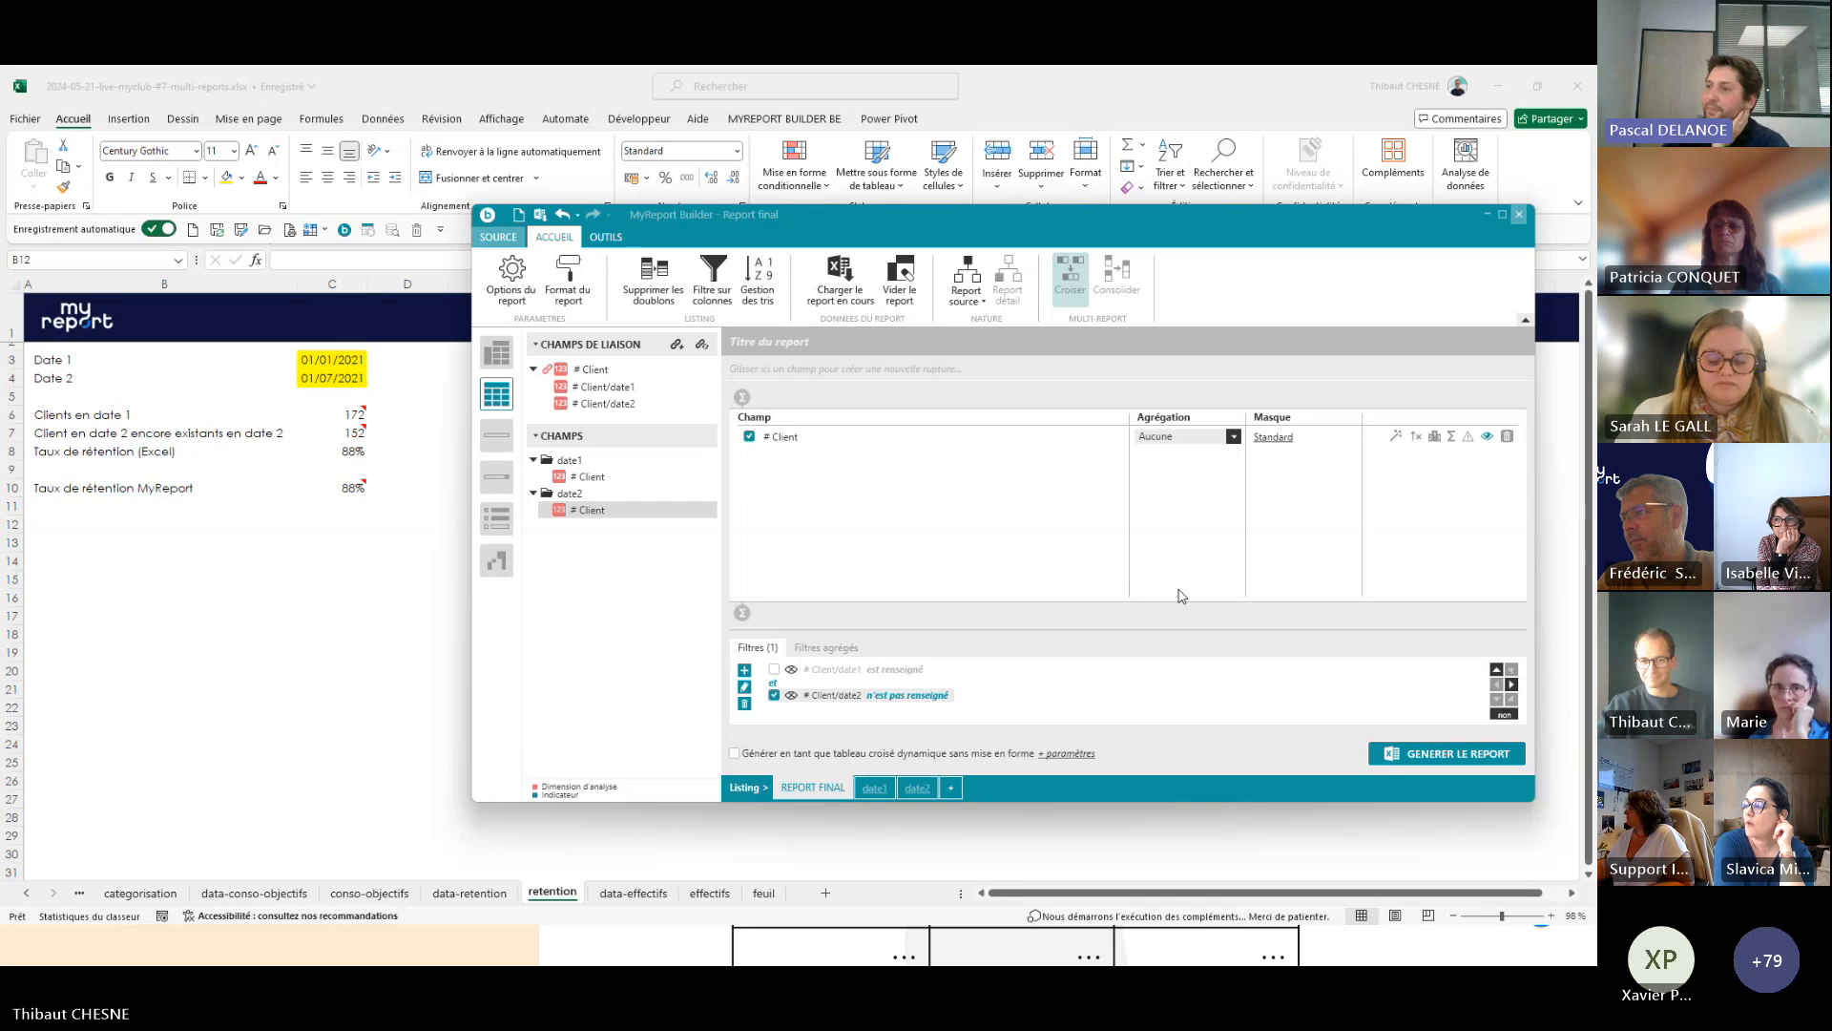
- Generate the lost-client listing at cell B12 of the retention sheet and check the generated client rows
{"action": "left_click", "coordinate": [131, 528]}
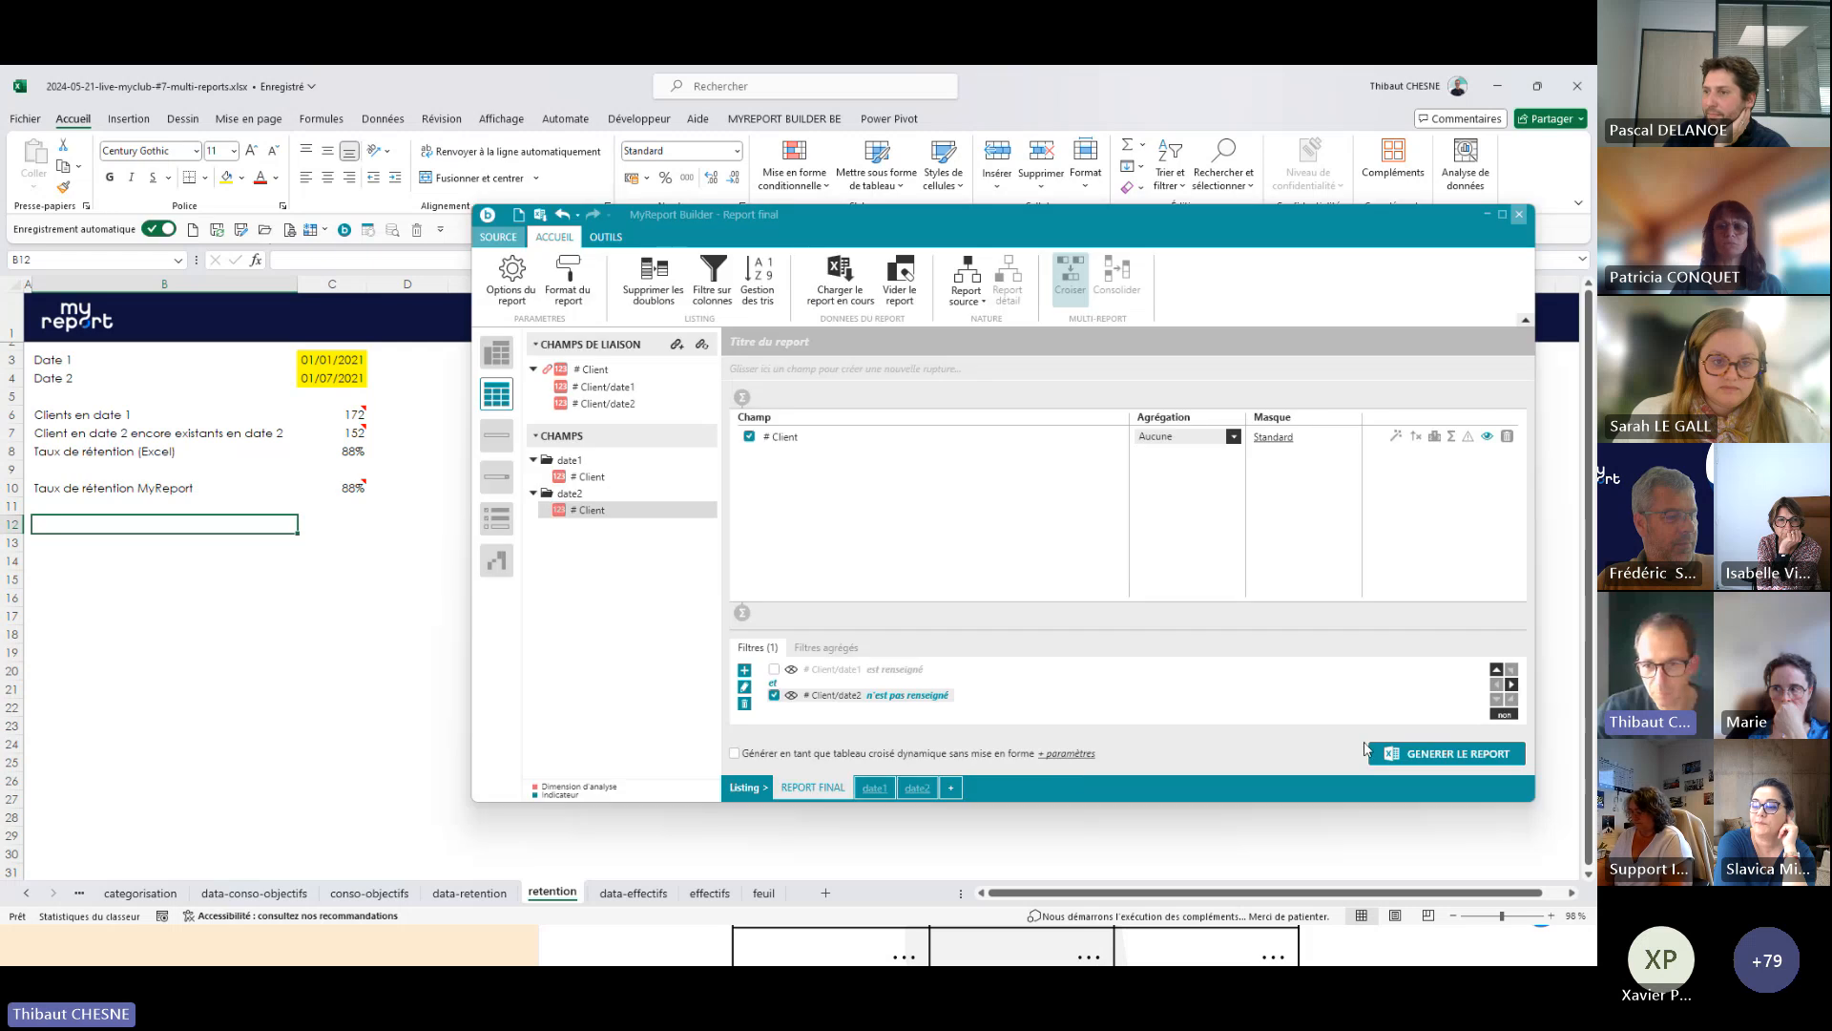
{"action": "left_click", "coordinate": [1413, 755]}
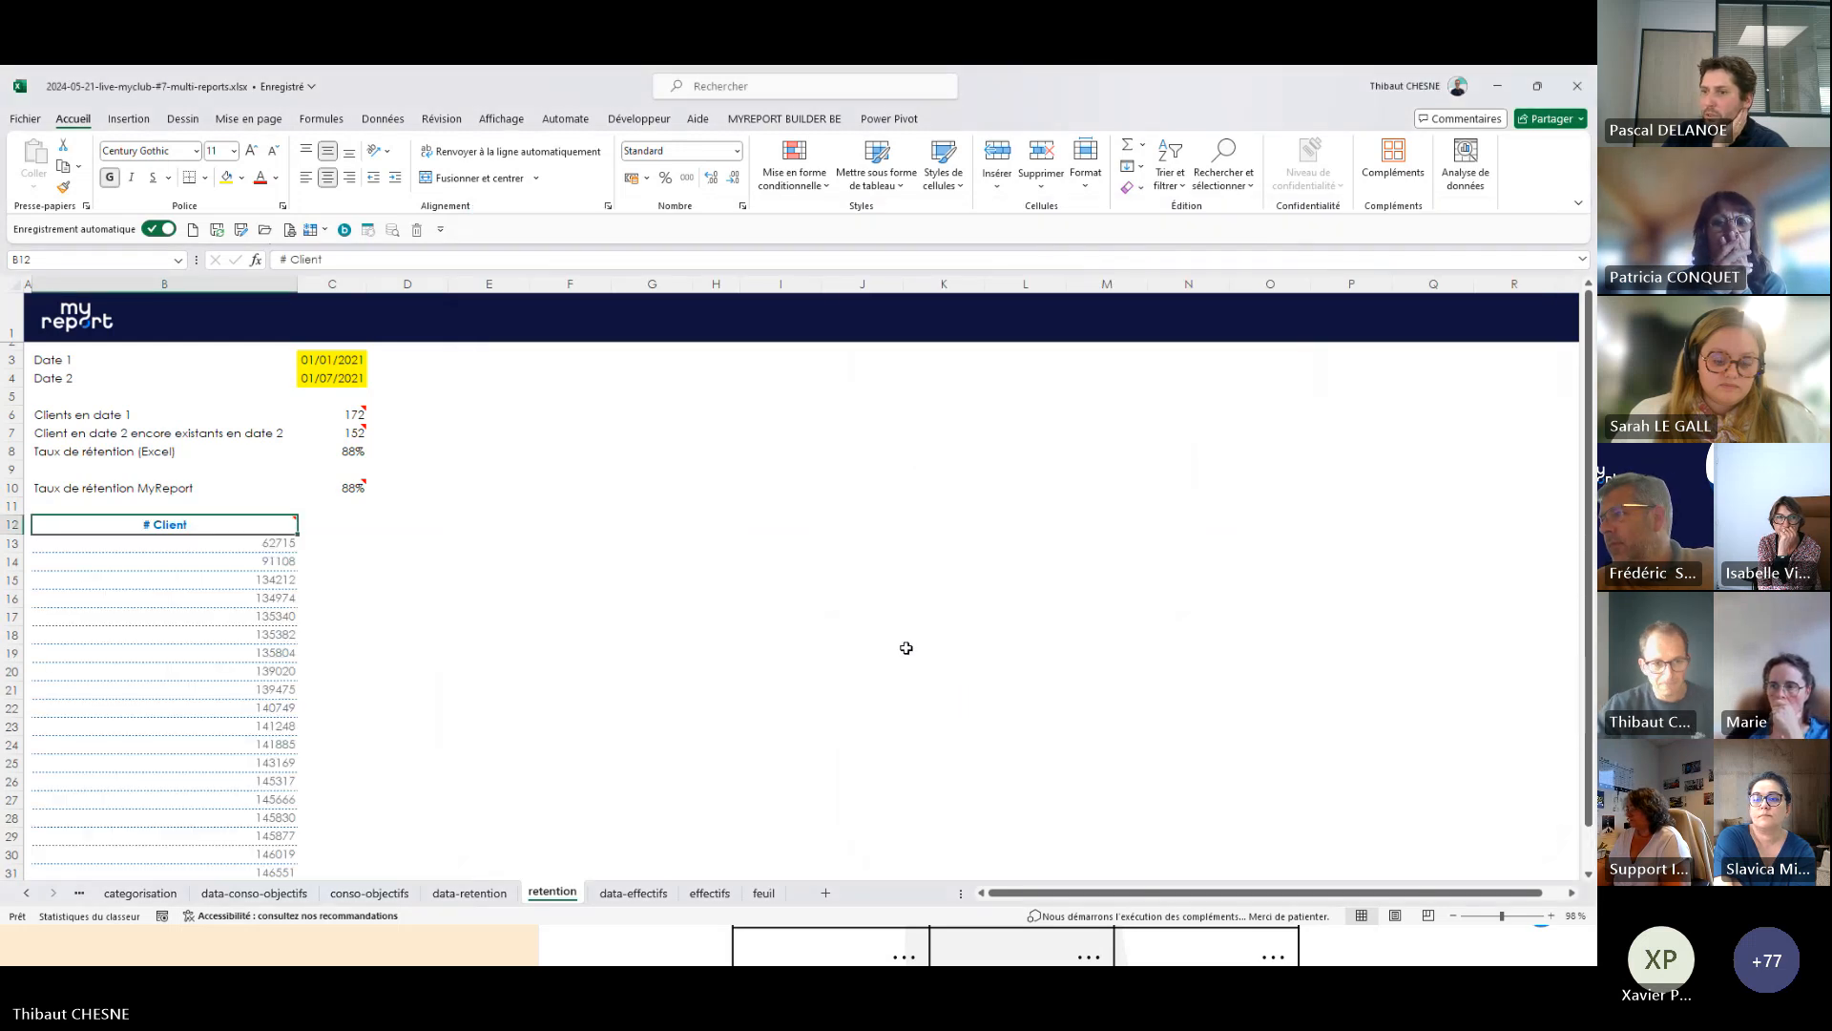
{"action": "scroll", "coordinate": [572, 757], "scroll_direction": "down", "scroll_amount": 4}
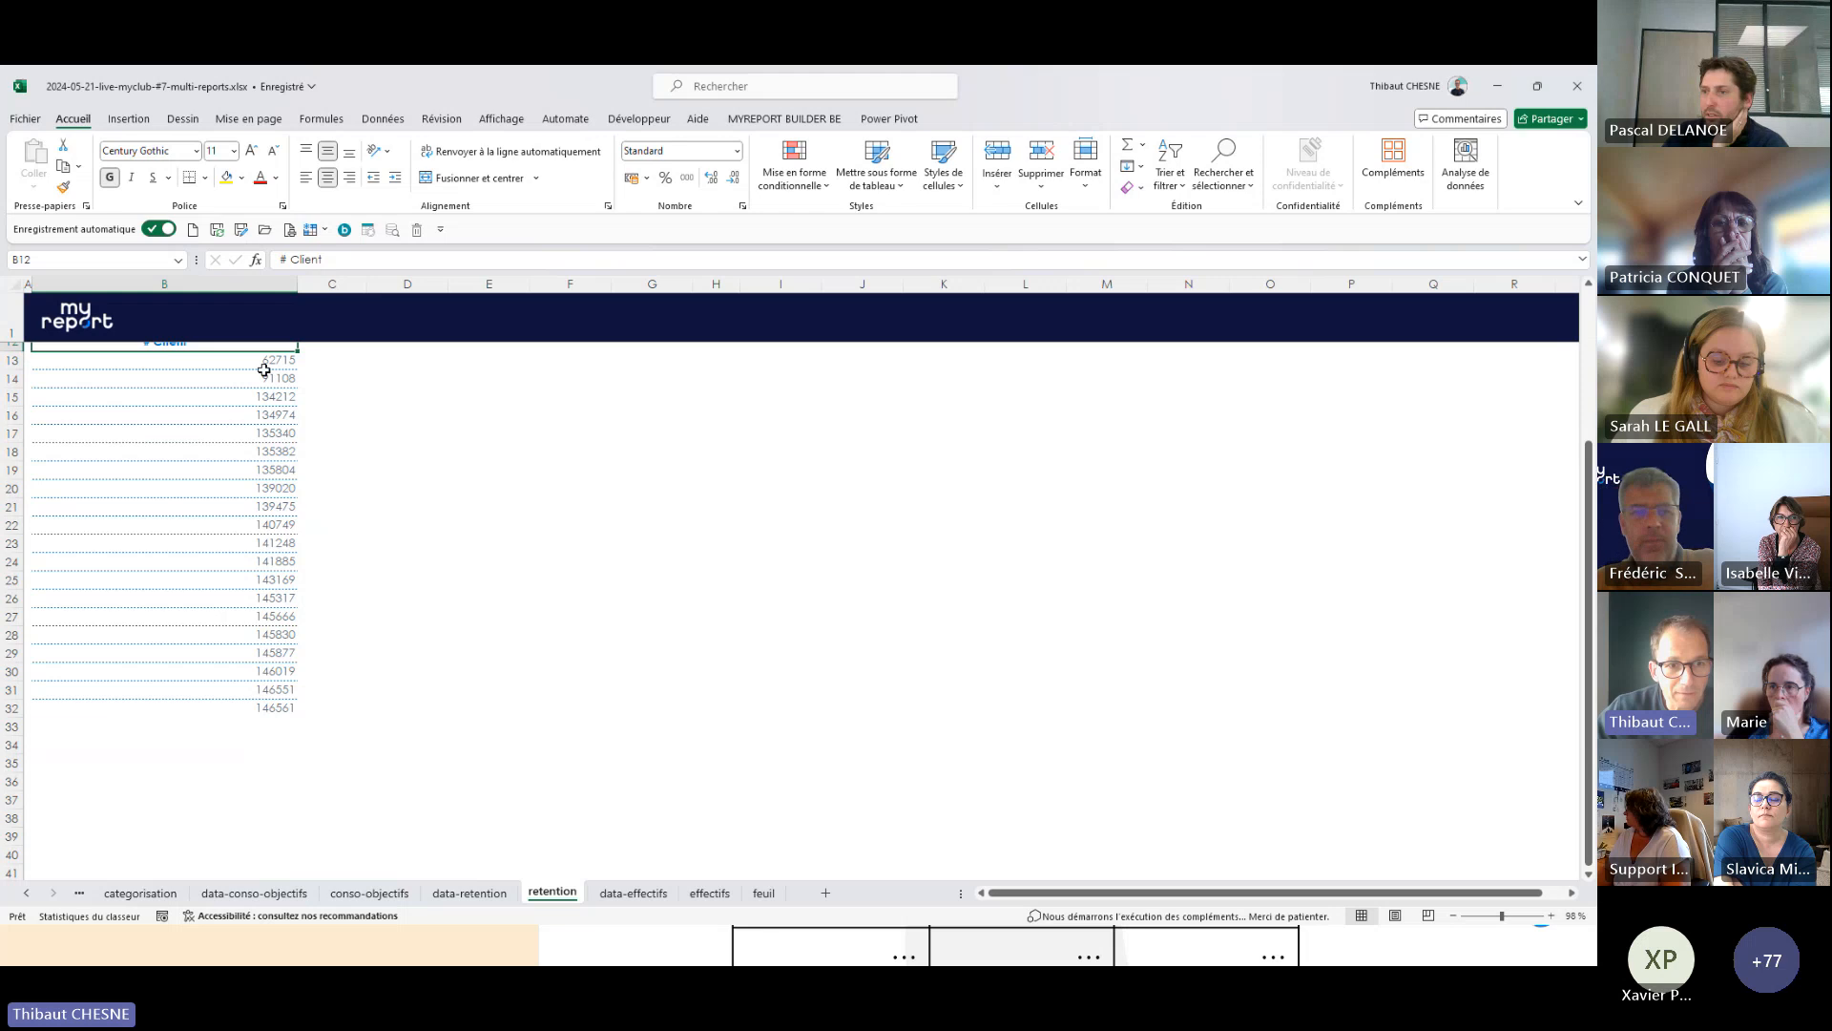
{"action": "left_click_drag", "start_coordinate": [264, 371], "coordinate": [267, 706]}
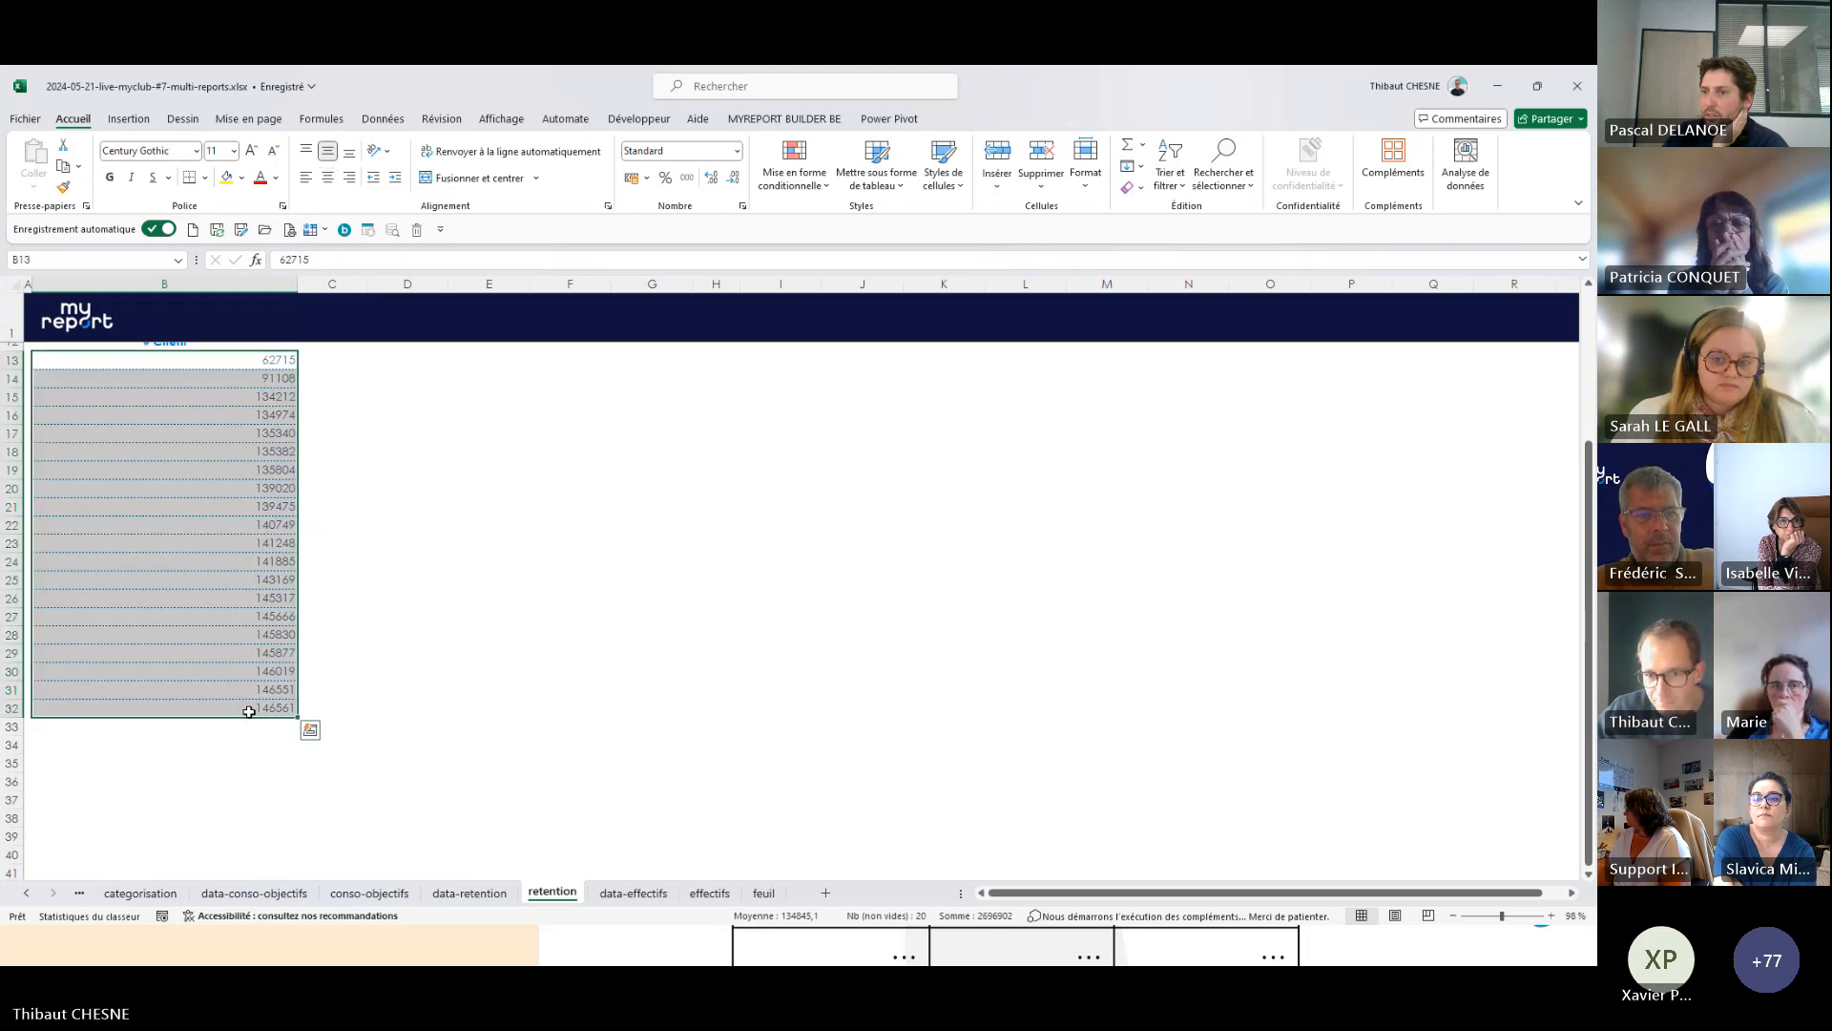
{"action": "scroll", "coordinate": [559, 627], "scroll_direction": "up", "scroll_amount": 4}
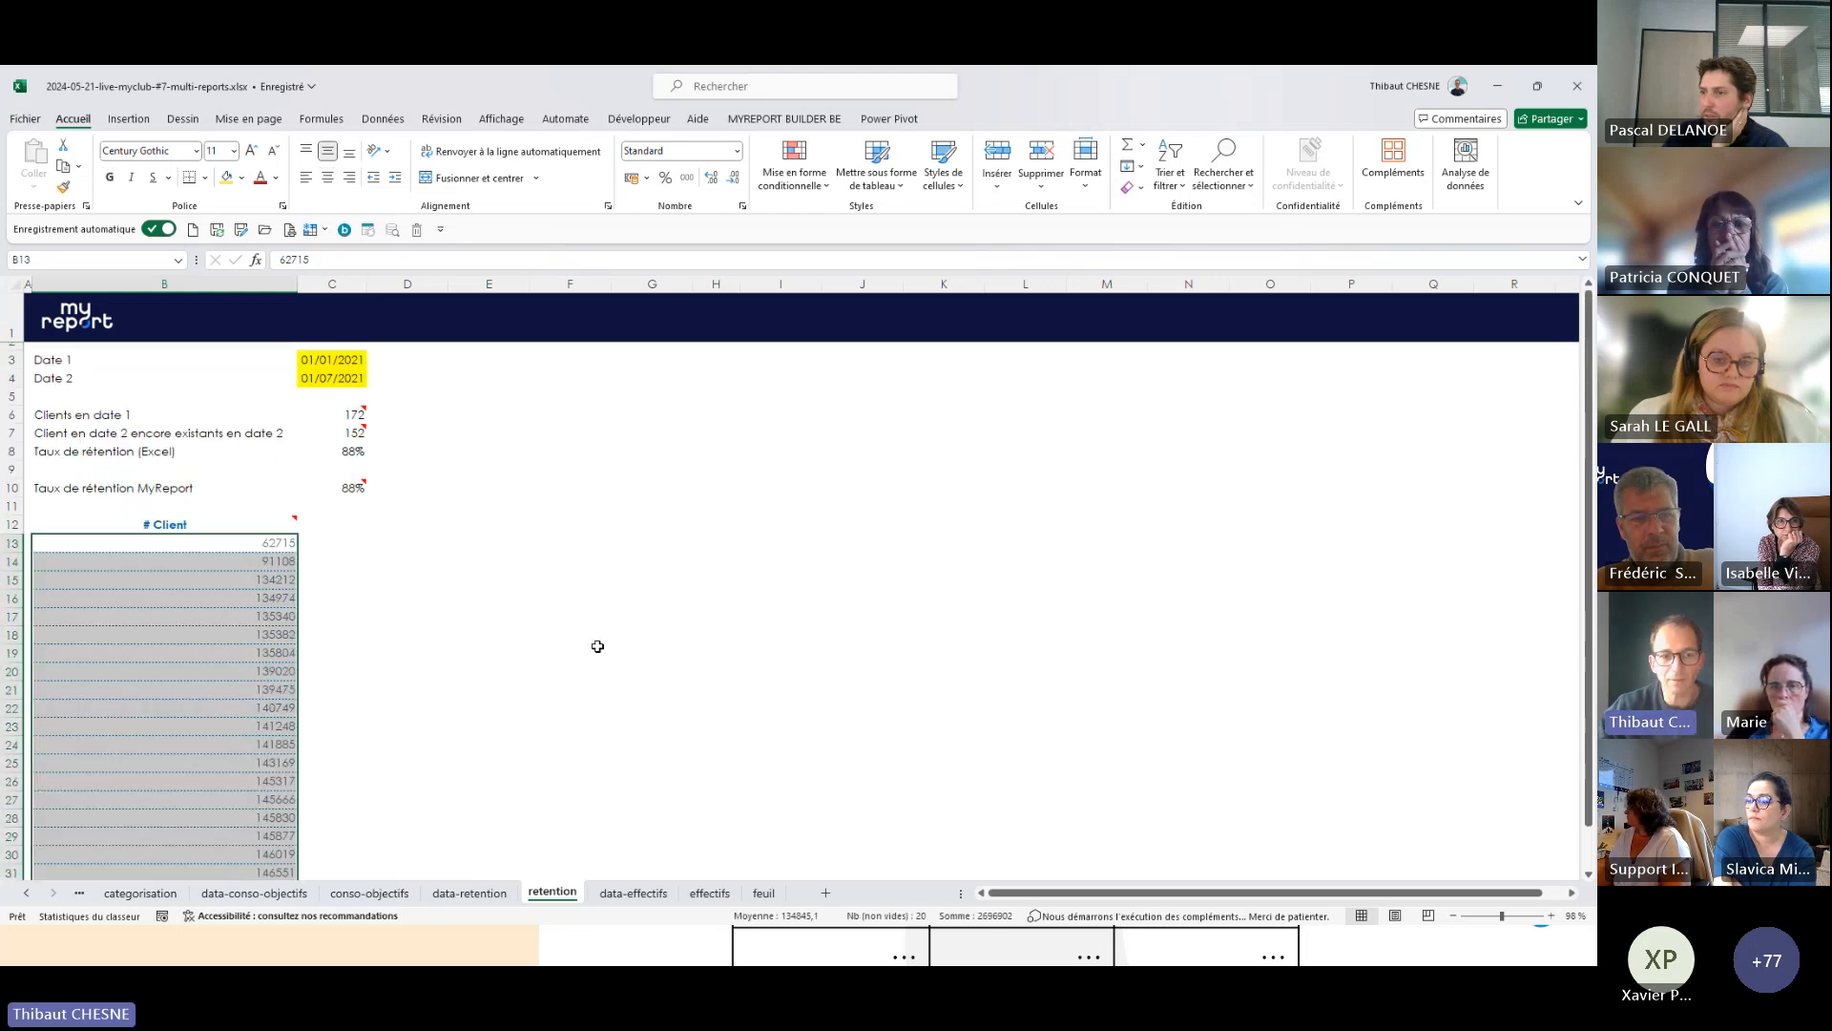
{"action": "left_click", "coordinate": [506, 639]}
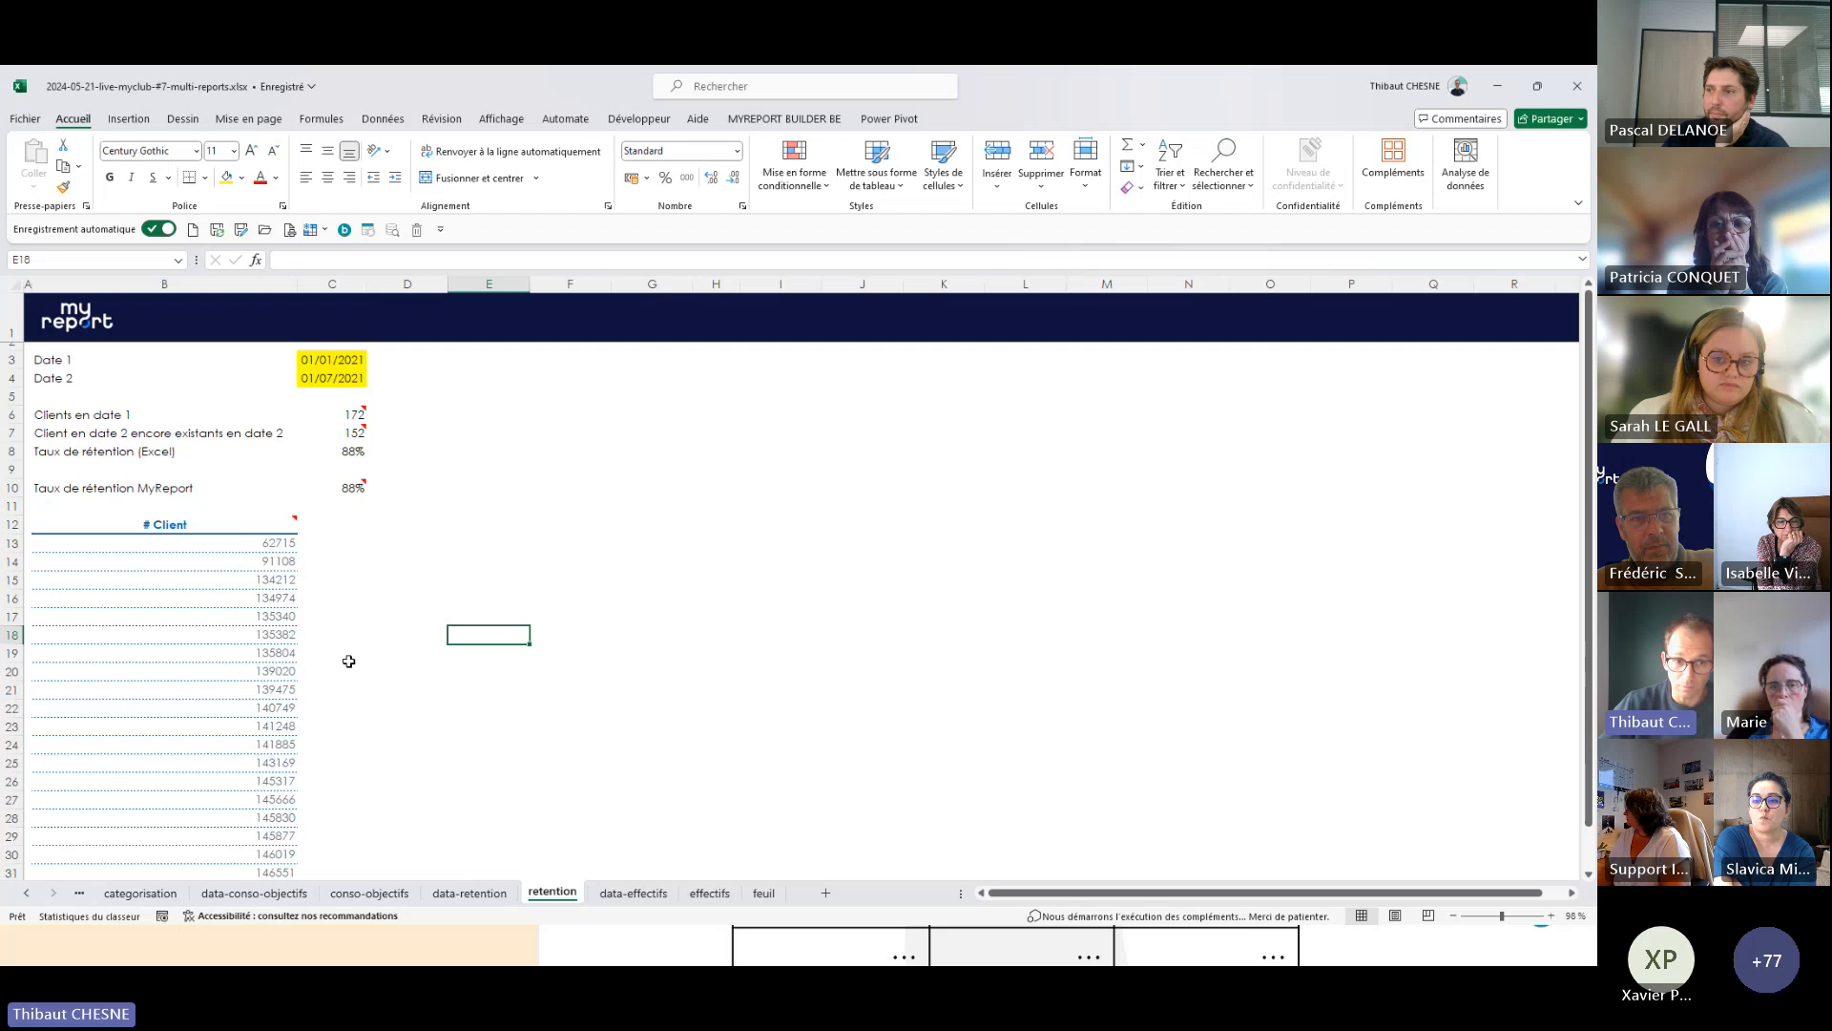
{"action": "left_click", "coordinate": [213, 662]}
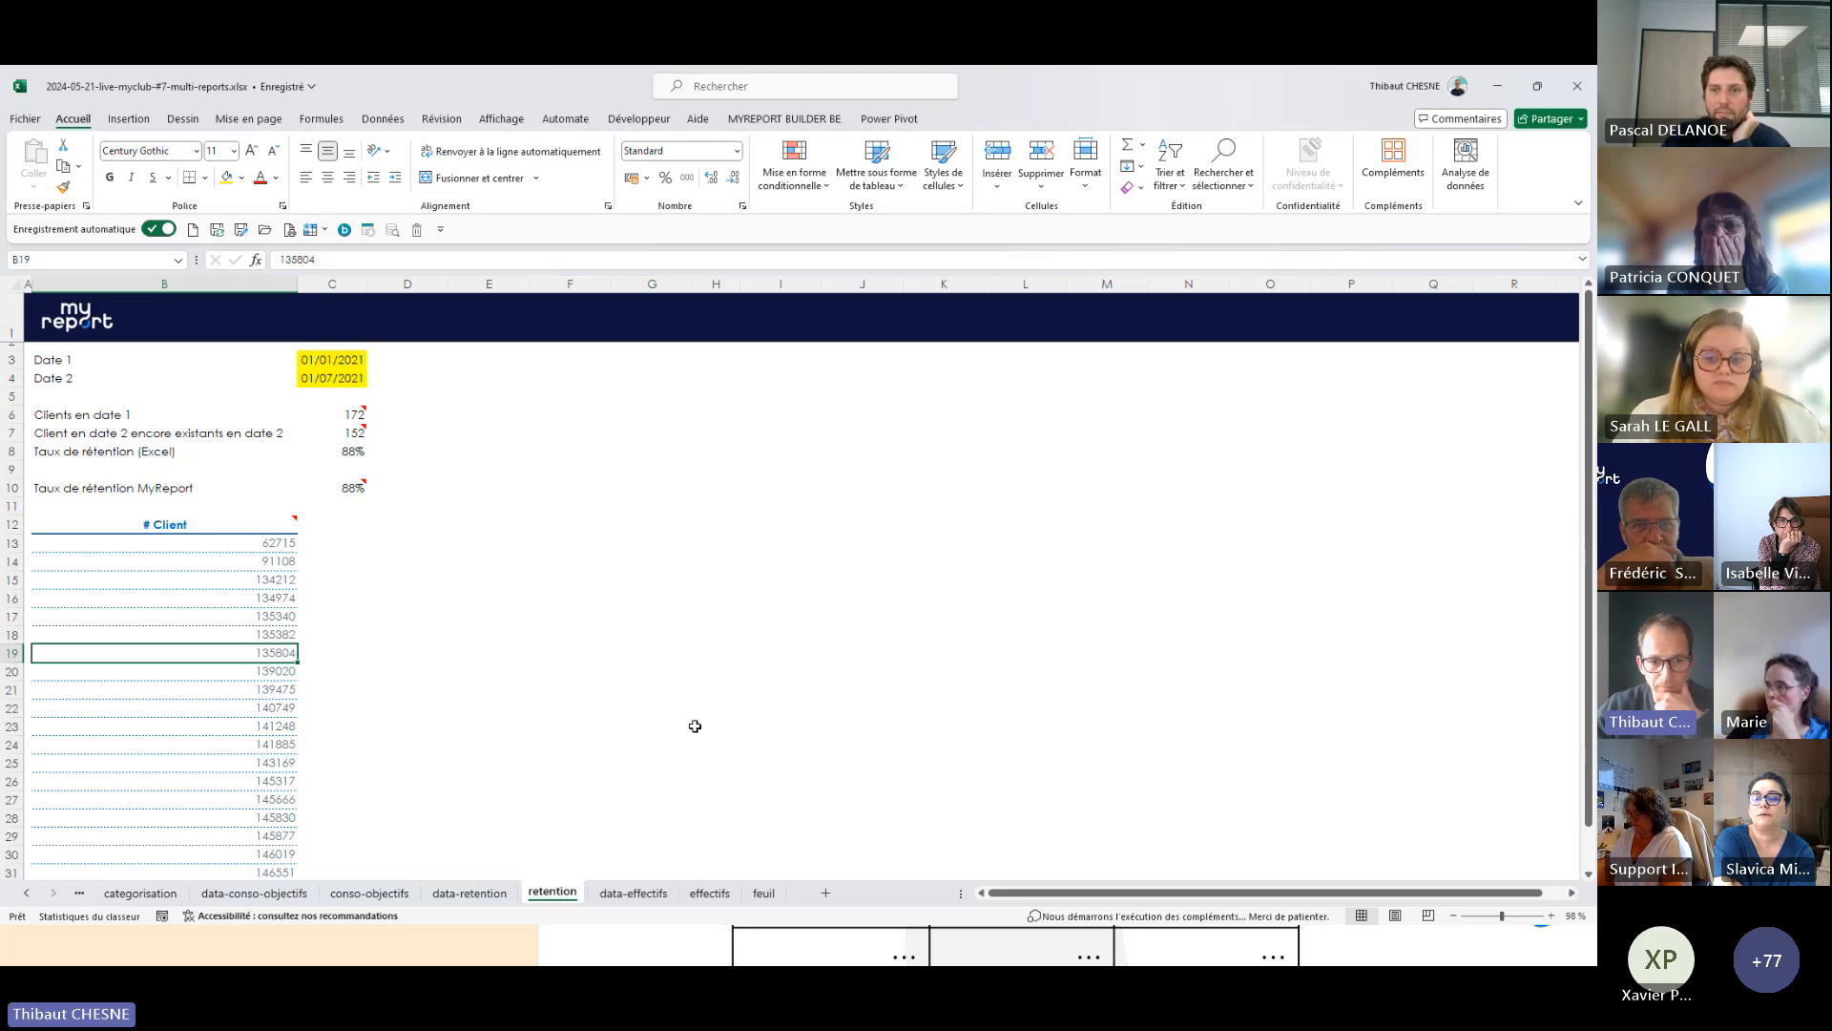
- Switch back to MyReport Builder, add a third sub-report and name it informations
{"action": "mouse_move", "coordinate": [737, 964]}
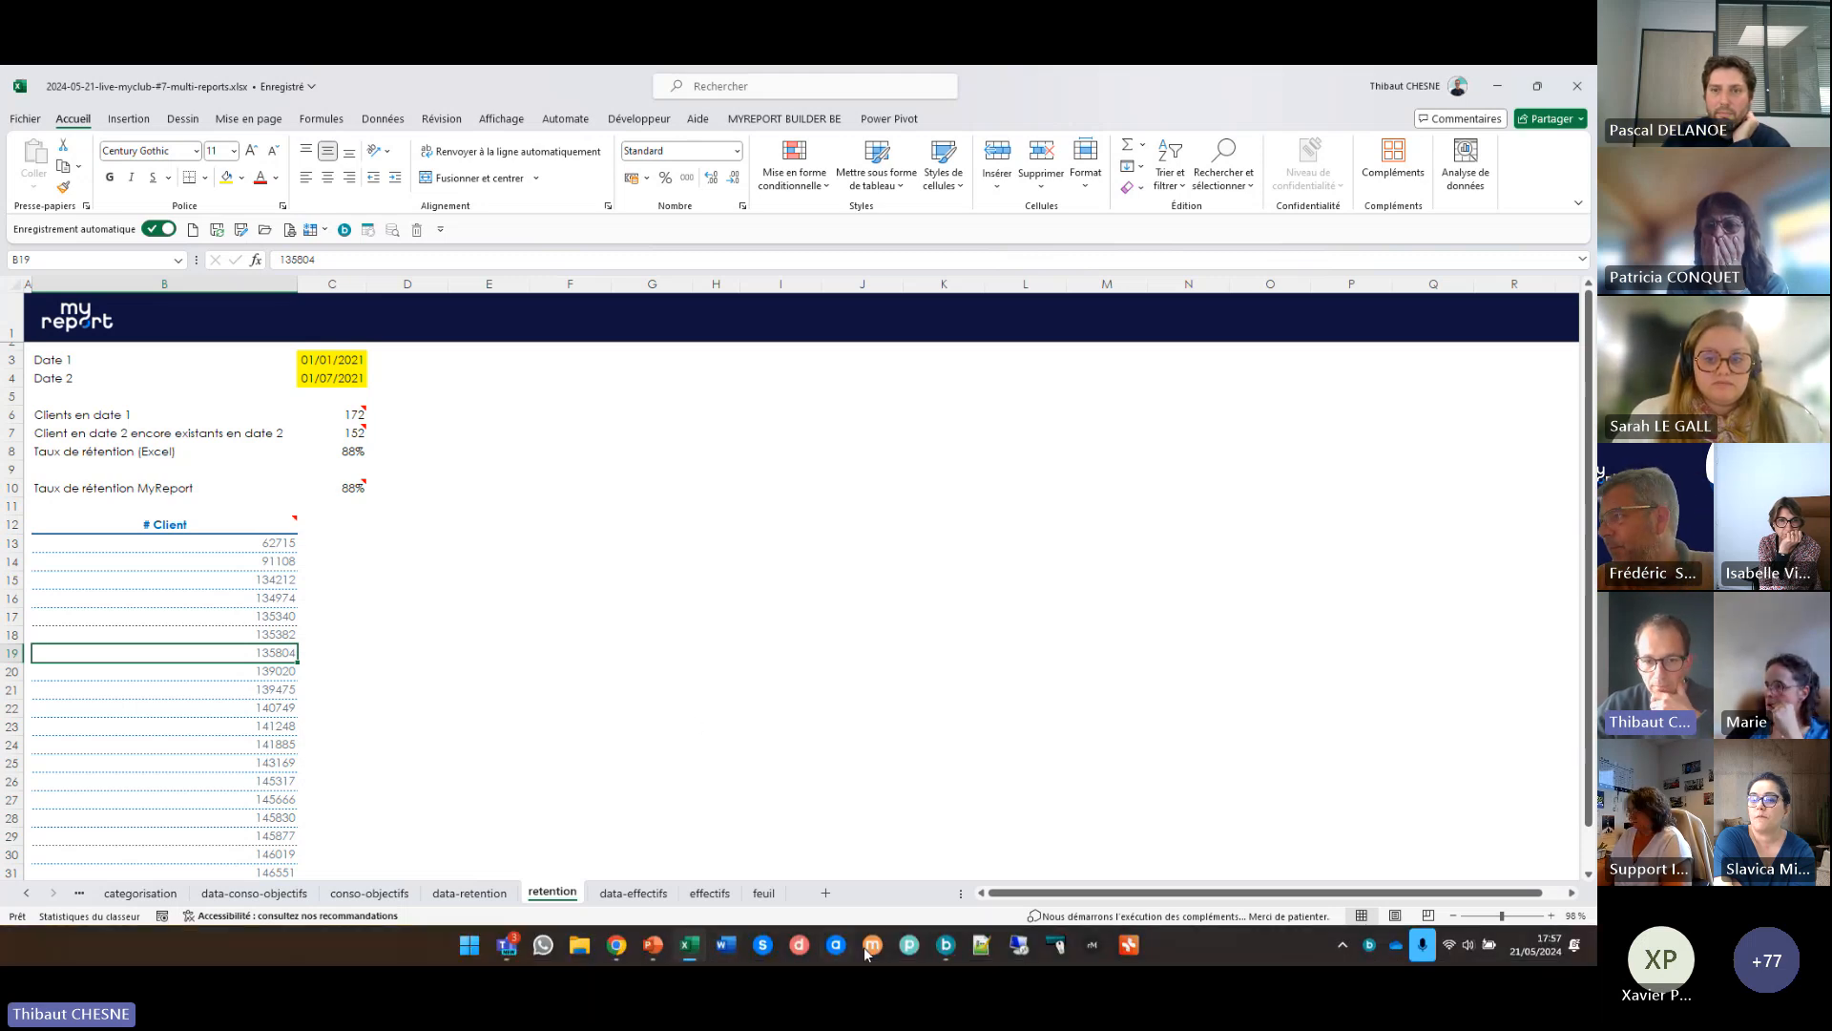
{"action": "left_click", "coordinate": [946, 952]}
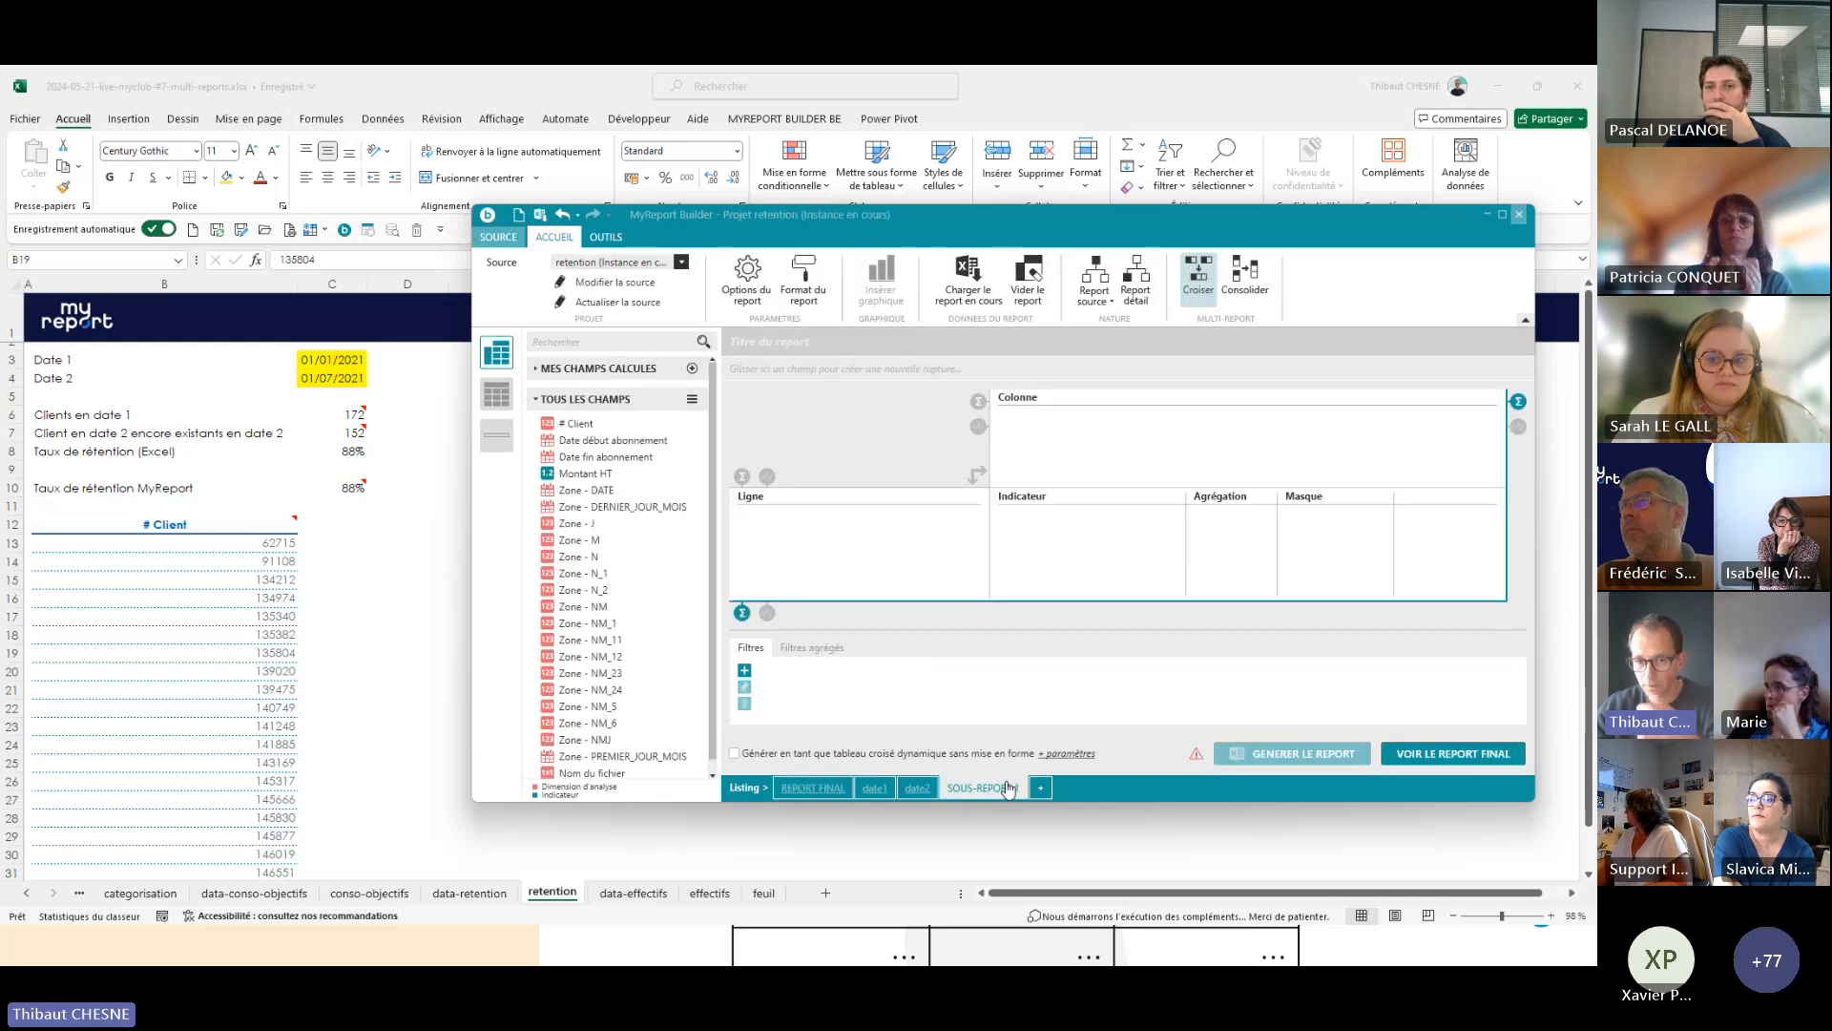
{"action": "right_click", "coordinate": [987, 792]}
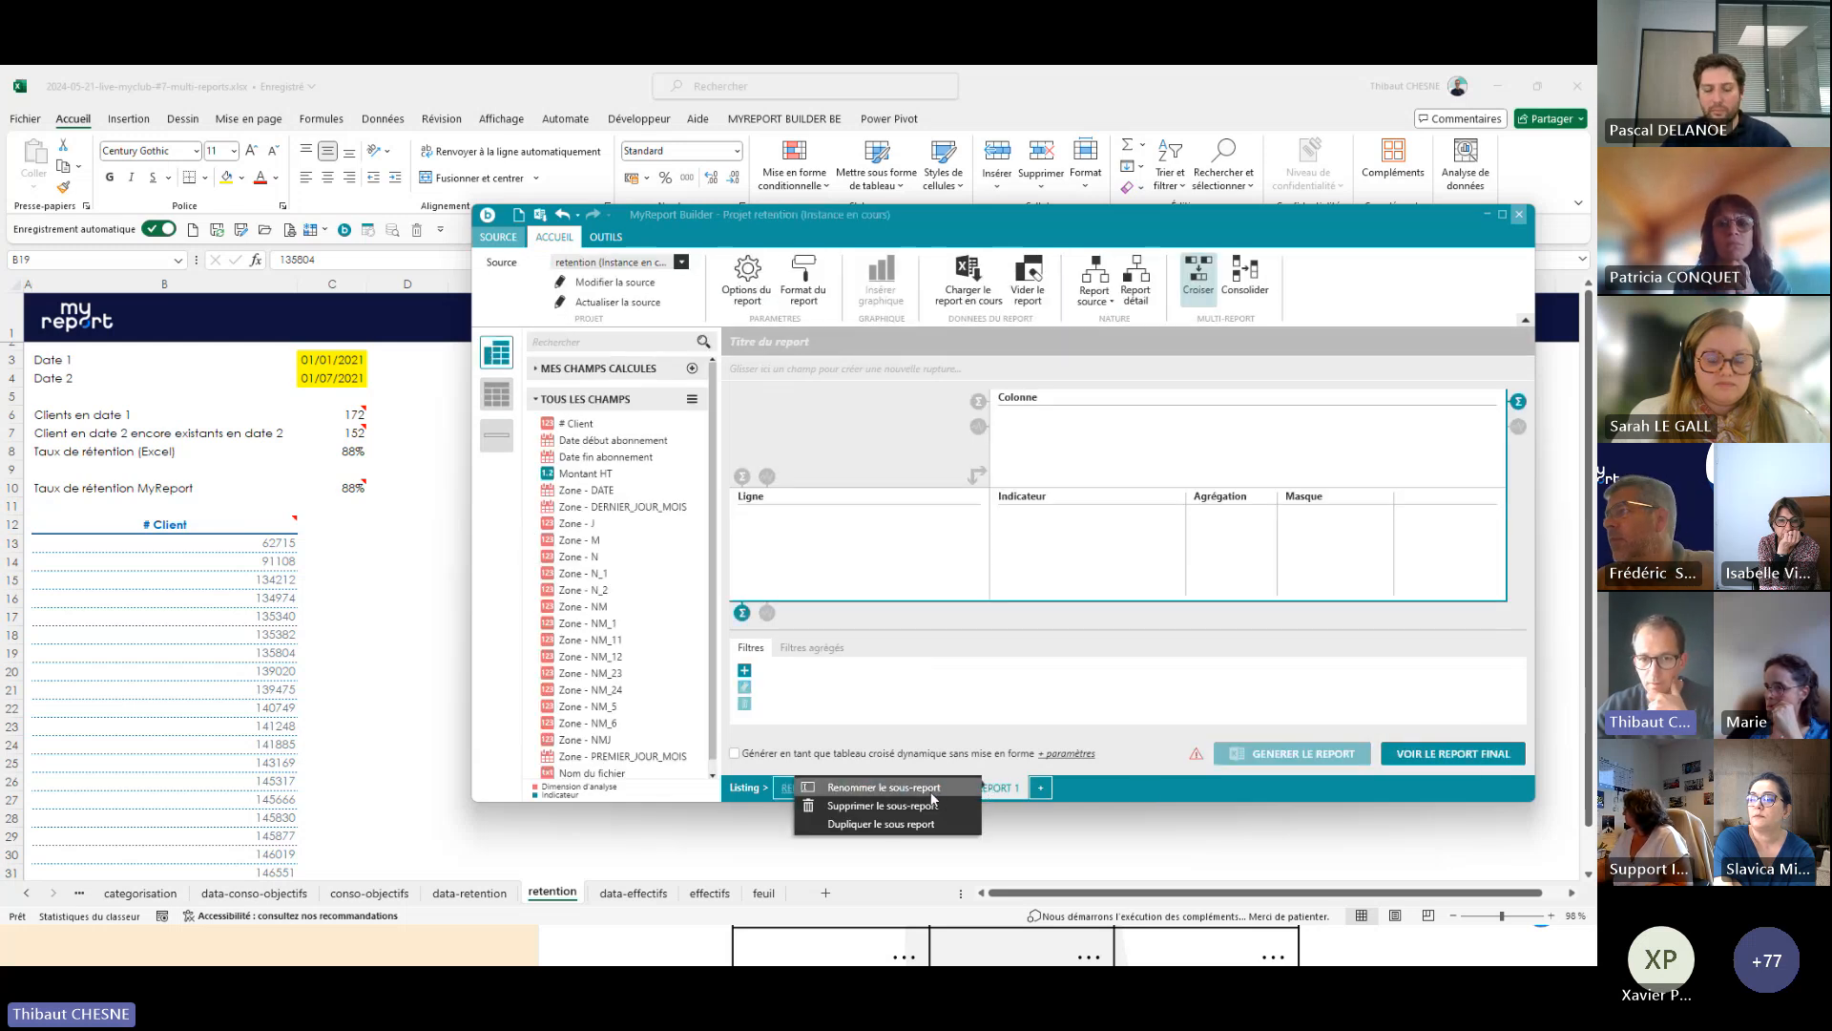
{"action": "left_click", "coordinate": [940, 798]}
{"action": "type", "text": "information"}
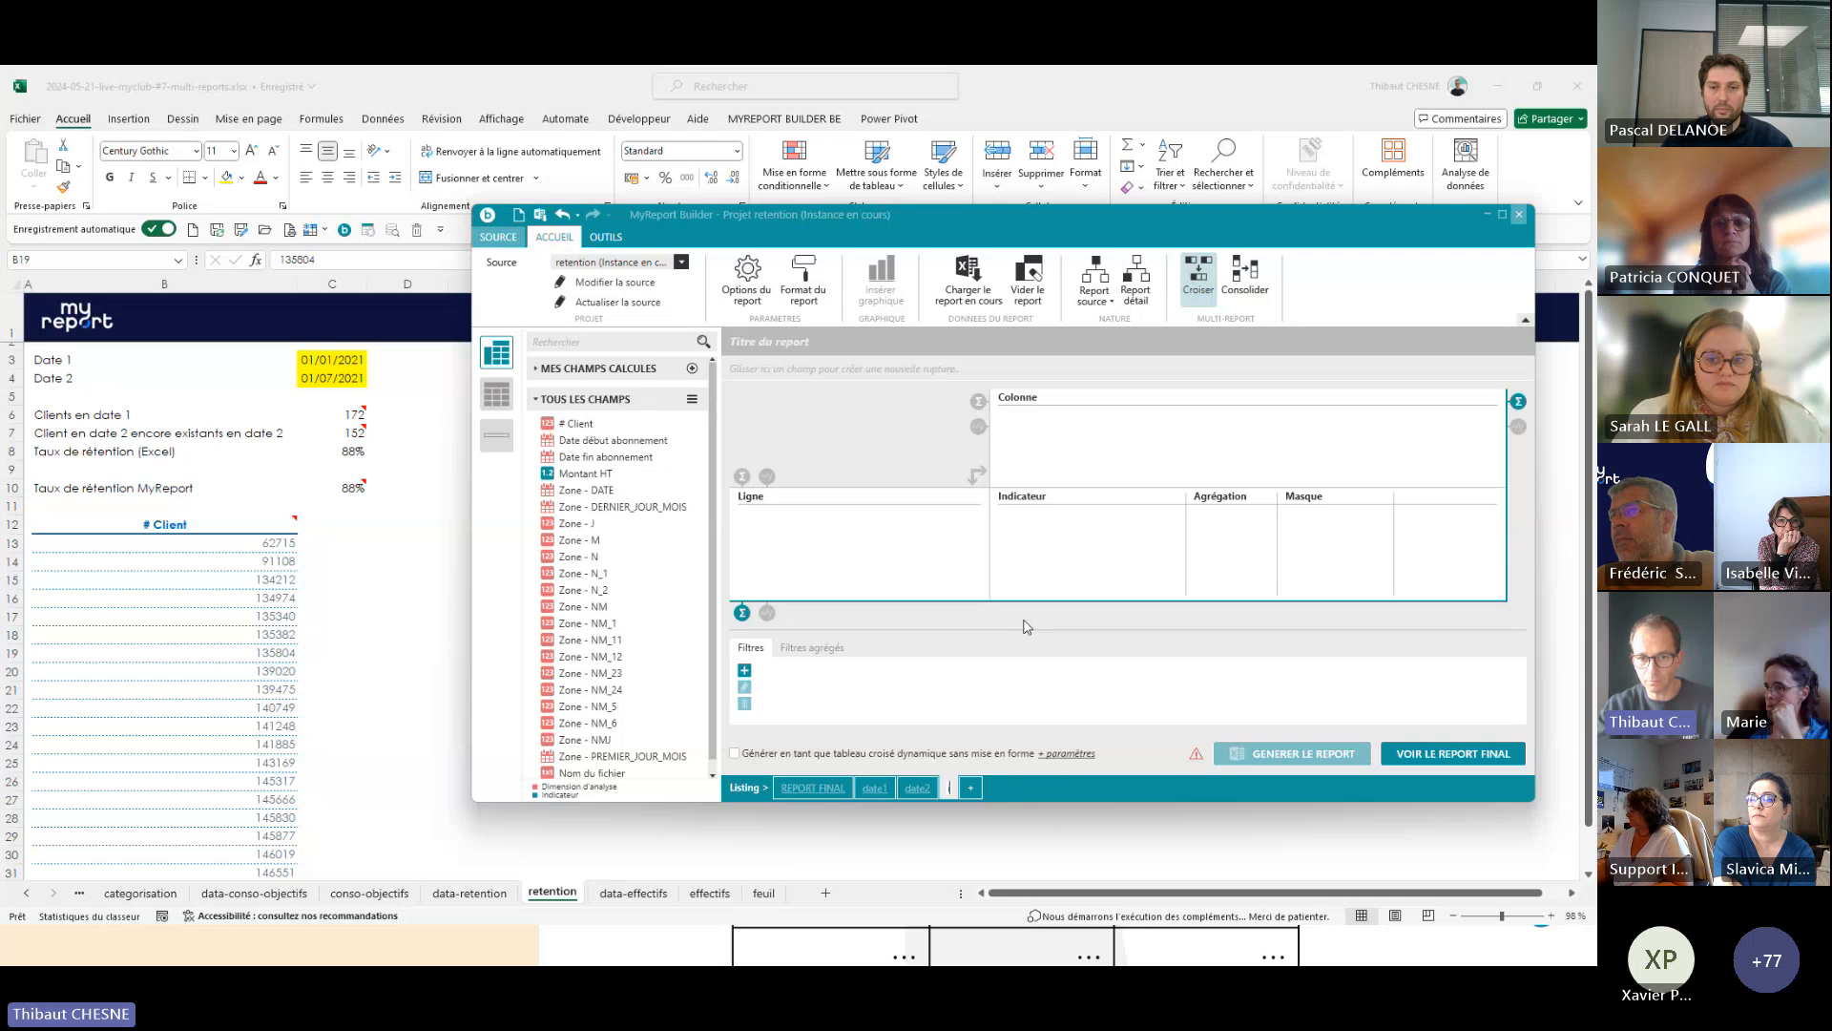
{"action": "type", "text": "s"}
{"action": "key", "text": "Return"}
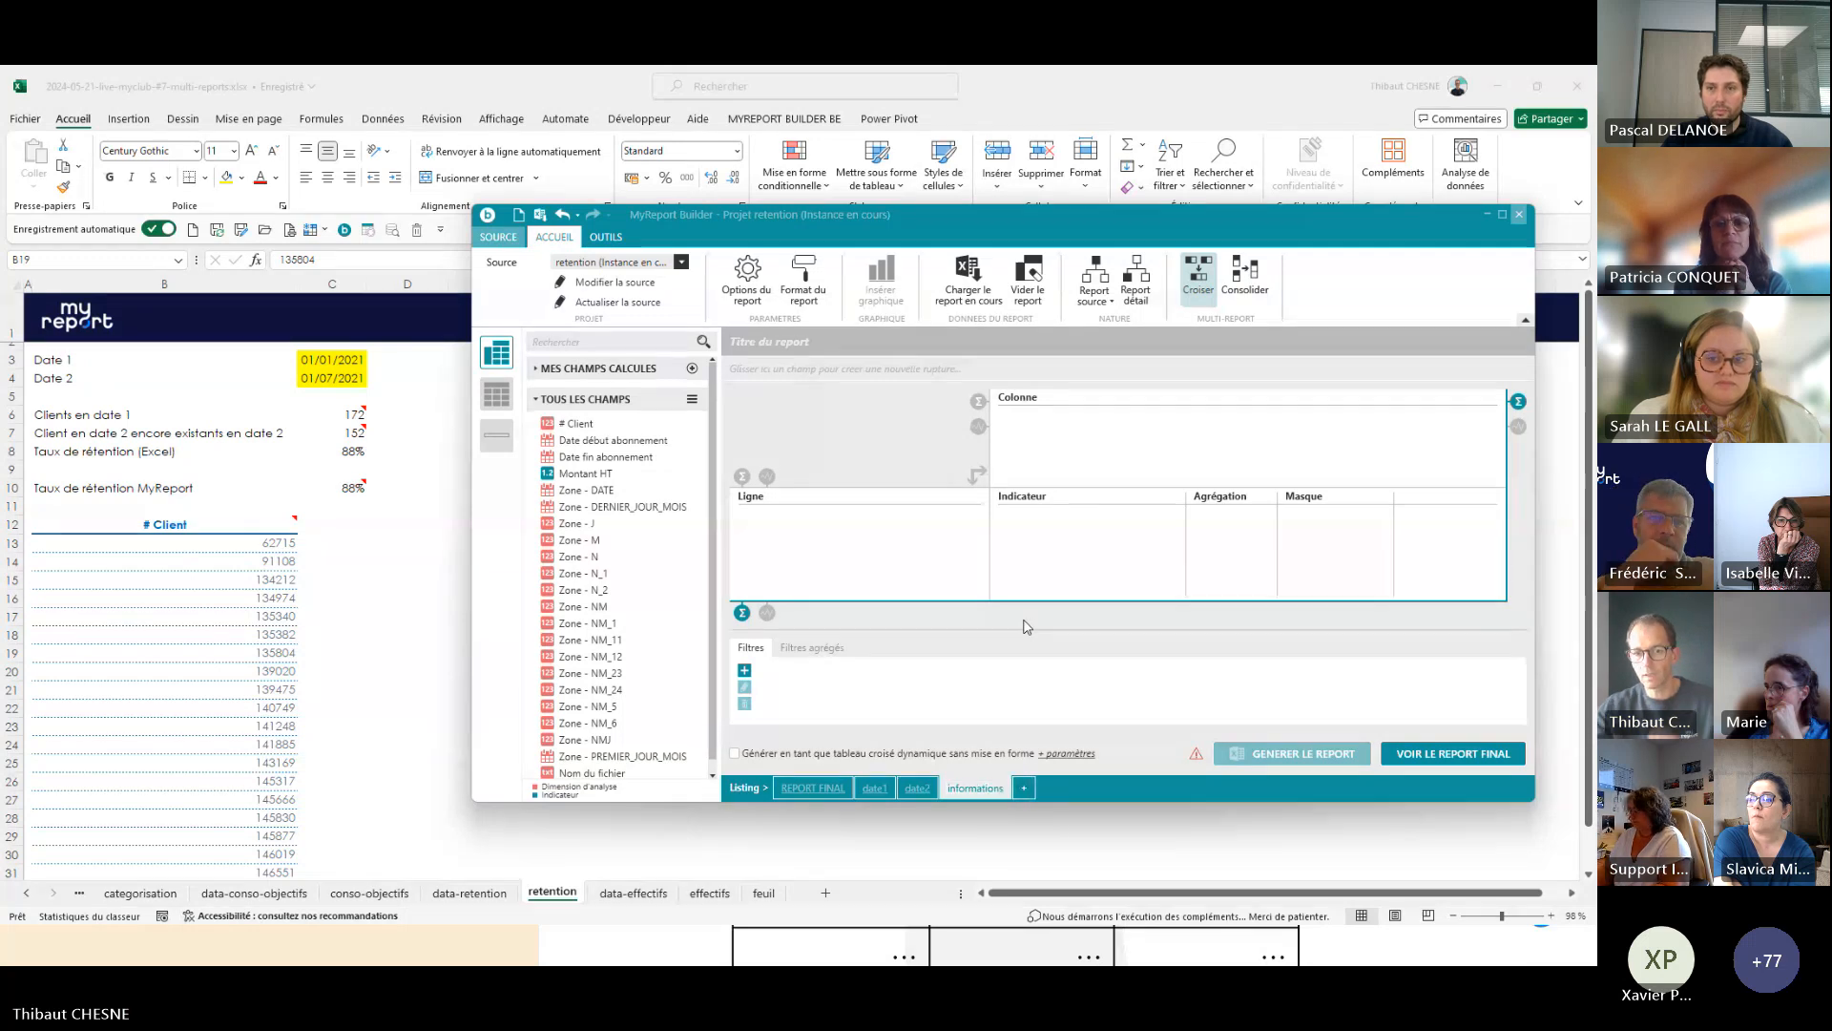
- Make the informations sub-report a listing with the # Client, Date début abonnement and Date fin abonnement fields
{"action": "left_click", "coordinate": [491, 401]}
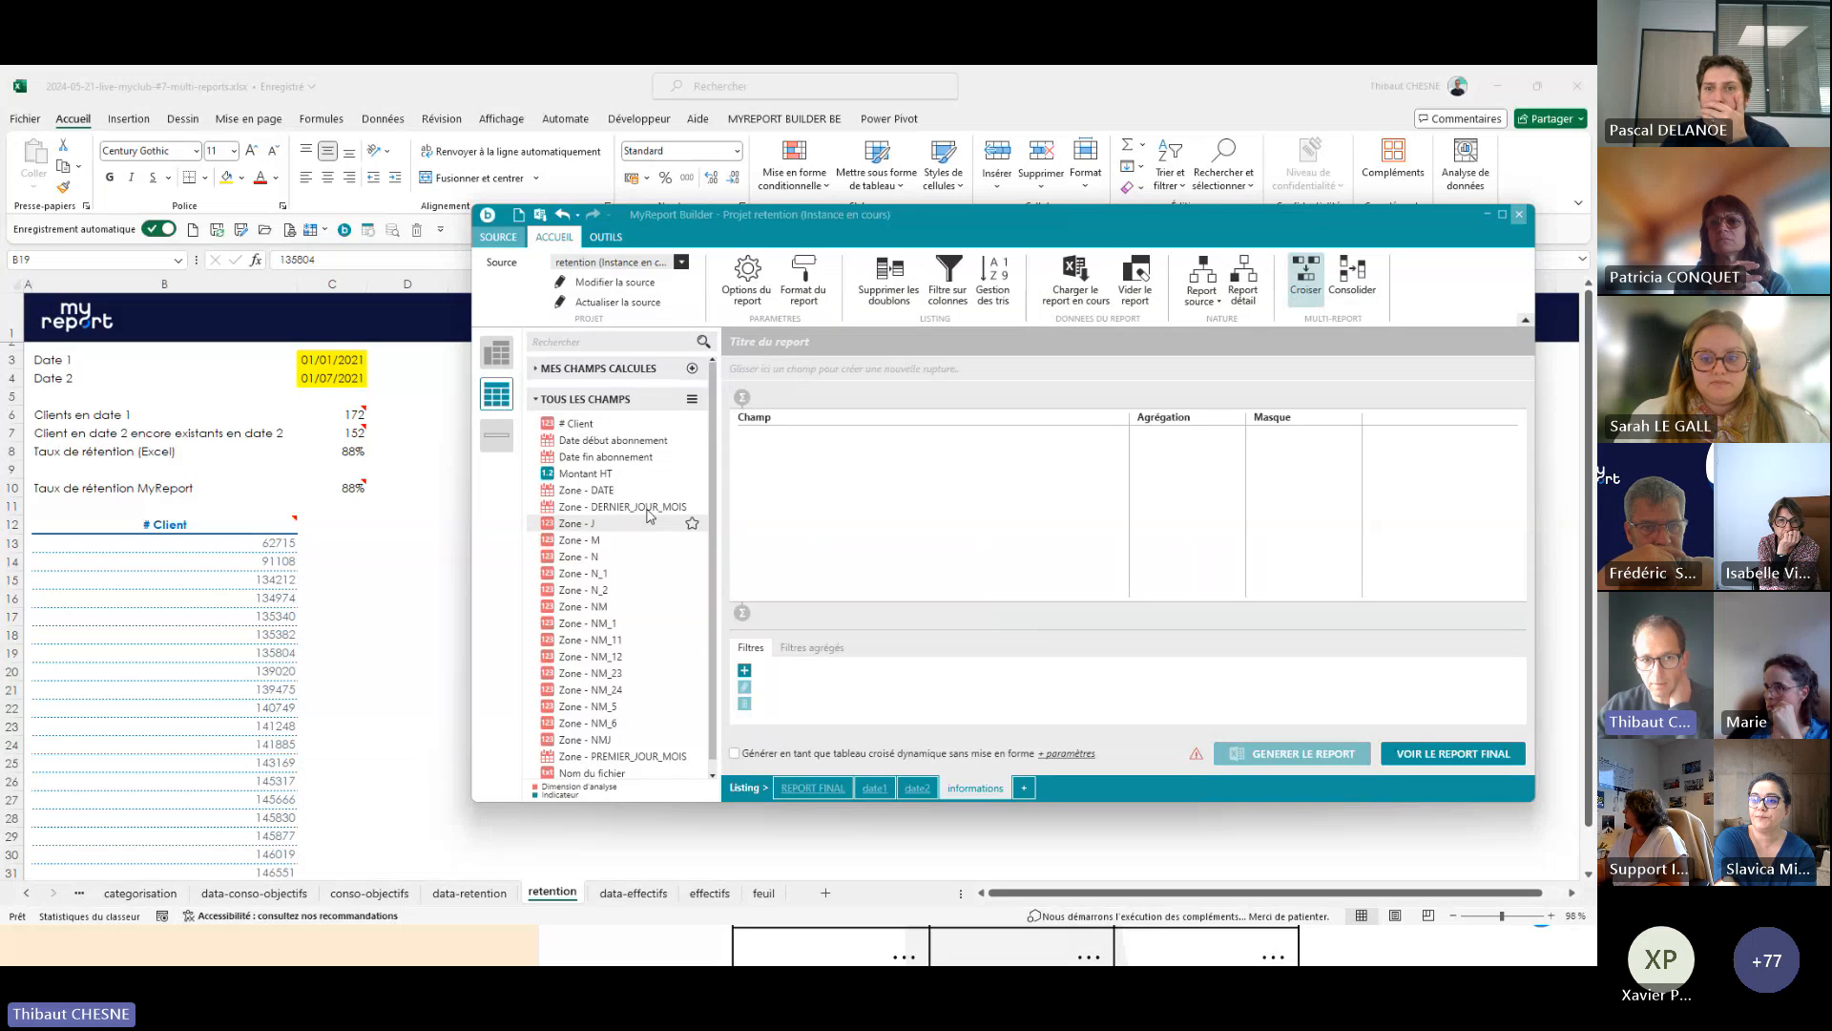
{"action": "double_click", "coordinate": [589, 424]}
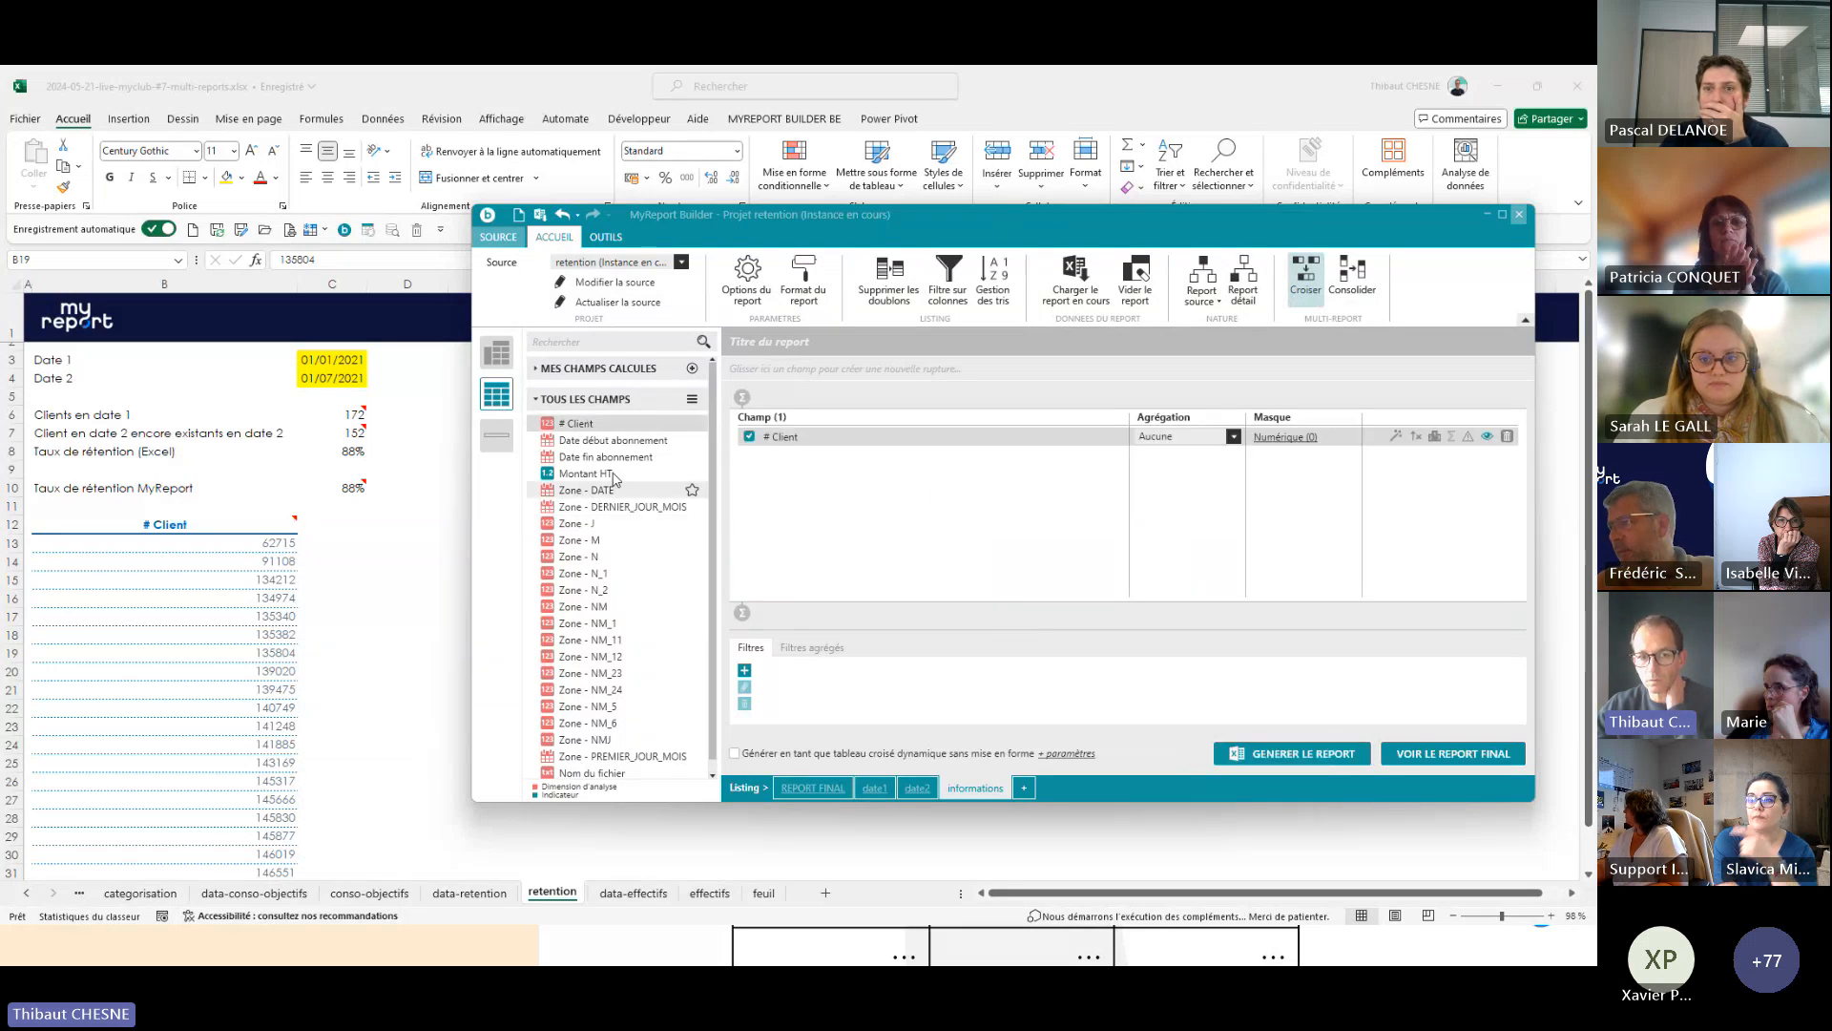
{"action": "double_click", "coordinate": [589, 441]}
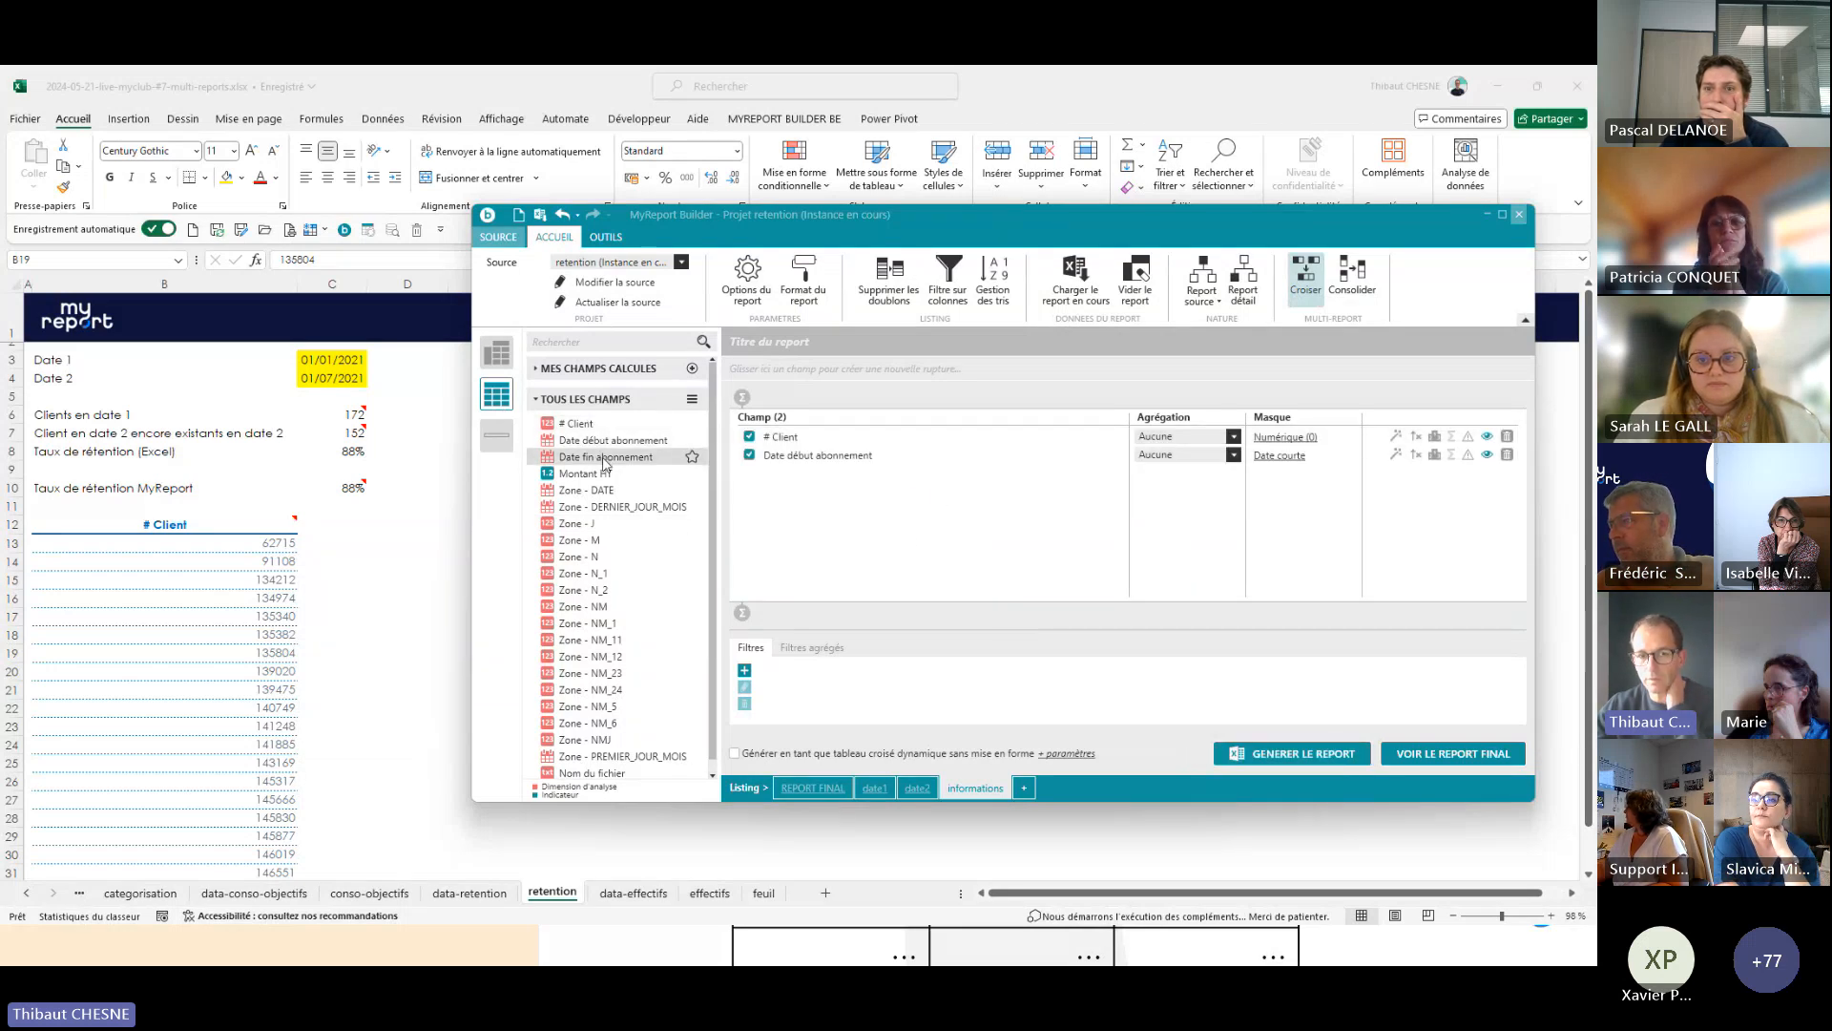
{"action": "double_click", "coordinate": [605, 458]}
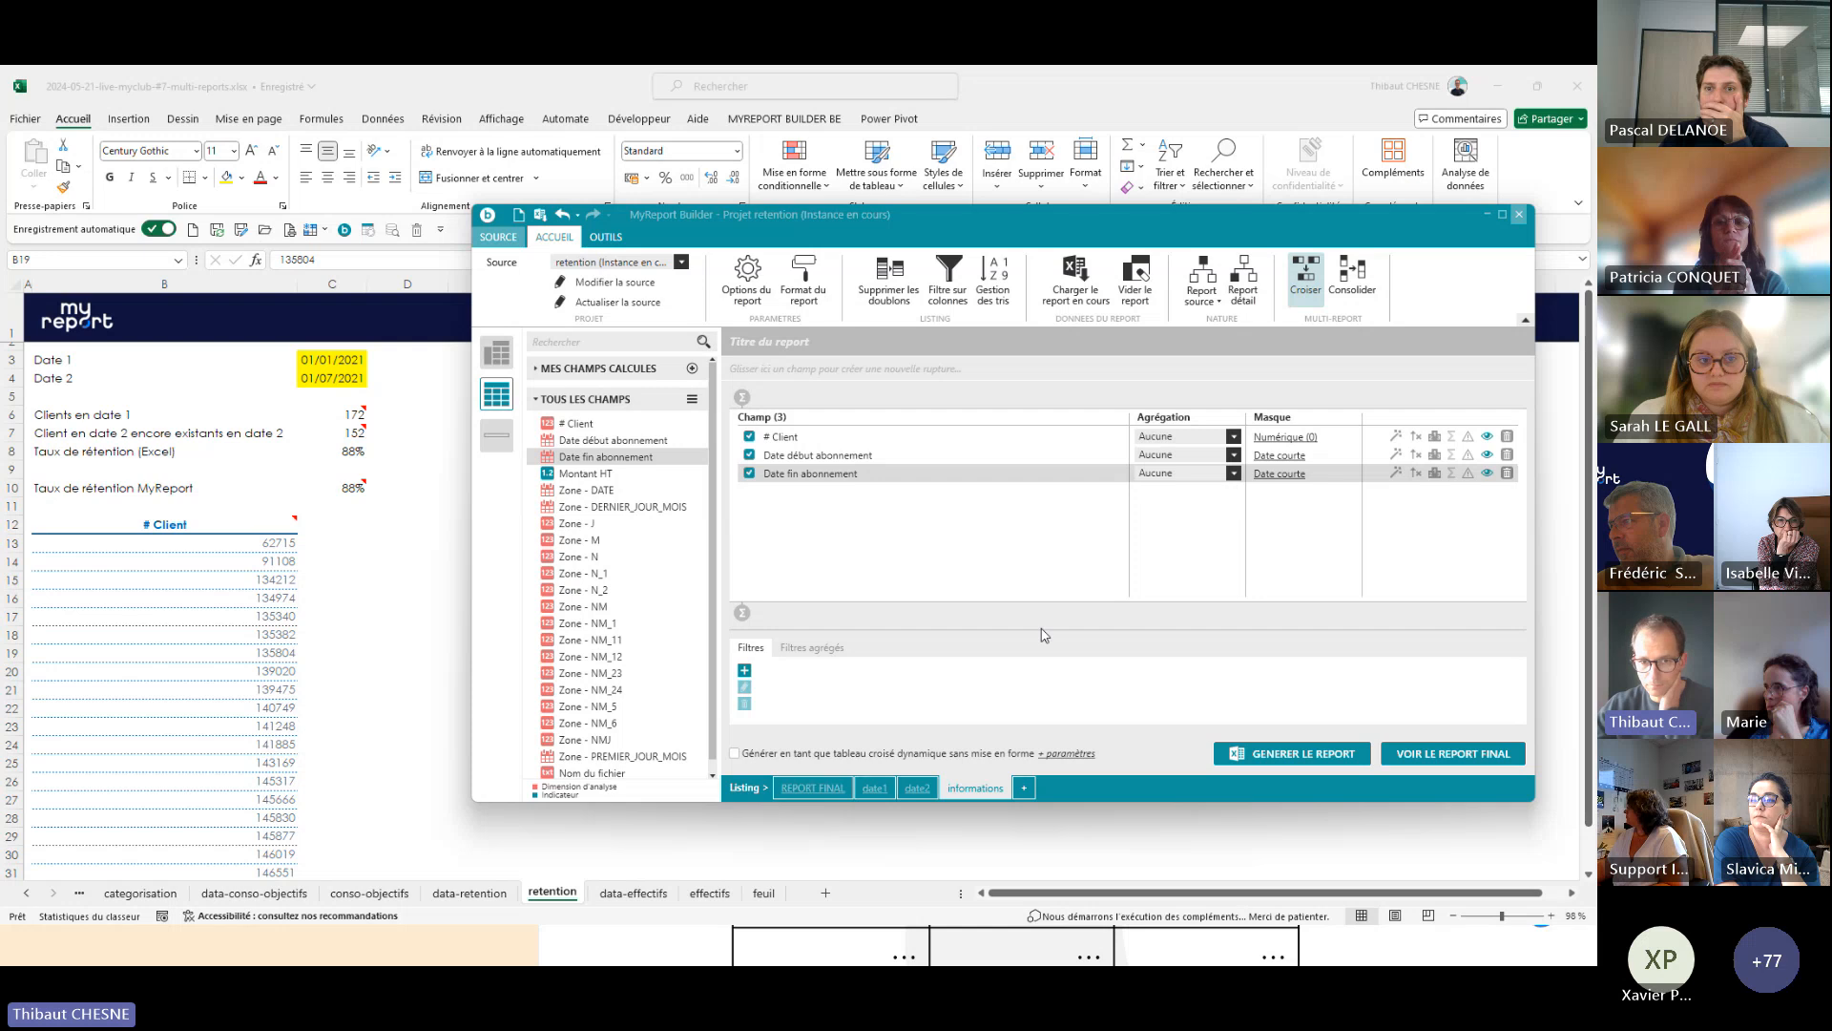
- In the final report, map the informations sub-report's # Client field to the # Client link field
{"action": "left_click", "coordinate": [830, 790]}
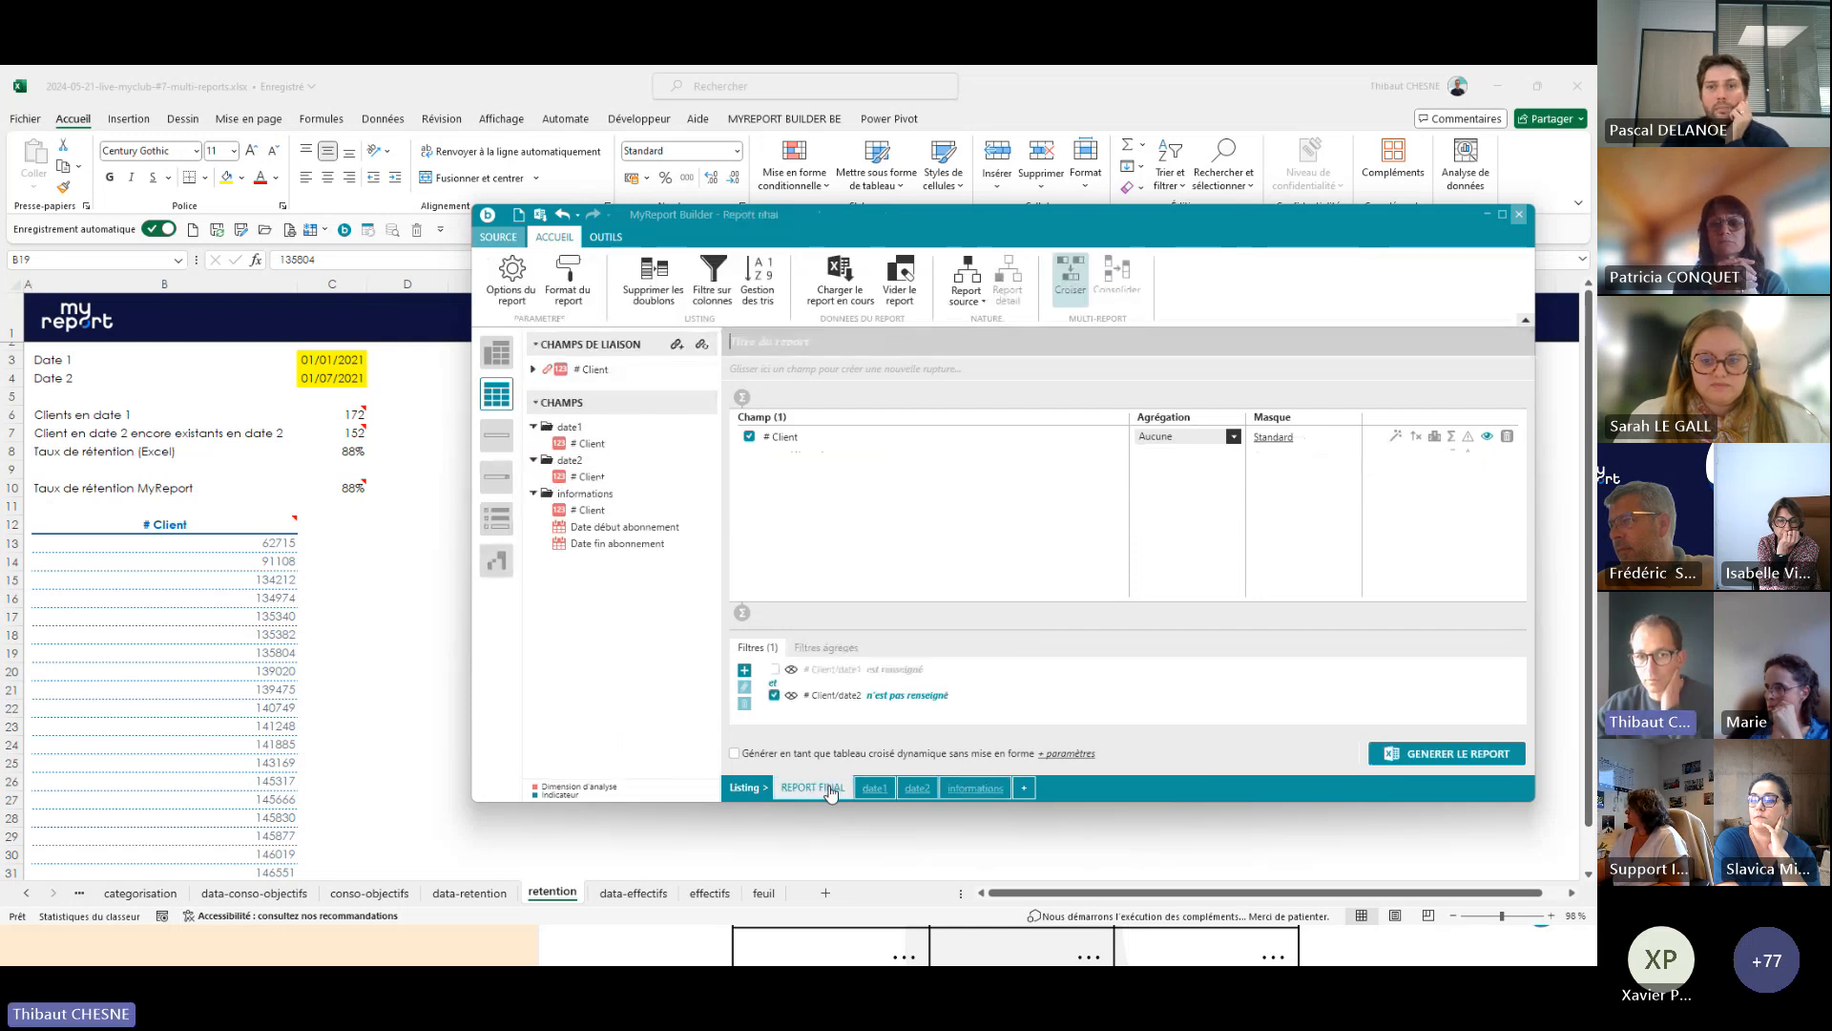
{"action": "left_click", "coordinate": [534, 370]}
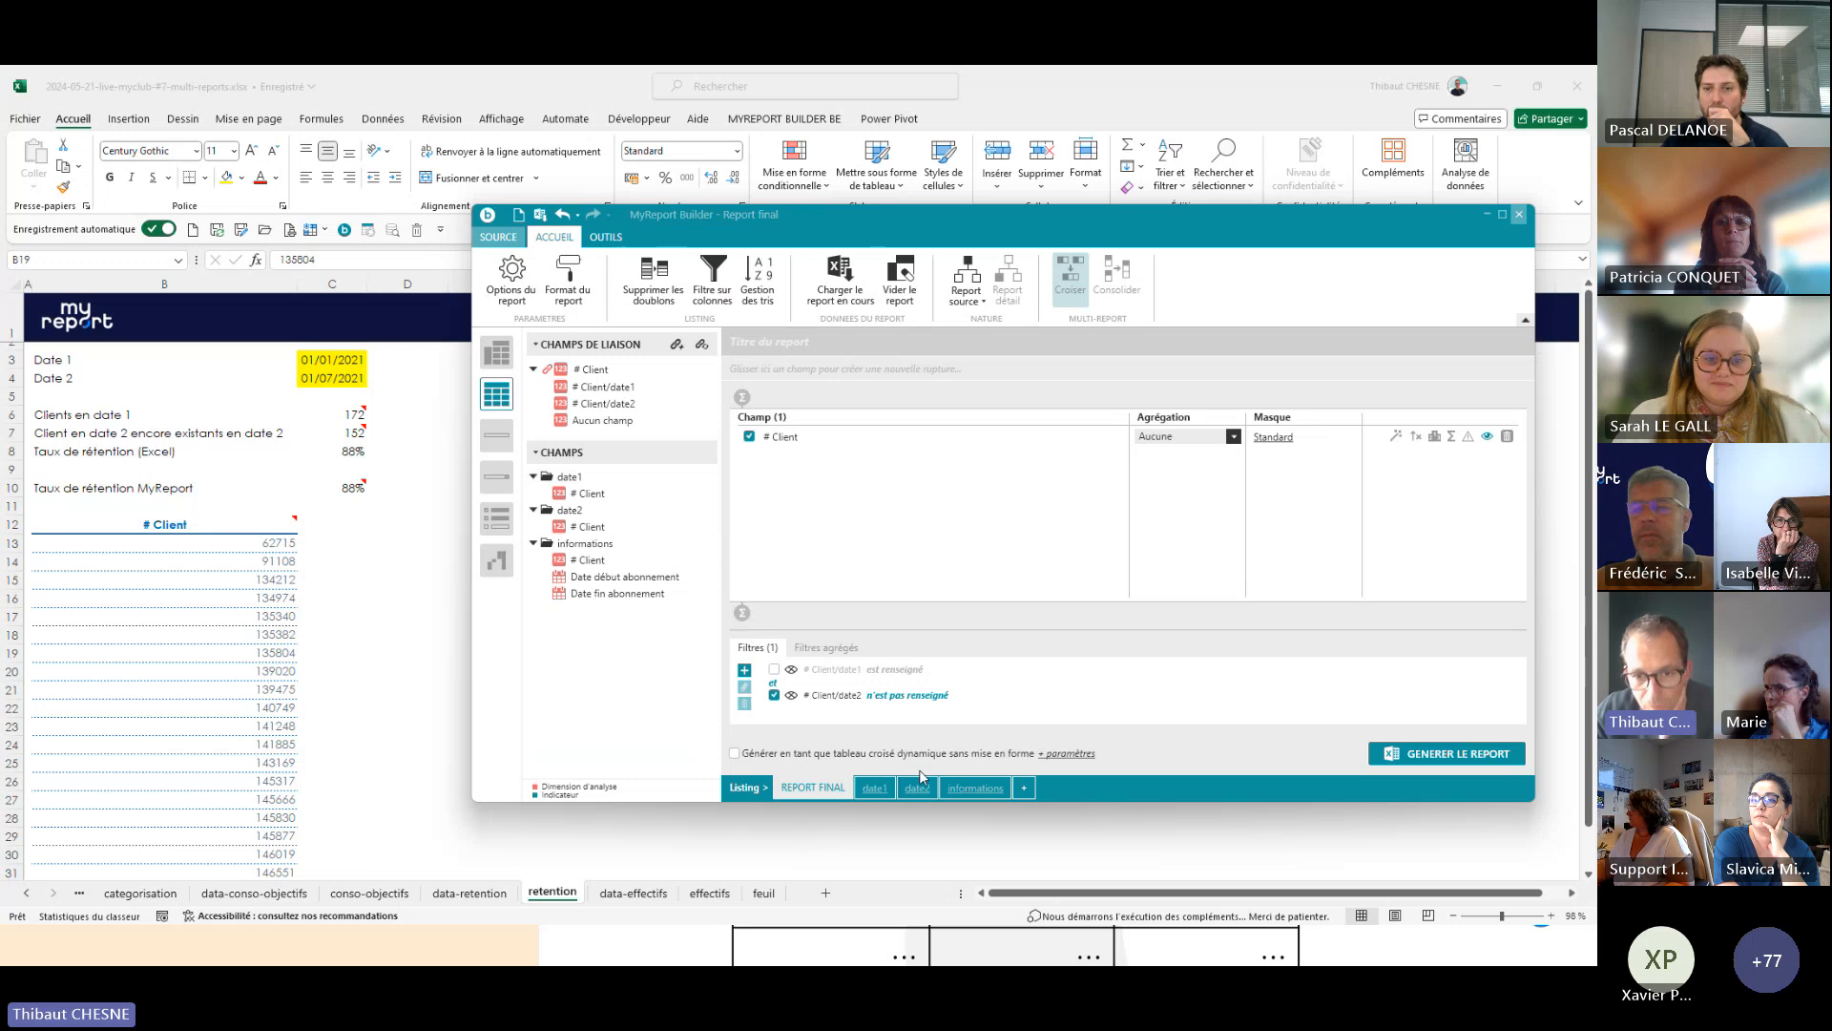
{"action": "left_click", "coordinate": [971, 789]}
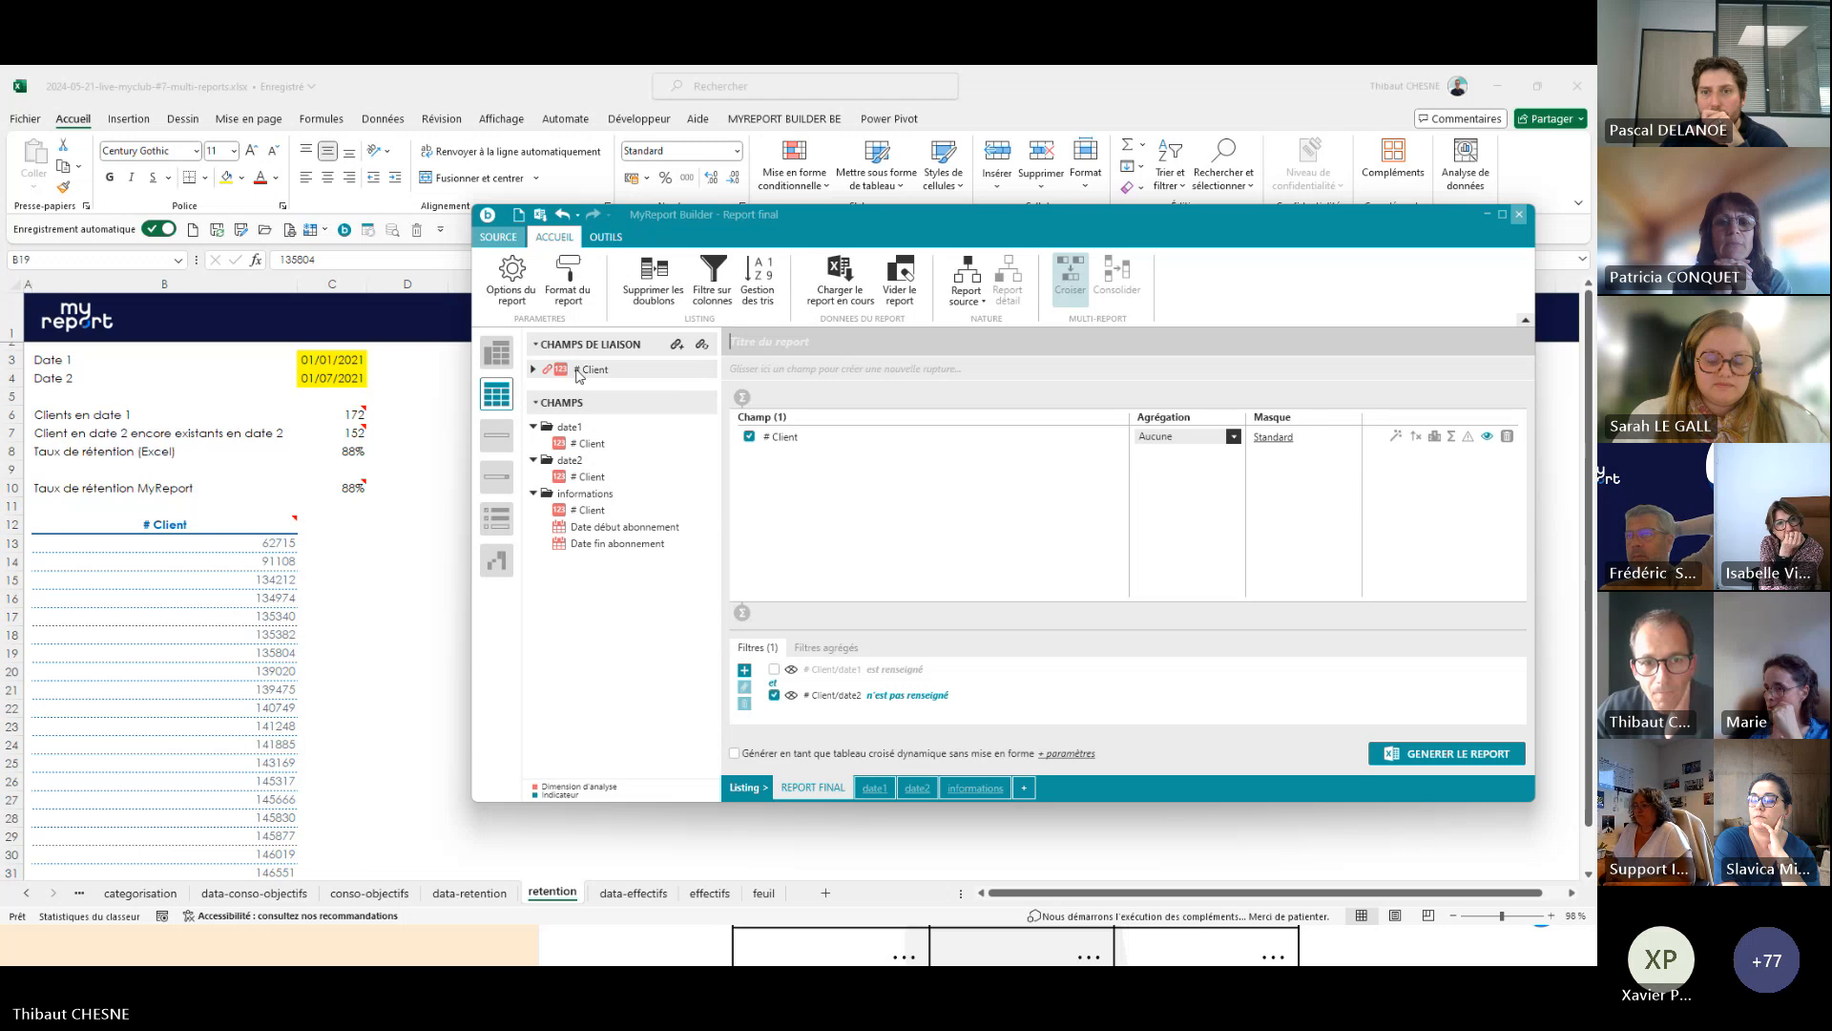
{"action": "left_click", "coordinate": [535, 370]}
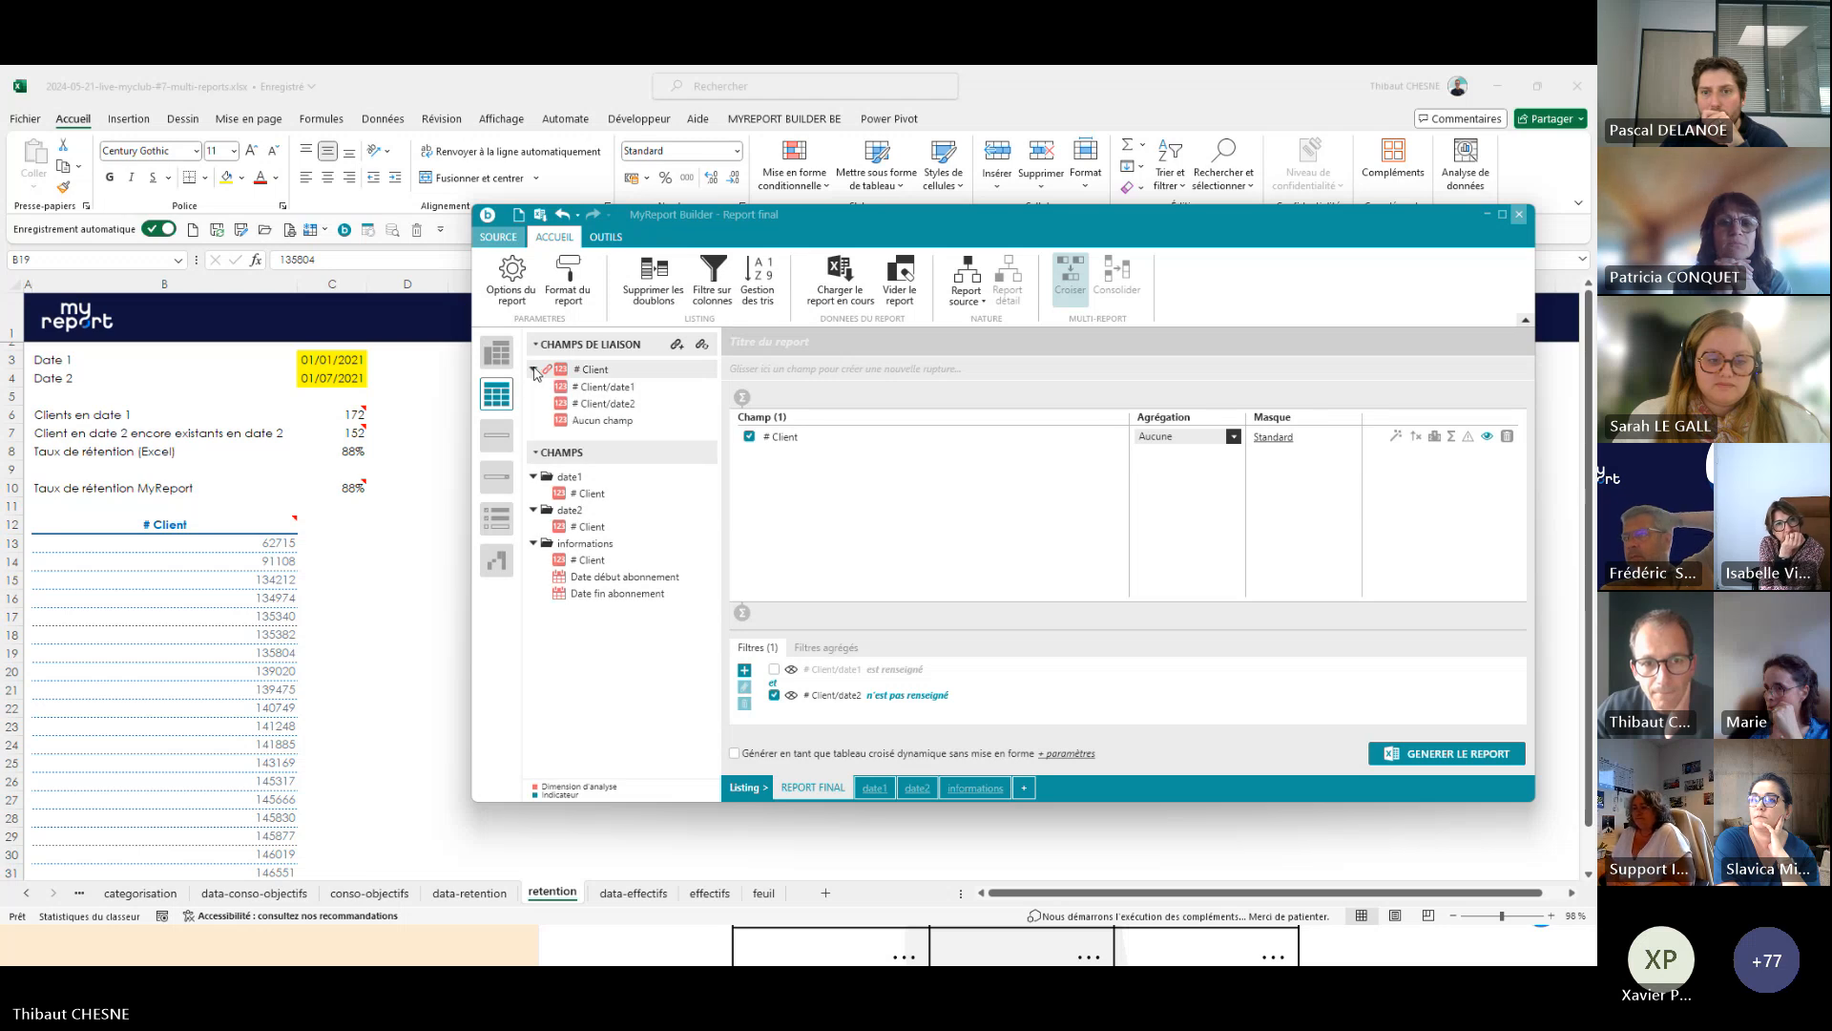
{"action": "right_click", "coordinate": [621, 369]}
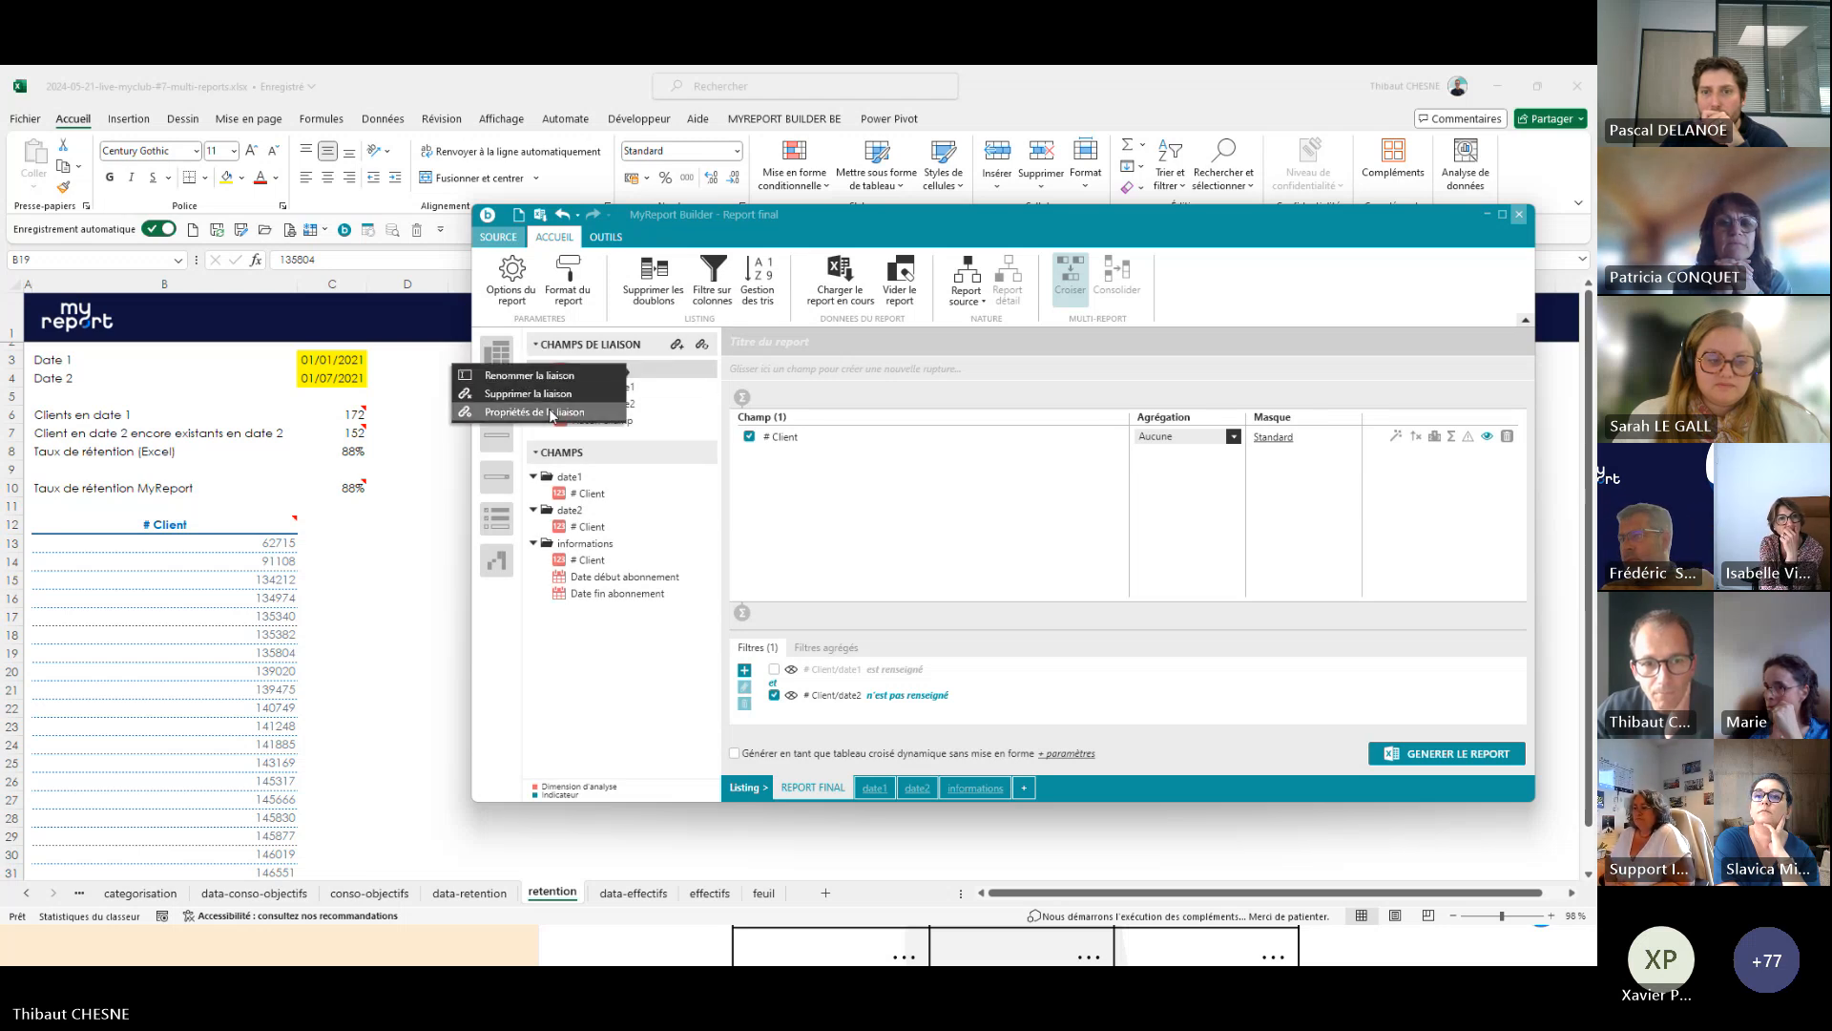
{"action": "left_click", "coordinate": [544, 412]}
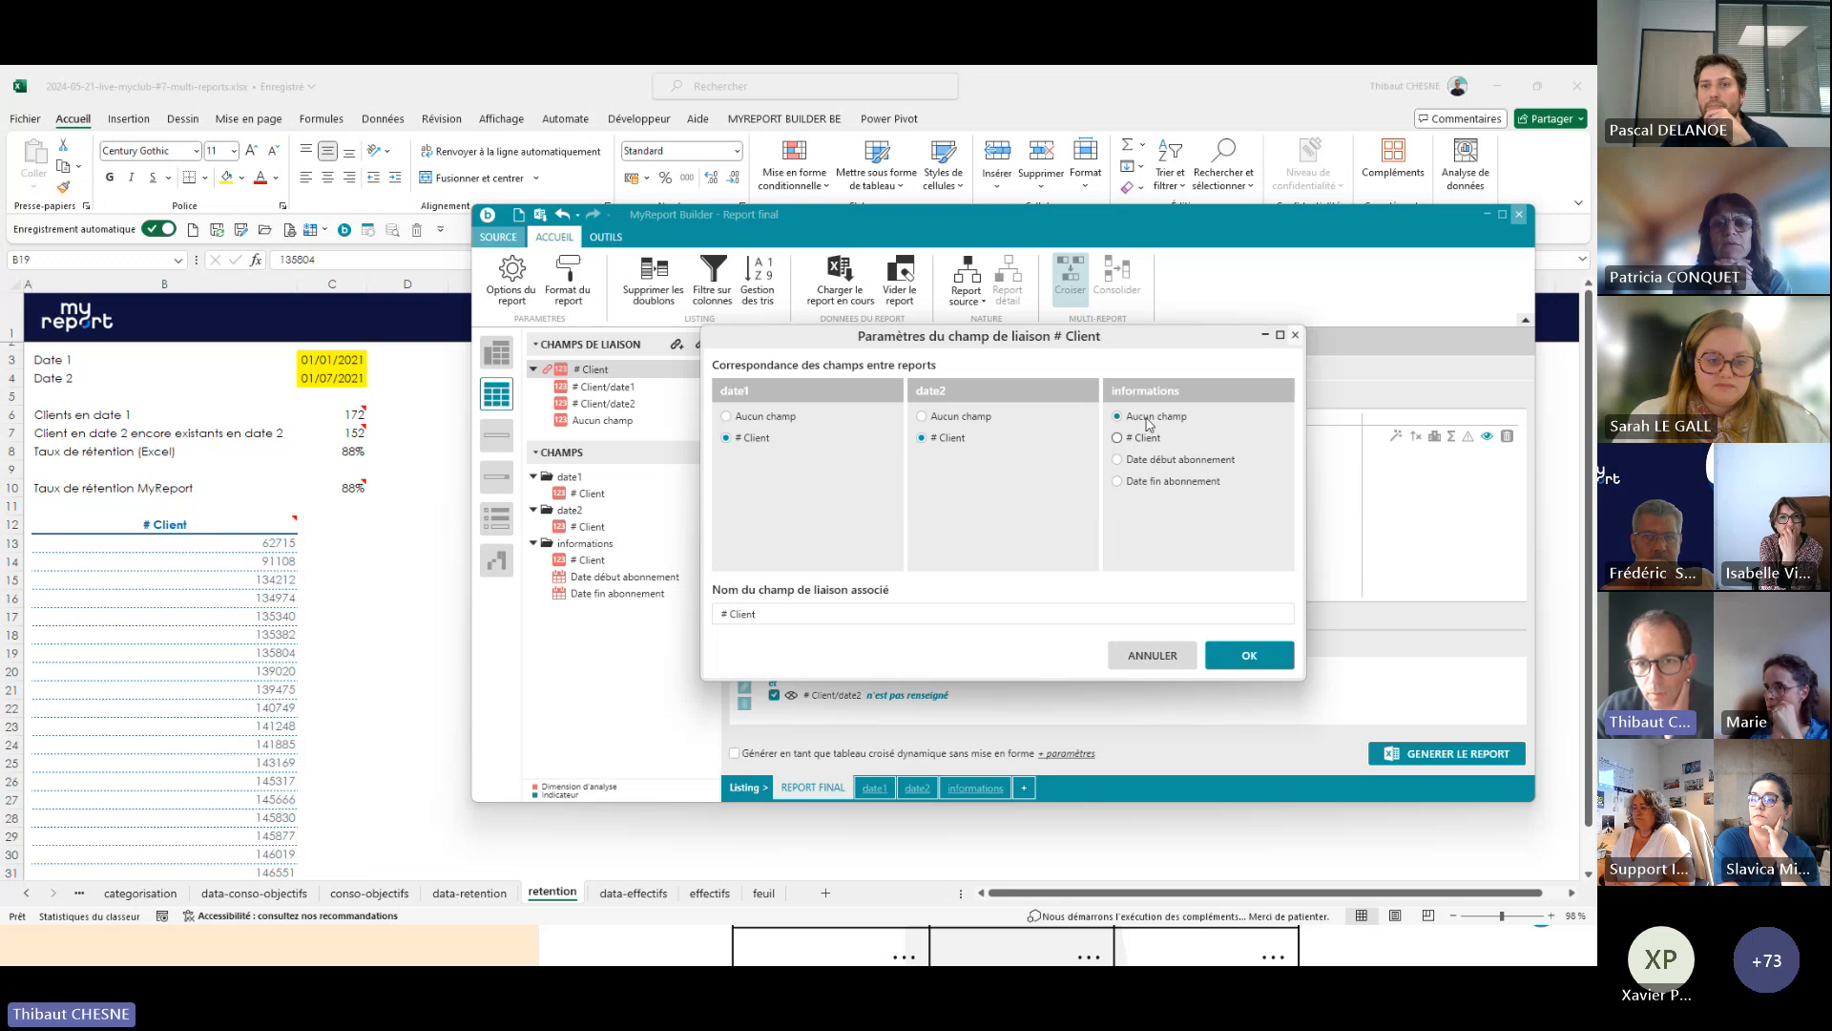
{"action": "left_click", "coordinate": [1249, 654]}
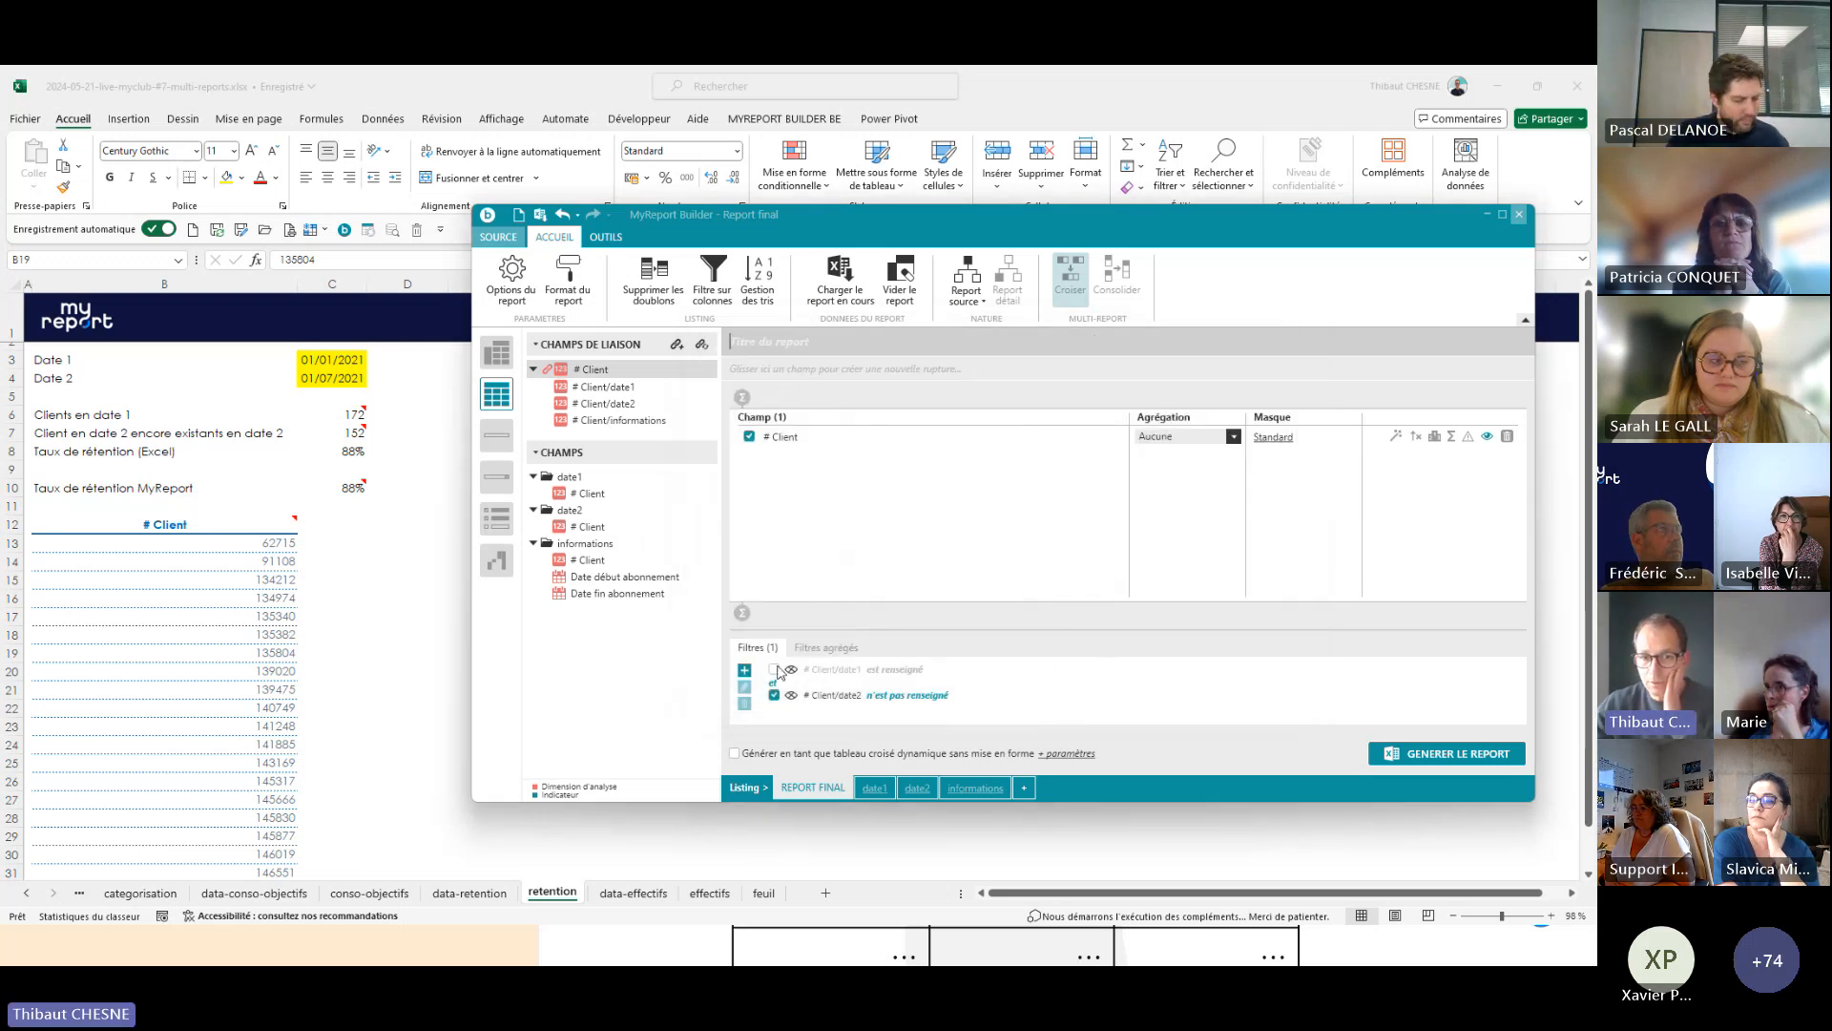
- Enable the # Client/date1 est renseigné filter and add the informations fields Date début abonnement and Date fin abonnement to the final listing
{"action": "left_click", "coordinate": [774, 670]}
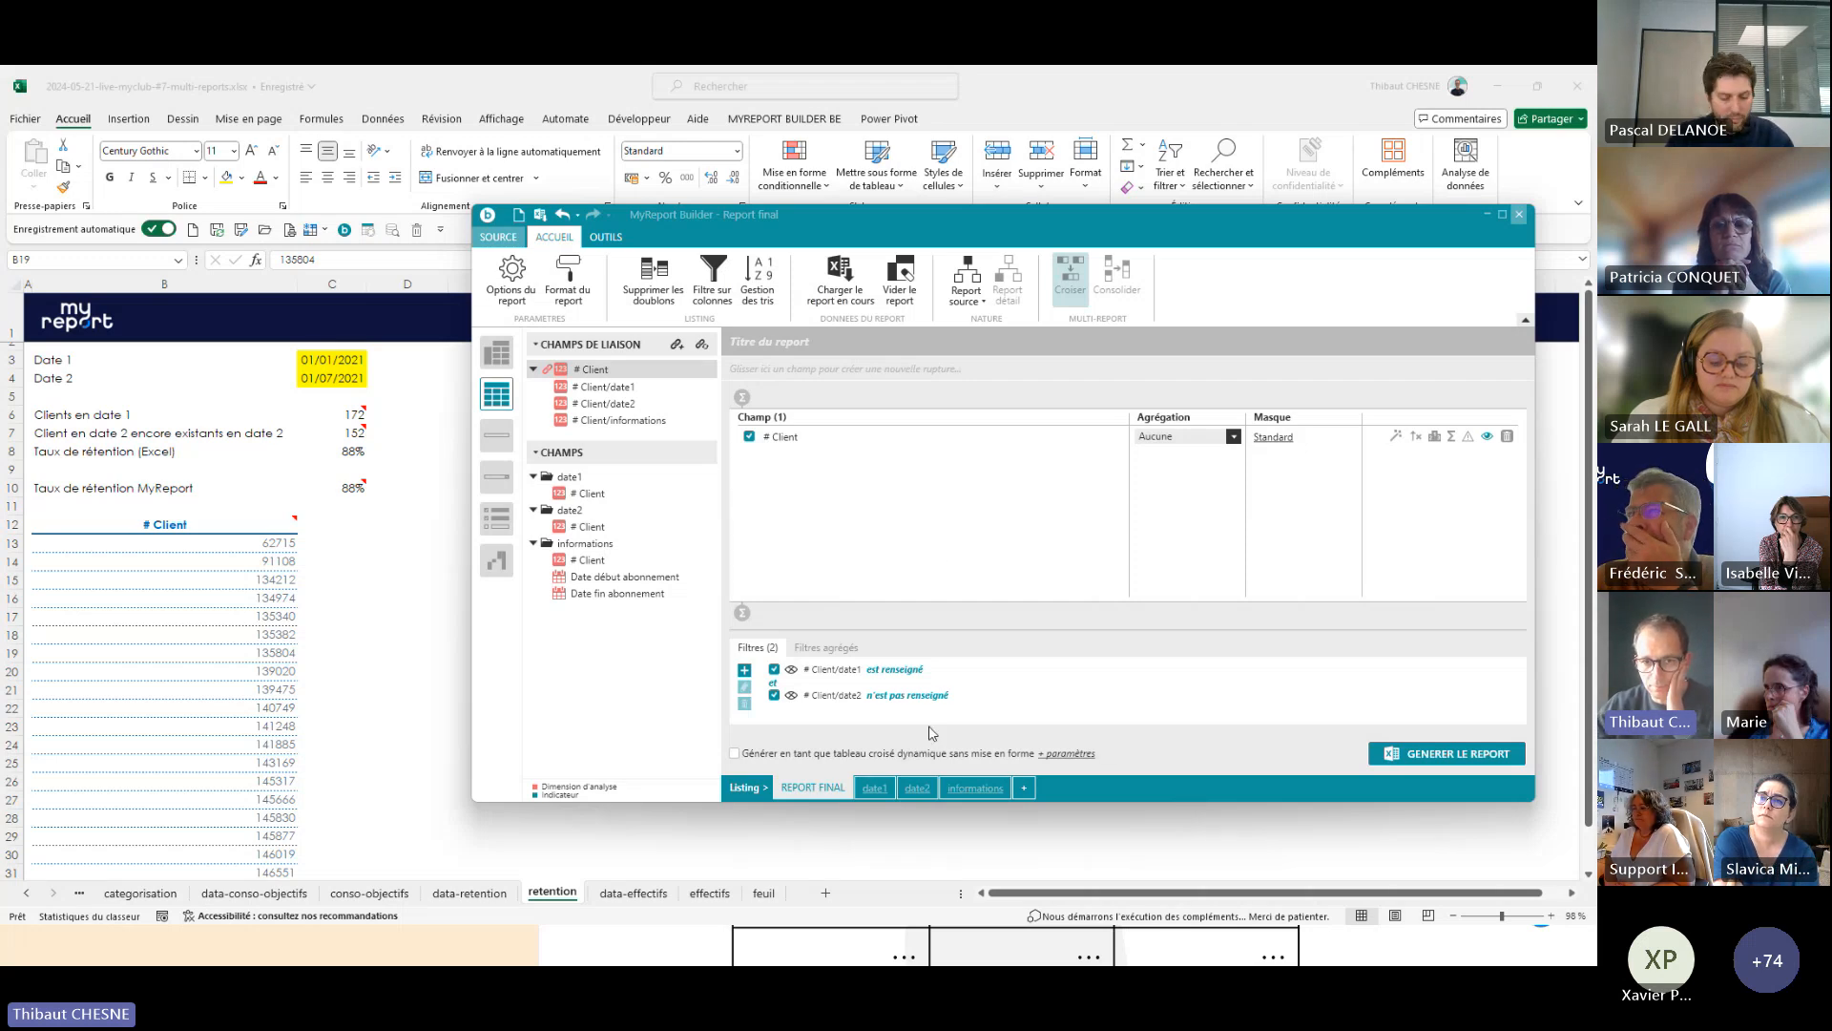
{"action": "left_click_drag", "start_coordinate": [624, 576], "coordinate": [863, 516]}
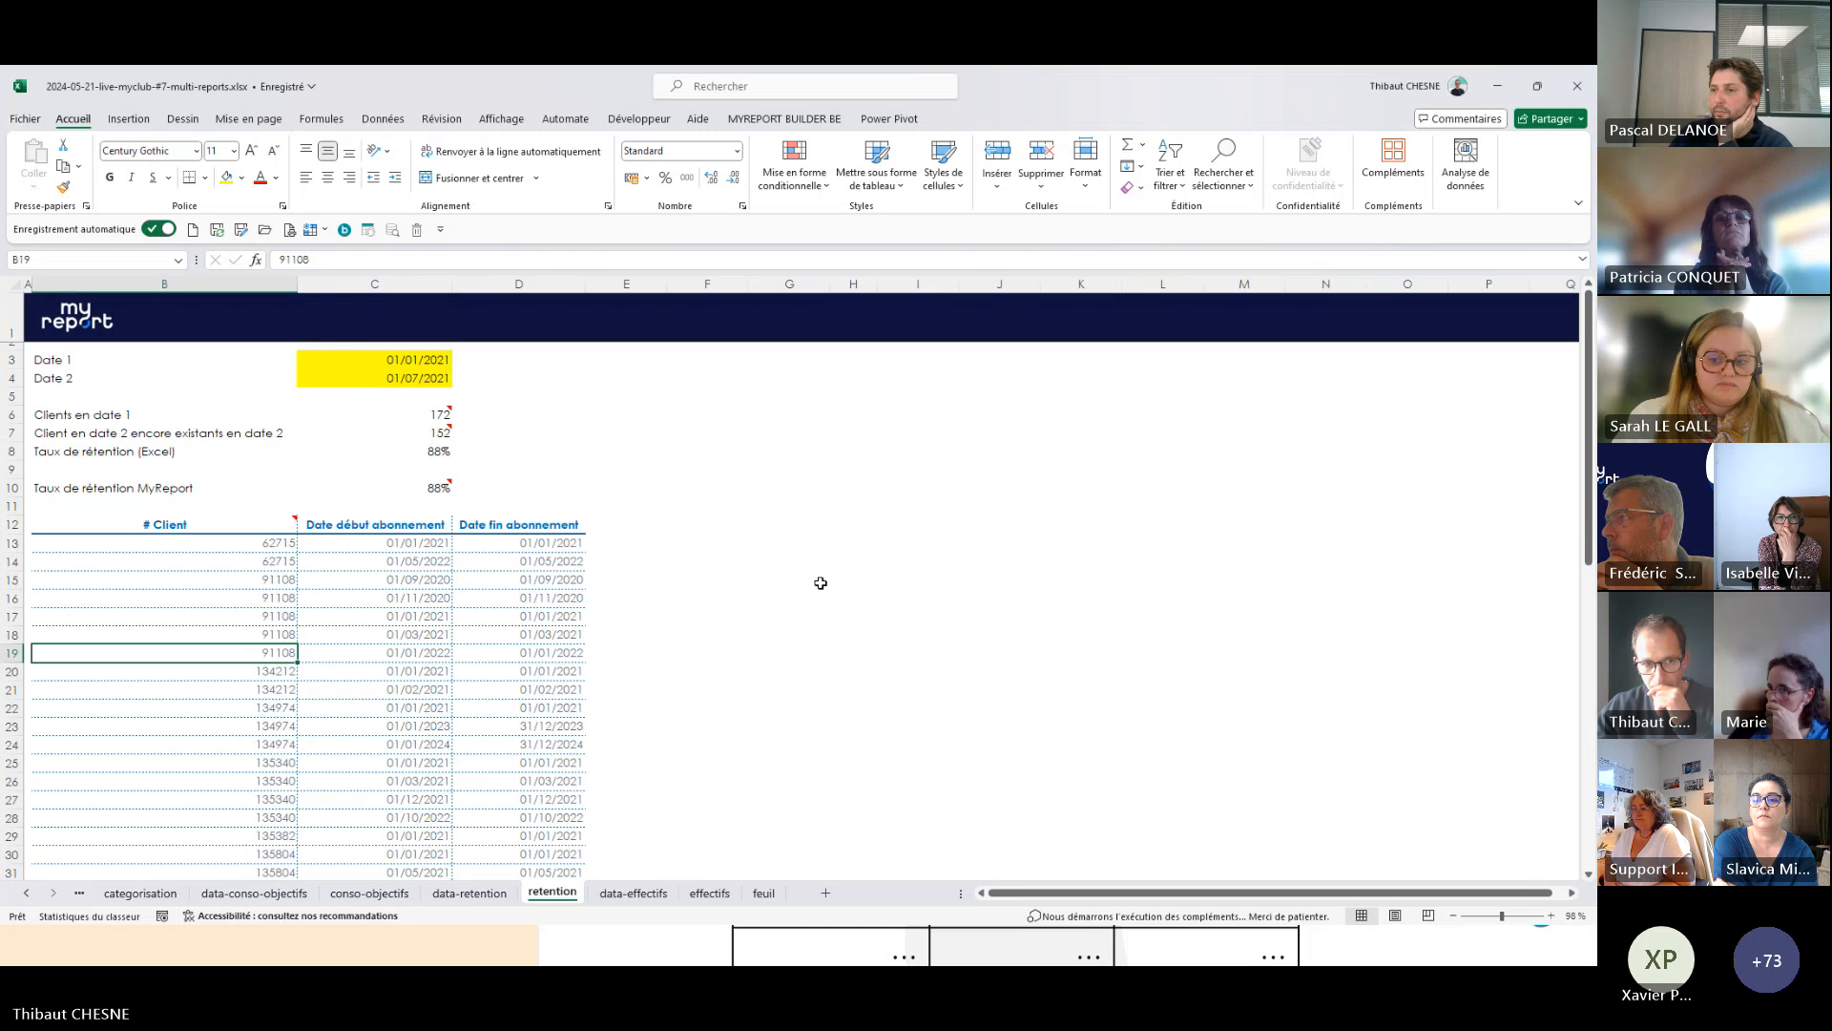
- Check the generated listing on the retention sheet for clients with several subscription rows
{"action": "left_click", "coordinate": [504, 558]}
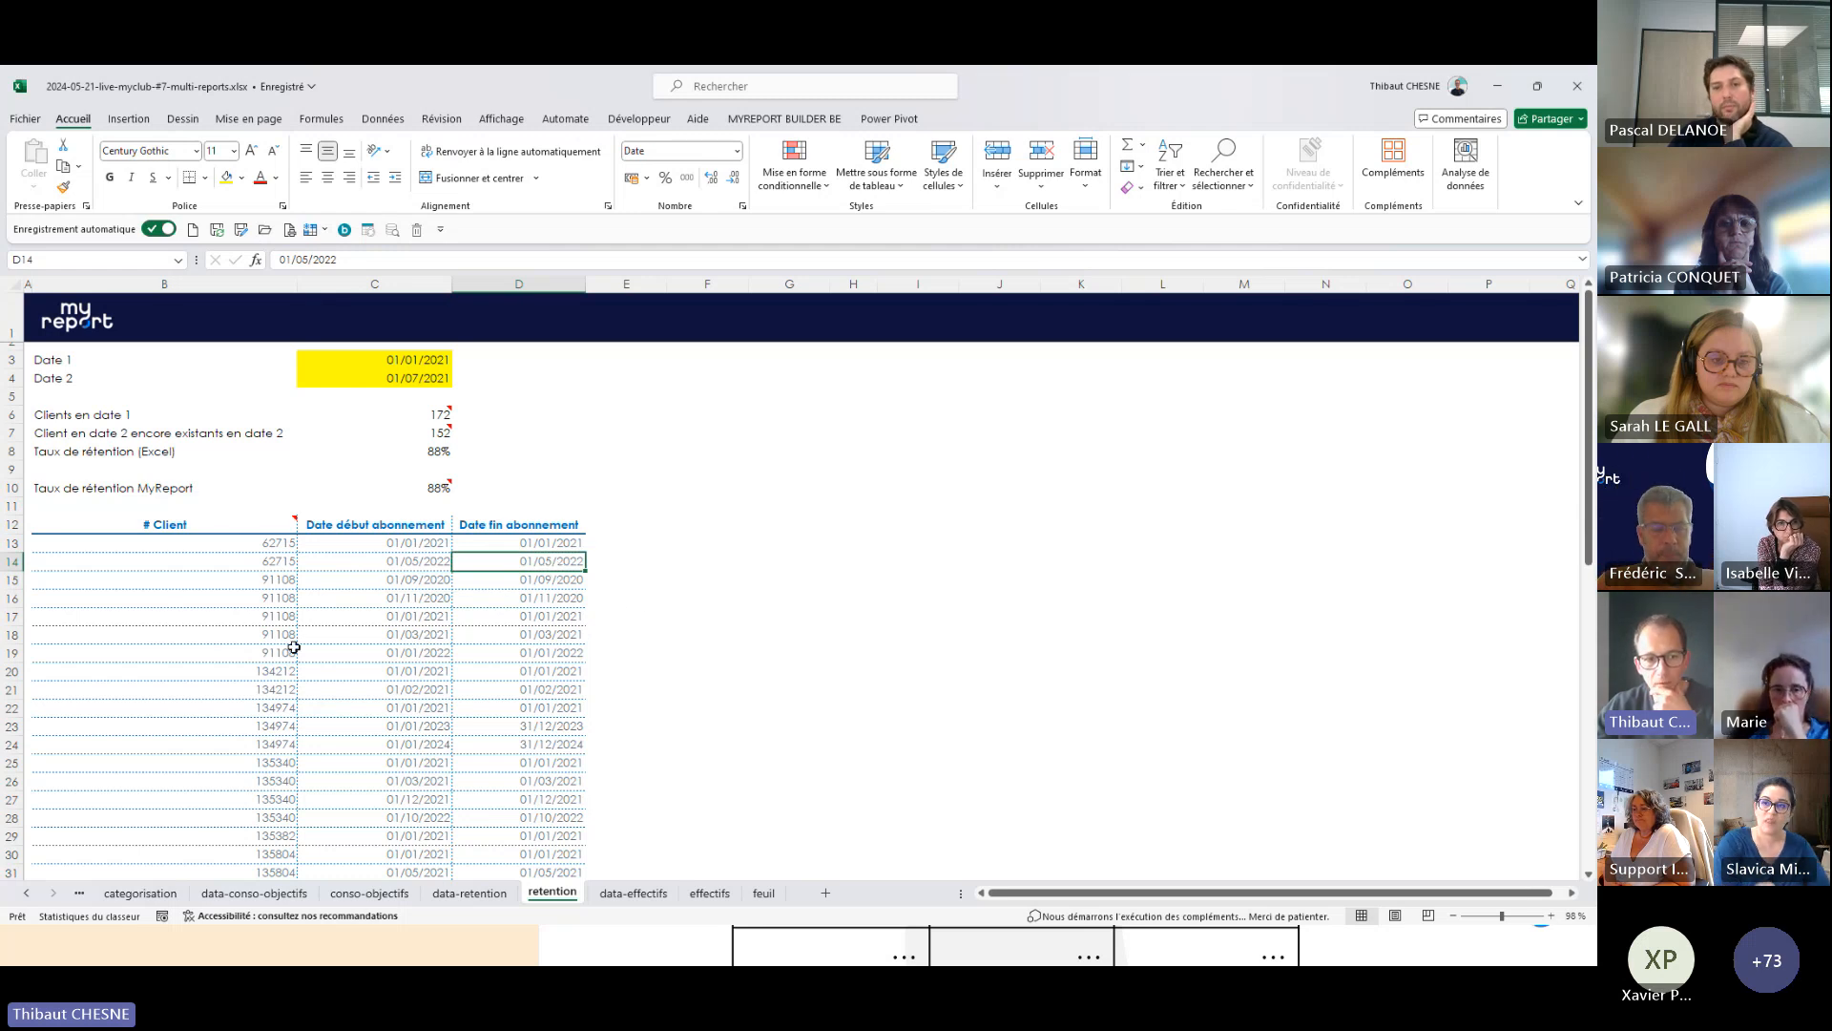
{"action": "left_click", "coordinate": [523, 652]}
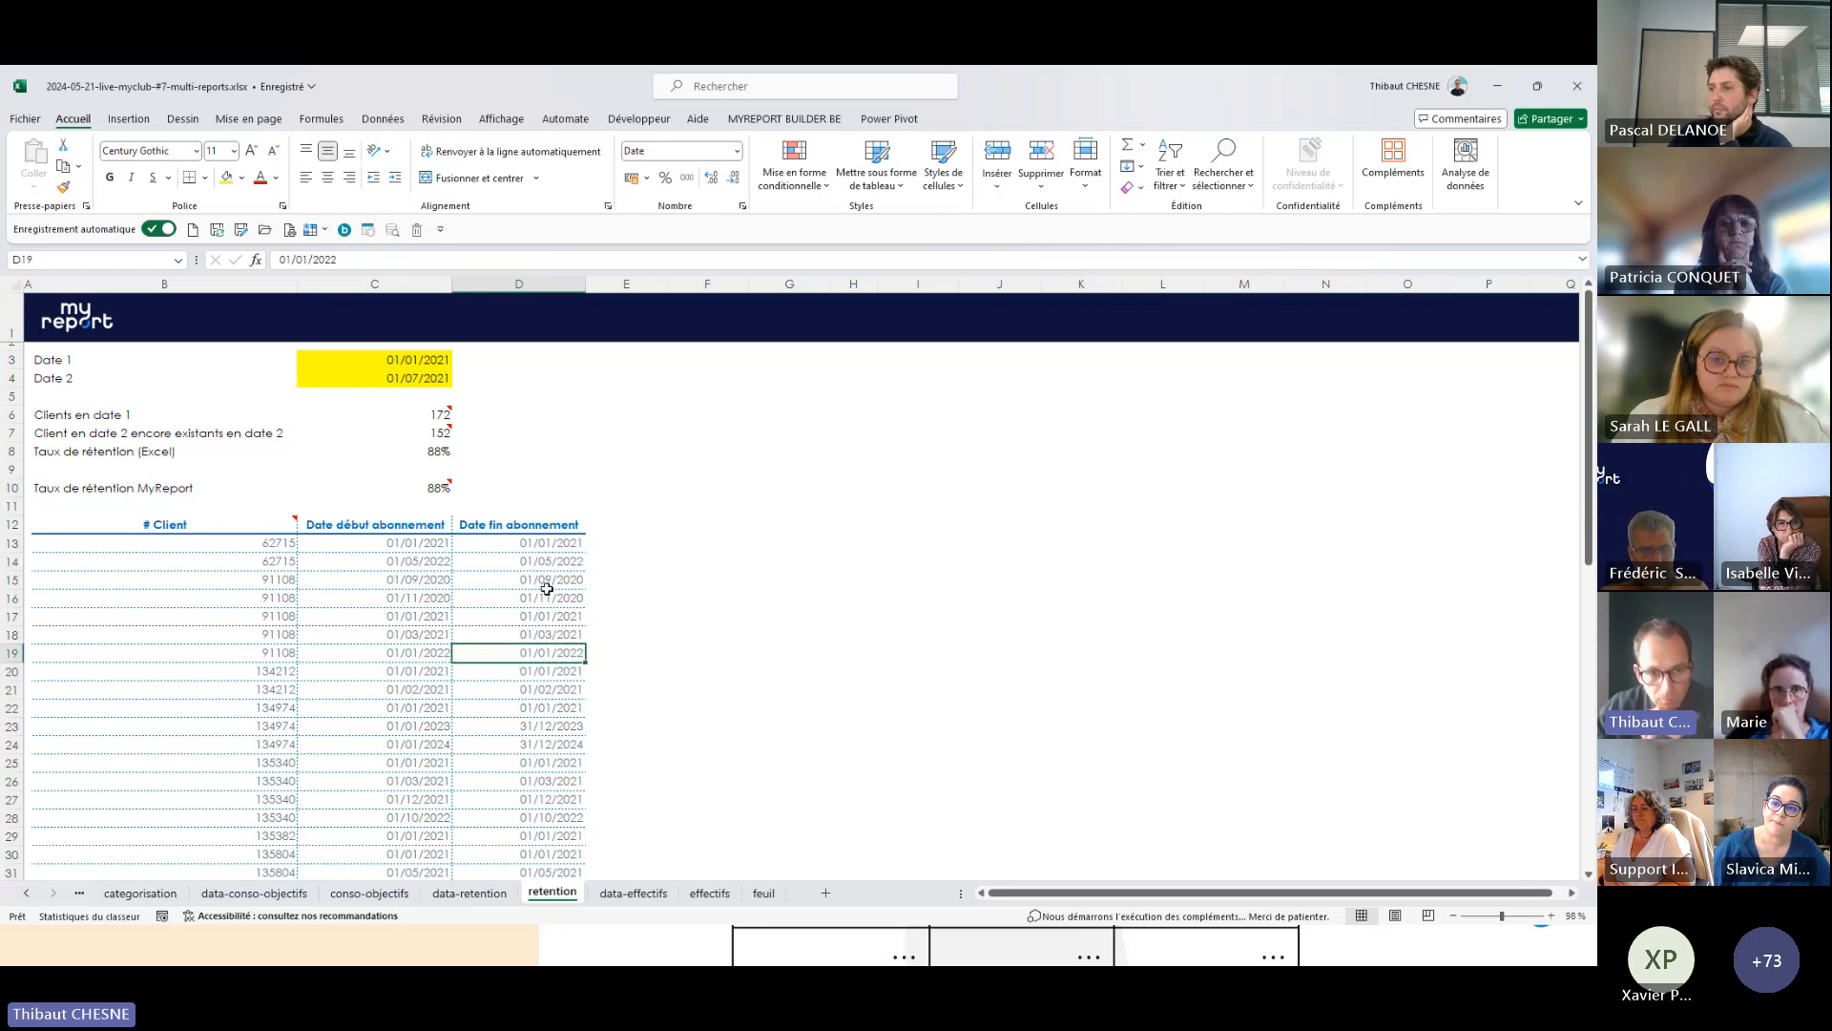
{"action": "left_click", "coordinate": [482, 673]}
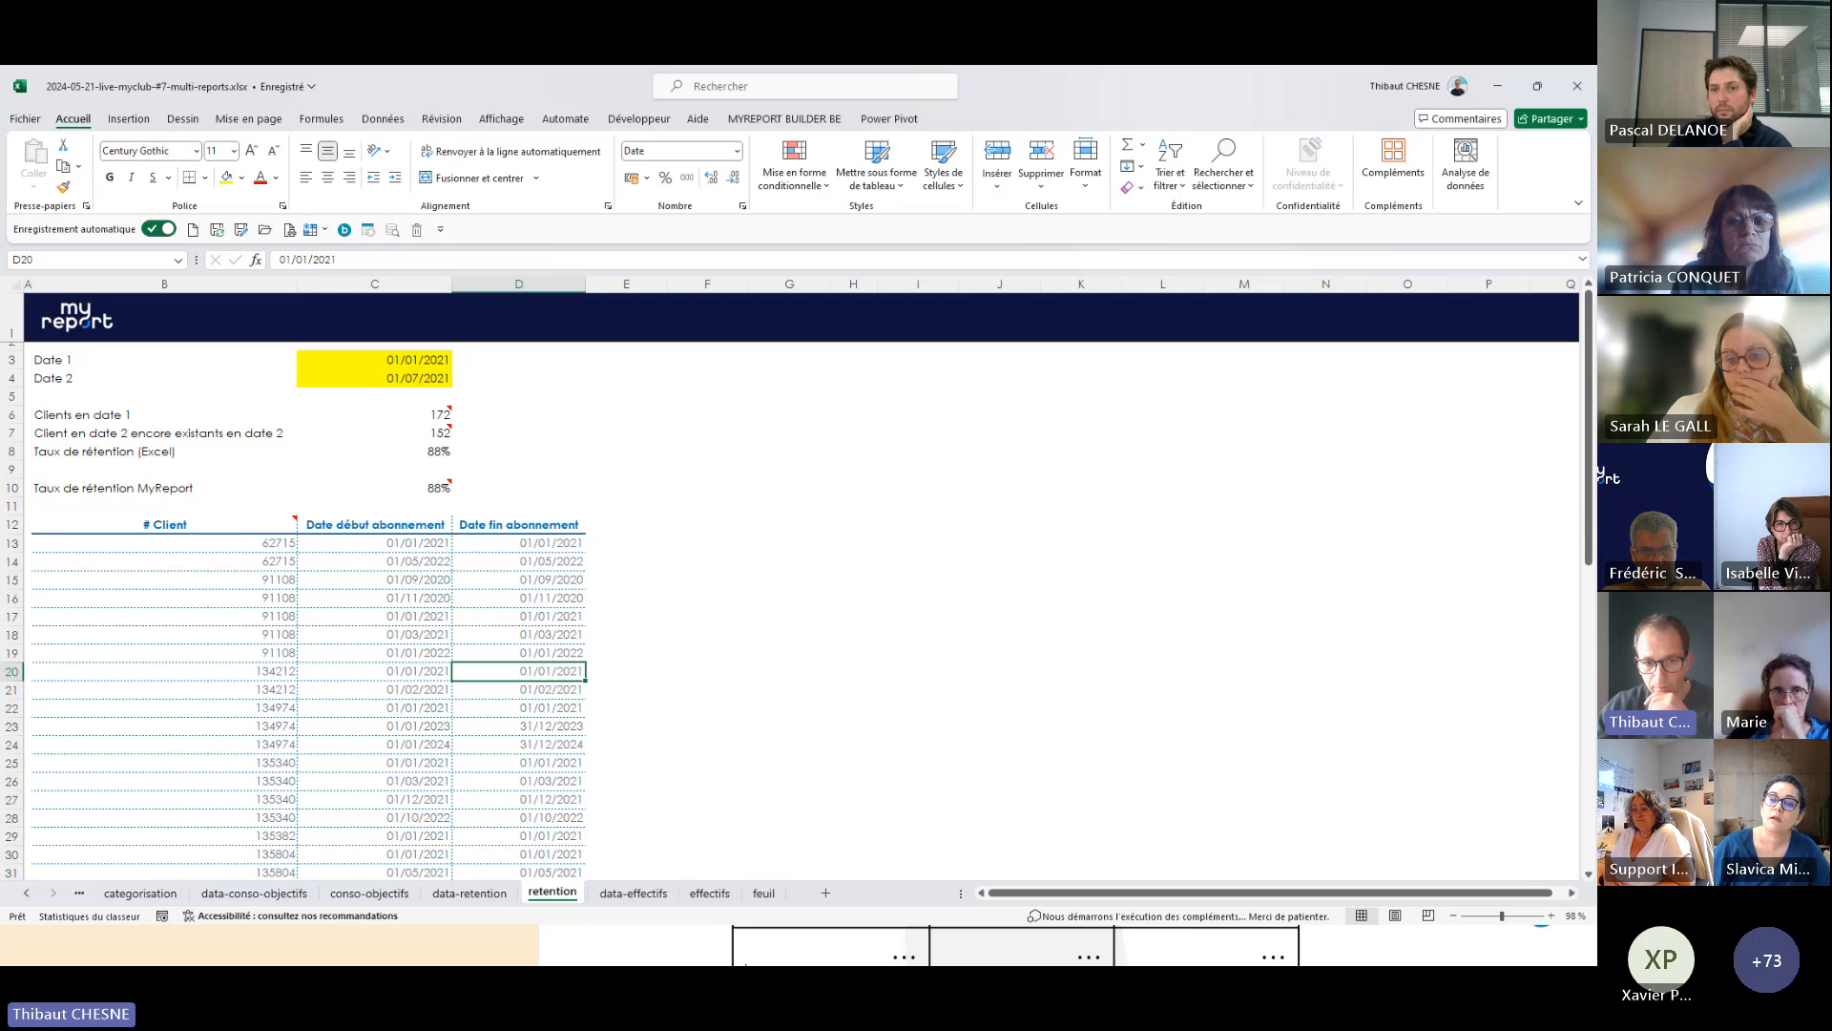
- Back in MyReport Builder, remove Date début abonnement from the final listing and aggregate Date fin abonnement by Maximum
{"action": "left_click", "coordinate": [958, 954]}
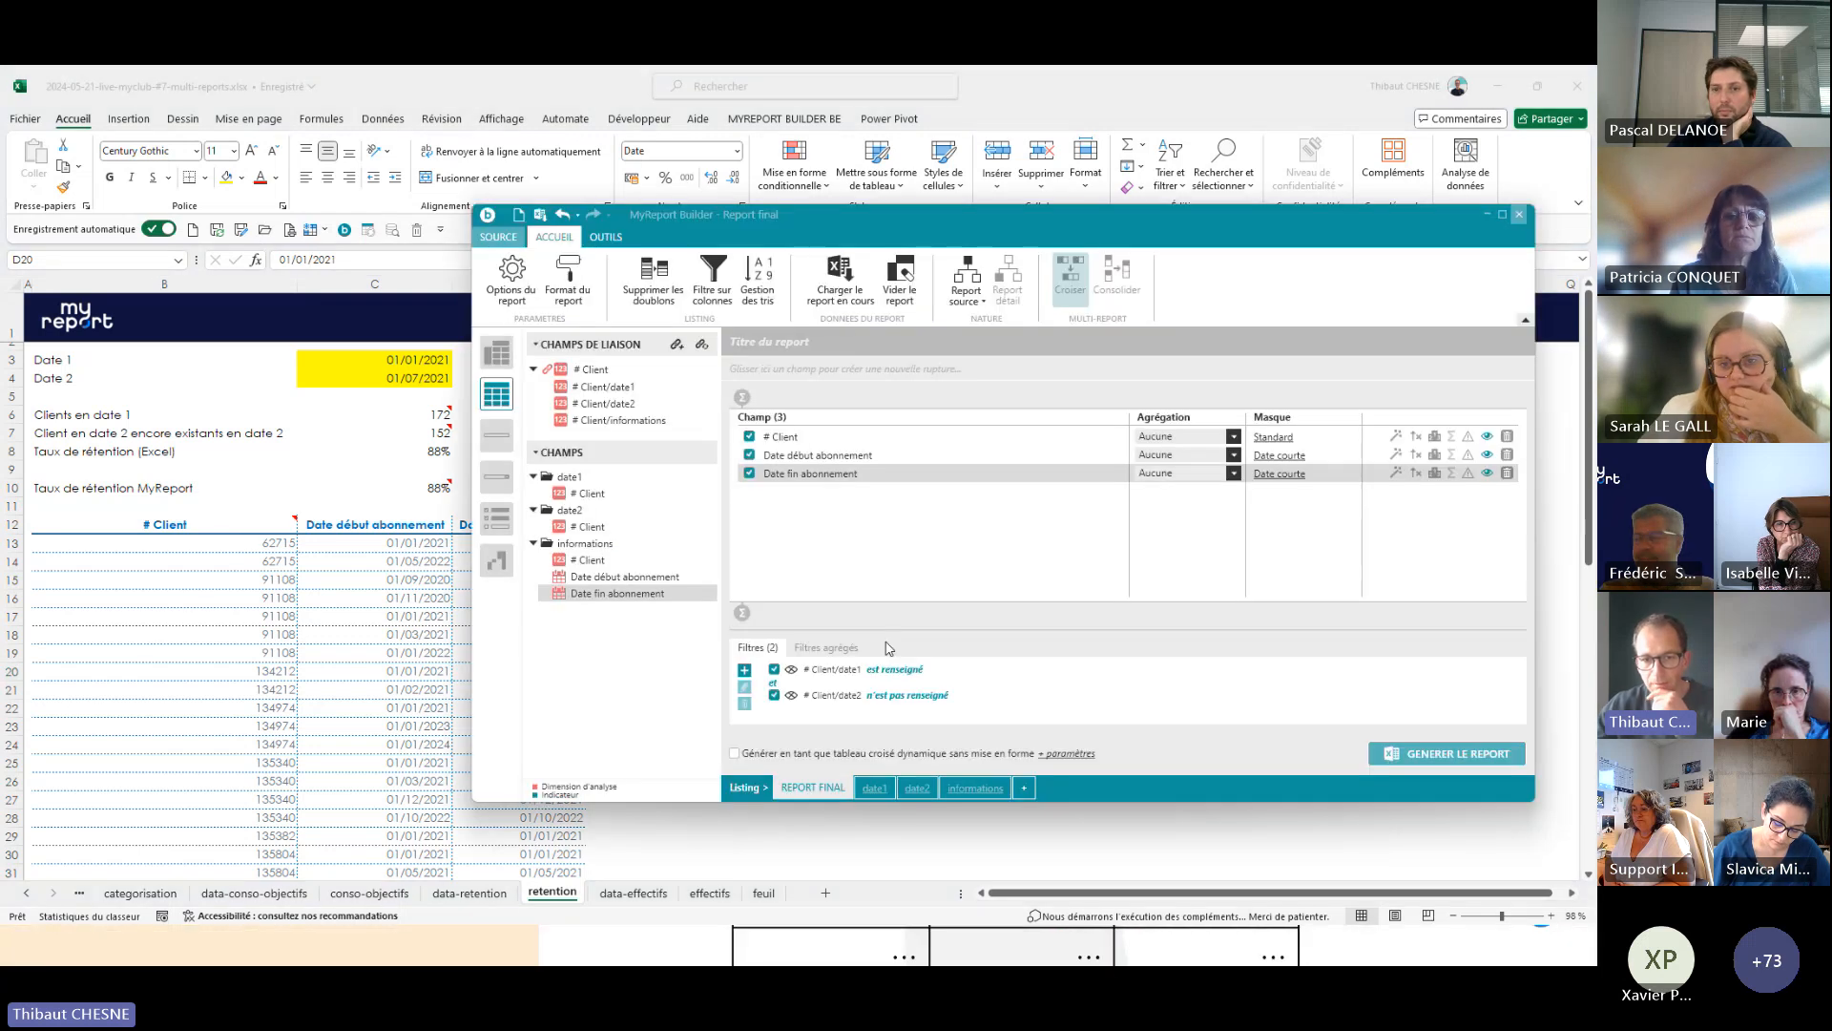
{"action": "left_click", "coordinate": [1506, 456]}
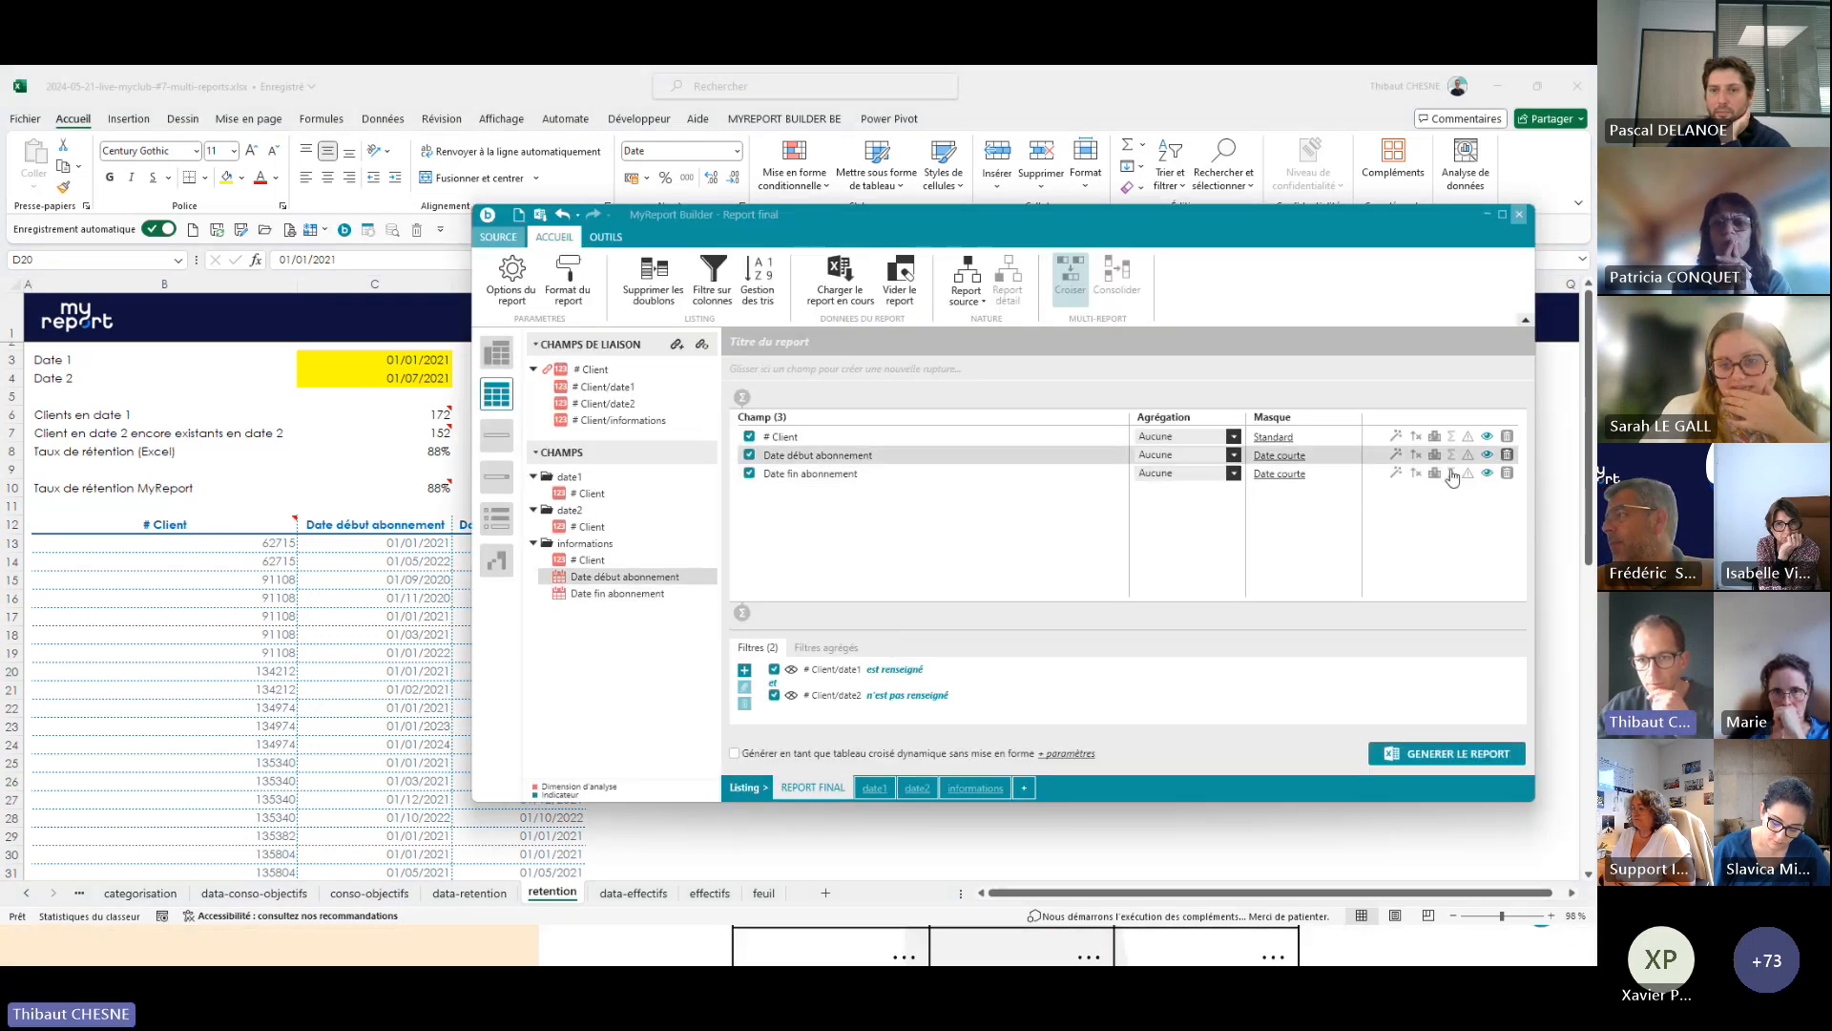
{"action": "left_click", "coordinate": [1189, 455]}
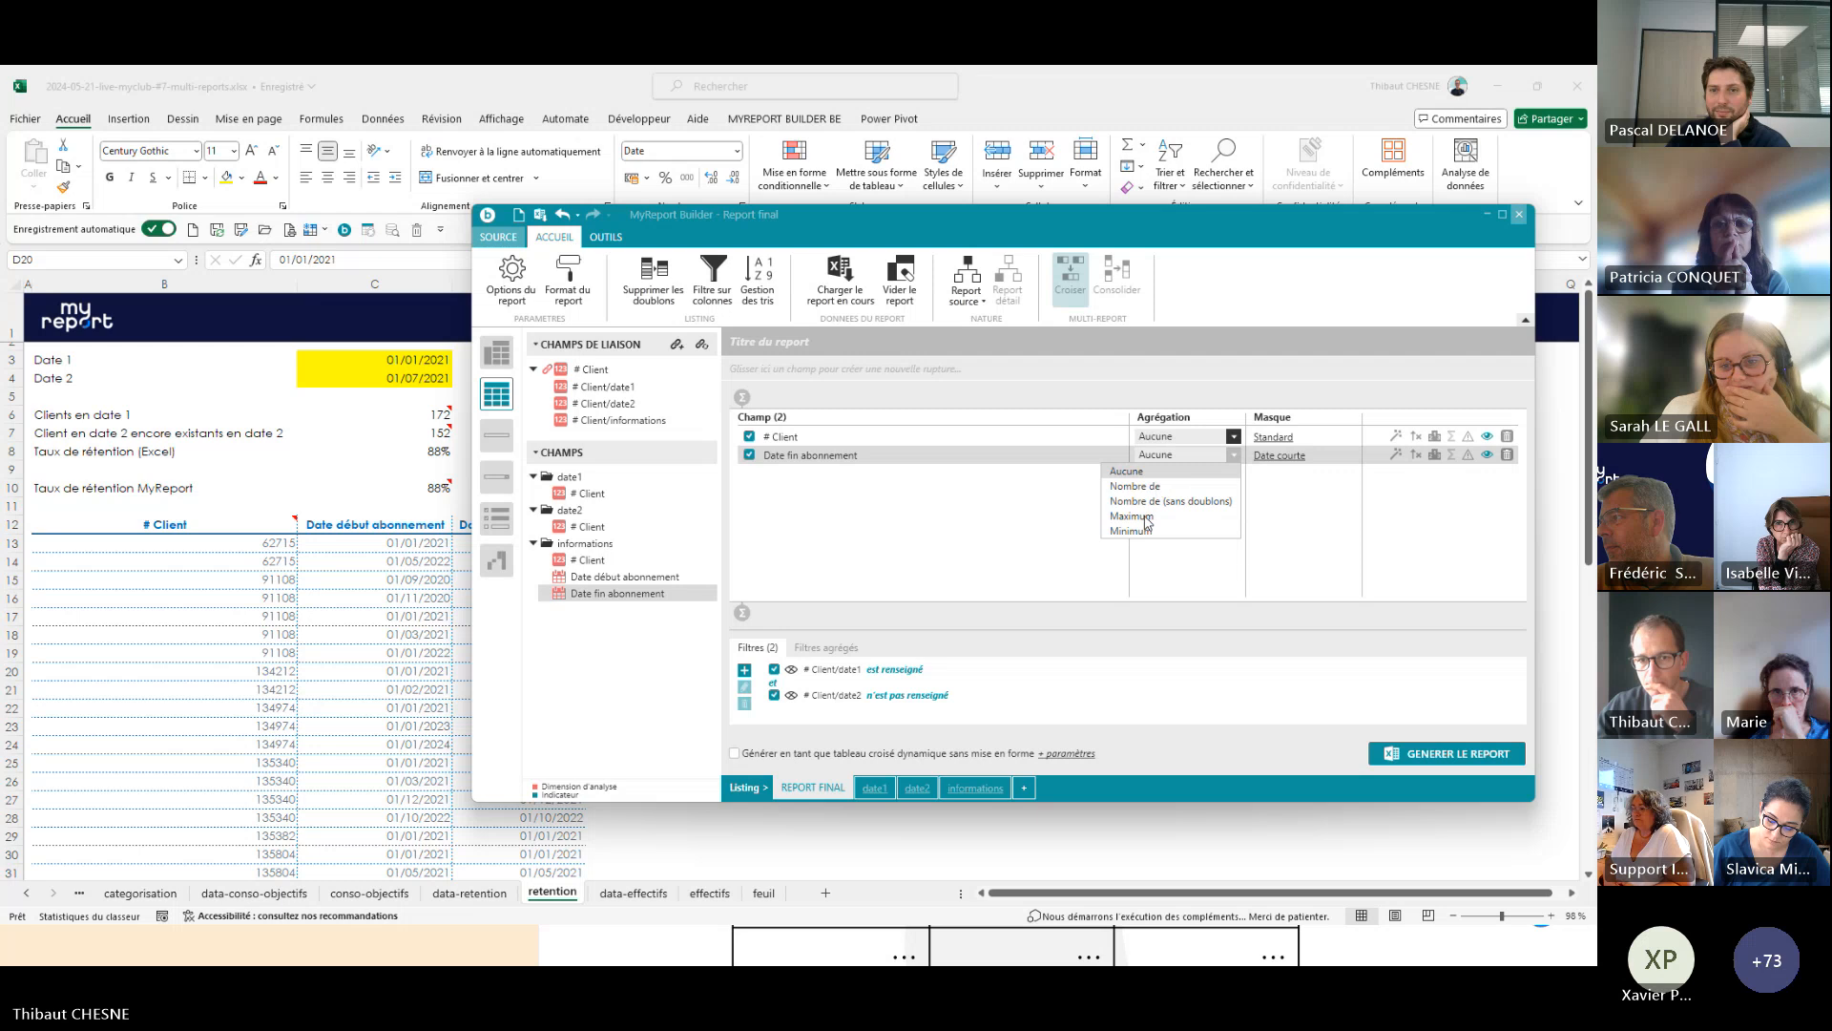
{"action": "left_click", "coordinate": [1146, 517]}
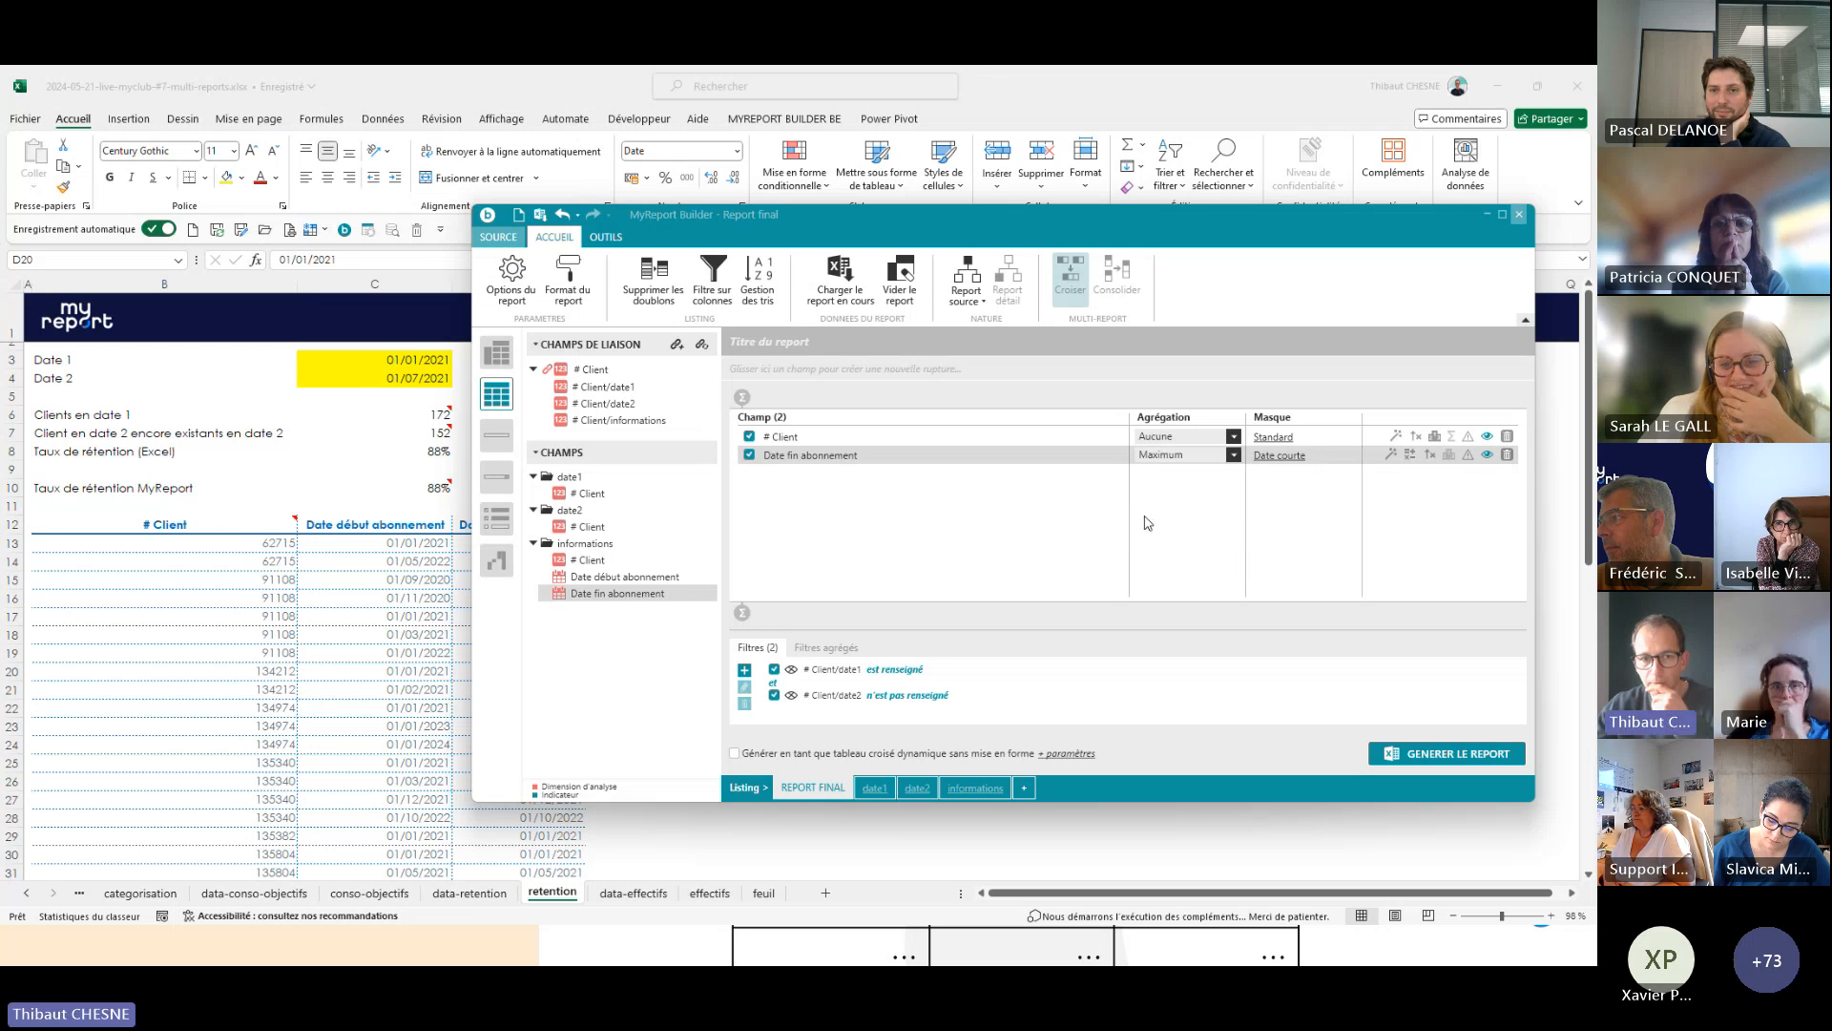
- Reset the final report's layout format and regenerate the lost-client listing on the retention sheet
{"action": "left_click", "coordinate": [567, 277]}
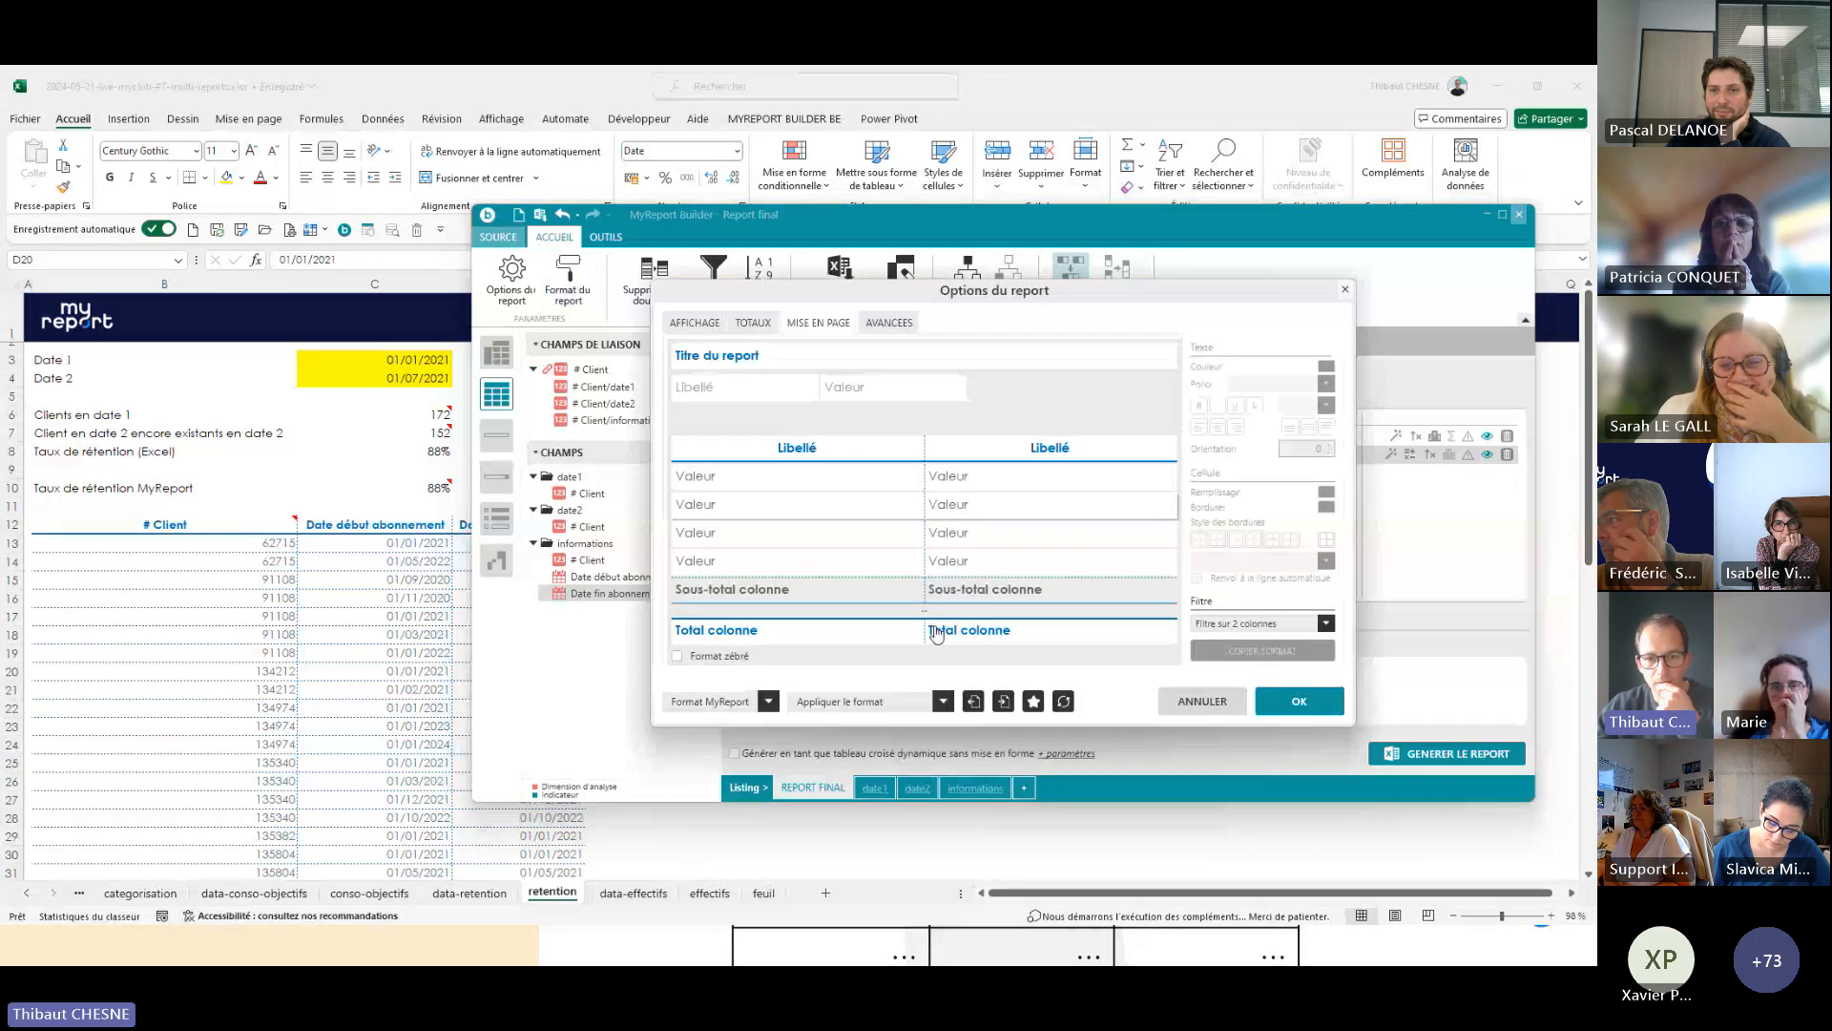
{"action": "left_click", "coordinate": [1063, 701]}
{"action": "left_click", "coordinate": [1077, 525]}
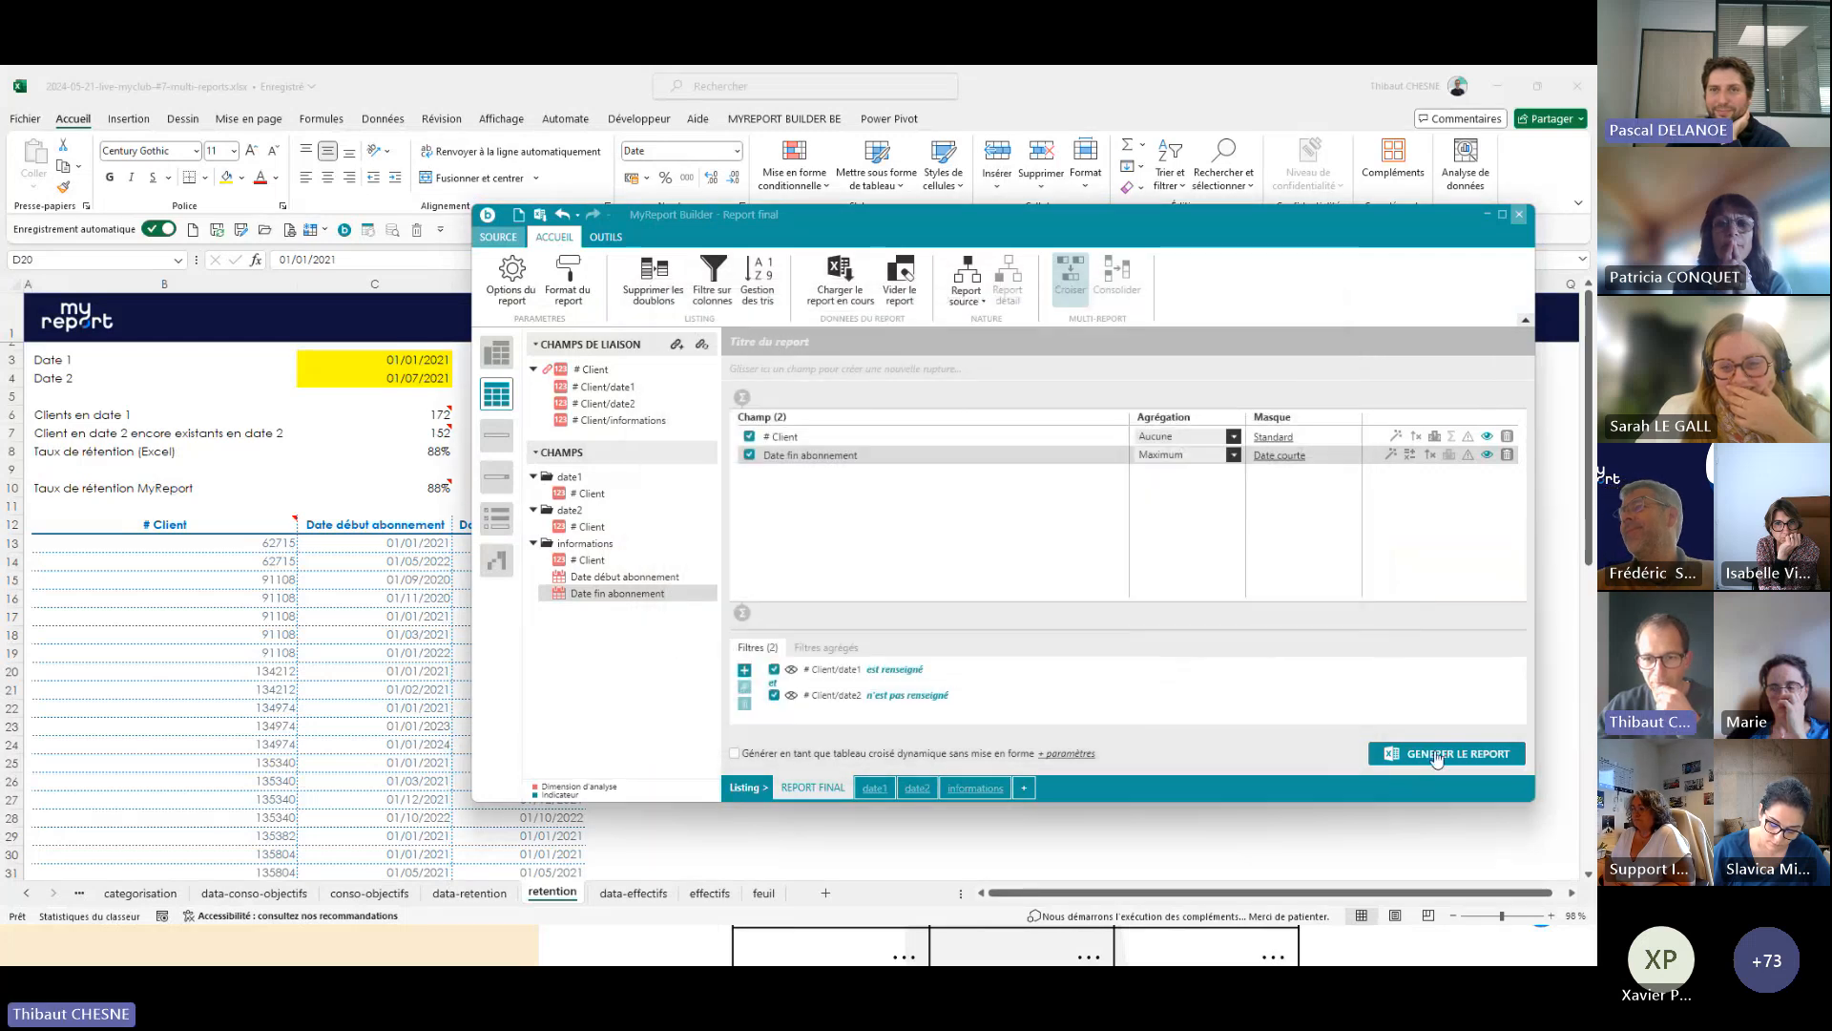
{"action": "left_click", "coordinate": [1441, 754]}
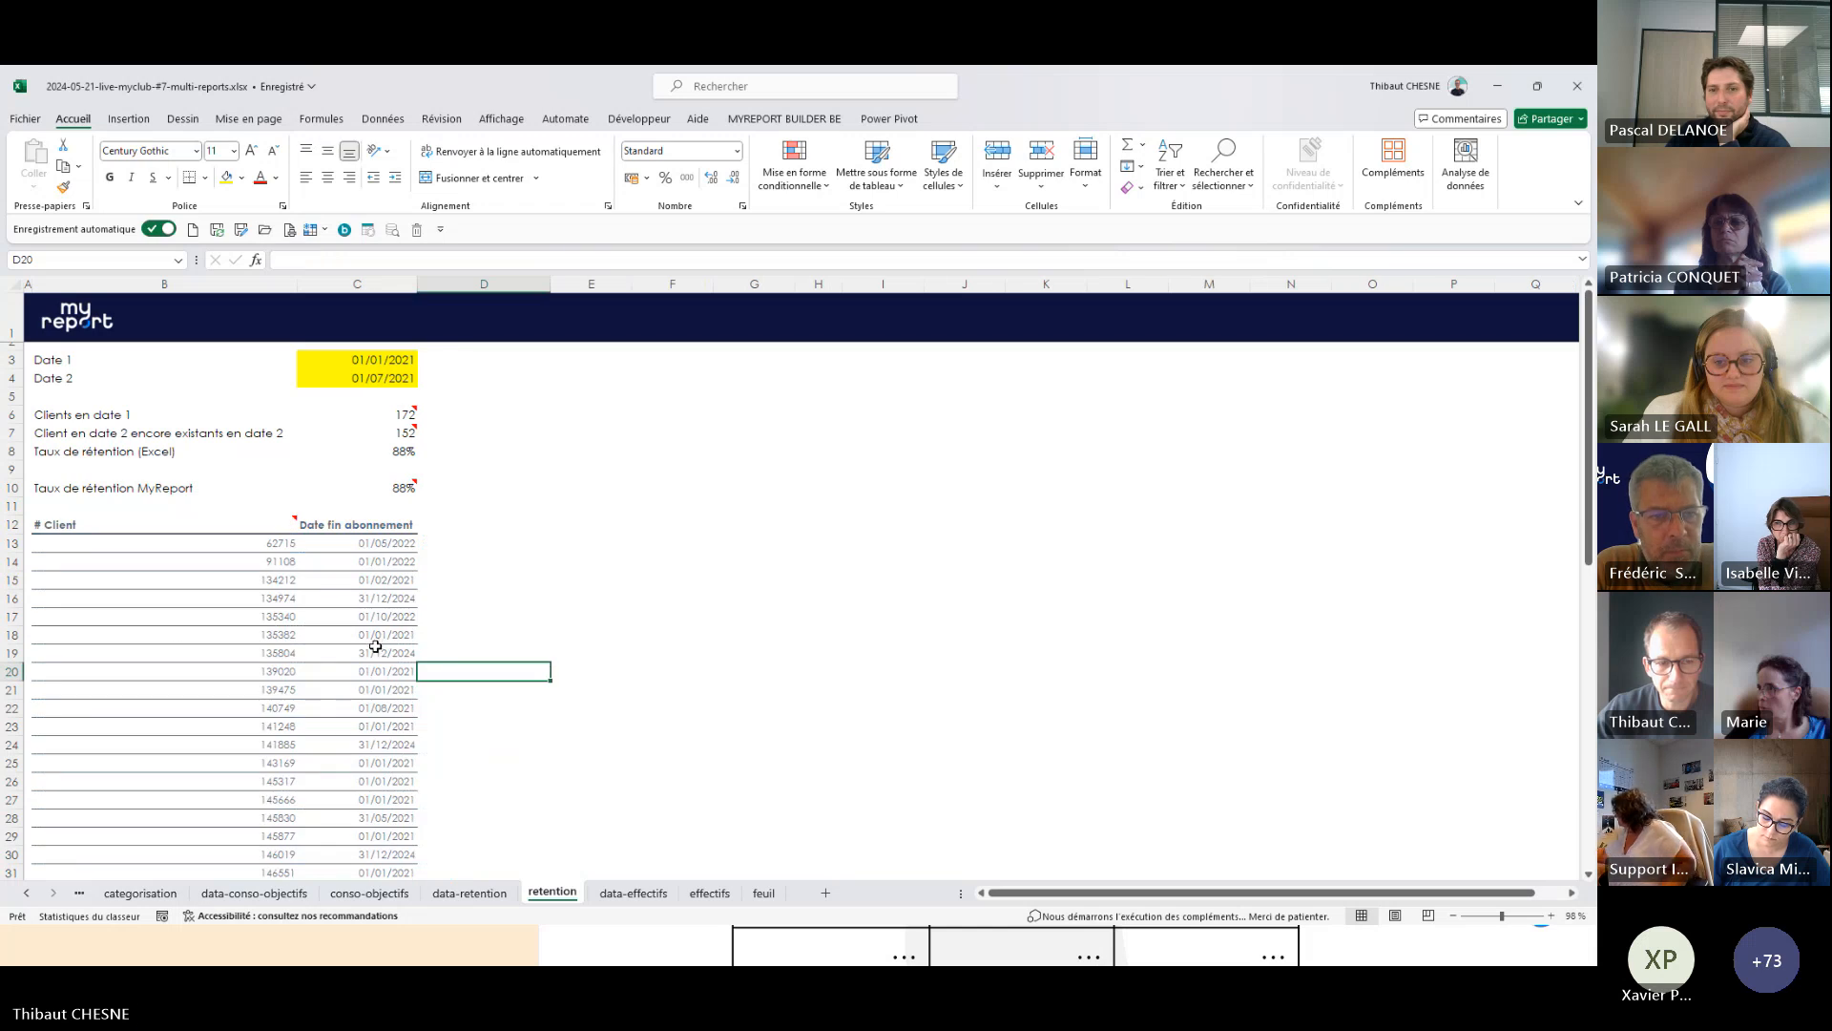
- Review the subscription end date listed for each lost client on the retention sheet
{"action": "left_click", "coordinate": [288, 542]}
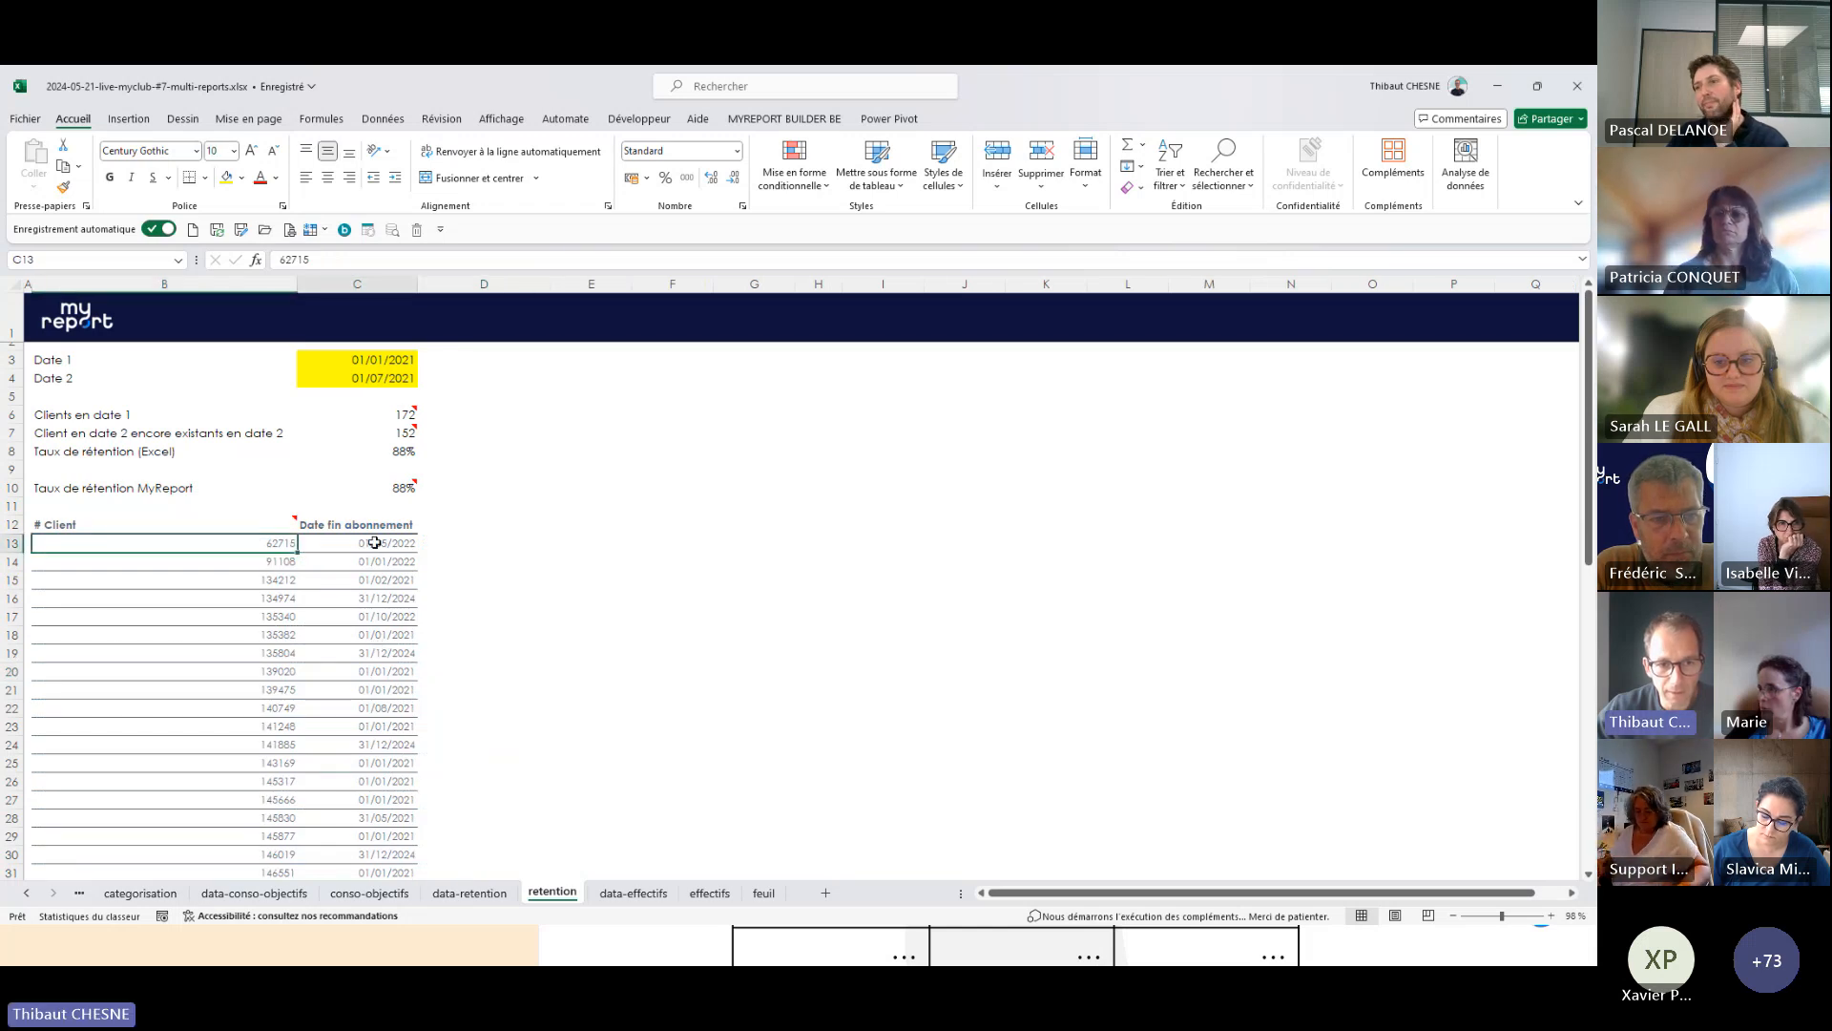
{"action": "left_click_drag", "start_coordinate": [374, 542], "coordinate": [376, 740]}
{"action": "scroll", "coordinate": [377, 732], "scroll_direction": "down", "scroll_amount": 5}
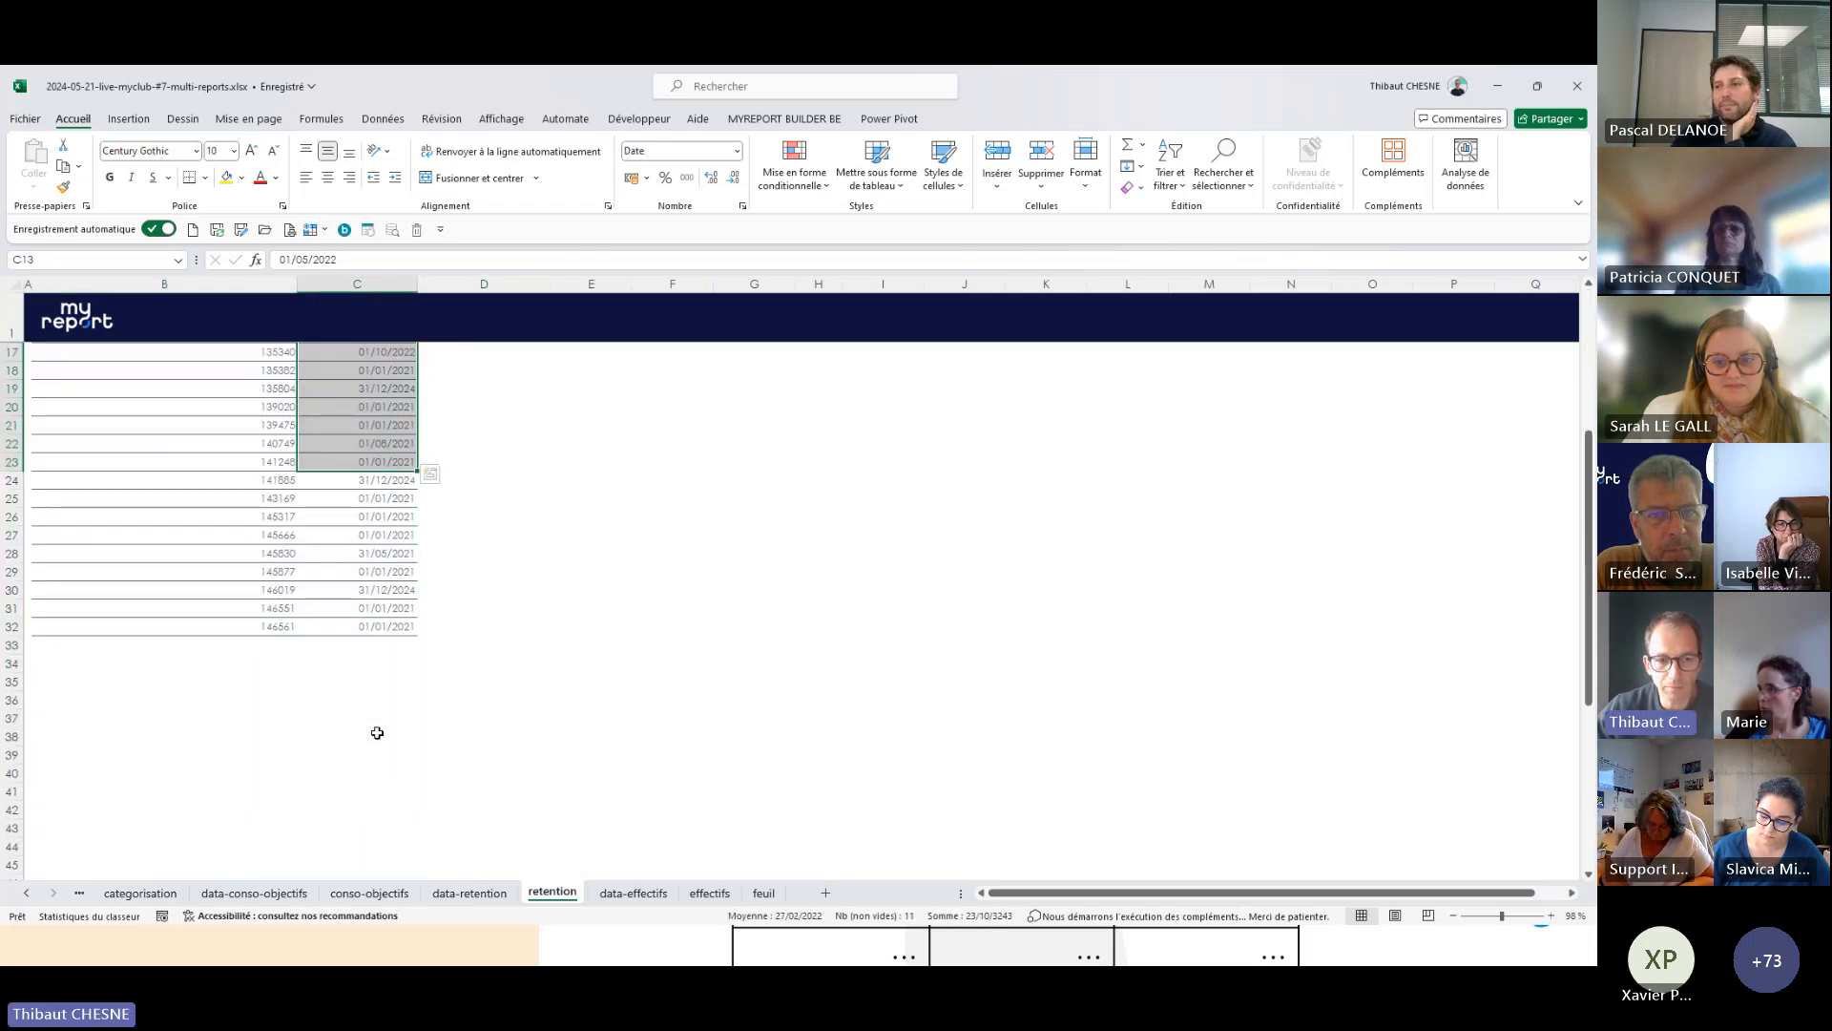
{"action": "scroll", "coordinate": [377, 732], "scroll_direction": "up", "scroll_amount": 5}
{"action": "left_click", "coordinate": [307, 693]}
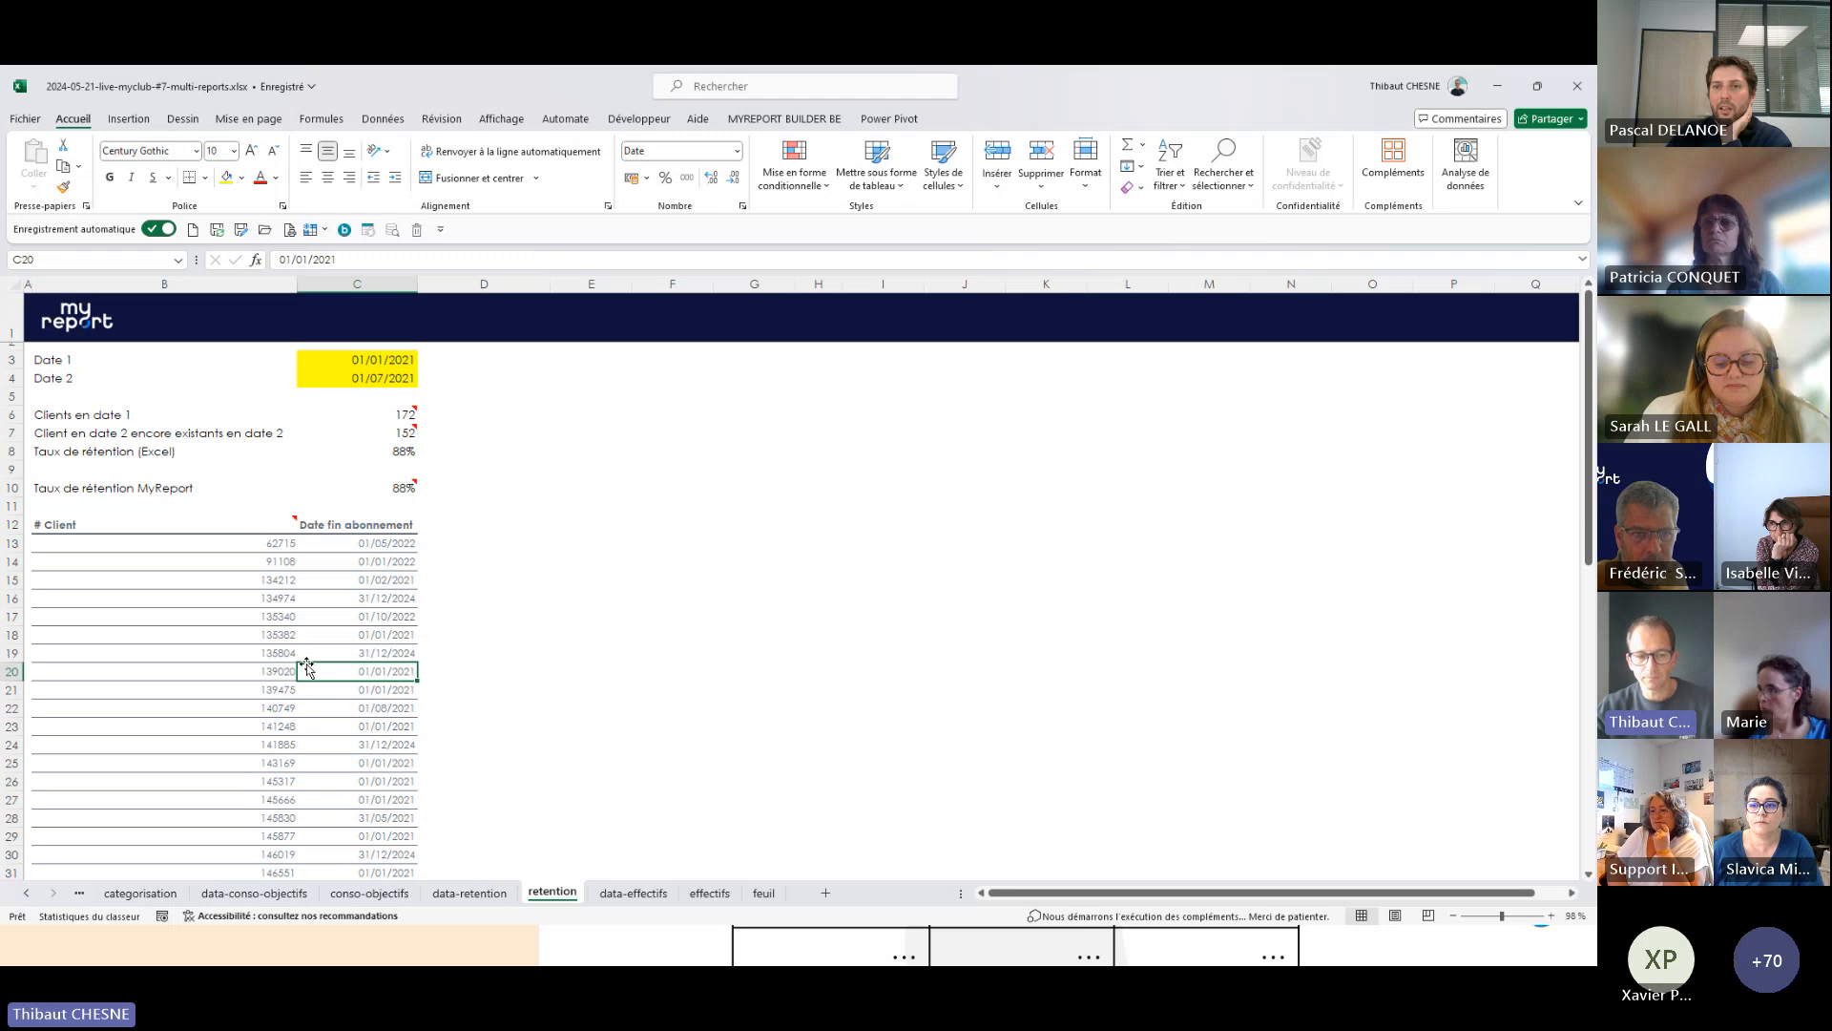
{"action": "left_click", "coordinate": [316, 652]}
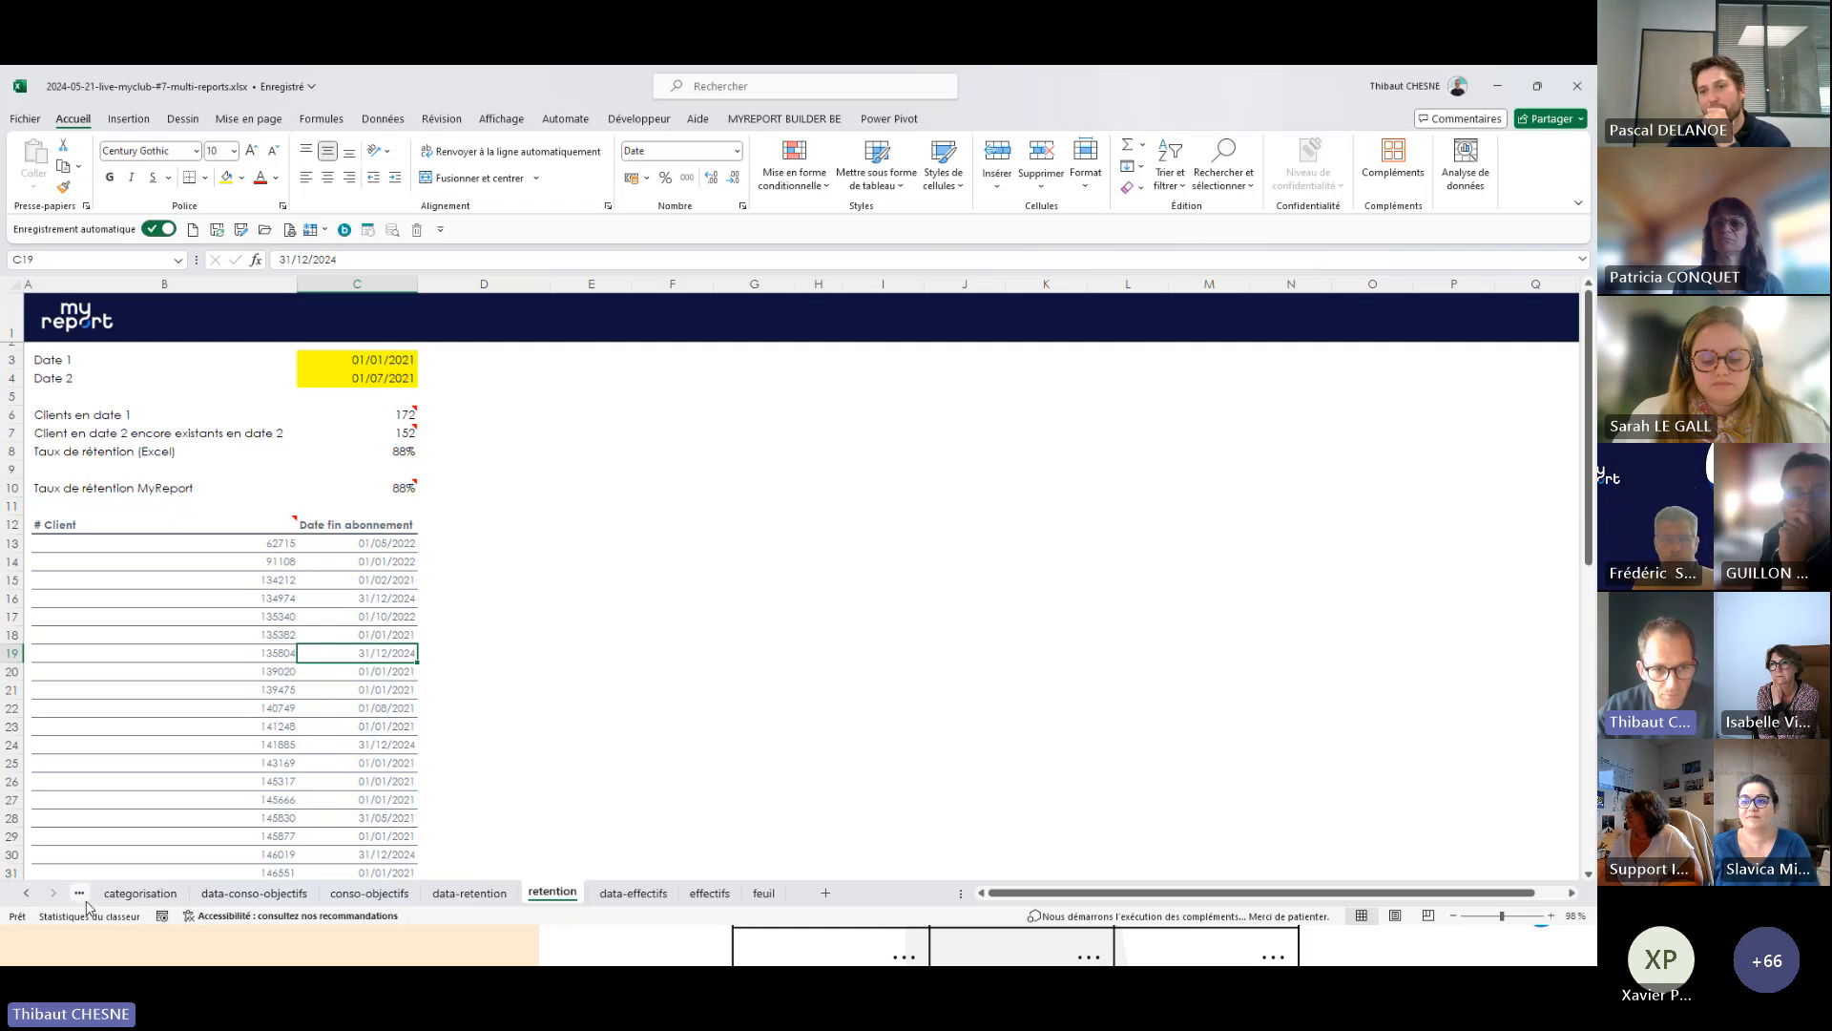
- Look through the categorisation, effectifs and data-effectifs sheets, ending on the effectifs table and chart
{"action": "left_click", "coordinate": [135, 892]}
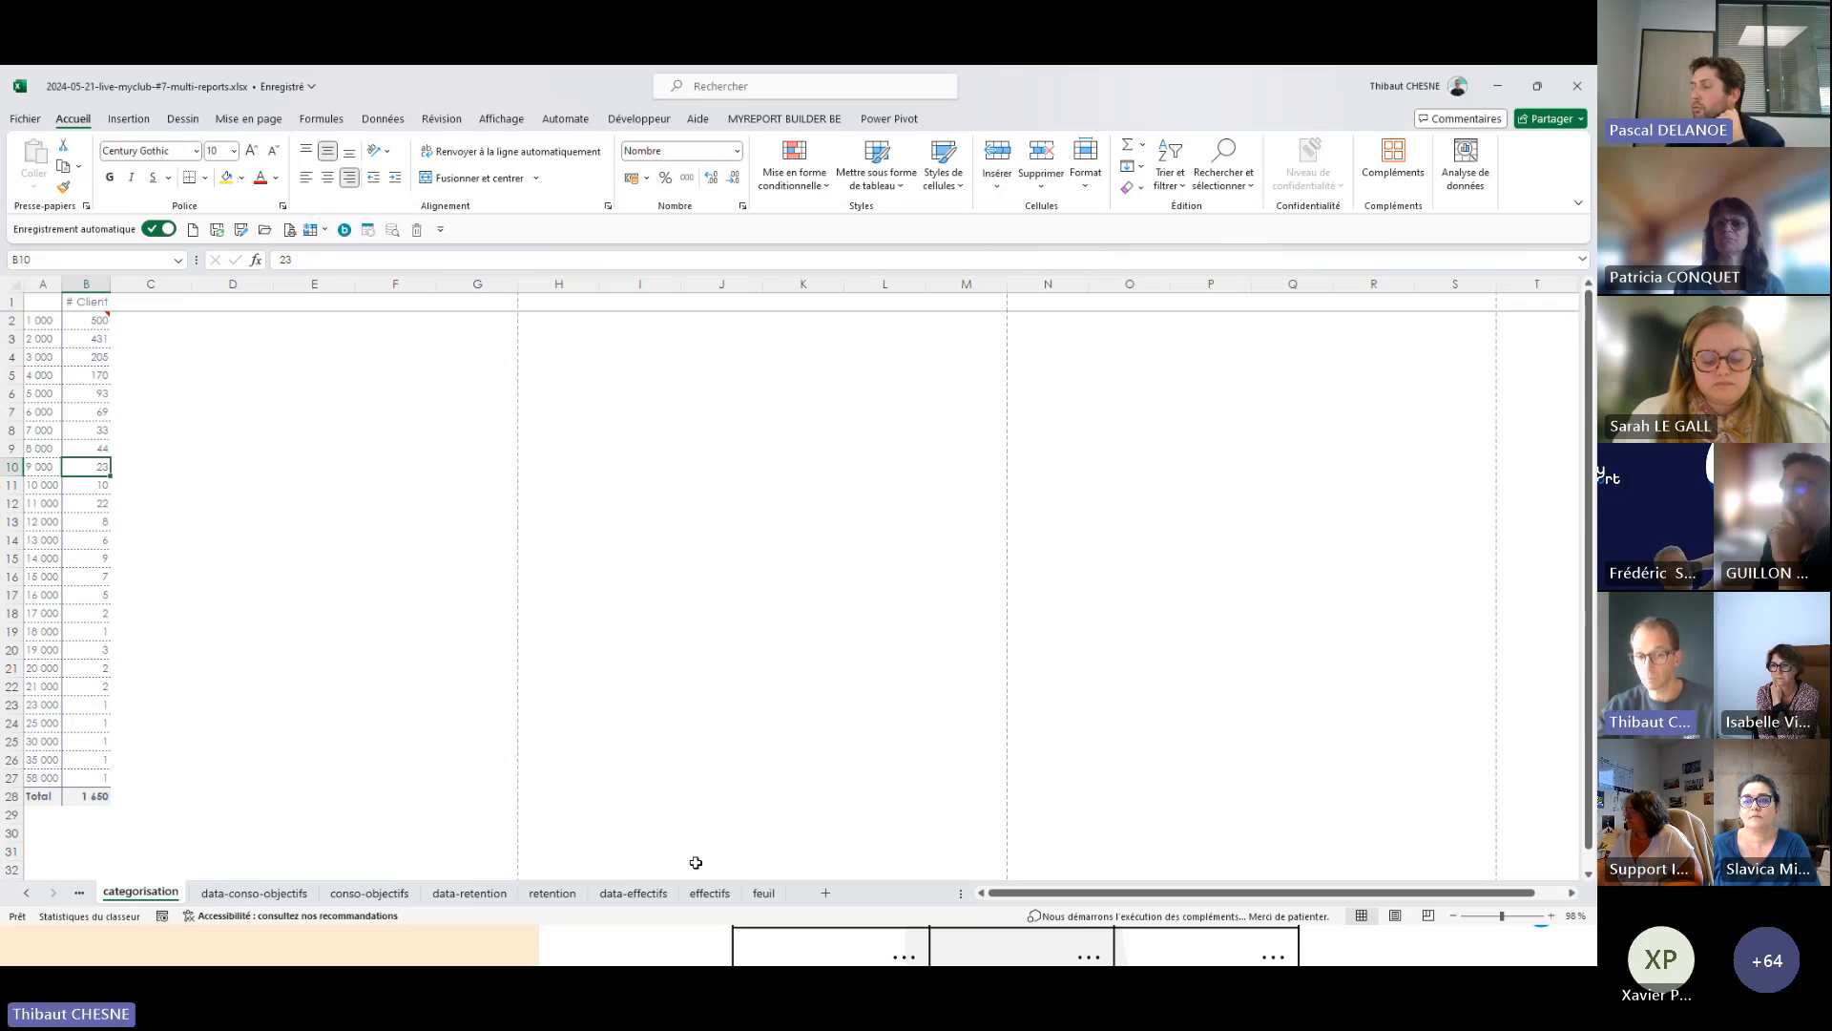
{"action": "left_click", "coordinate": [727, 894]}
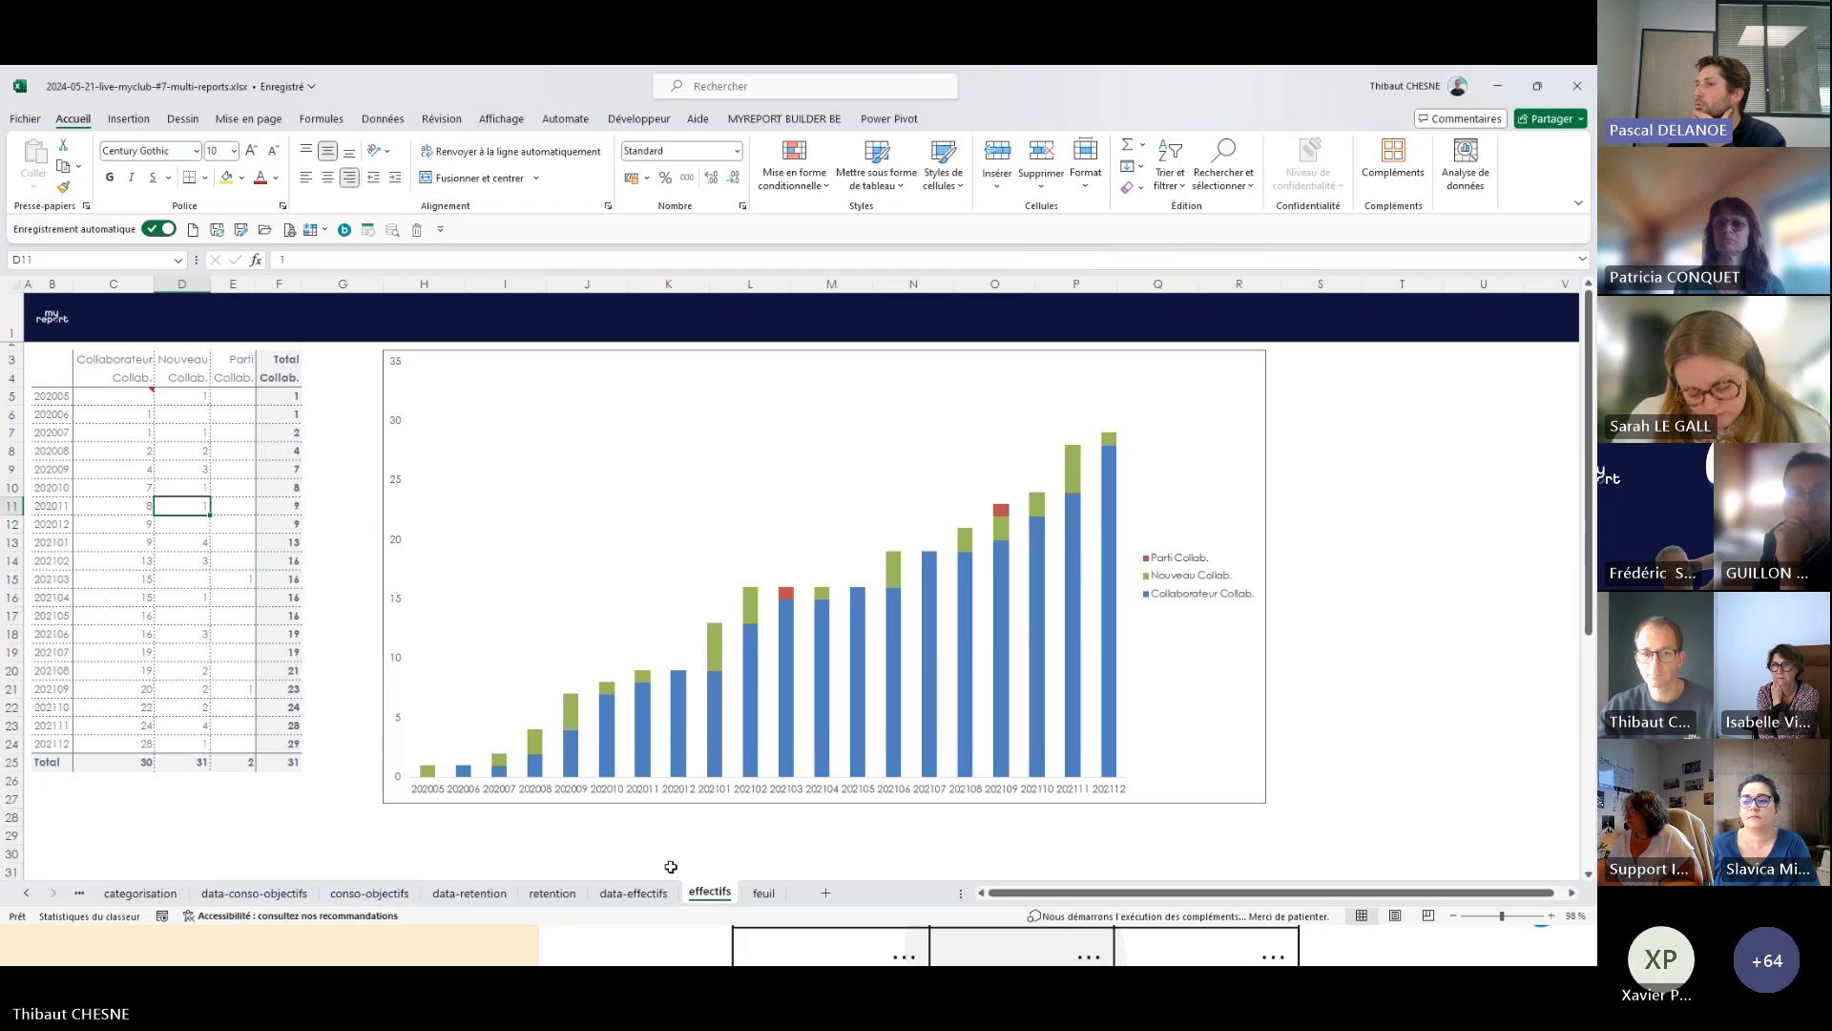
{"action": "left_click", "coordinate": [629, 894]}
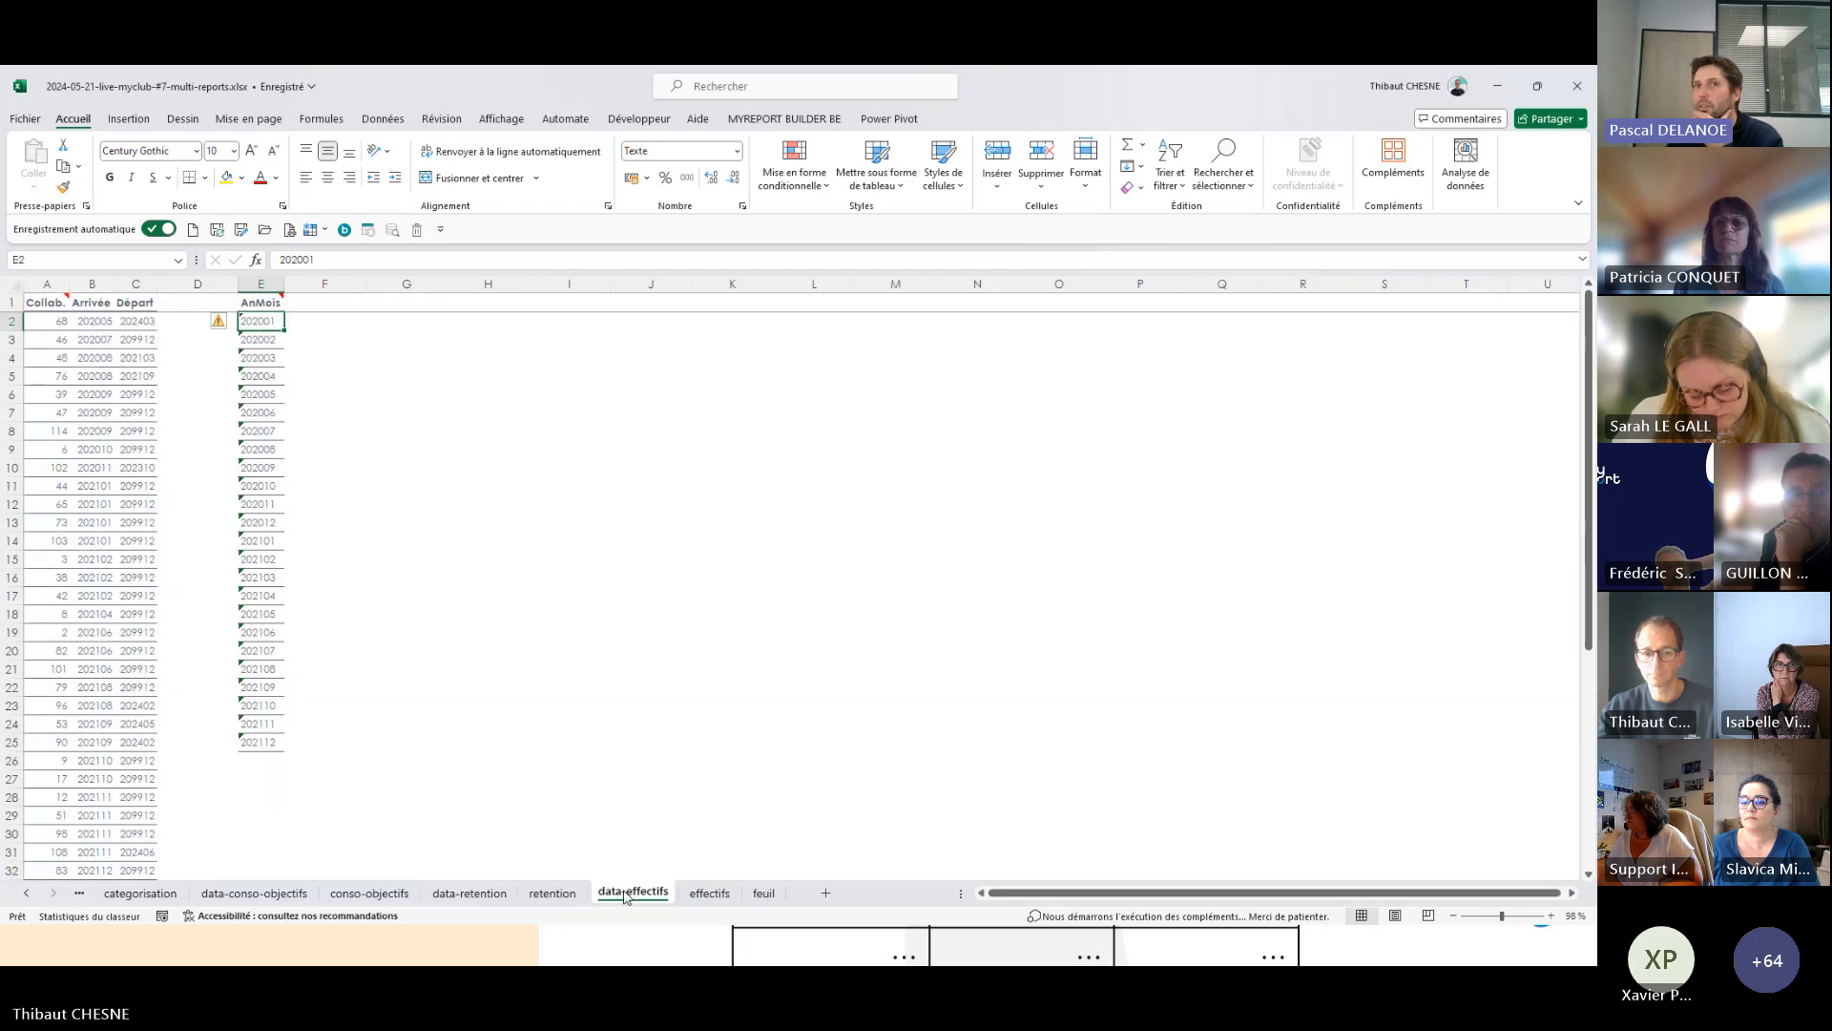
{"action": "key", "text": "ctrl+Page_Down"}
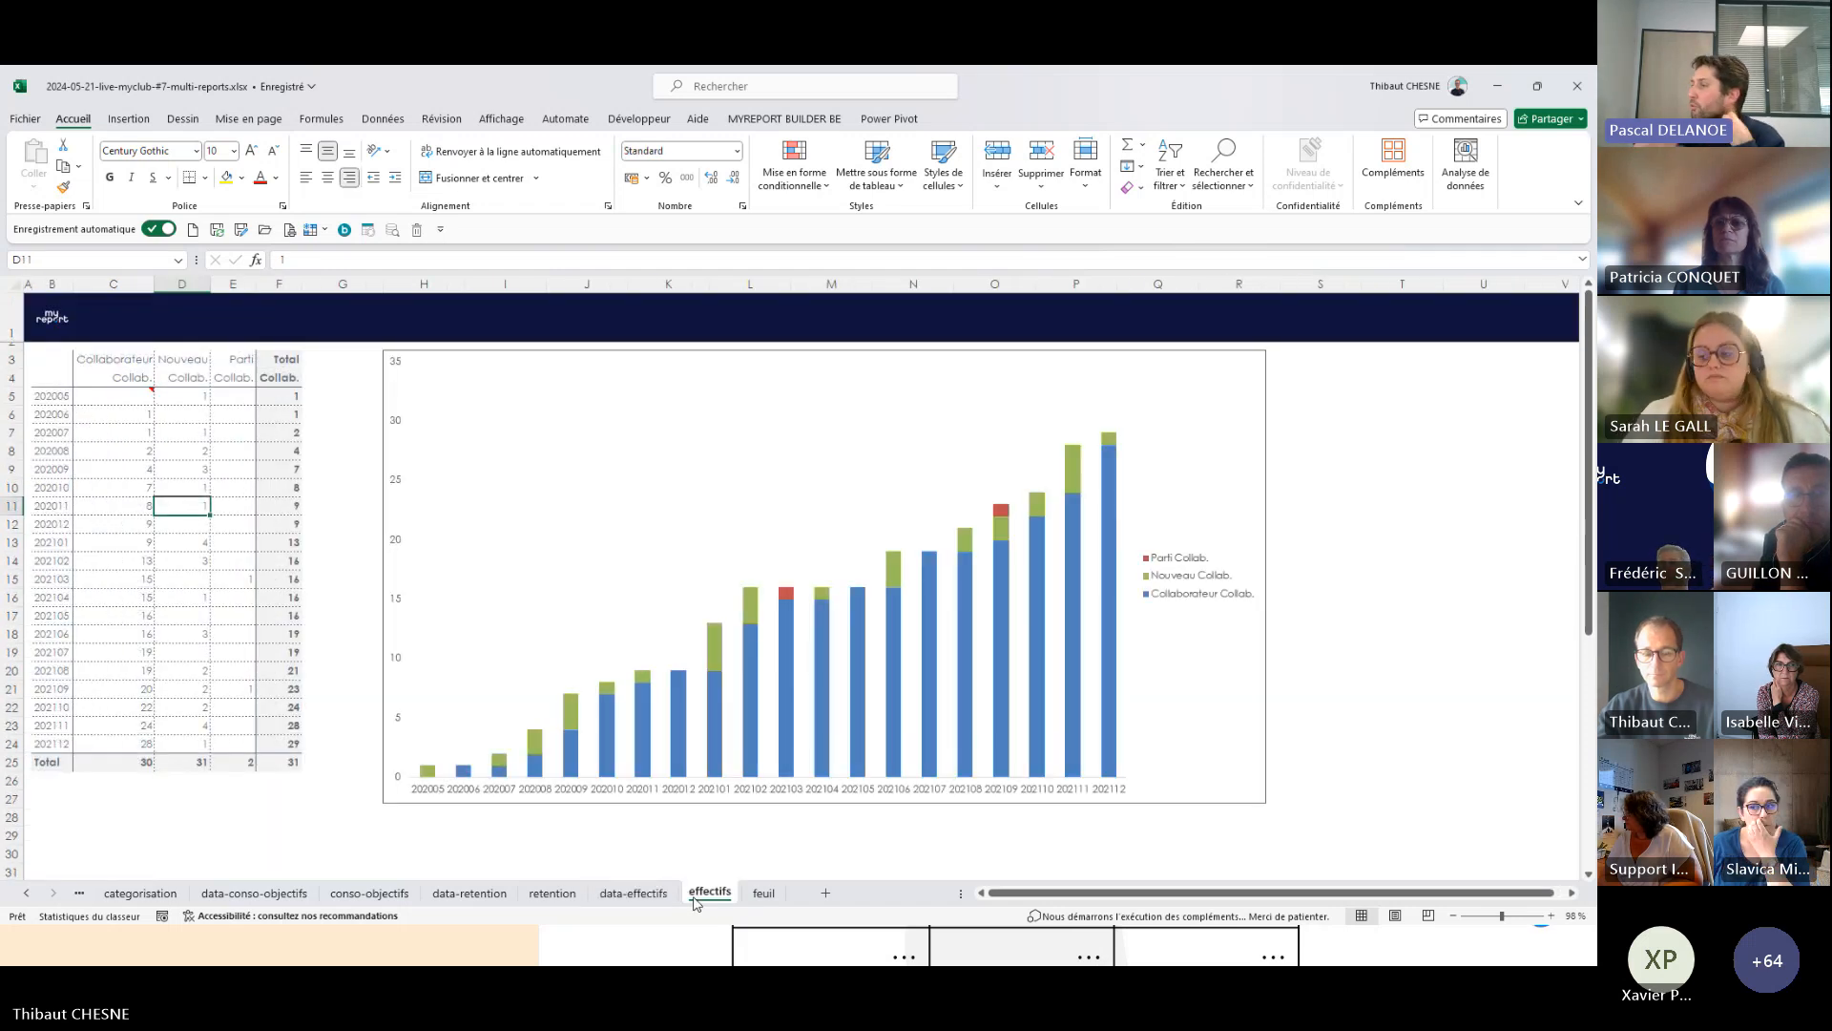
- Return to the retention sheet and examine the Date 1 and Date 2 parameter cells C3:C4
{"action": "left_click", "coordinate": [555, 894]}
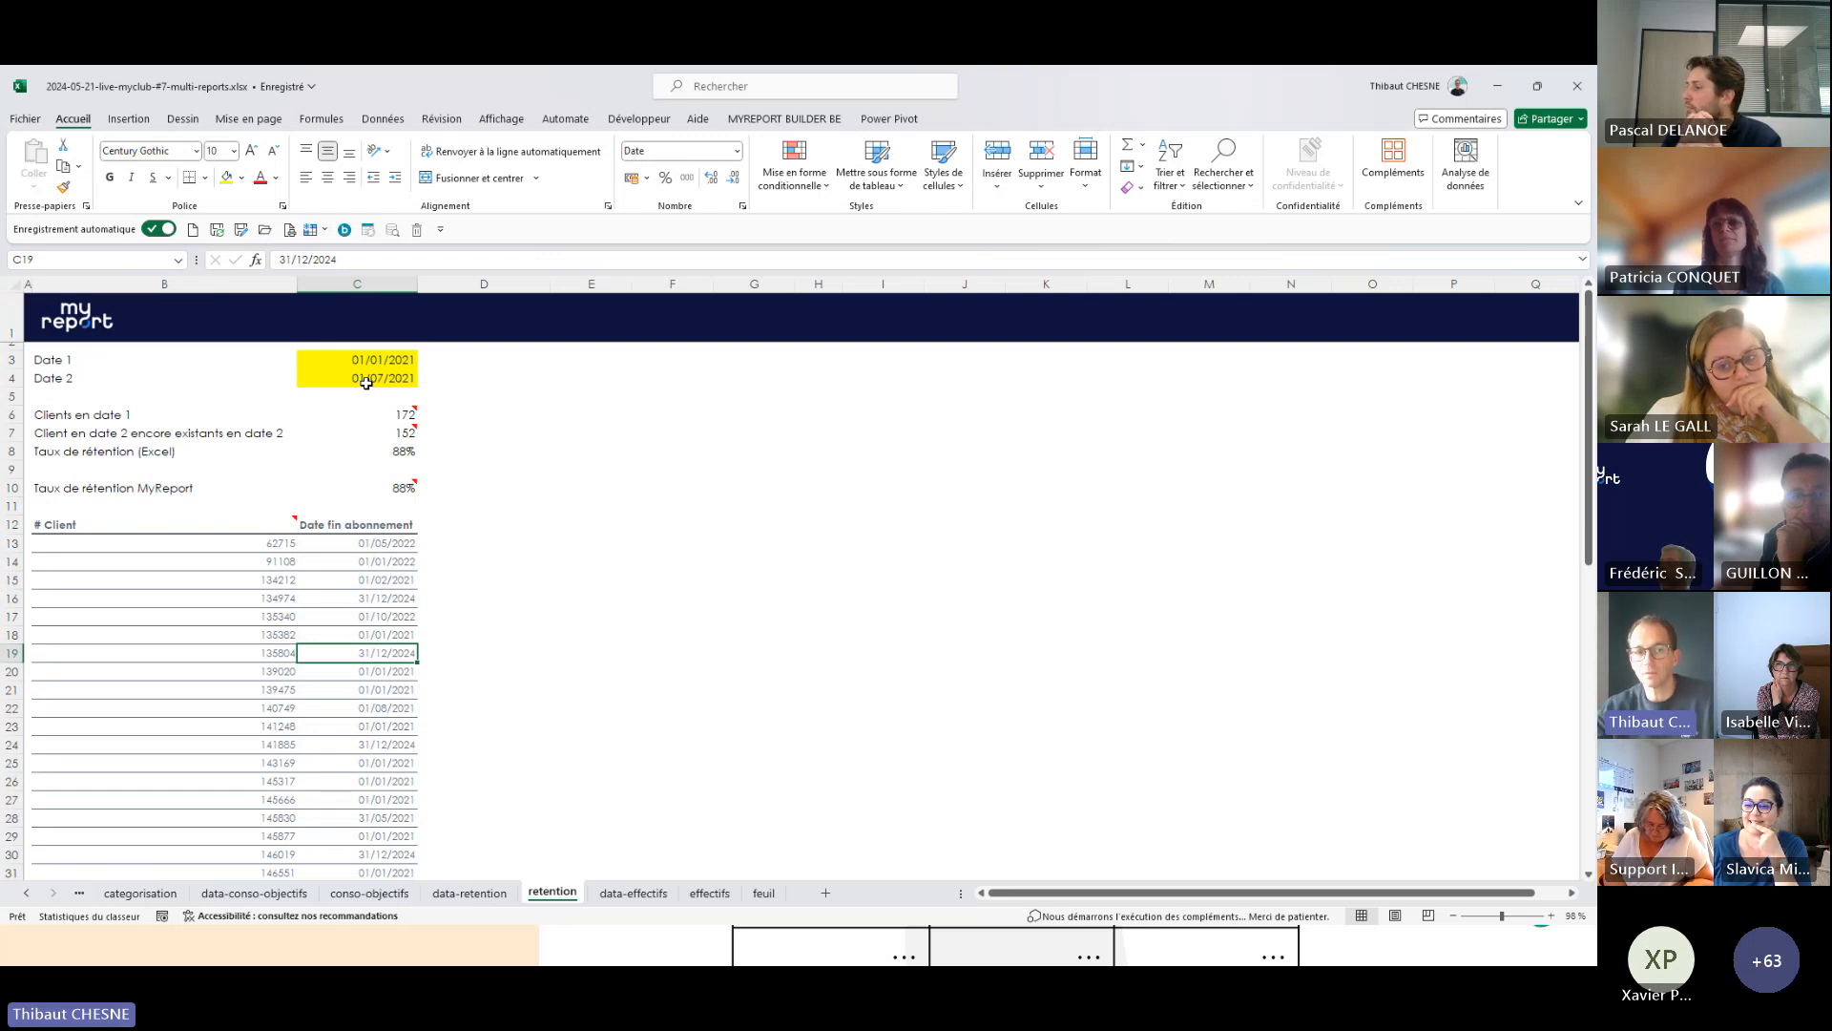
{"action": "left_click_drag", "start_coordinate": [369, 363], "coordinate": [369, 376]}
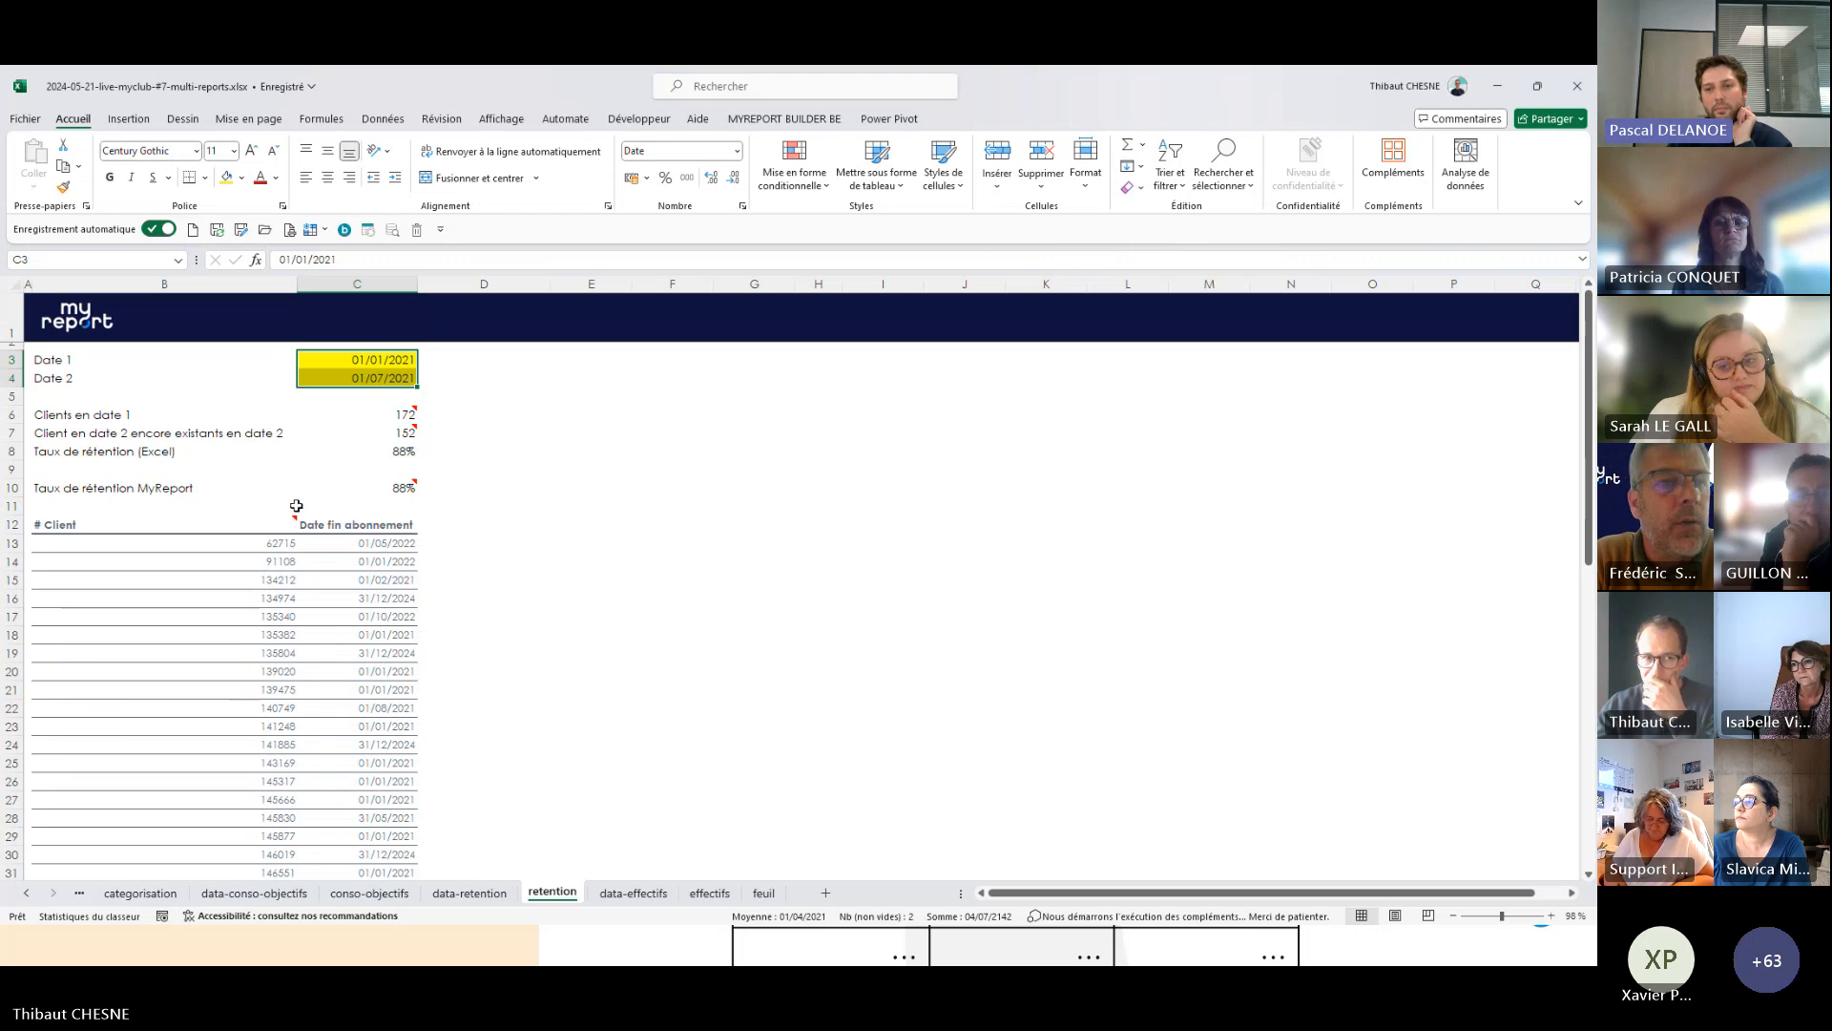
{"action": "left_click", "coordinate": [579, 579]}
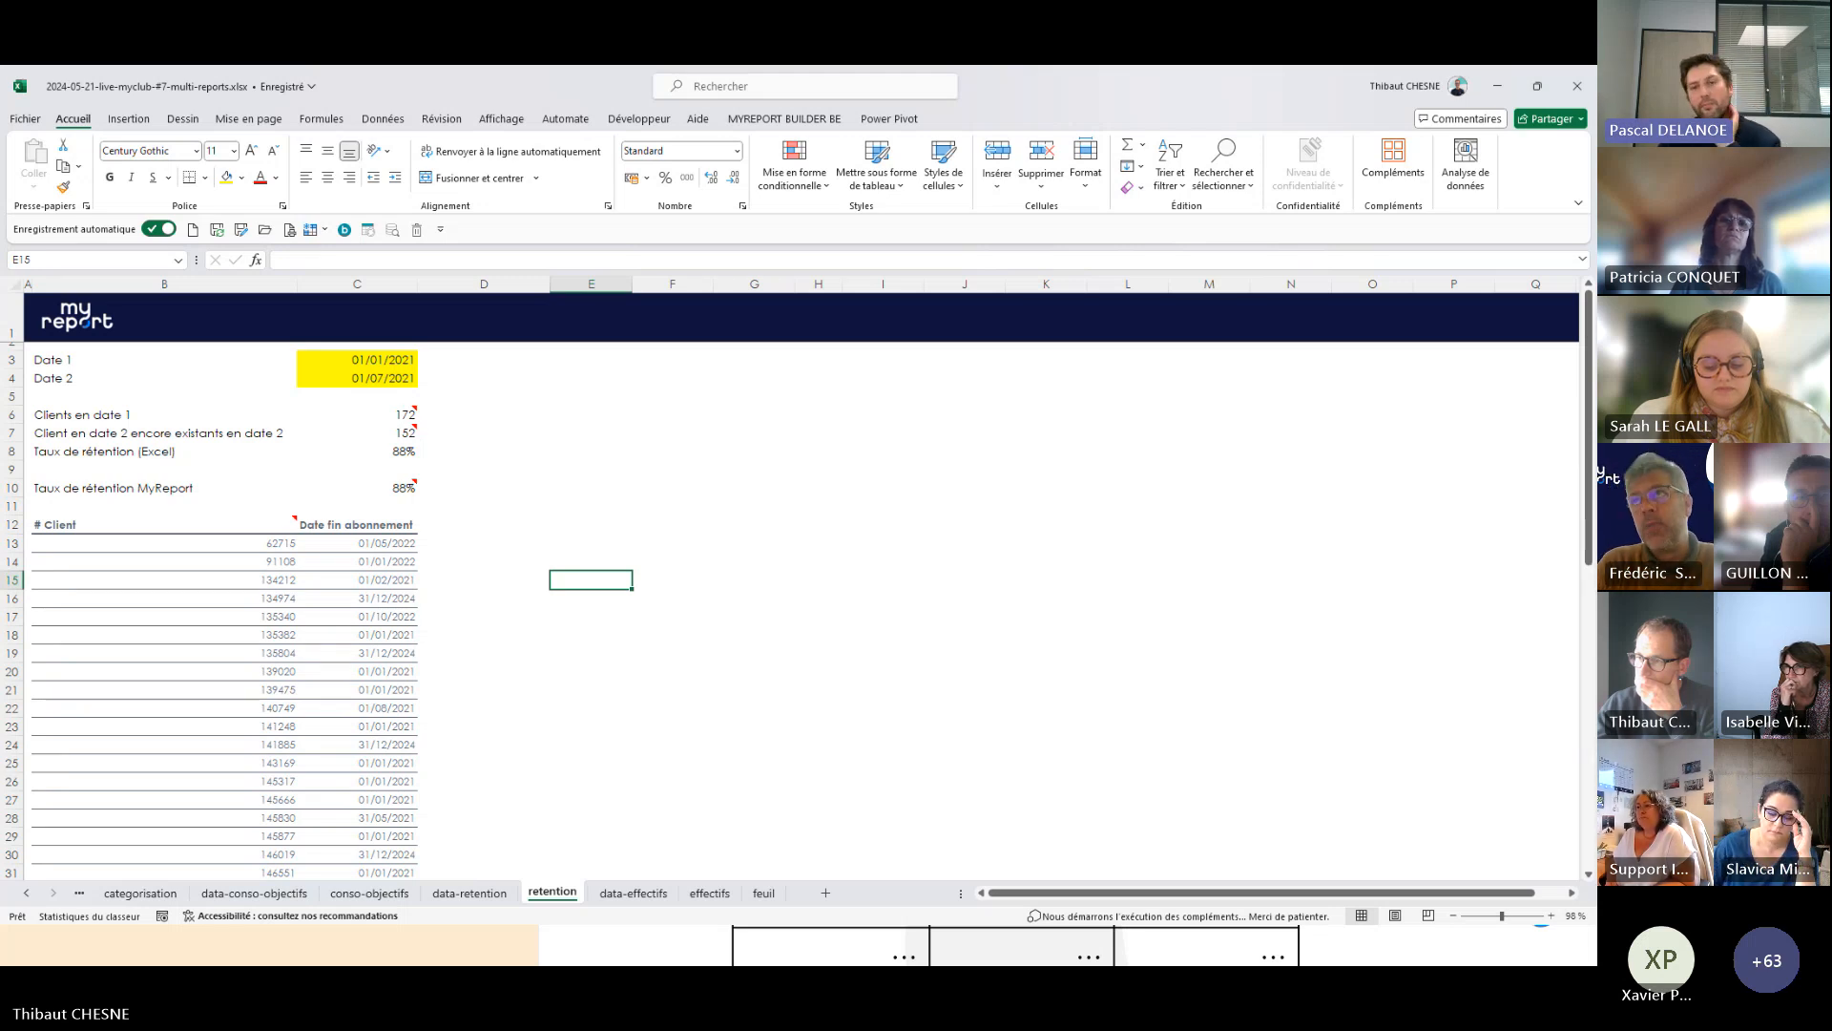
- Switch to the slides and back to Excel, then view the data-reel-budget and reel-budget sheets
{"action": "key", "text": "alt+Tab"}
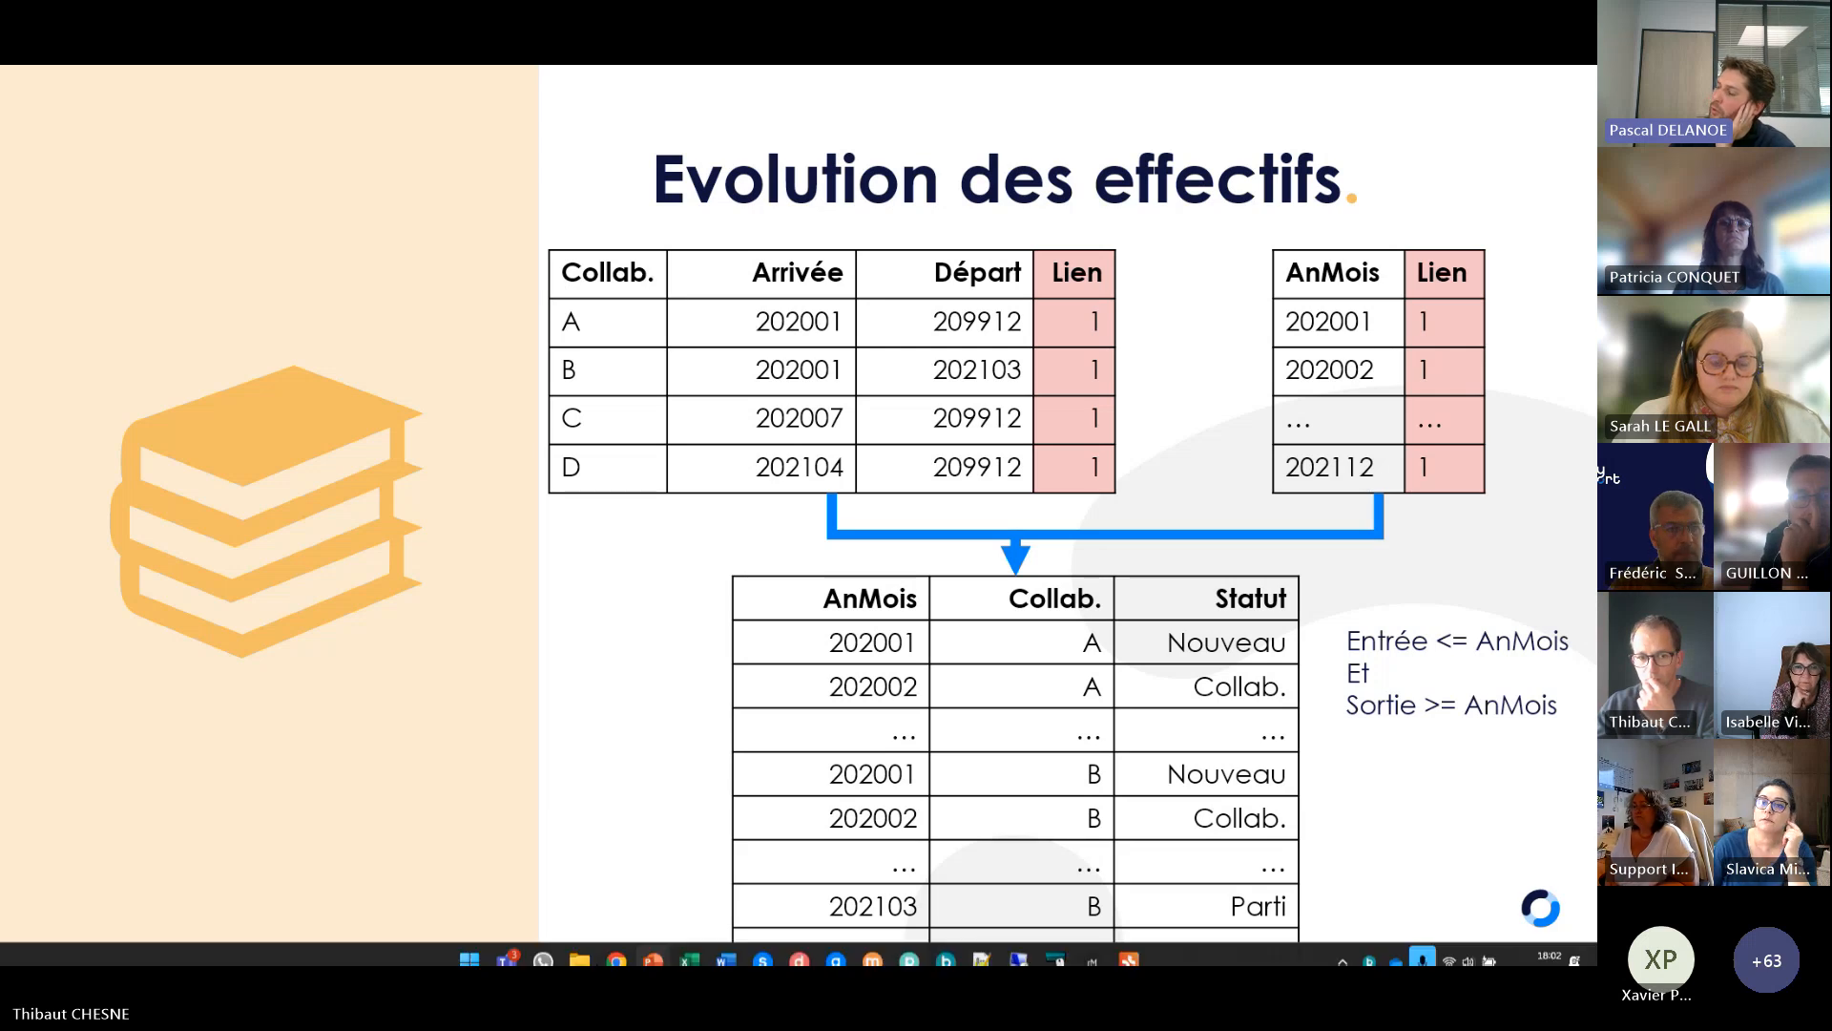
{"action": "left_click", "coordinate": [690, 947]}
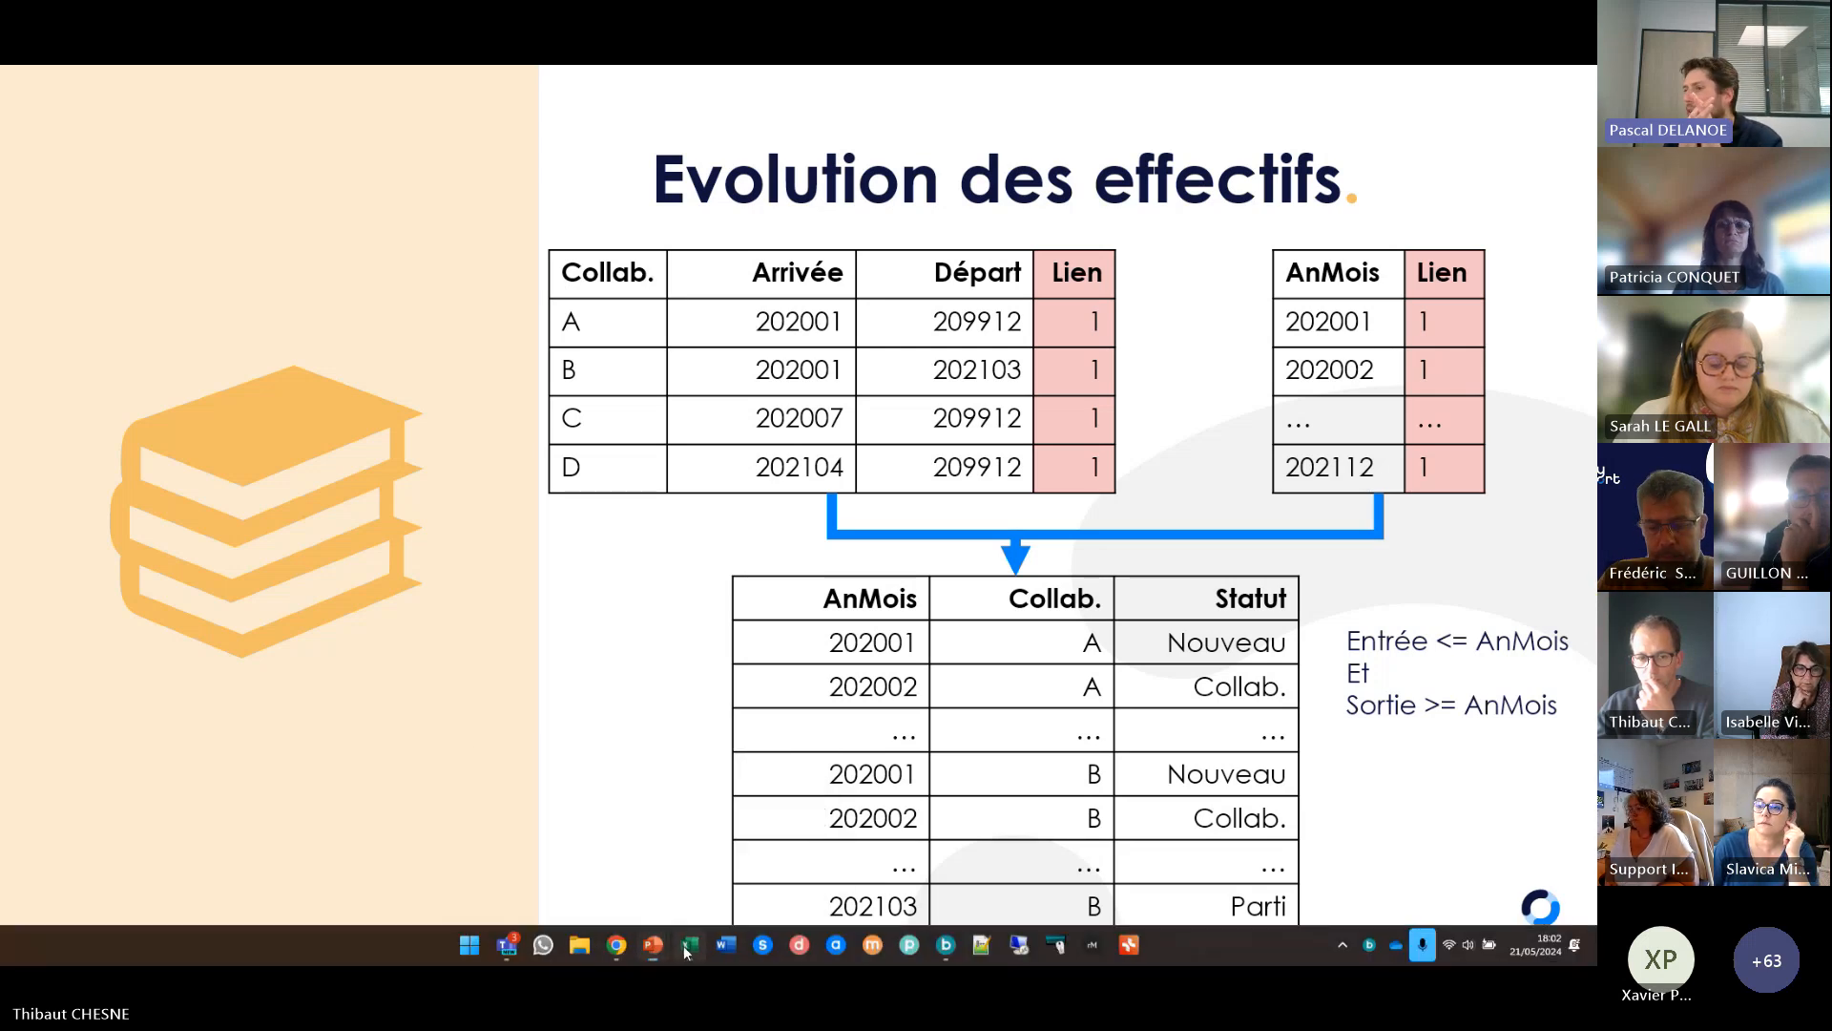
{"action": "right_click", "coordinate": [83, 894]}
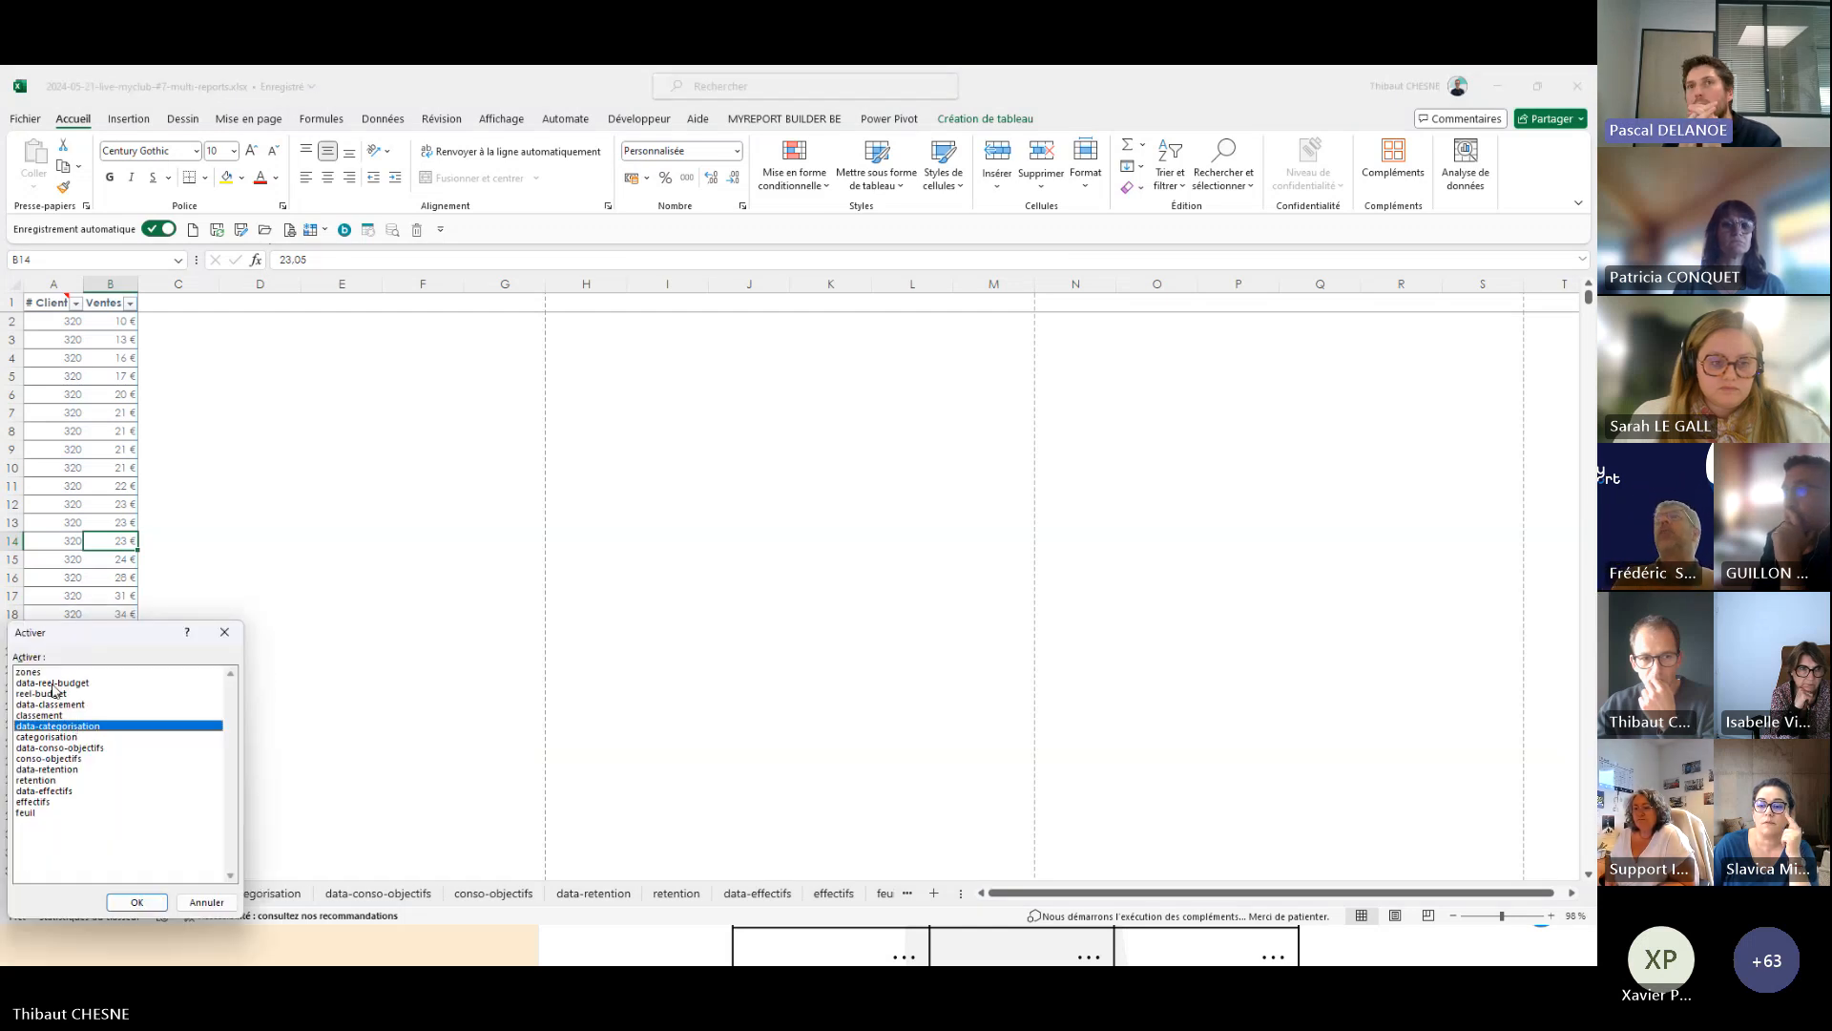
{"action": "left_click", "coordinate": [53, 683]}
{"action": "left_click", "coordinate": [136, 902]}
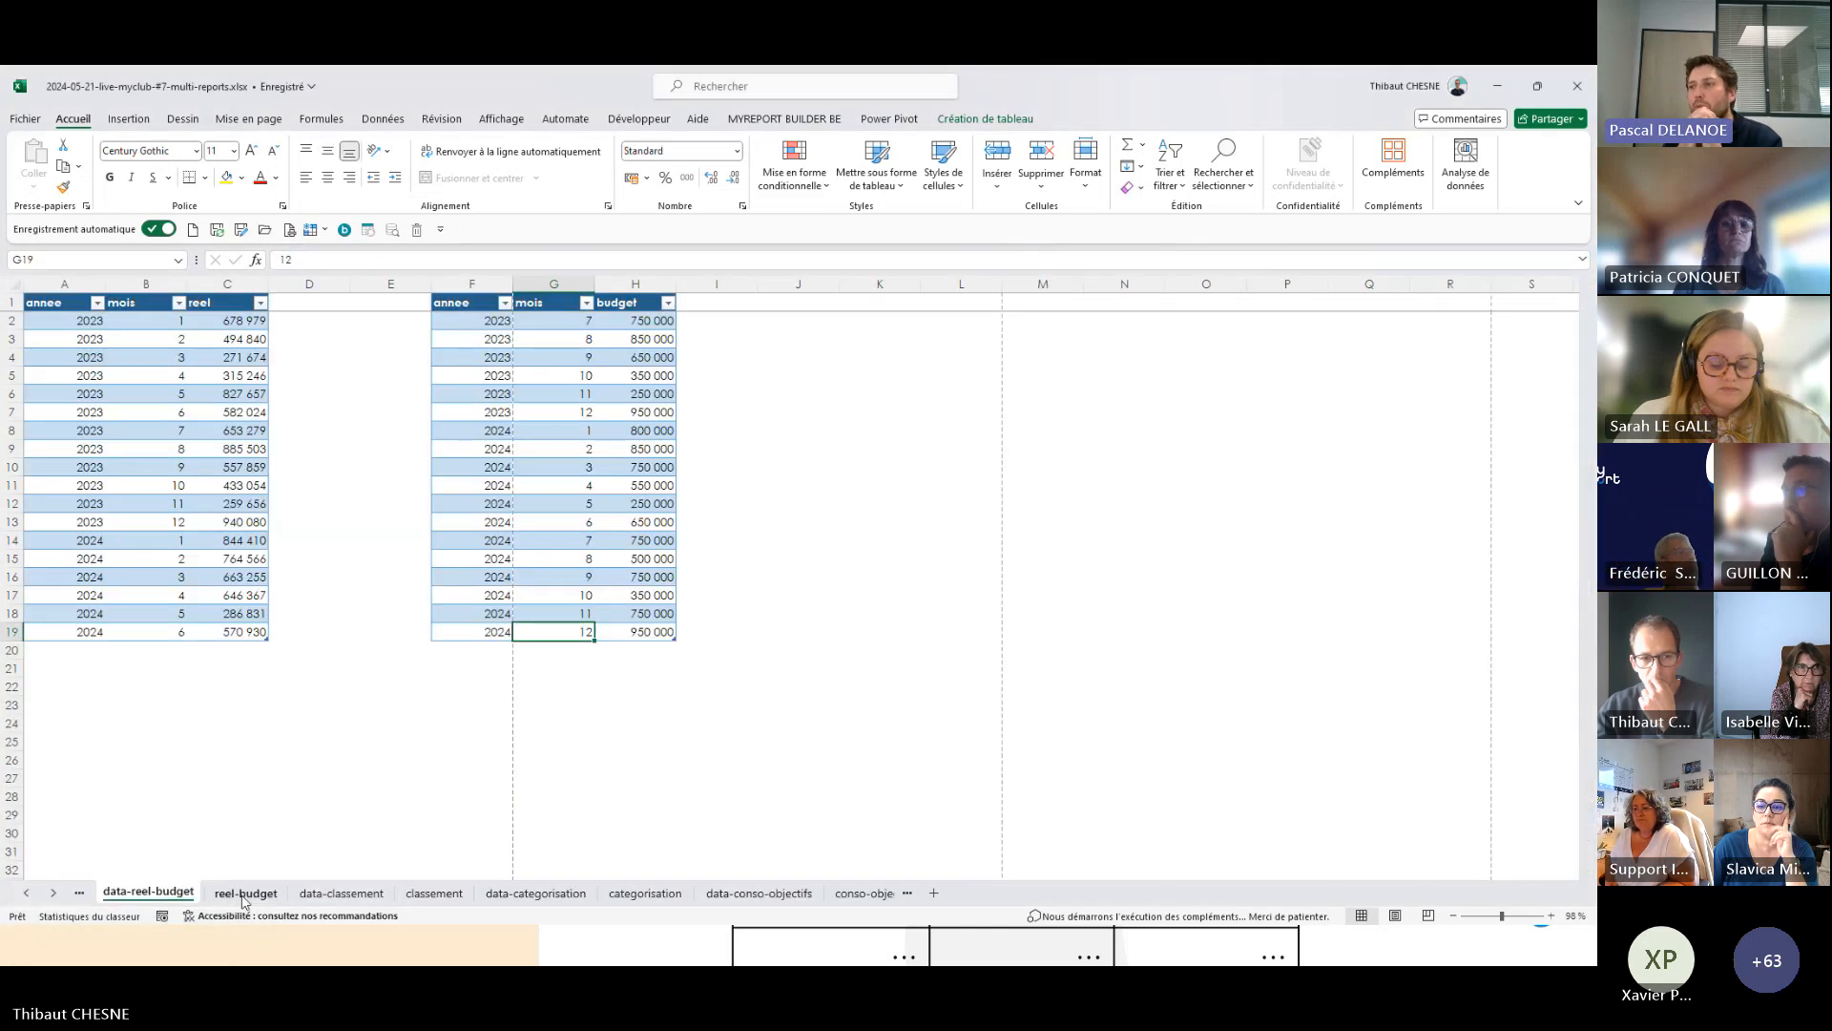
{"action": "left_click", "coordinate": [245, 895]}
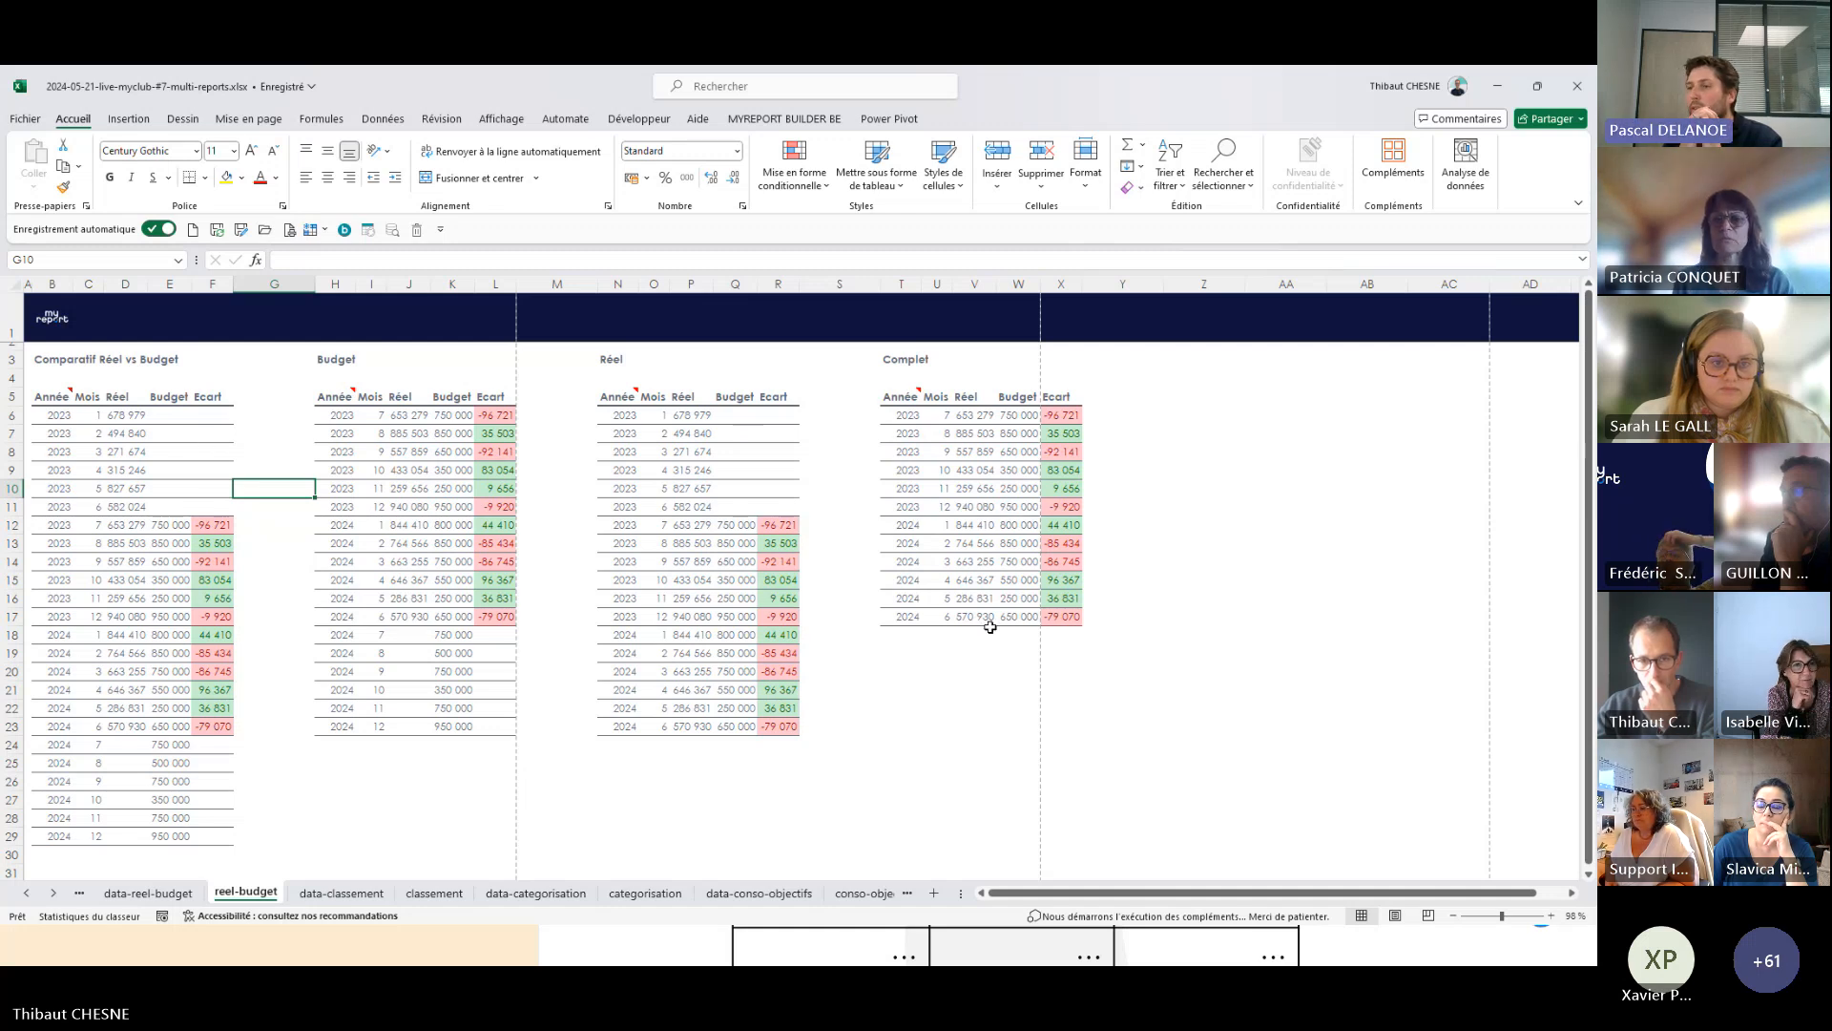
{"action": "left_click", "coordinate": [973, 707]}
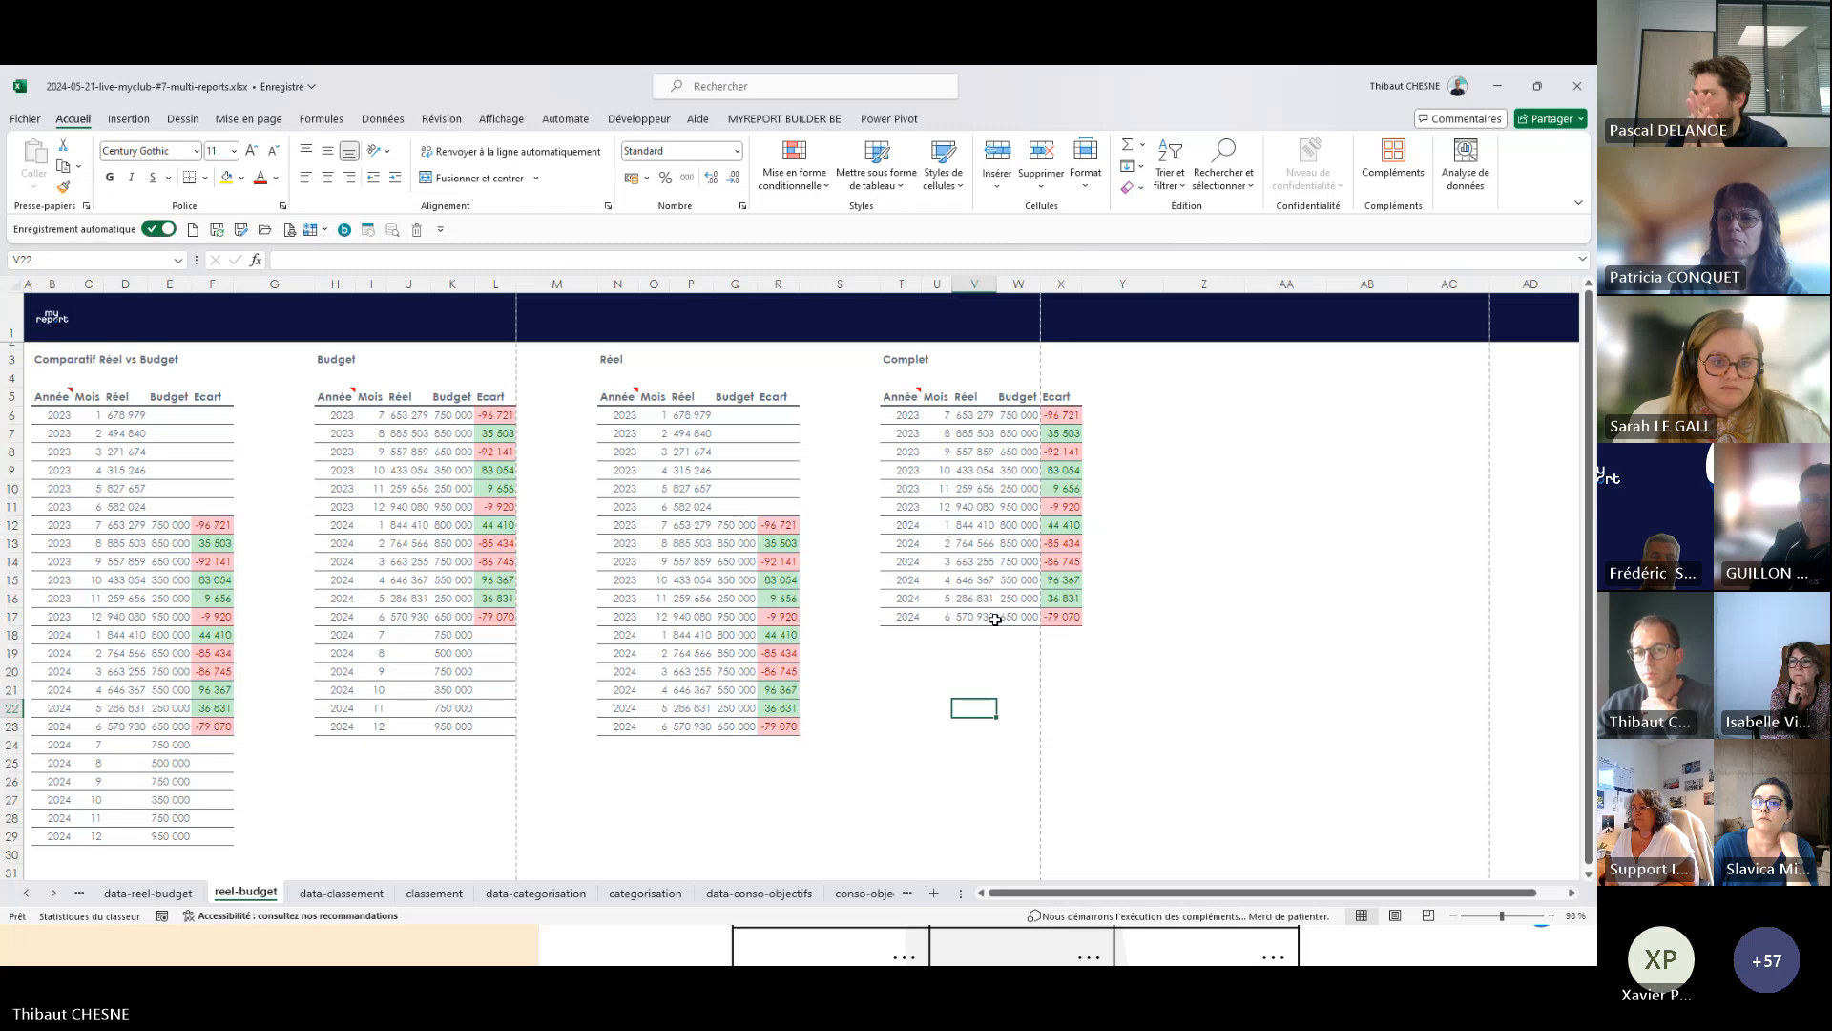
{"action": "left_click", "coordinate": [842, 638]}
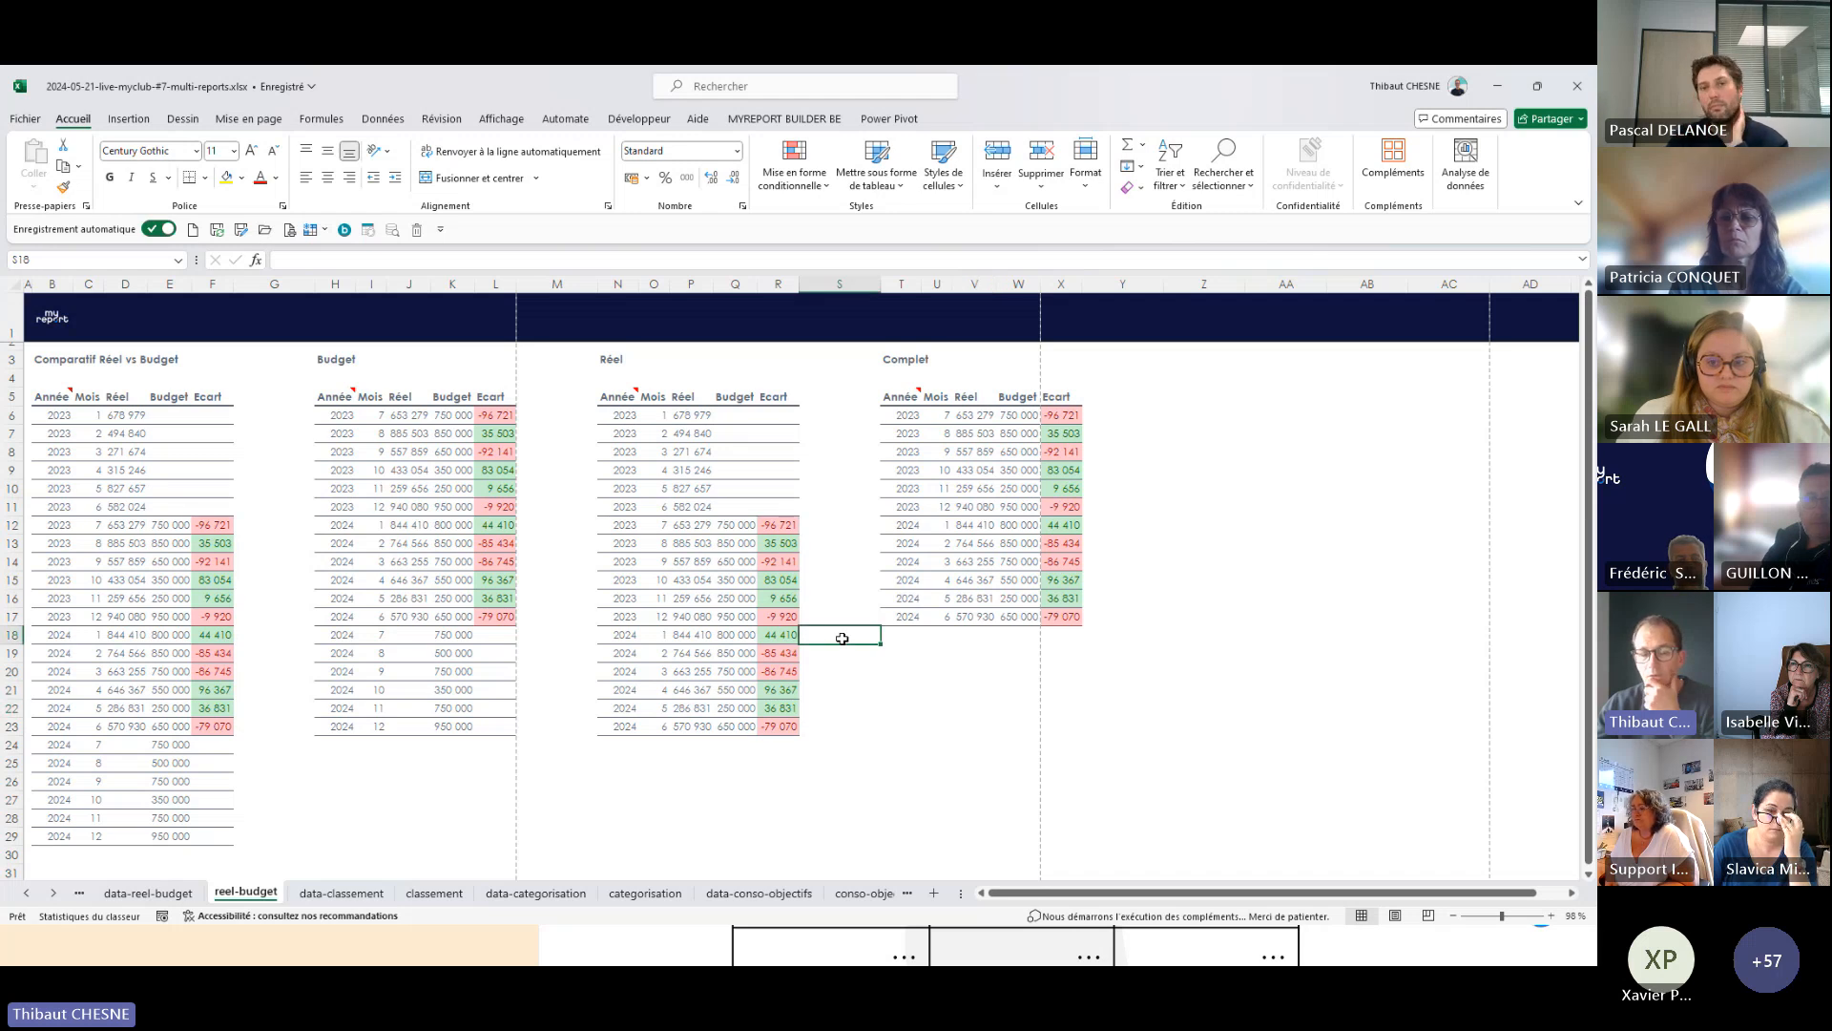
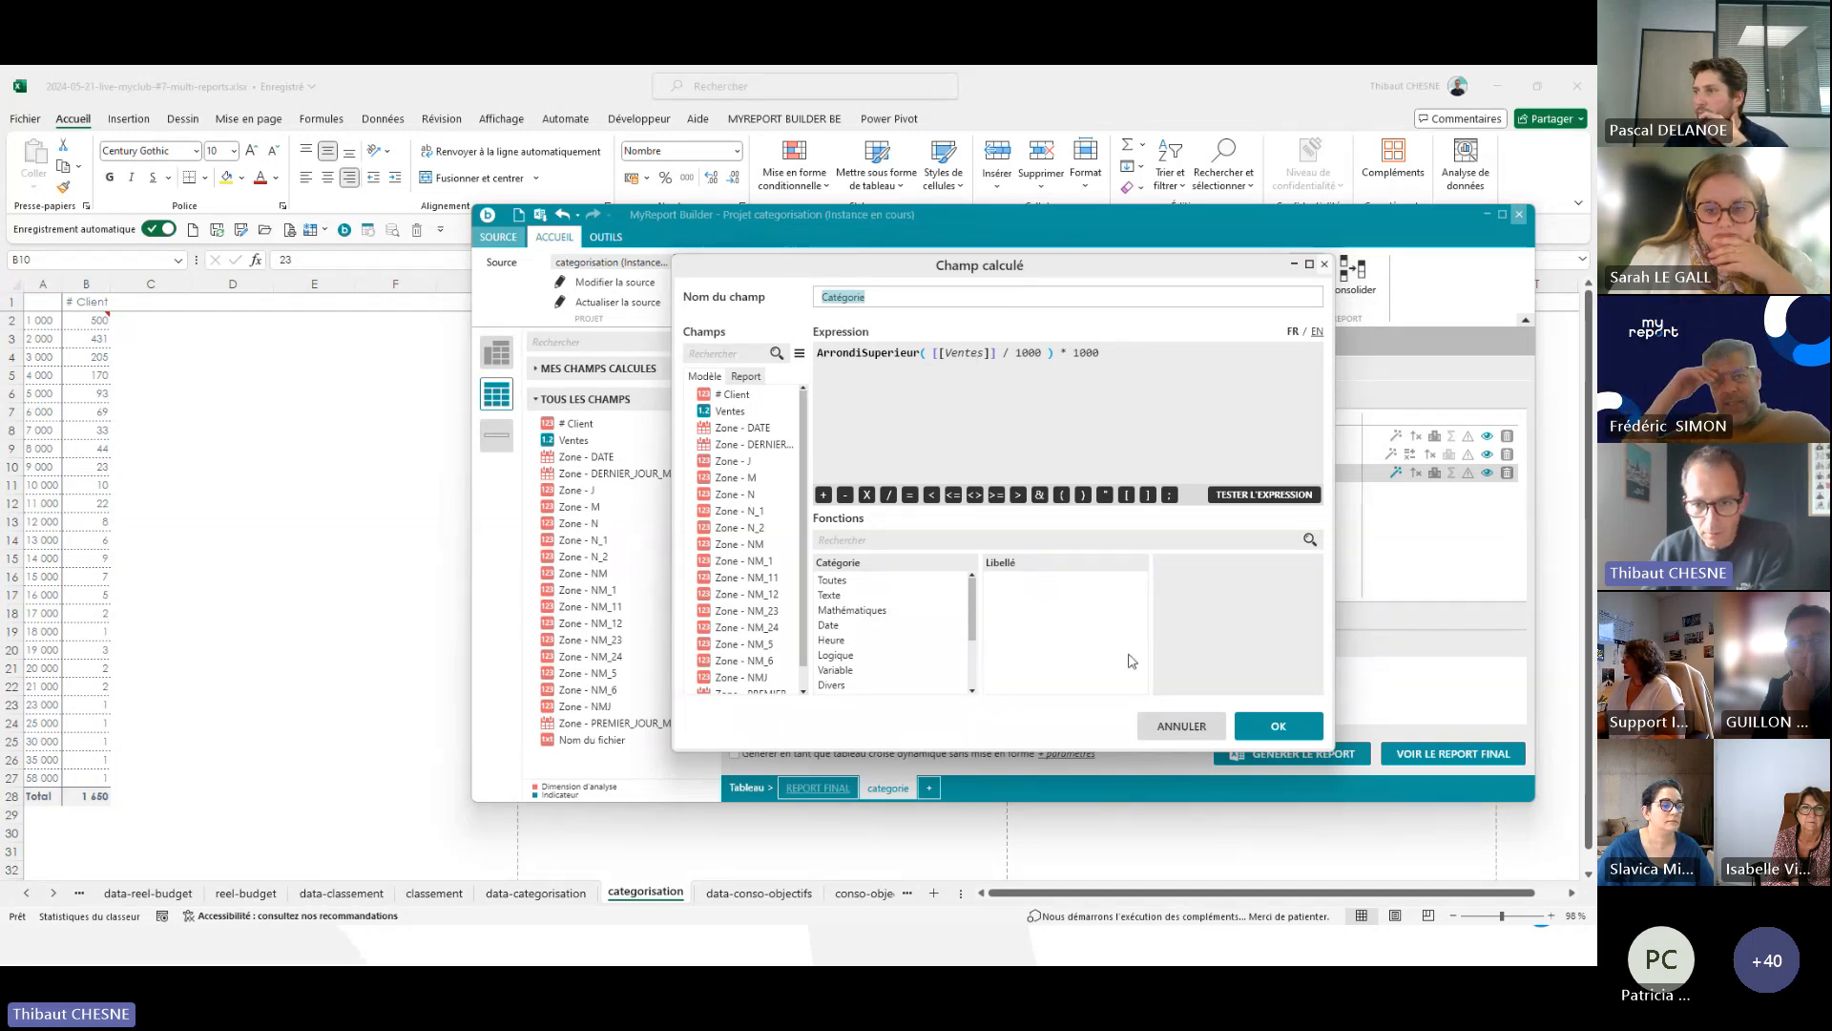
- Leave the Catégorie field's expression without changes and start a calculated field named Categorie2 using the SiSuccessif function
{"action": "left_click", "coordinate": [1166, 730]}
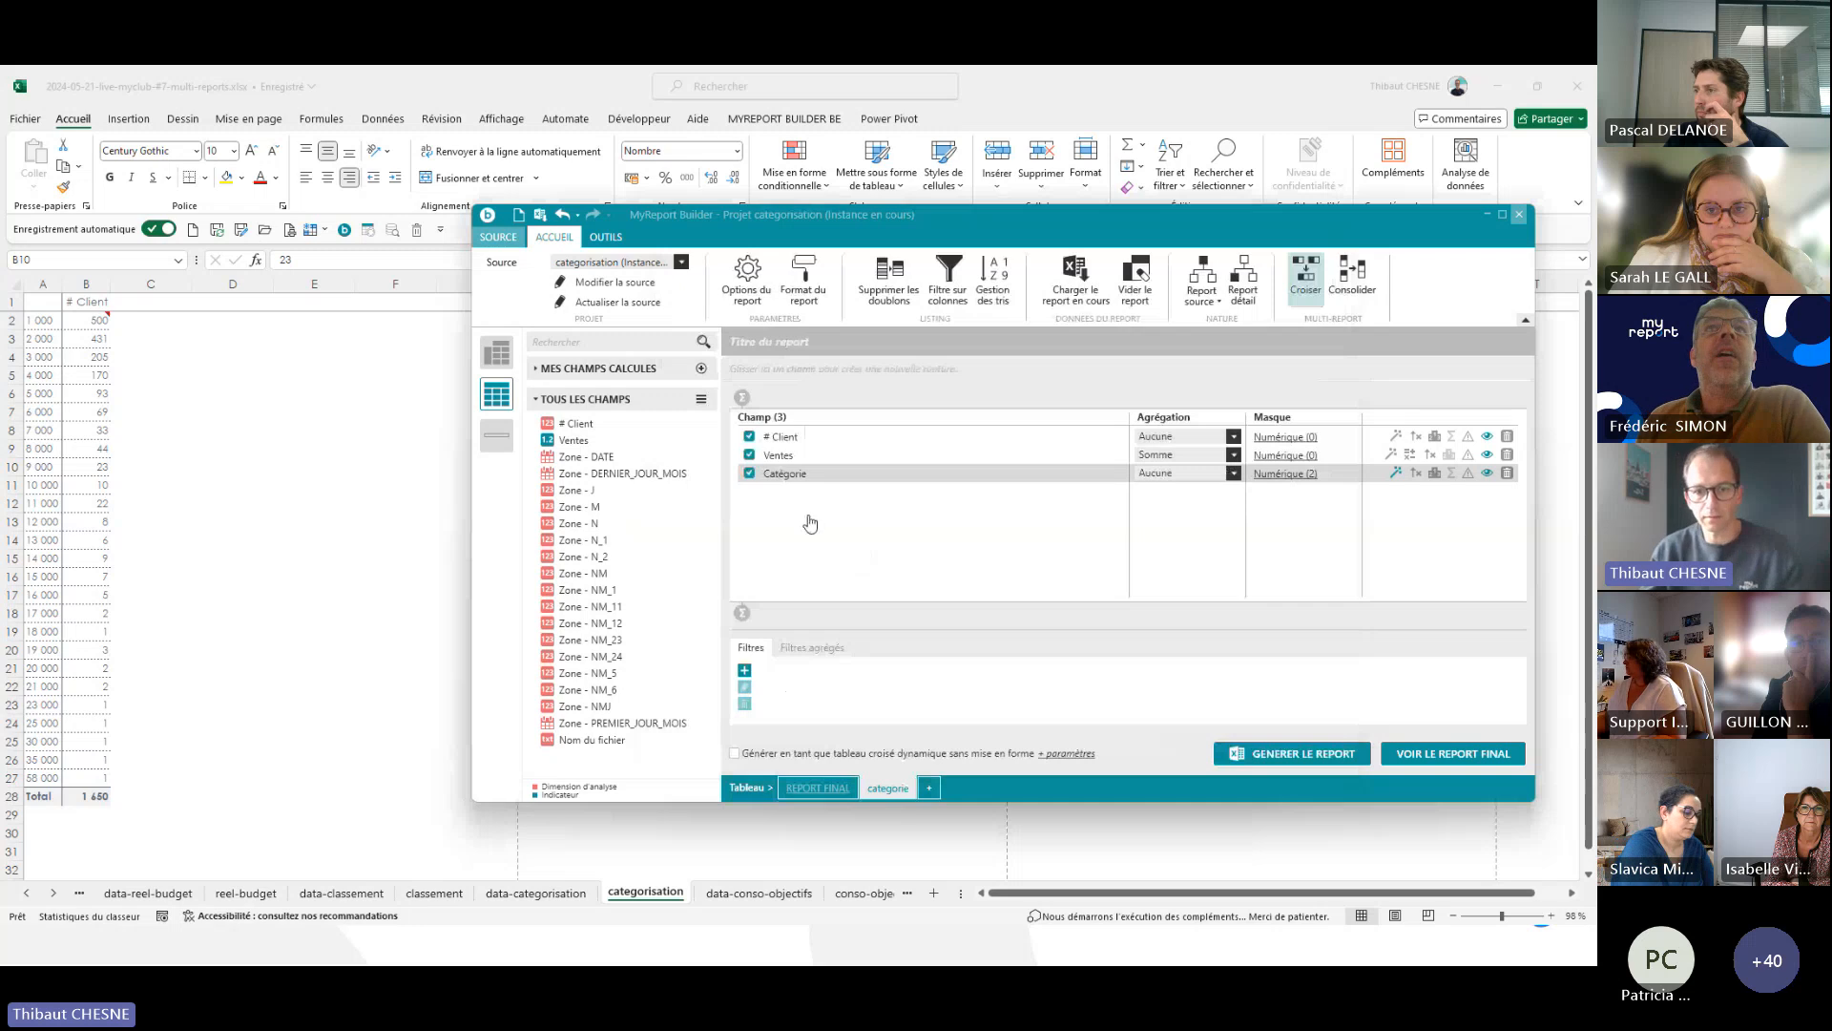
{"action": "right_click", "coordinate": [808, 518]}
{"action": "left_click", "coordinate": [638, 751]}
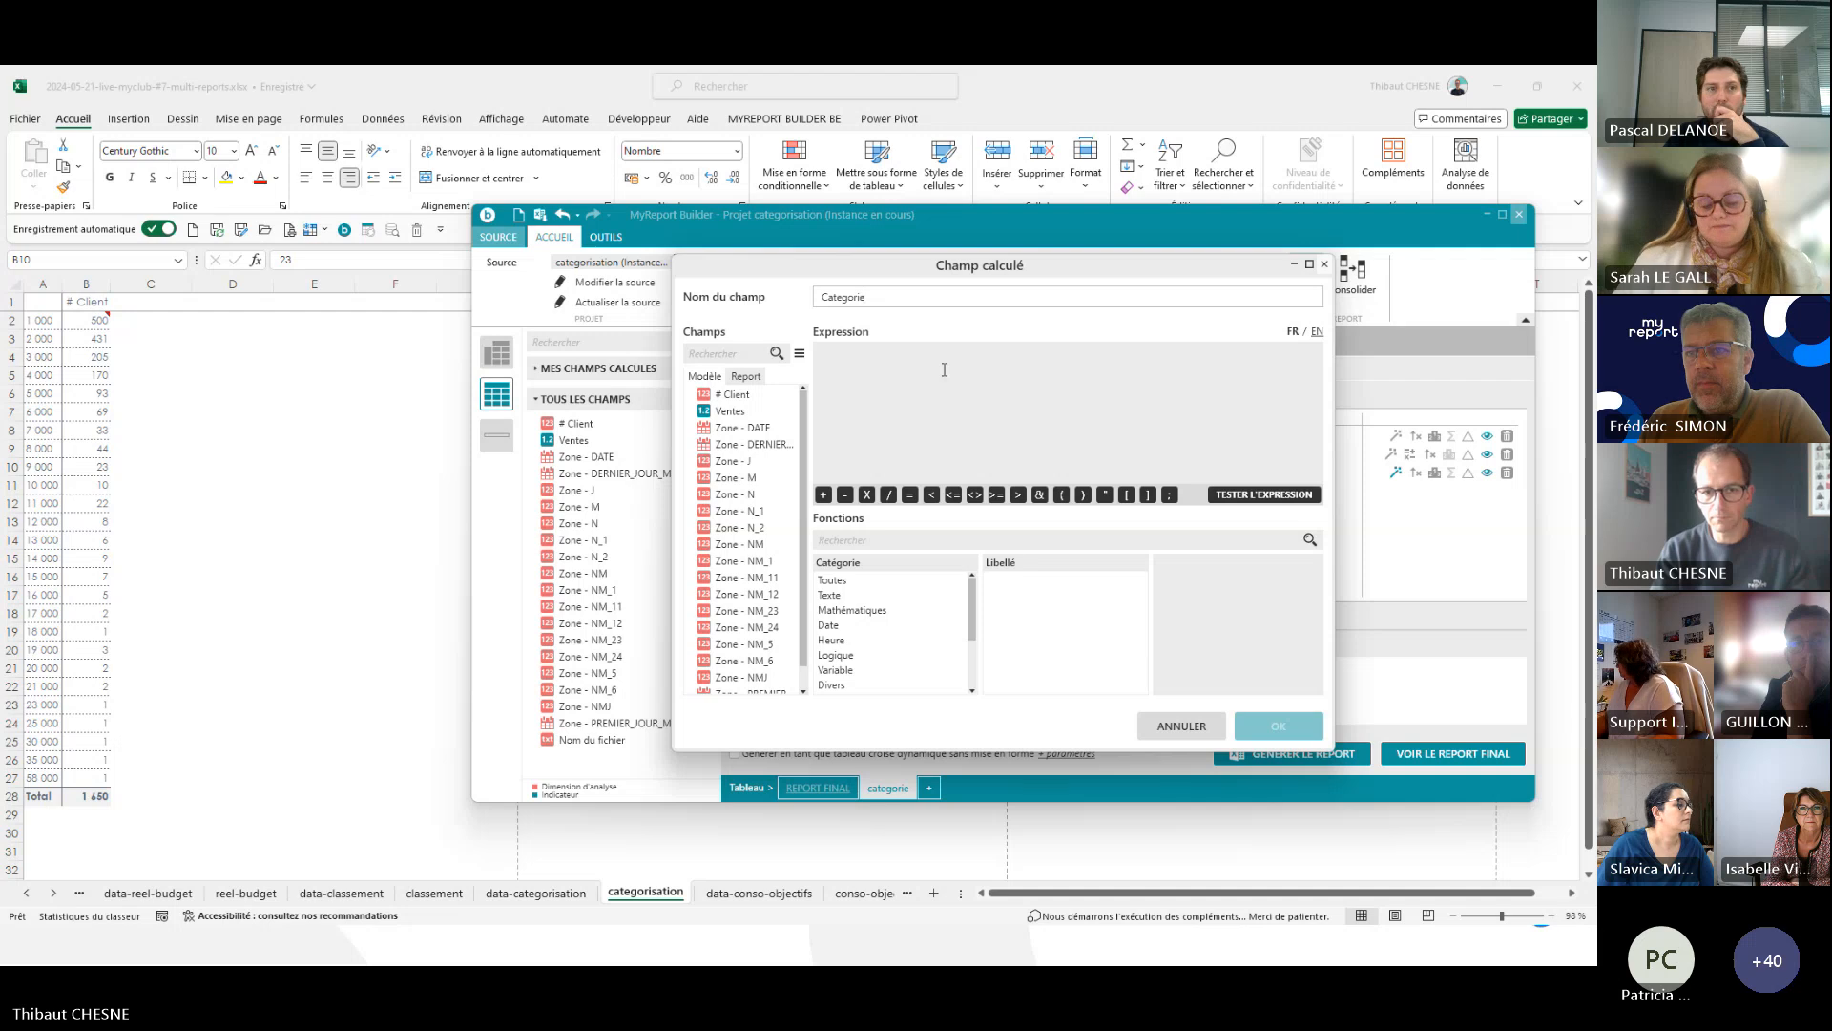
{"action": "type", "text": "S"}
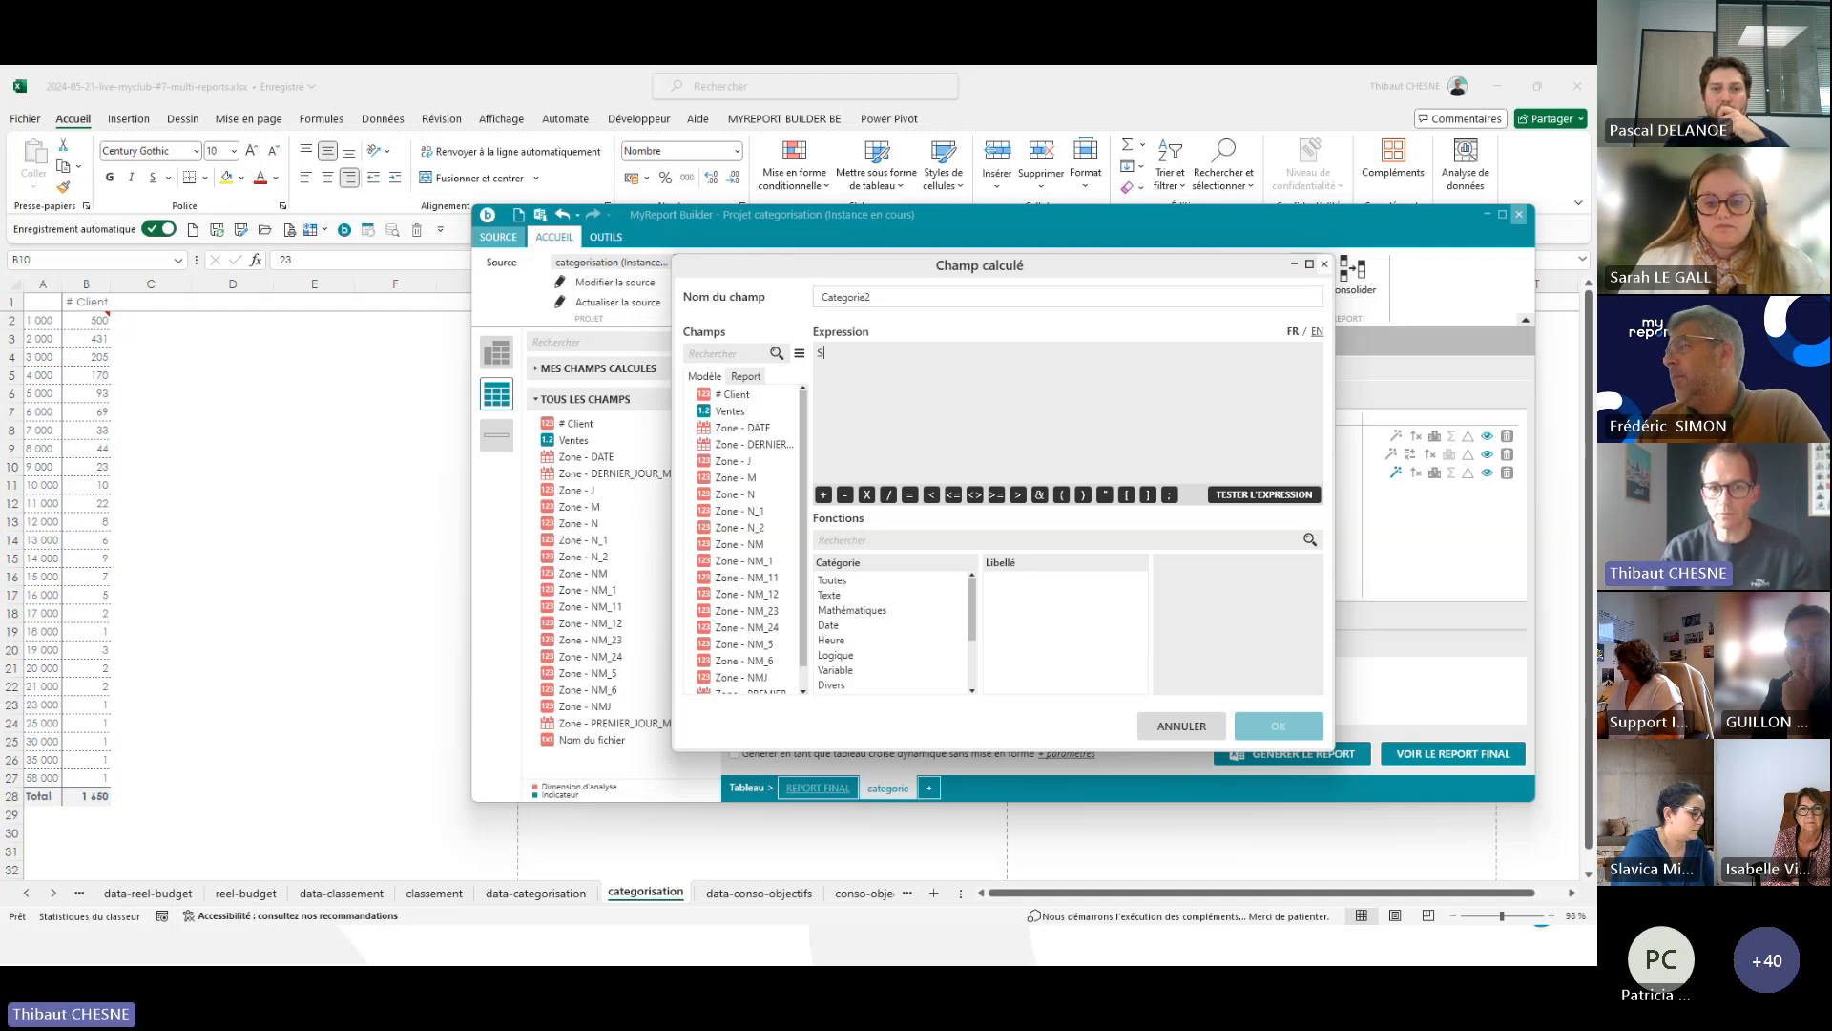
{"action": "type", "text": "is"}
{"action": "left_click", "coordinate": [942, 376]}
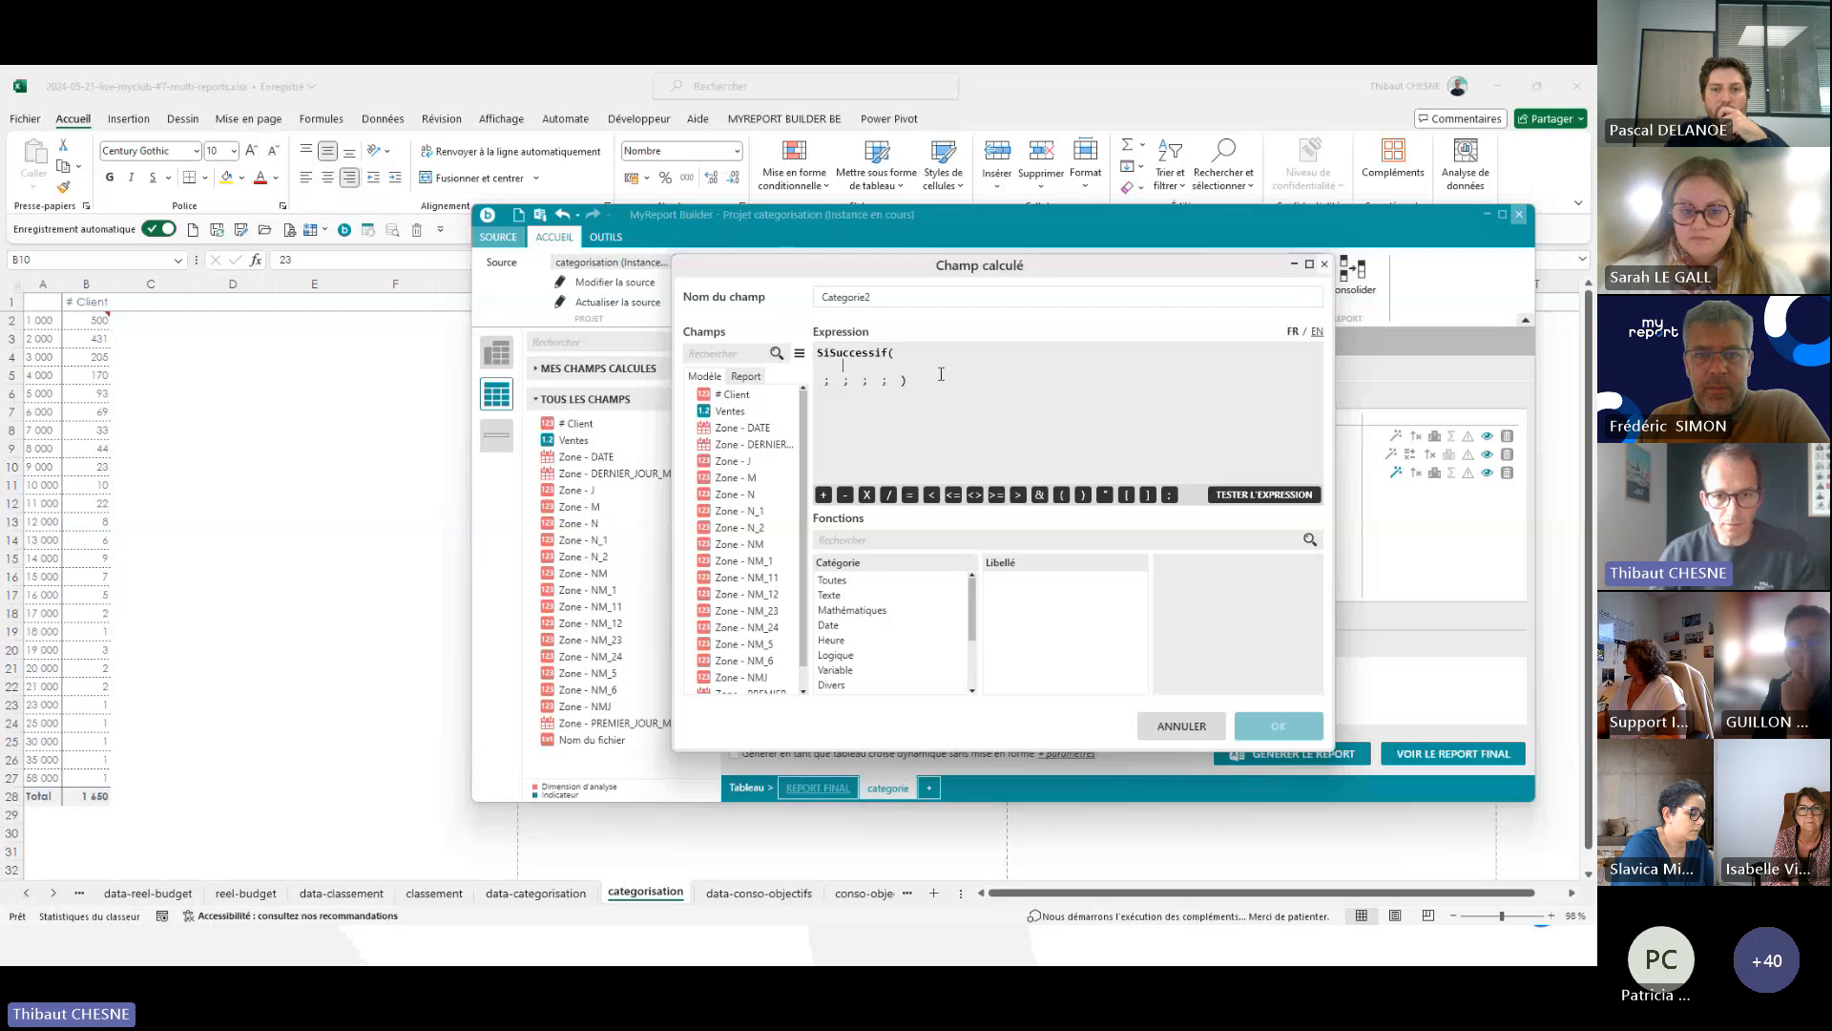
- Enter the first SiSuccessif test as the report listing's Ventes field < 1000
{"action": "left_click", "coordinate": [747, 376]}
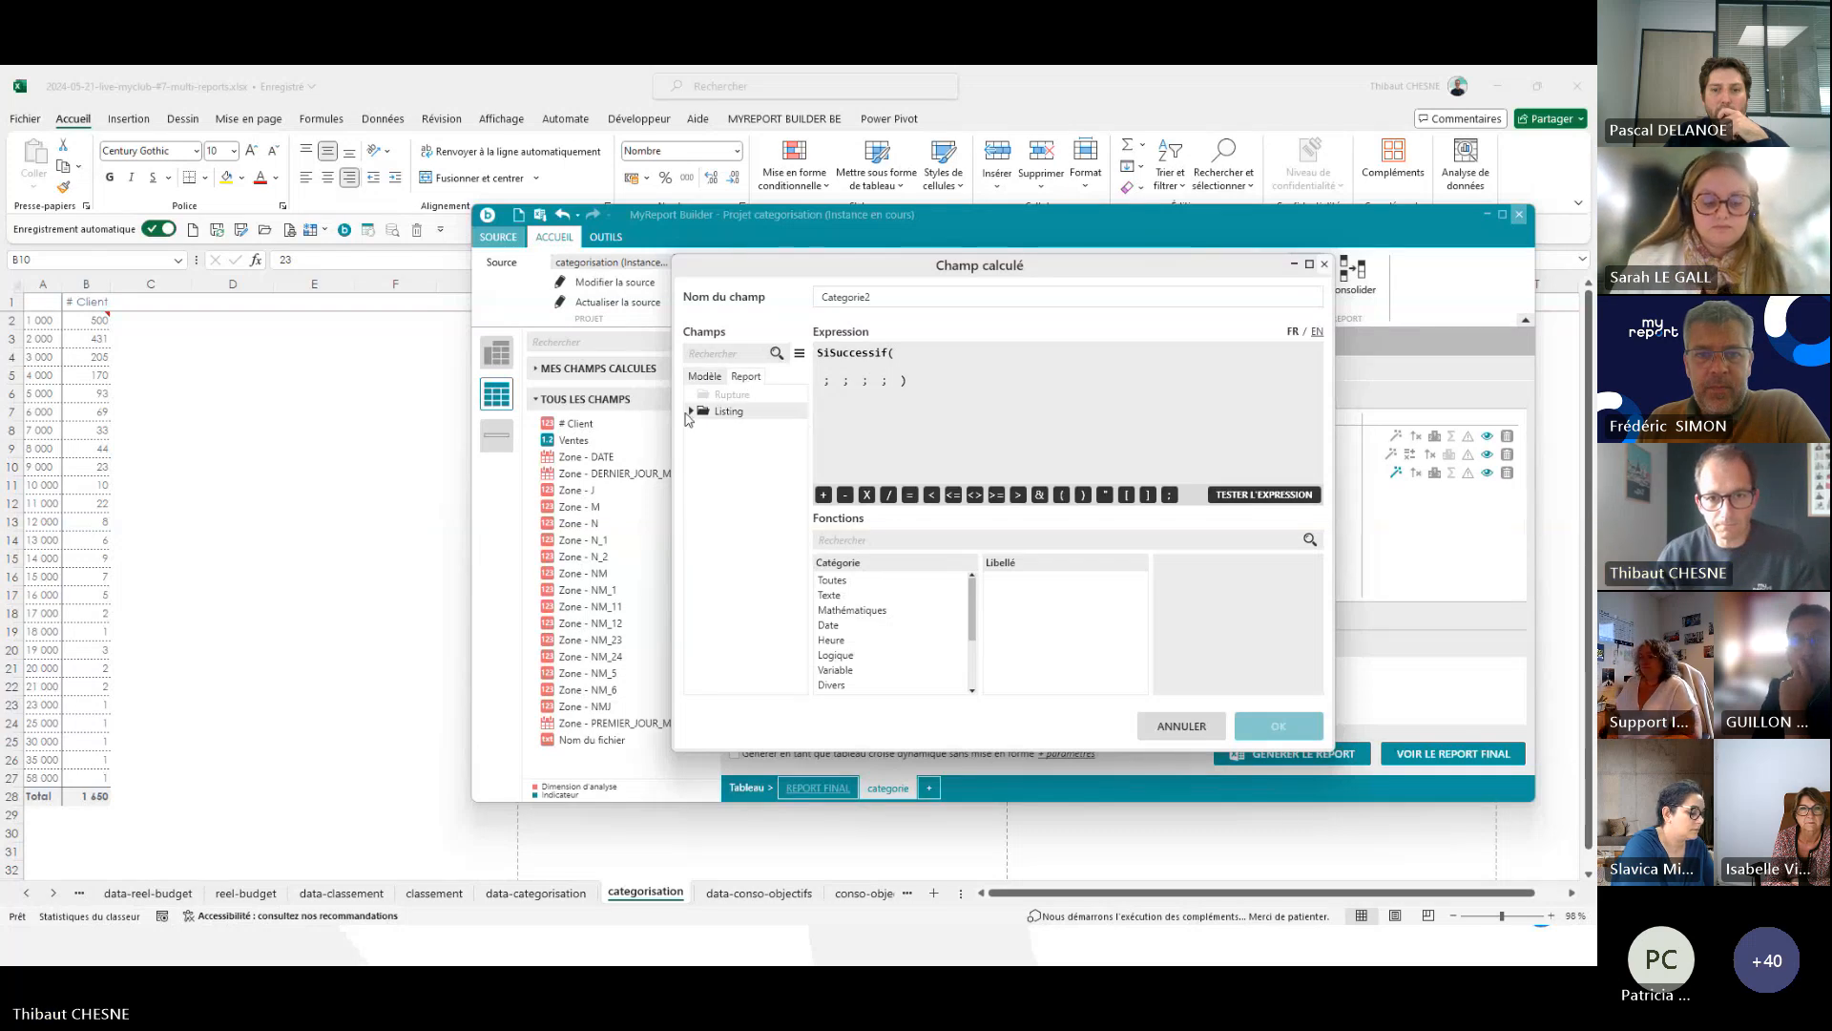
{"action": "left_click", "coordinate": [691, 411]}
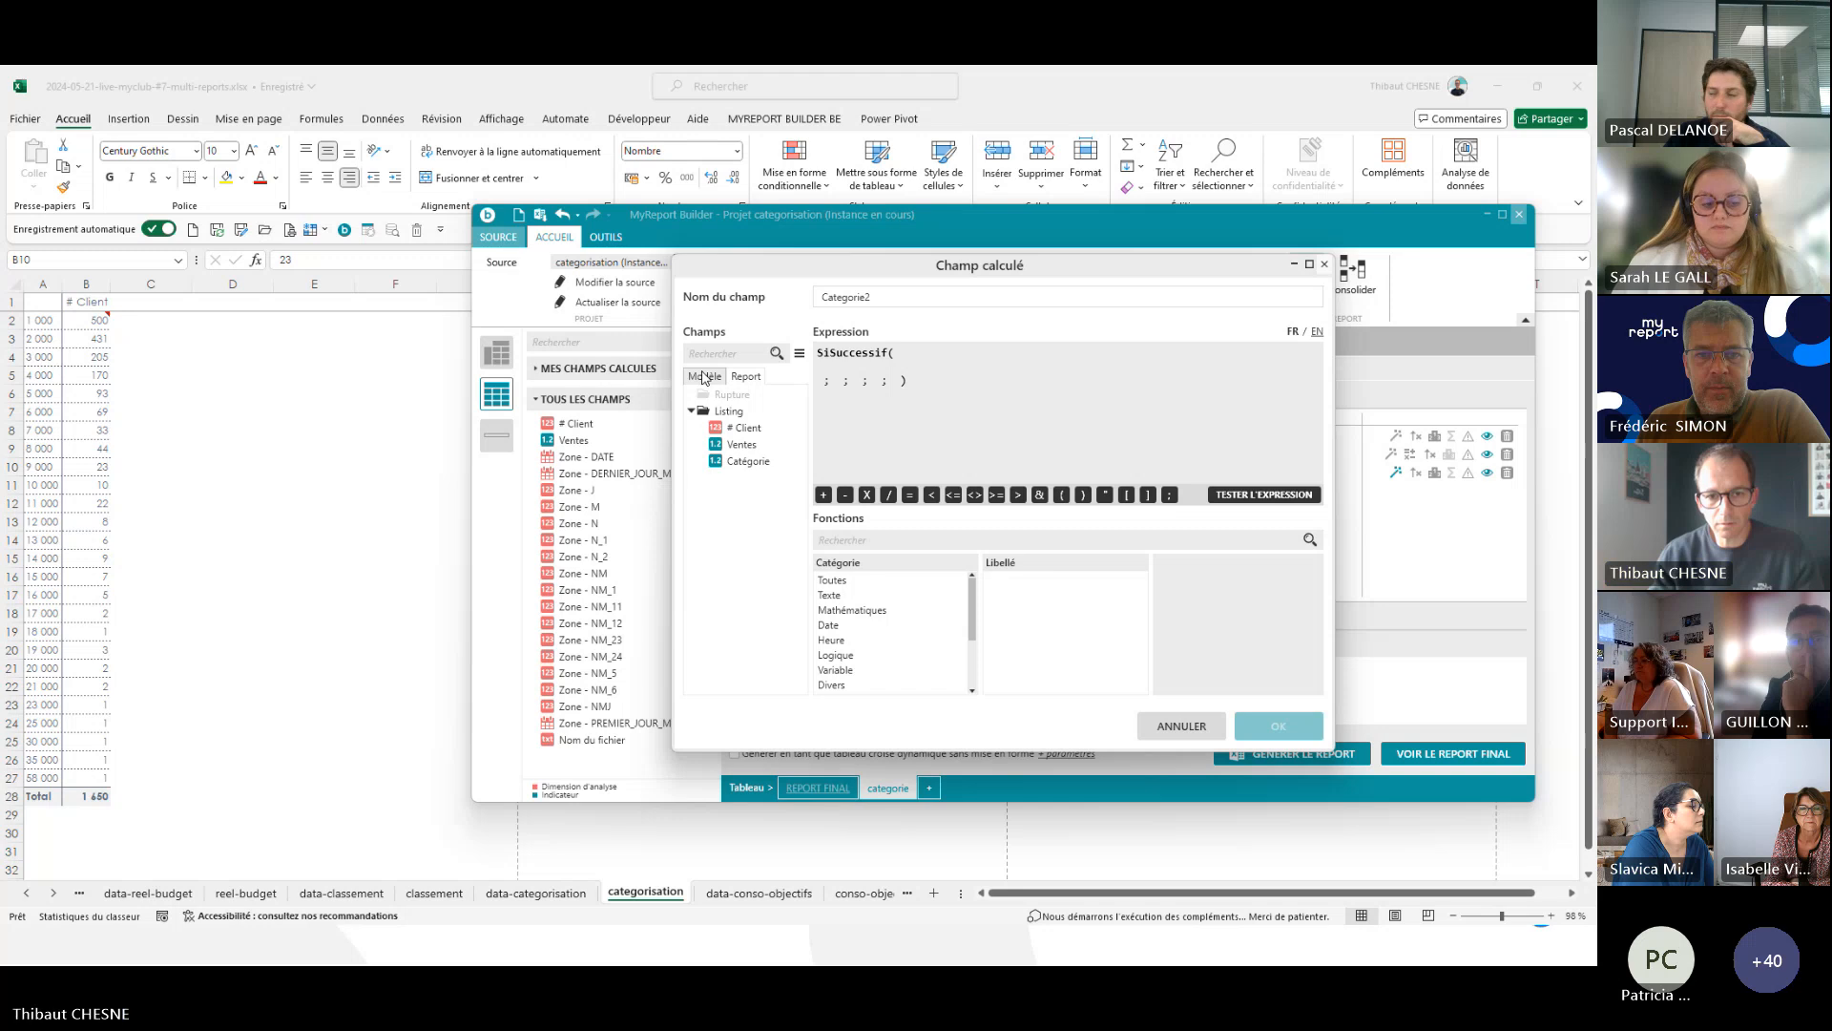
{"action": "left_click", "coordinate": [704, 377]}
{"action": "left_click", "coordinate": [745, 376]}
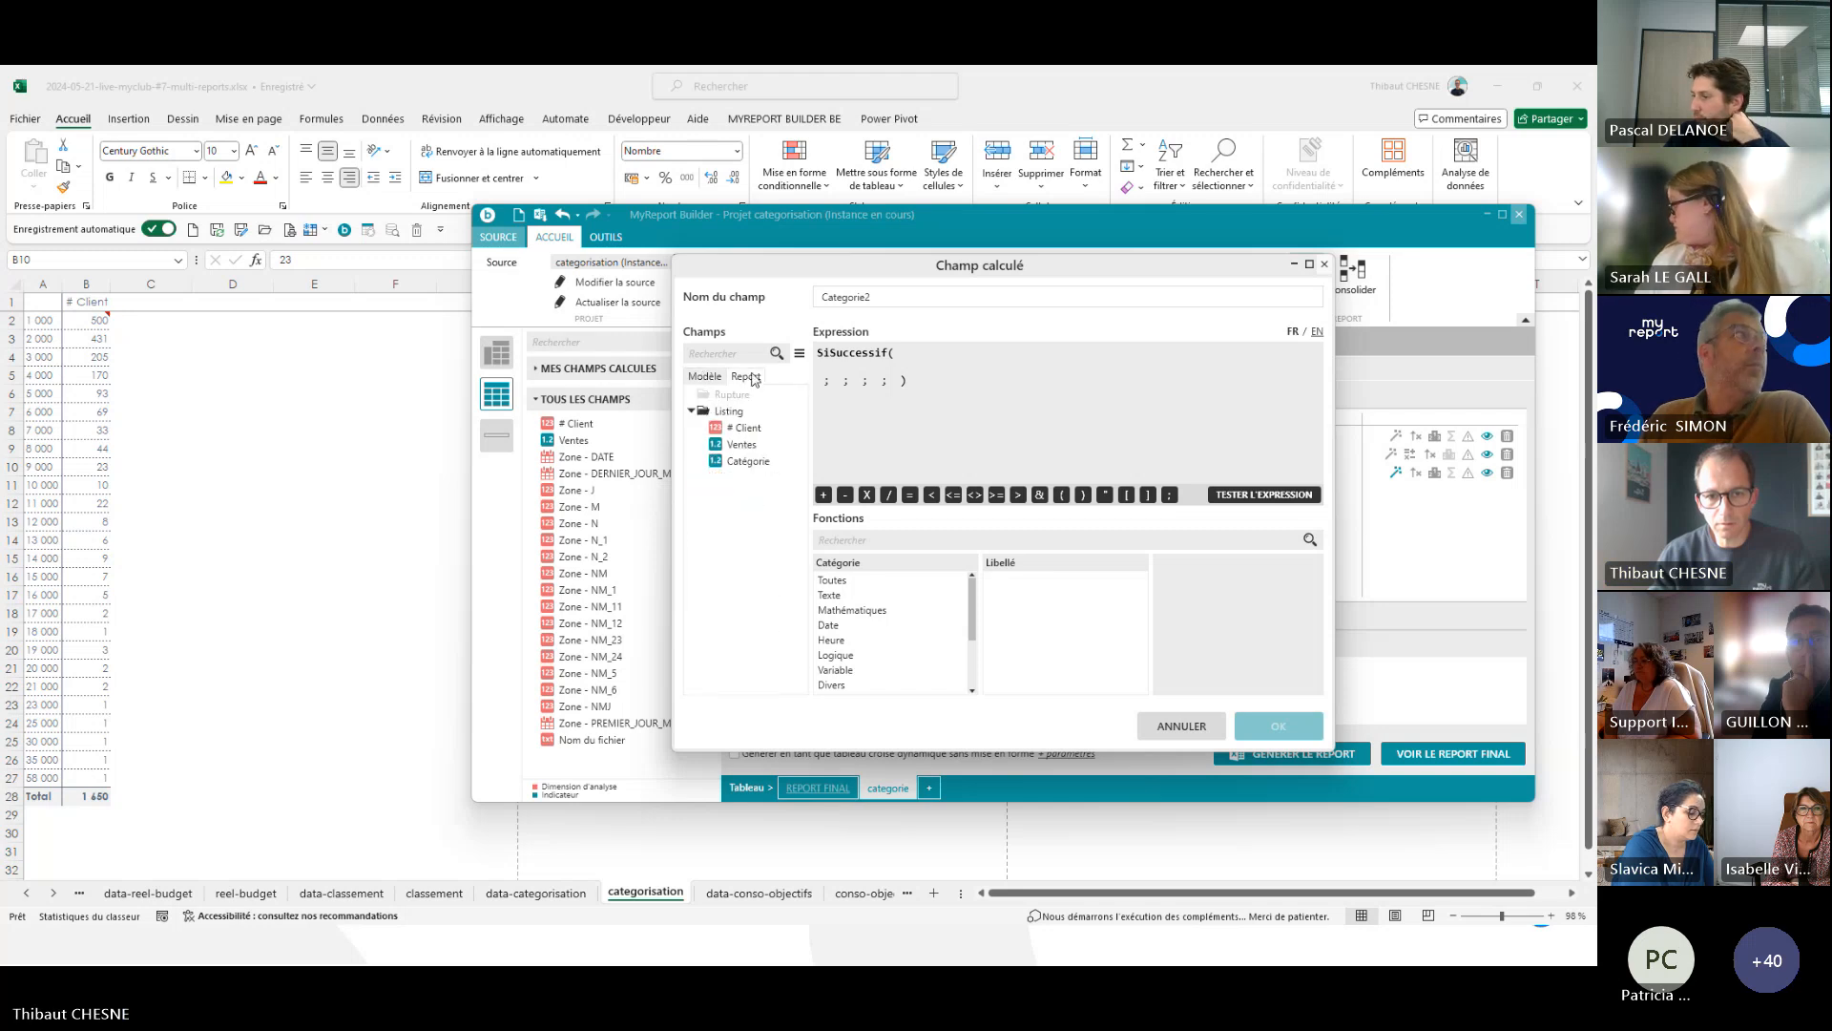
{"action": "double_click", "coordinate": [747, 449]}
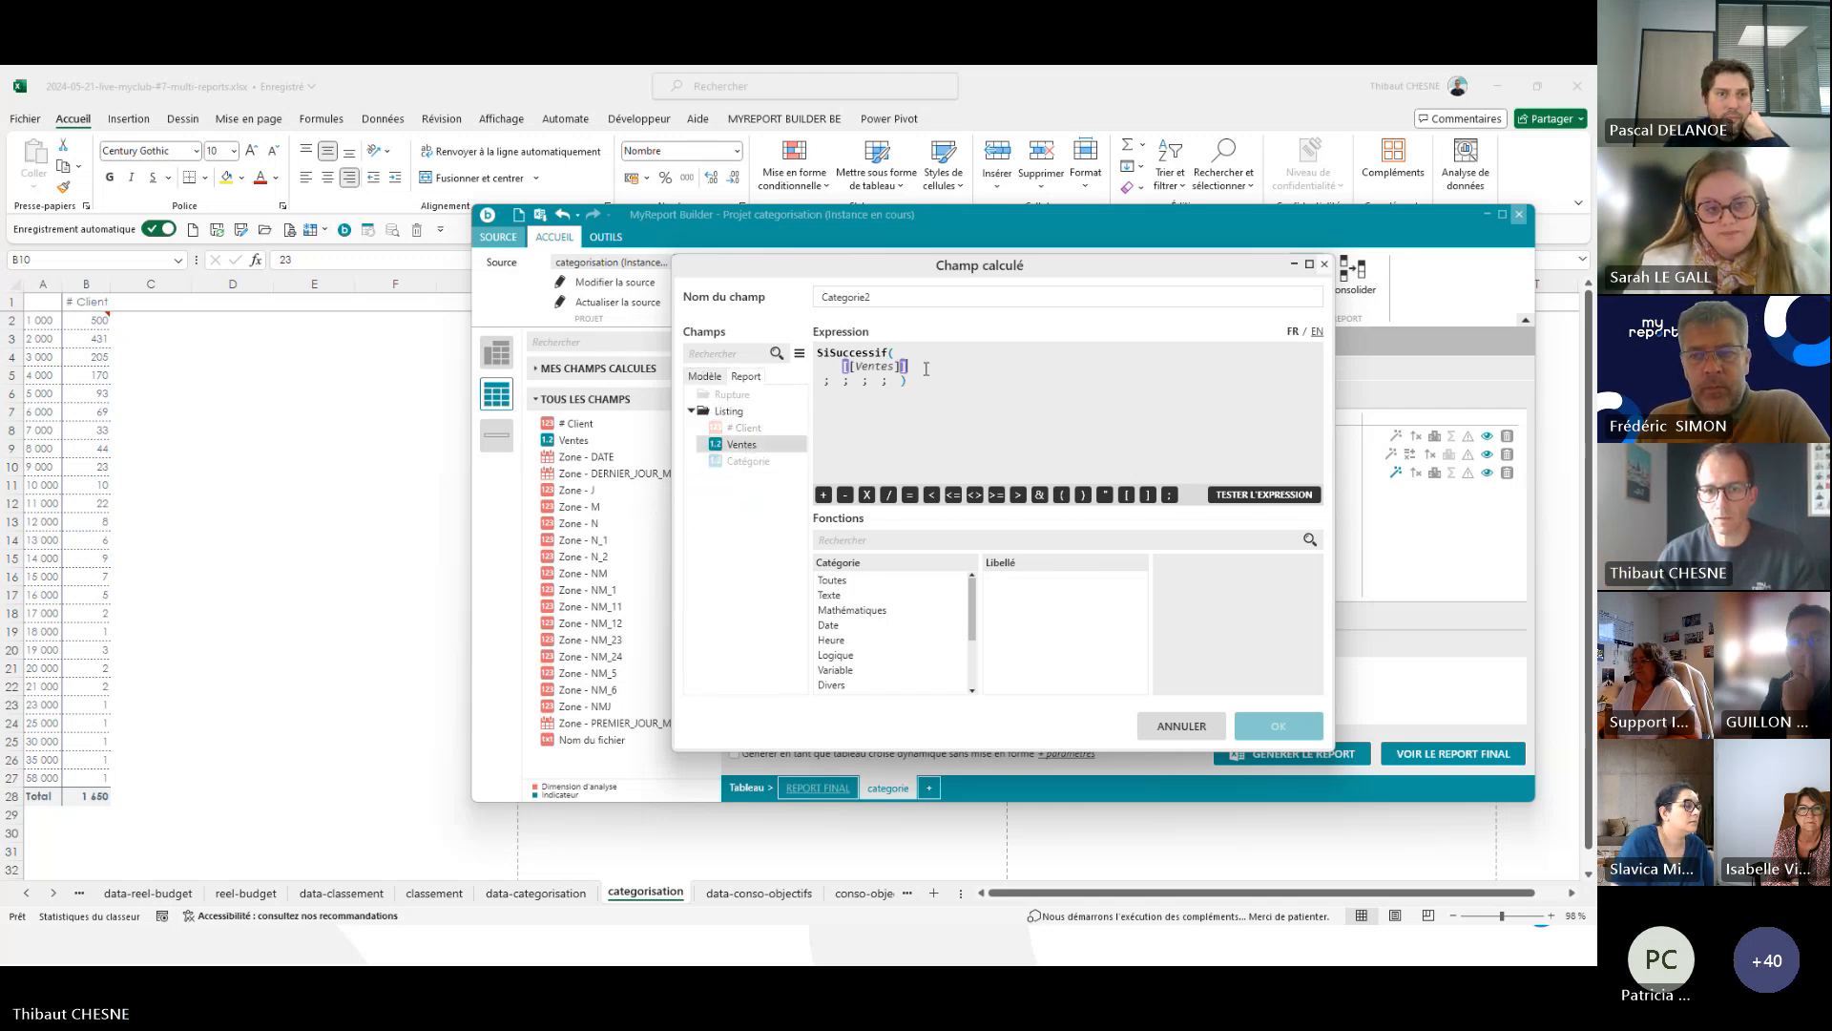
{"action": "type", "text": ">"}
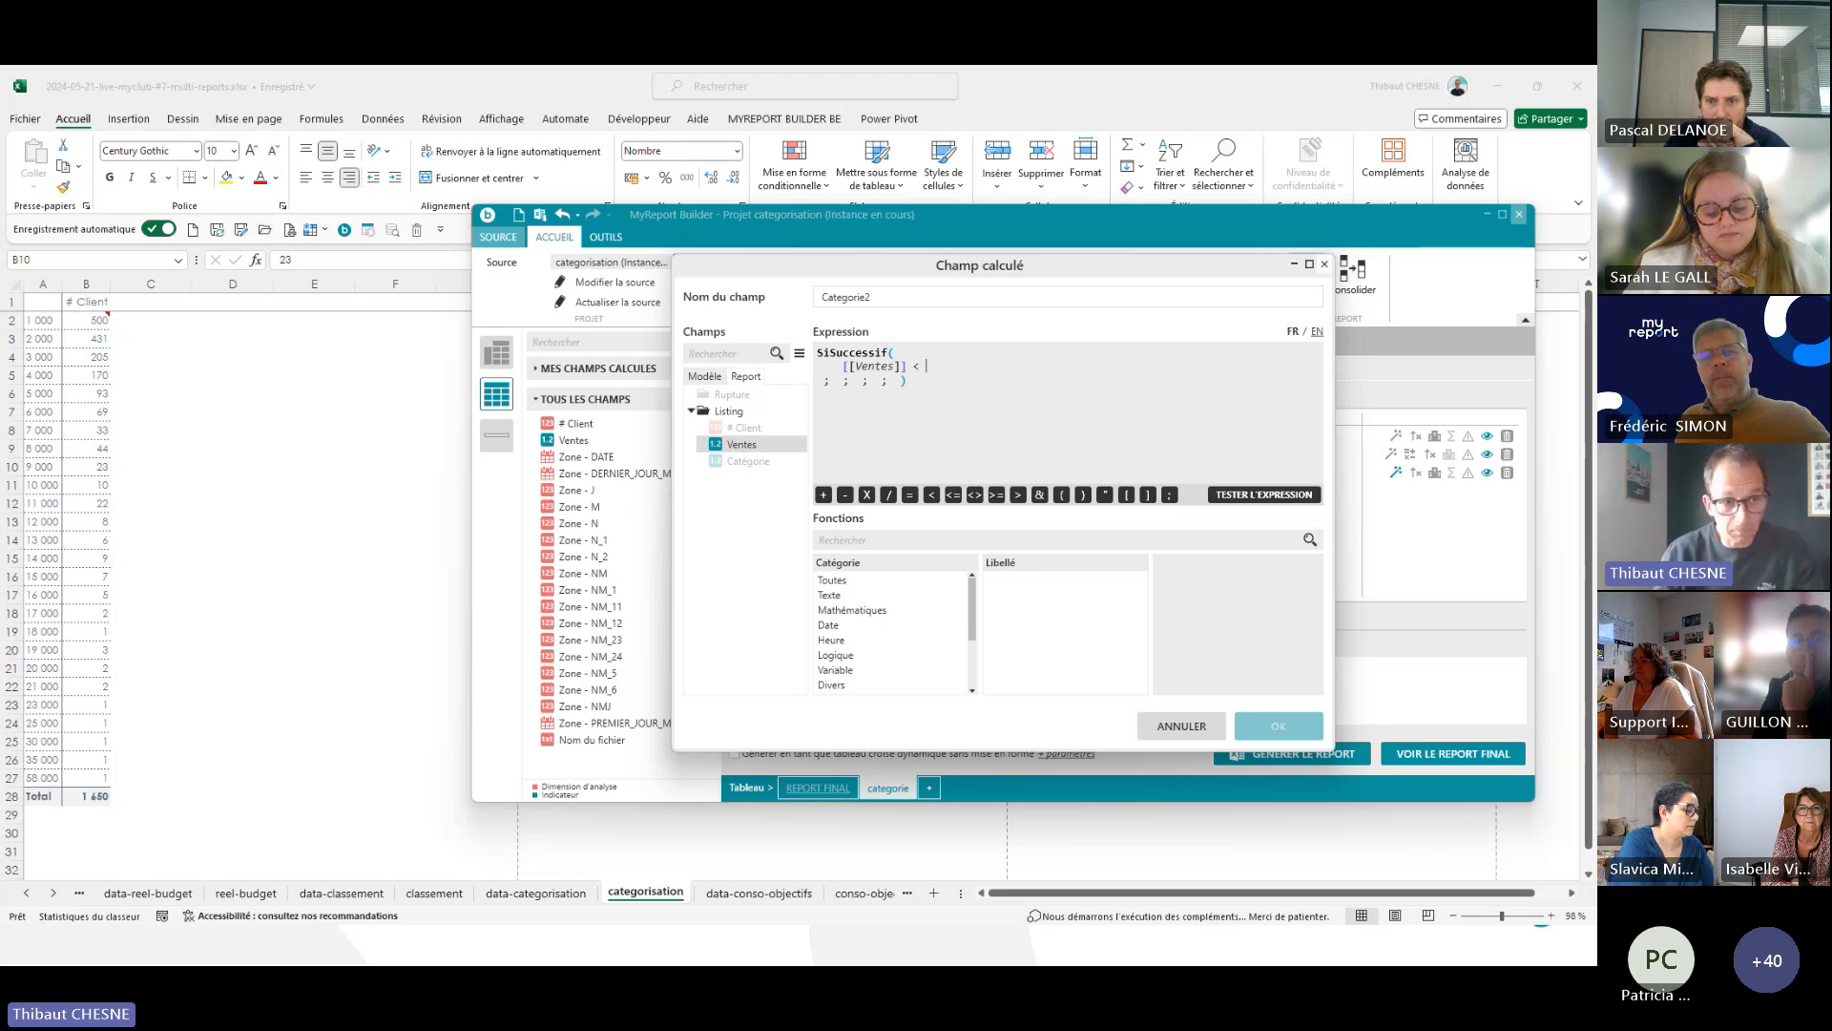
{"action": "type", "text": " 1000"}
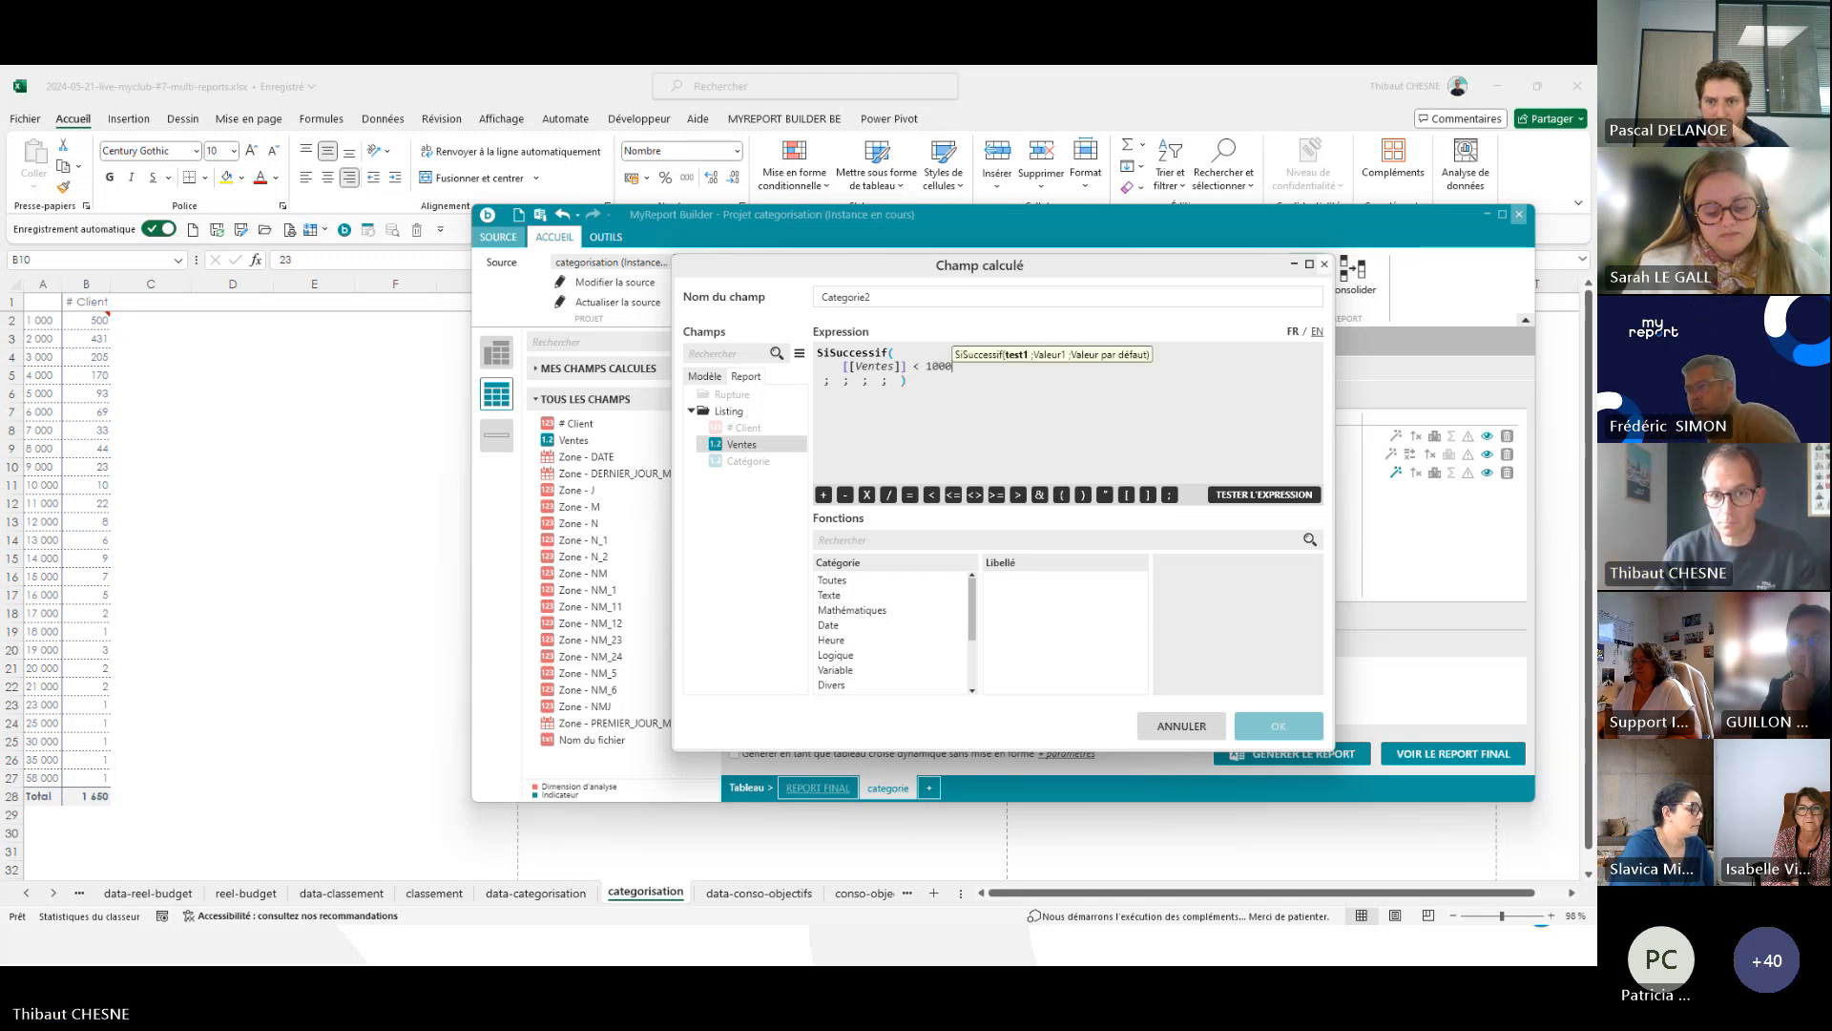
- Give the first SiSuccessif test the result text "0 > 1000", followed by a separator
{"action": "type", "text": " ; \""}
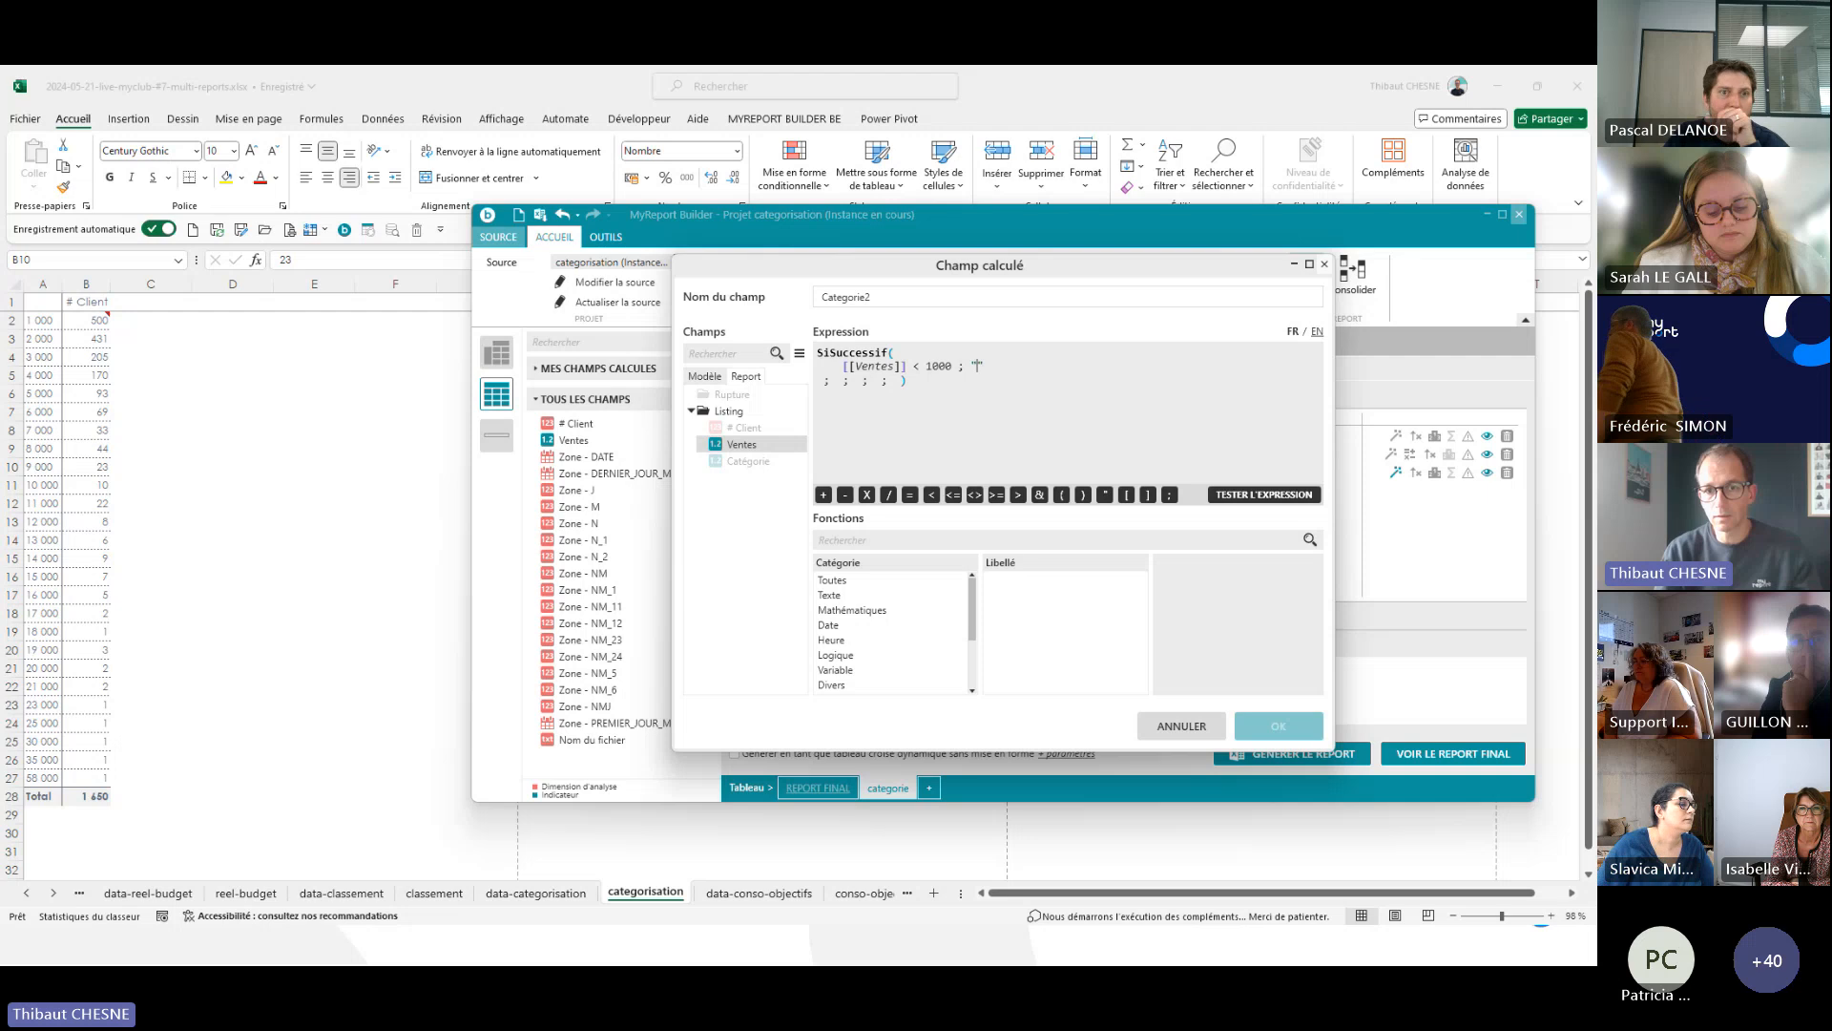
{"action": "type", "text": "0 > "}
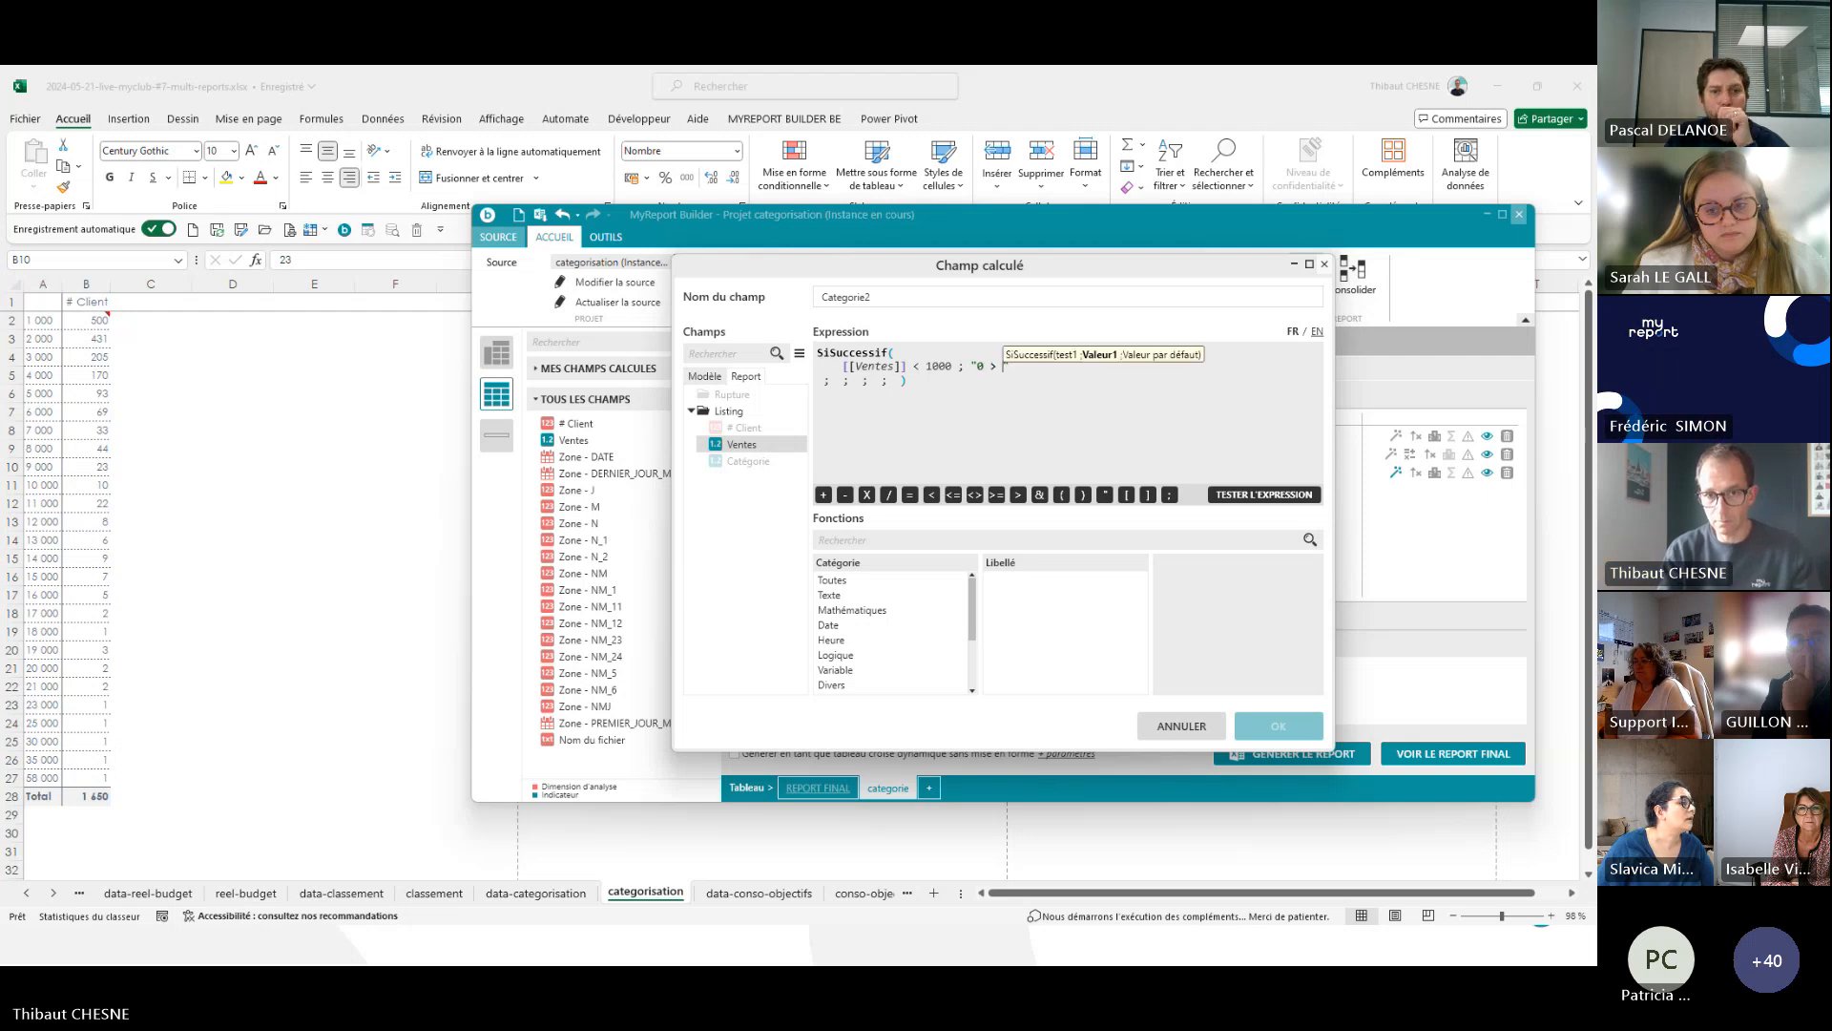
{"action": "type", "text": "1000"}
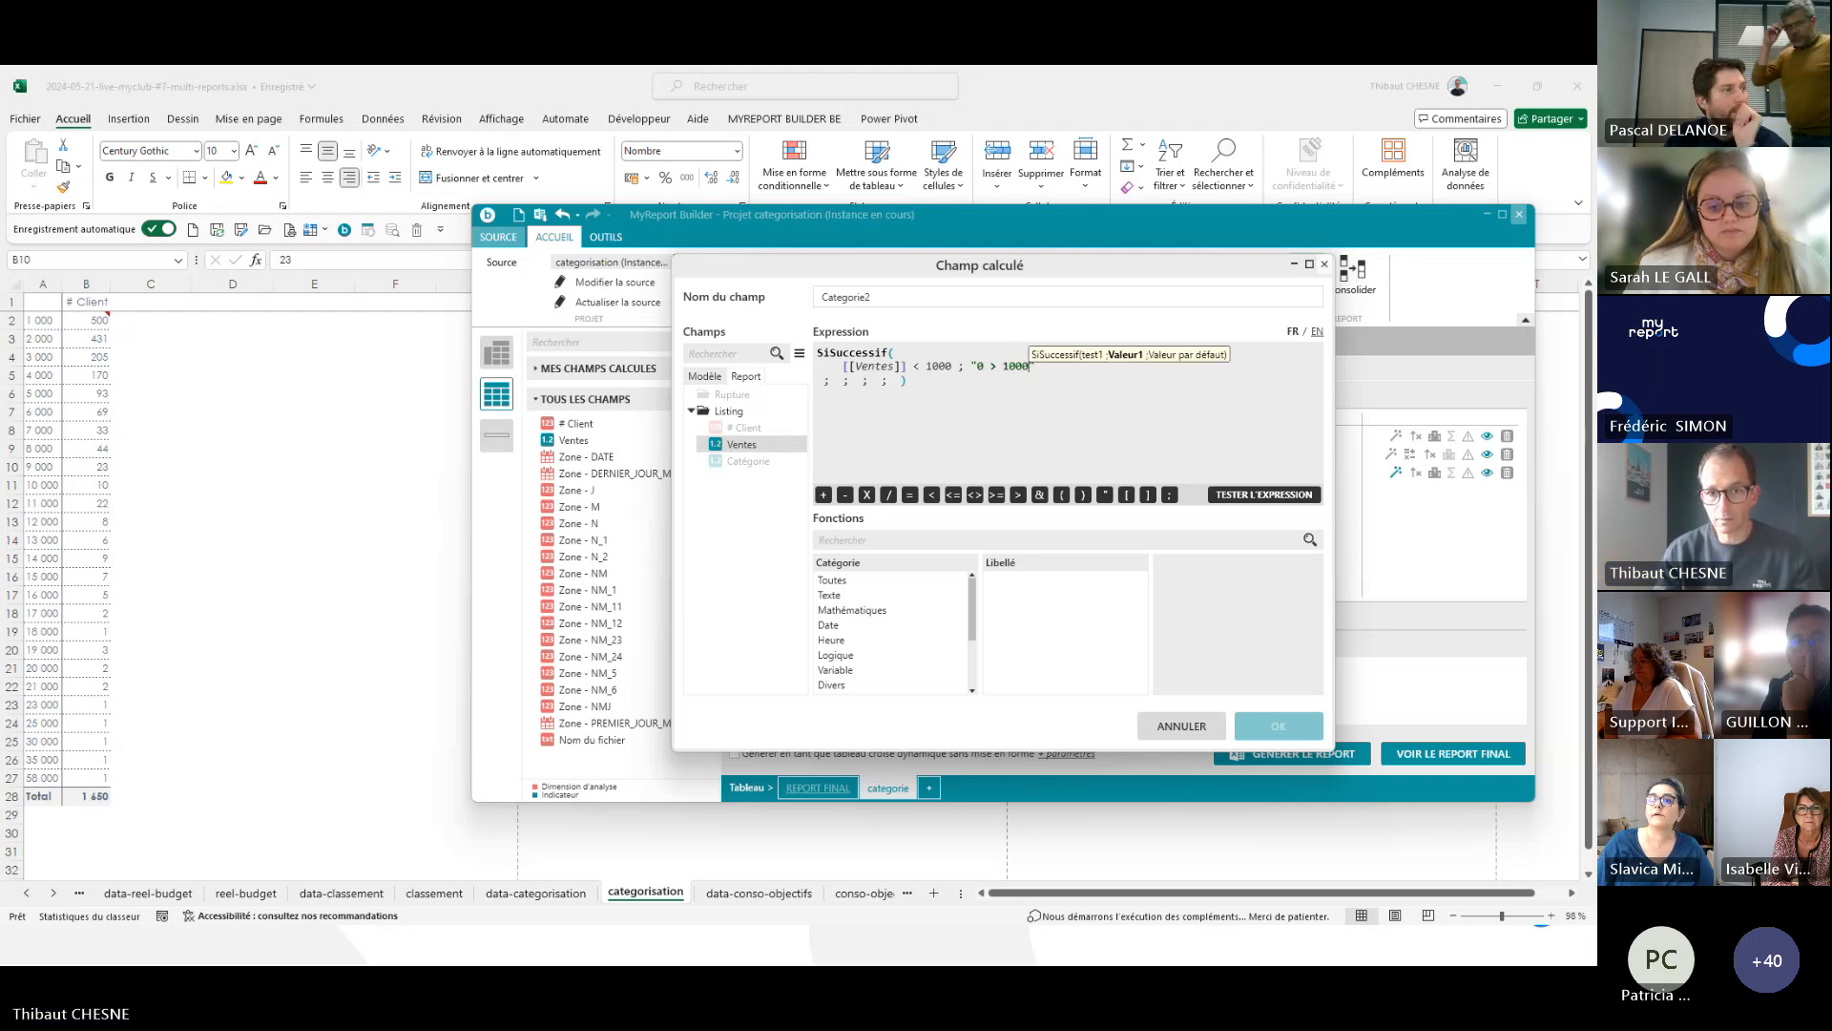
{"action": "type", "text": "\" ;"}
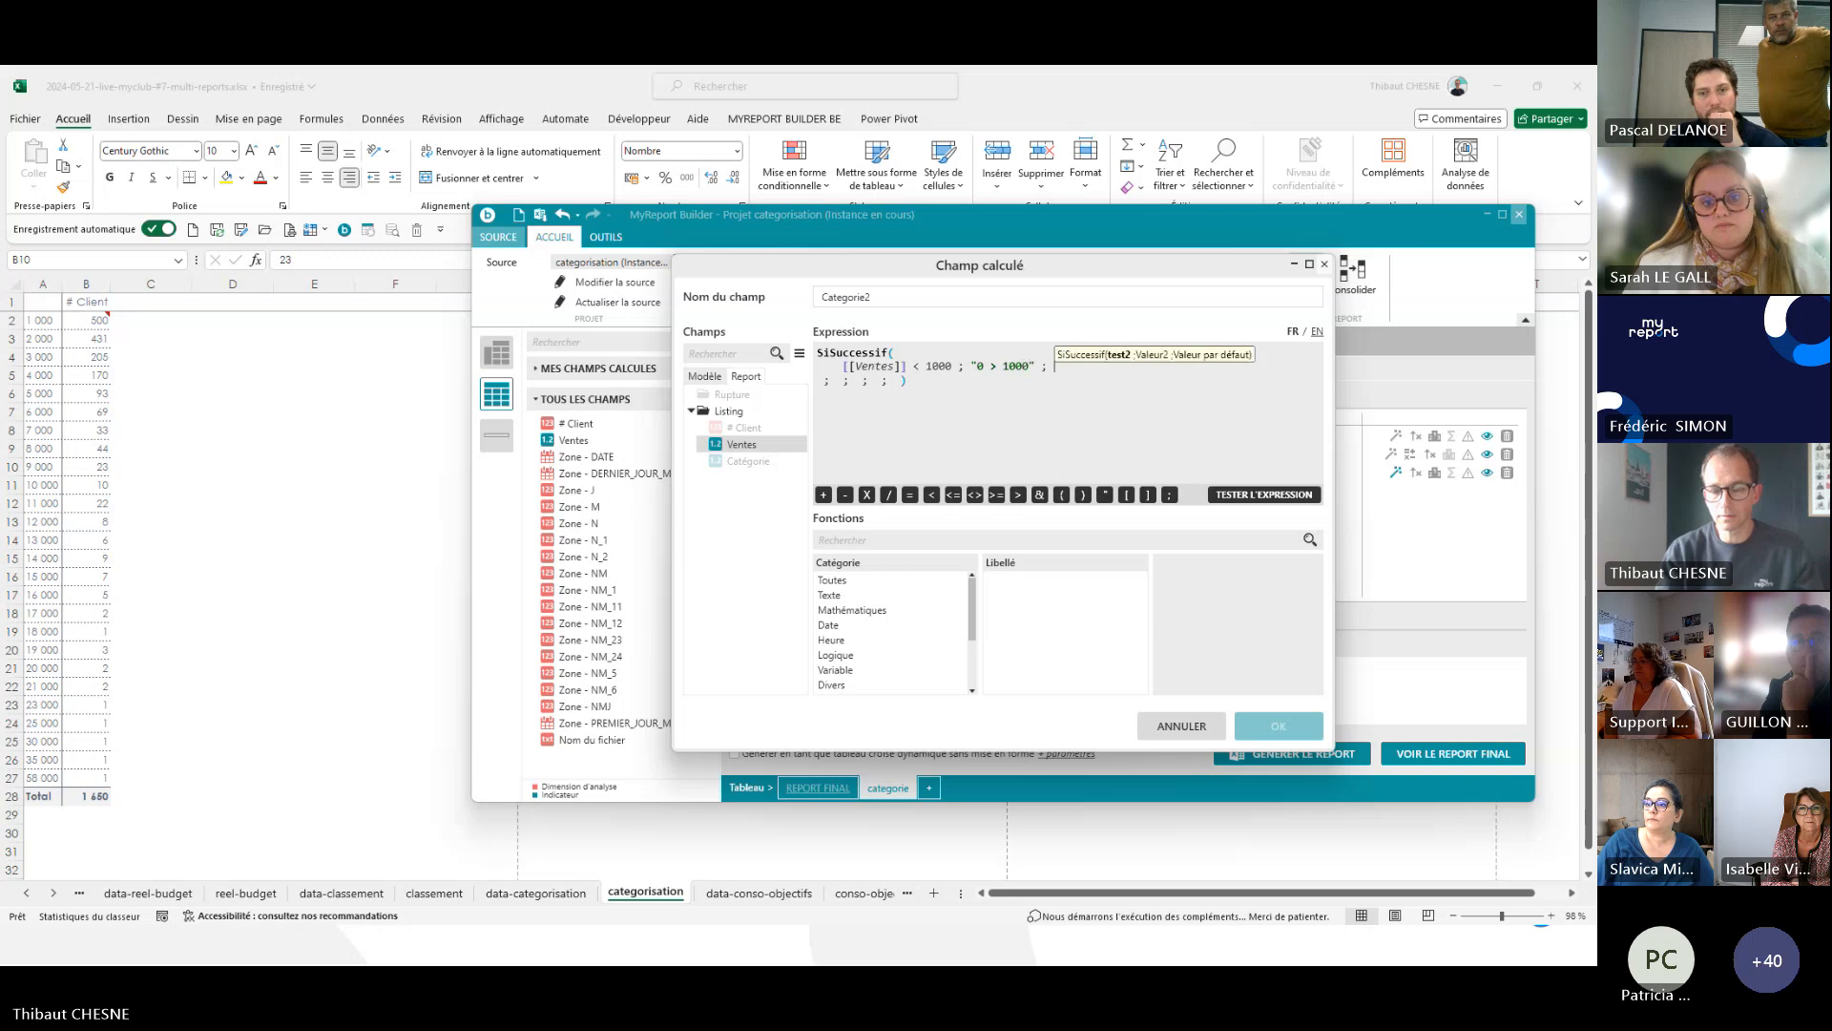
- Duplicate the first Ventes condition line twice beneath itself in the SiSuccessif expression
{"action": "key", "text": "Return"}
{"action": "triple_click", "coordinate": [926, 374]}
{"action": "key", "text": "ctrl+c"}
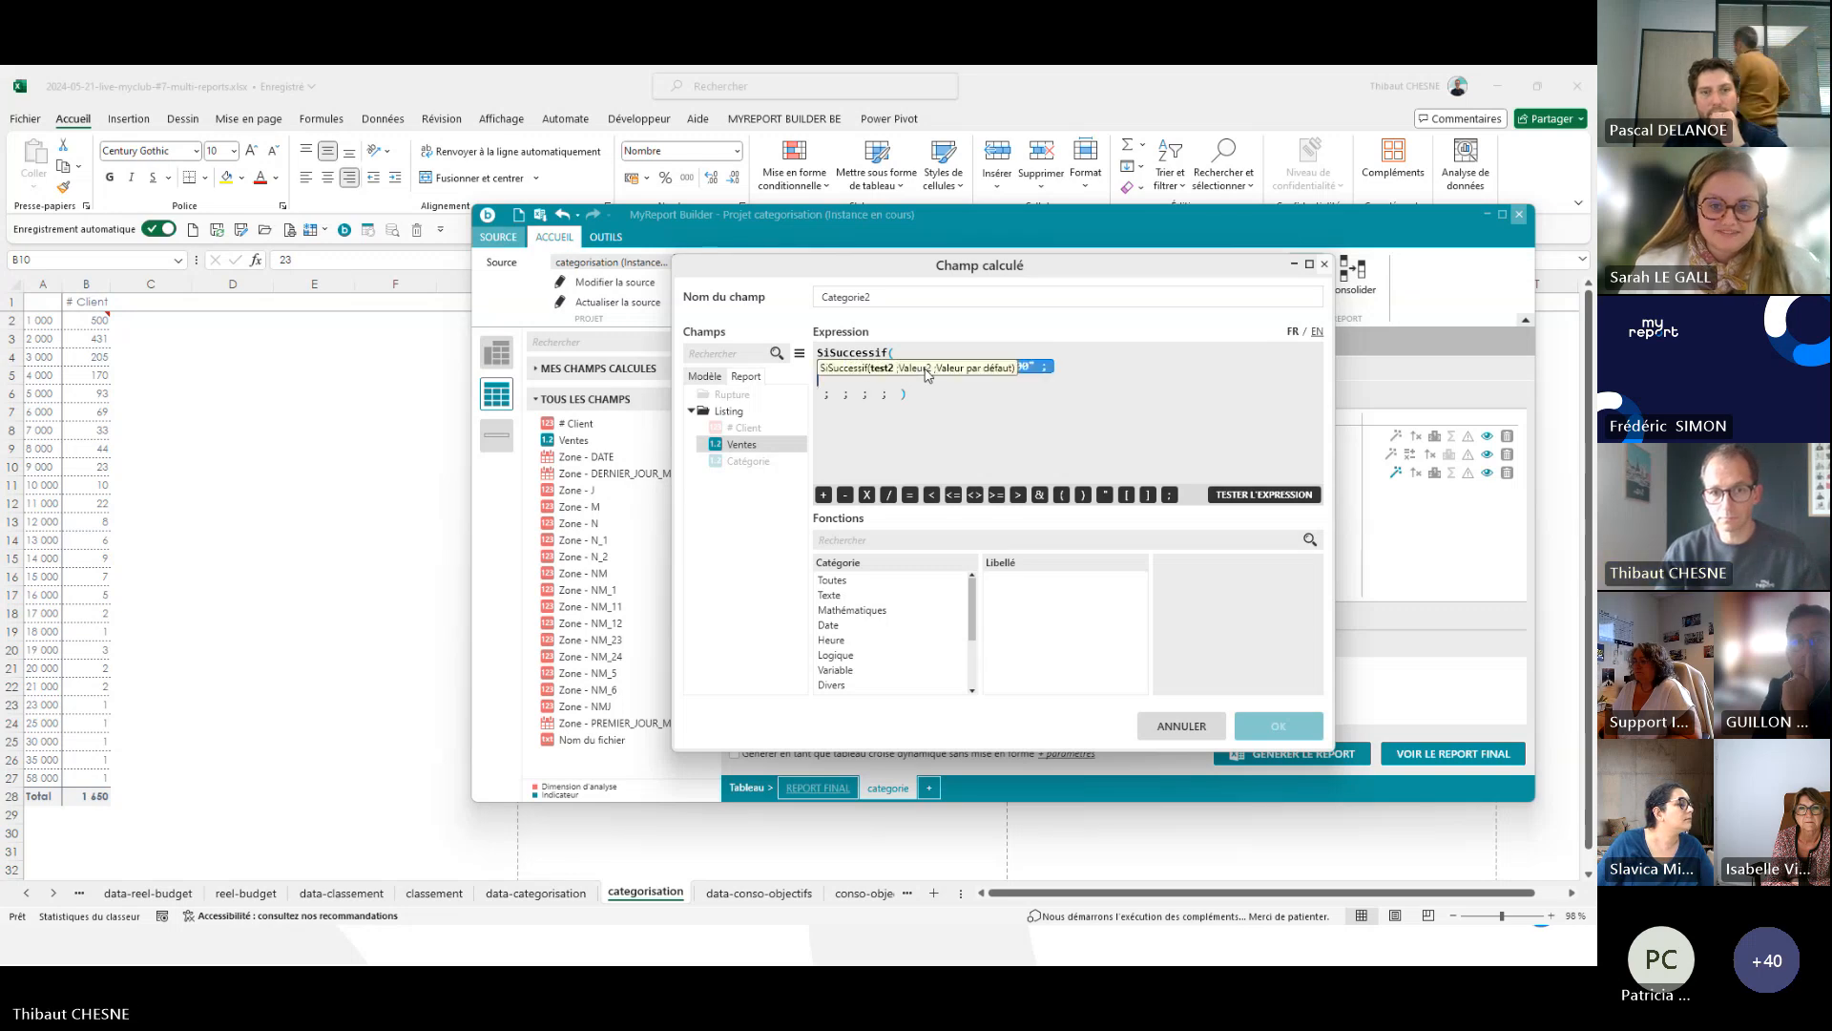
{"action": "left_click", "coordinate": [925, 372]}
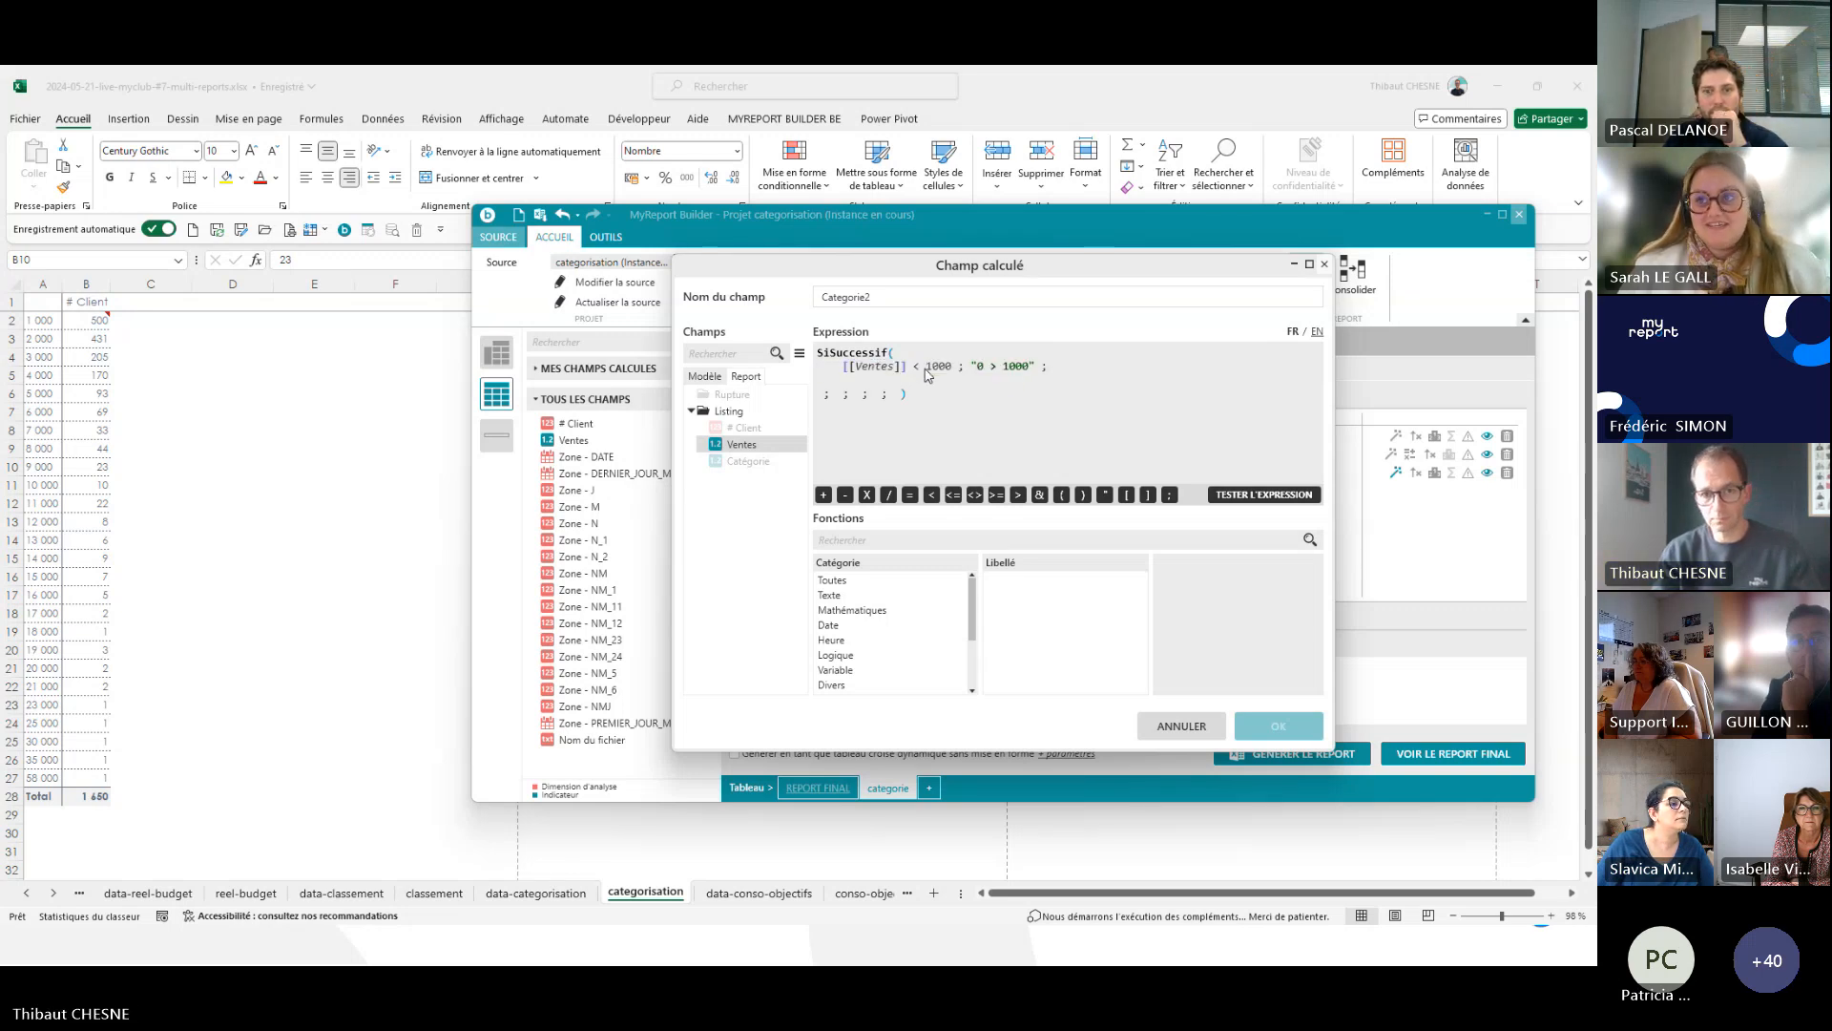
{"action": "key", "text": "ctrl+v"}
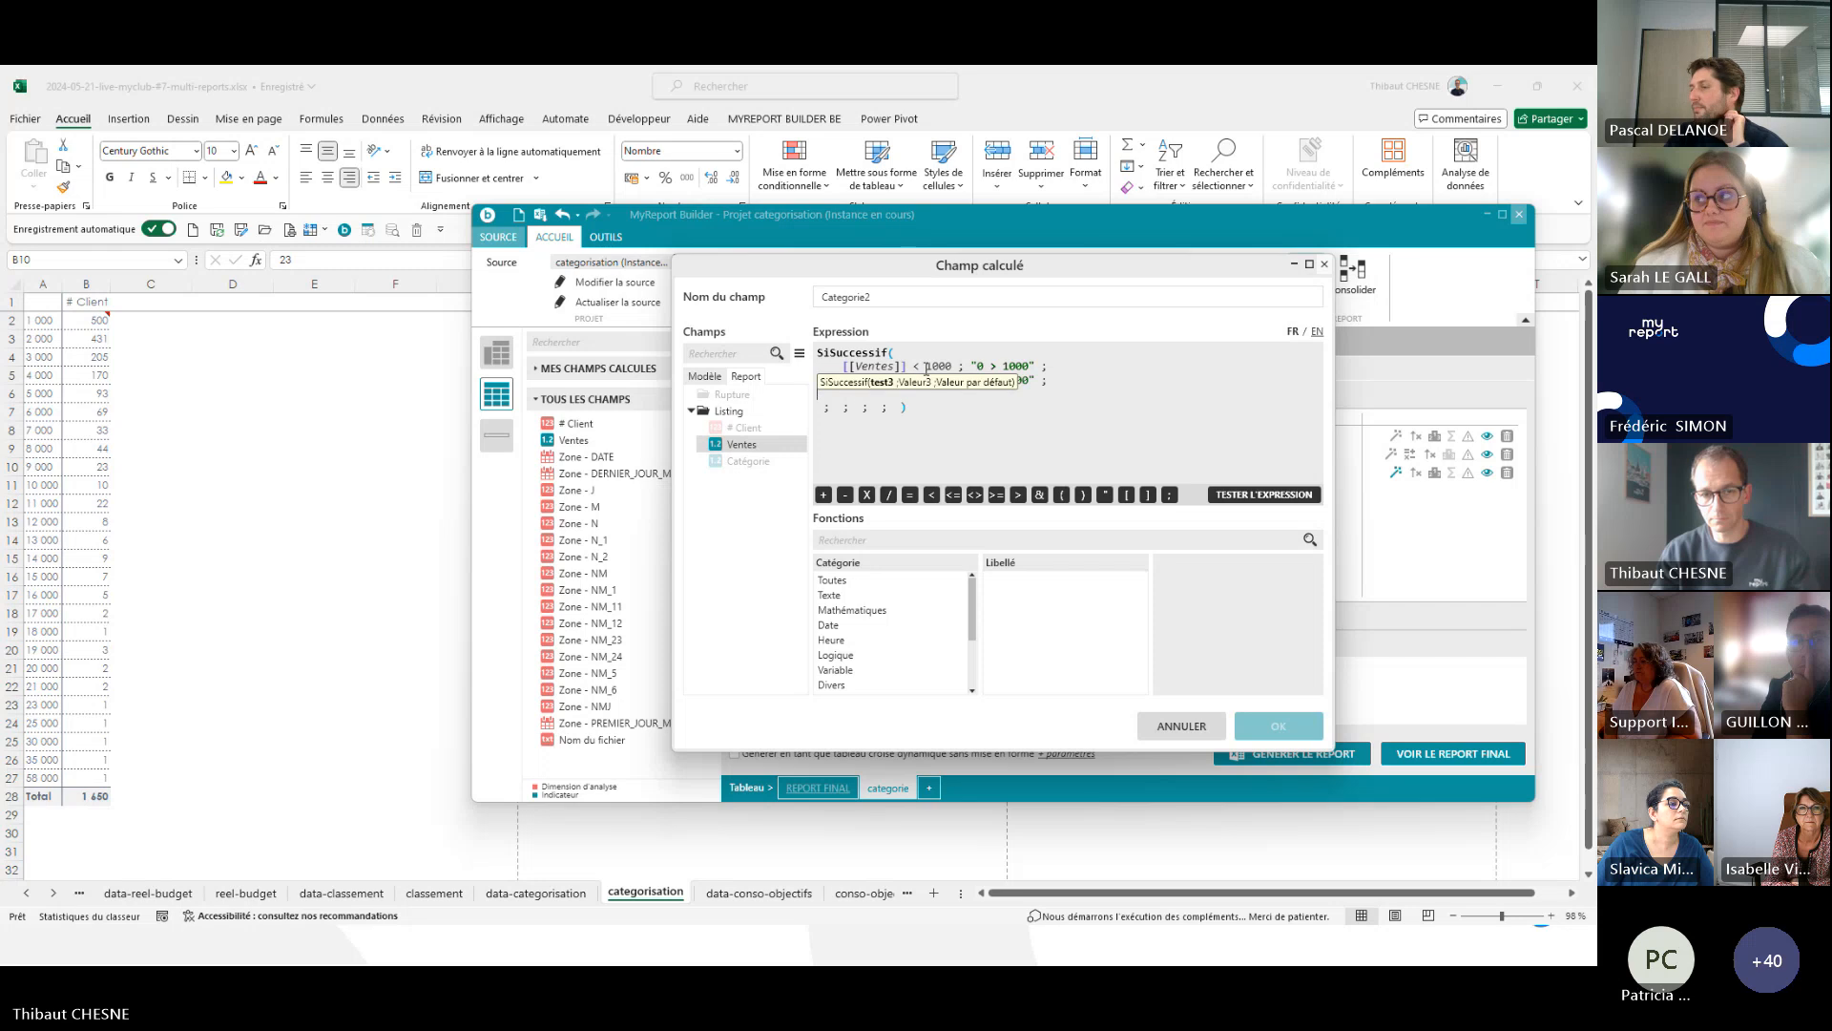
{"action": "key", "text": "ctrl+v"}
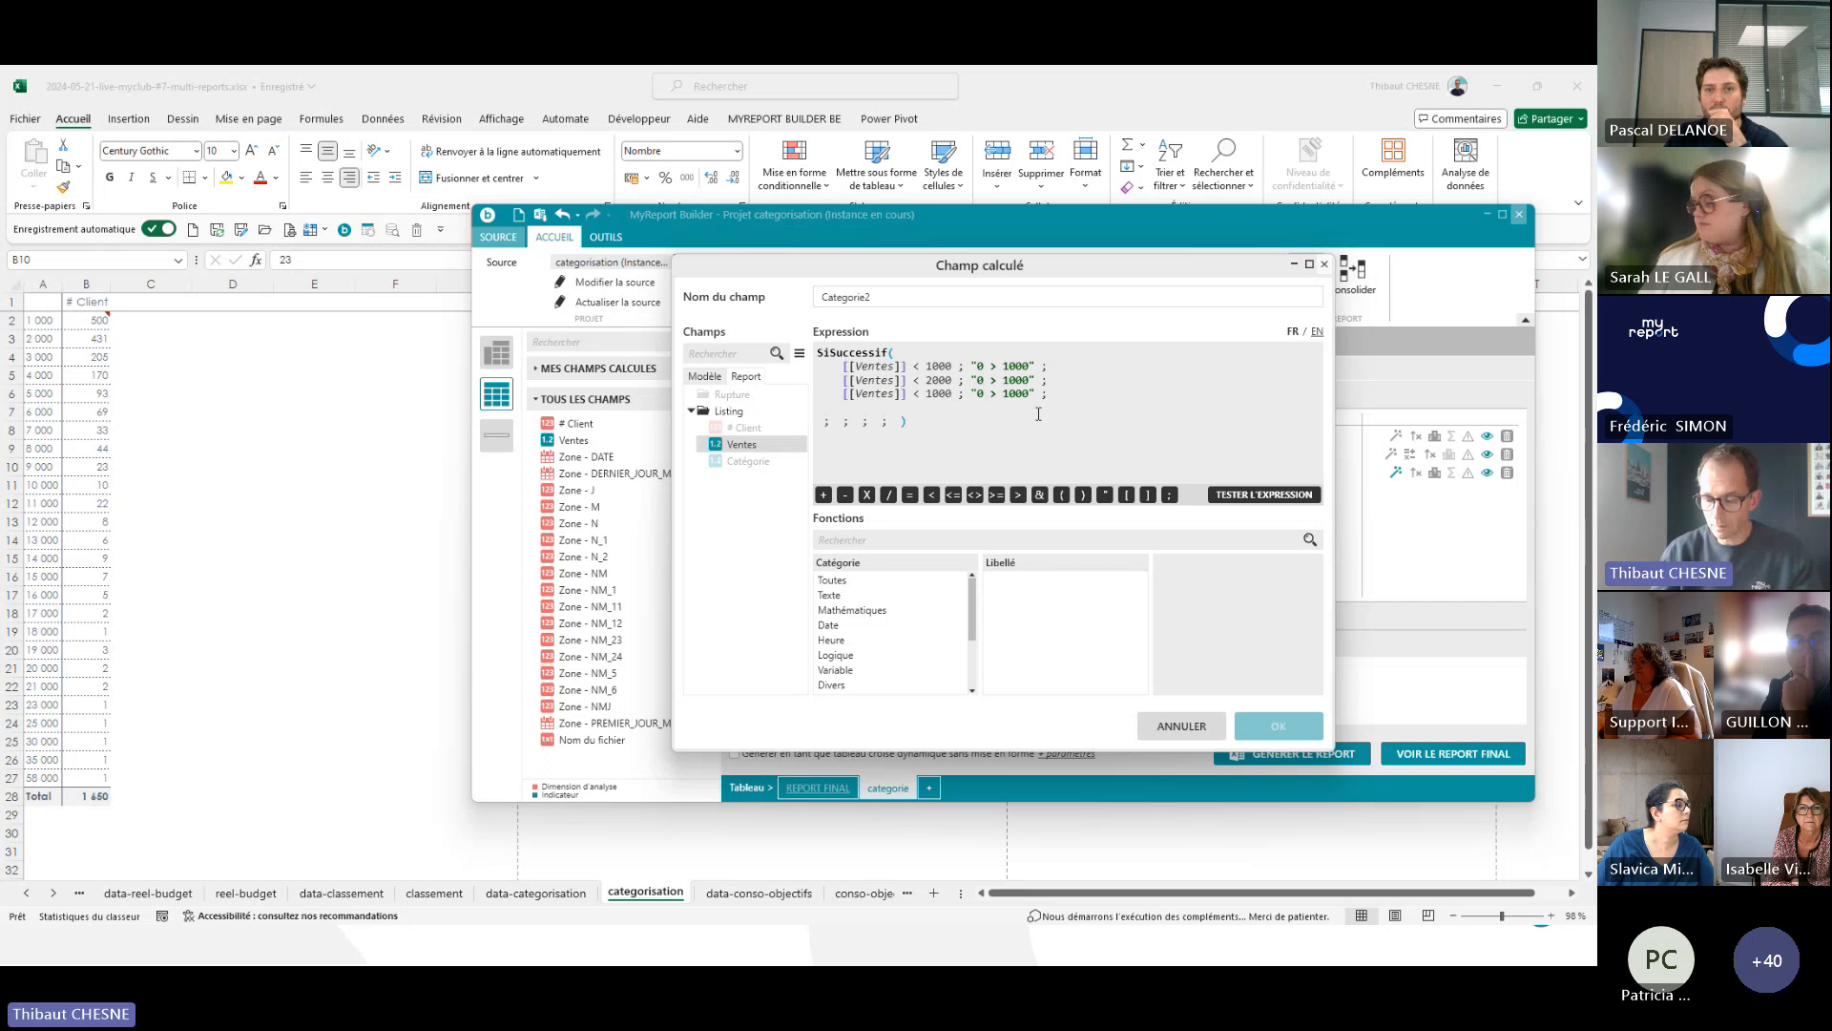
- Change the second condition's result text to "1000 > 2000"
{"action": "type", "text": "100"}
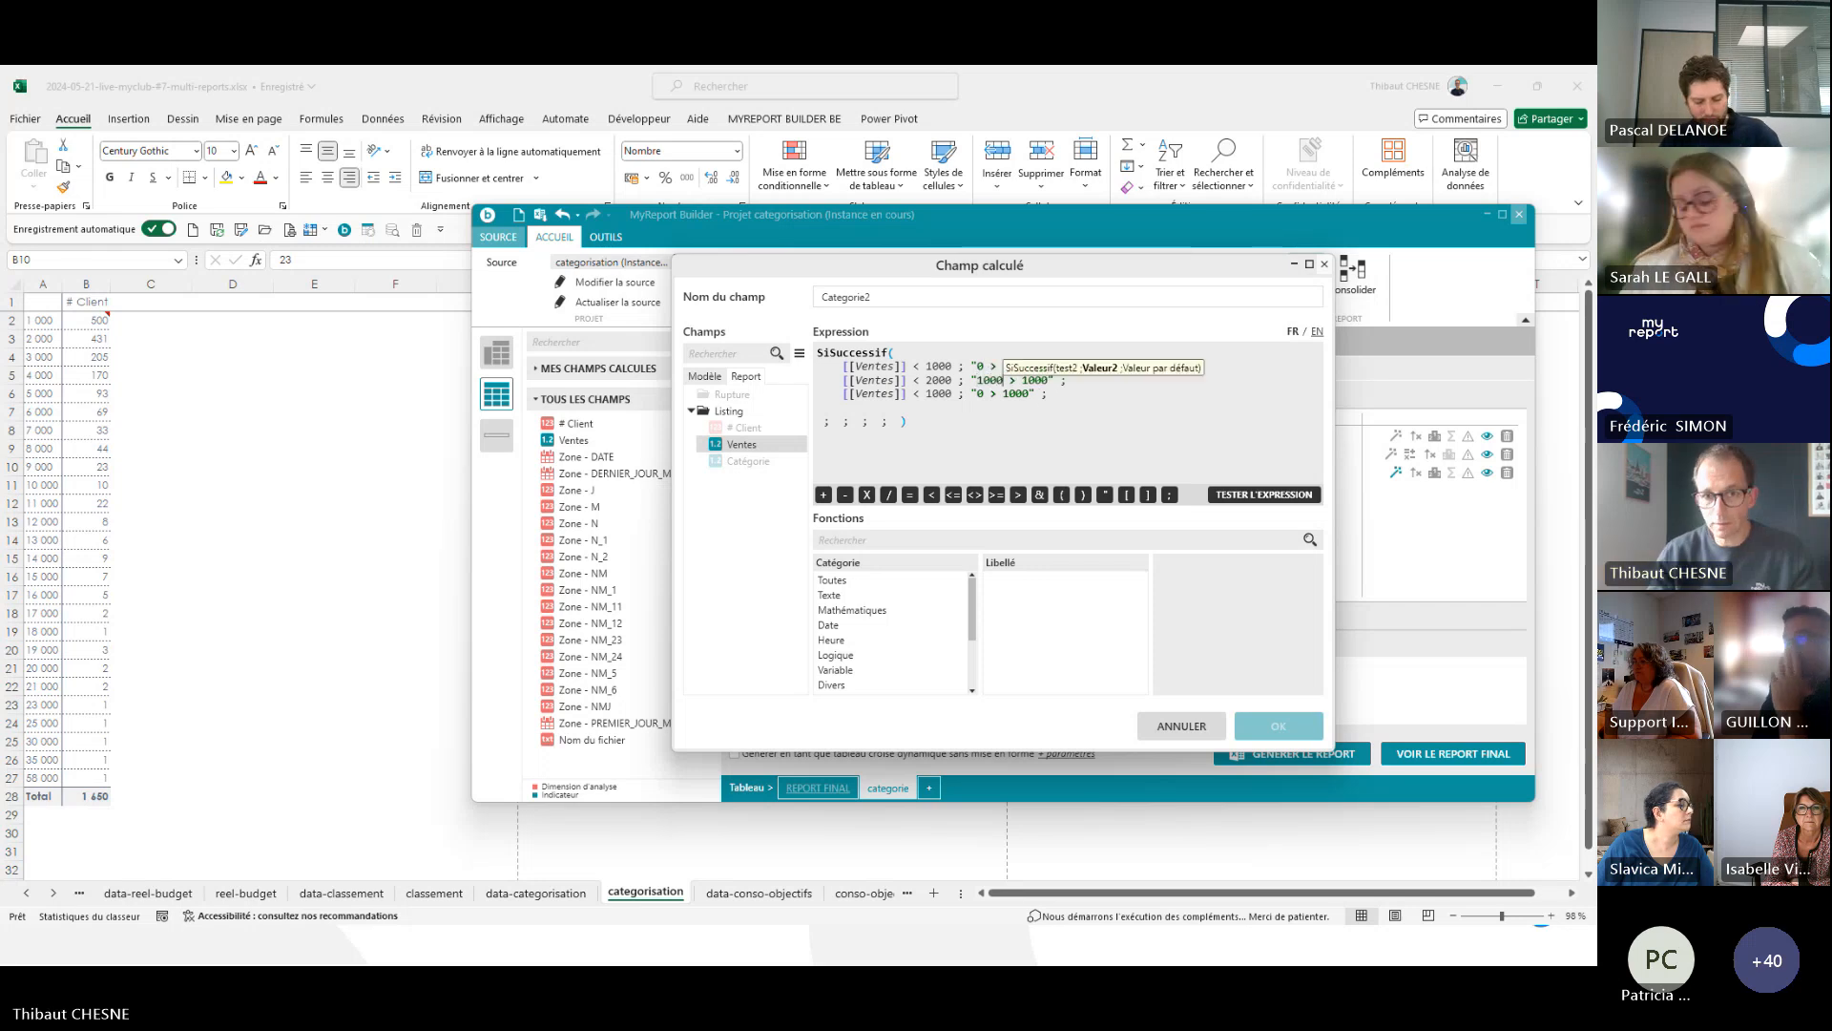
{"action": "left_click", "coordinate": [1029, 383]}
{"action": "key", "text": "BackSpace"}
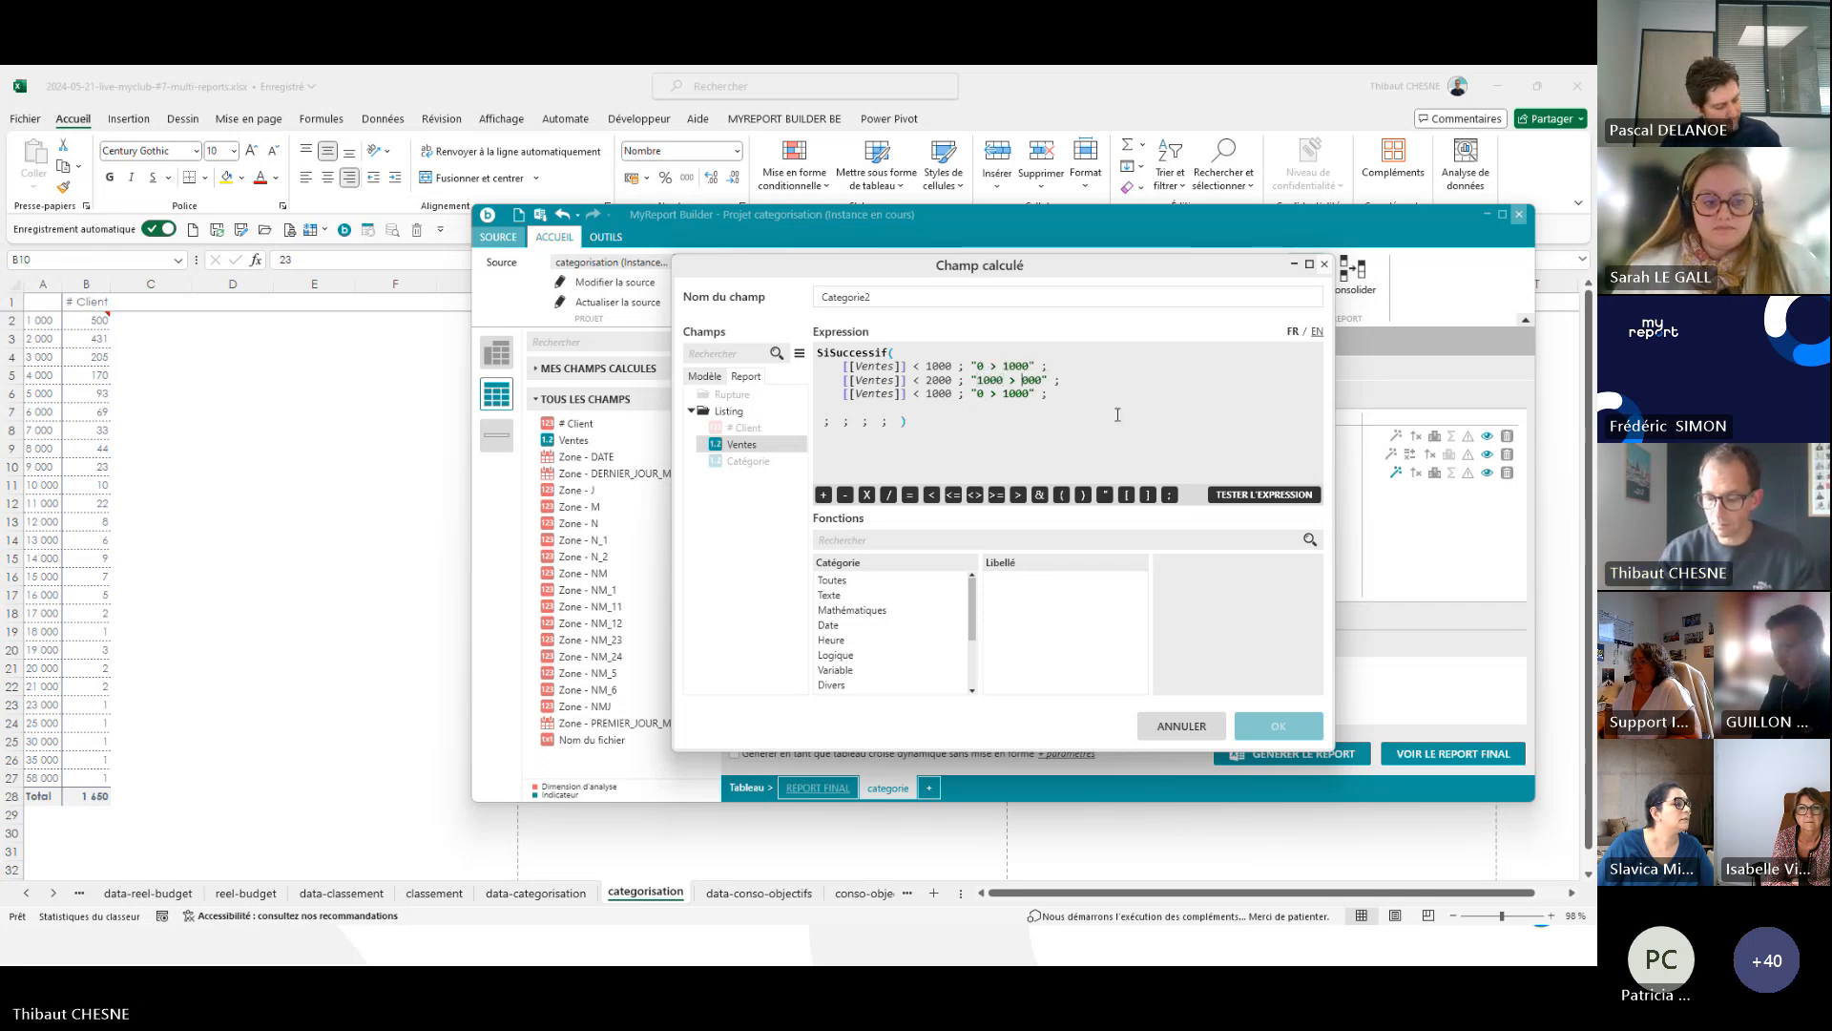
{"action": "type", "text": "2"}
- Set the third condition to Ventes < 5000 with the result text "2000 > 5000"
{"action": "left_click", "coordinate": [936, 397]}
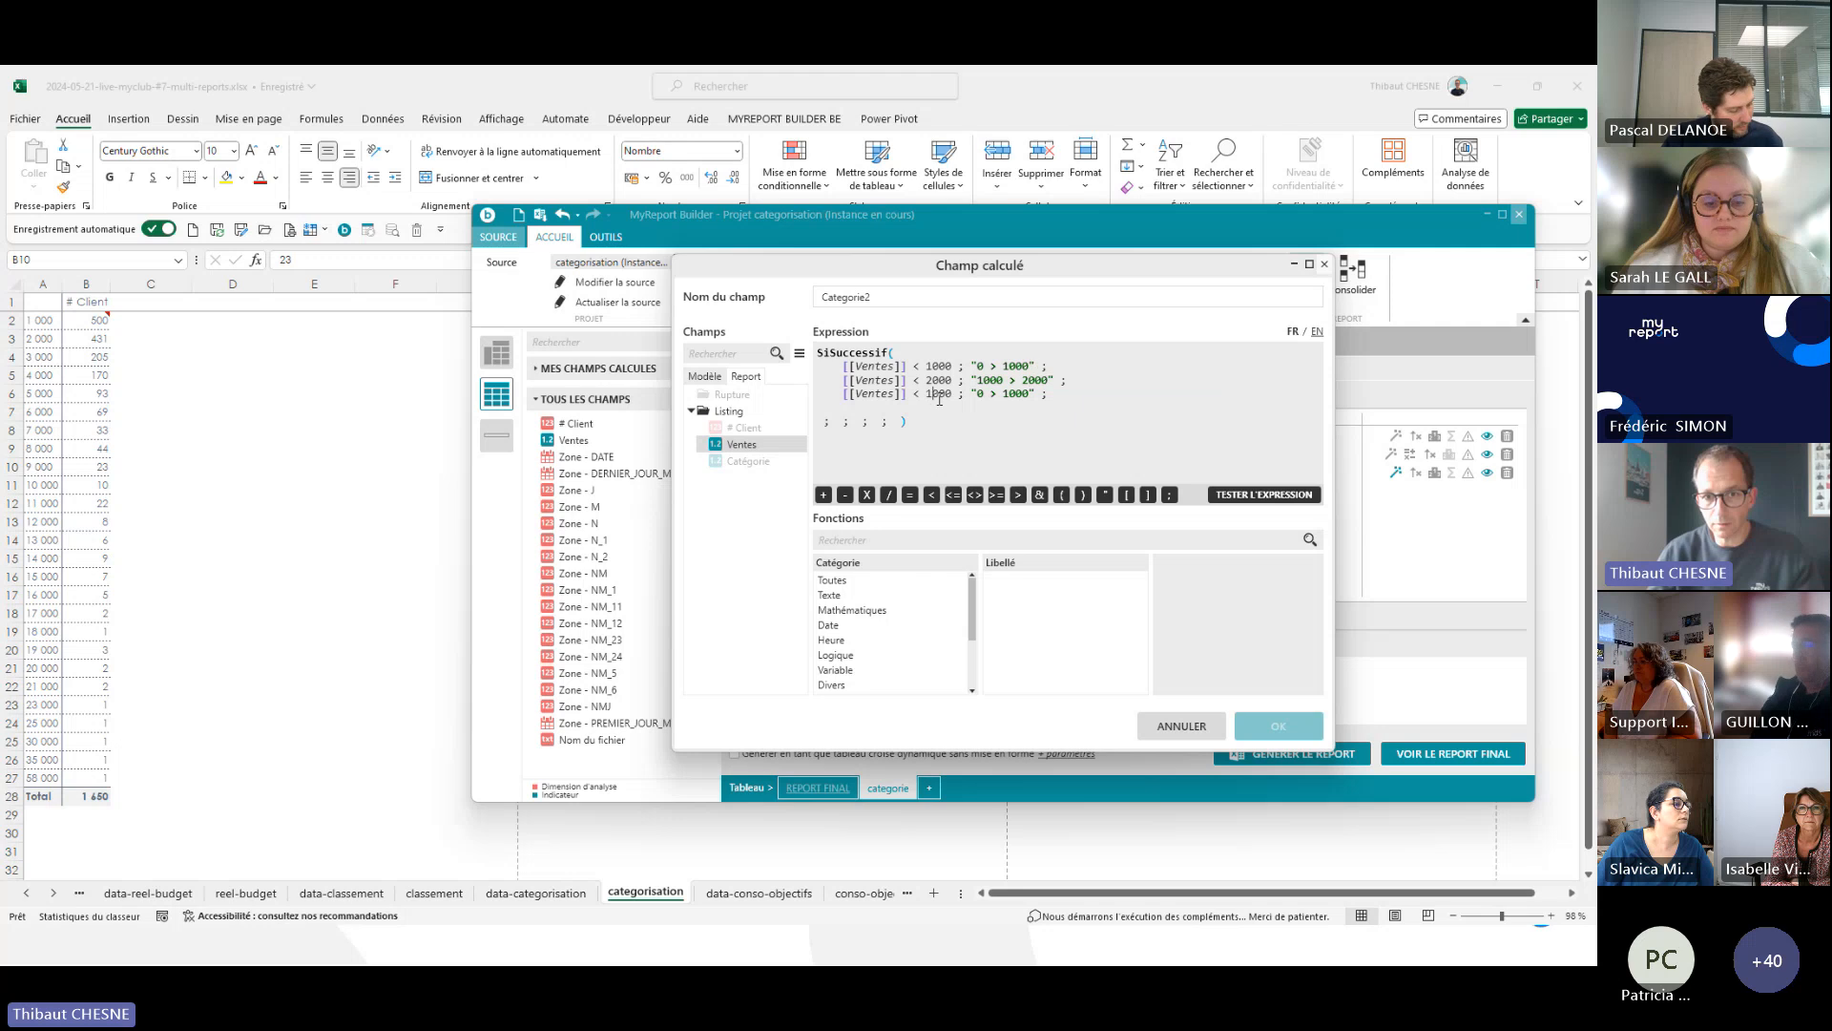
{"action": "type", "text": "5"}
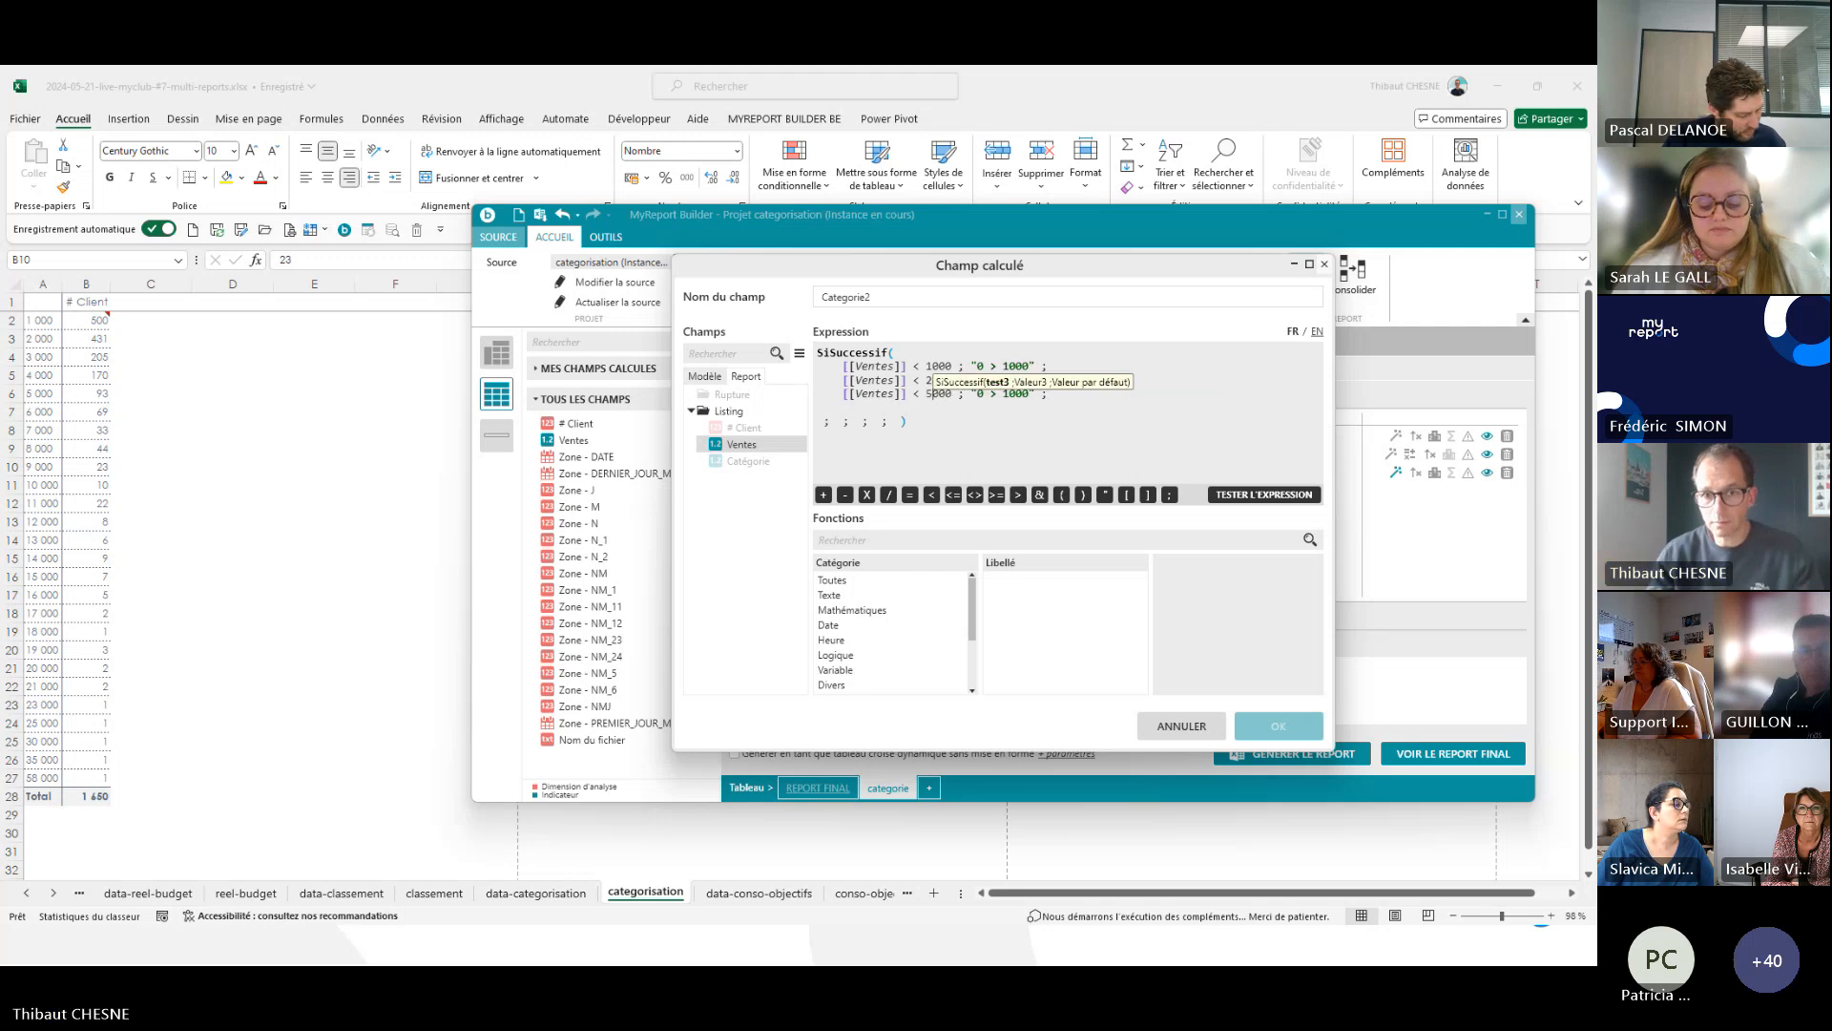
{"action": "left_click", "coordinate": [980, 396]}
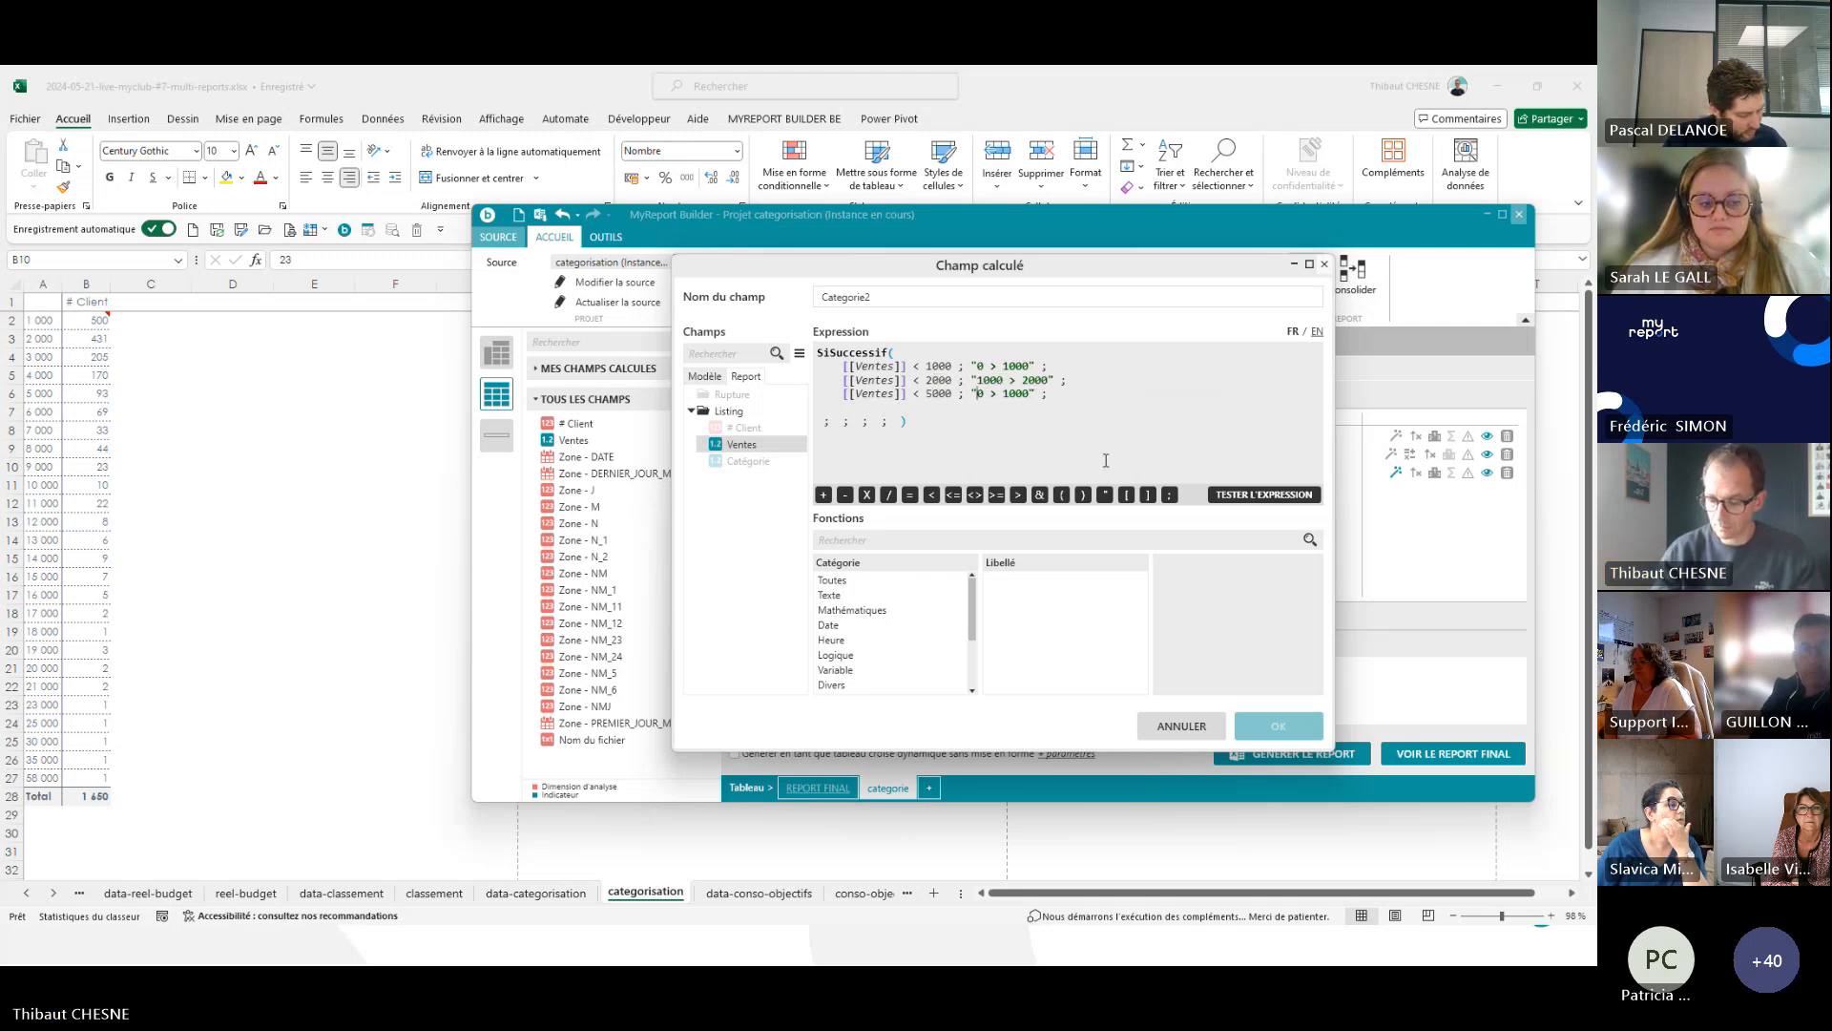
{"action": "type", "text": "200"}
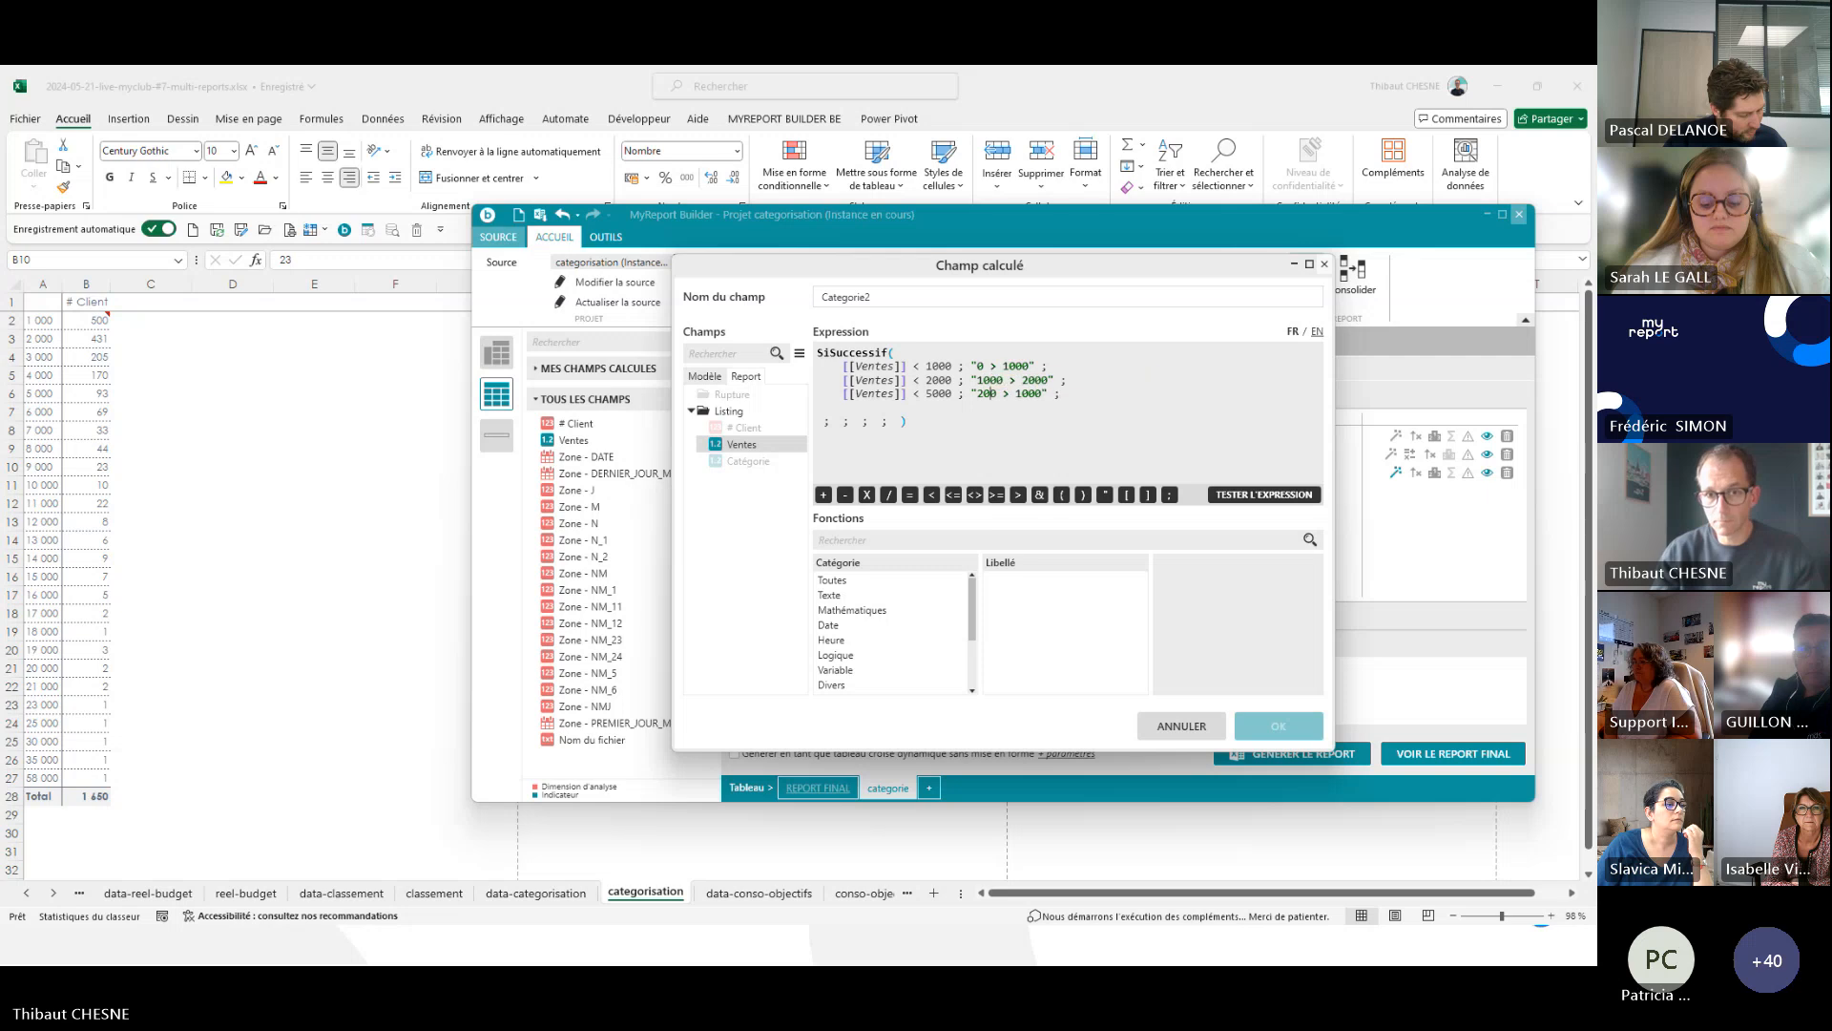
{"action": "left_click", "coordinate": [1029, 395]}
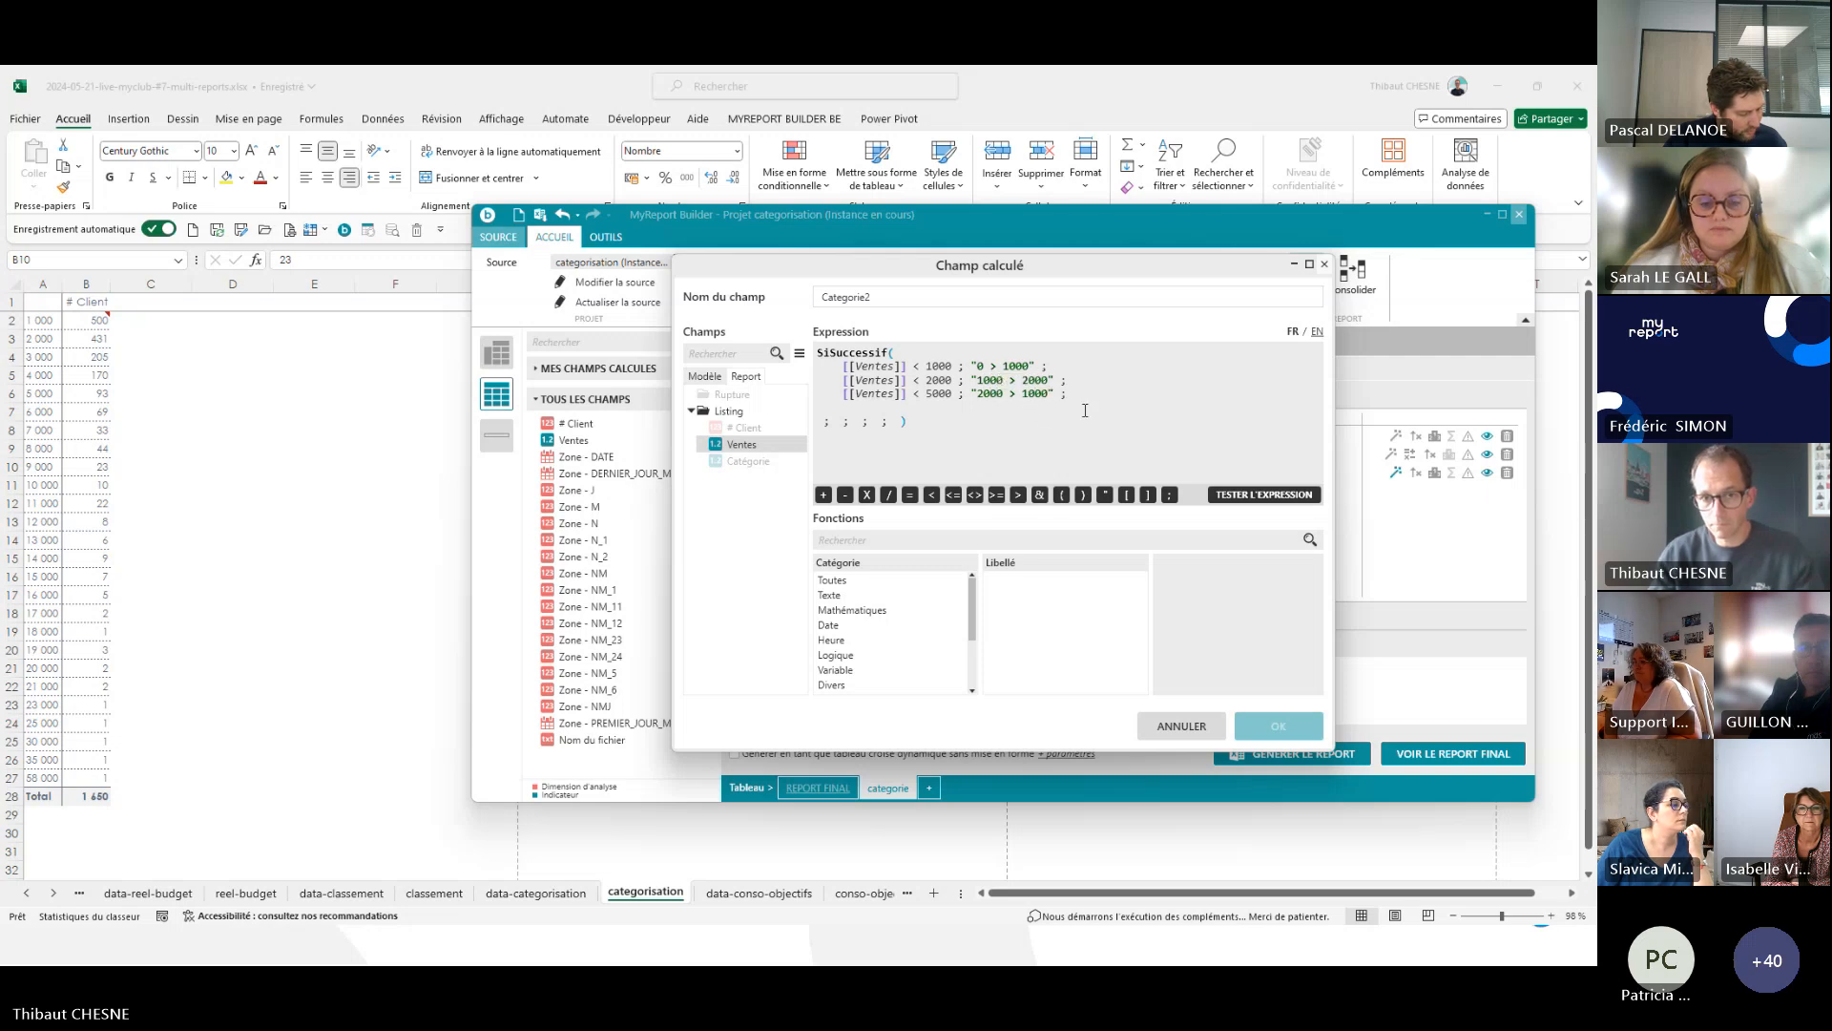
{"action": "type", "text": "5"}
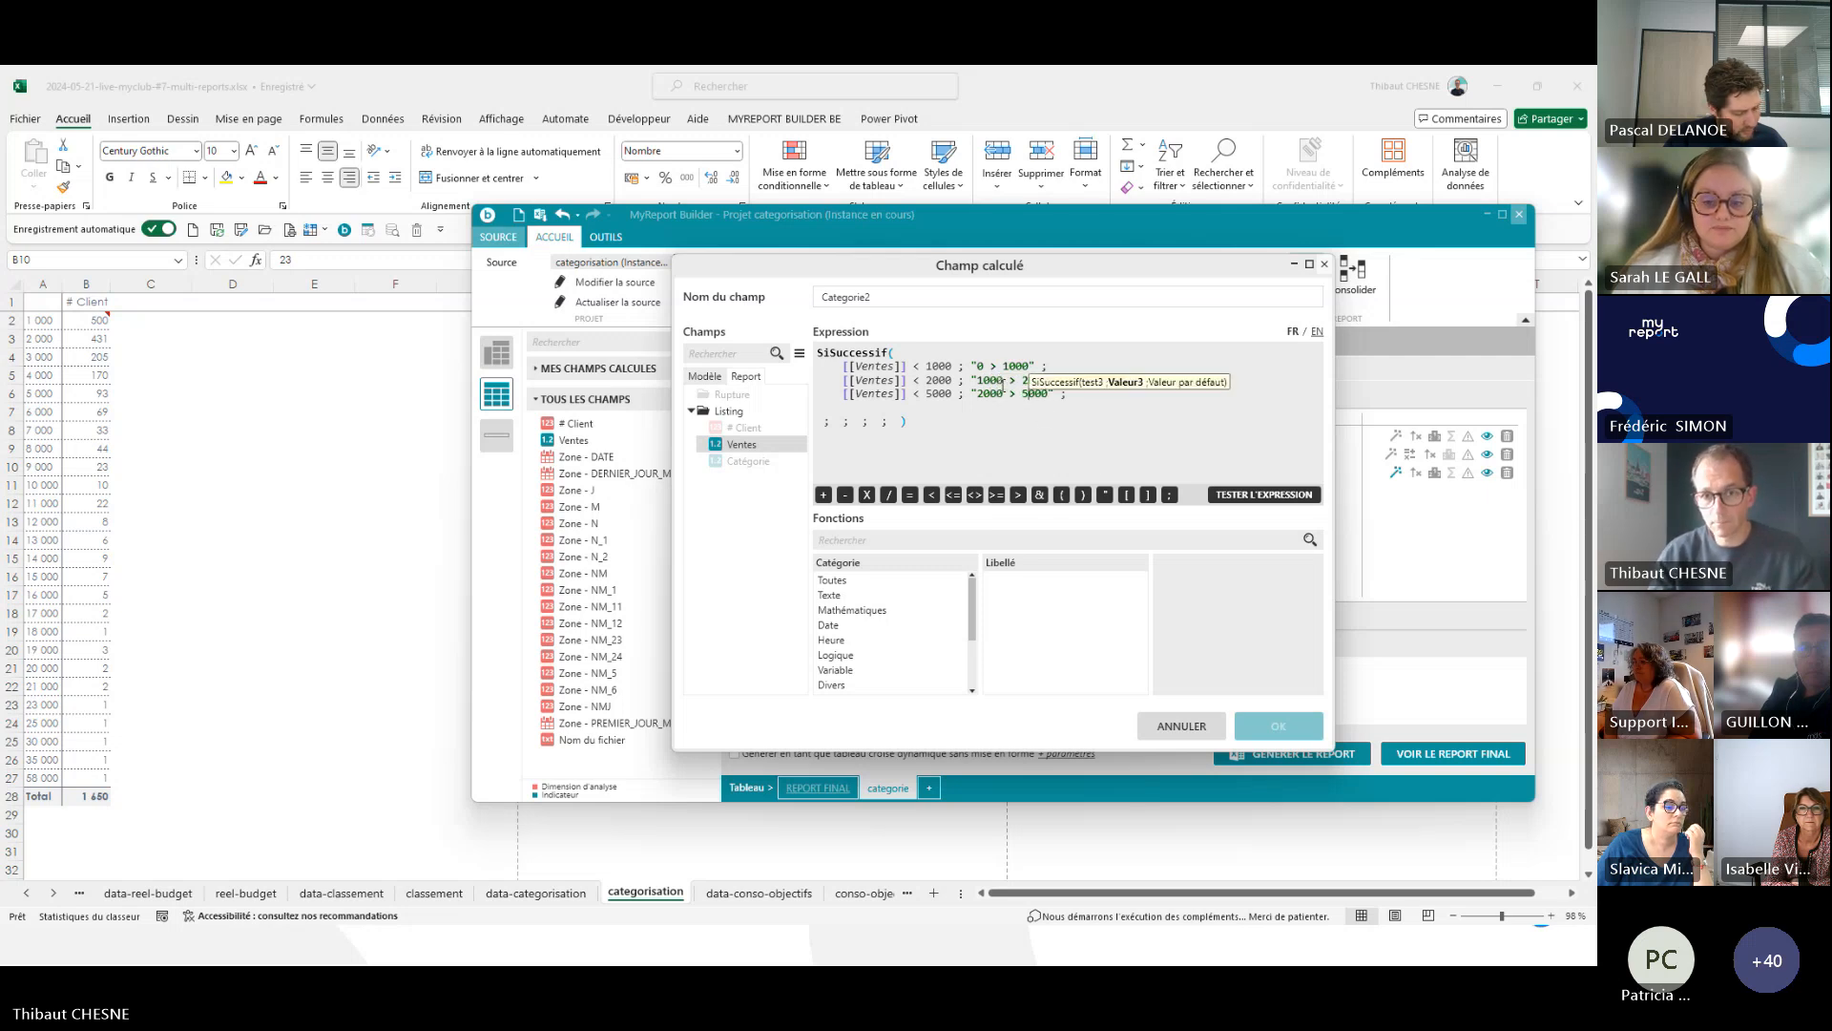
- Add "5000+" as the default value on the expression's last line and remove the leftover separators before the closing parenthesis
{"action": "left_click", "coordinate": [973, 416]}
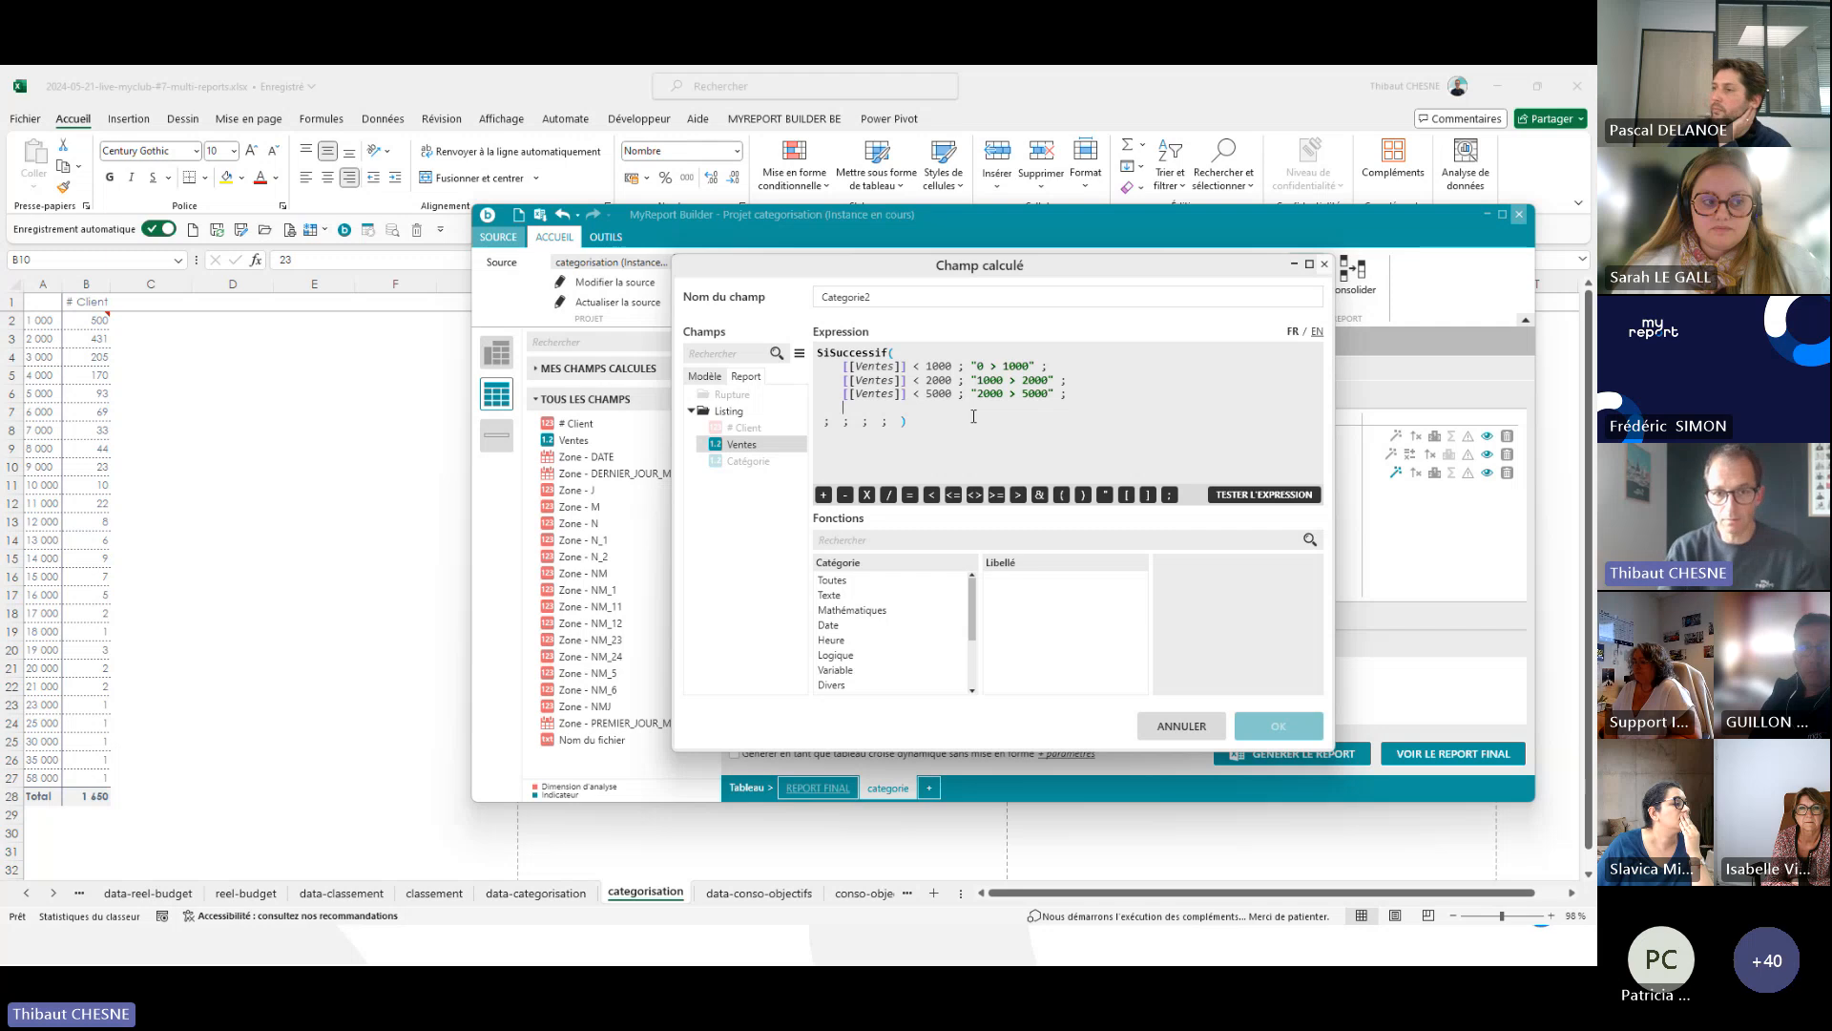
{"action": "type", "text": "\">"}
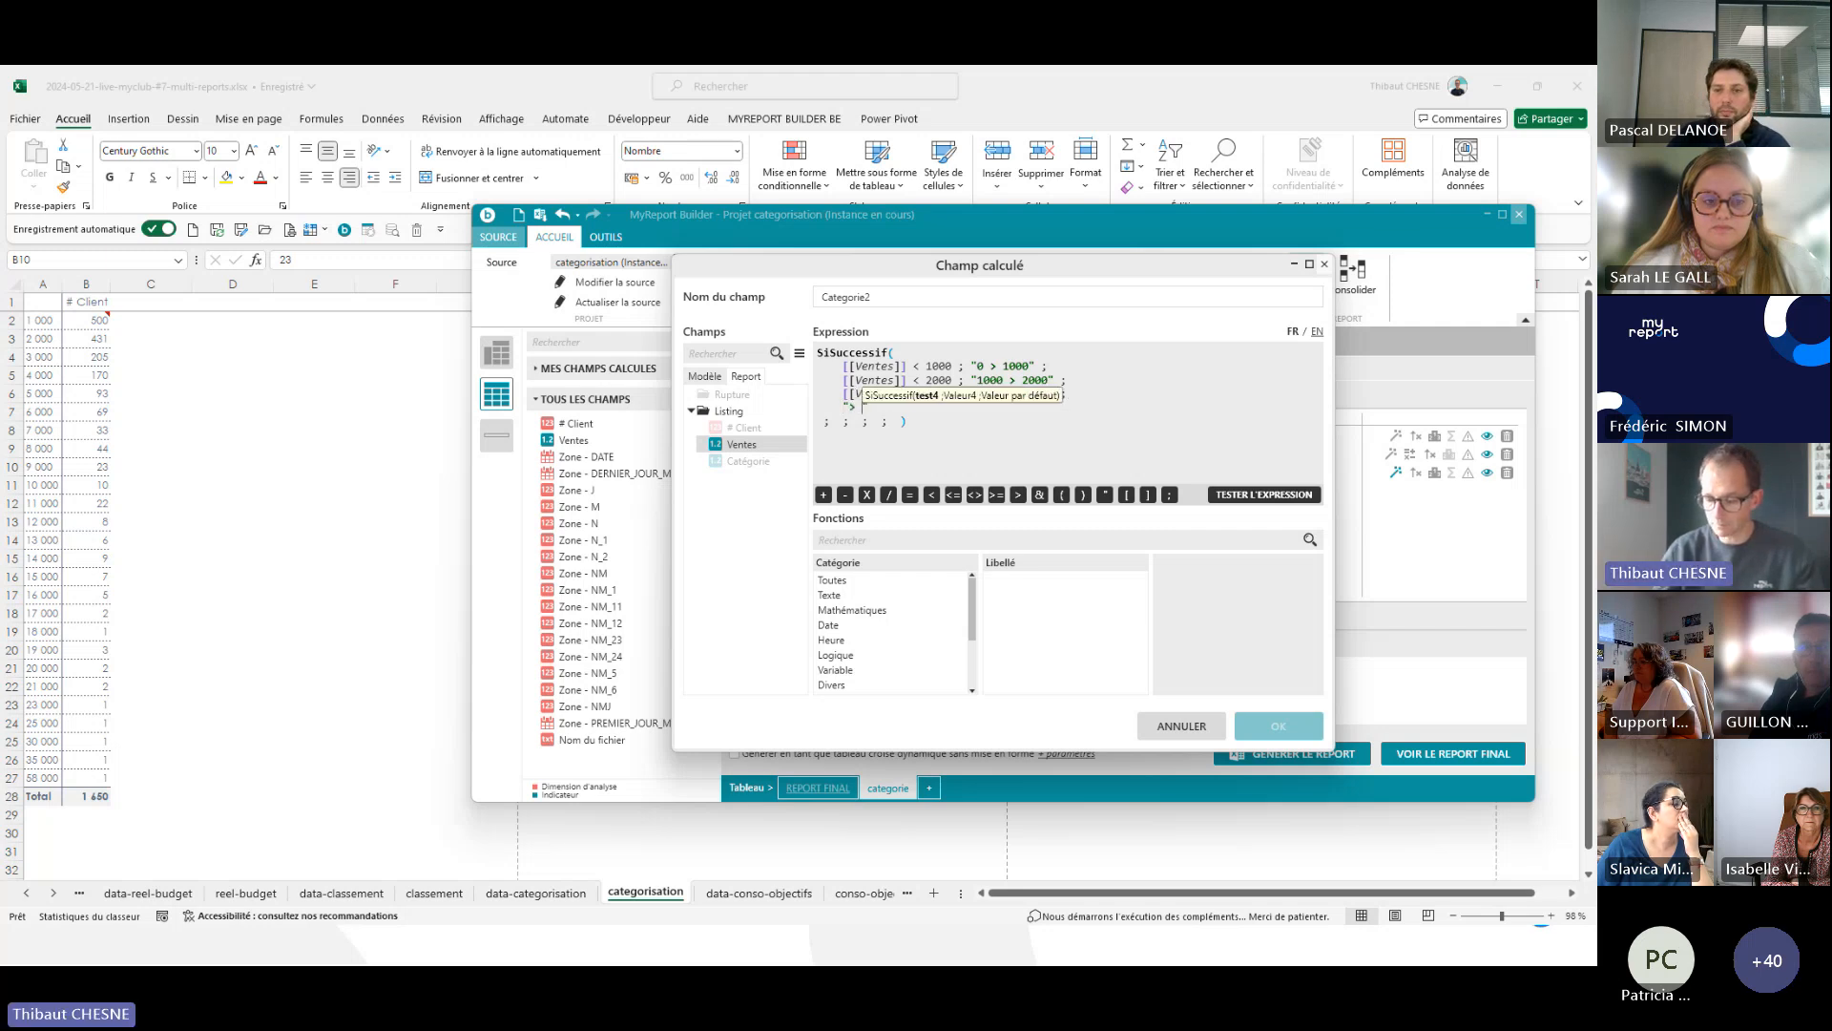
{"action": "key", "text": "BackSpace"}
{"action": "key", "text": "BackSpace"}
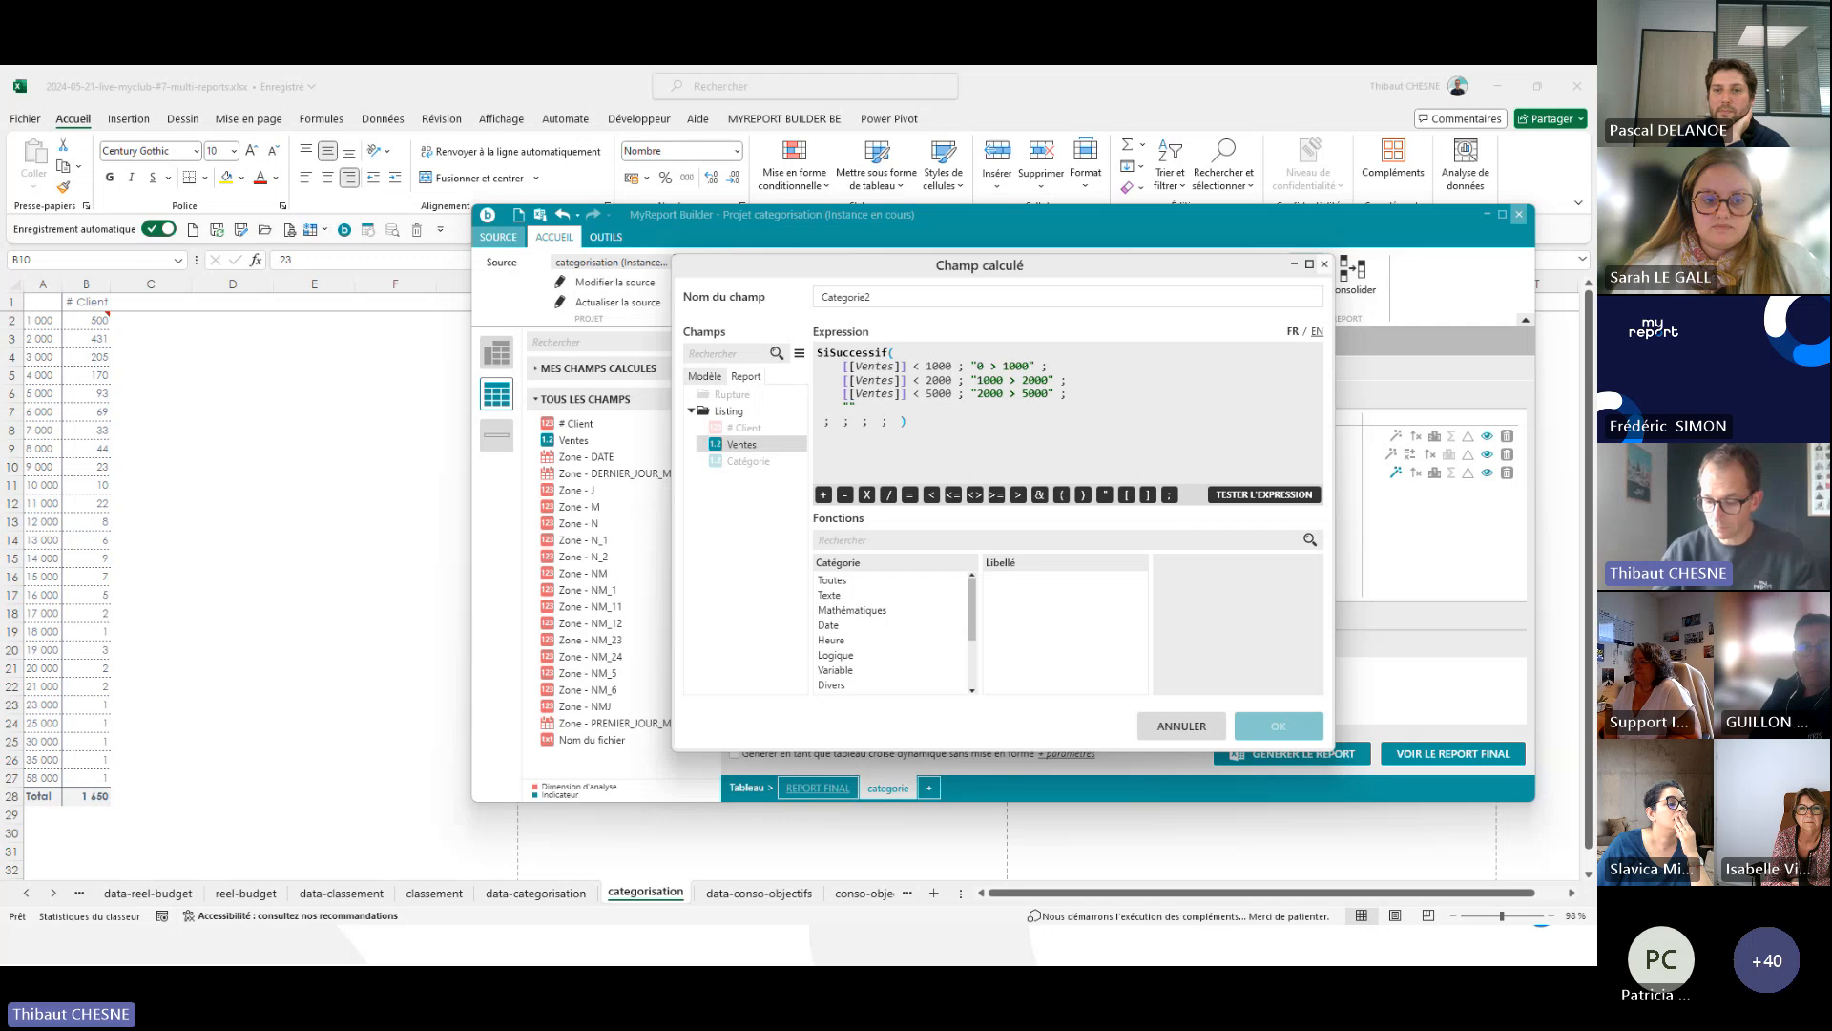
{"action": "type", "text": "5000"}
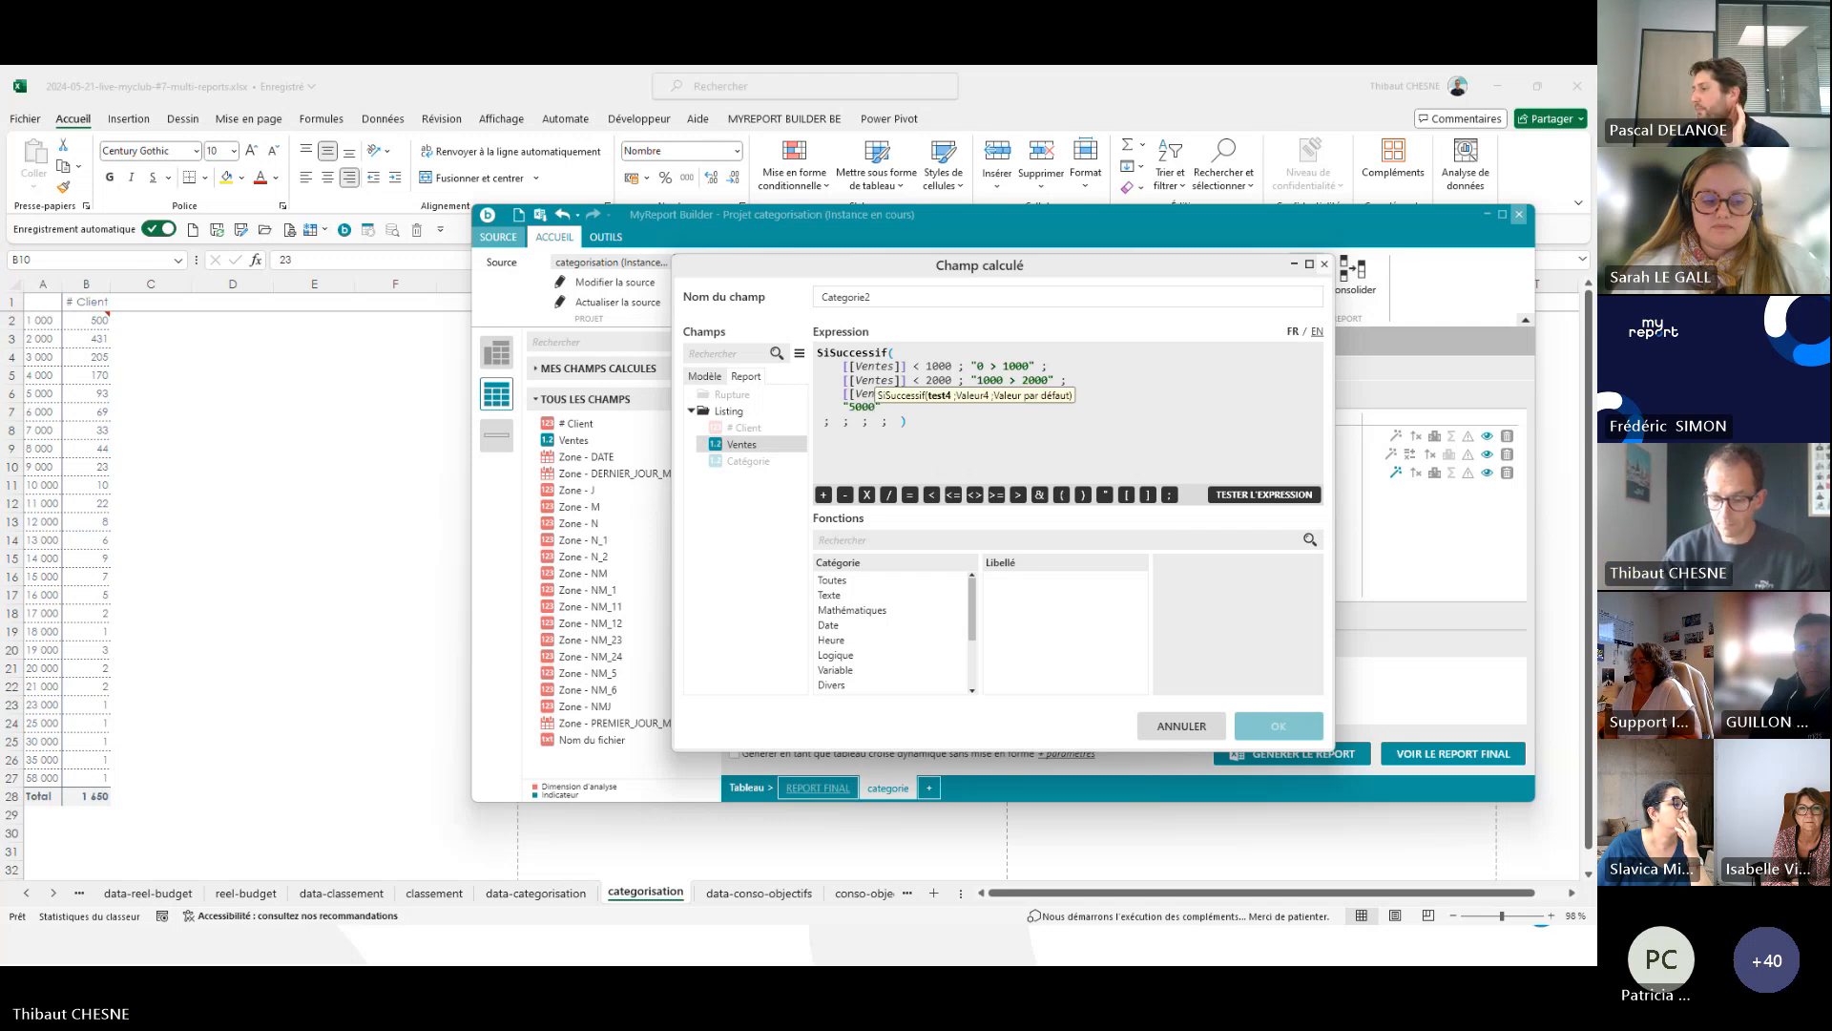
{"action": "type", "text": "+"}
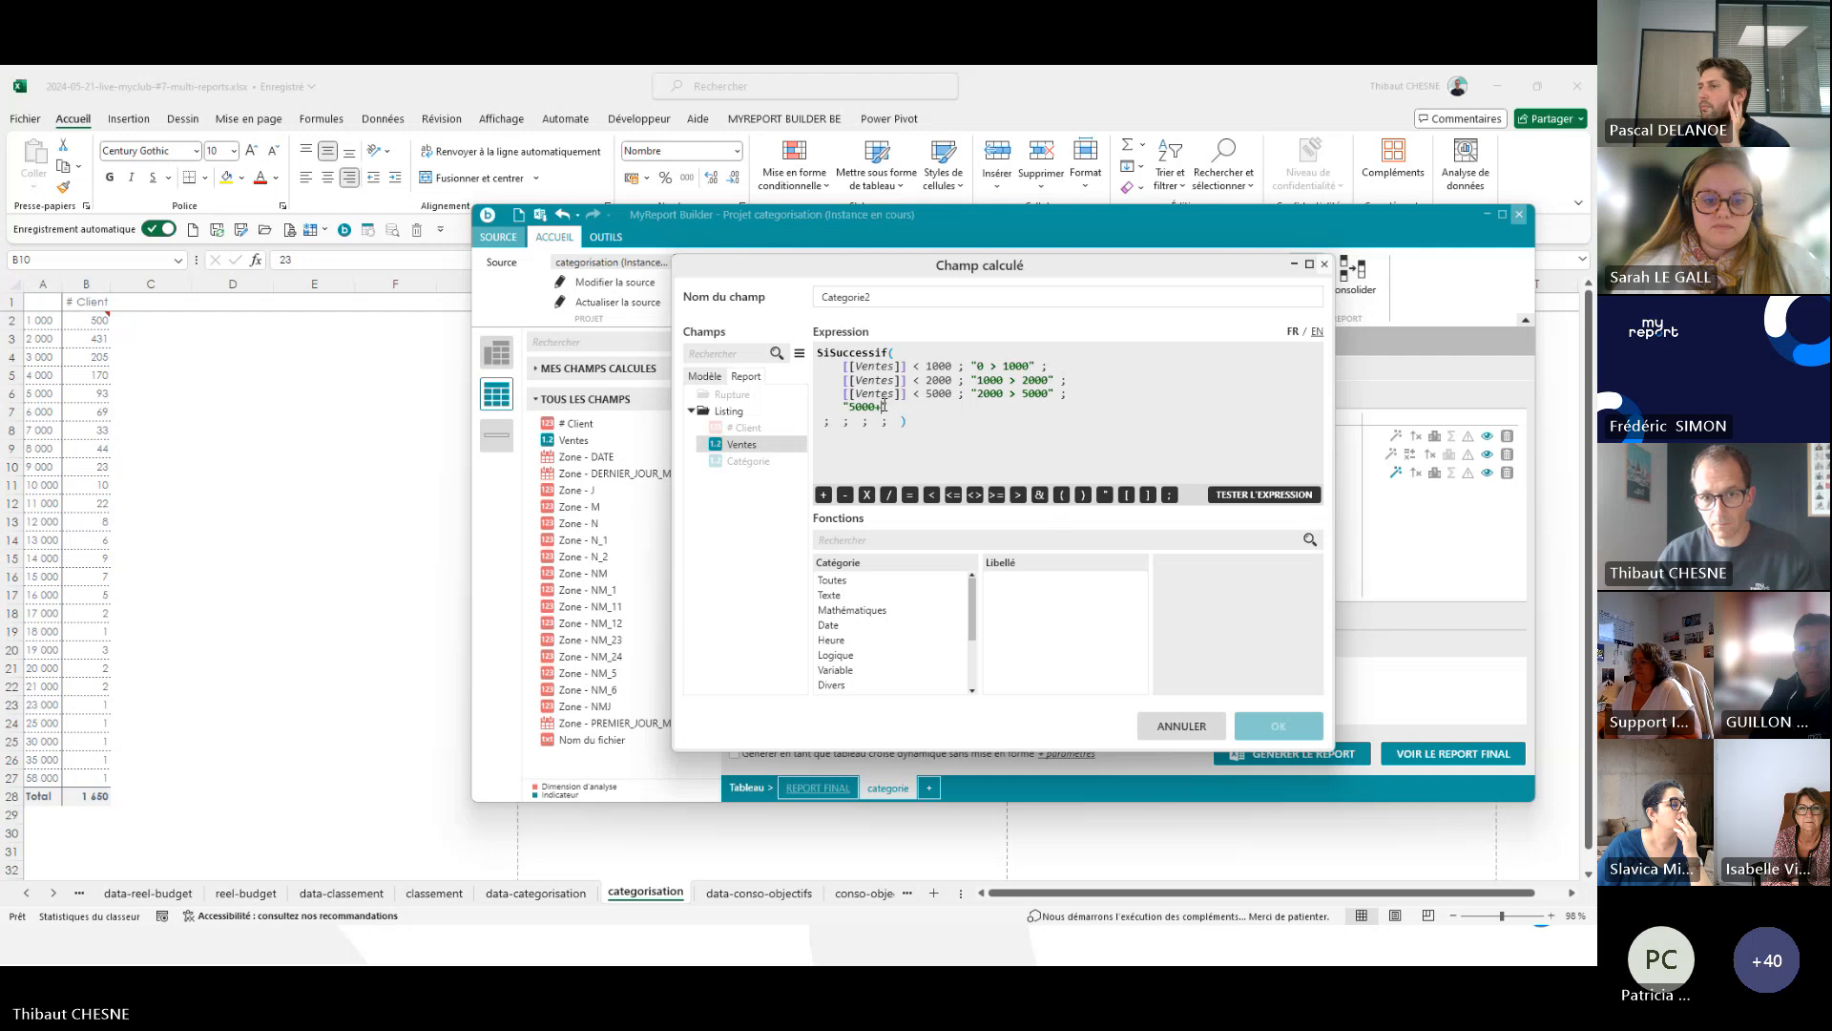
{"action": "type", "text": "\""}
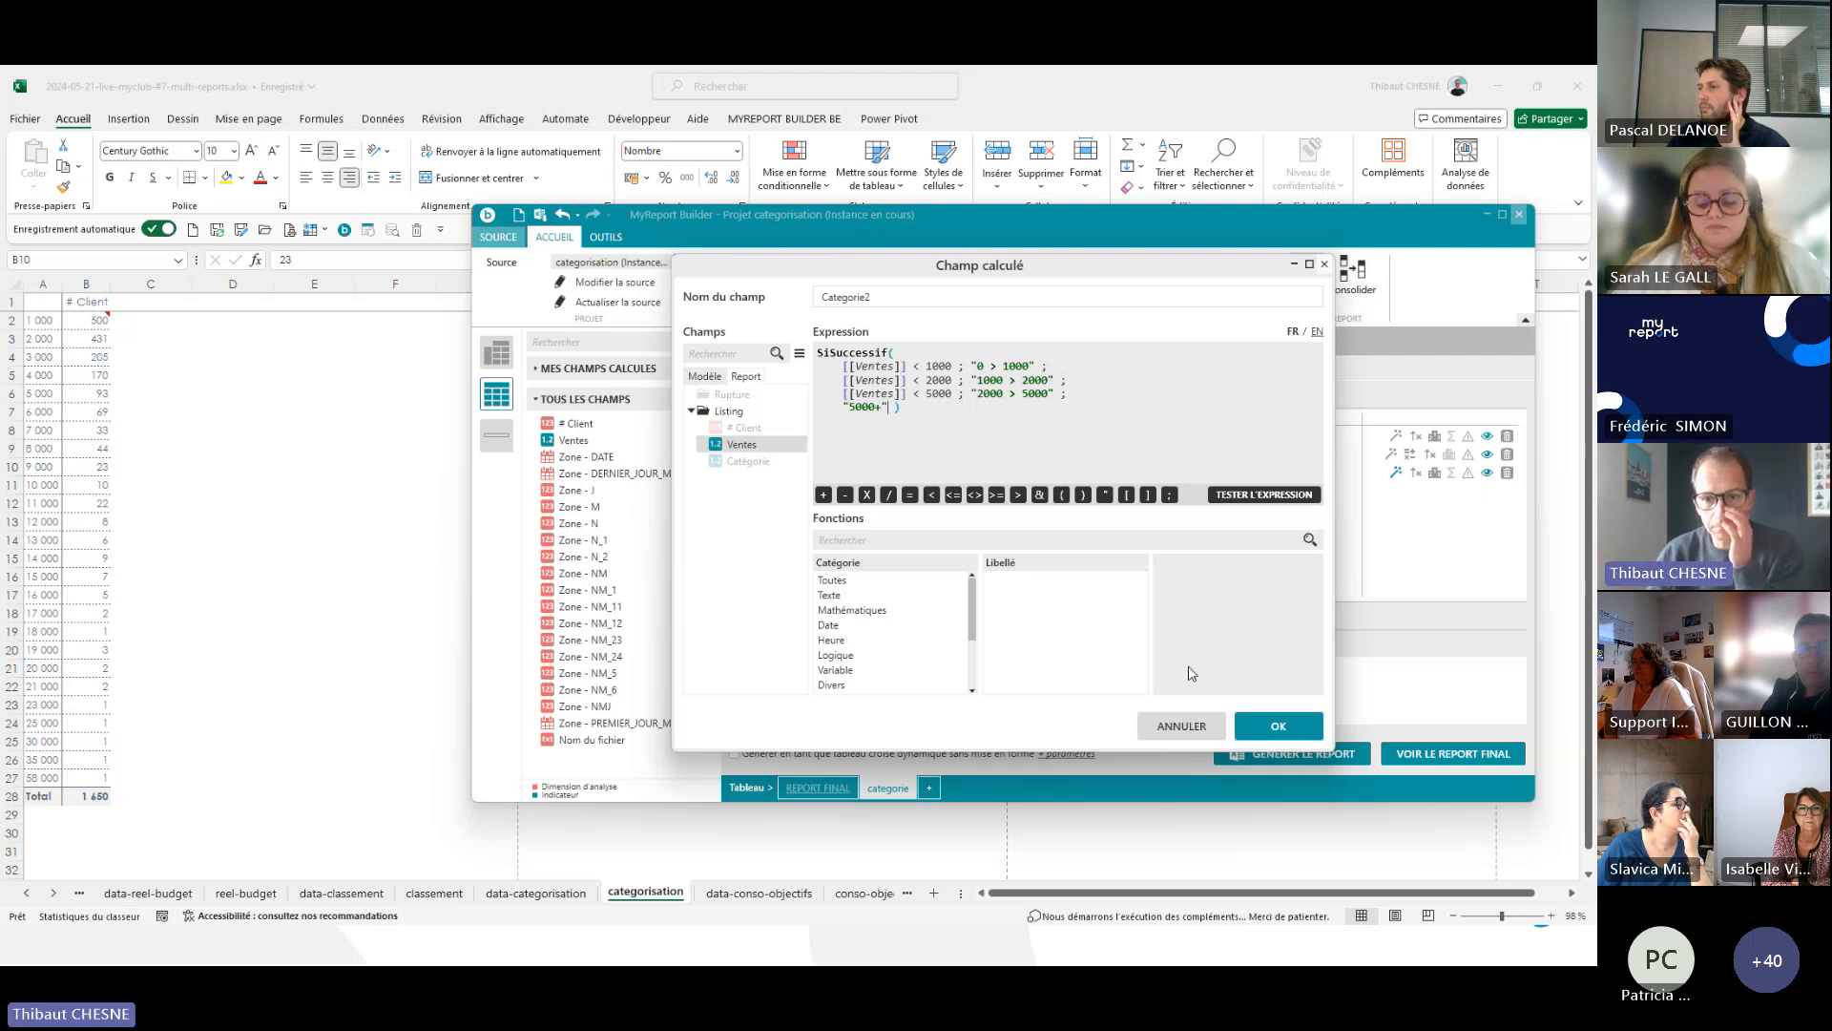
- Save the Categorie2 calculated field, add it as a row in the final report, and deactivate the Catégorie row
{"action": "left_click", "coordinate": [1269, 732]}
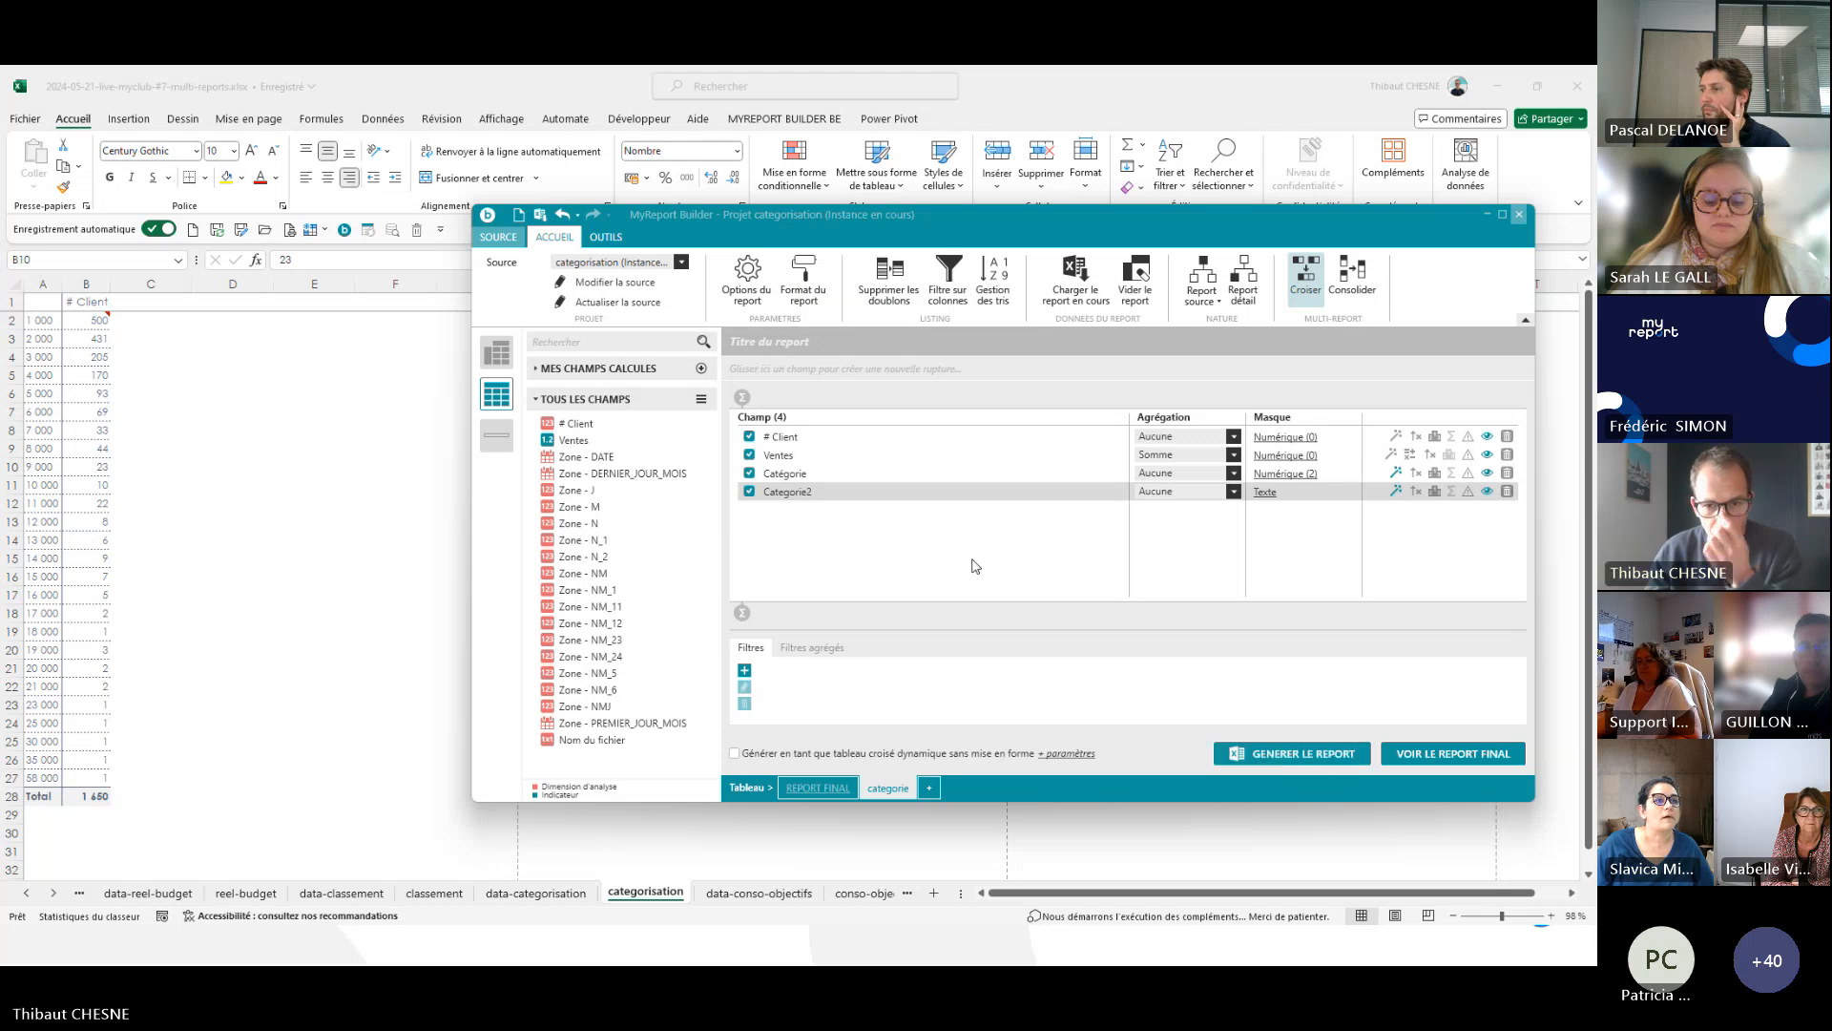
{"action": "left_click", "coordinate": [818, 787]}
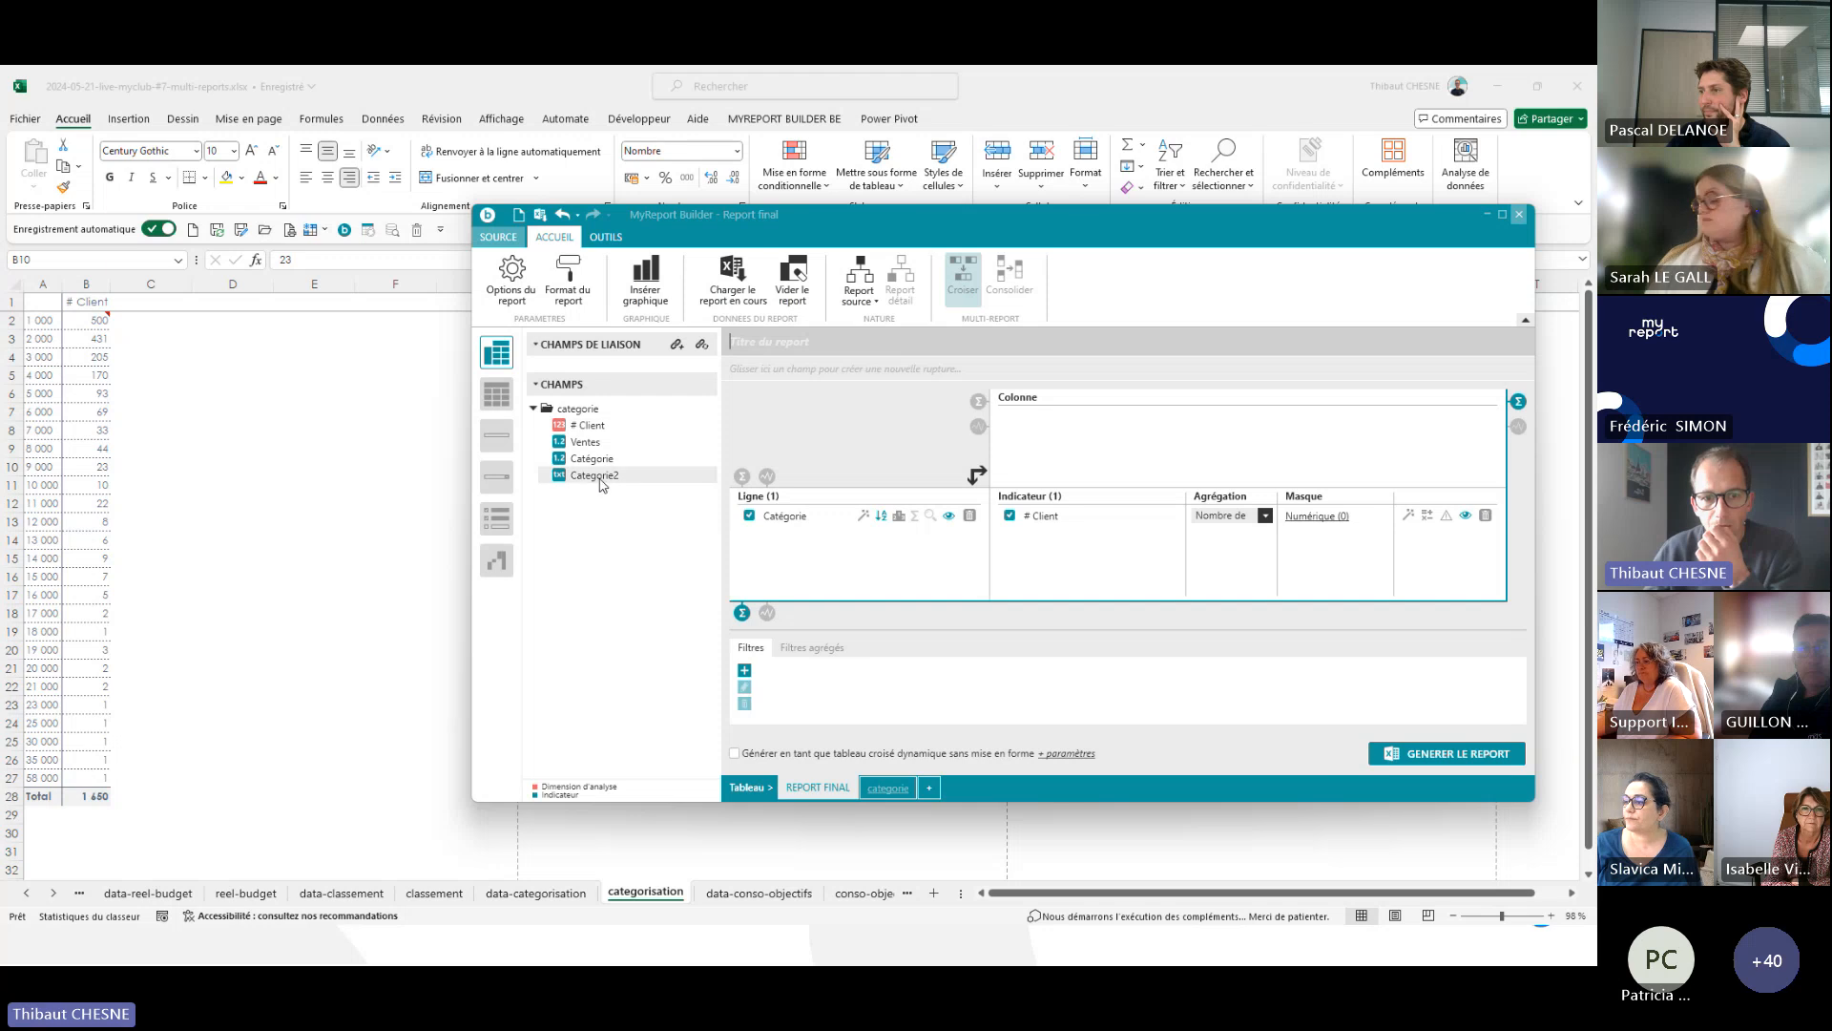
{"action": "left_click_drag", "start_coordinate": [594, 475], "coordinate": [785, 521]}
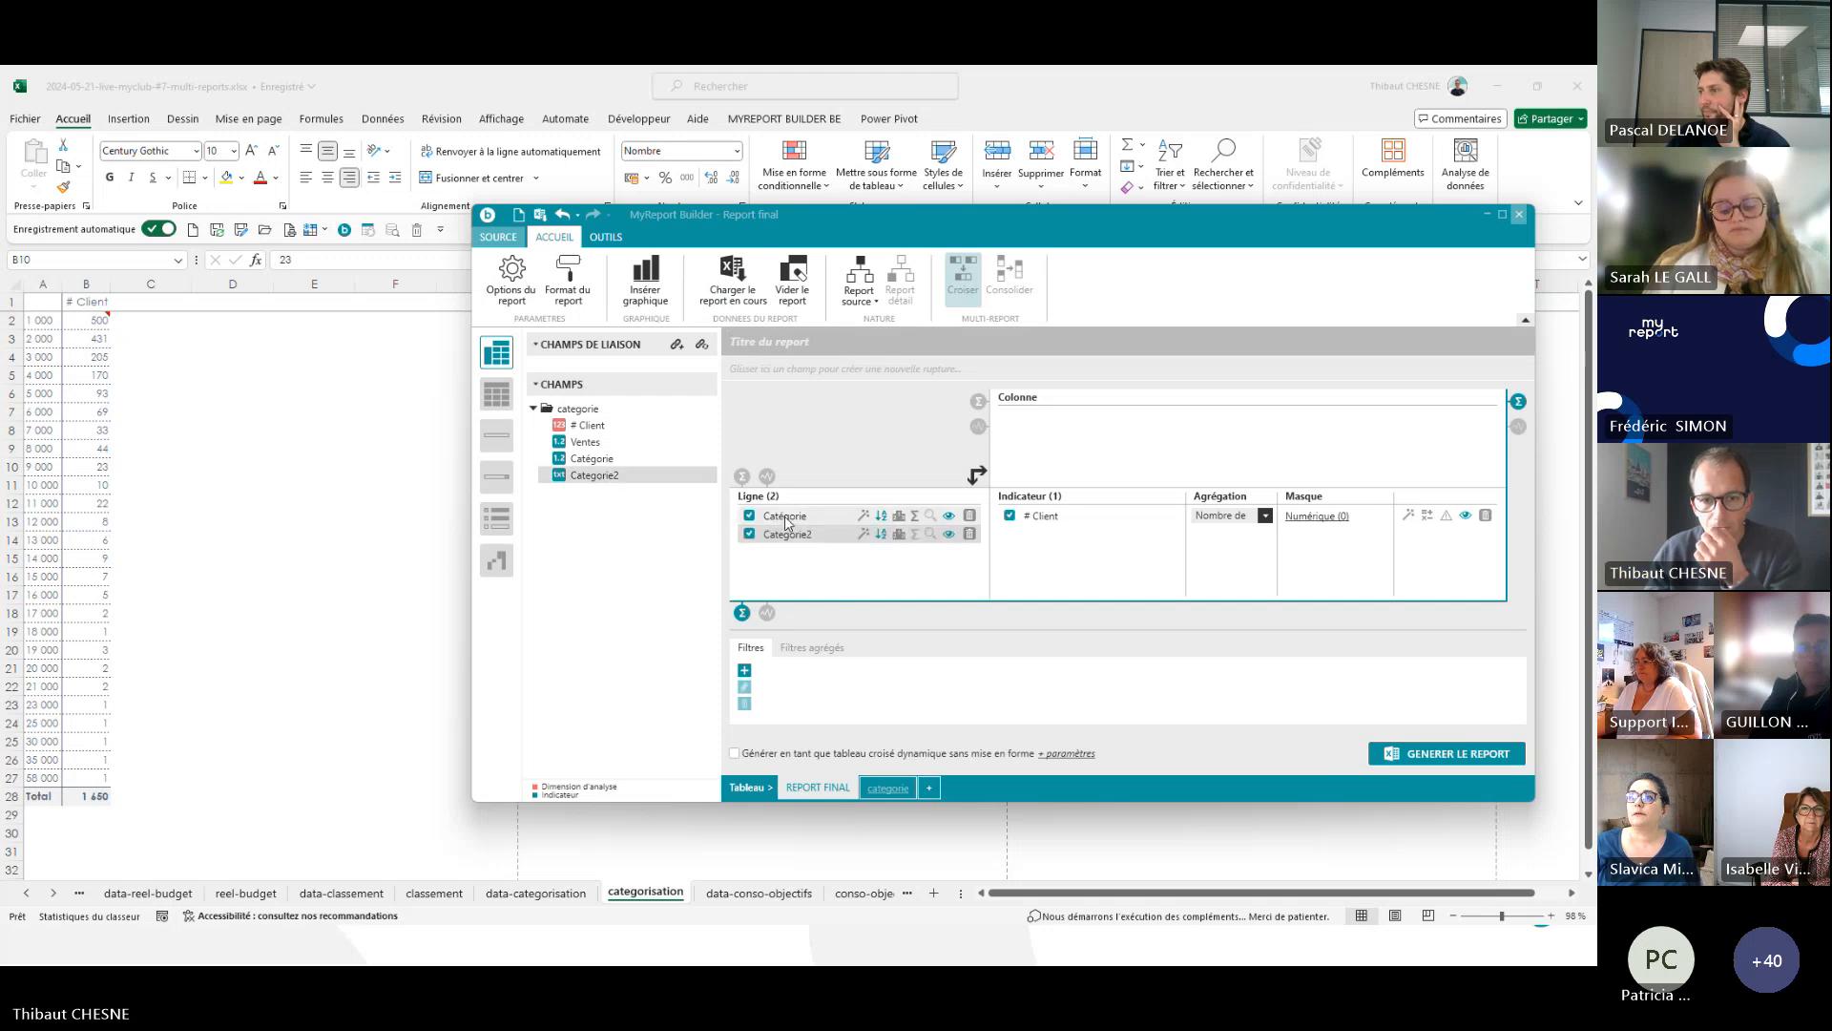
{"action": "left_click", "coordinate": [764, 517]}
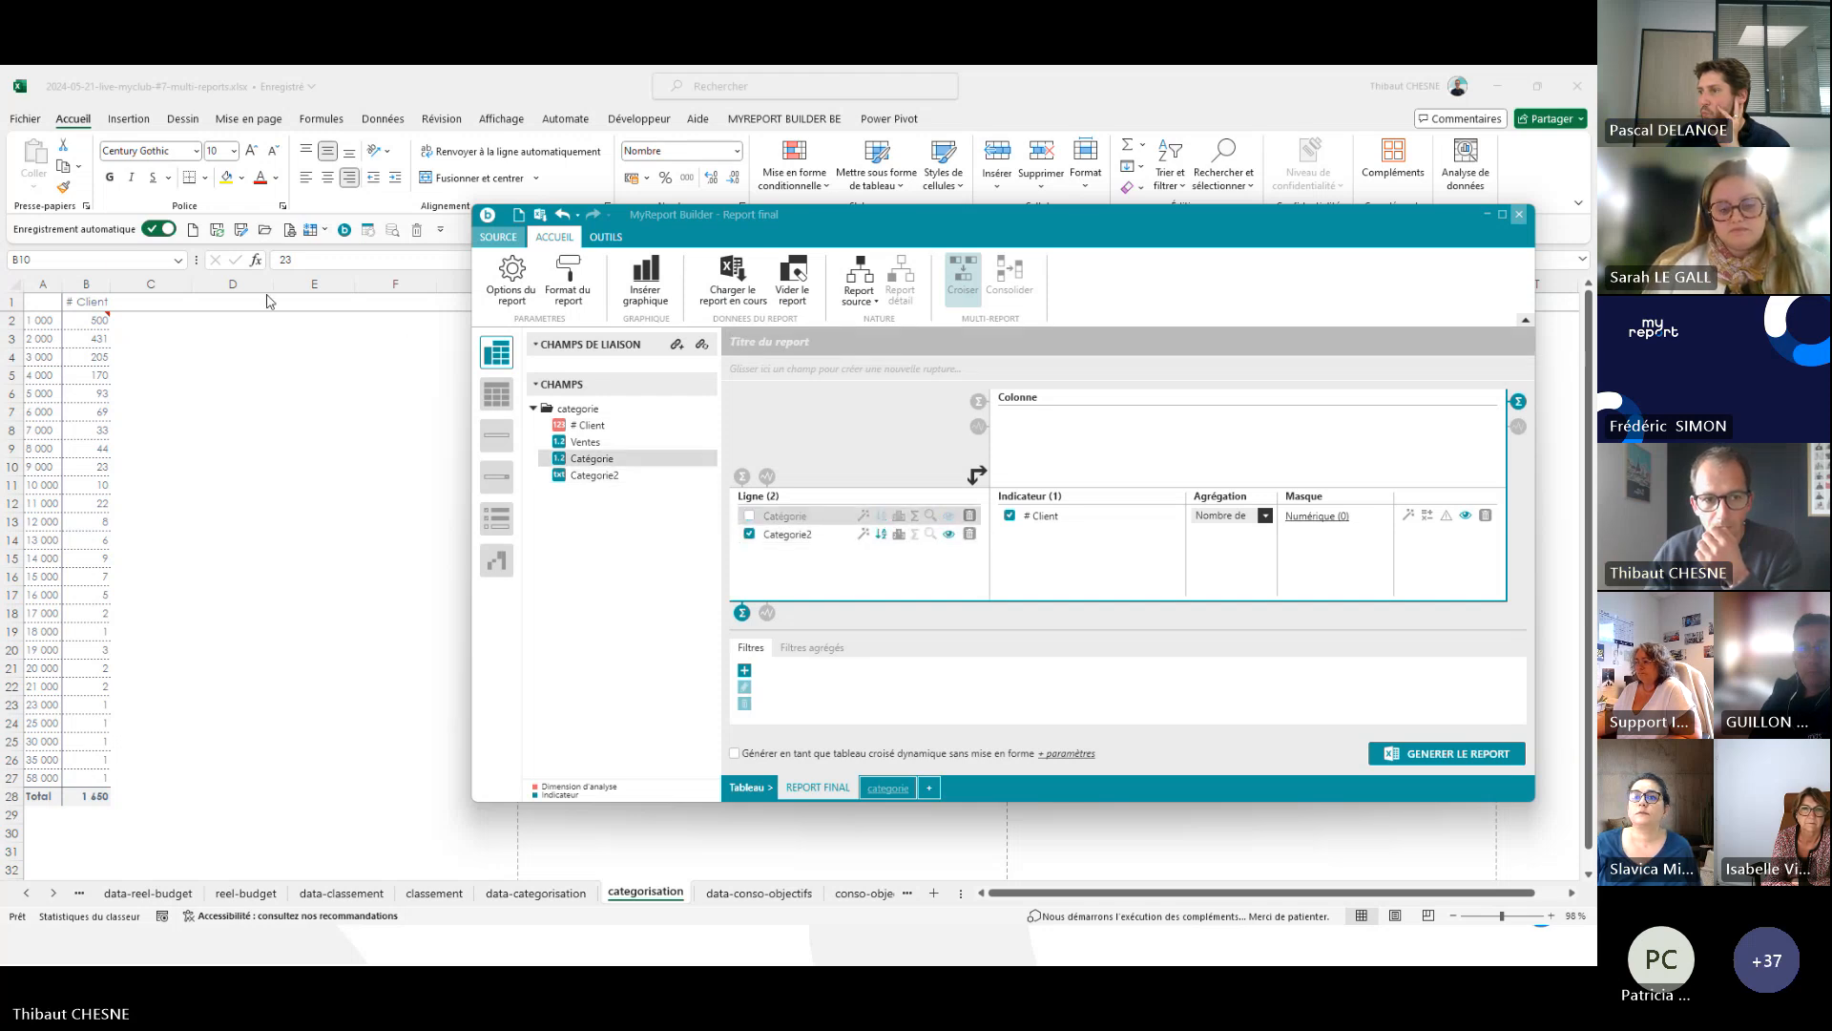
- Generate the final report into the categorisation sheet starting at cell D1
{"action": "key", "text": "Escape"}
{"action": "left_click", "coordinate": [212, 301]}
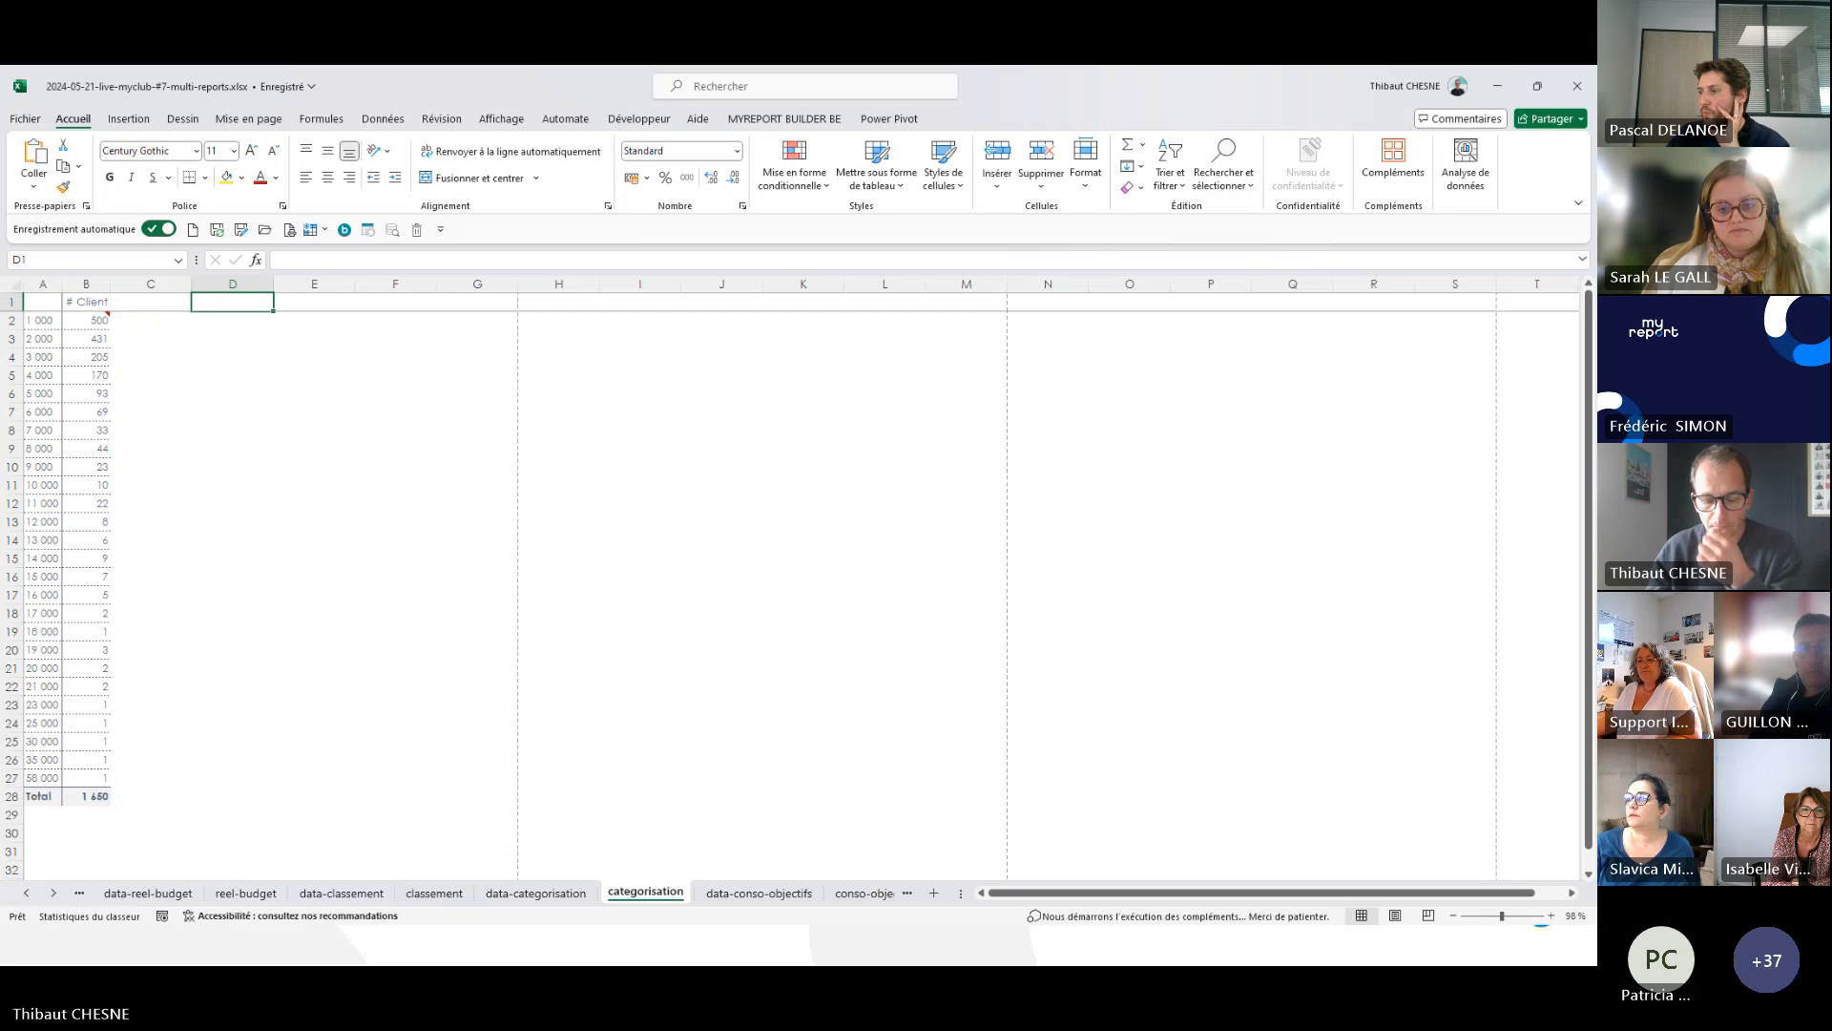
{"action": "left_click", "coordinate": [785, 827]}
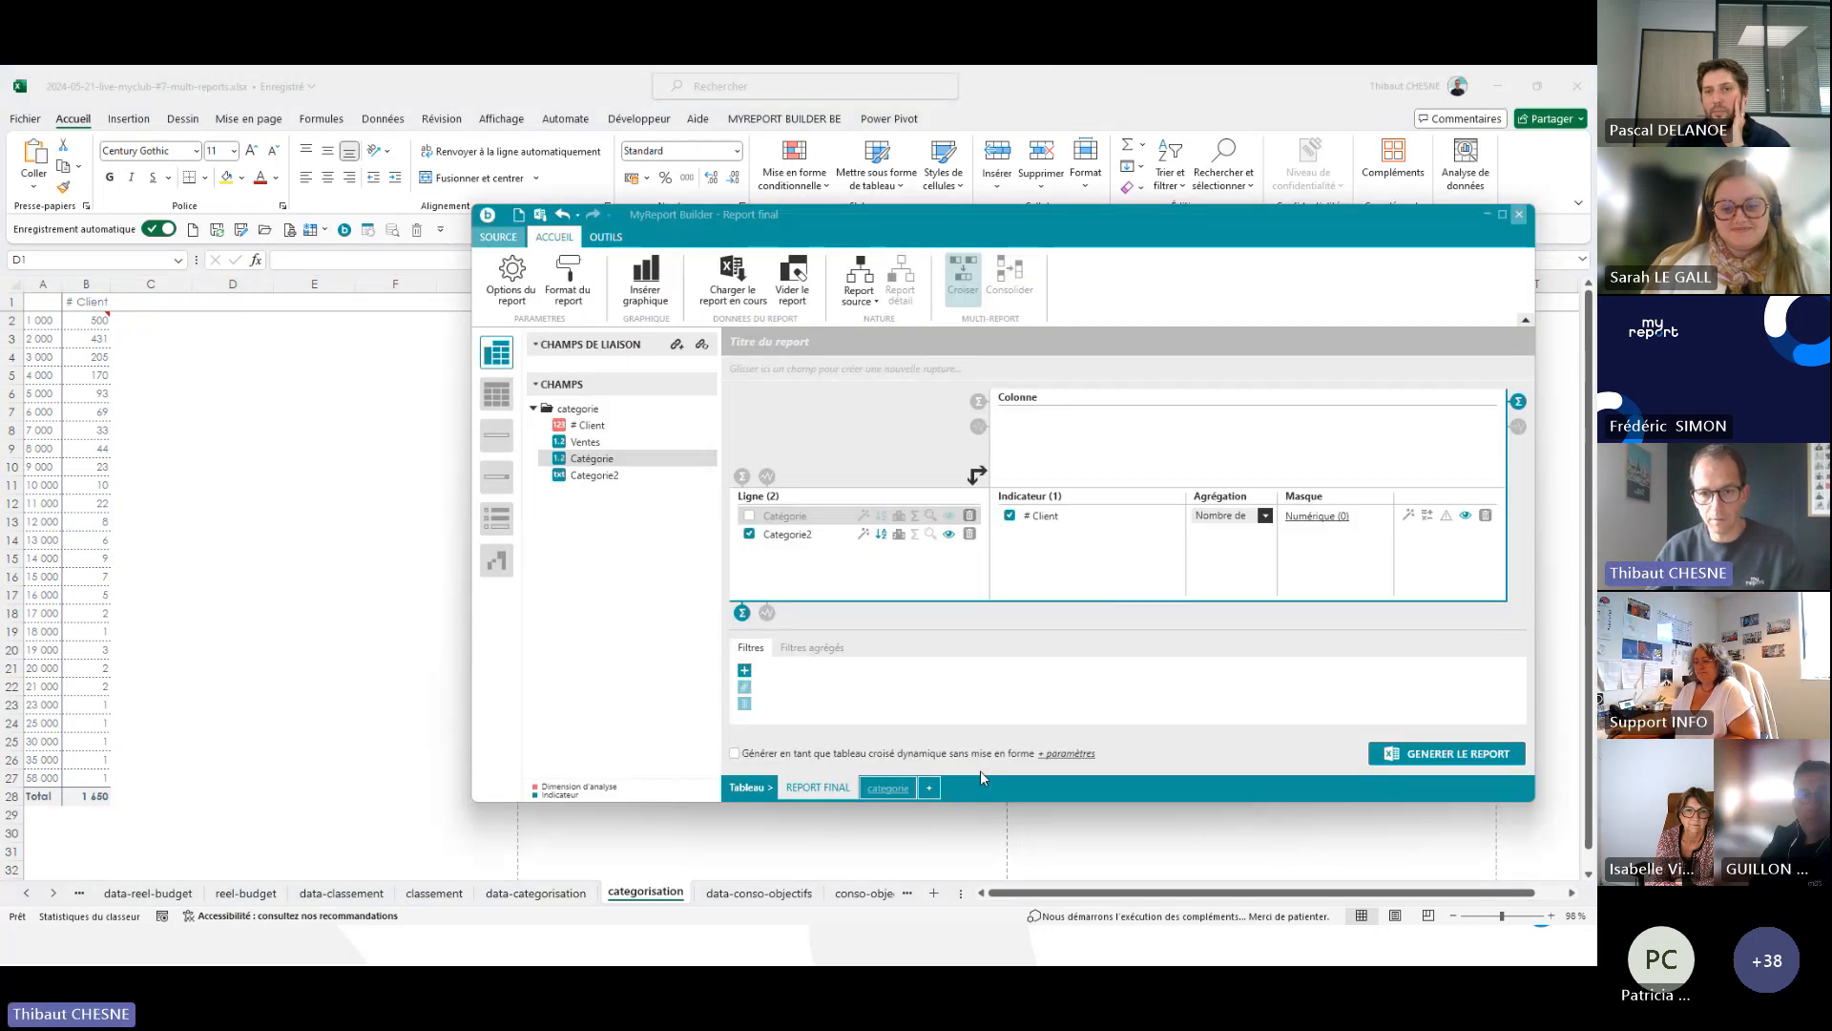
{"action": "left_click", "coordinate": [1374, 756]}
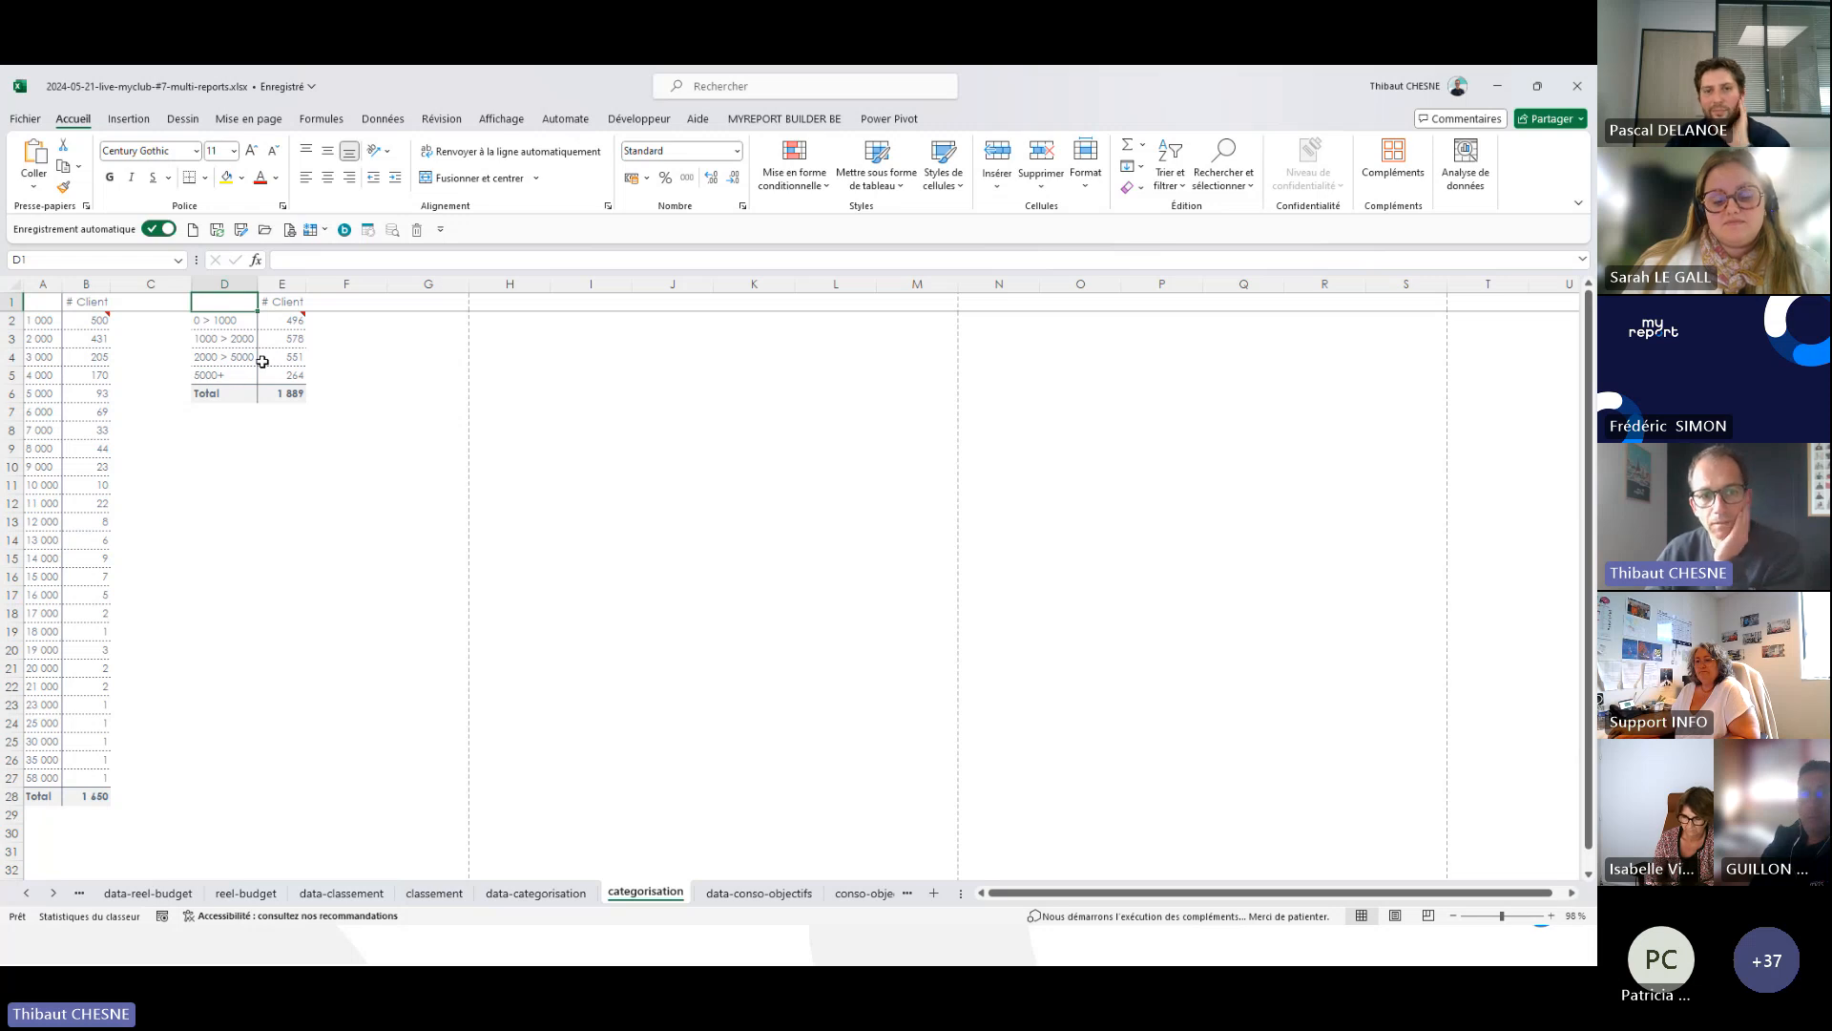
- Check the client total of the new bracket table and read the attendees' questions in the Teams meeting's Q&R
{"action": "left_click", "coordinate": [283, 393]}
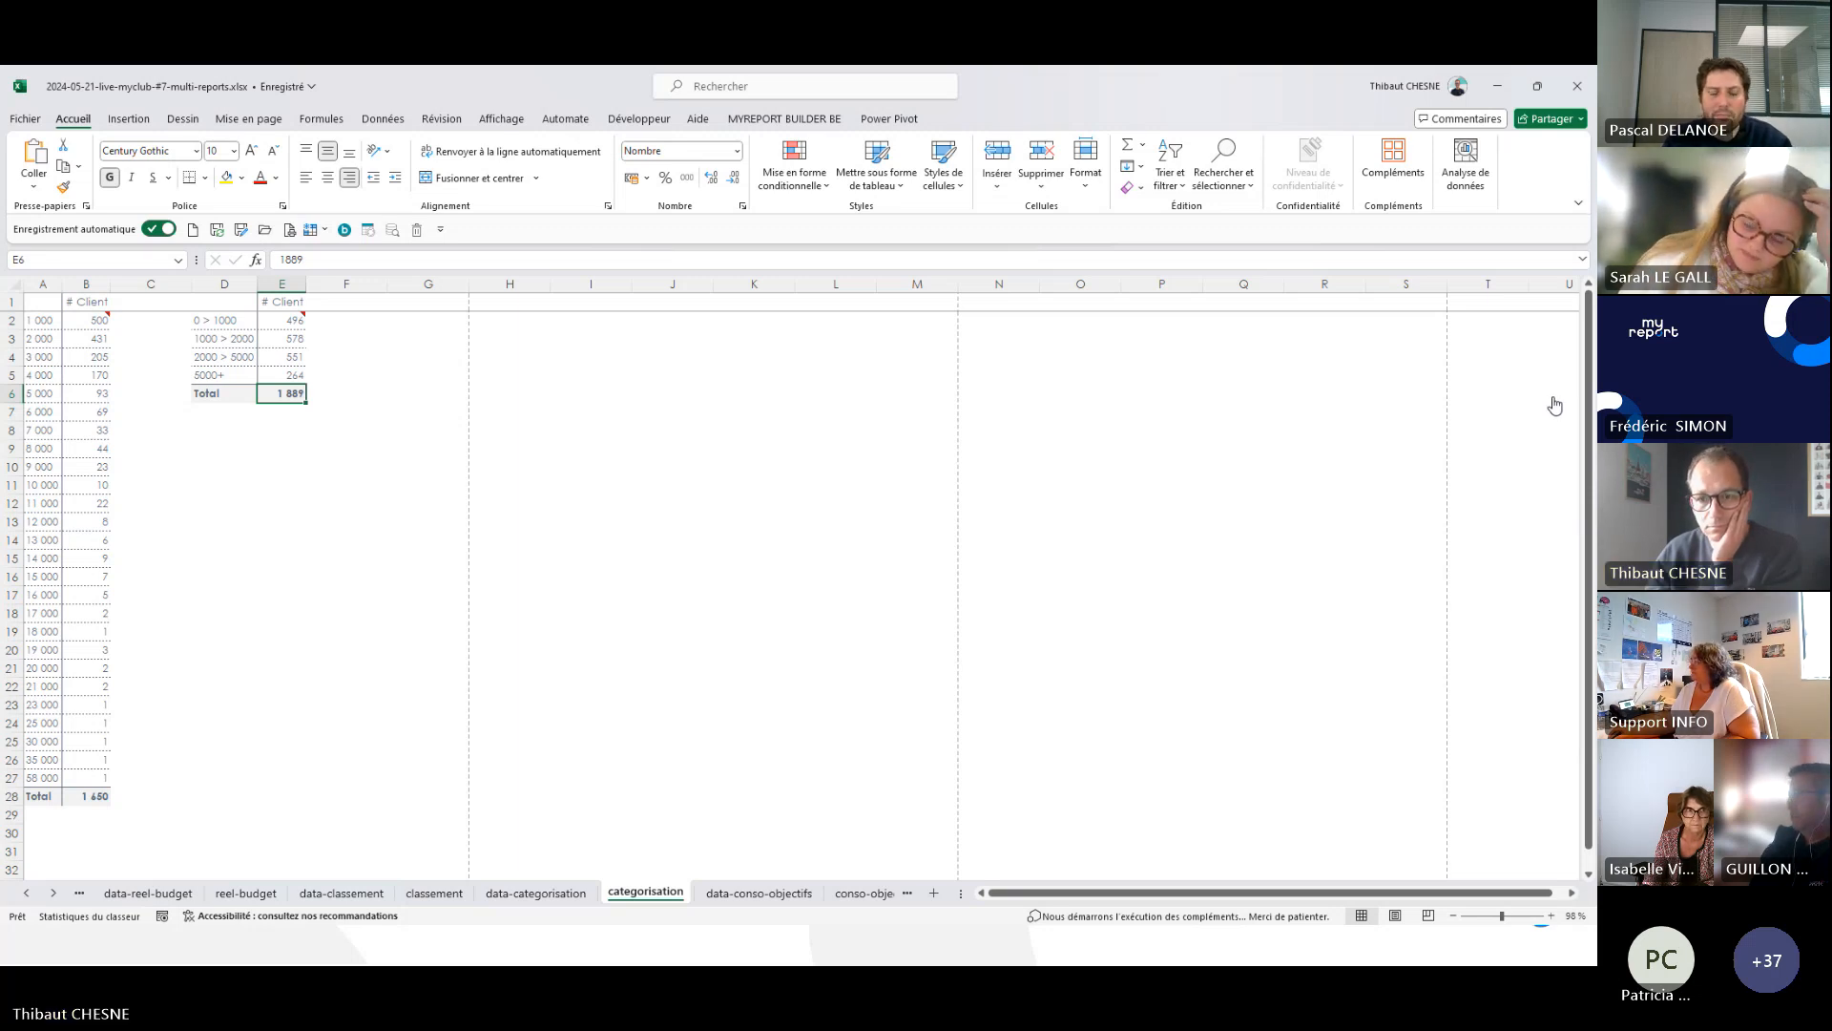
{"action": "left_click", "coordinate": [1555, 405]}
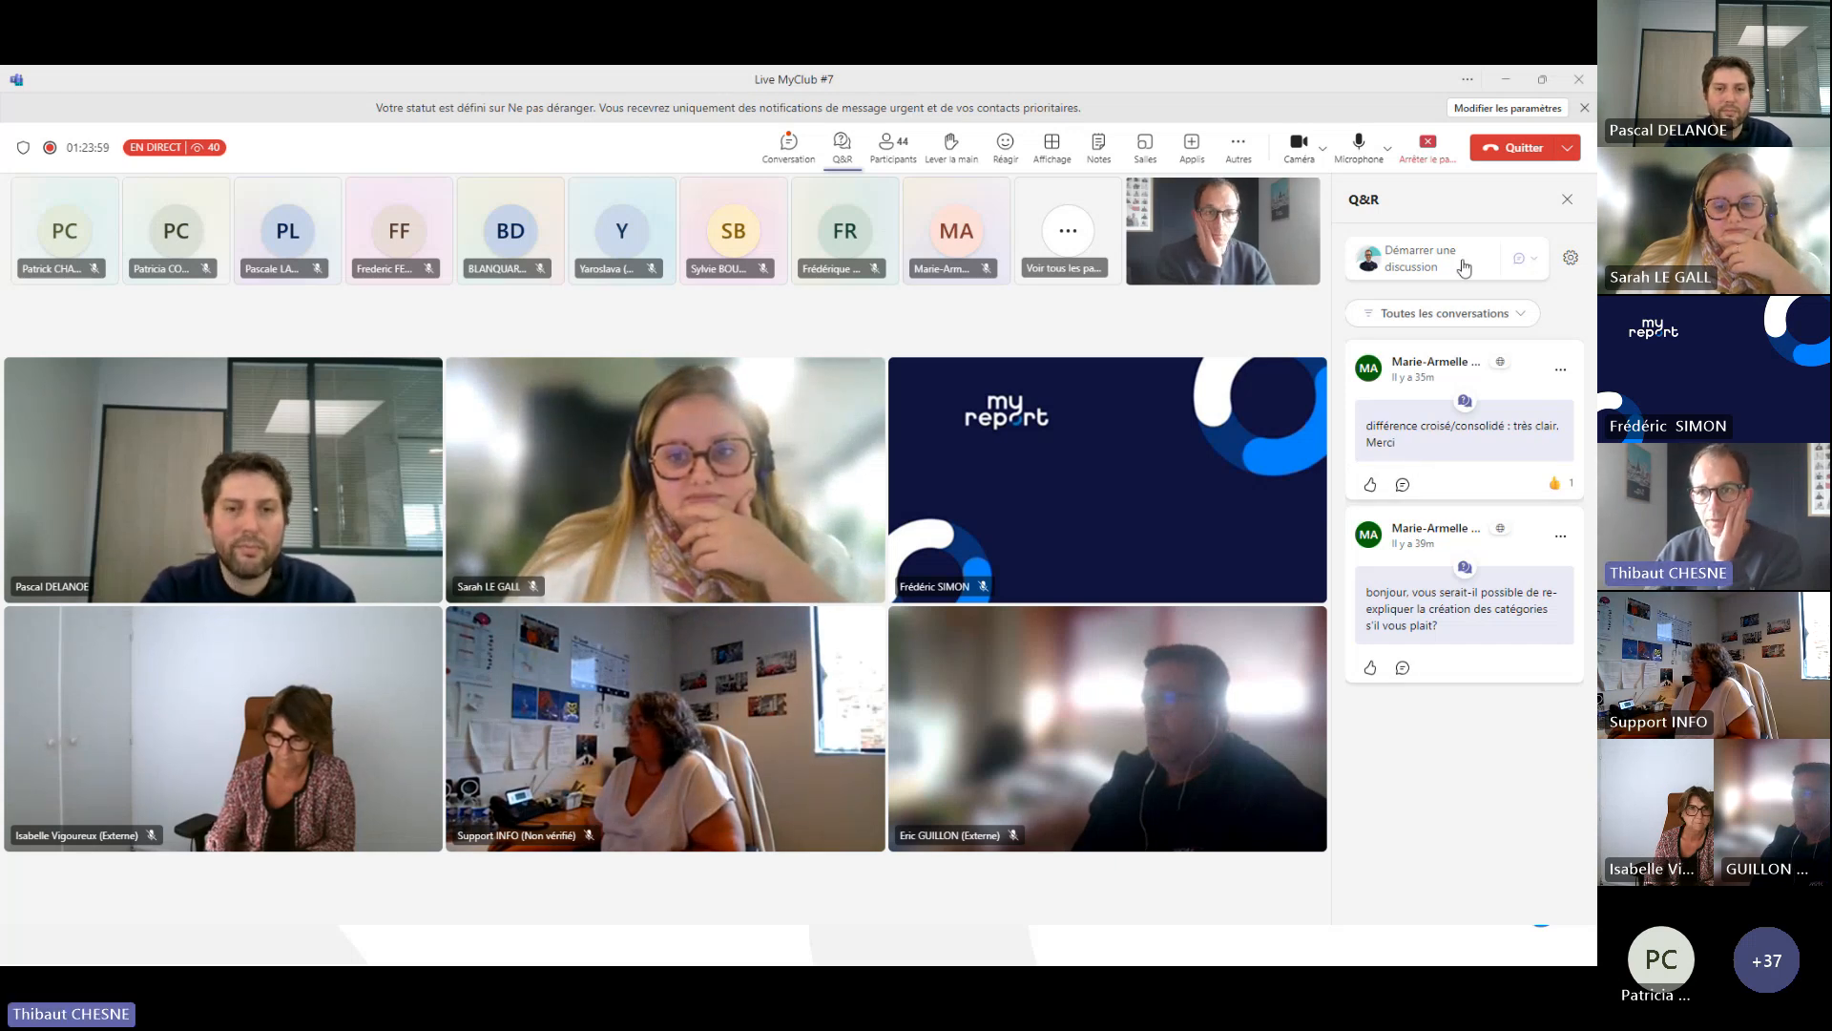
{"action": "left_click", "coordinate": [1506, 83]}
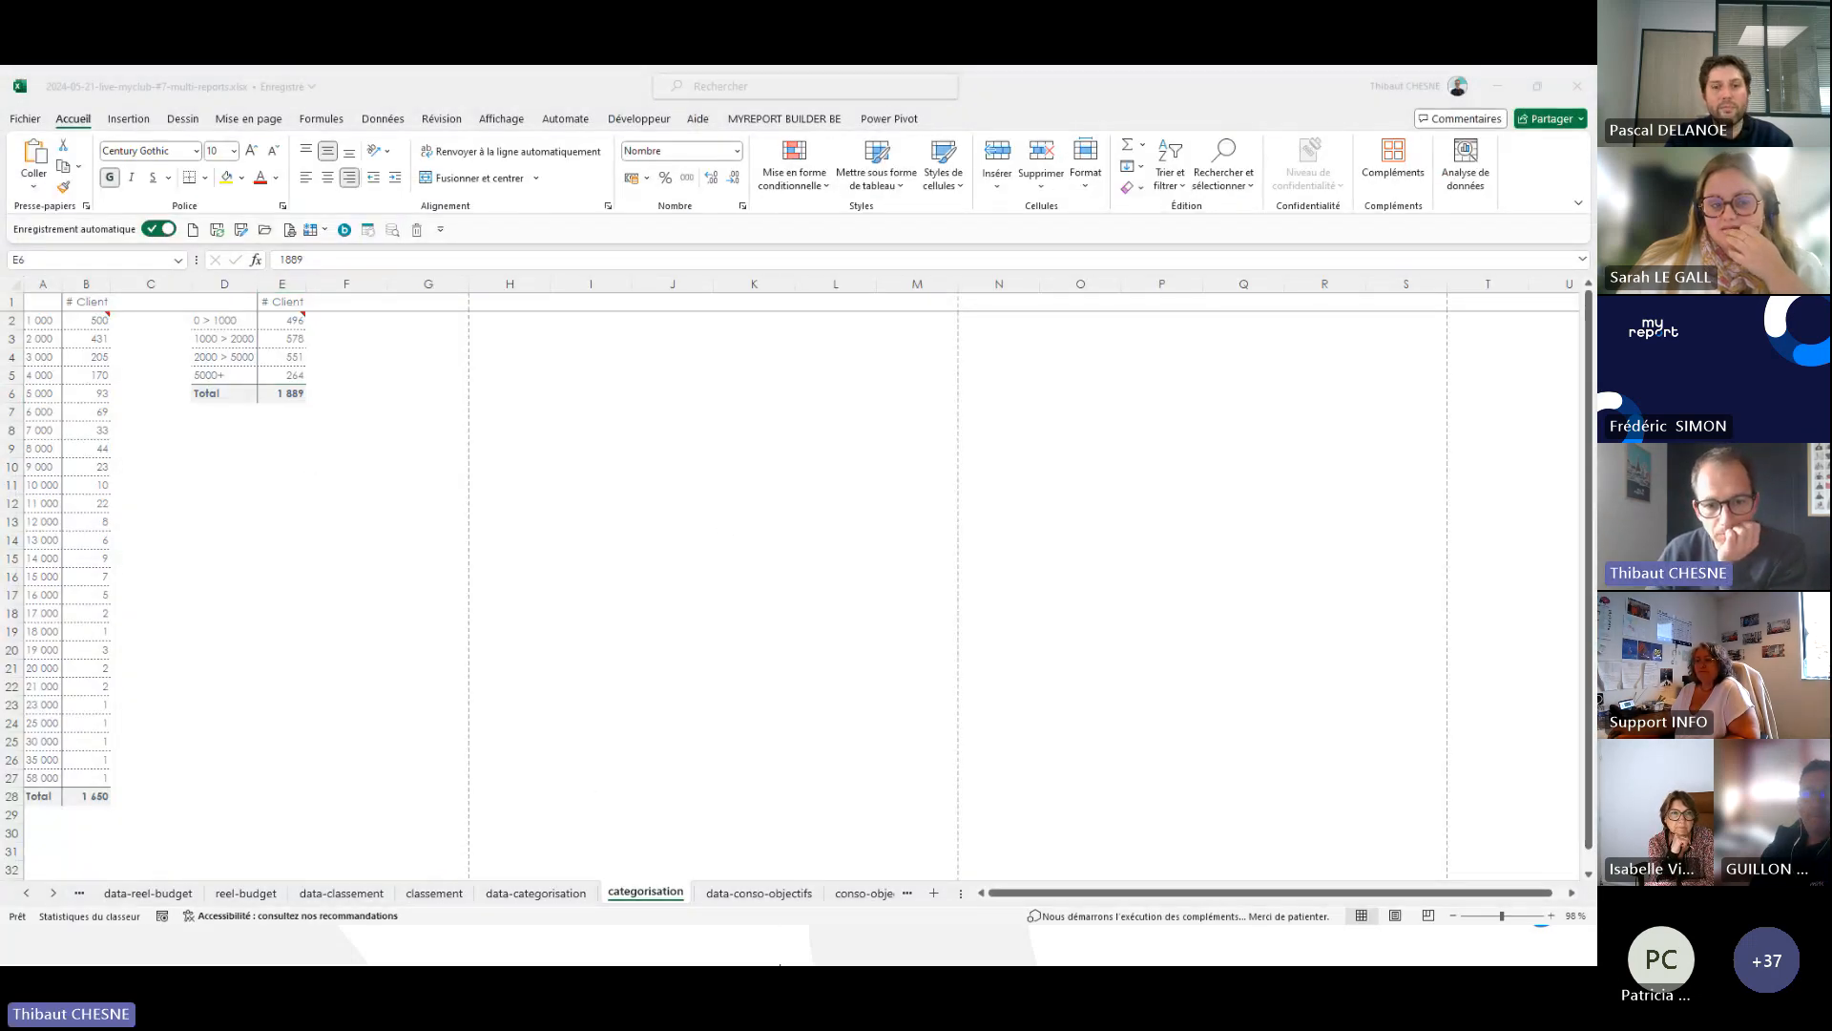
- Switch back to MyReport Builder and review the Catégorie field's expression in the categorie report, leaving it unchanged
{"action": "mouse_move", "coordinate": [780, 964]}
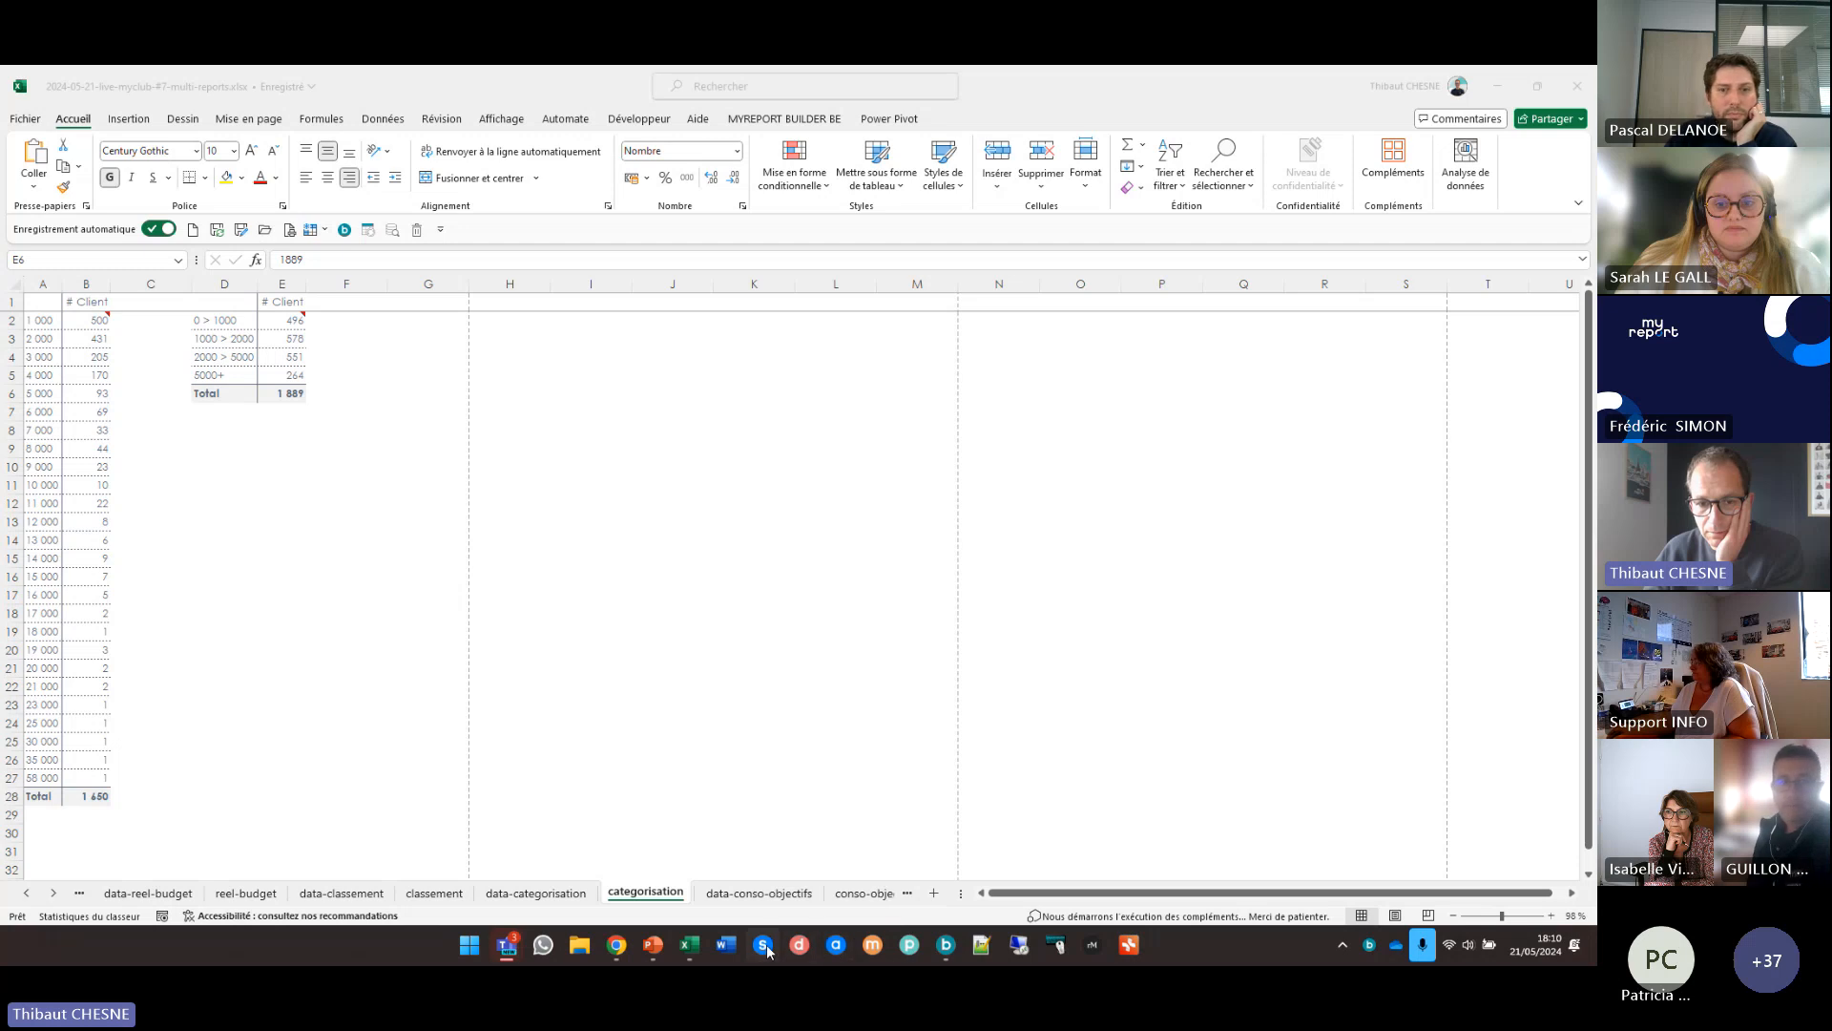
{"action": "mouse_move", "coordinate": [650, 948]}
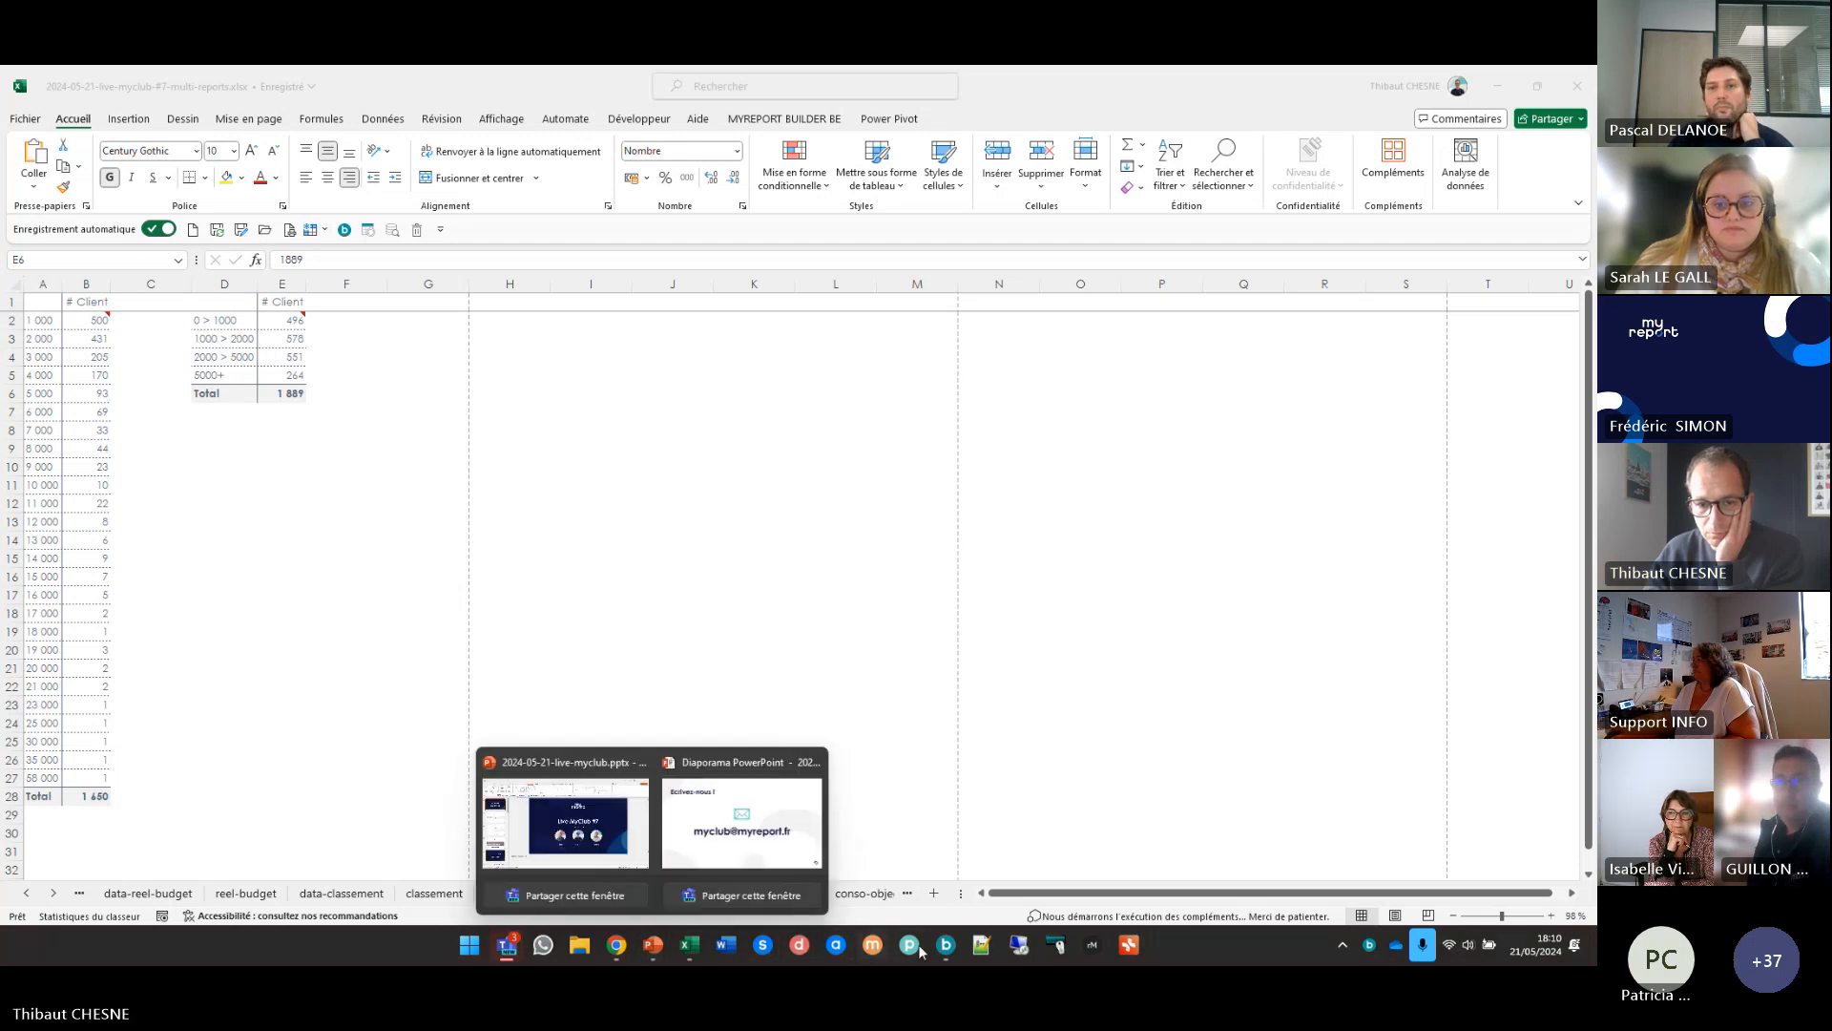
{"action": "left_click", "coordinate": [946, 944]}
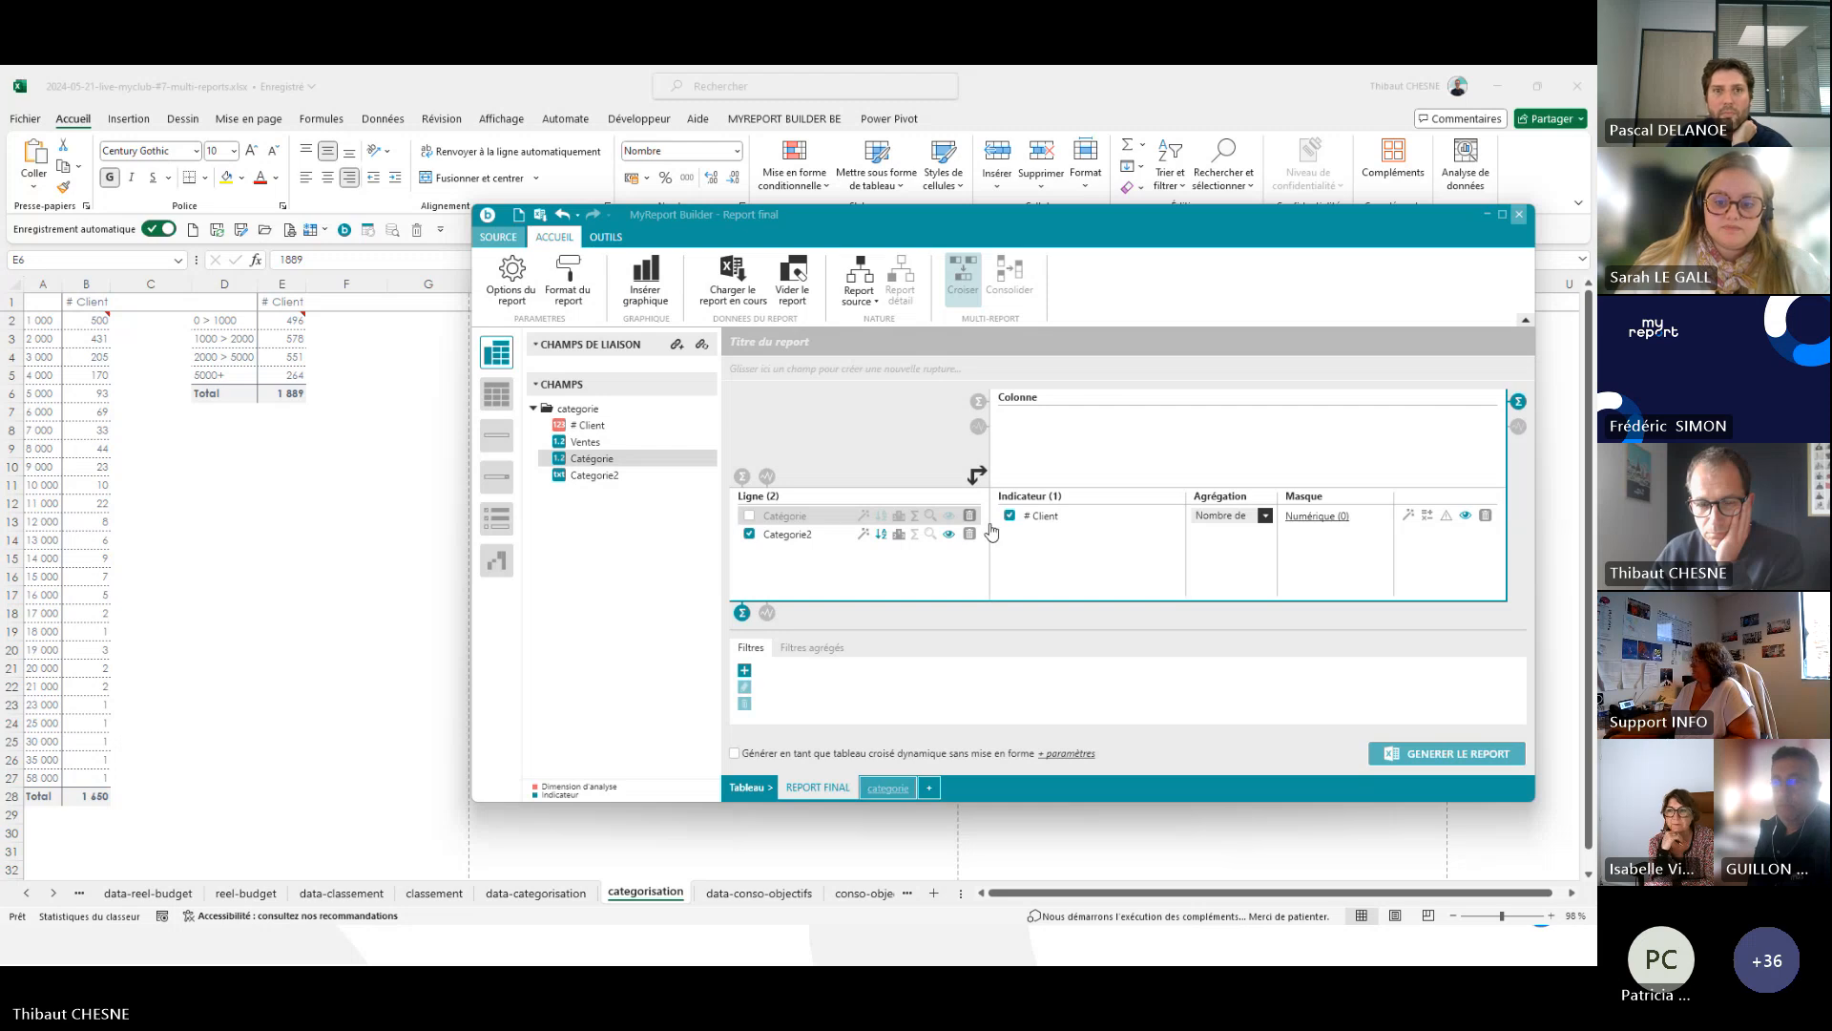
{"action": "double_click", "coordinate": [811, 474]}
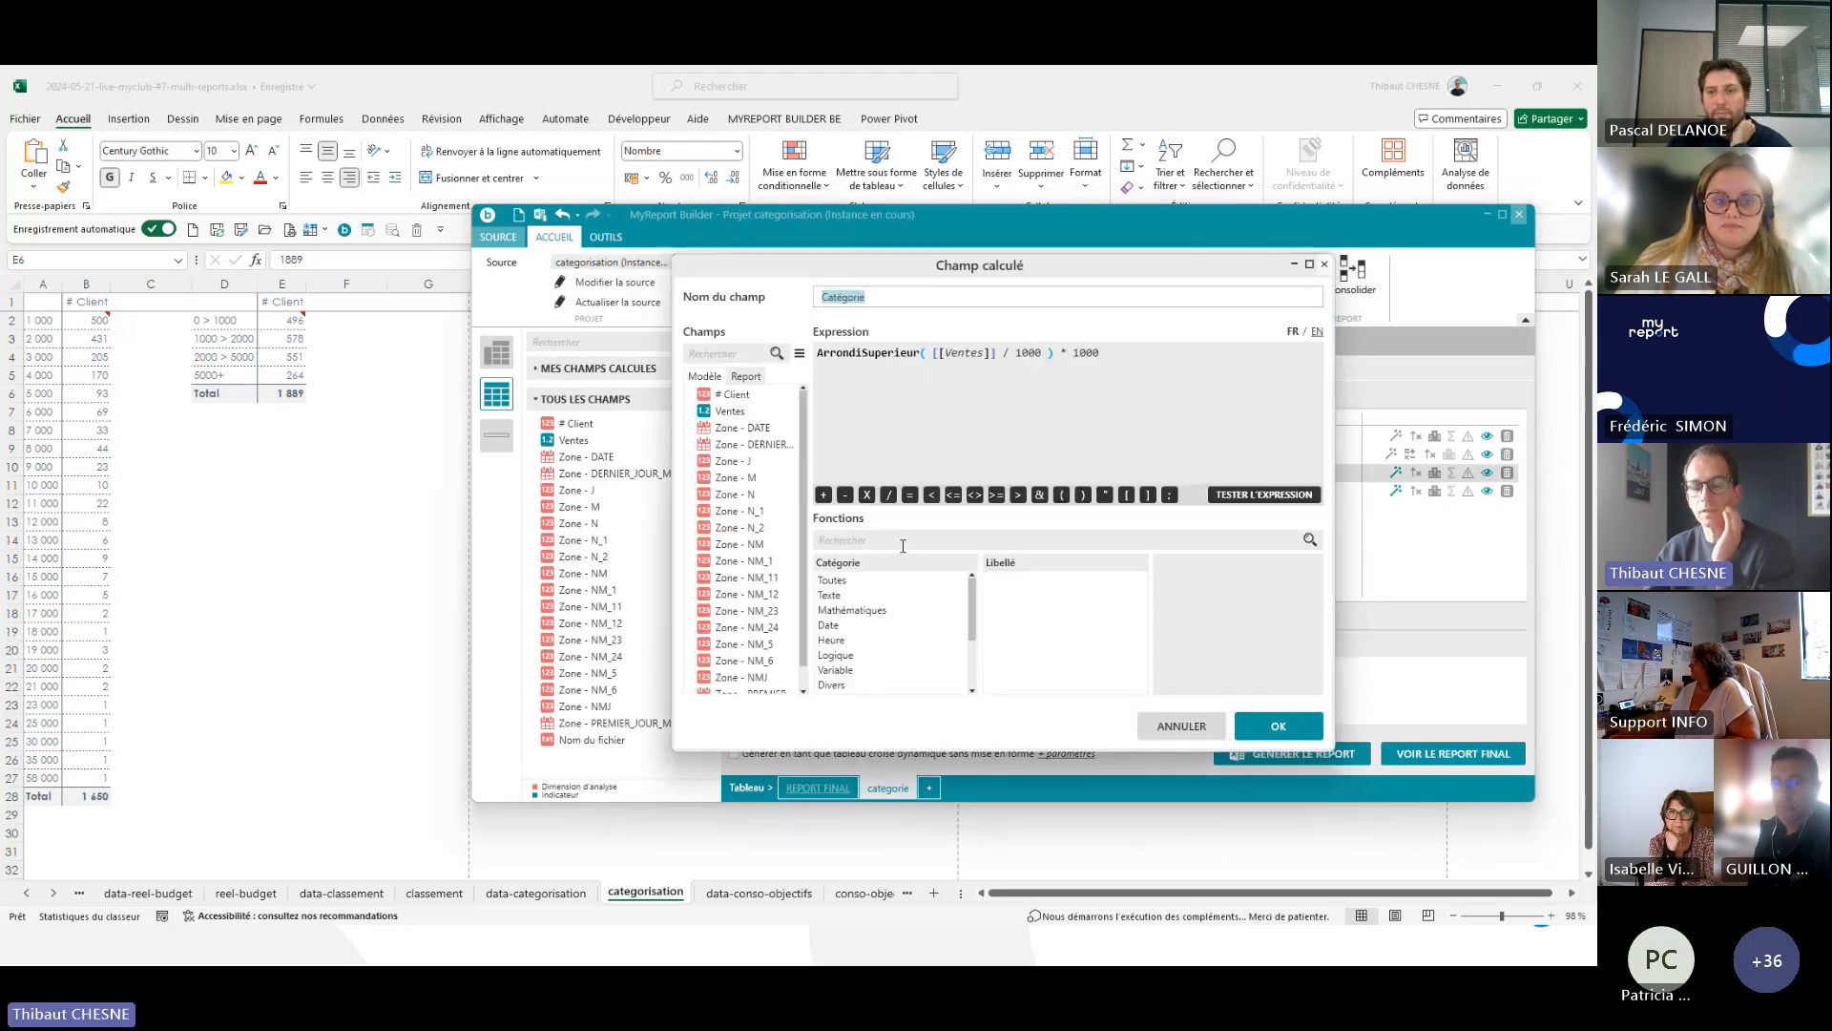
{"action": "left_click", "coordinate": [1183, 734]}
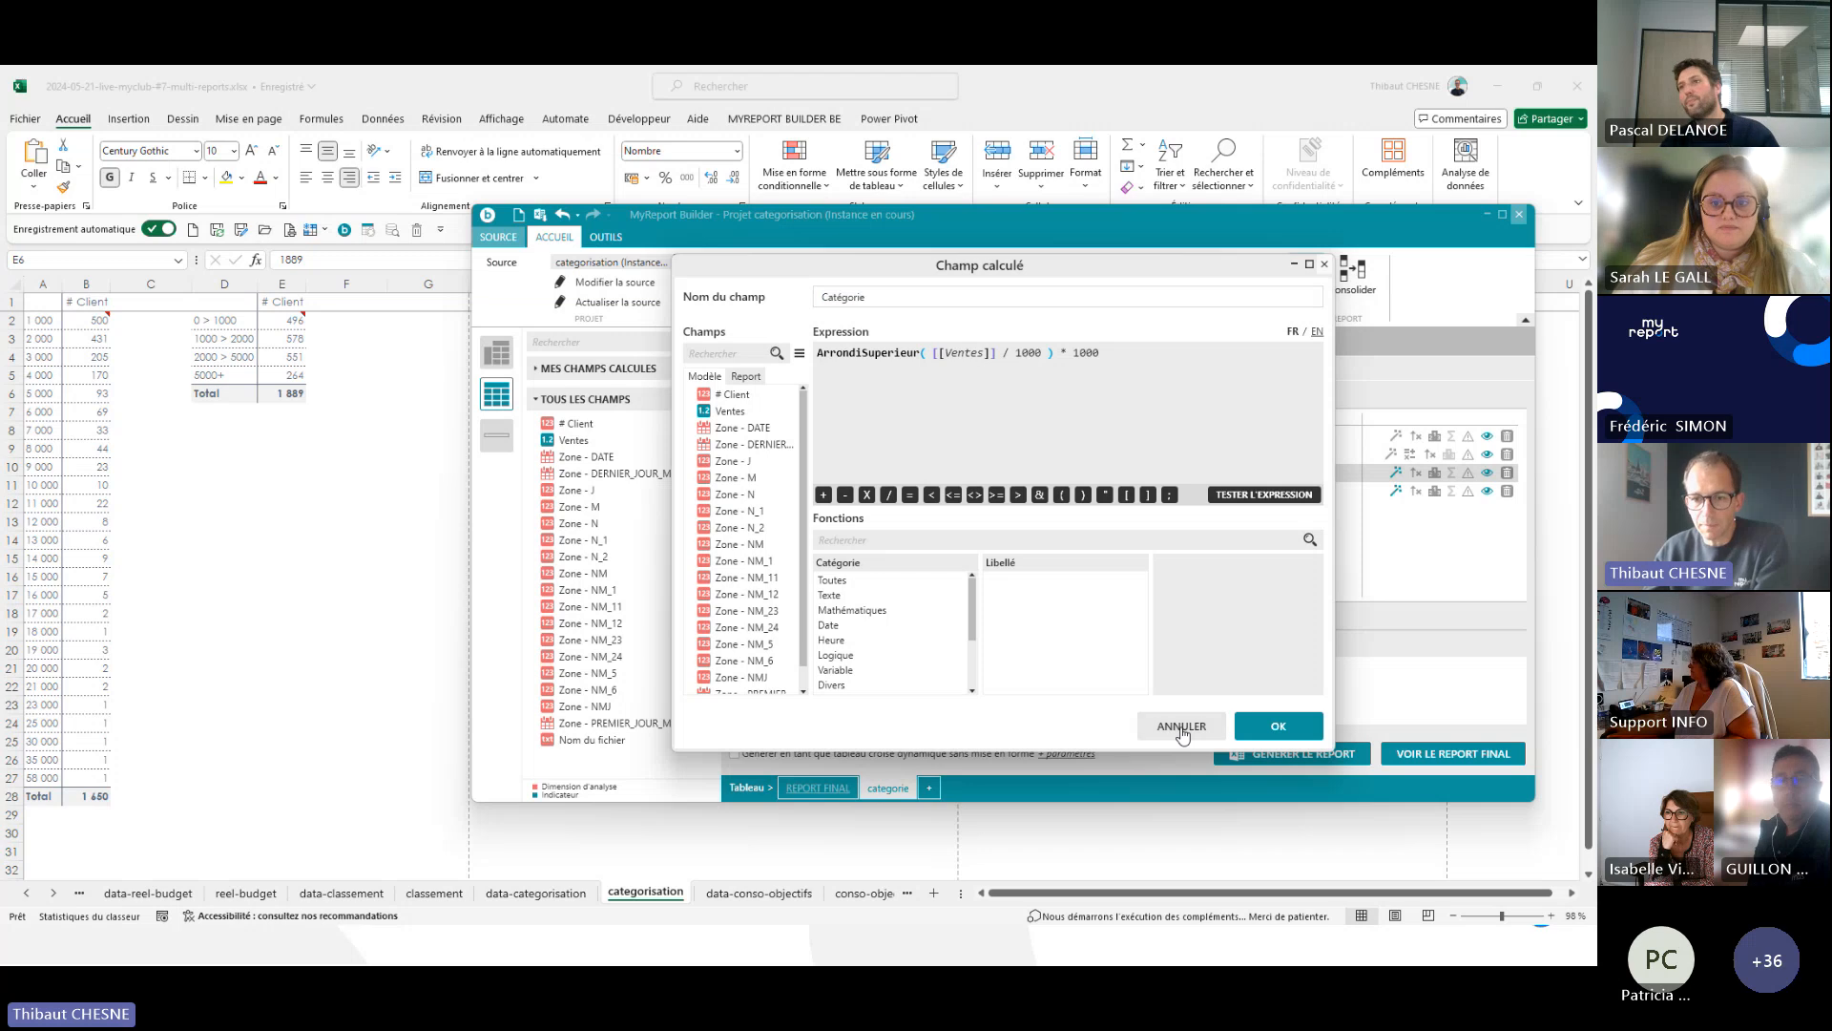